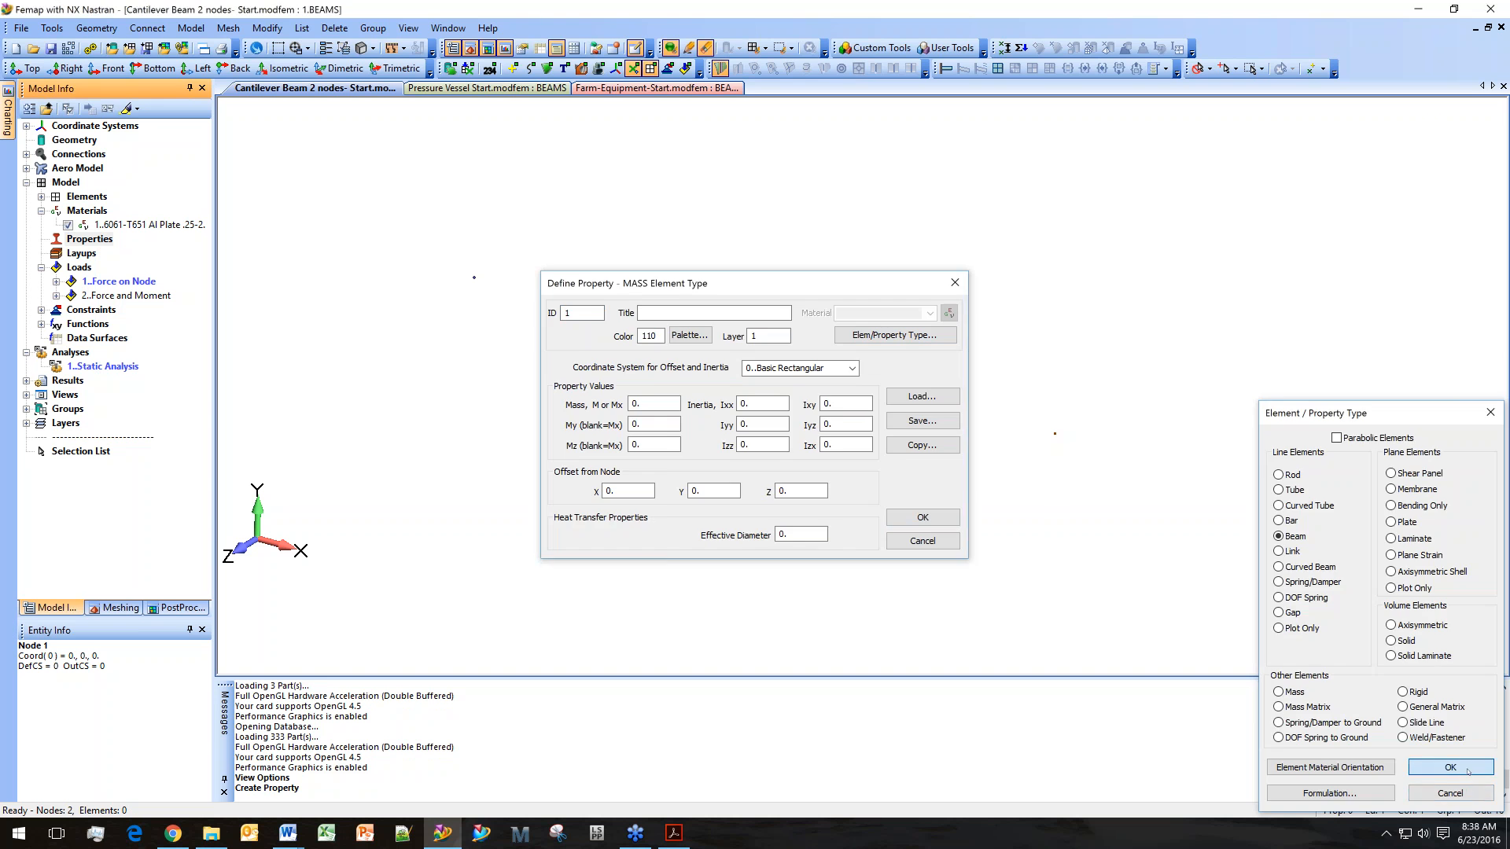
Choose the Beam element type and assign material 6061-T651 Al Plate .25-2 to the beam property.
{"action": "left_click", "coordinate": [1450, 768]}
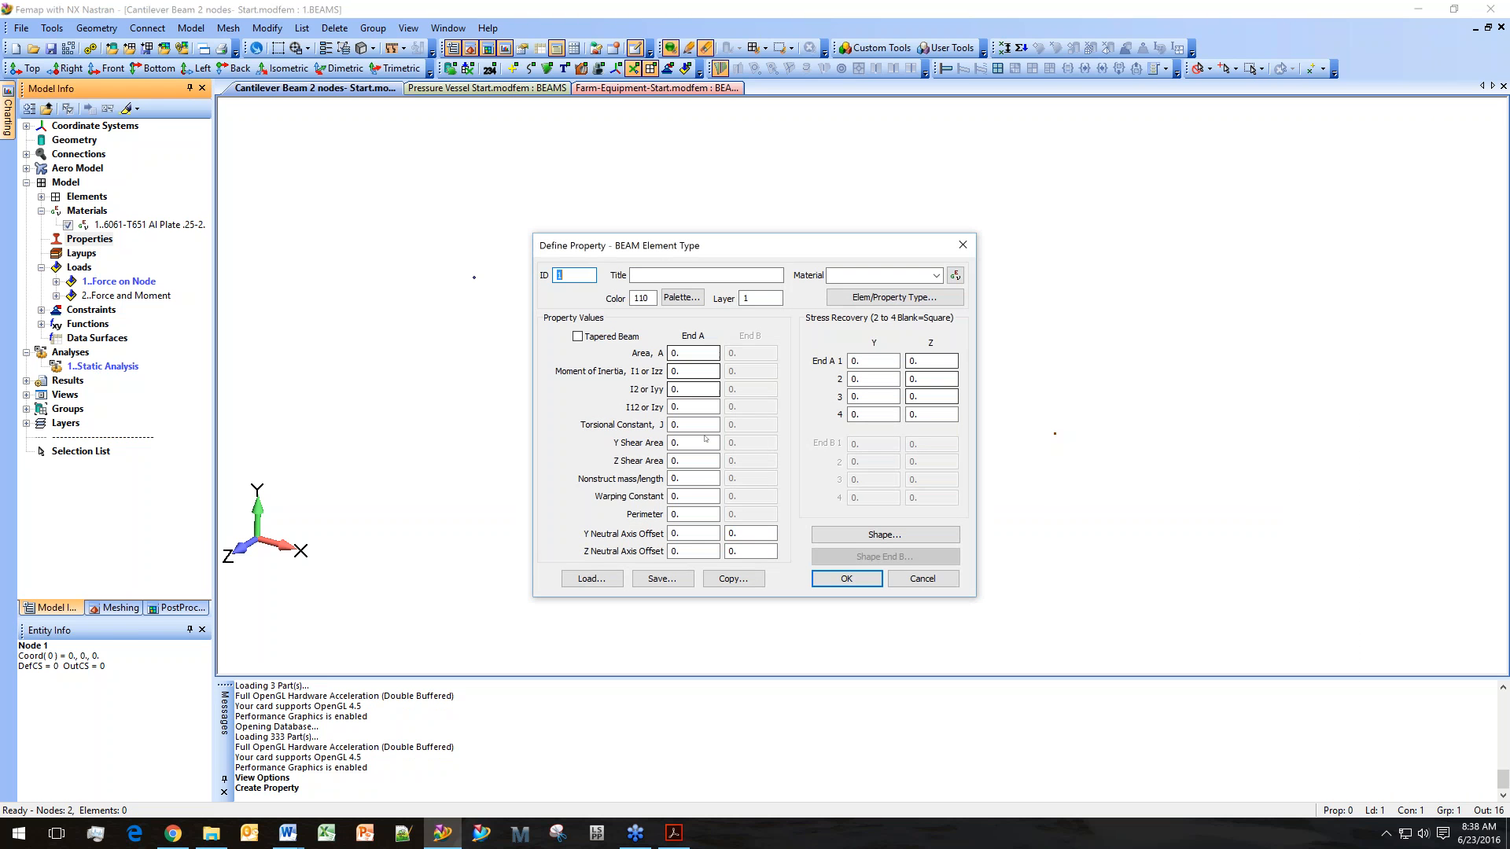
{"action": "left_click", "coordinate": [934, 277]}
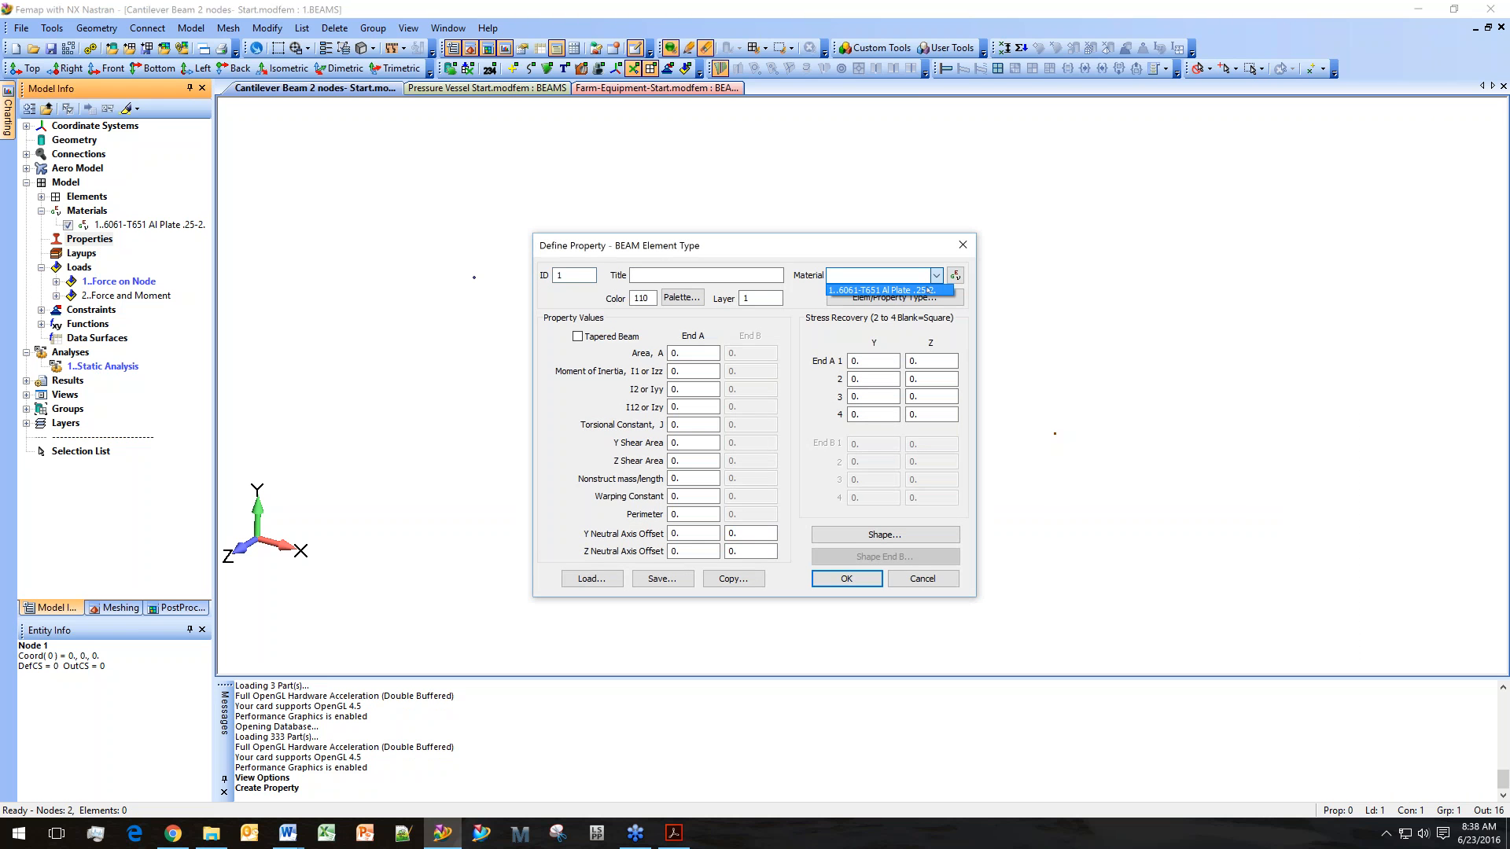
{"action": "left_click", "coordinate": [927, 290]}
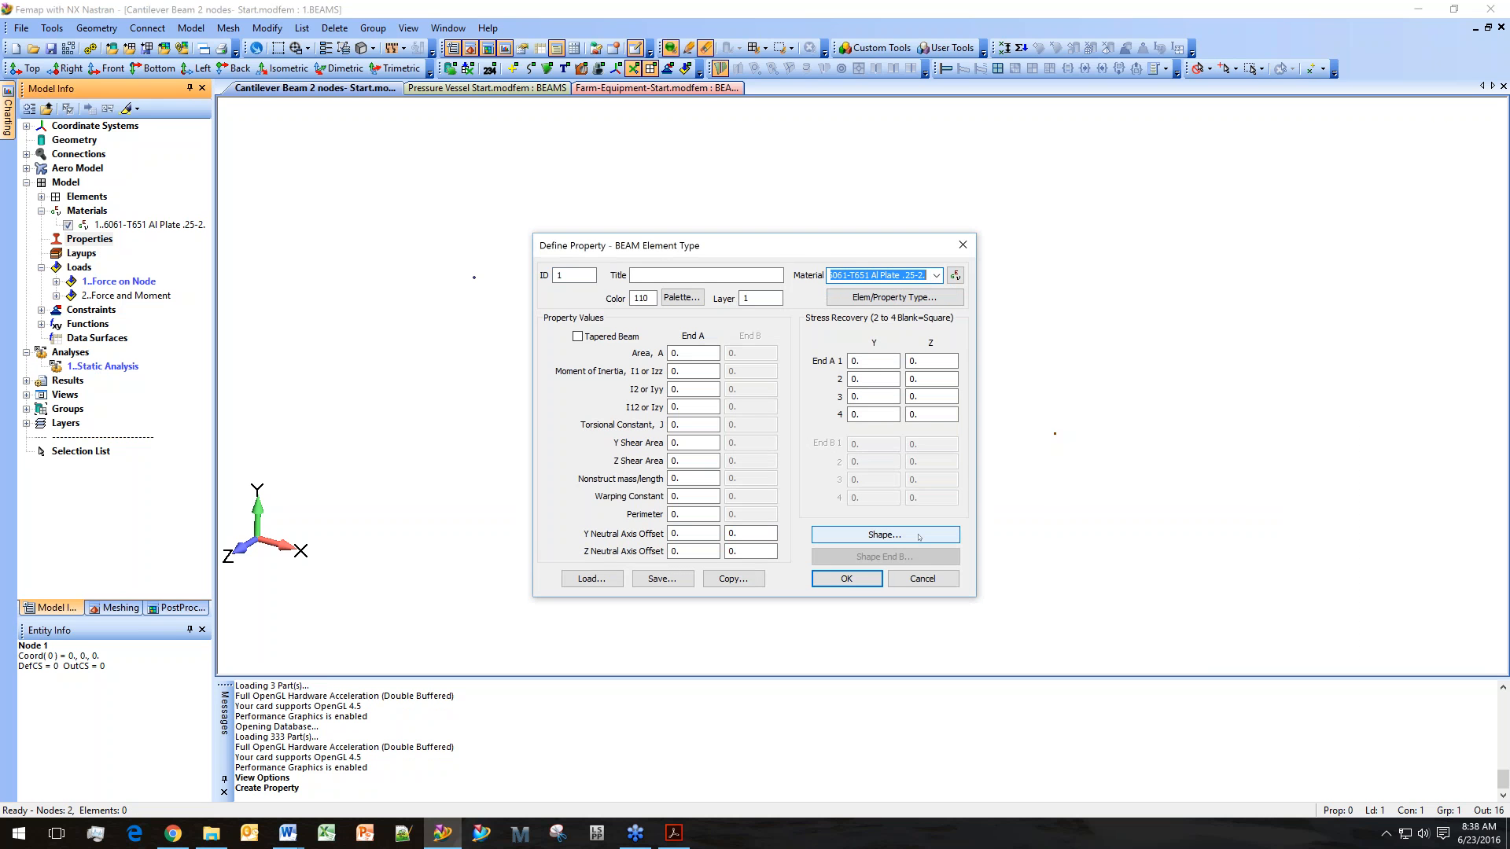
Define a standard Rectangular Bar cross-section with height 0.25 and width 2.
{"action": "left_click", "coordinate": [918, 537]}
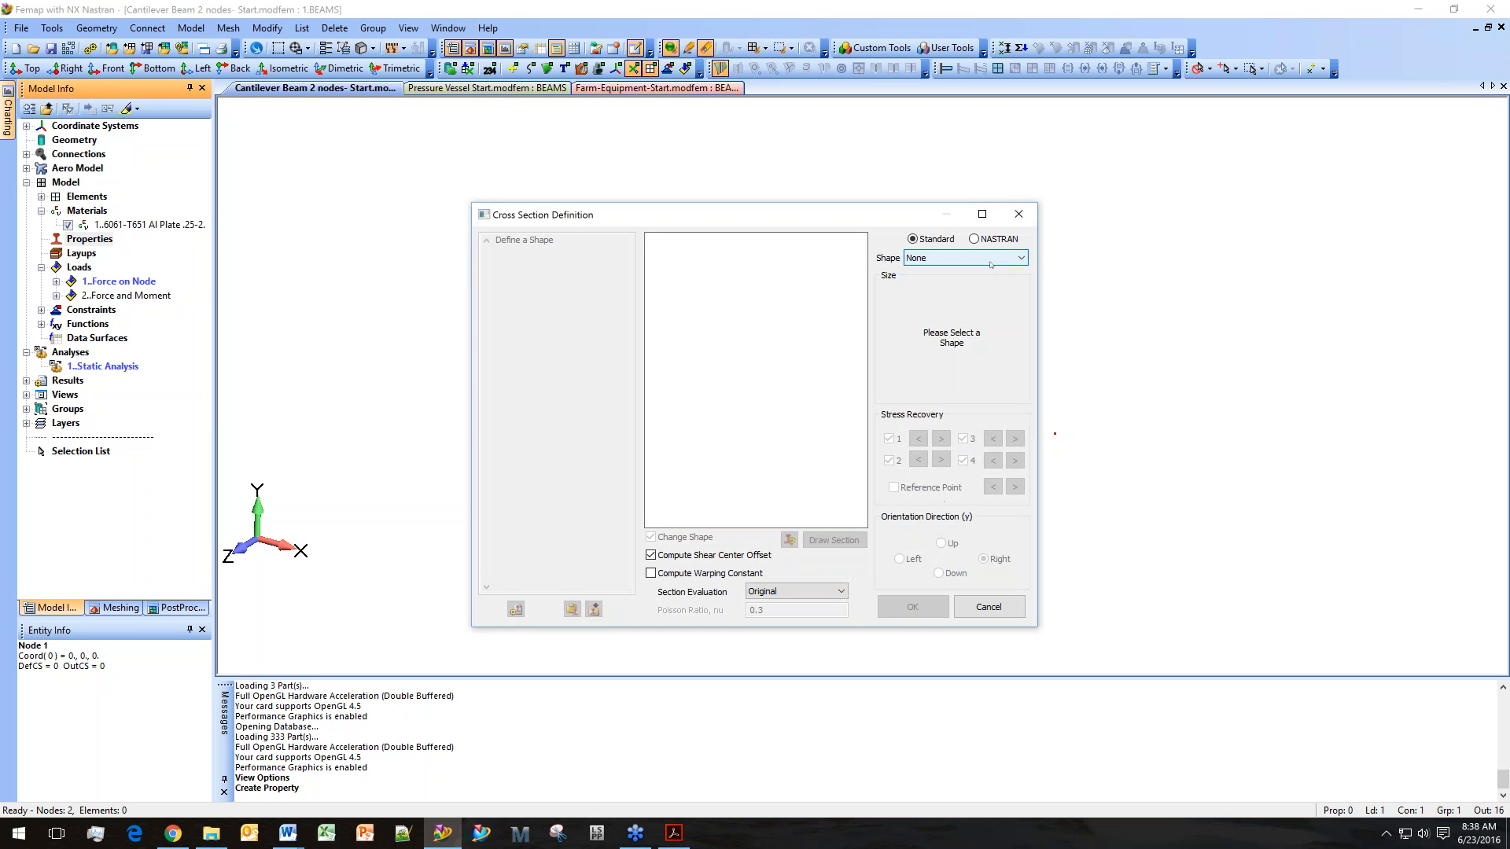
{"action": "left_click", "coordinate": [989, 259]}
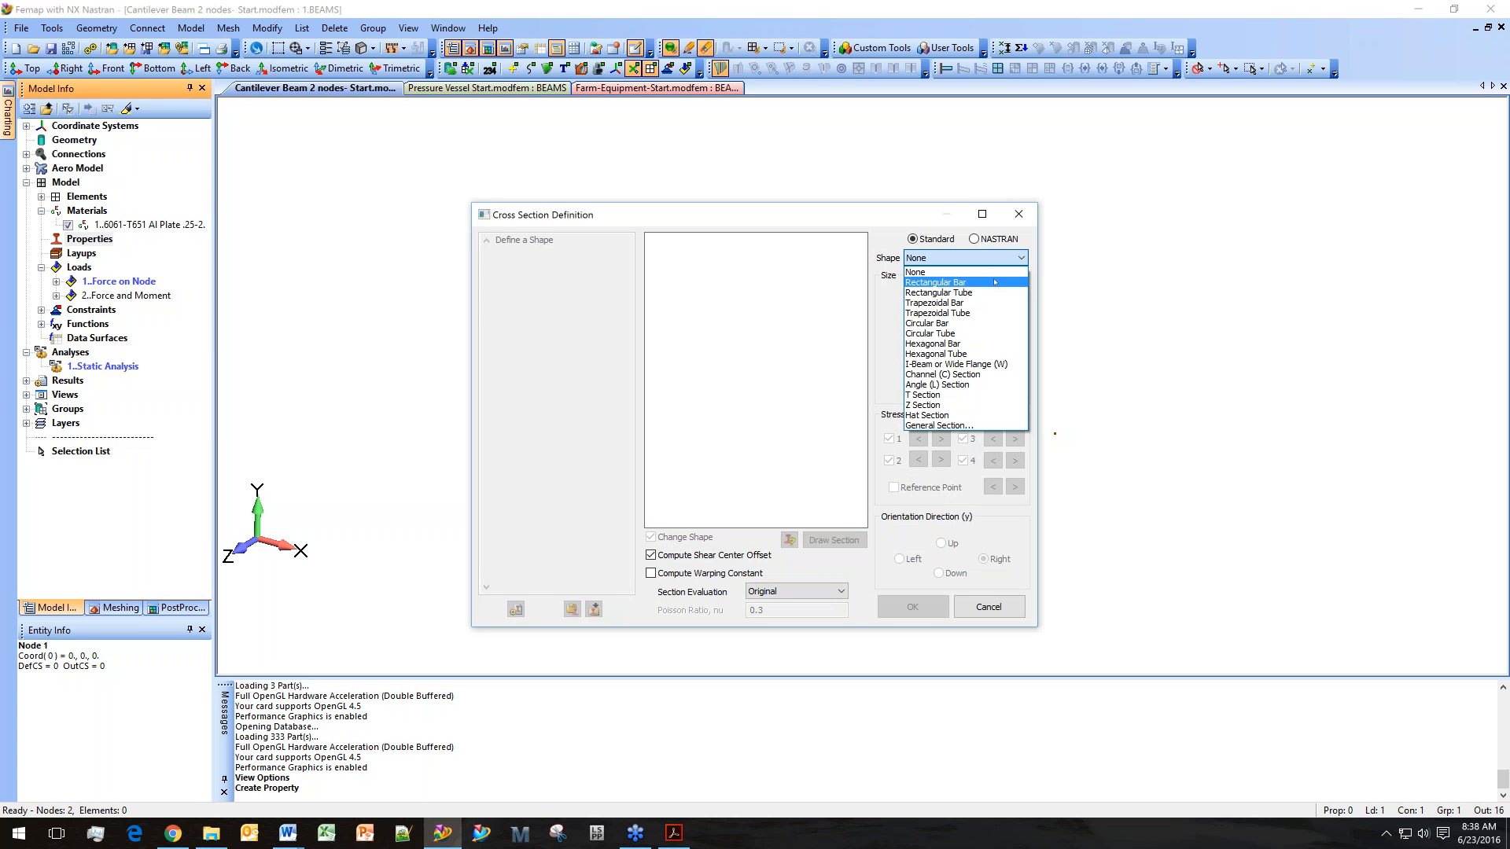
{"action": "left_click", "coordinate": [995, 282]}
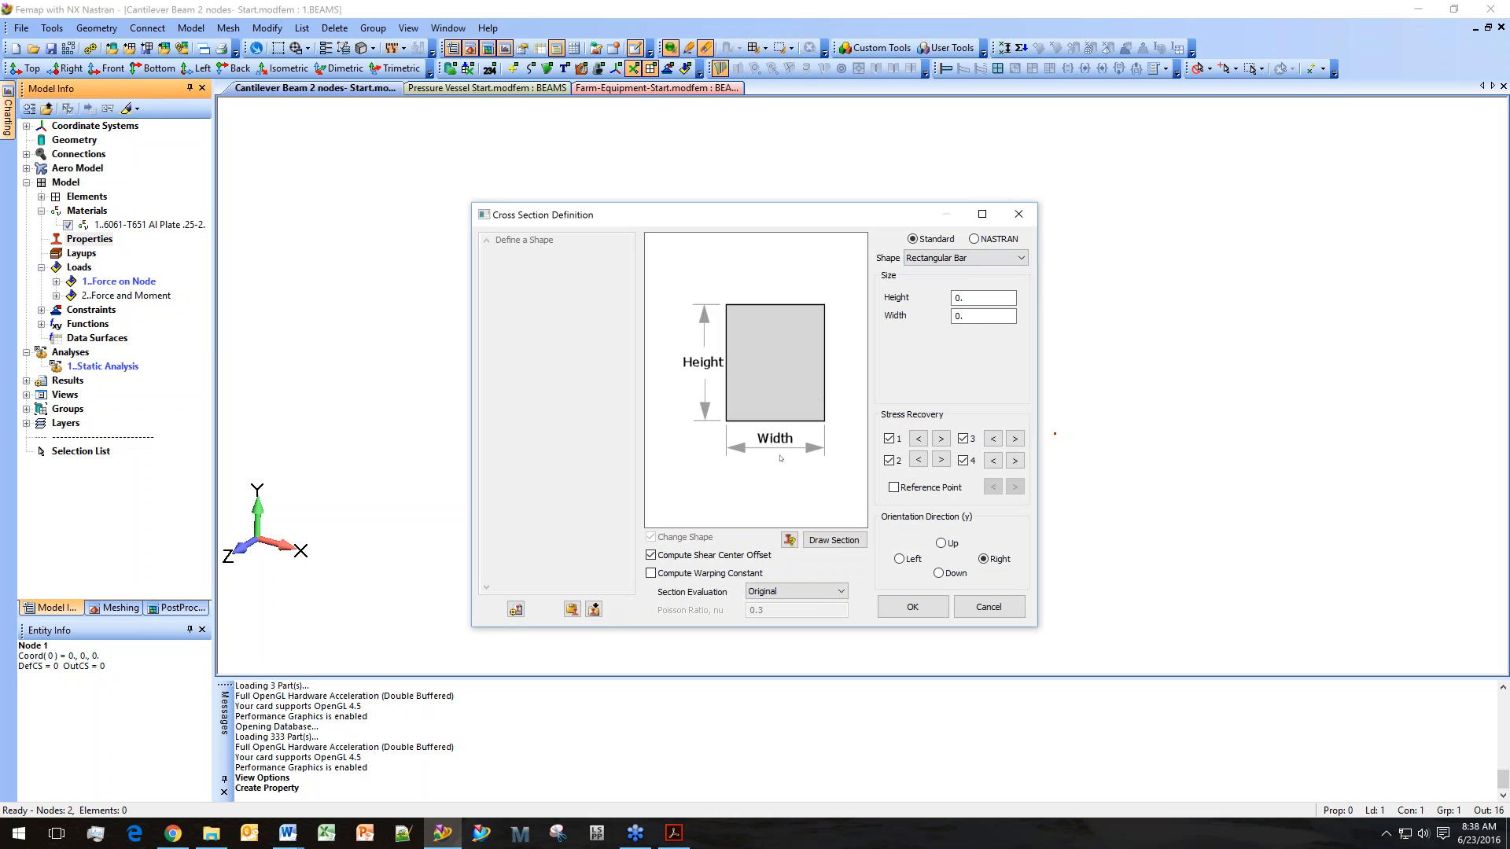
{"action": "left_click", "coordinate": [983, 298]}
{"action": "type", "text": ".25"}
{"action": "key", "text": "Tab"}
{"action": "type", "text": "2"}
{"action": "key", "text": "Tab"}
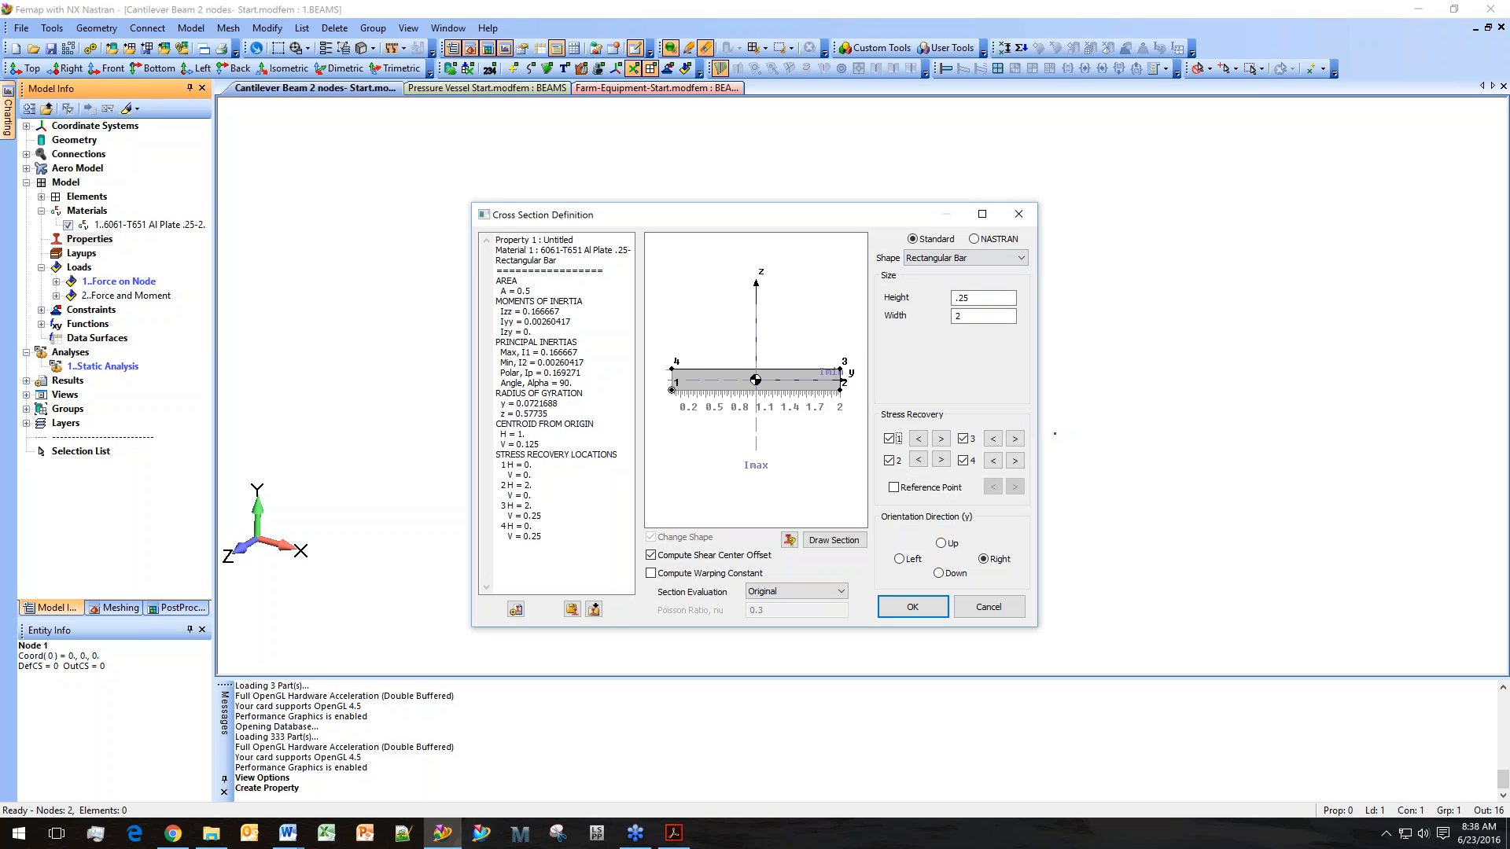
{"action": "left_click", "coordinate": [978, 312]}
{"action": "left_click", "coordinate": [942, 439]}
{"action": "left_click", "coordinate": [941, 440]}
{"action": "left_click", "coordinate": [918, 441]}
{"action": "left_click", "coordinate": [919, 440]}
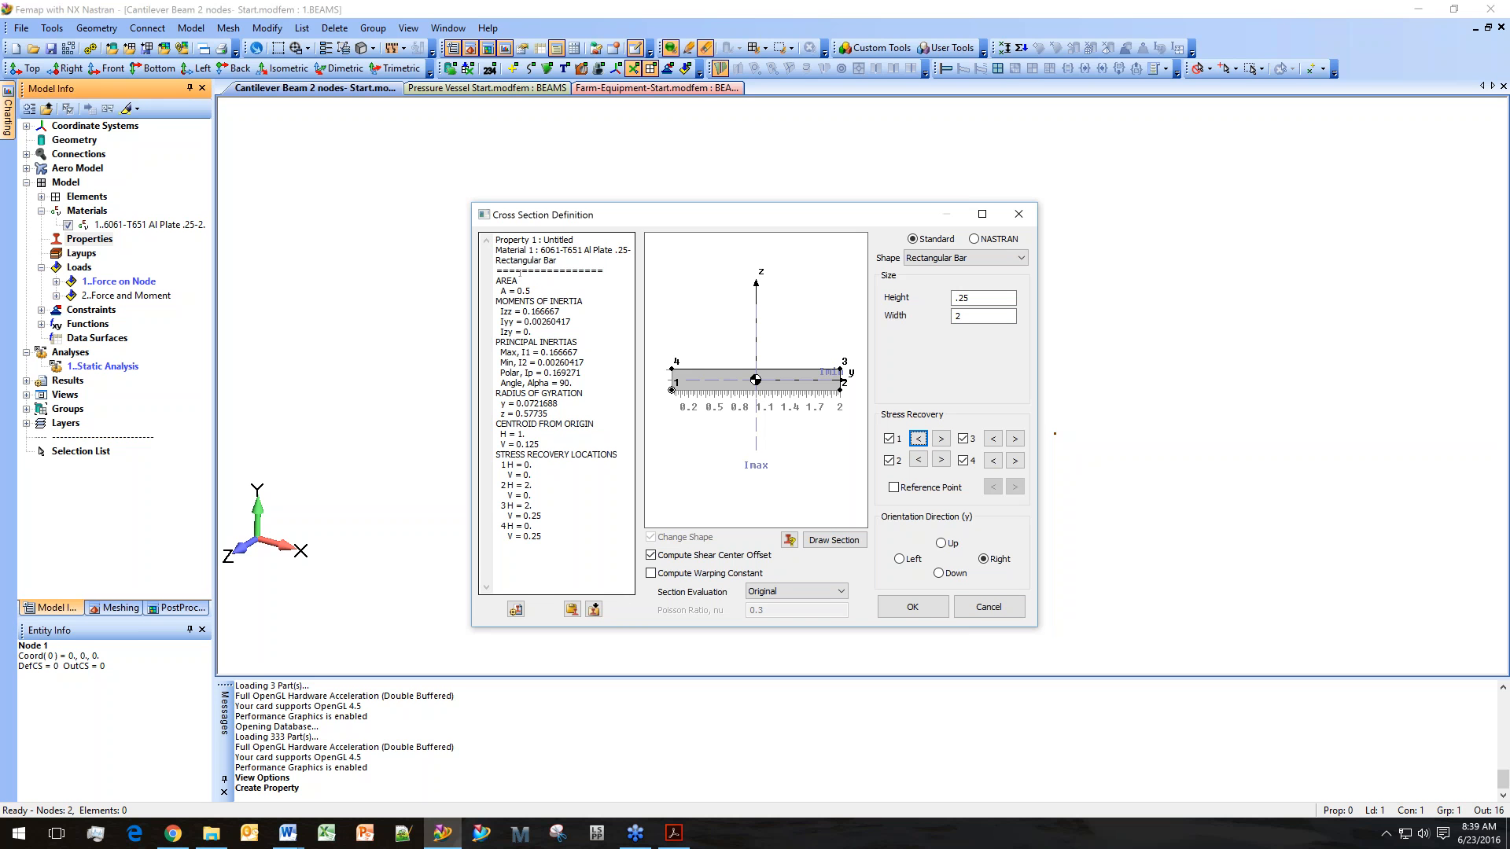
Try a cross-section height of 5, then set the height back to 0.25.
{"action": "double_click", "coordinate": [966, 298]}
{"action": "type", "text": "5"}
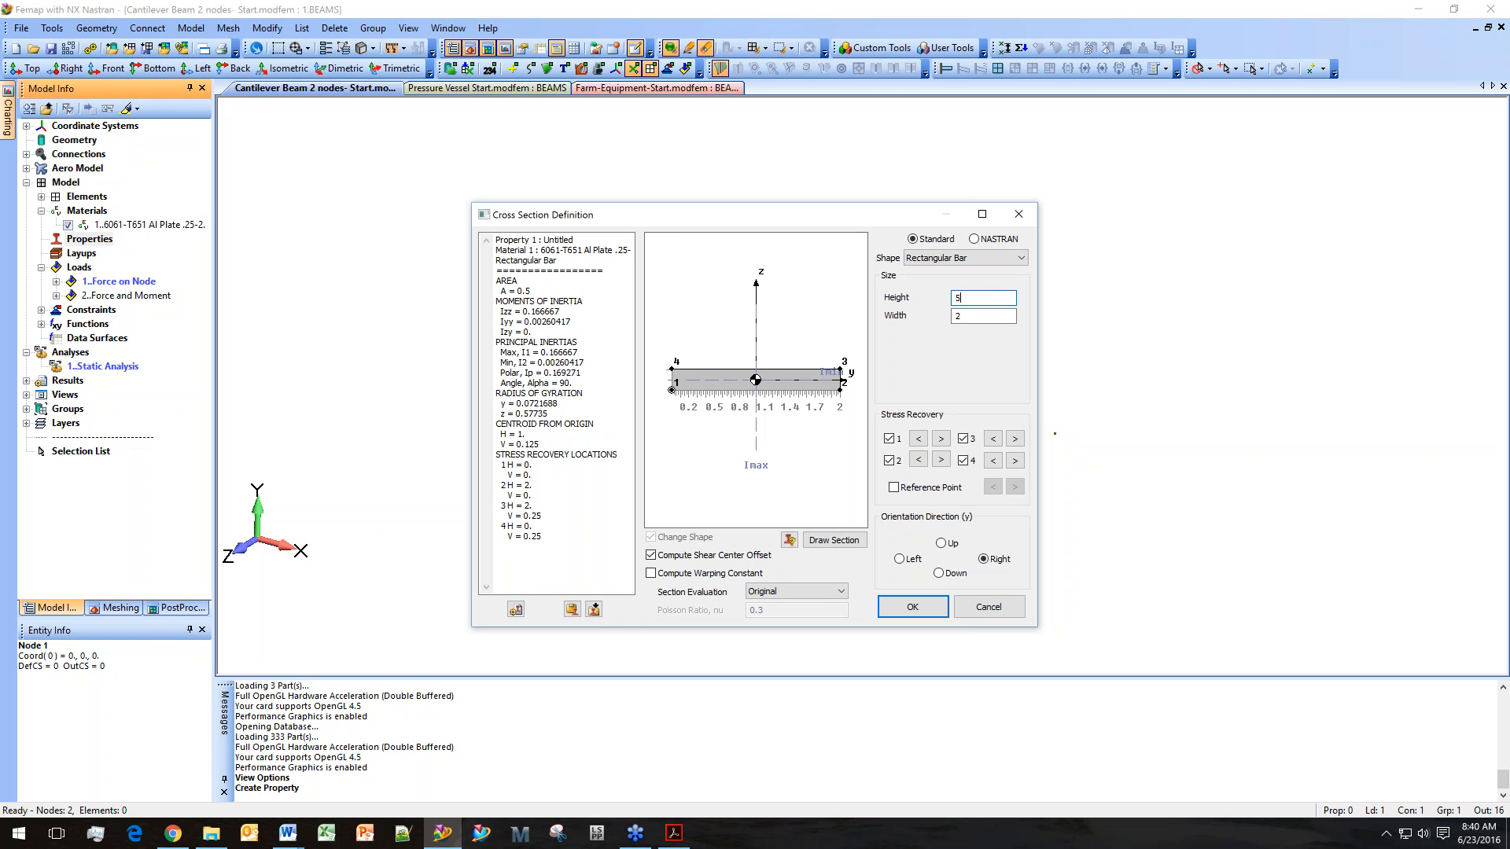
{"action": "key", "text": "Tab"}
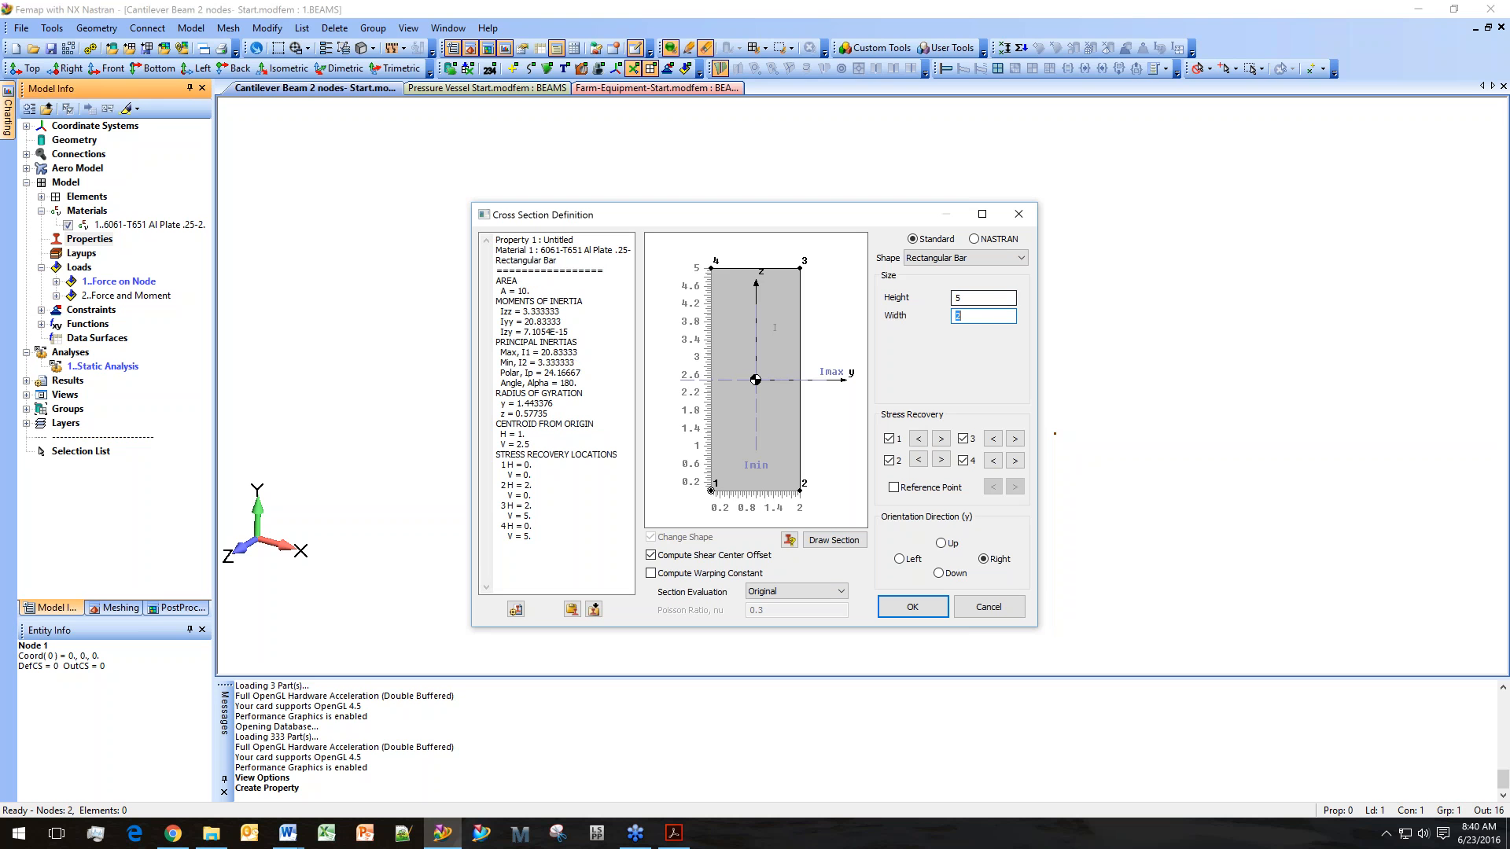
{"action": "key", "text": "shift+Tab"}
{"action": "type", "text": ".25"}
{"action": "key", "text": "Tab"}
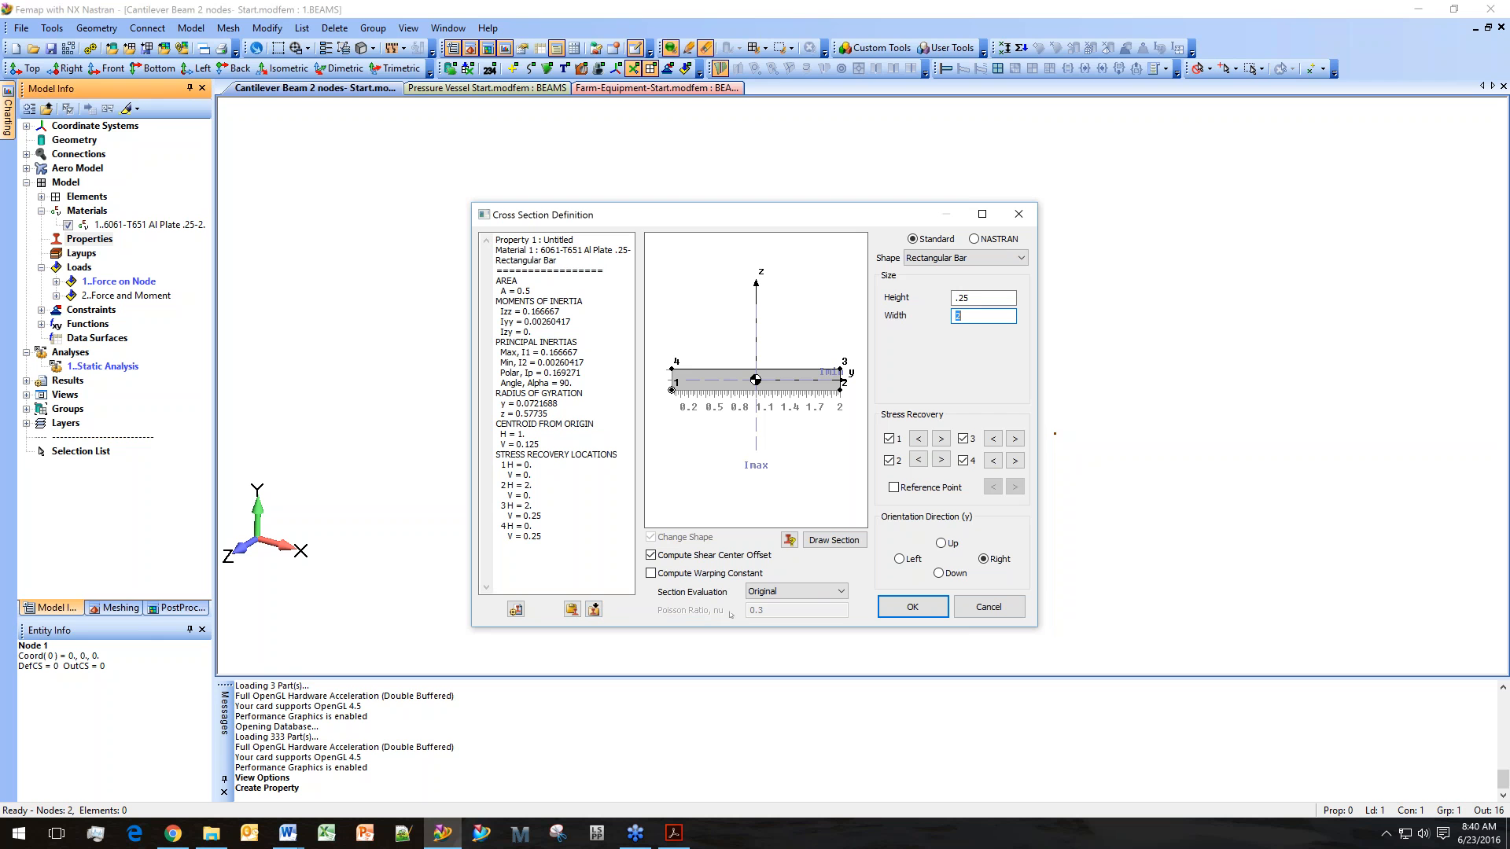
Accept the cross-section, create the beam property, and close the property dialog.
{"action": "left_click", "coordinate": [913, 605]}
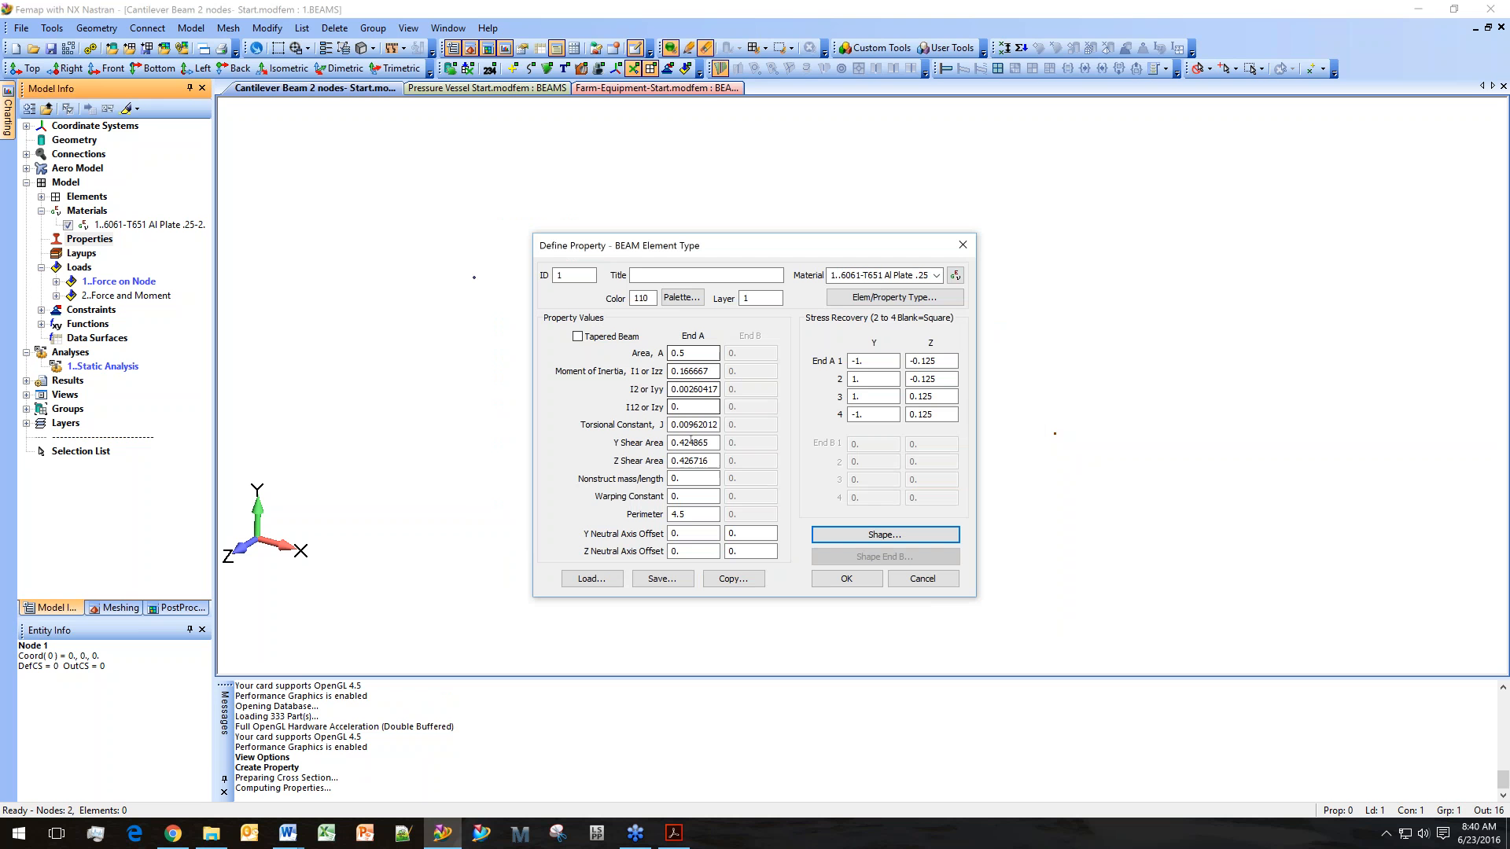
{"action": "left_click", "coordinate": [846, 579]}
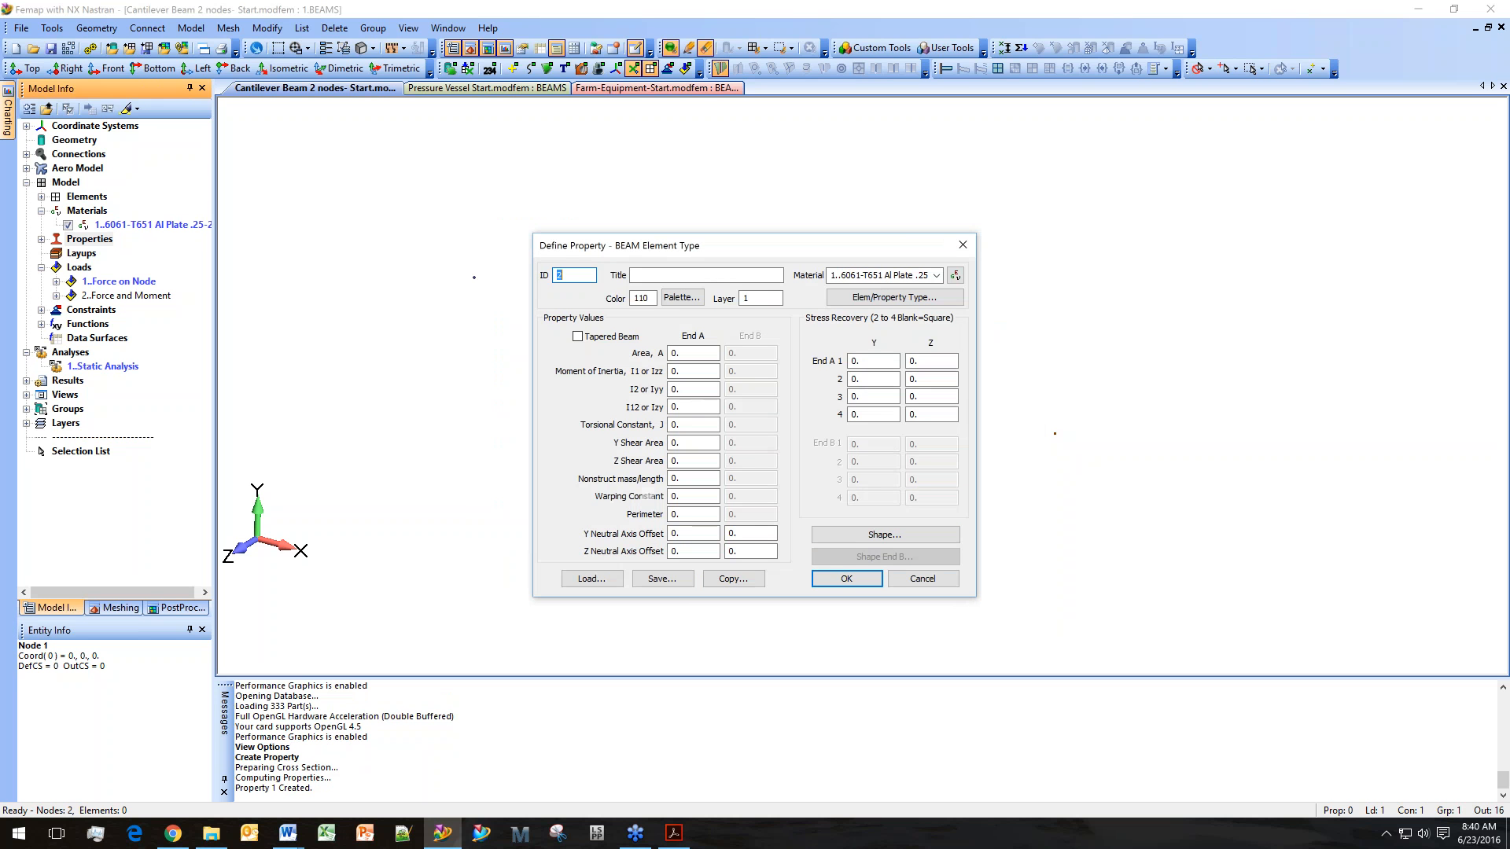
{"action": "left_click", "coordinate": [963, 244]}
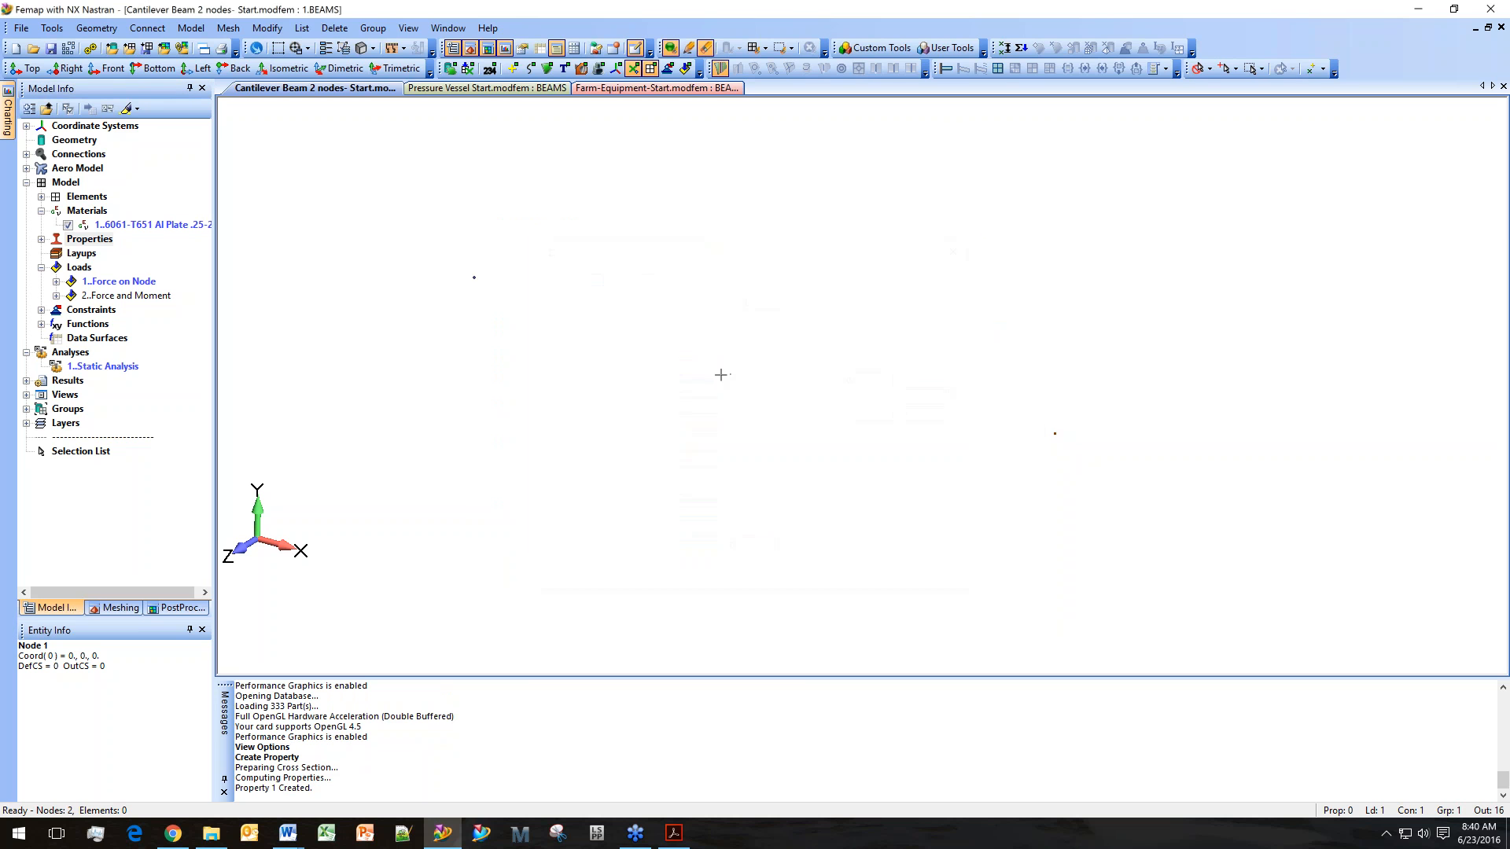
Start a new element with the BEAM property, connecting node 1 and node 2.
{"action": "left_click", "coordinate": [193, 29]}
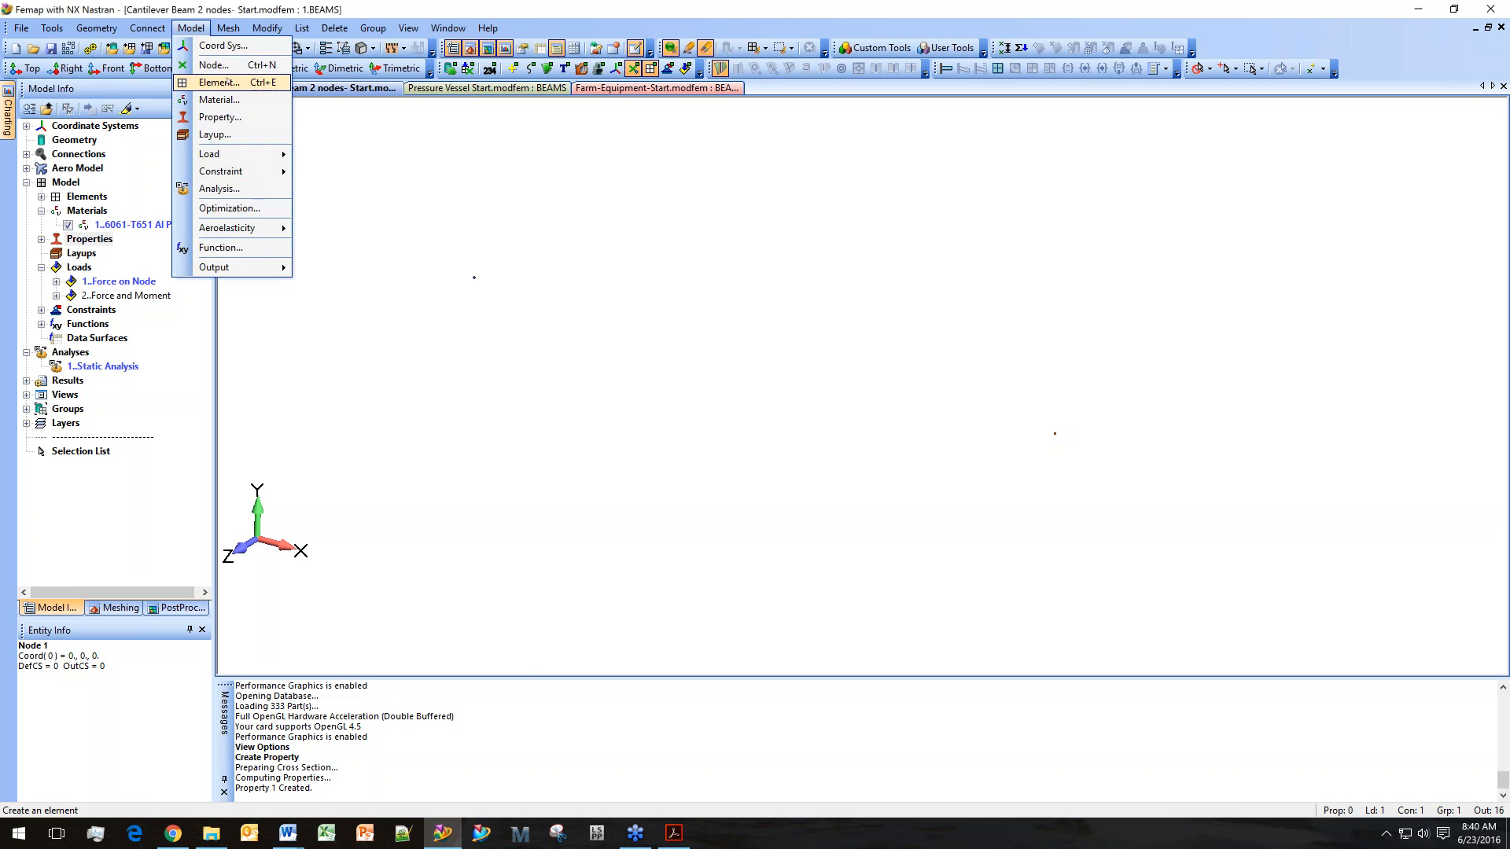
{"action": "left_click", "coordinate": [219, 83]}
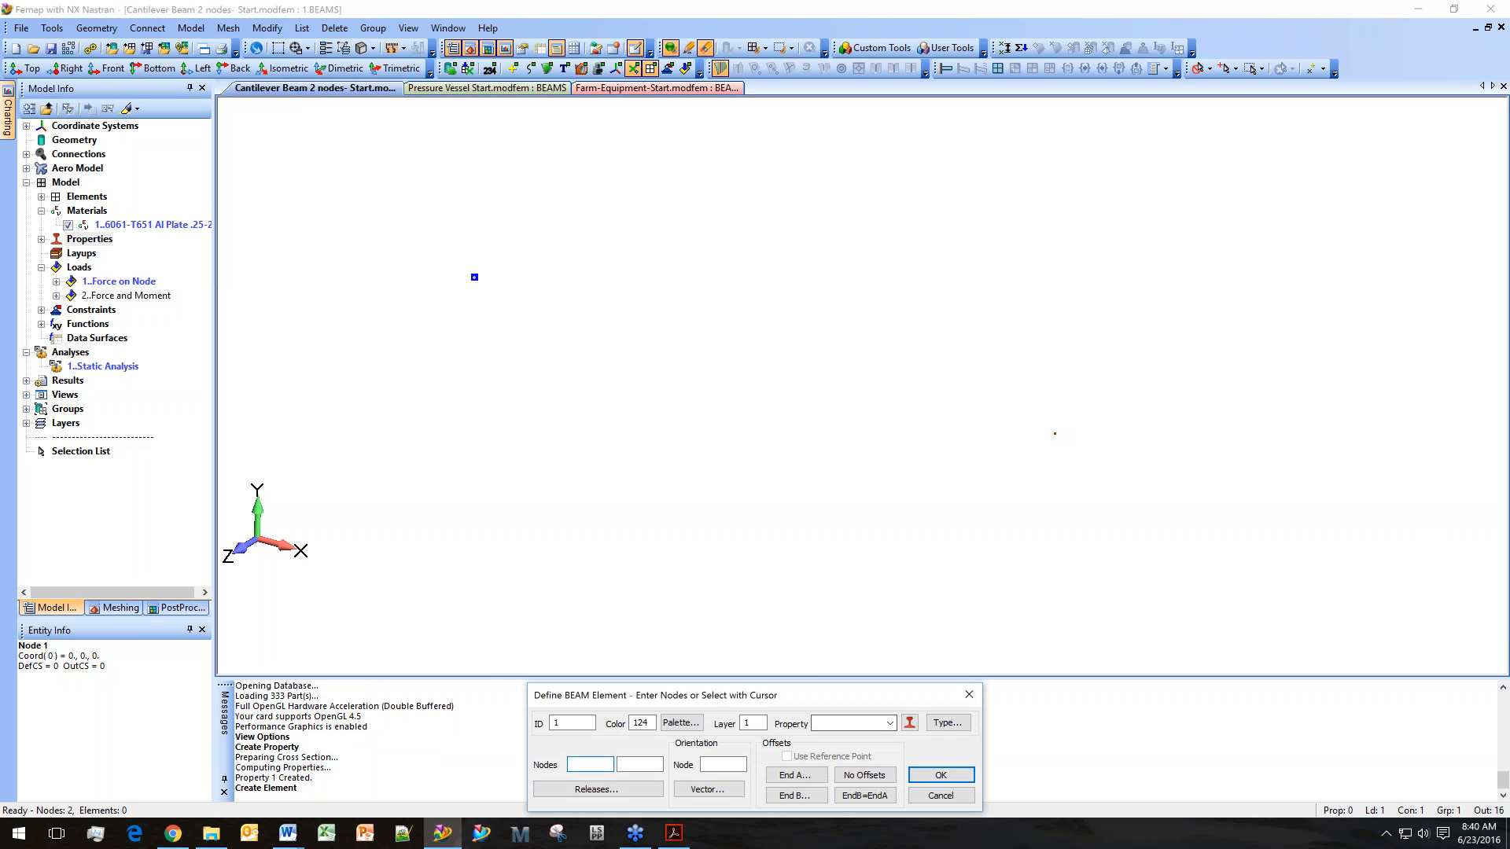
{"action": "left_click", "coordinate": [890, 724]}
{"action": "left_click", "coordinate": [876, 737]}
{"action": "left_click", "coordinate": [474, 277]}
{"action": "left_click", "coordinate": [1054, 433]}
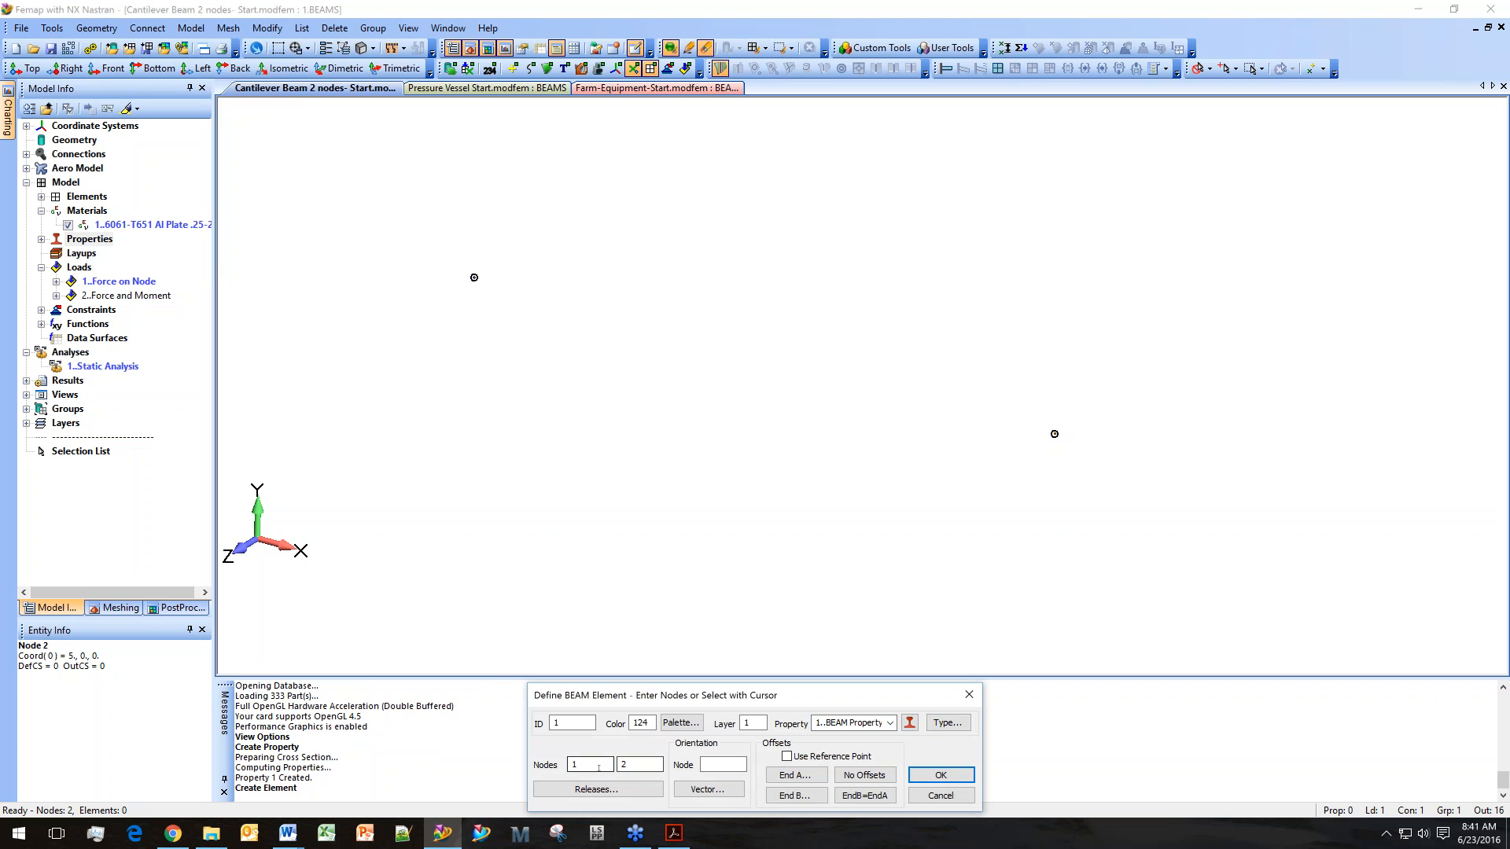
Set the beam orientation vector tip to Z = 1 and create the element.
{"action": "left_click", "coordinate": [716, 789]}
{"action": "left_click", "coordinate": [705, 789]}
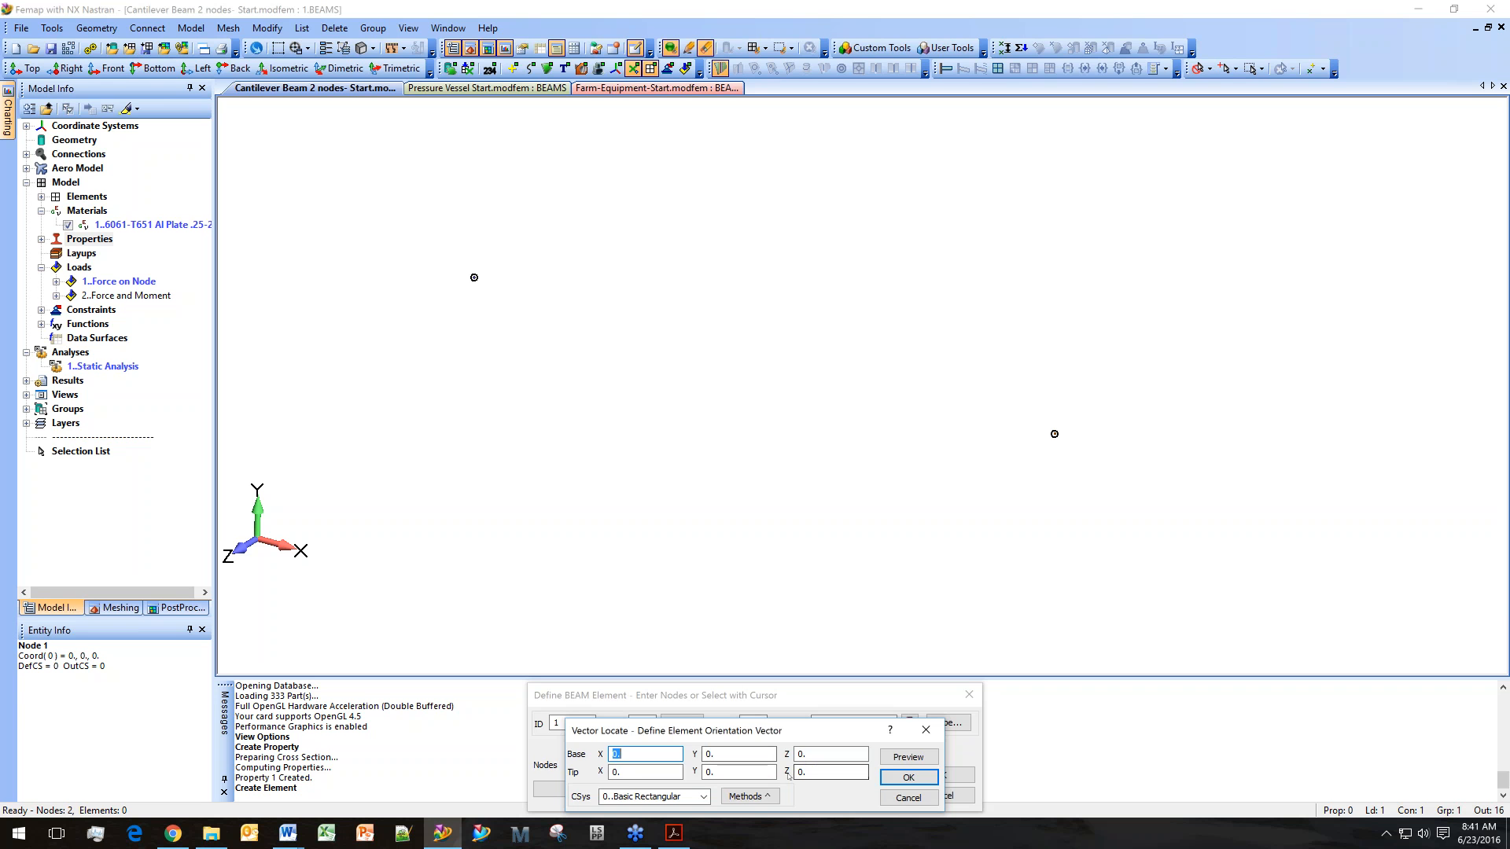
{"action": "left_click_drag", "start_coordinate": [814, 775], "coordinate": [763, 775]}
{"action": "type", "text": "1"}
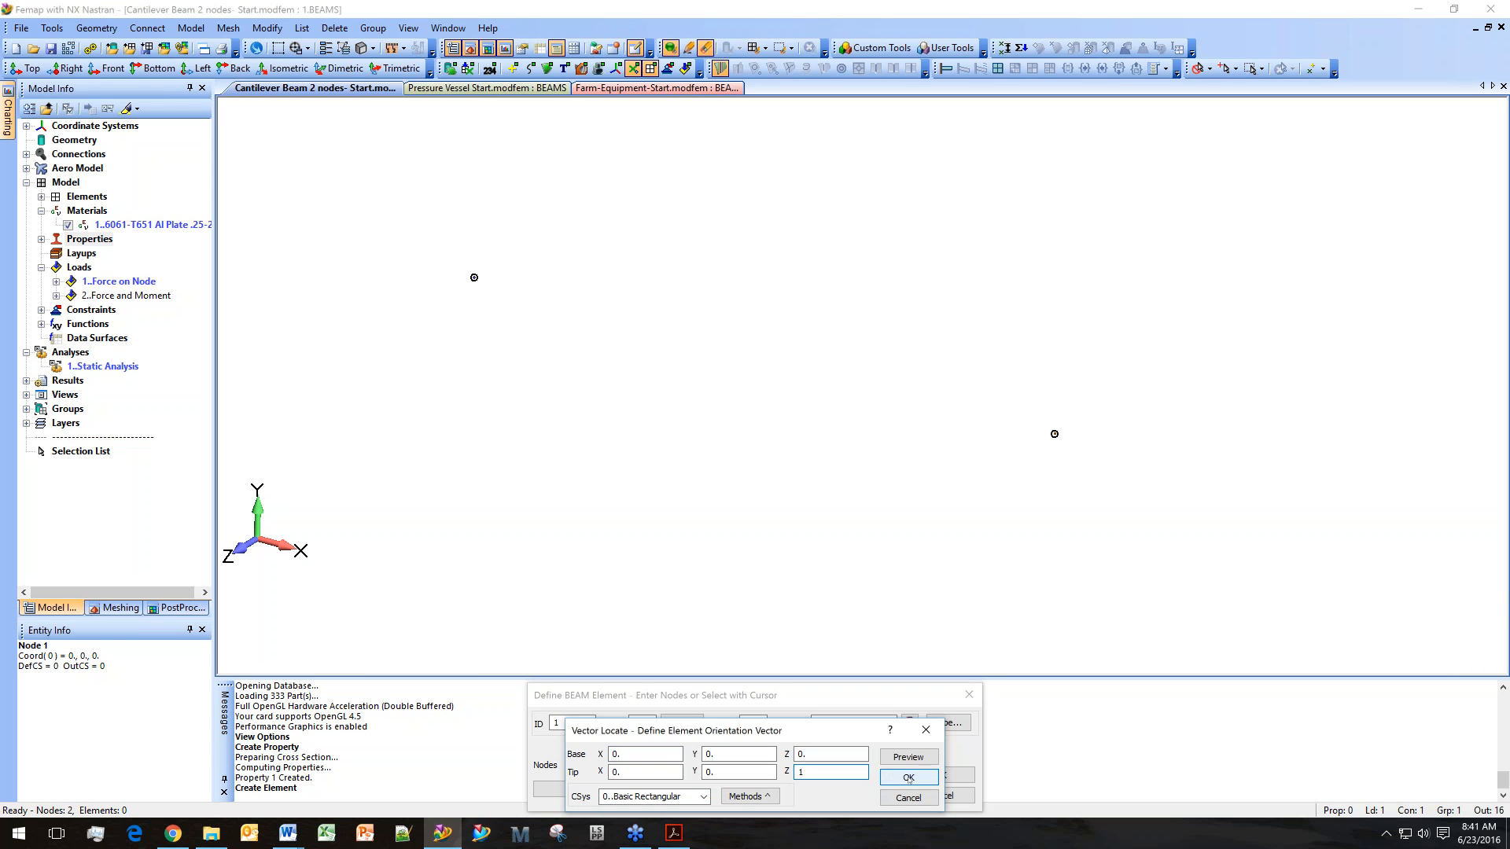
{"action": "left_click", "coordinate": [908, 777]}
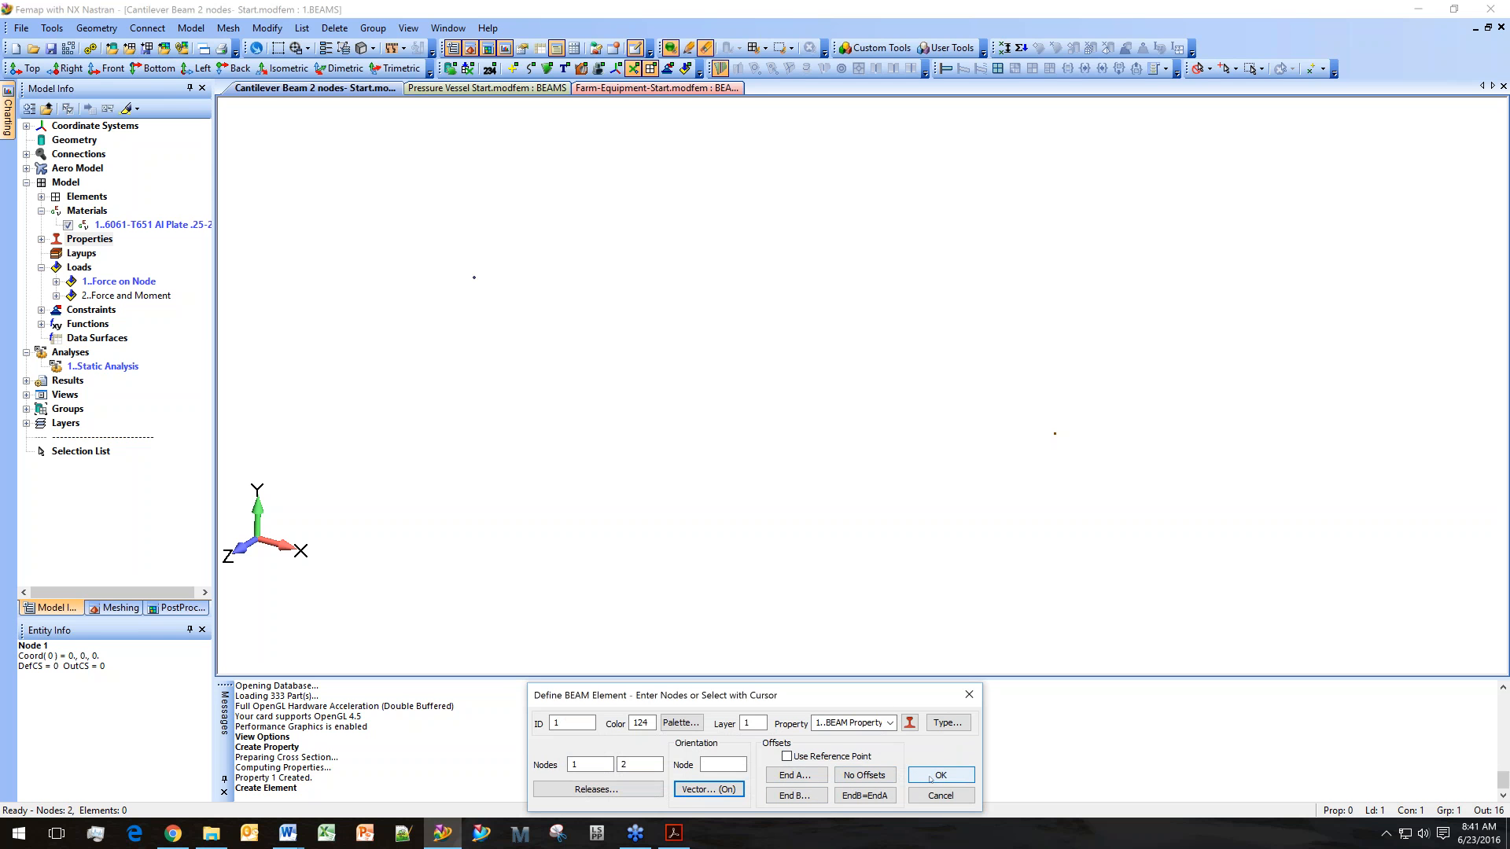
{"action": "left_click", "coordinate": [930, 777]}
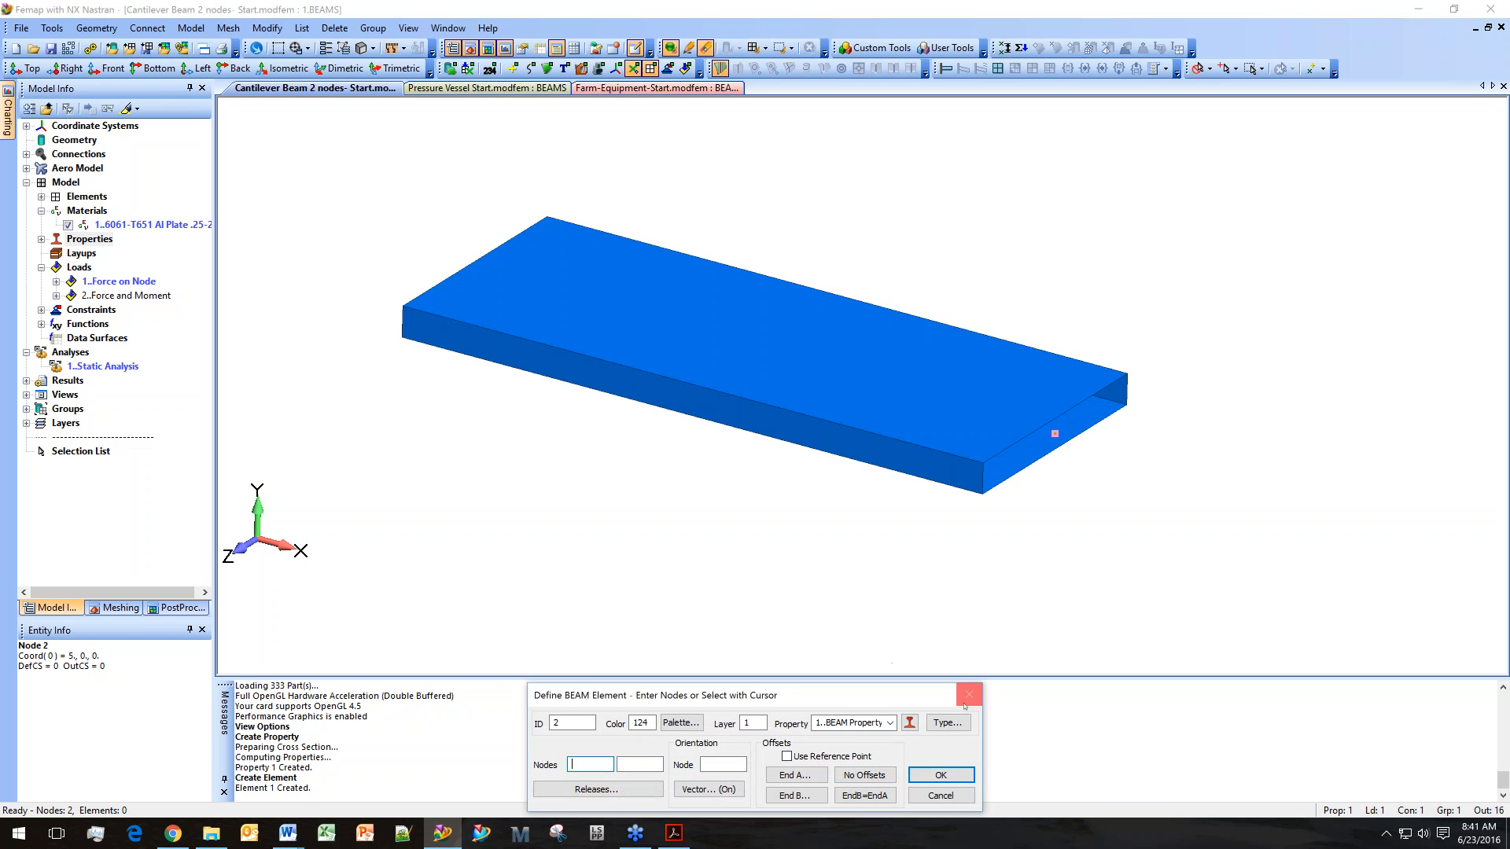
{"action": "left_click", "coordinate": [969, 695]}
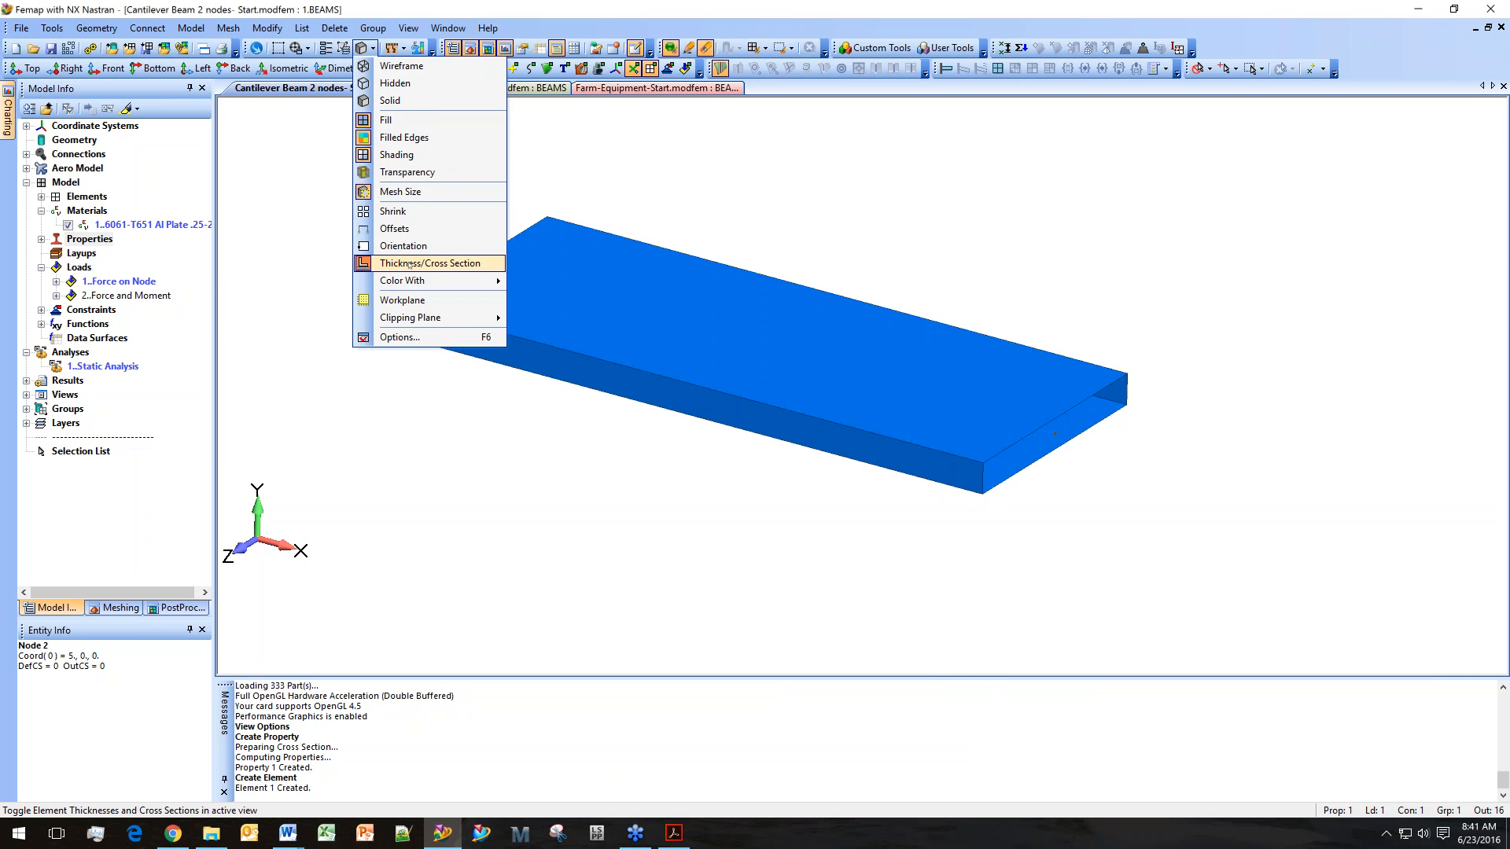
Toggle the element thickness/cross-section display off and back on.
{"action": "left_click", "coordinate": [410, 265]}
{"action": "left_click", "coordinate": [372, 52]}
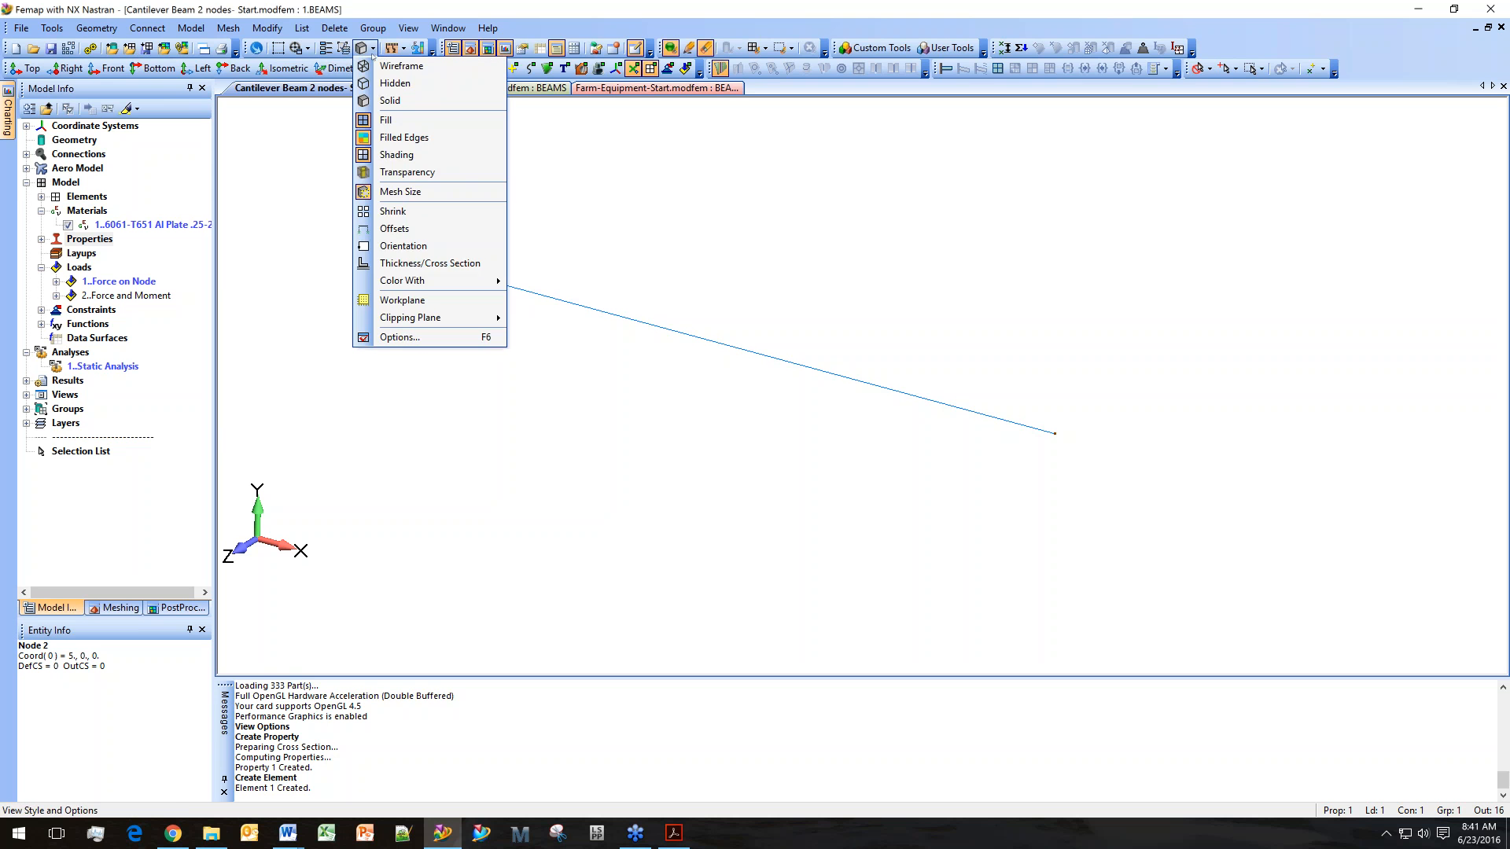
{"action": "left_click", "coordinate": [433, 262]}
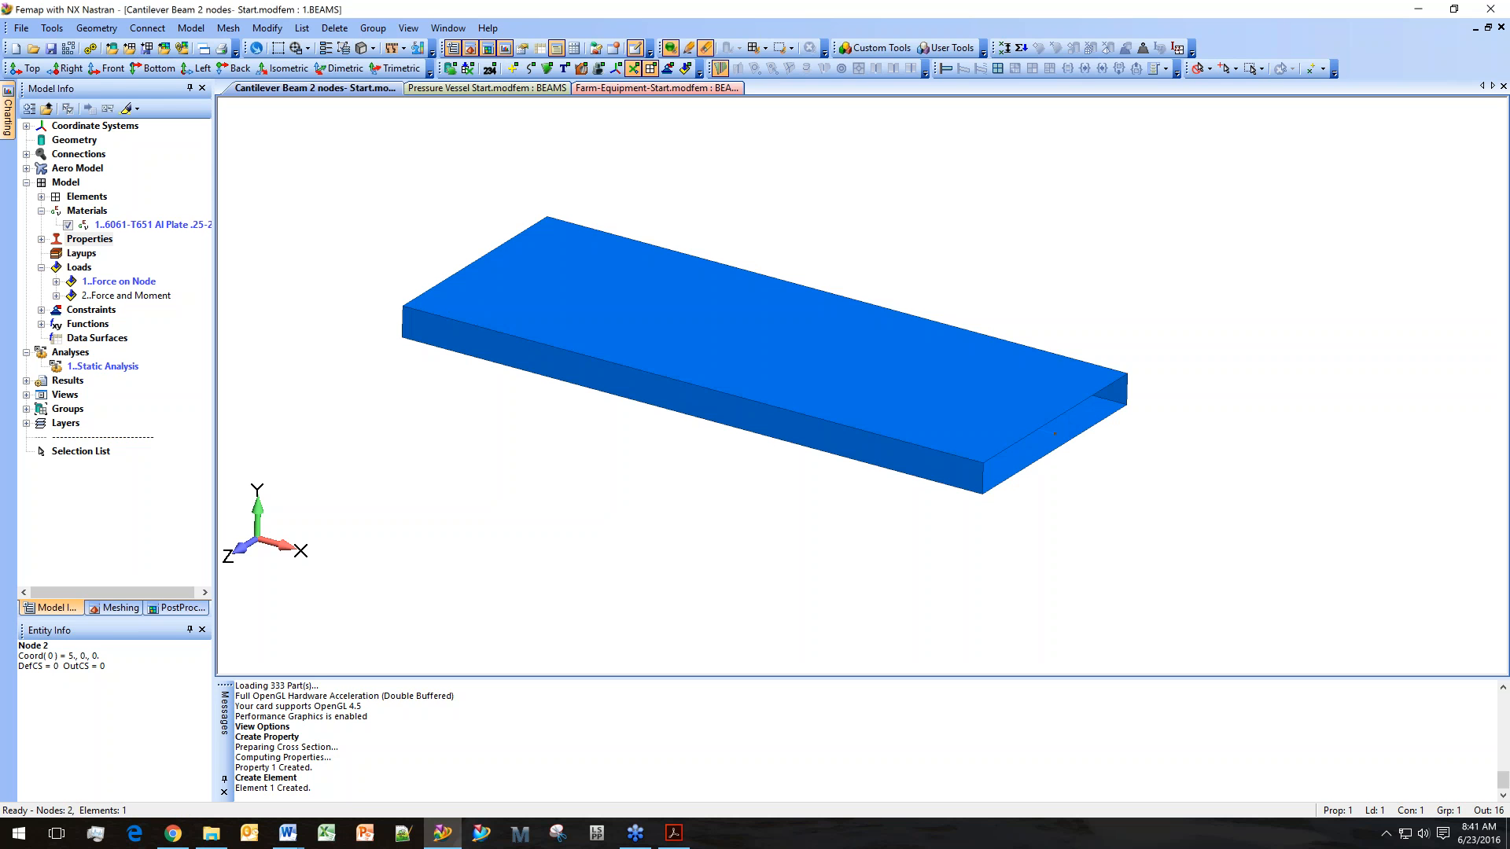
Turn on the display of loads in the view.
{"action": "left_click", "coordinate": [684, 68]}
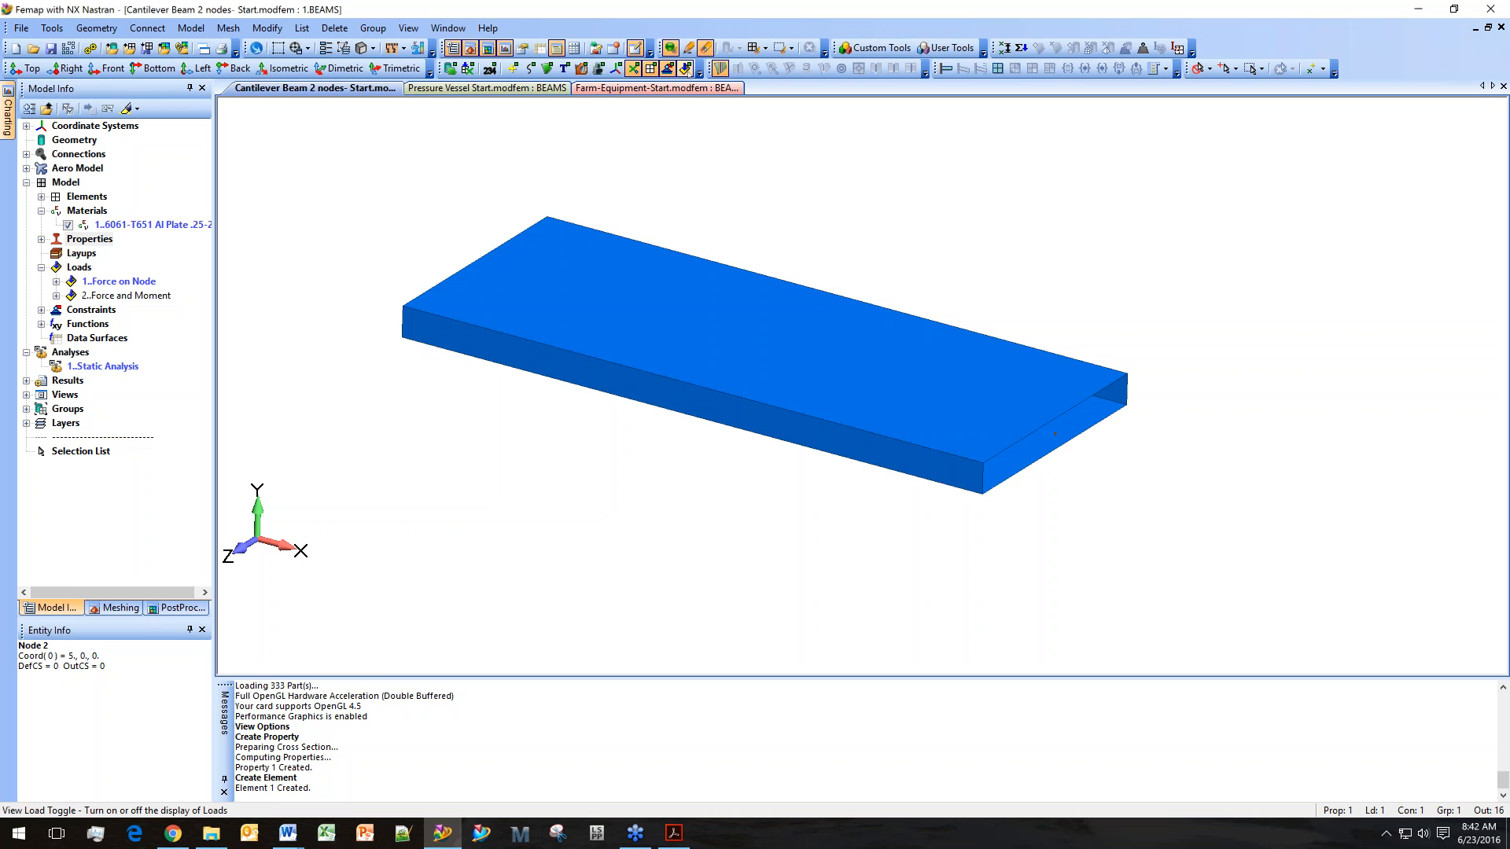
{"action": "middle_click_drag", "start_coordinate": [828, 428], "coordinate": [1187, 523]}
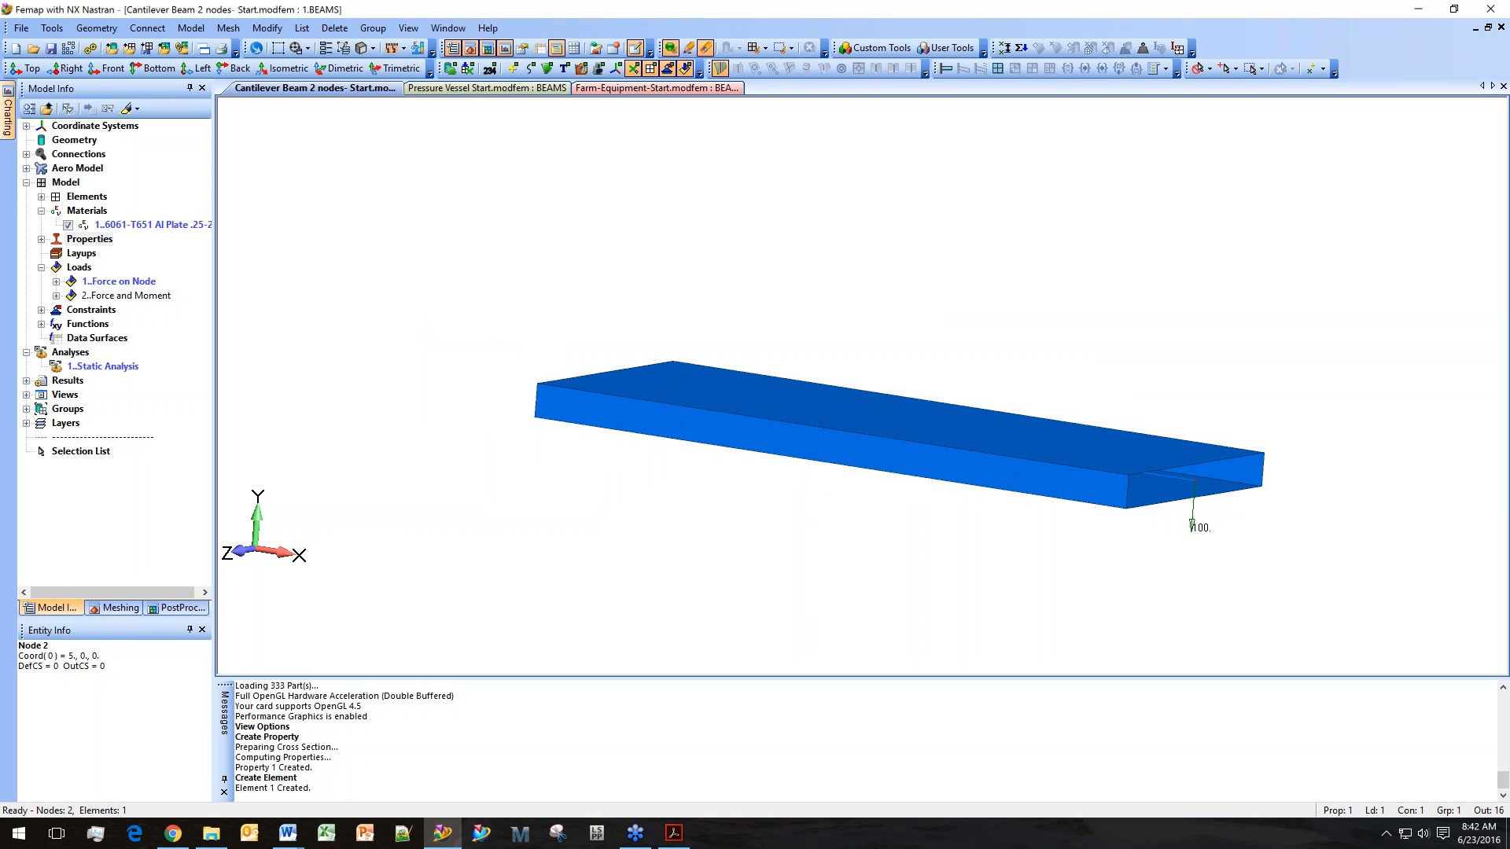
Activate the Static Analysis set and run the analysis.
{"action": "double_click", "coordinate": [102, 367]}
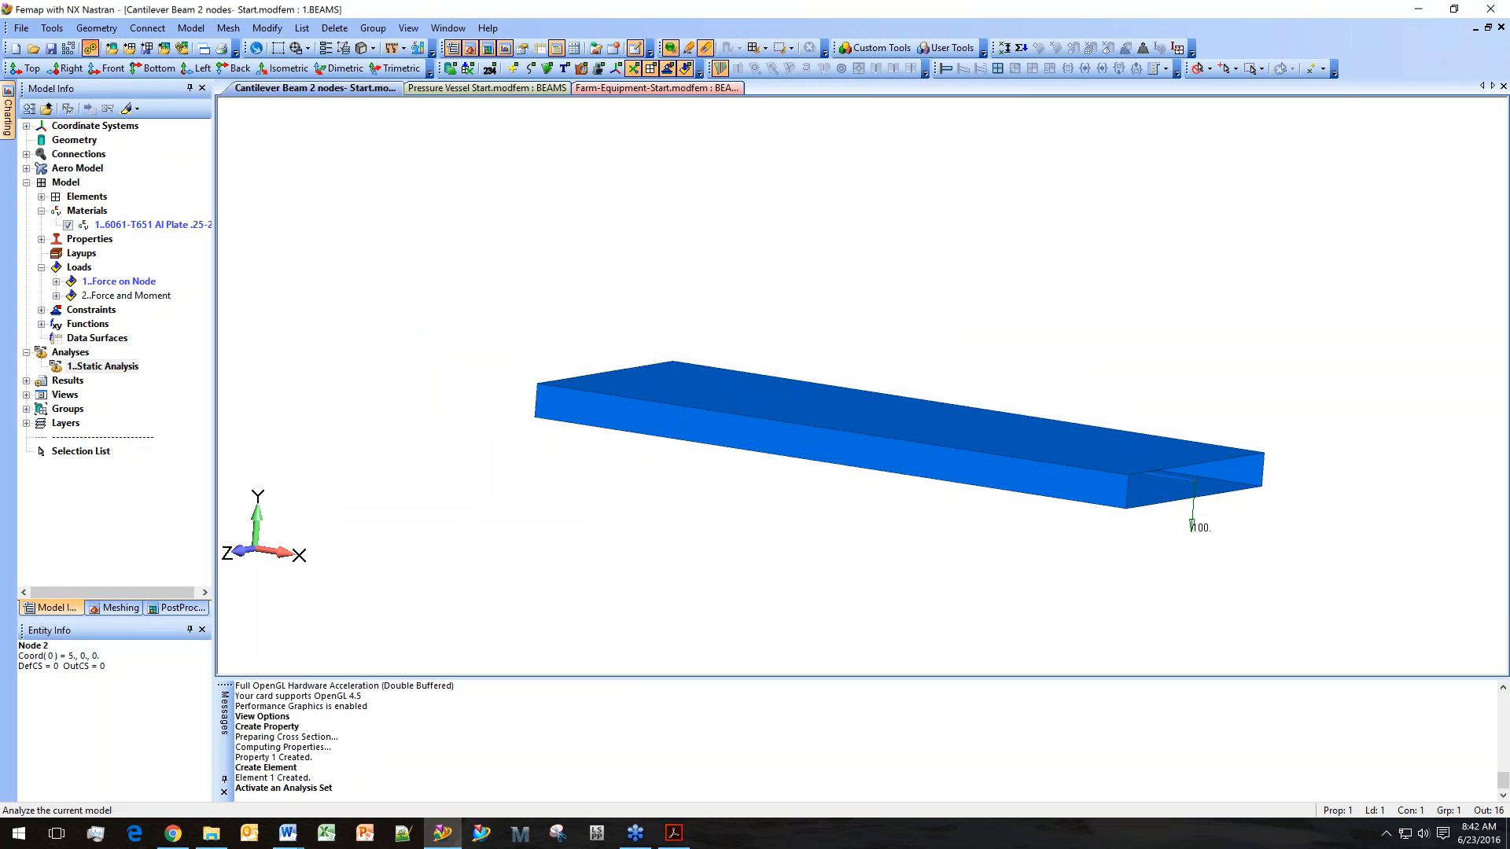
{"action": "left_click", "coordinate": [90, 47]}
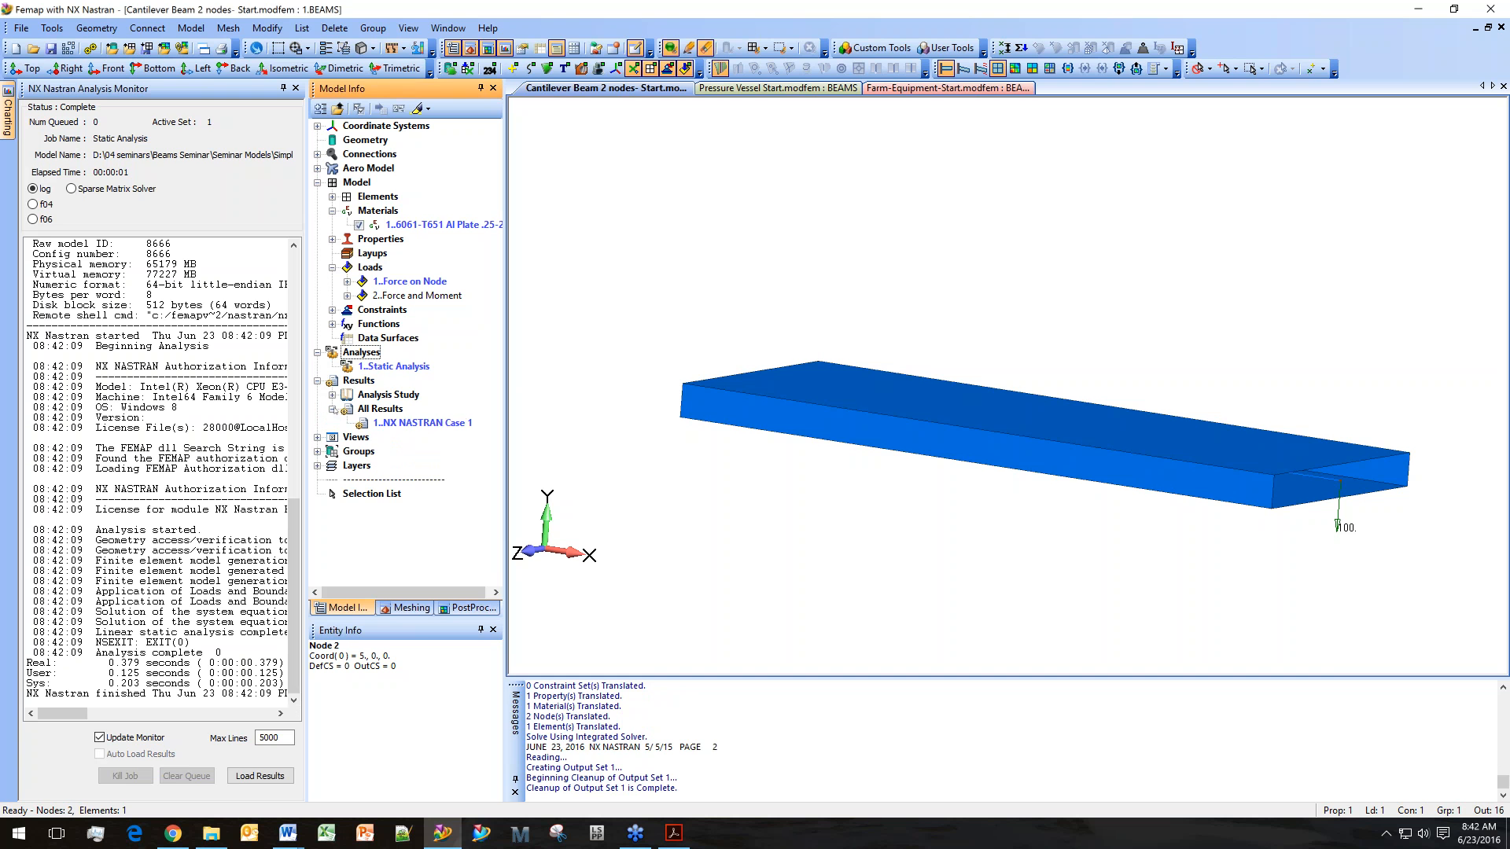
Display a contour plot of the NX NASTRAN Case 1 results.
{"action": "left_click", "coordinate": [405, 423]}
{"action": "right_click", "coordinate": [405, 423]}
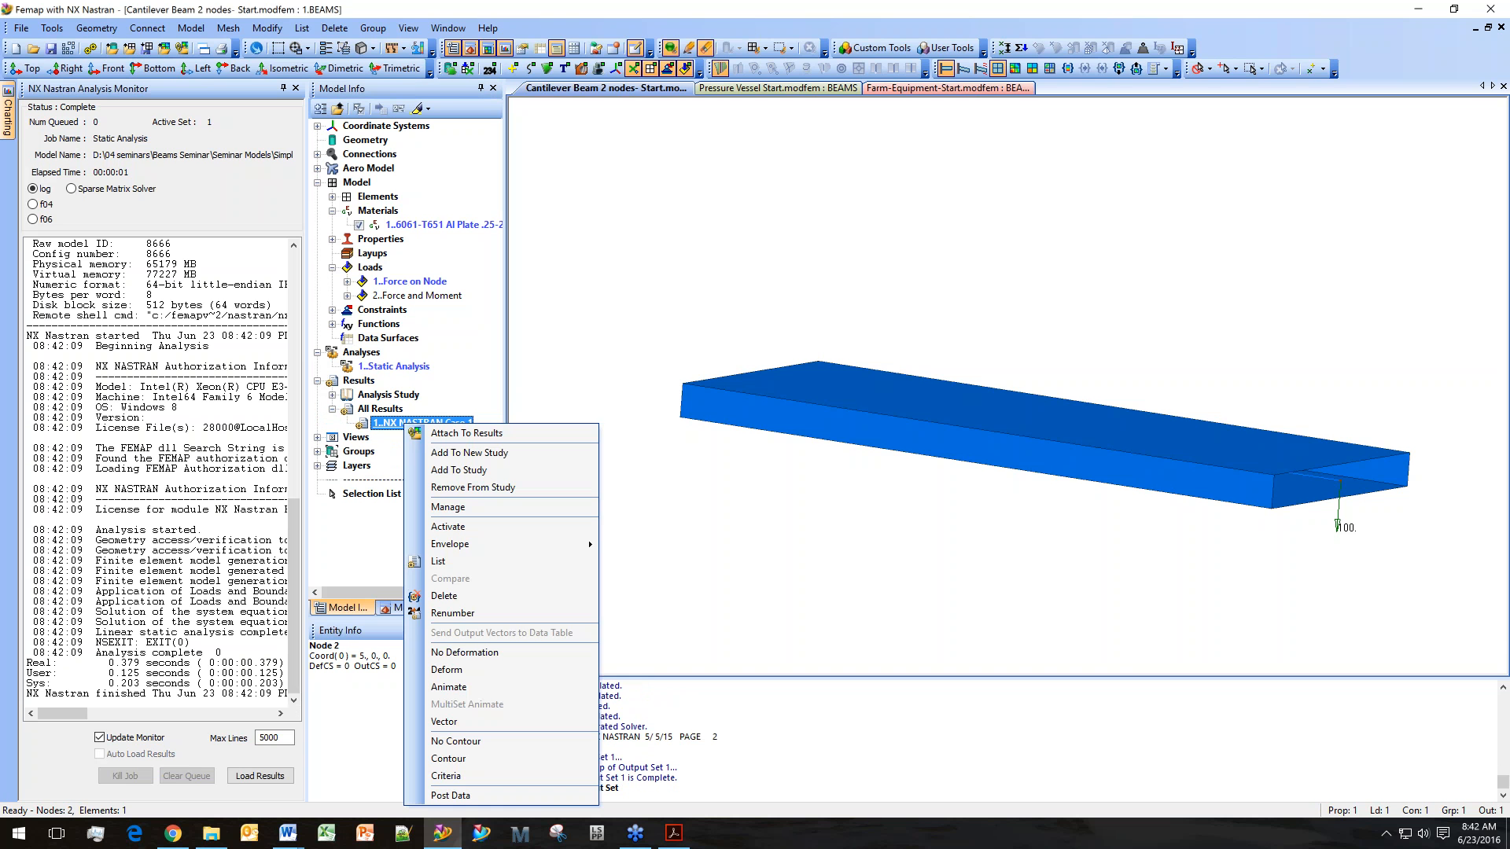
{"action": "left_click", "coordinate": [449, 758]}
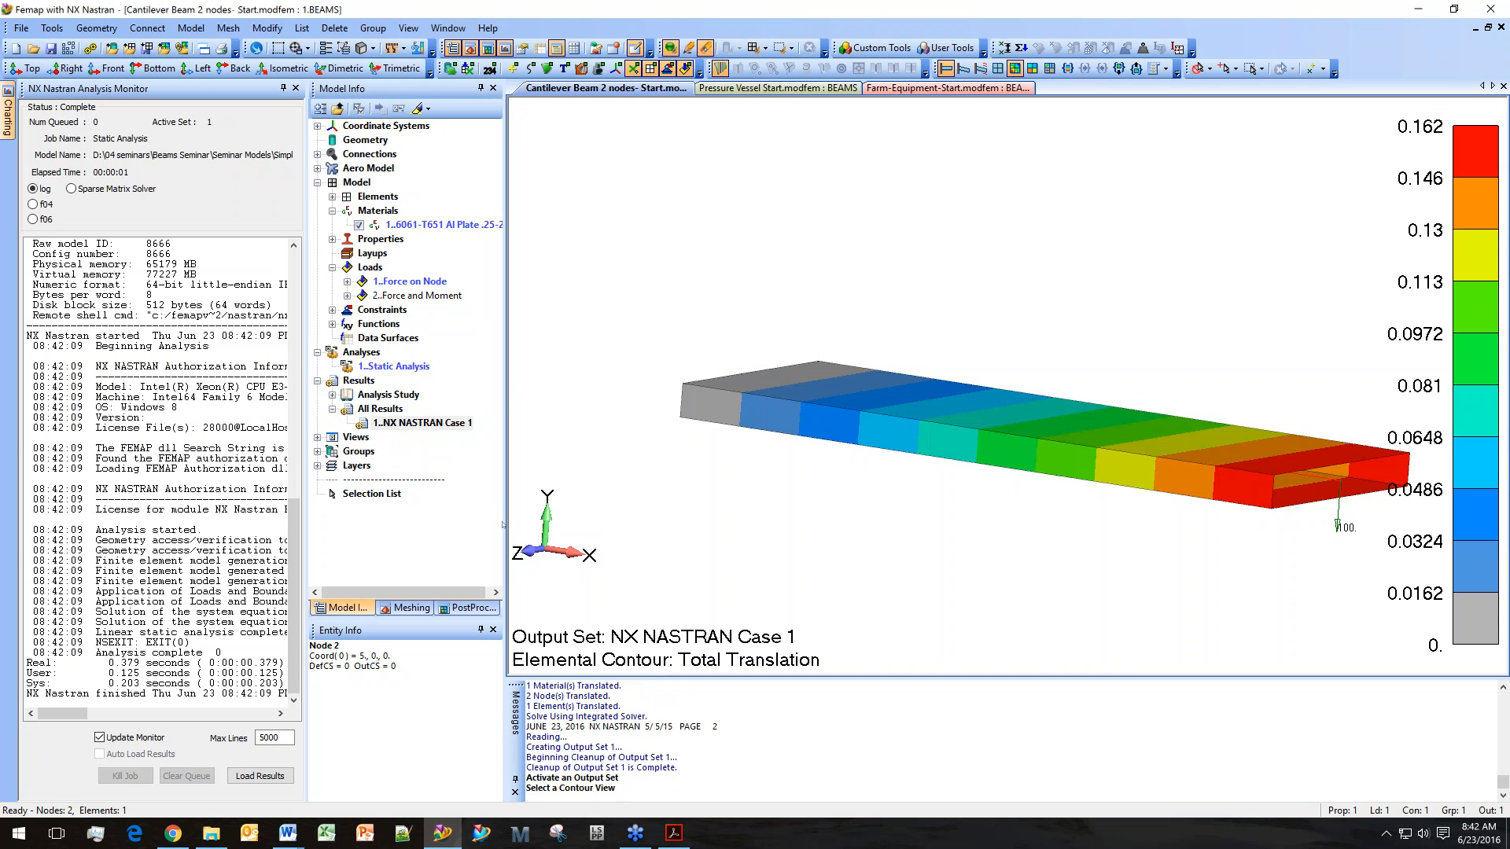
Open the Contour options in the PostProcessing Toolbox.
{"action": "middle_click_drag", "start_coordinate": [707, 405], "coordinate": [771, 390]}
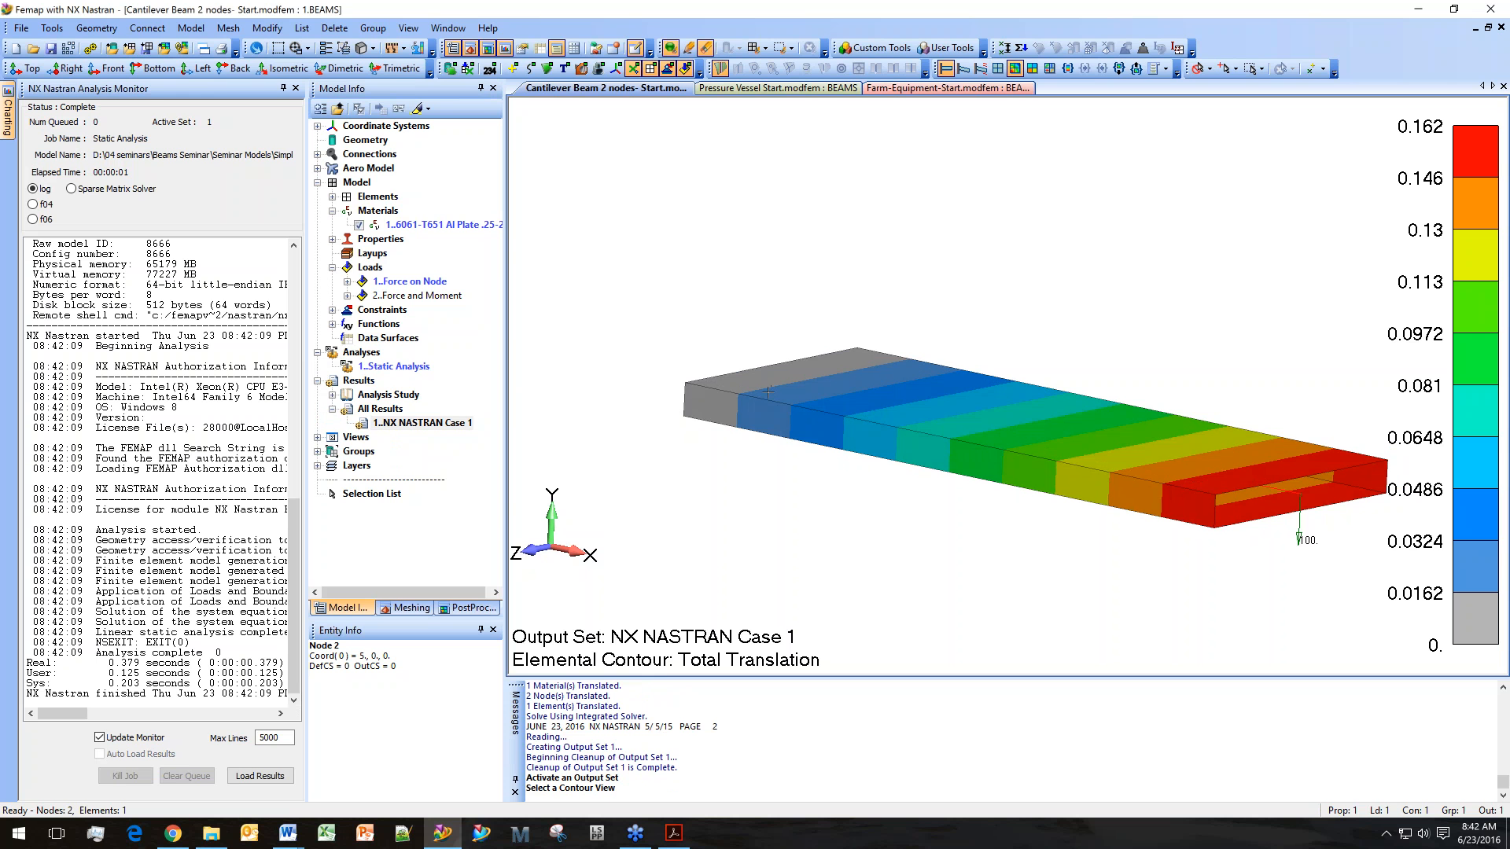
{"action": "left_click", "coordinate": [468, 607]}
{"action": "left_click", "coordinate": [283, 88]}
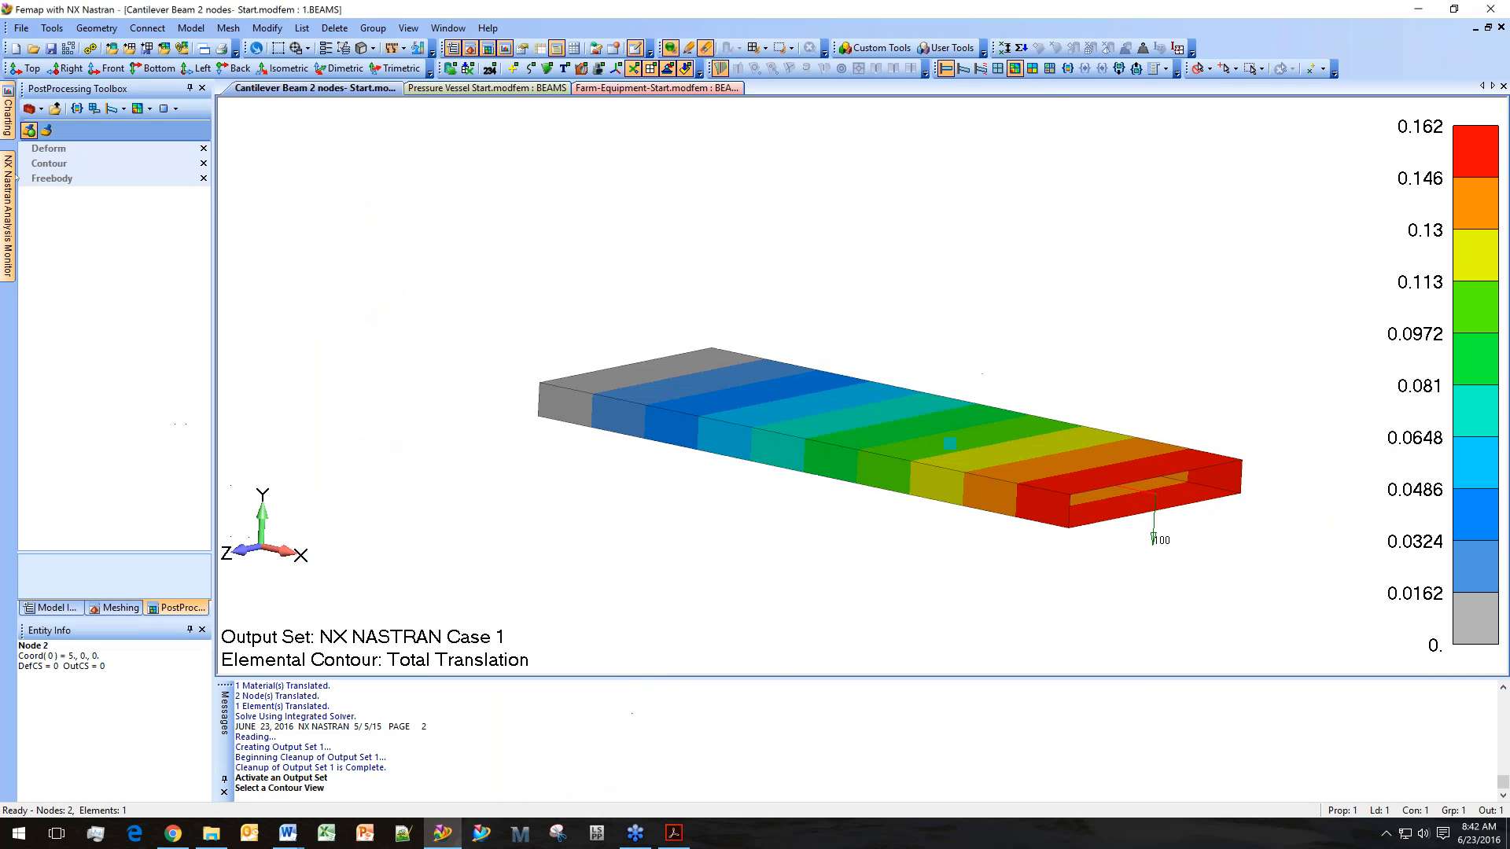
{"action": "left_click", "coordinate": [22, 164]}
{"action": "left_click_drag", "start_coordinate": [212, 209], "coordinate": [284, 208]}
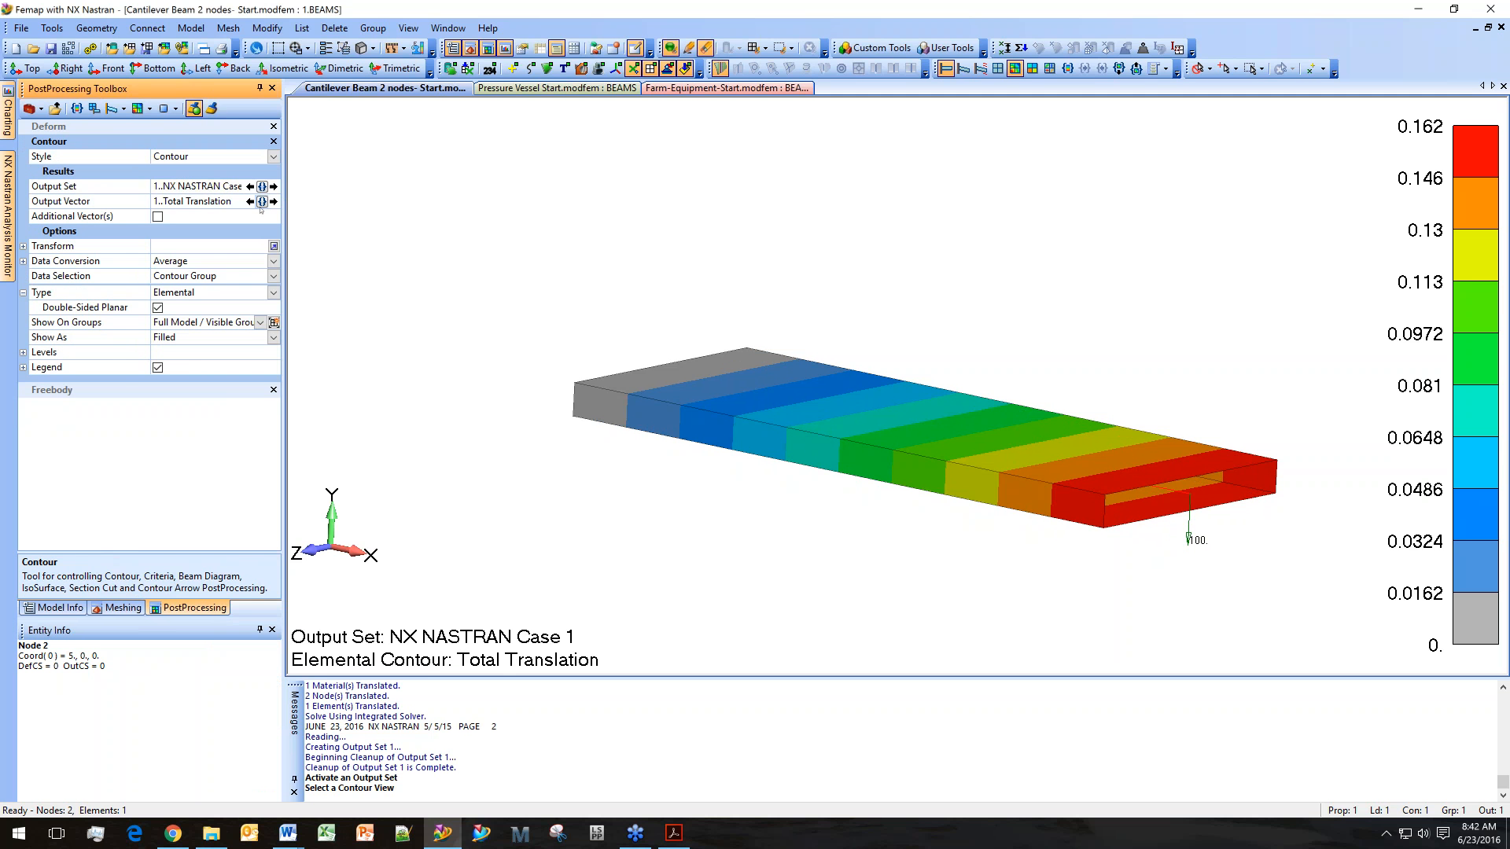
Contour the 3166..Beam EndB Max Comb Stress output vector instead of Total Translation.
{"action": "left_click", "coordinate": [262, 201]}
{"action": "left_click_drag", "start_coordinate": [259, 208], "coordinate": [244, 395]}
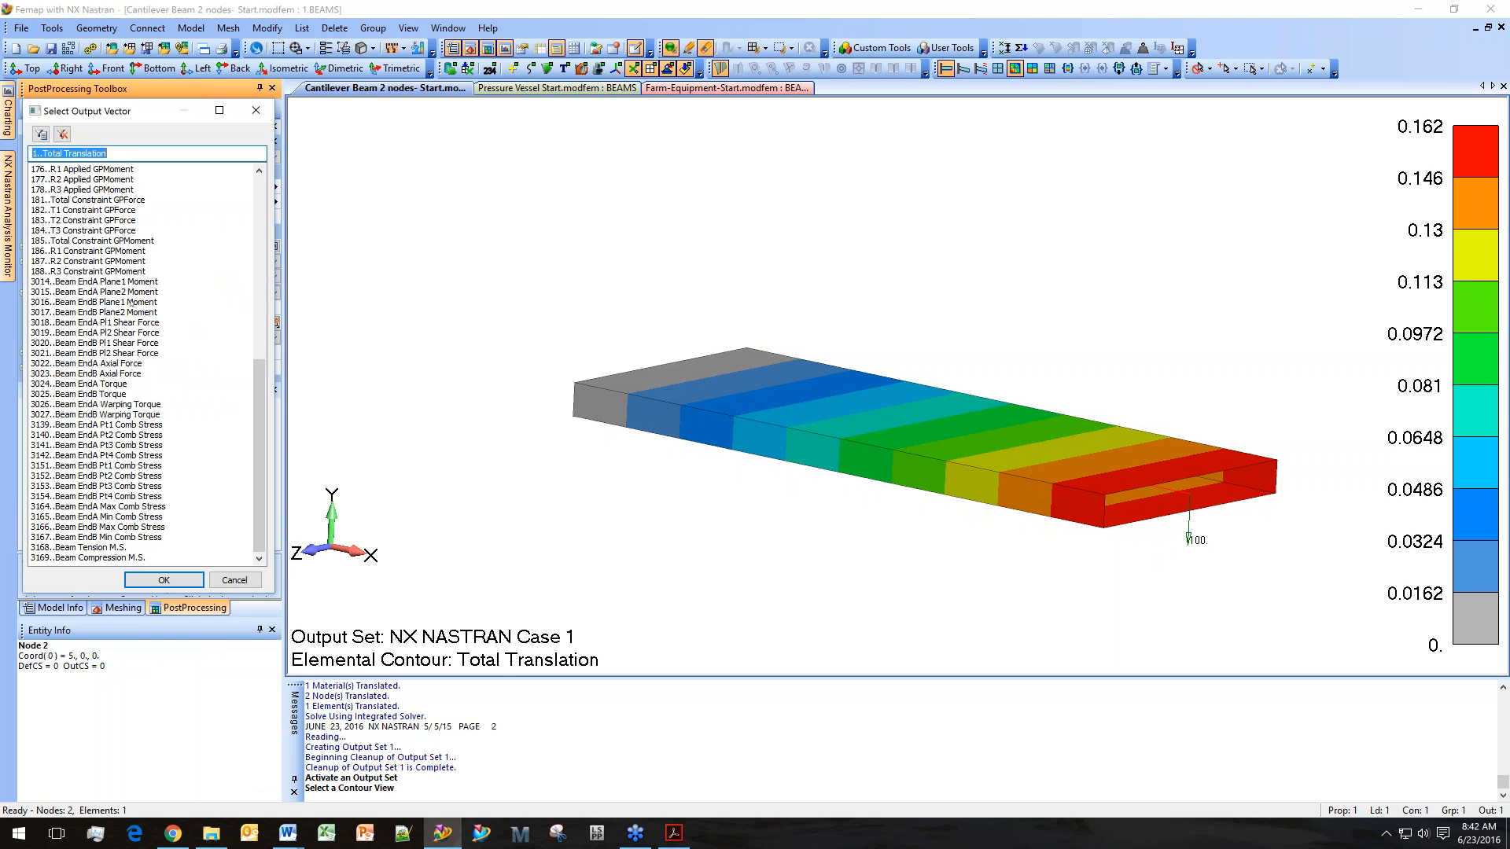
{"action": "left_click", "coordinate": [142, 283]}
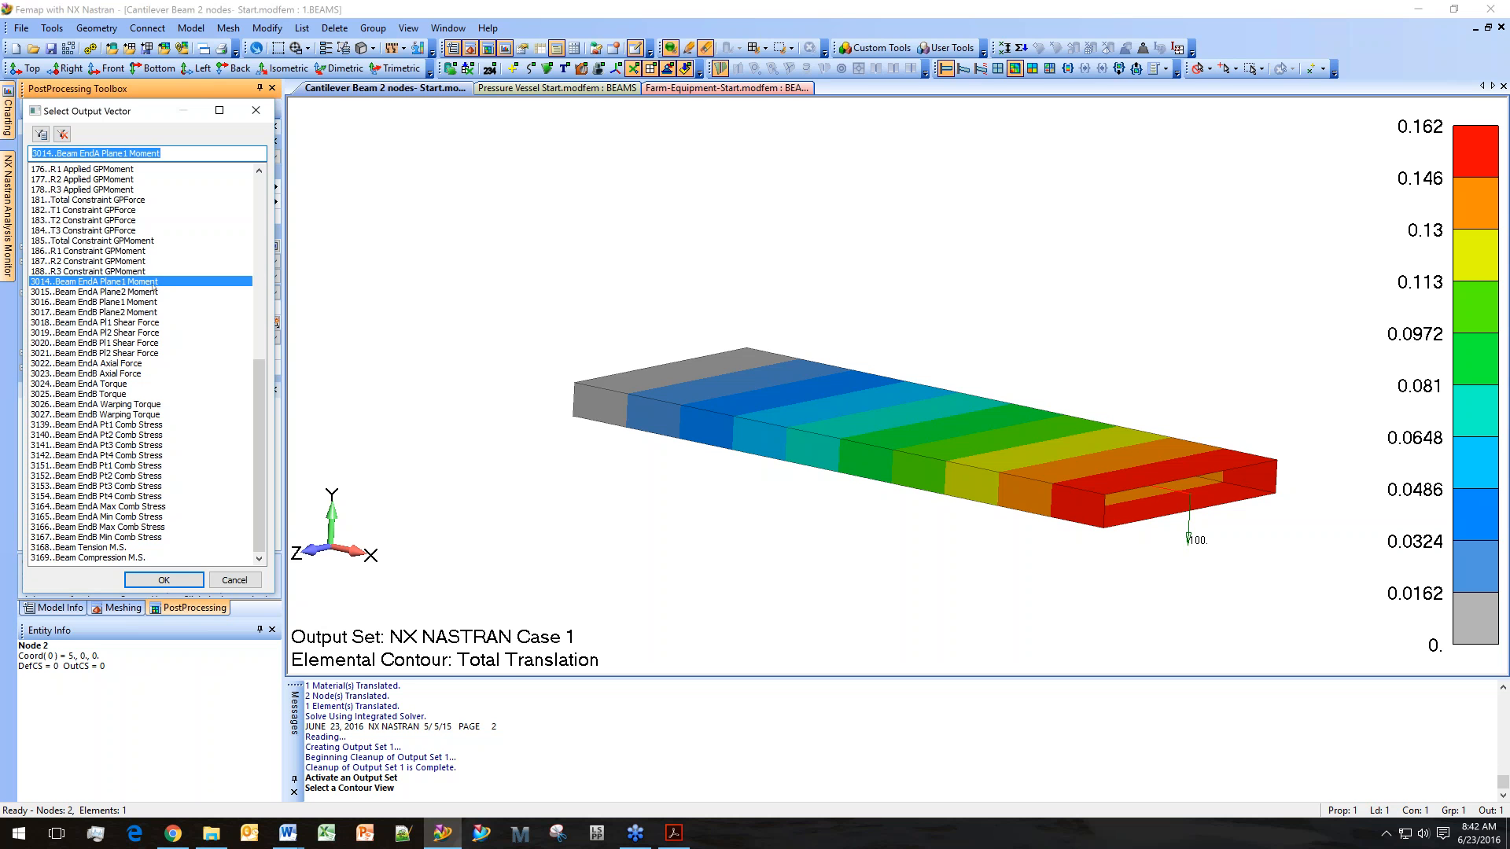
{"action": "left_click", "coordinate": [146, 302]}
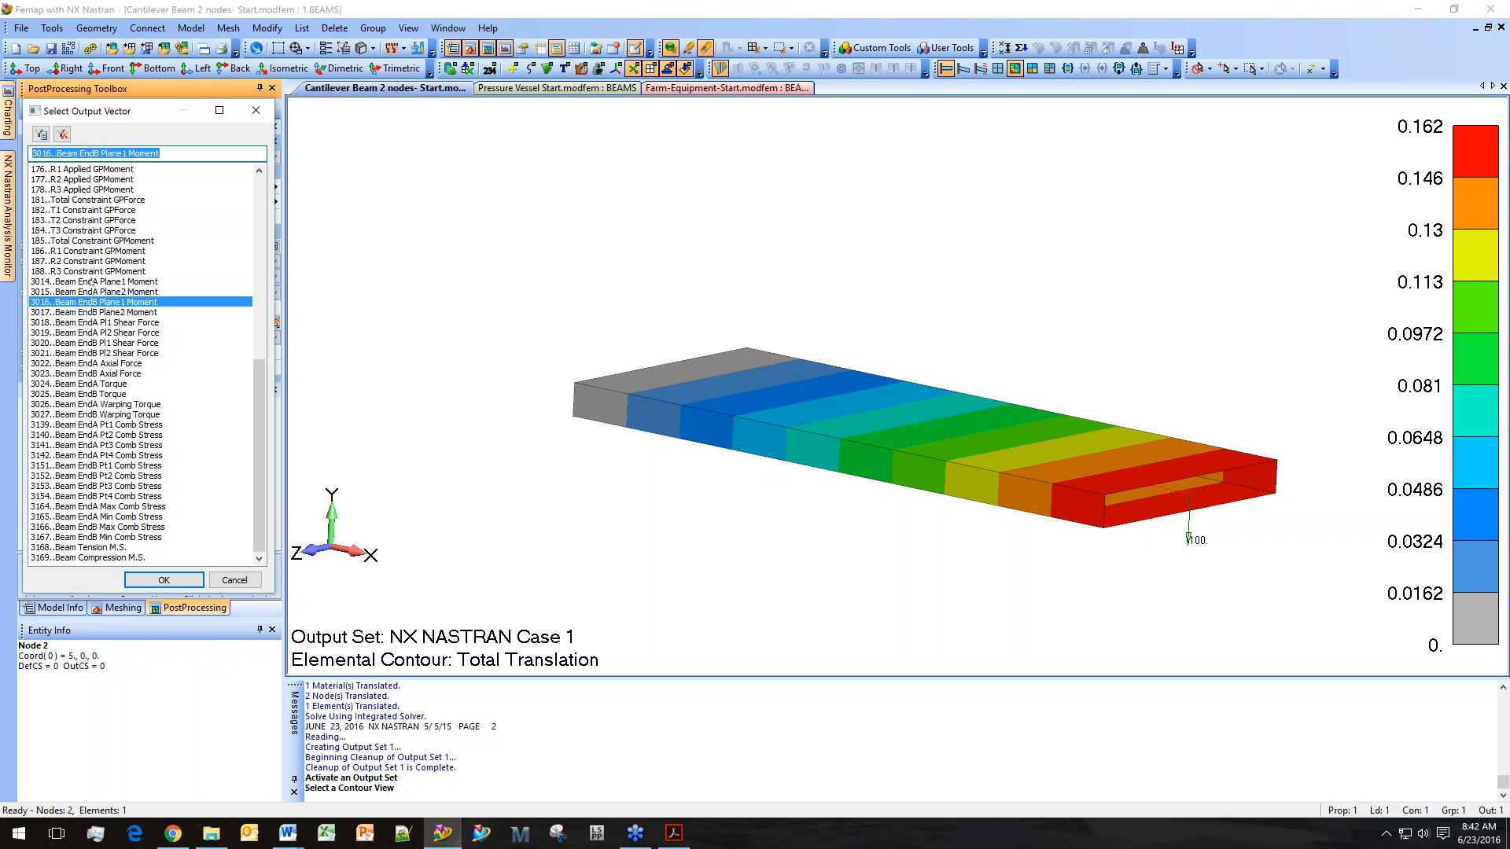
{"action": "left_click", "coordinate": [132, 323]}
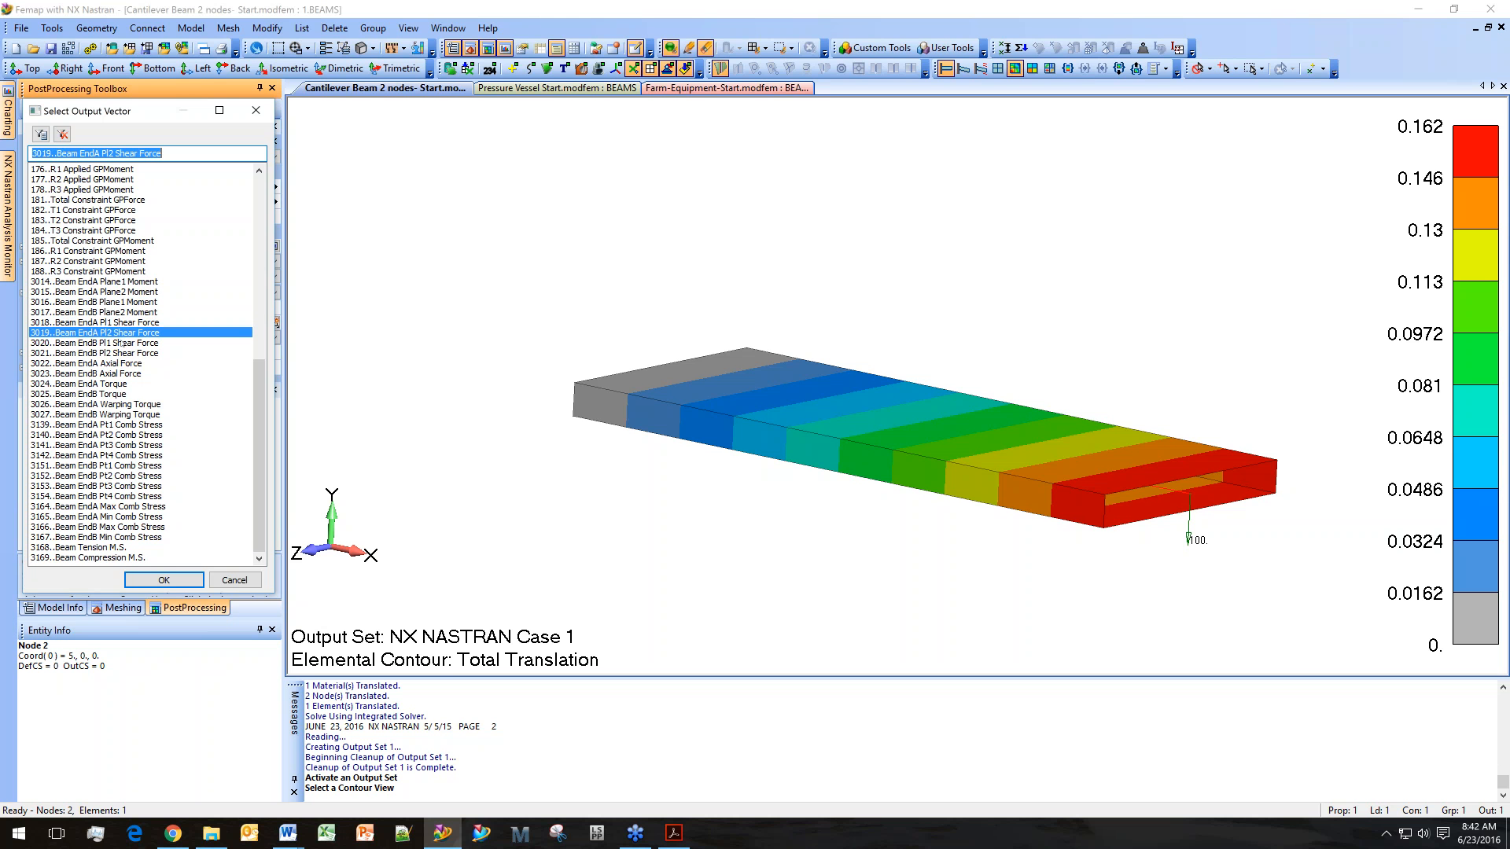
{"action": "left_click", "coordinate": [133, 363]}
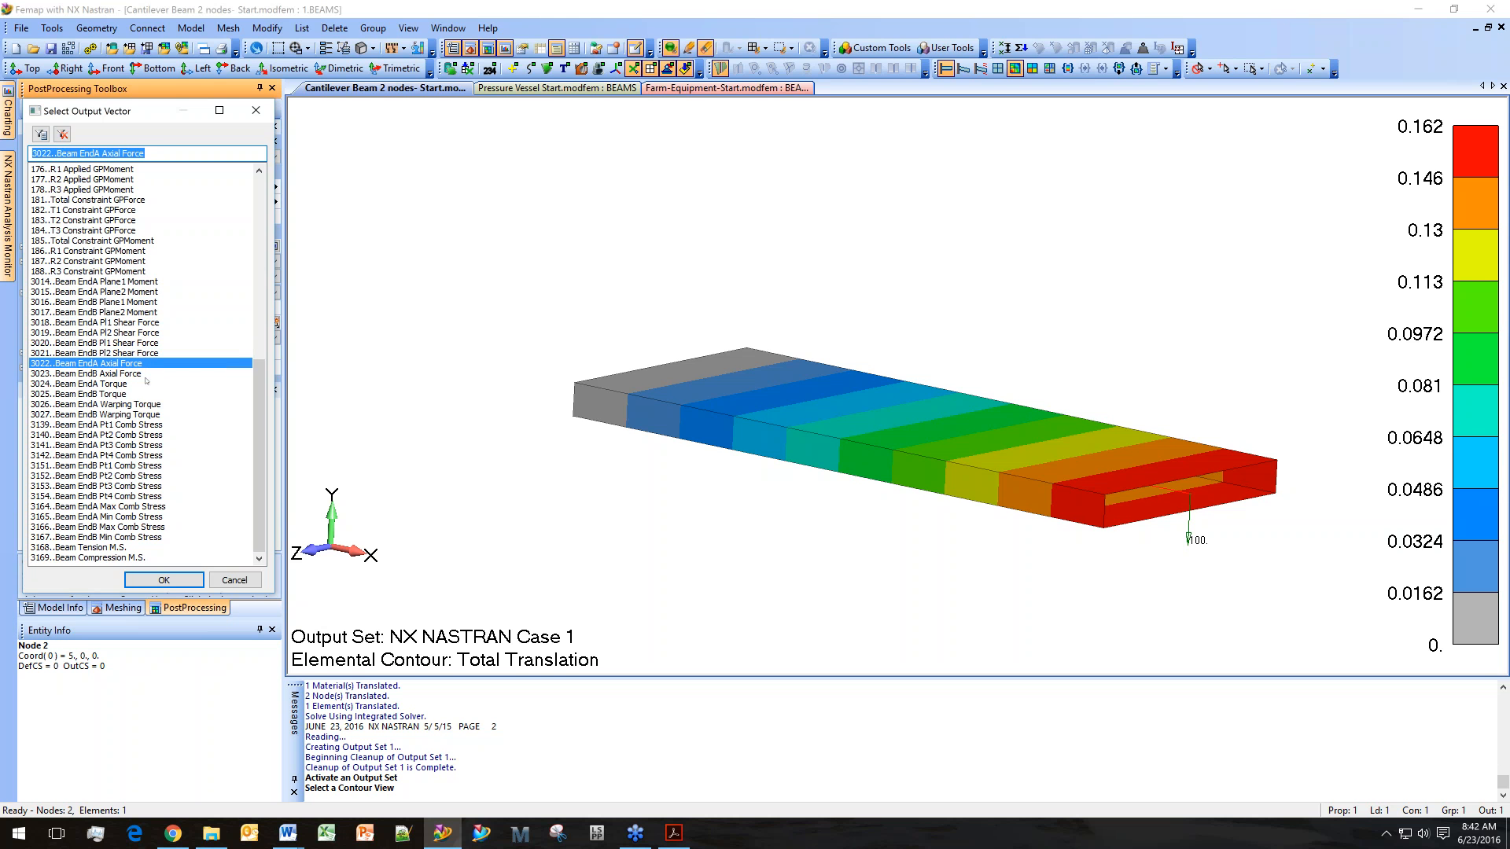
{"action": "left_click", "coordinate": [142, 374]}
{"action": "left_click", "coordinate": [132, 364]}
{"action": "left_click", "coordinate": [139, 427]}
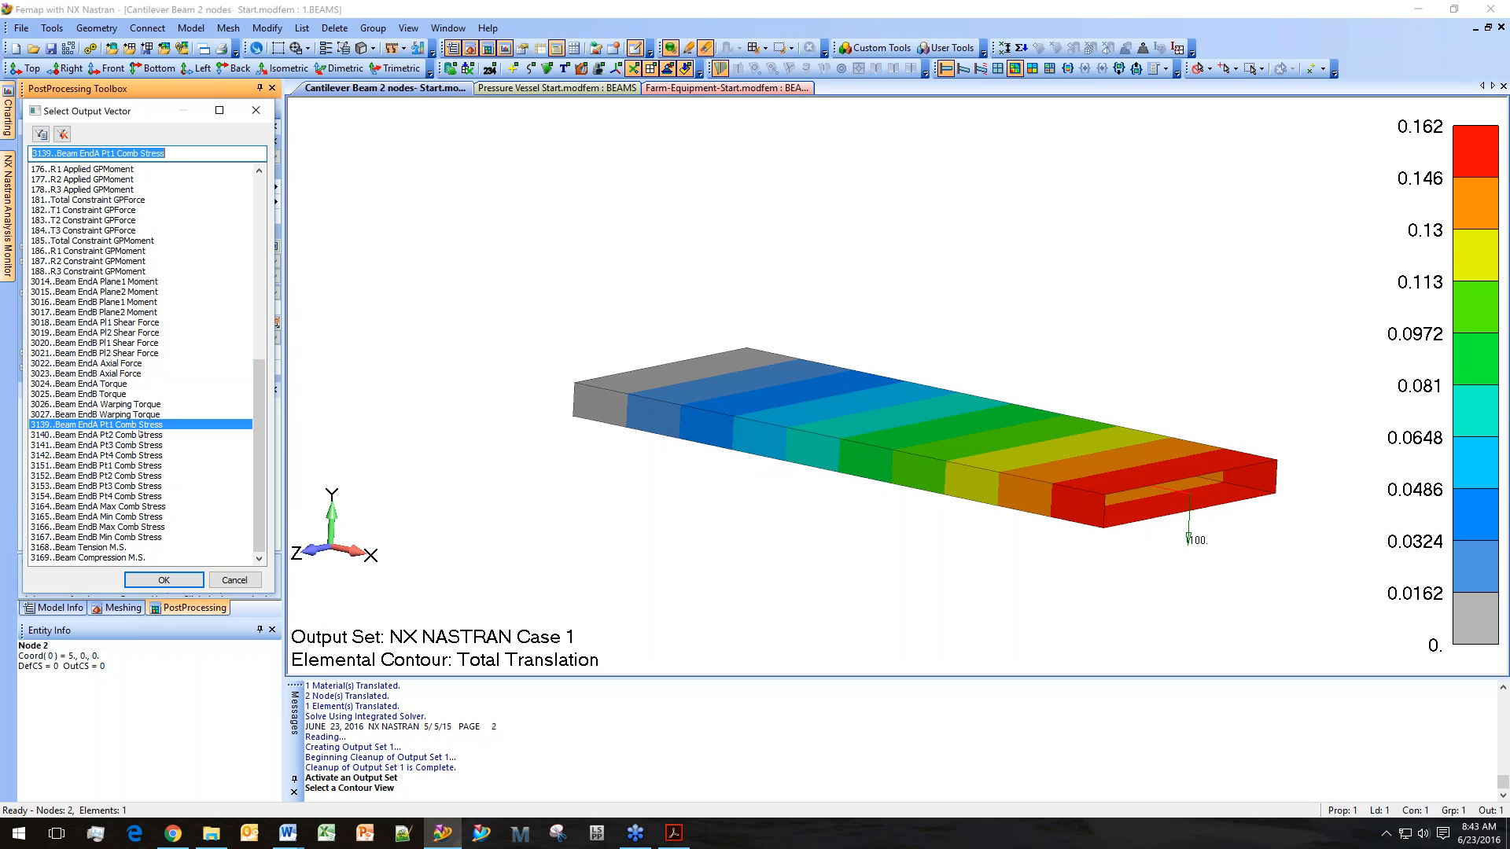
{"action": "left_click", "coordinate": [124, 456]}
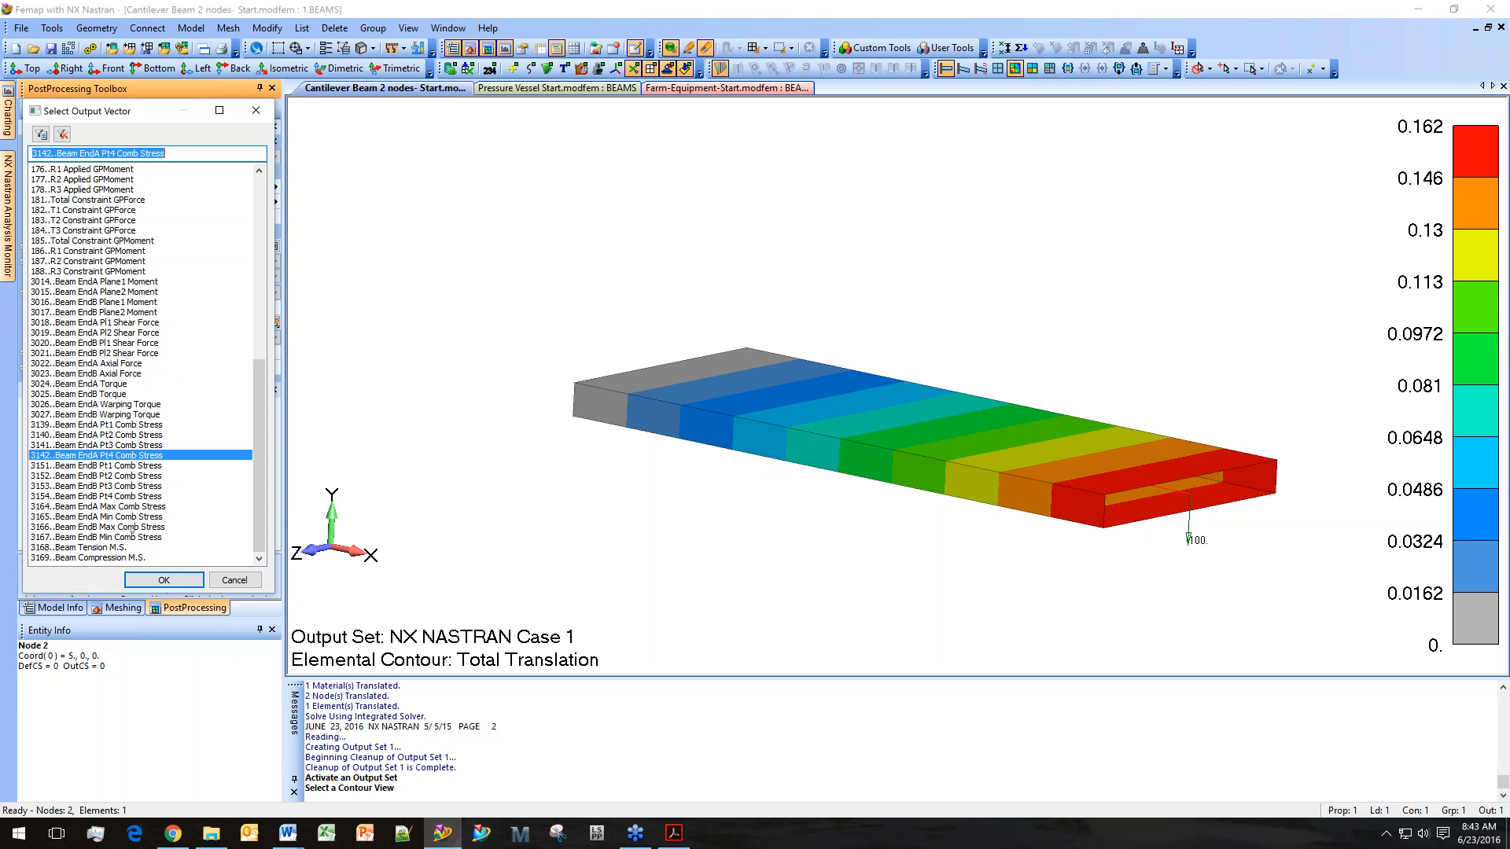
{"action": "left_click", "coordinate": [133, 527]}
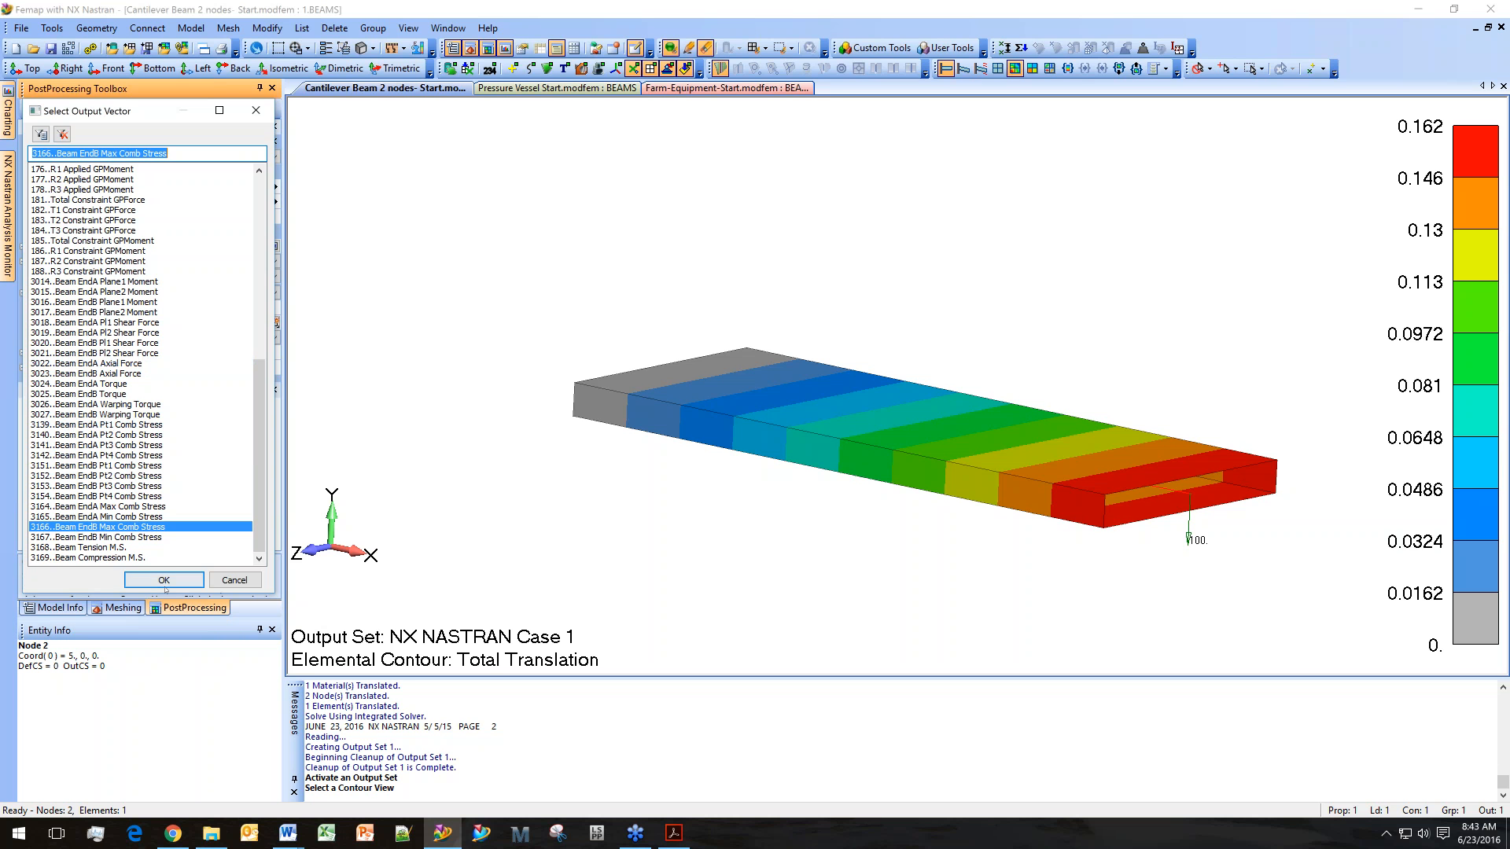
{"action": "left_click", "coordinate": [186, 579]}
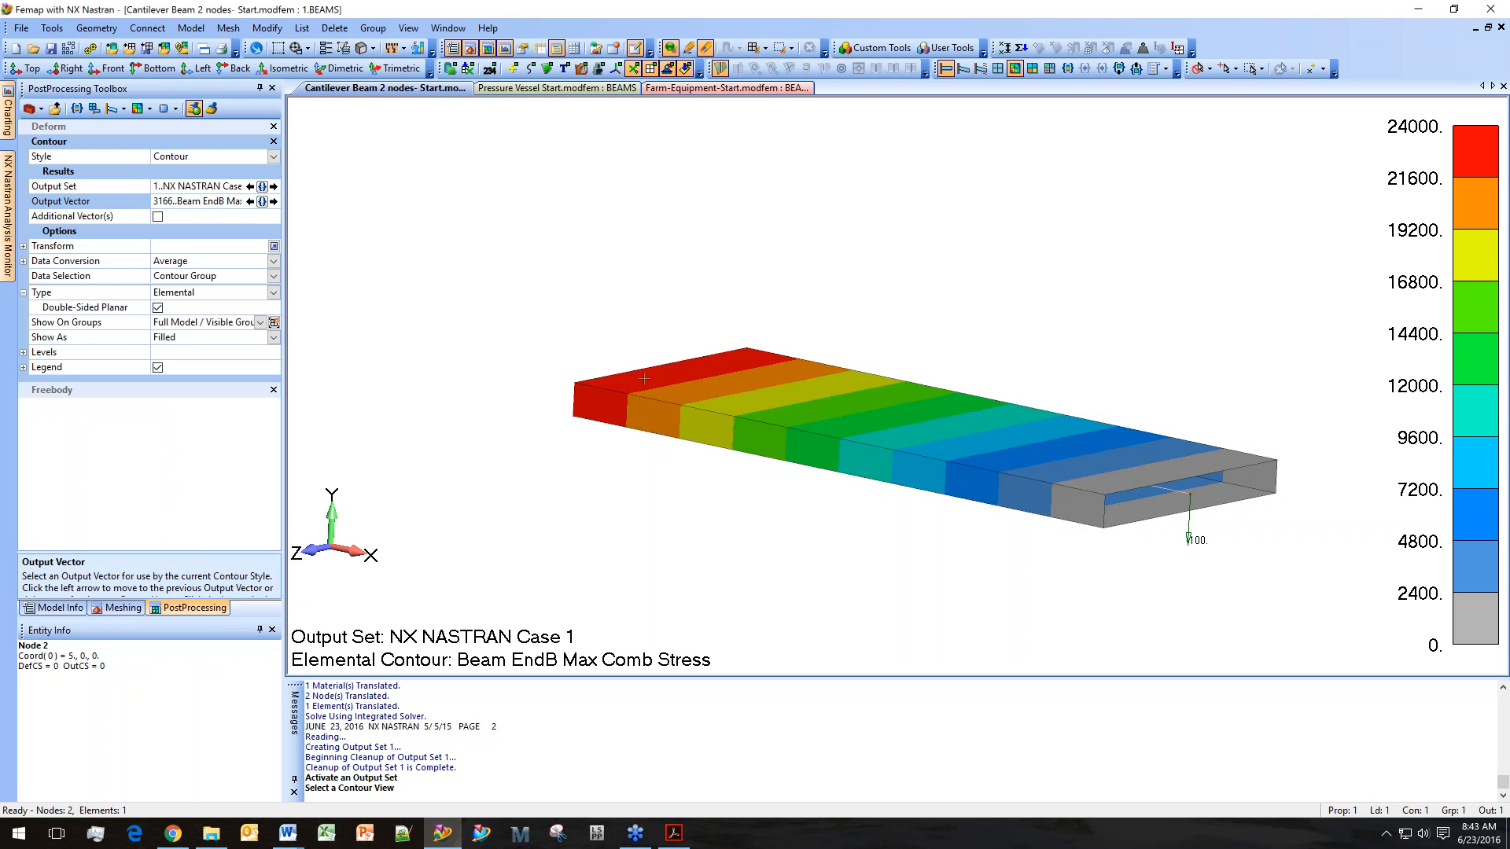
Display a beam cross-section von Mises stress plot for element 1 of the NX NASTRAN Case 1 output set.
{"action": "middle_click_drag", "start_coordinate": [644, 379], "coordinate": [618, 423]}
{"action": "middle_click_drag", "start_coordinate": [736, 399], "coordinate": [745, 334]}
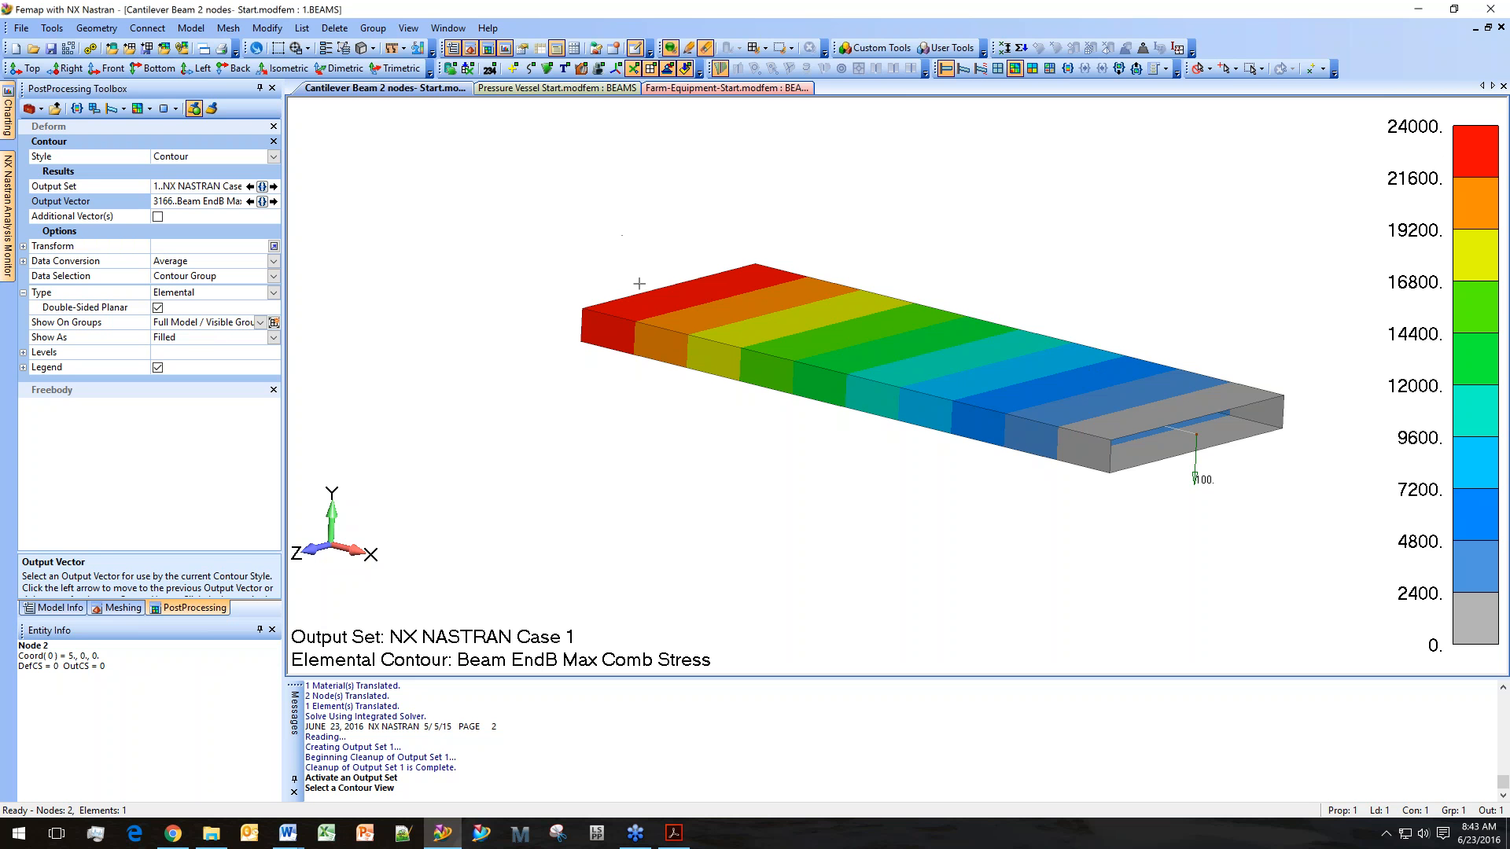
{"action": "middle_click_drag", "start_coordinate": [756, 382], "coordinate": [871, 567]}
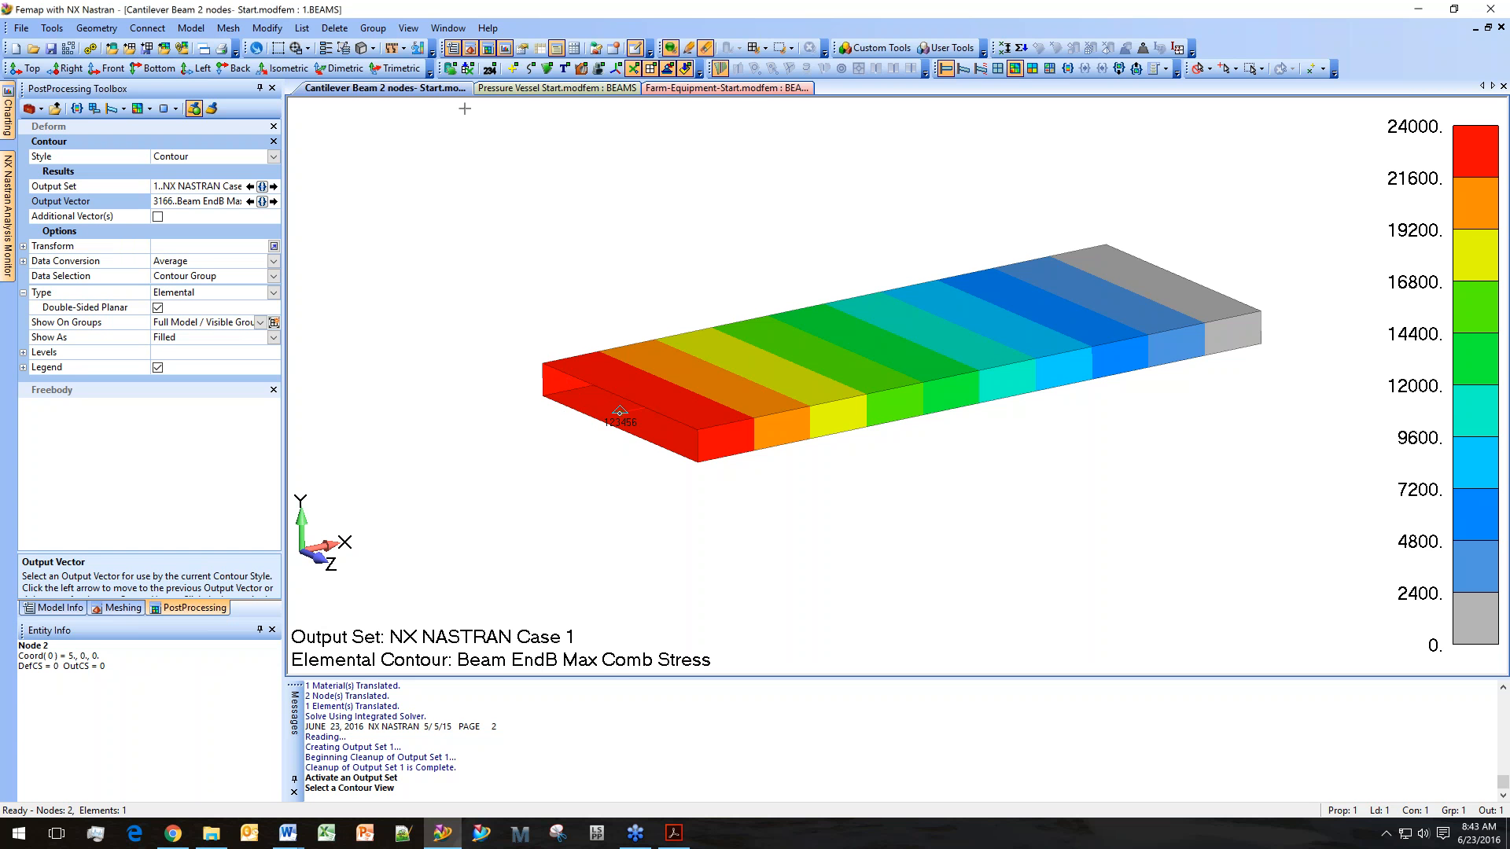
{"action": "left_click", "coordinate": [409, 28]}
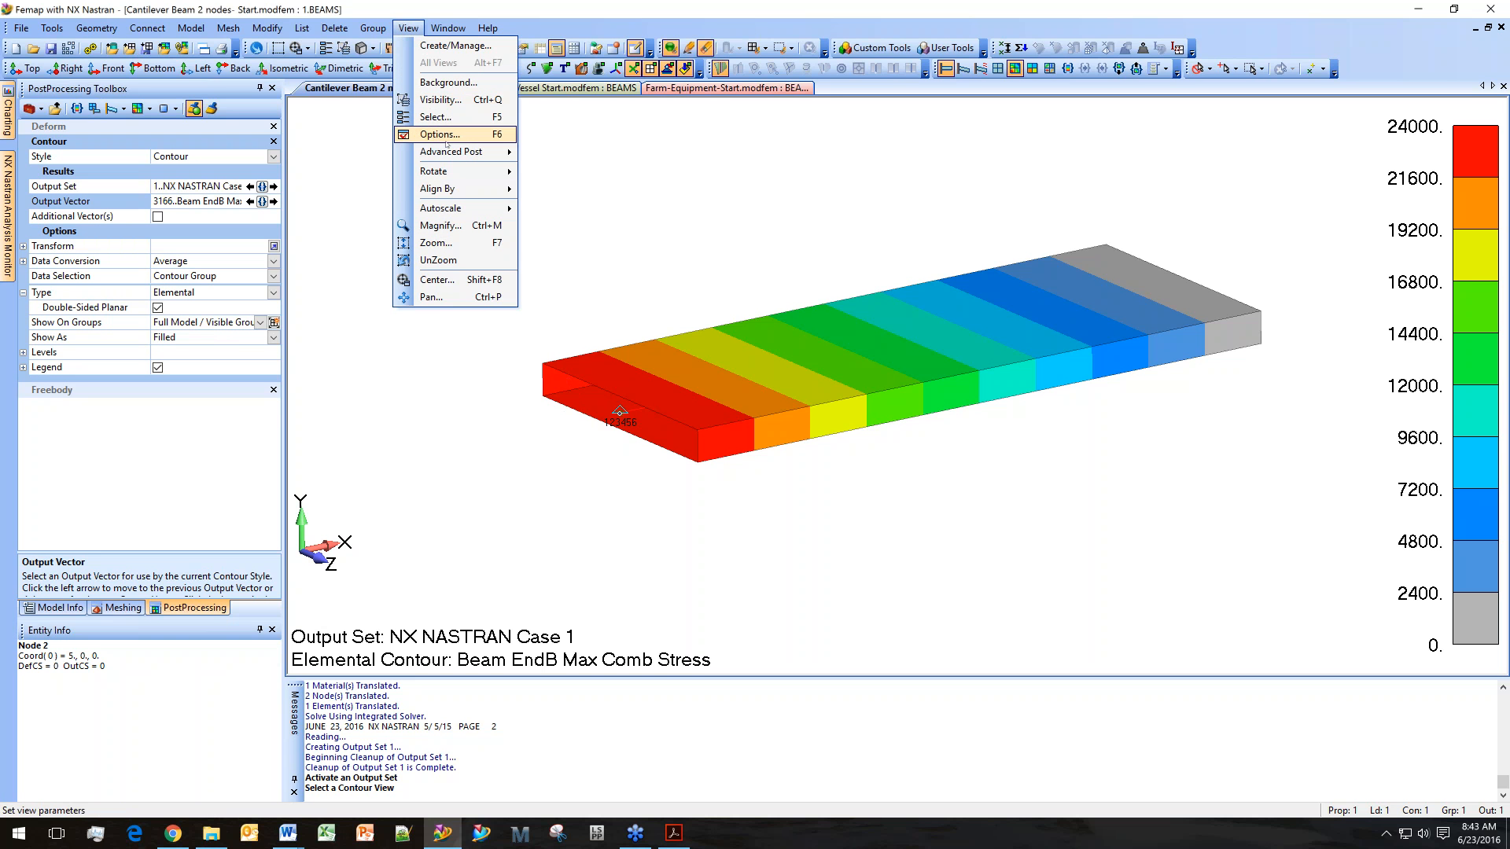
{"action": "mouse_move", "coordinate": [472, 152]}
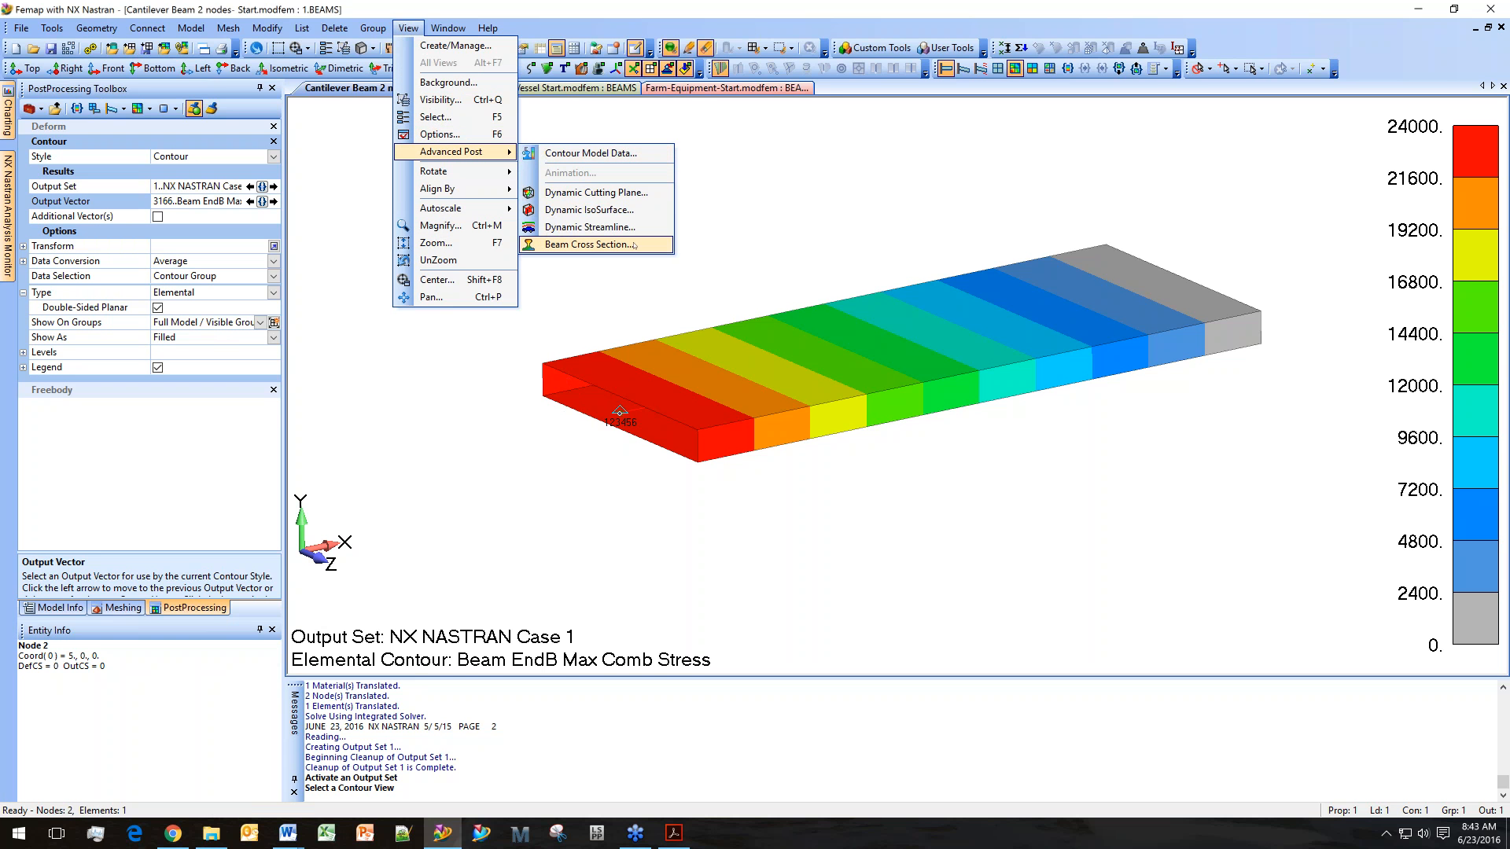
{"action": "left_click", "coordinate": [598, 245]}
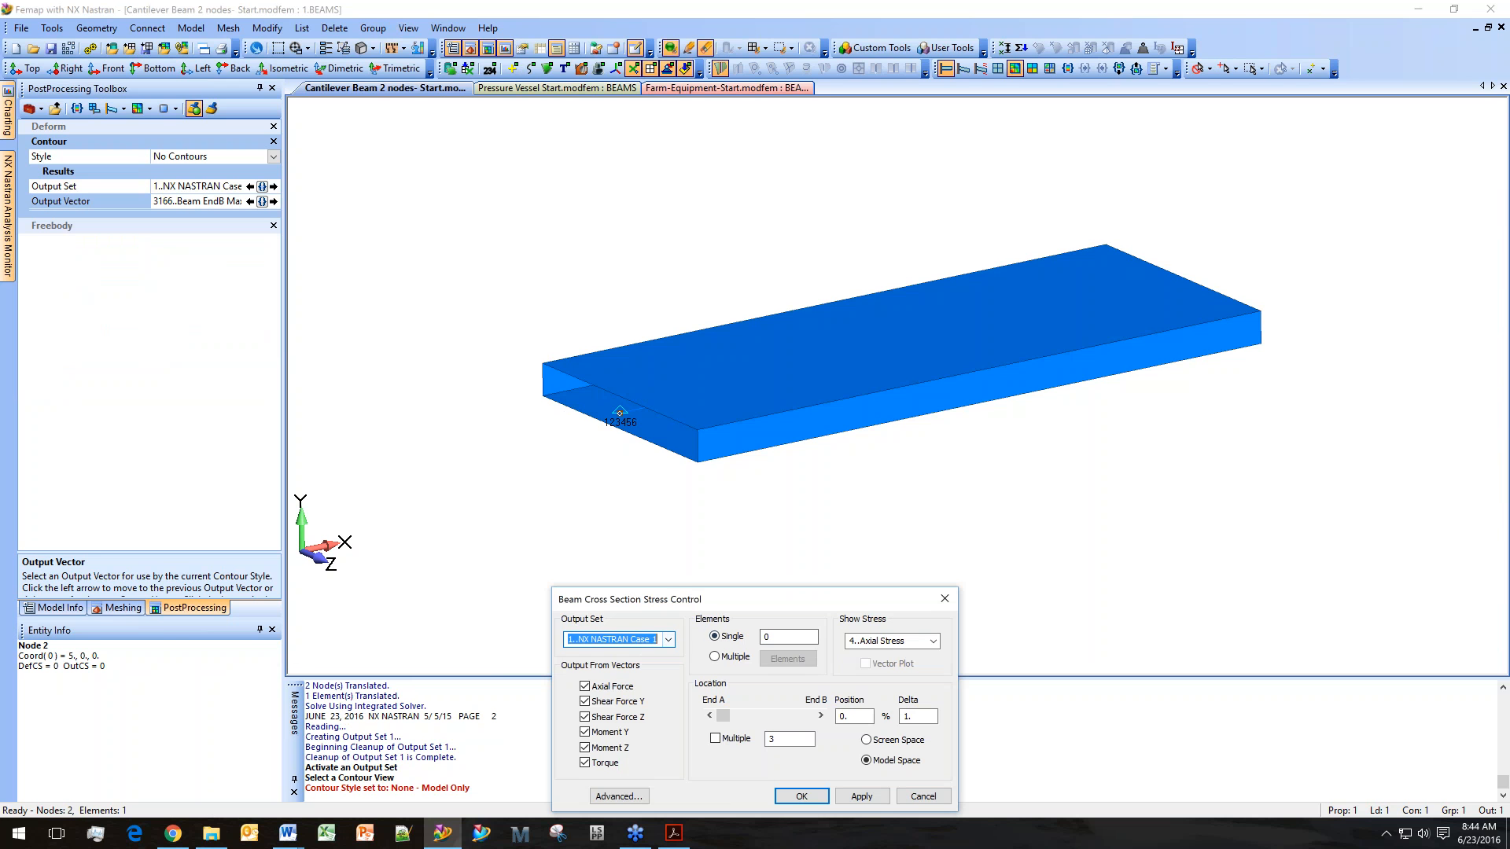
{"action": "left_click", "coordinate": [780, 636]}
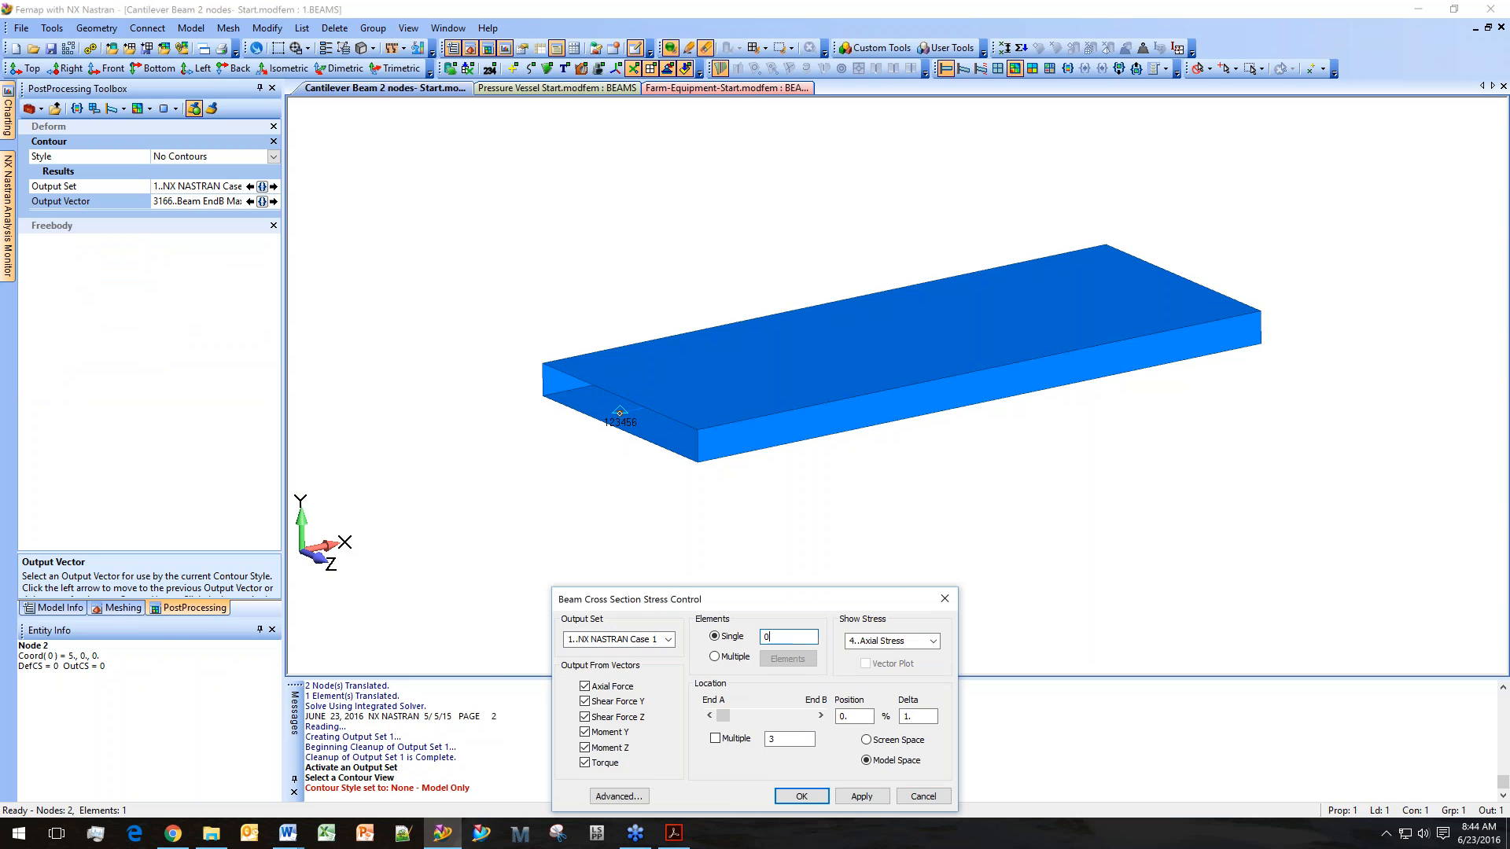
{"action": "left_click", "coordinate": [693, 441]}
{"action": "left_click", "coordinate": [933, 641]}
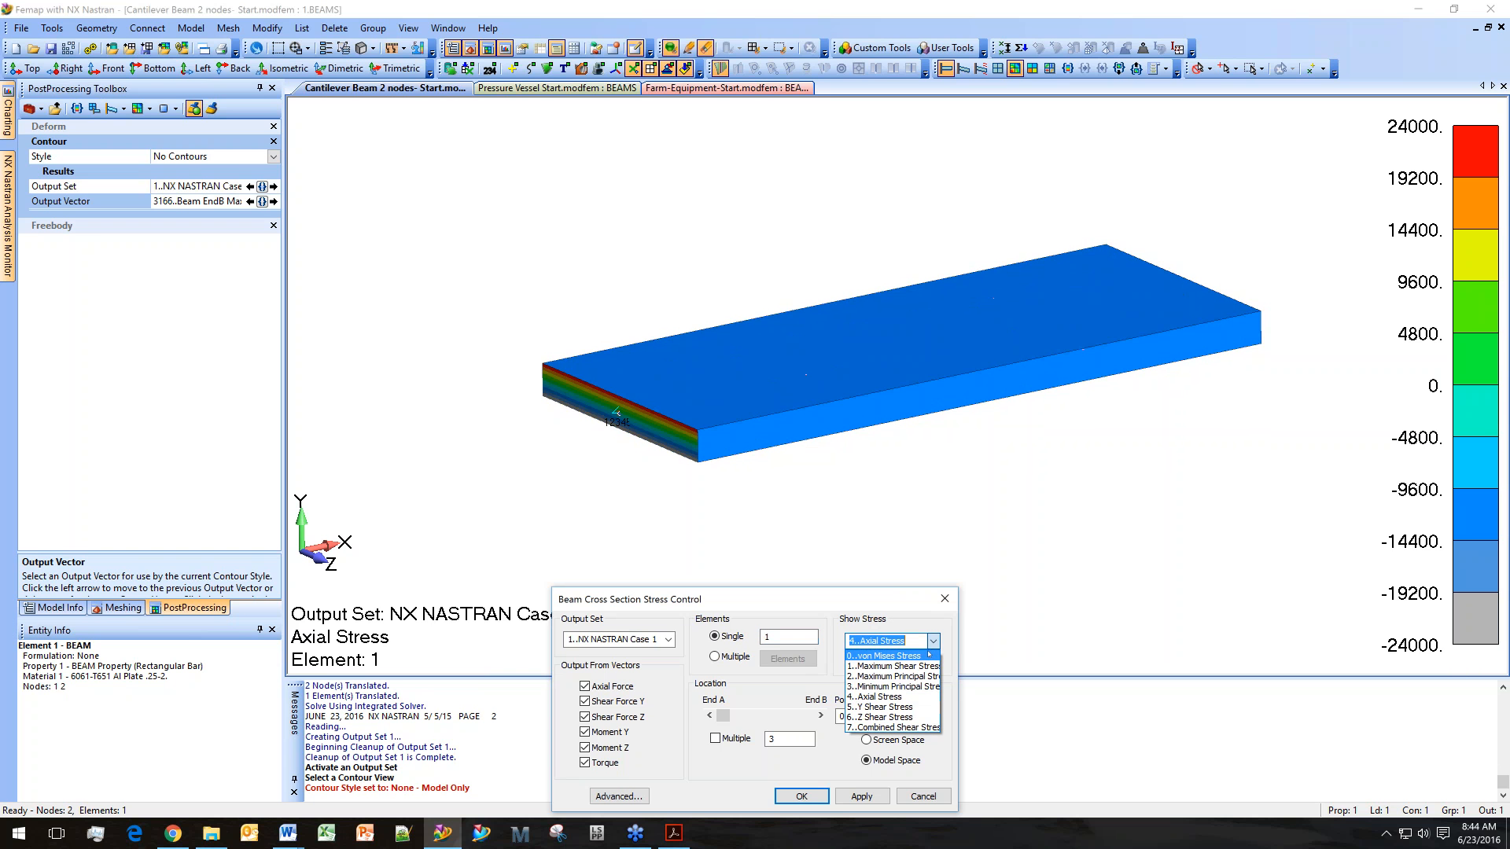
{"action": "left_click", "coordinate": [927, 656]}
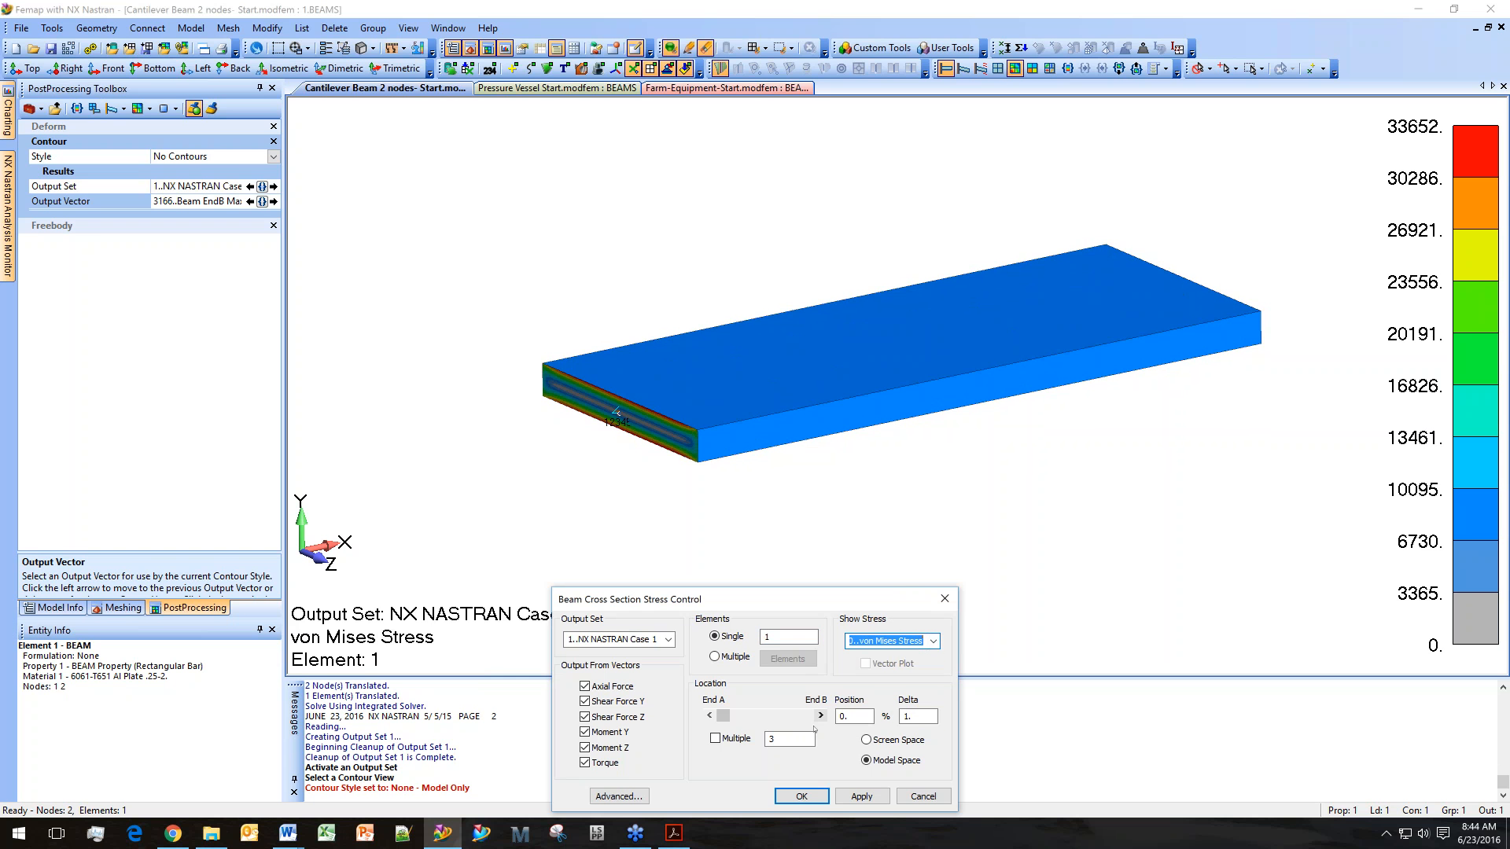
{"action": "middle_click_drag", "start_coordinate": [705, 448], "coordinate": [876, 488]}
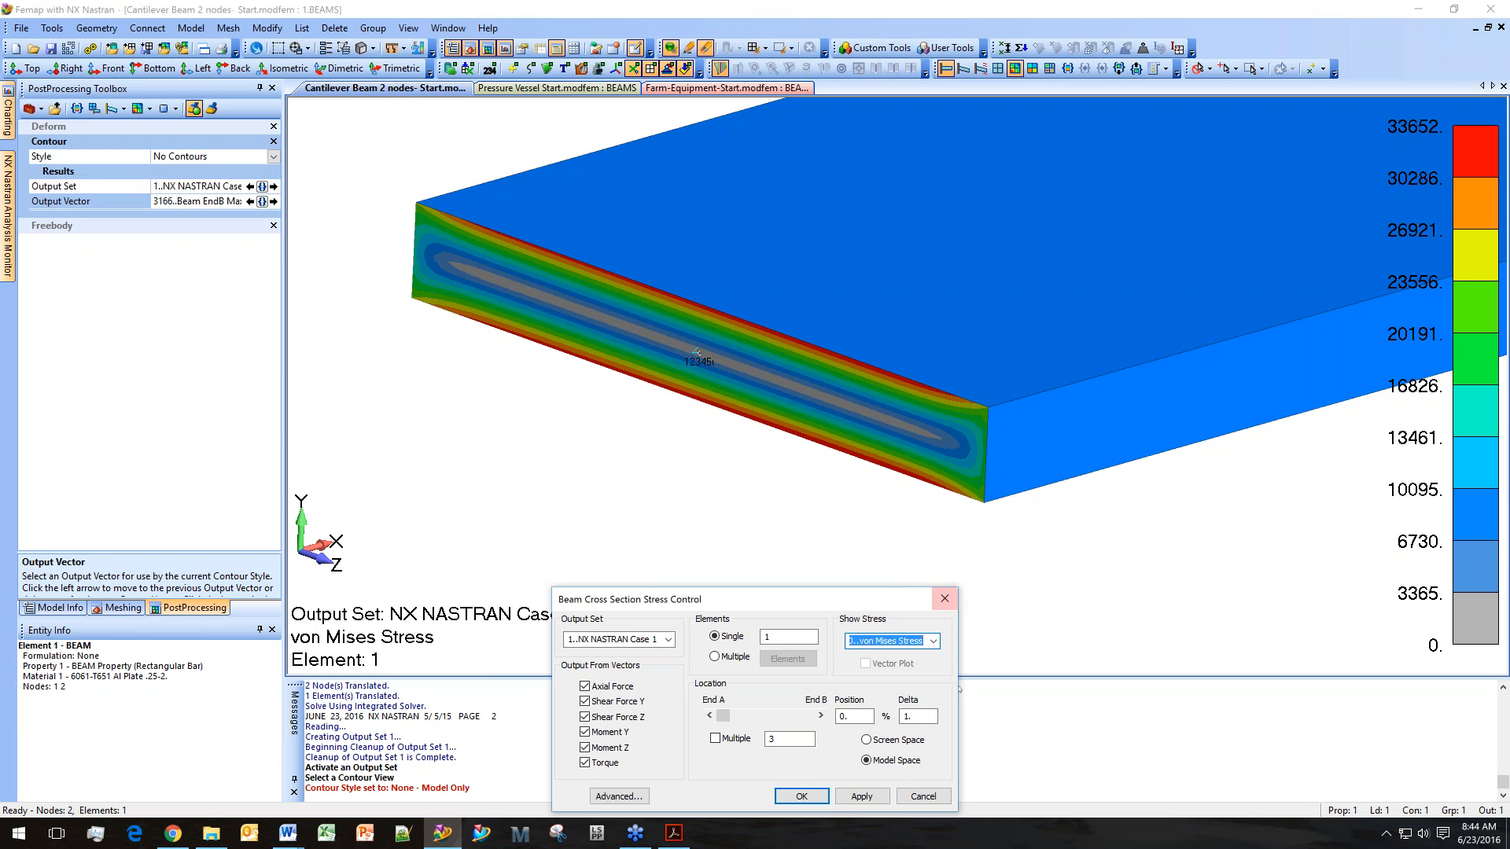
{"action": "left_click", "coordinate": [801, 796]}
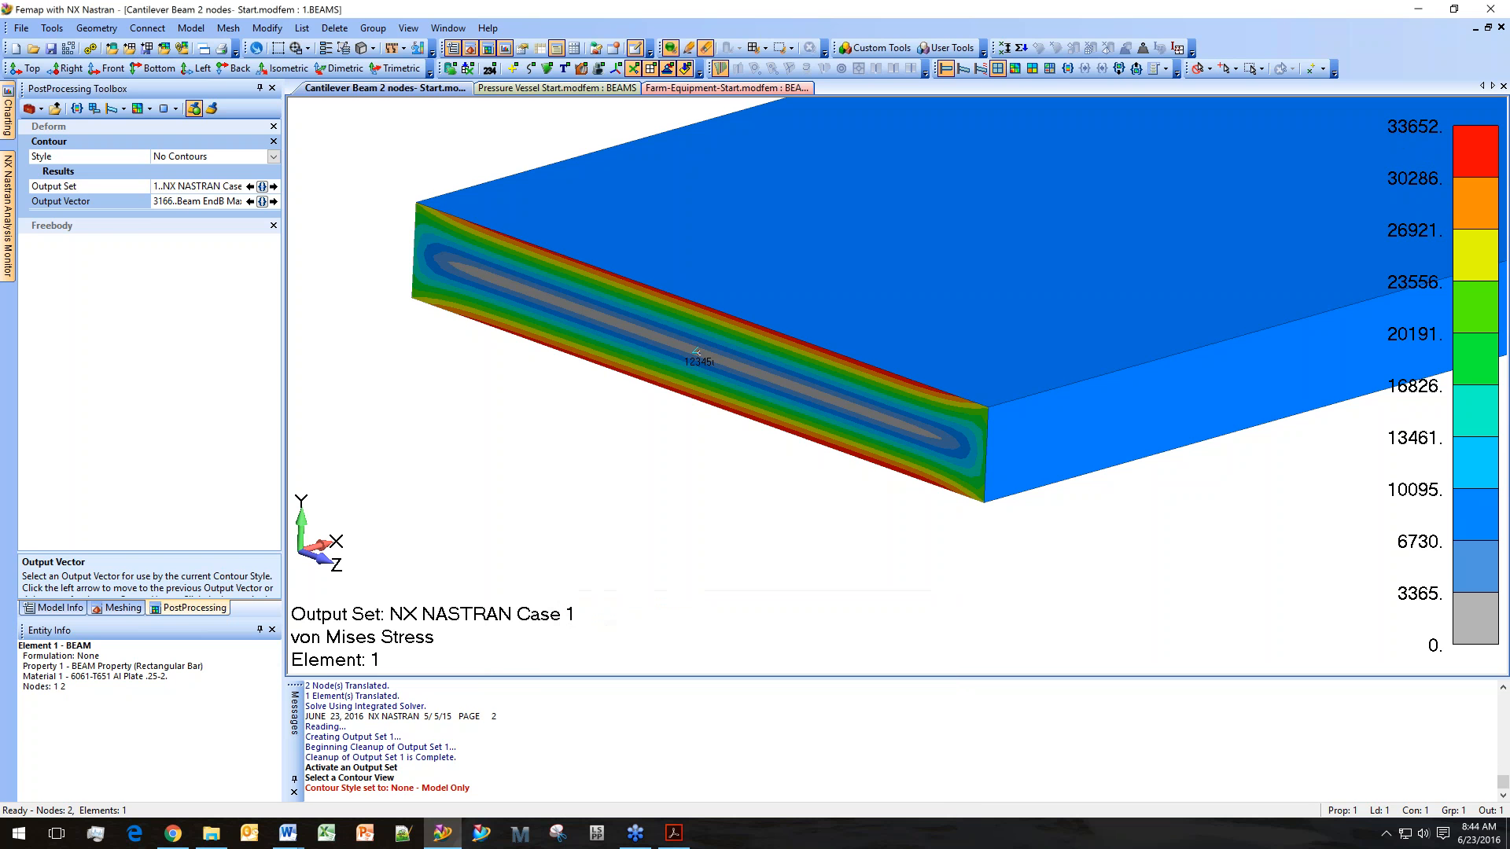
Change the Static Analysis boundary-condition loads to 1..Force on Node and rerun the analysis.
{"action": "left_click", "coordinate": [72, 608]}
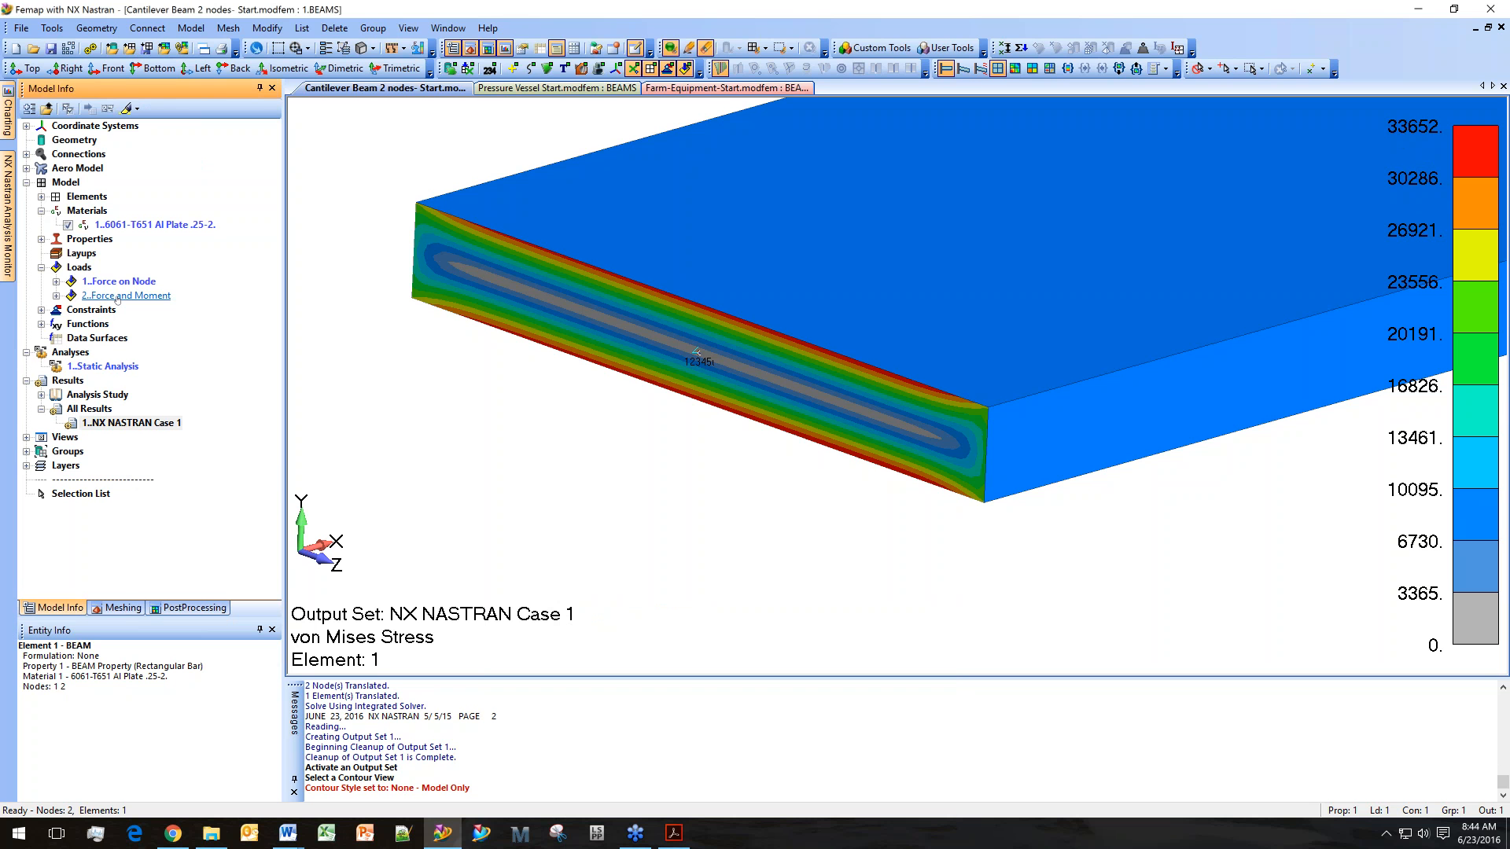
{"action": "right_click", "coordinate": [93, 366]}
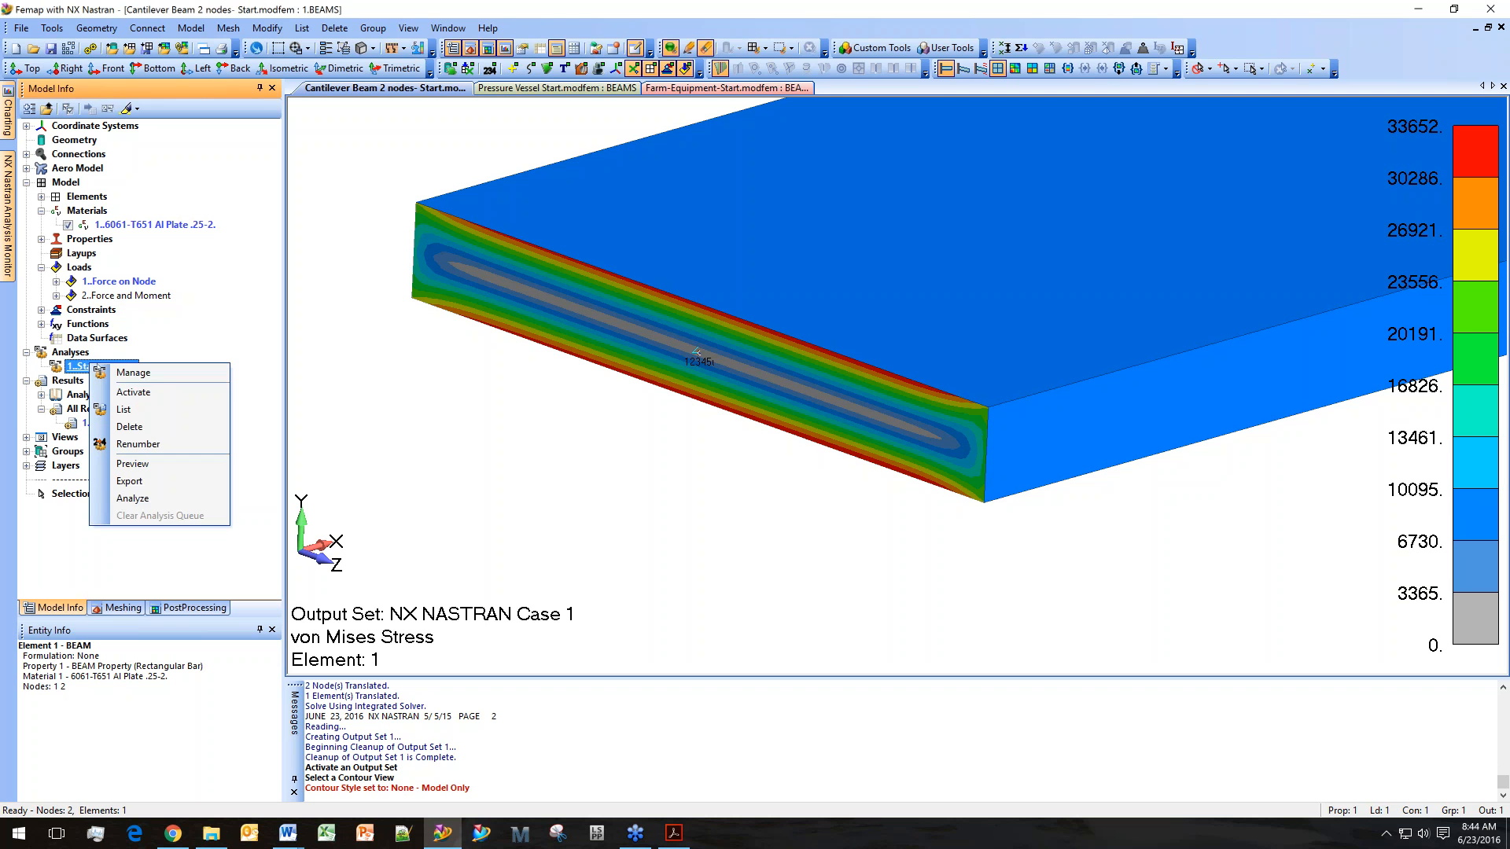
{"action": "left_click", "coordinate": [133, 372]}
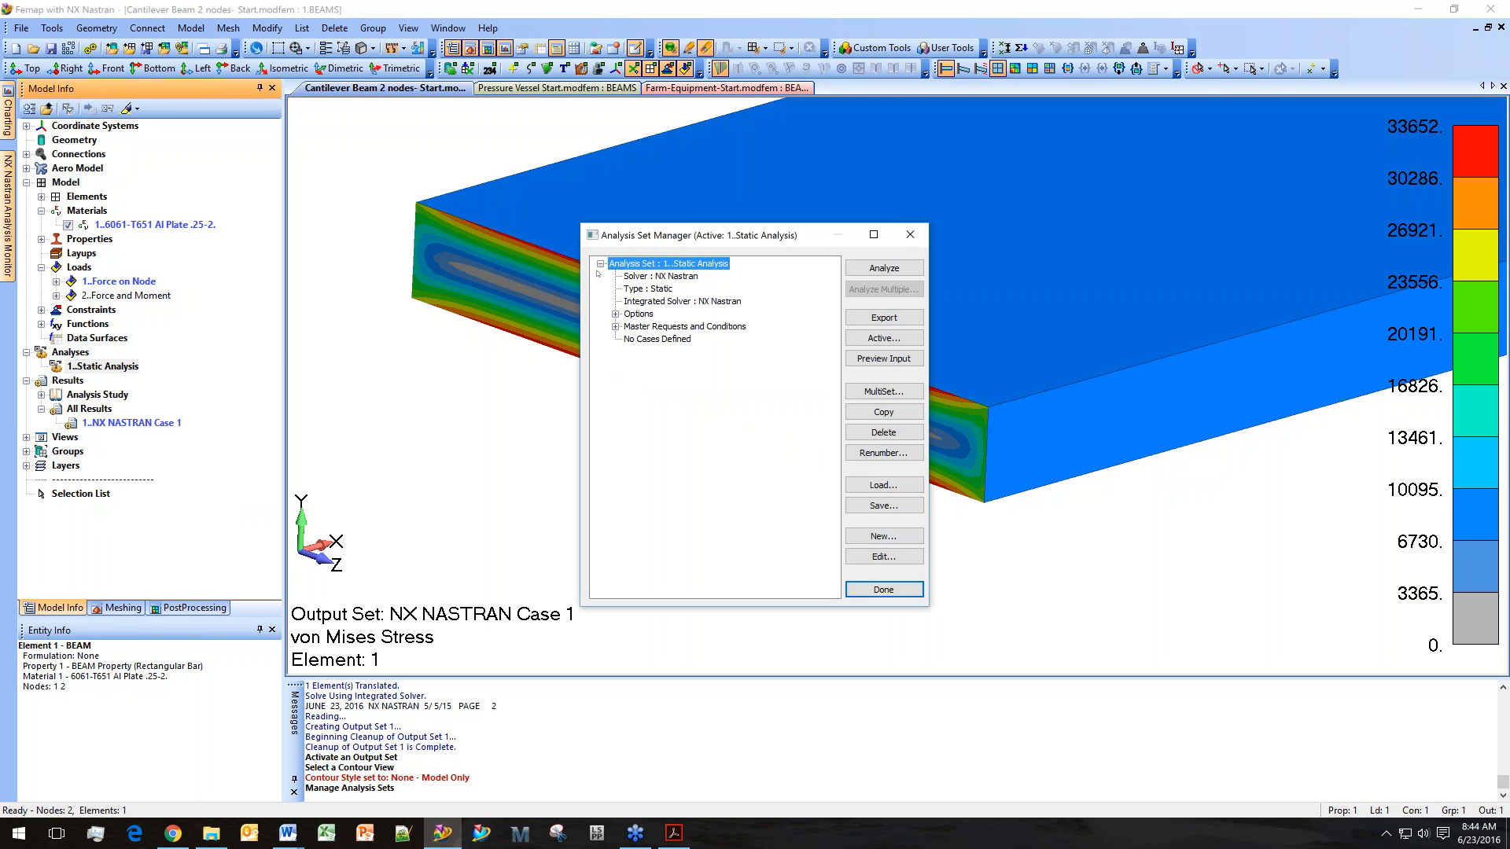
{"action": "left_click", "coordinate": [614, 313]}
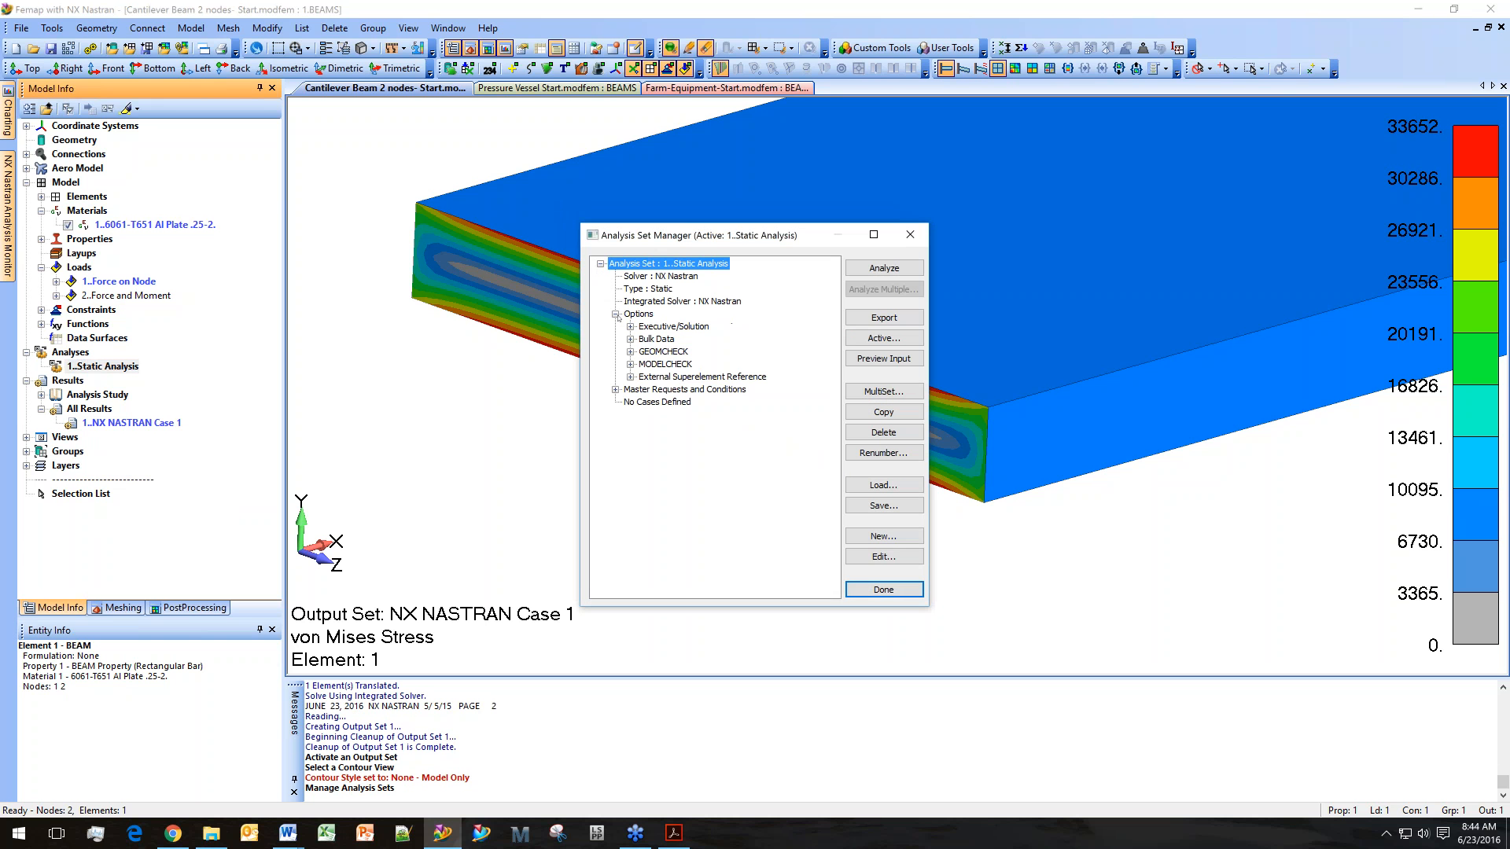
{"action": "left_click", "coordinate": [615, 390]}
{"action": "left_click", "coordinate": [630, 440]}
{"action": "left_click", "coordinate": [688, 464]}
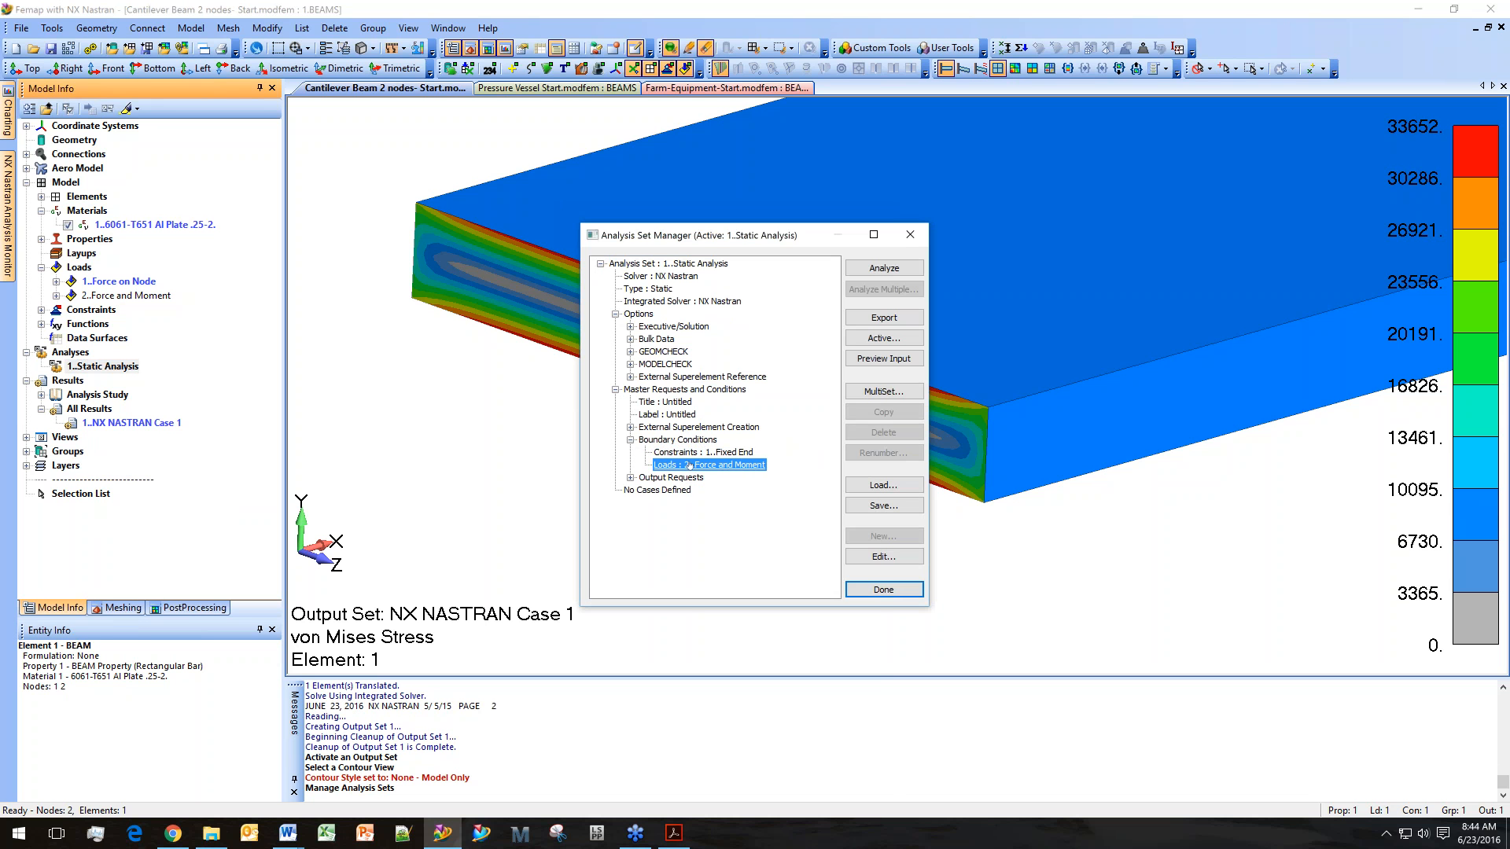
{"action": "double_click", "coordinate": [704, 468]}
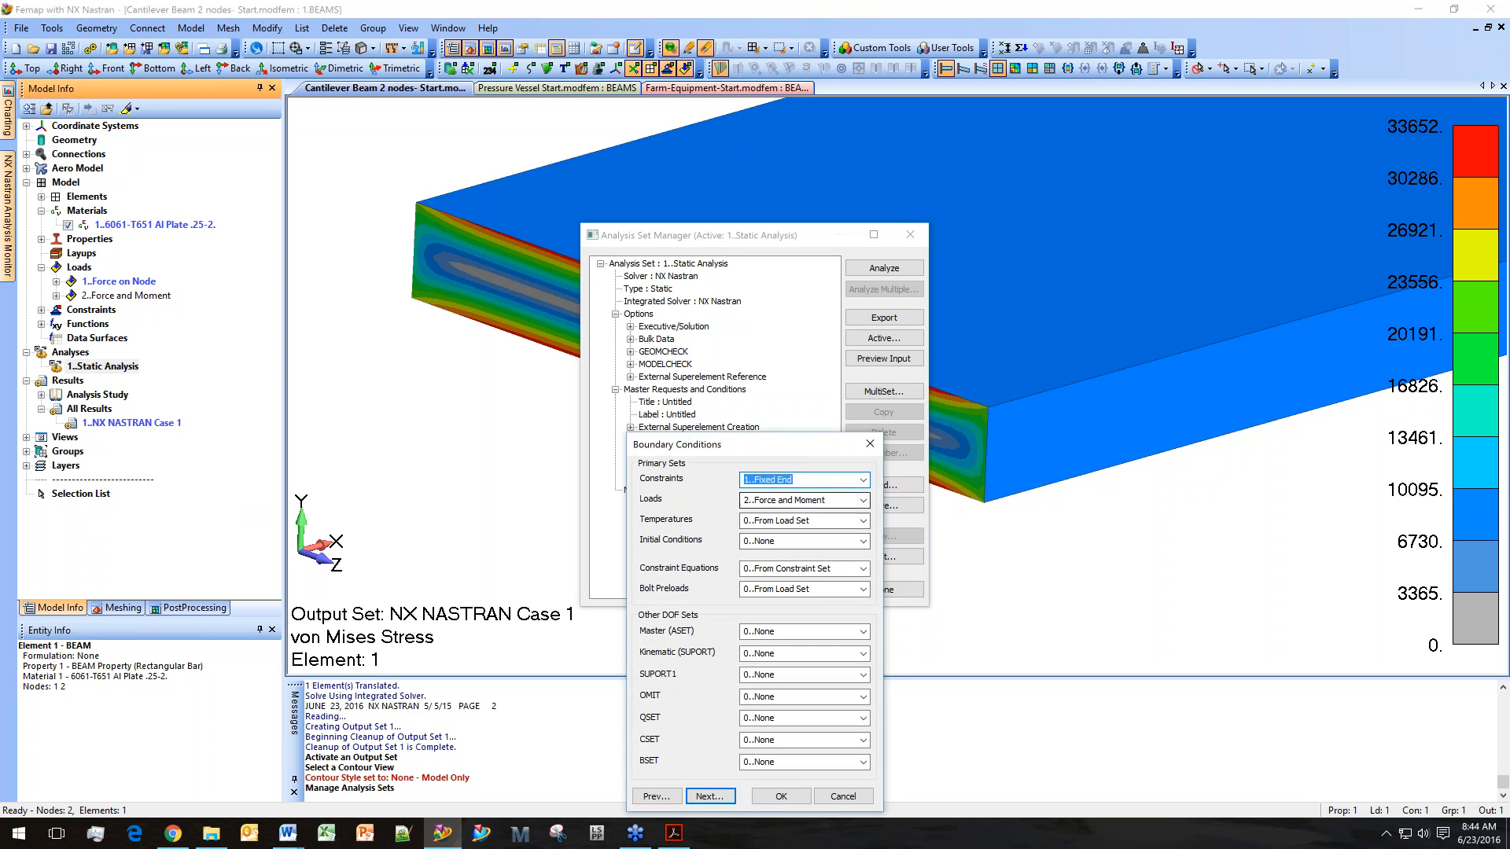
{"action": "left_click", "coordinate": [862, 500]}
{"action": "left_click", "coordinate": [840, 535]}
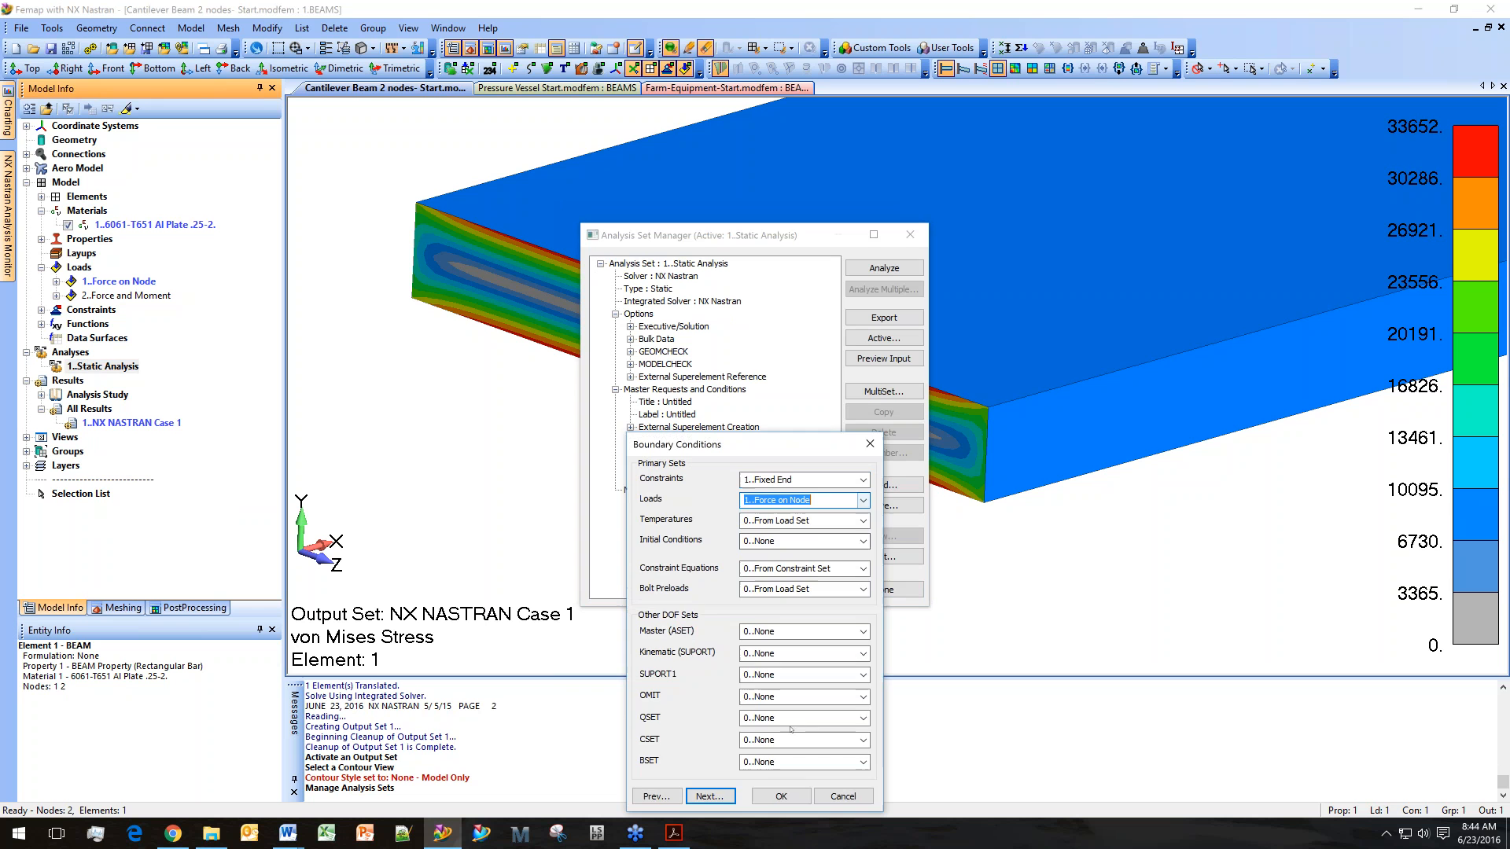
{"action": "left_click", "coordinate": [780, 795]}
{"action": "left_click", "coordinate": [860, 269]}
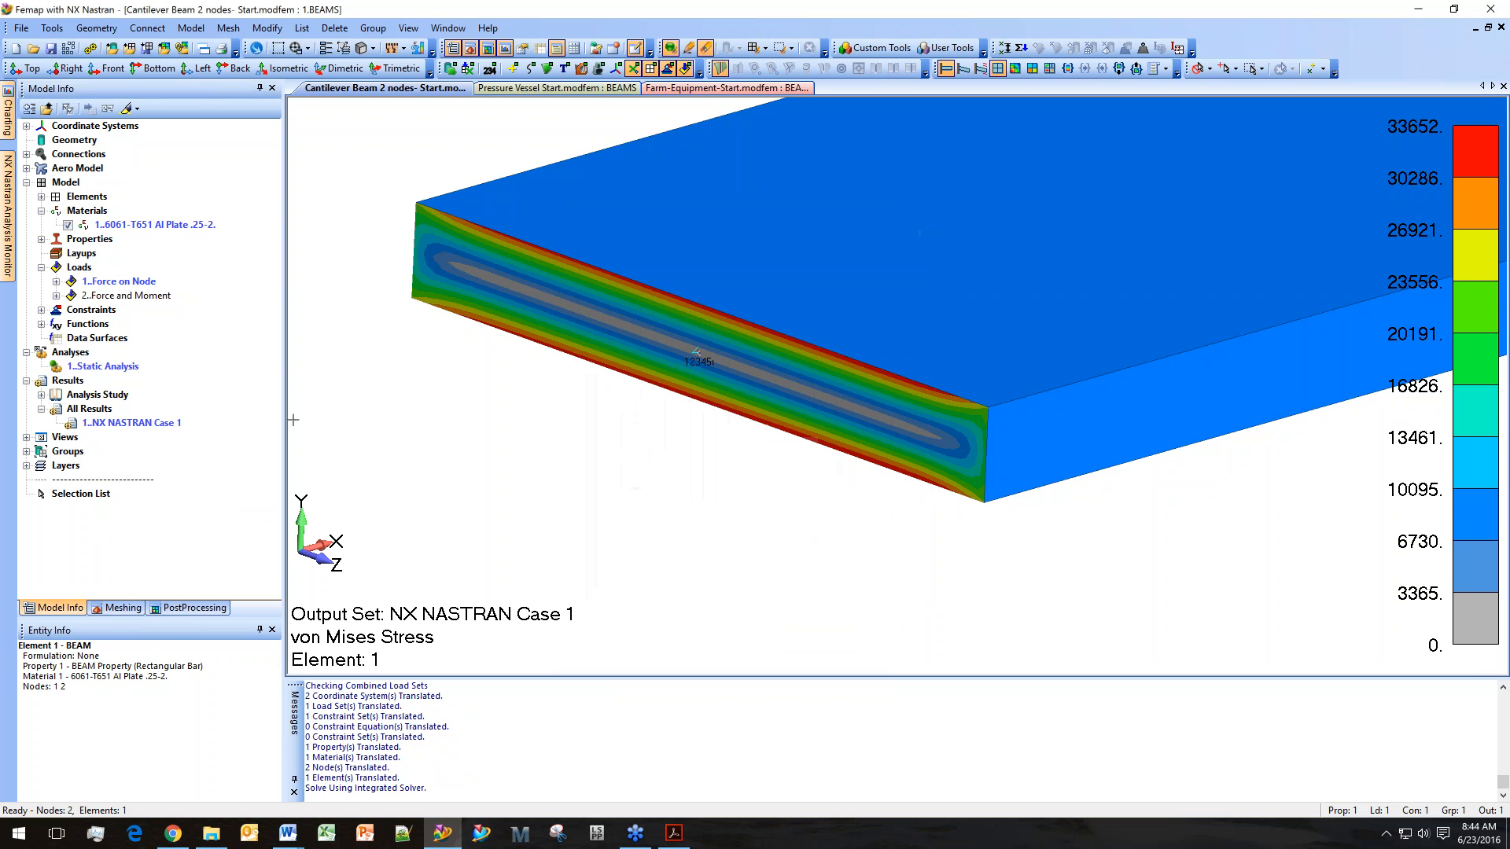
Activate the new output set 2..NX NASTRAN Case 1 and show its beam cross-section stress plot.
{"action": "left_click", "coordinate": [137, 423]}
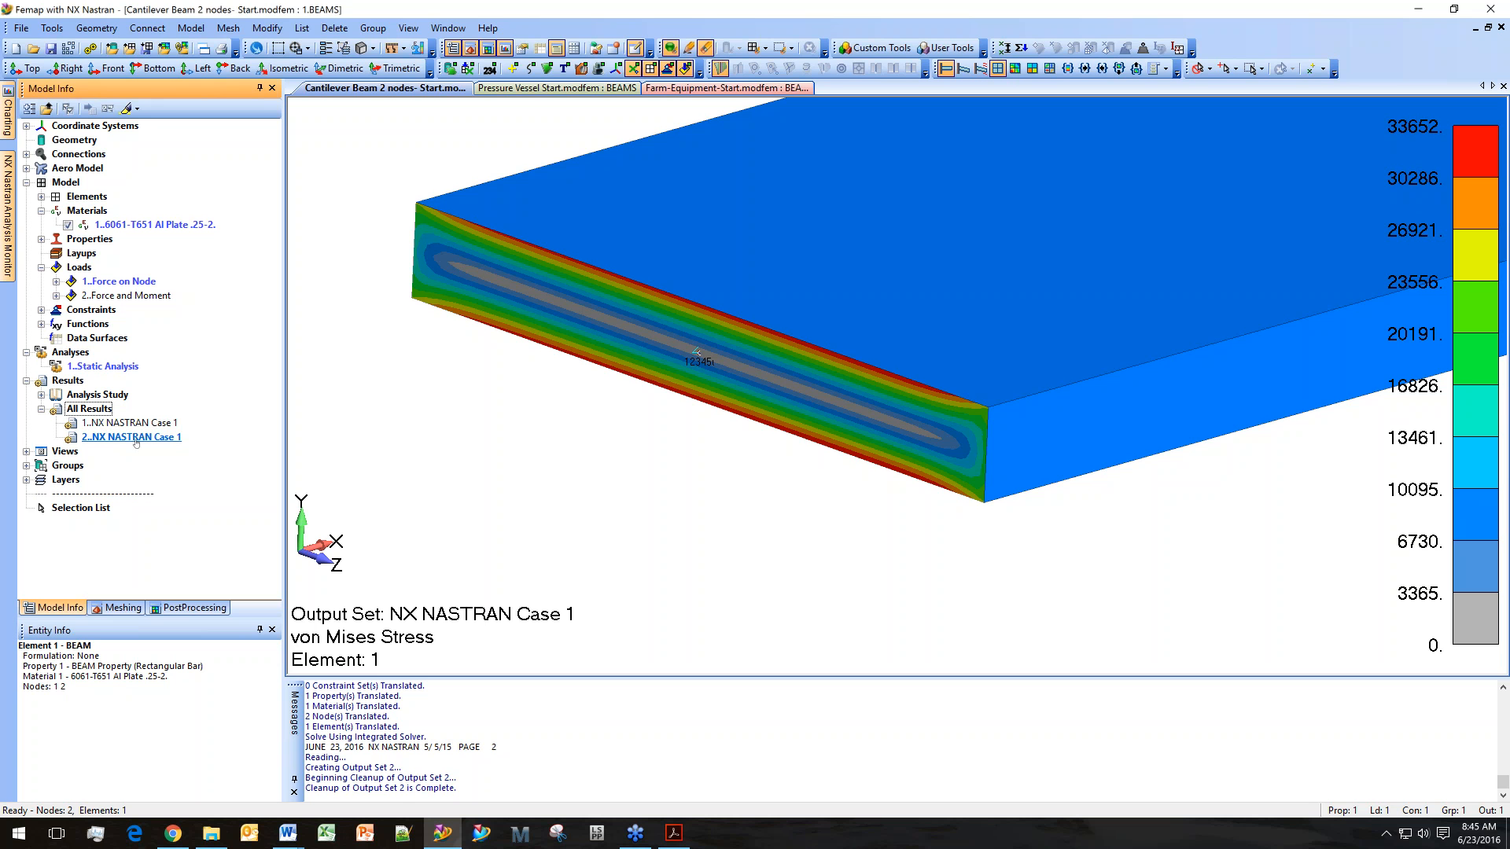
{"action": "double_click", "coordinate": [140, 436]}
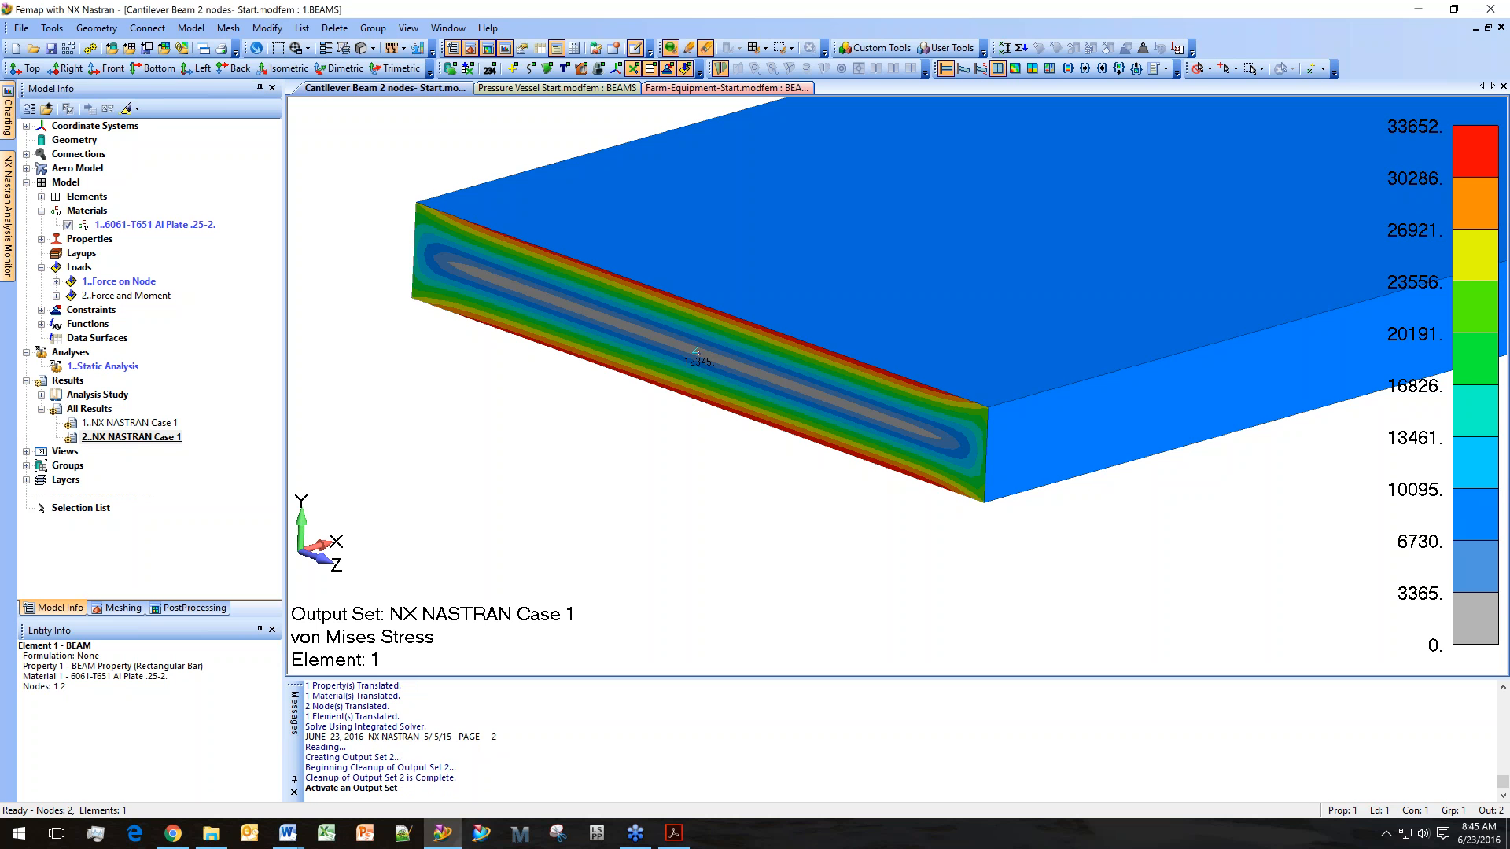
{"action": "double_click", "coordinate": [134, 423]}
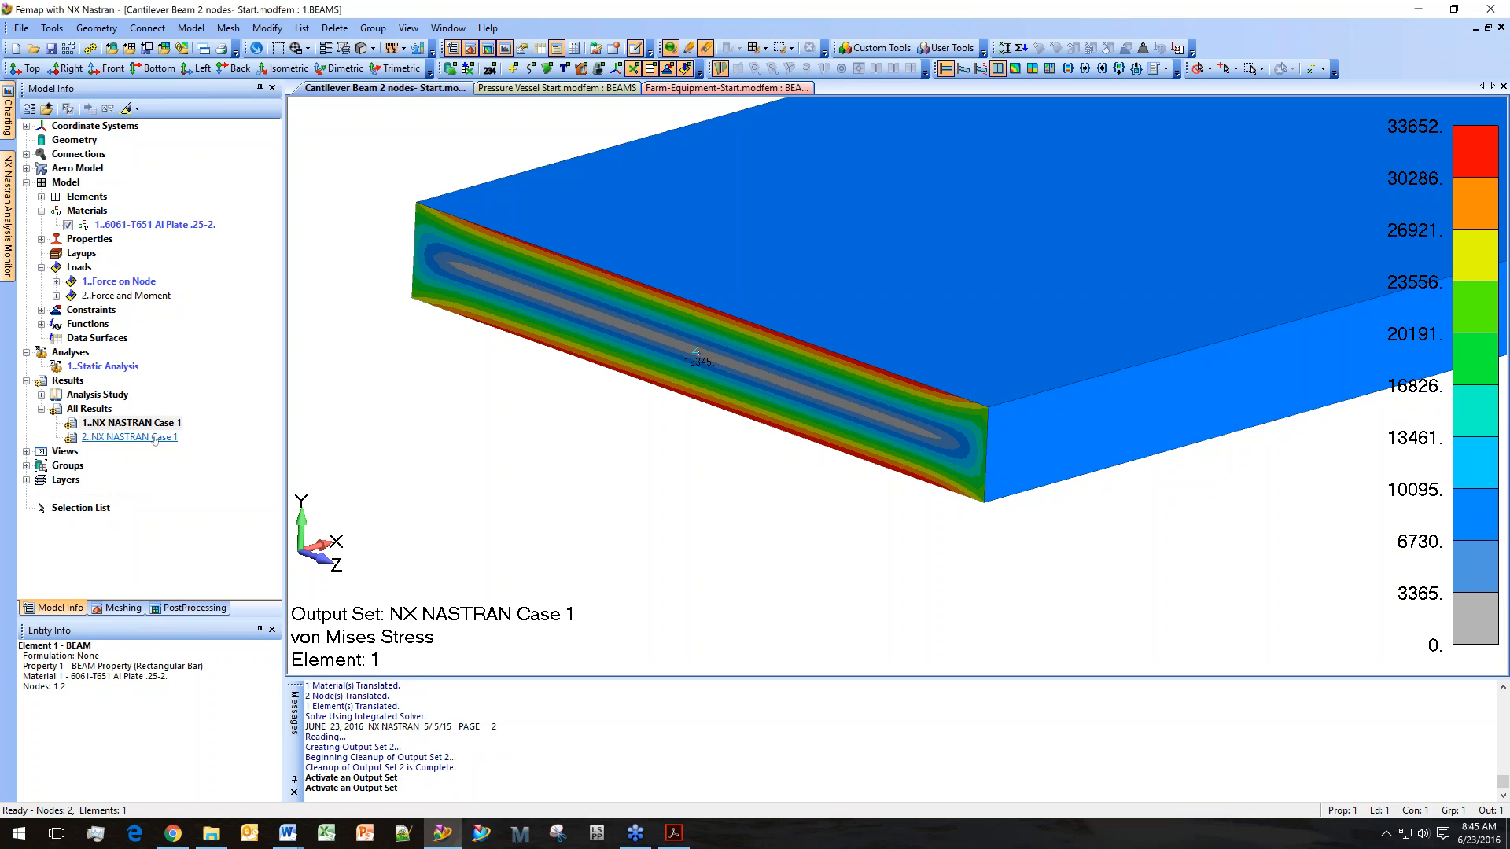
{"action": "left_click", "coordinate": [155, 438]}
{"action": "left_click", "coordinate": [408, 27]}
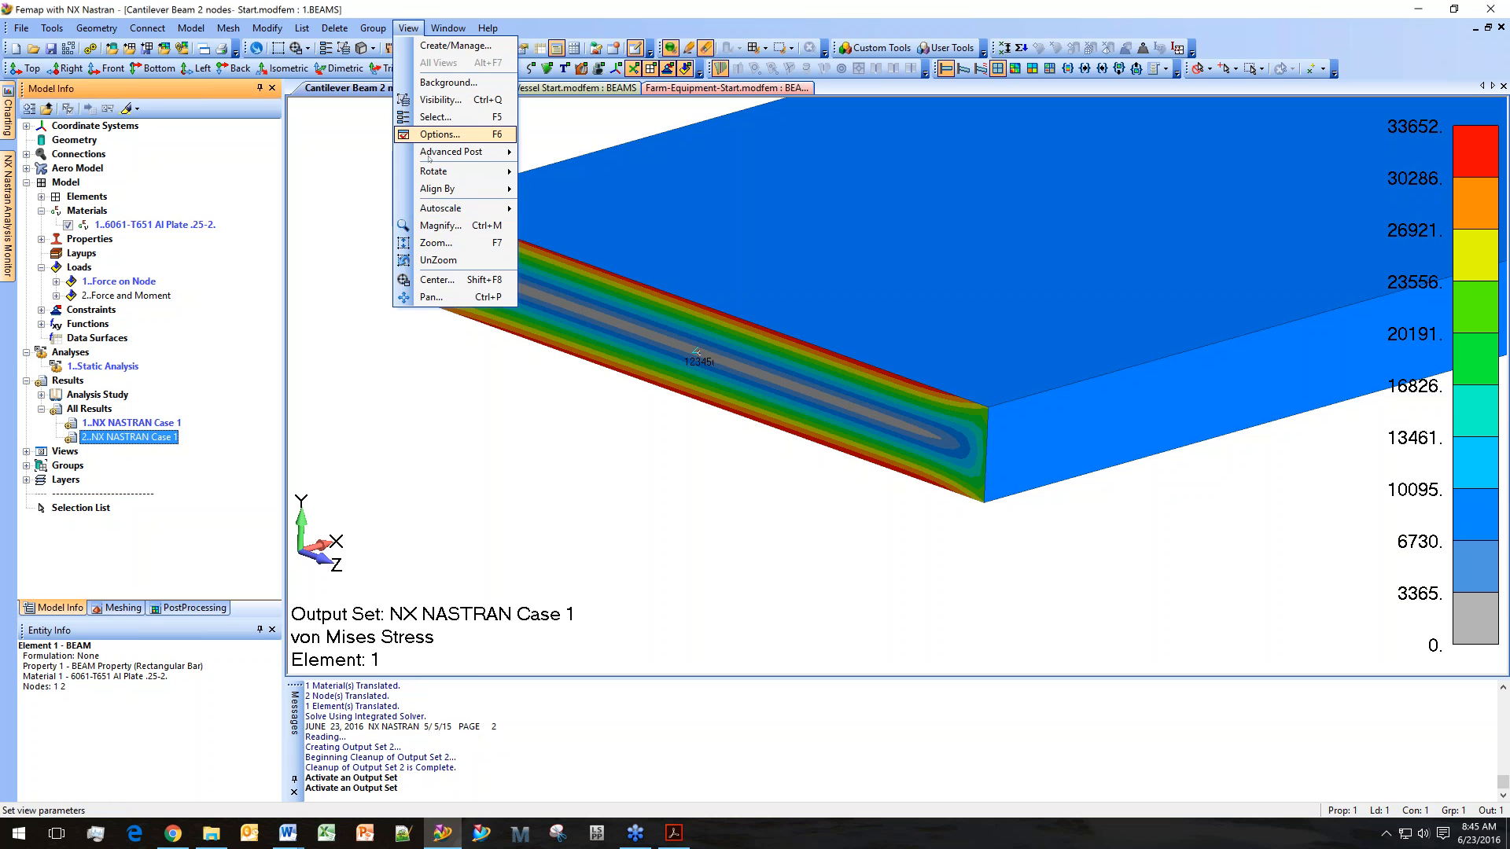
{"action": "mouse_move", "coordinate": [456, 152]}
{"action": "left_click", "coordinate": [582, 246]}
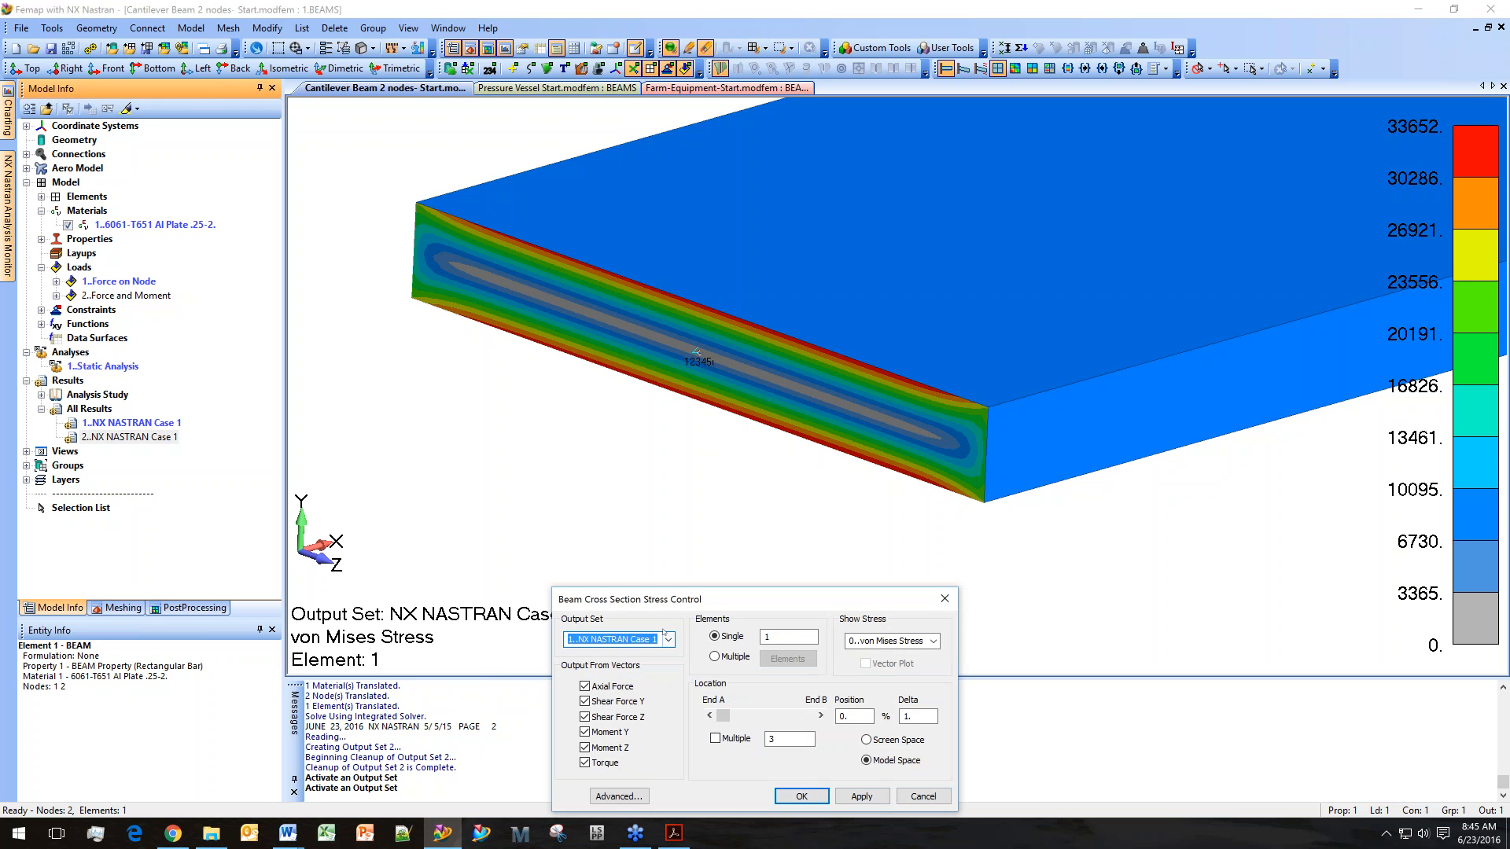
{"action": "key", "text": "Down"}
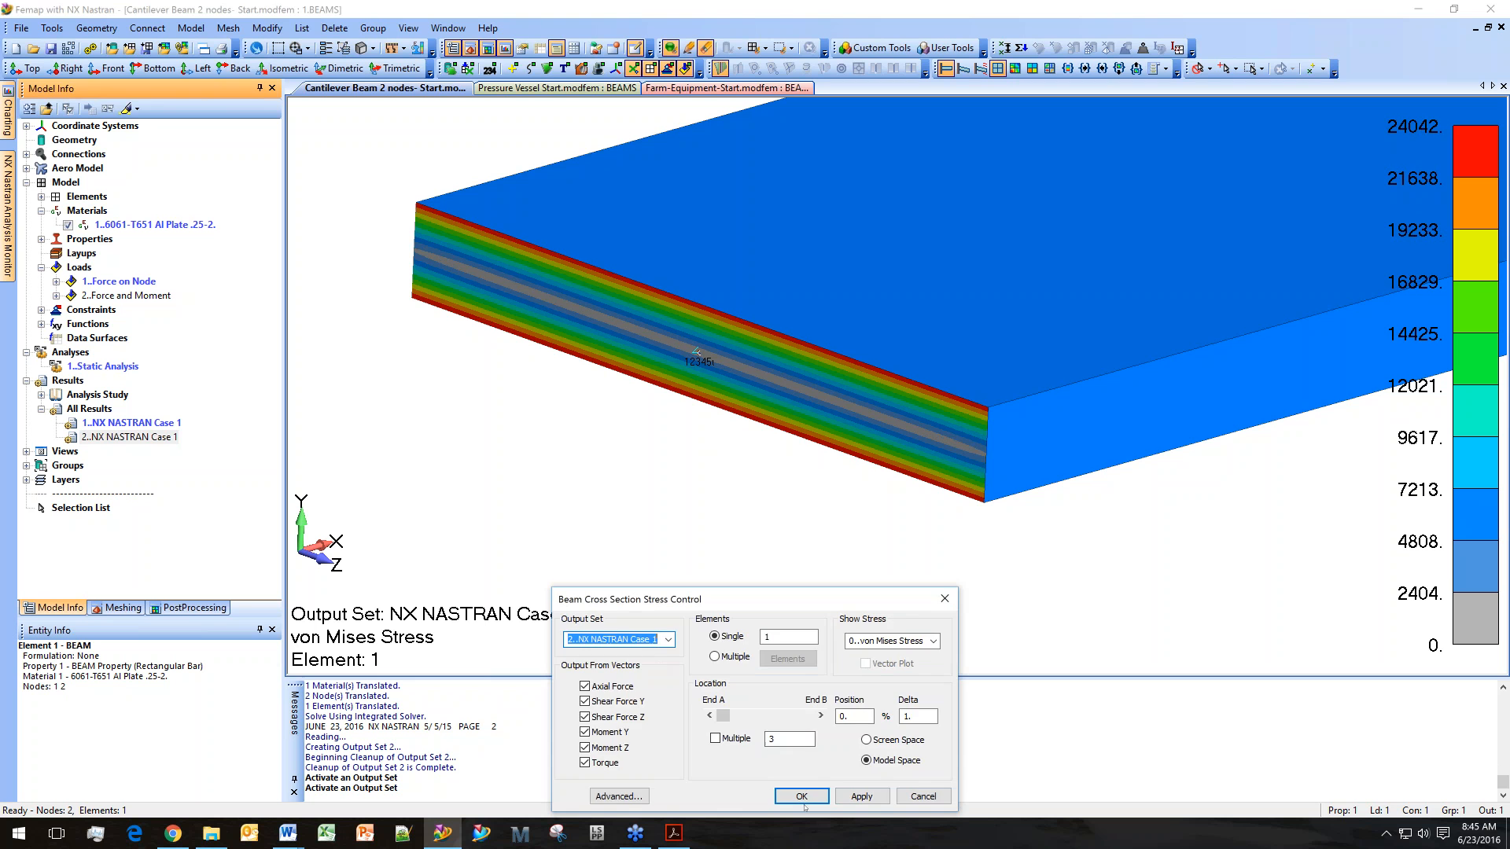
{"action": "left_click", "coordinate": [801, 797]}
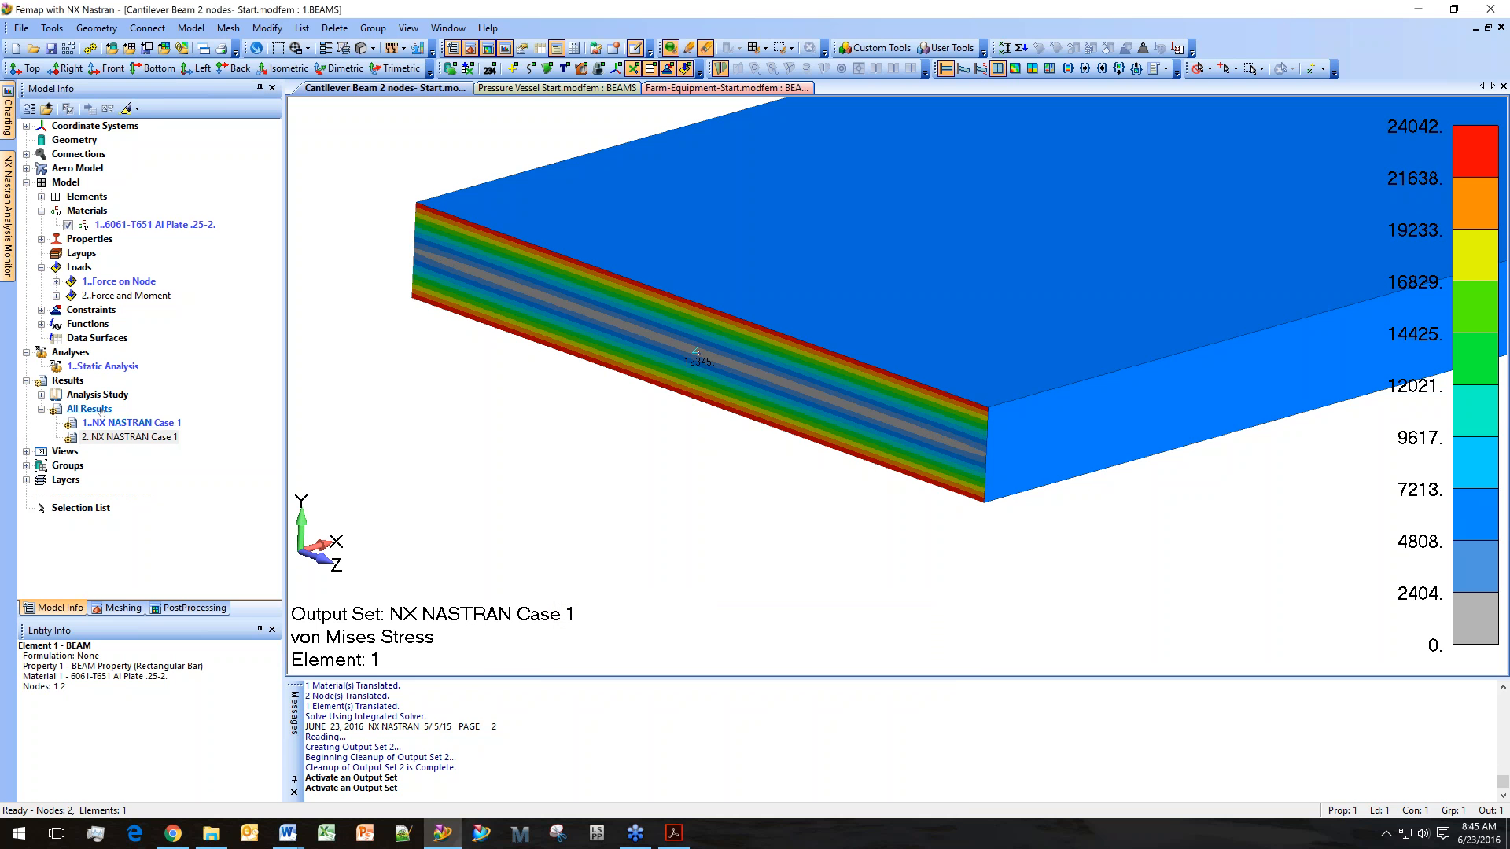
Clear the beam cross-section stress plot so only the plain model is displayed.
{"action": "left_click", "coordinate": [183, 436]}
{"action": "left_click", "coordinate": [408, 27]}
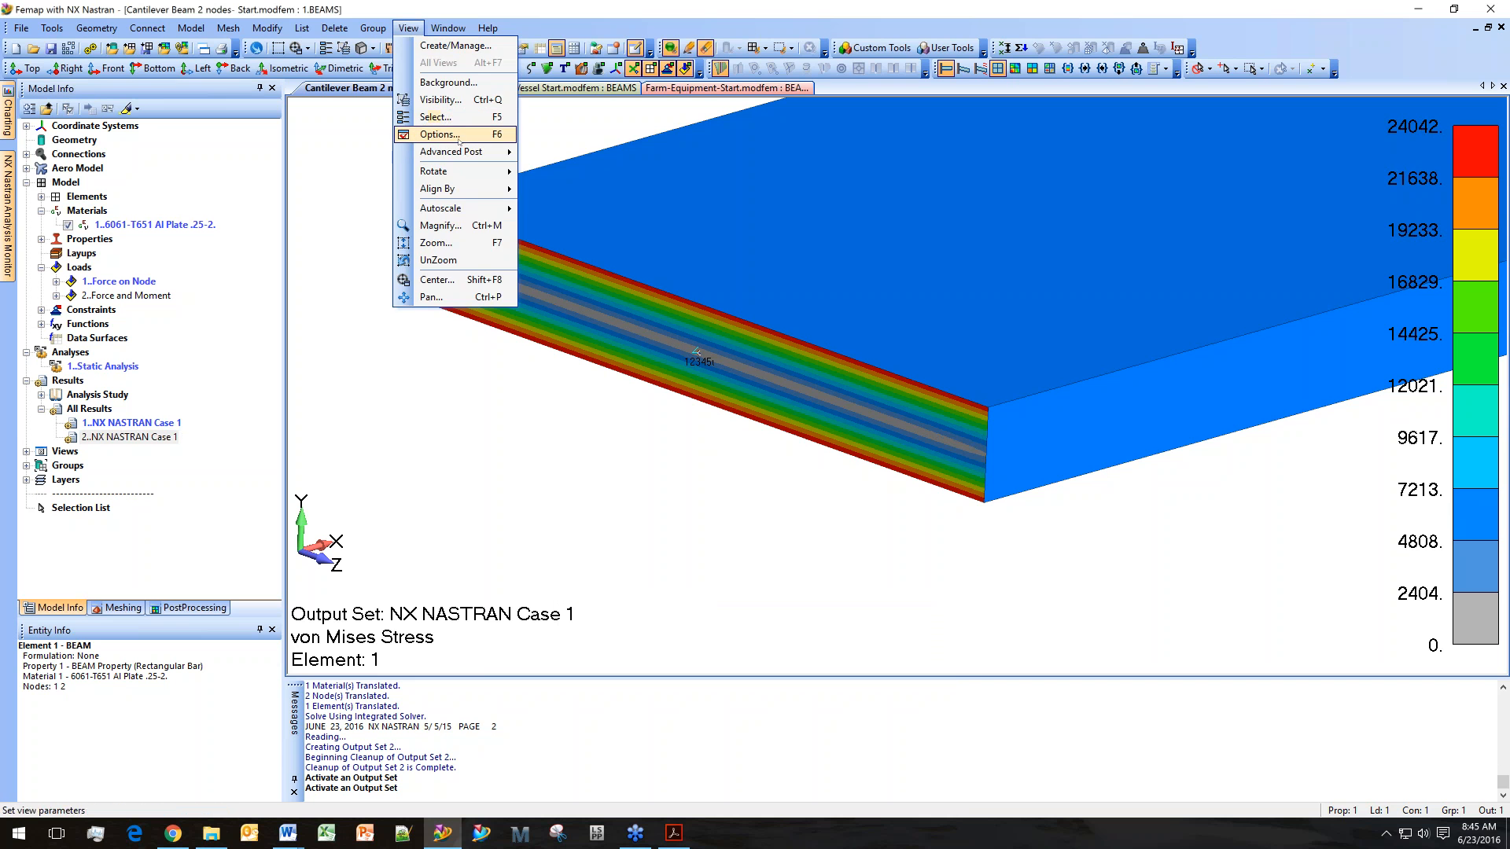
{"action": "mouse_move", "coordinate": [456, 150]}
{"action": "left_click", "coordinate": [566, 152]}
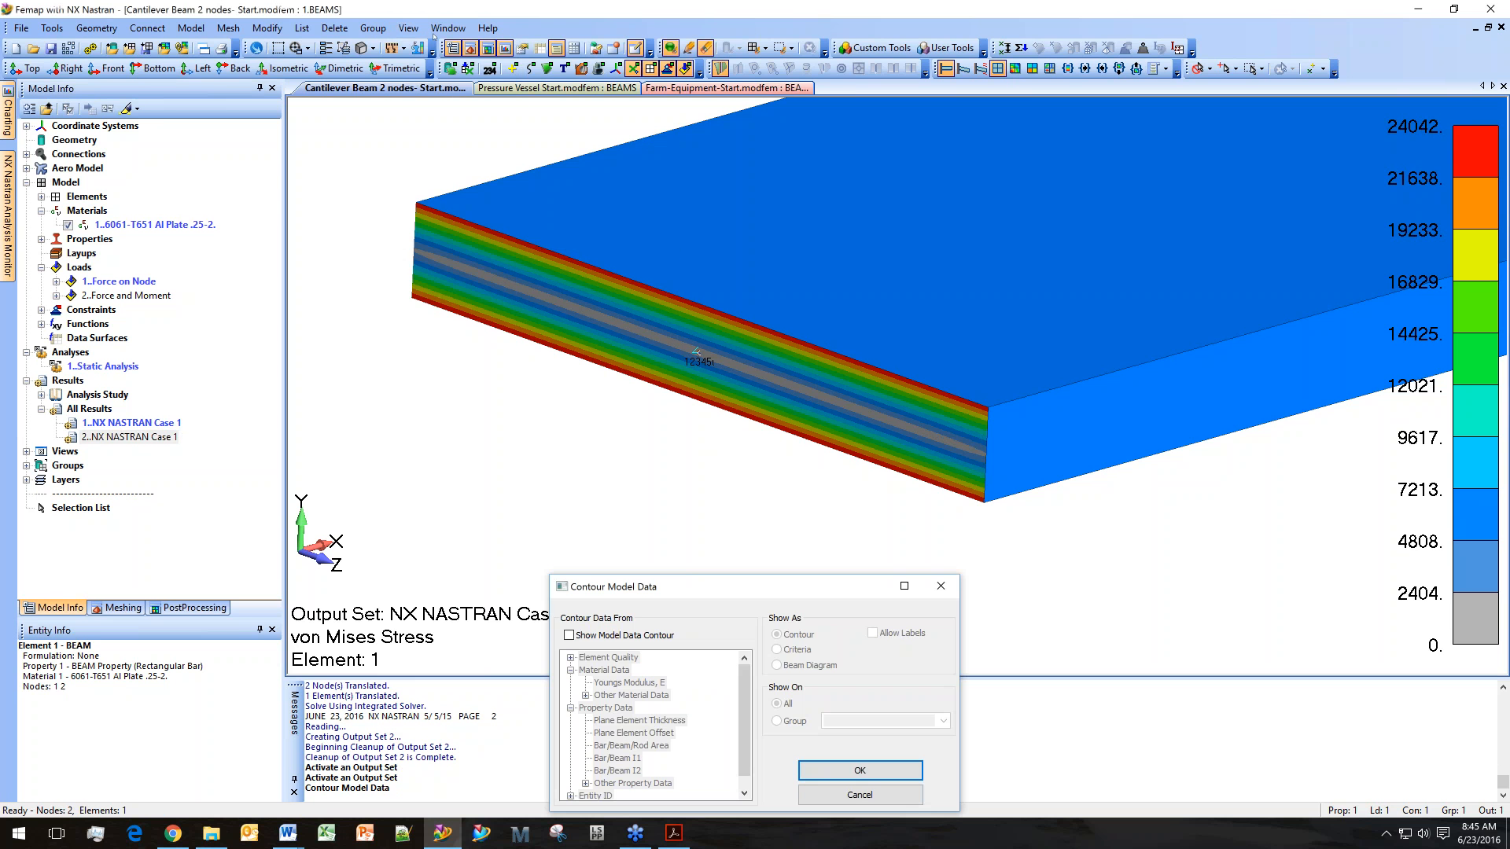
{"action": "key", "text": "Return"}
{"action": "left_click", "coordinate": [408, 29]}
{"action": "left_click", "coordinate": [408, 28]}
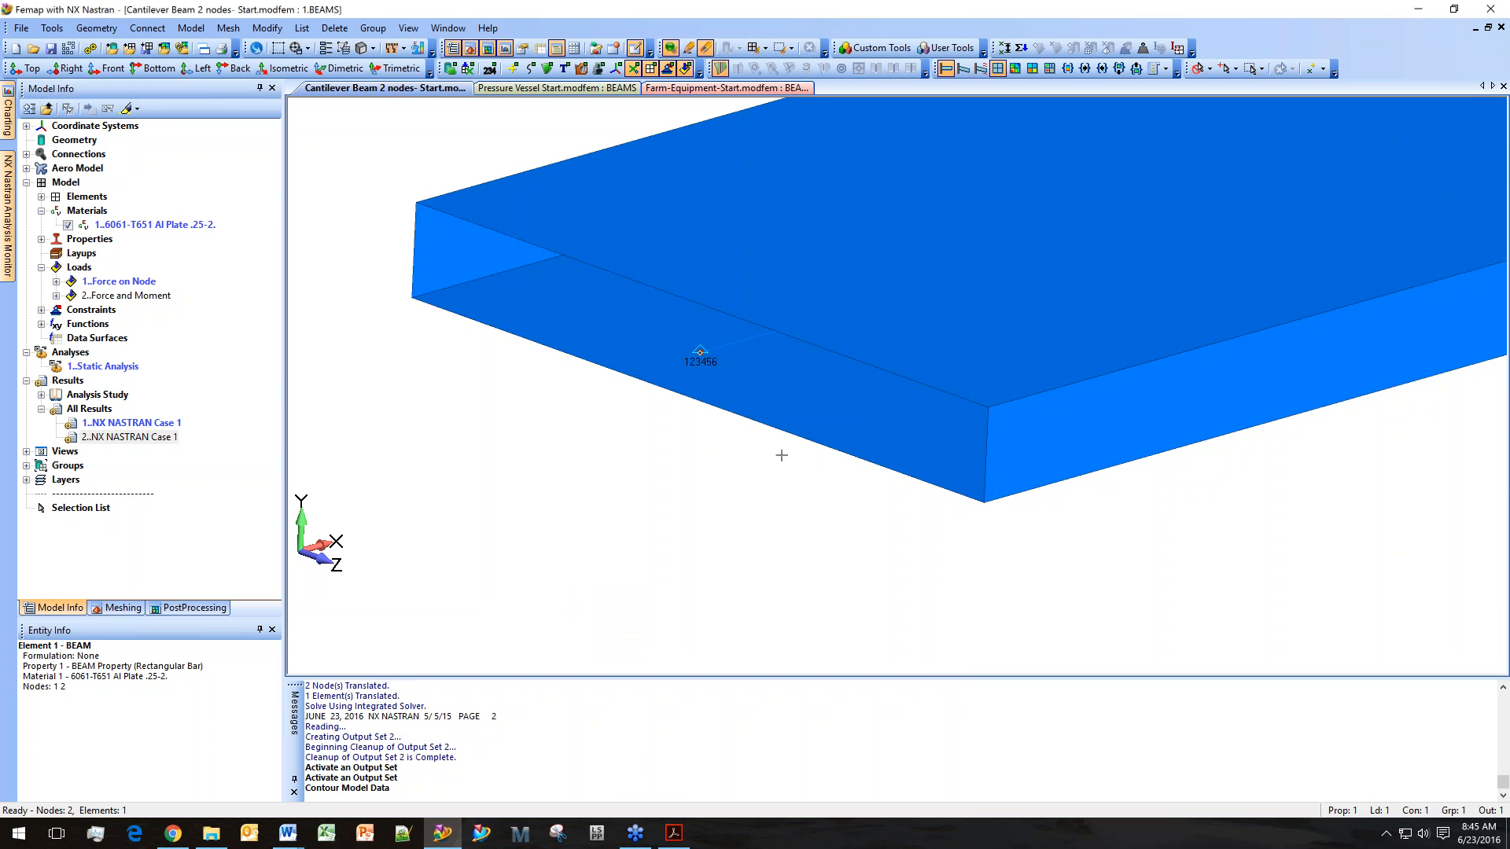
{"action": "scroll", "coordinate": [781, 455], "scroll_direction": "down", "scroll_amount": 4}
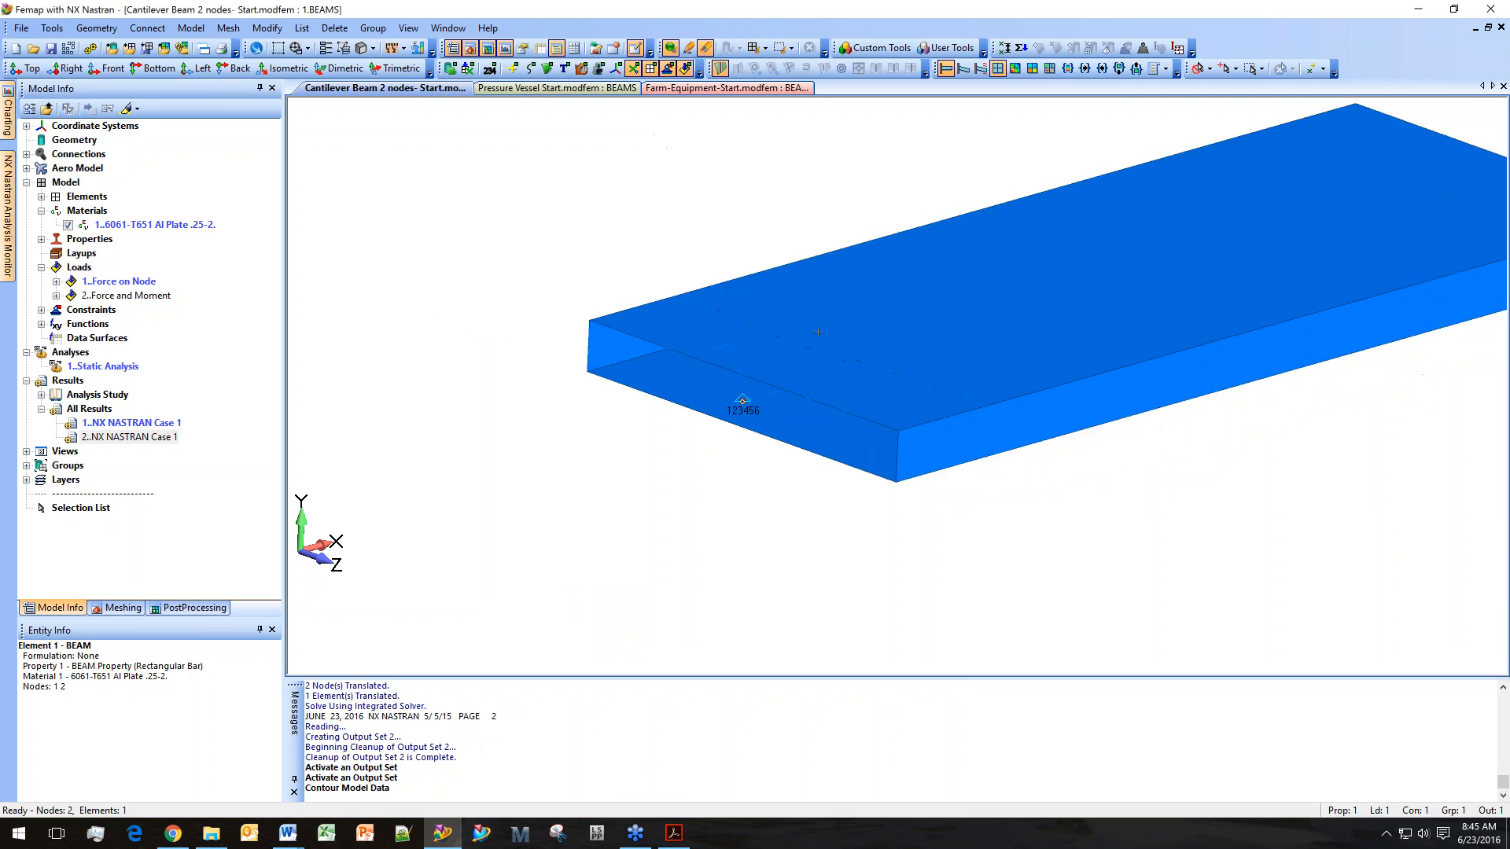
Rename output set 1 to Moment and Force.
{"action": "left_click", "coordinate": [142, 424]}
{"action": "type", "text": "Mome"}
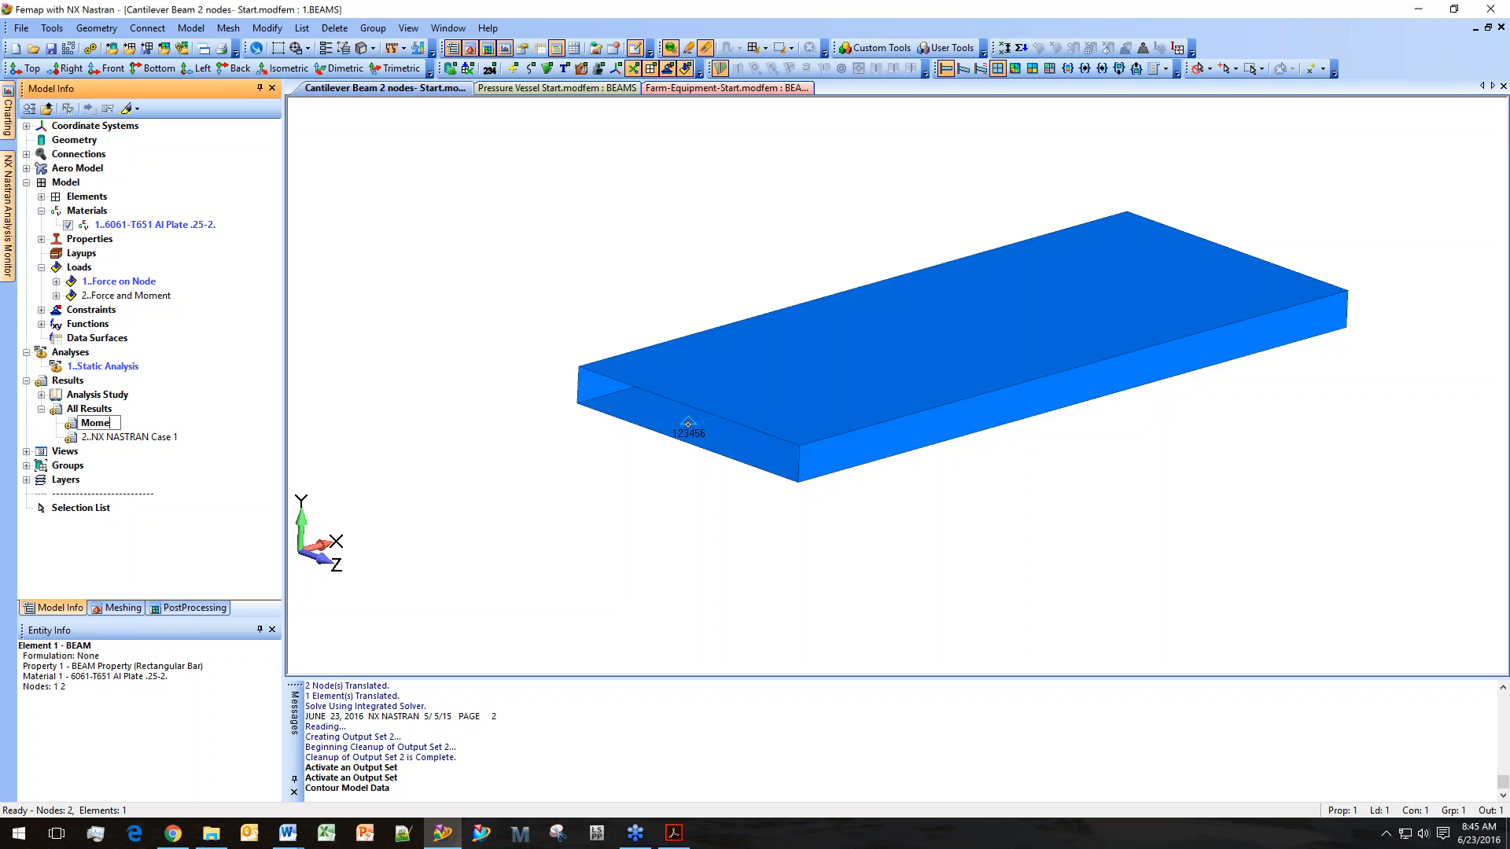
{"action": "type", "text": "nt and Force"}
{"action": "key", "text": "Return"}
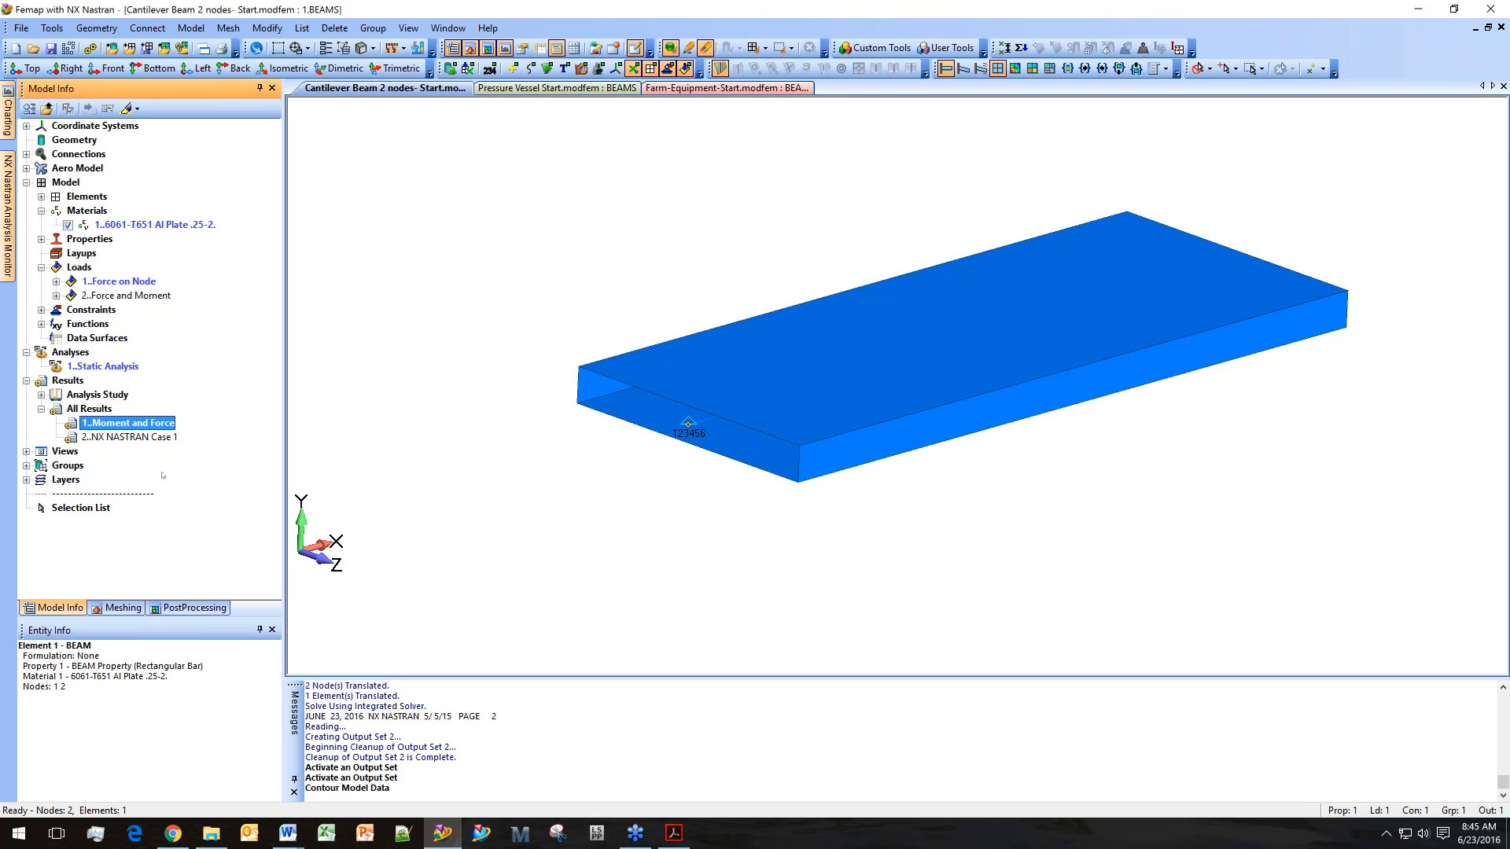
Rename output set 2 to Force.
{"action": "left_click", "coordinate": [130, 437]}
{"action": "left_click", "coordinate": [165, 437]}
{"action": "type", "text": "Force"}
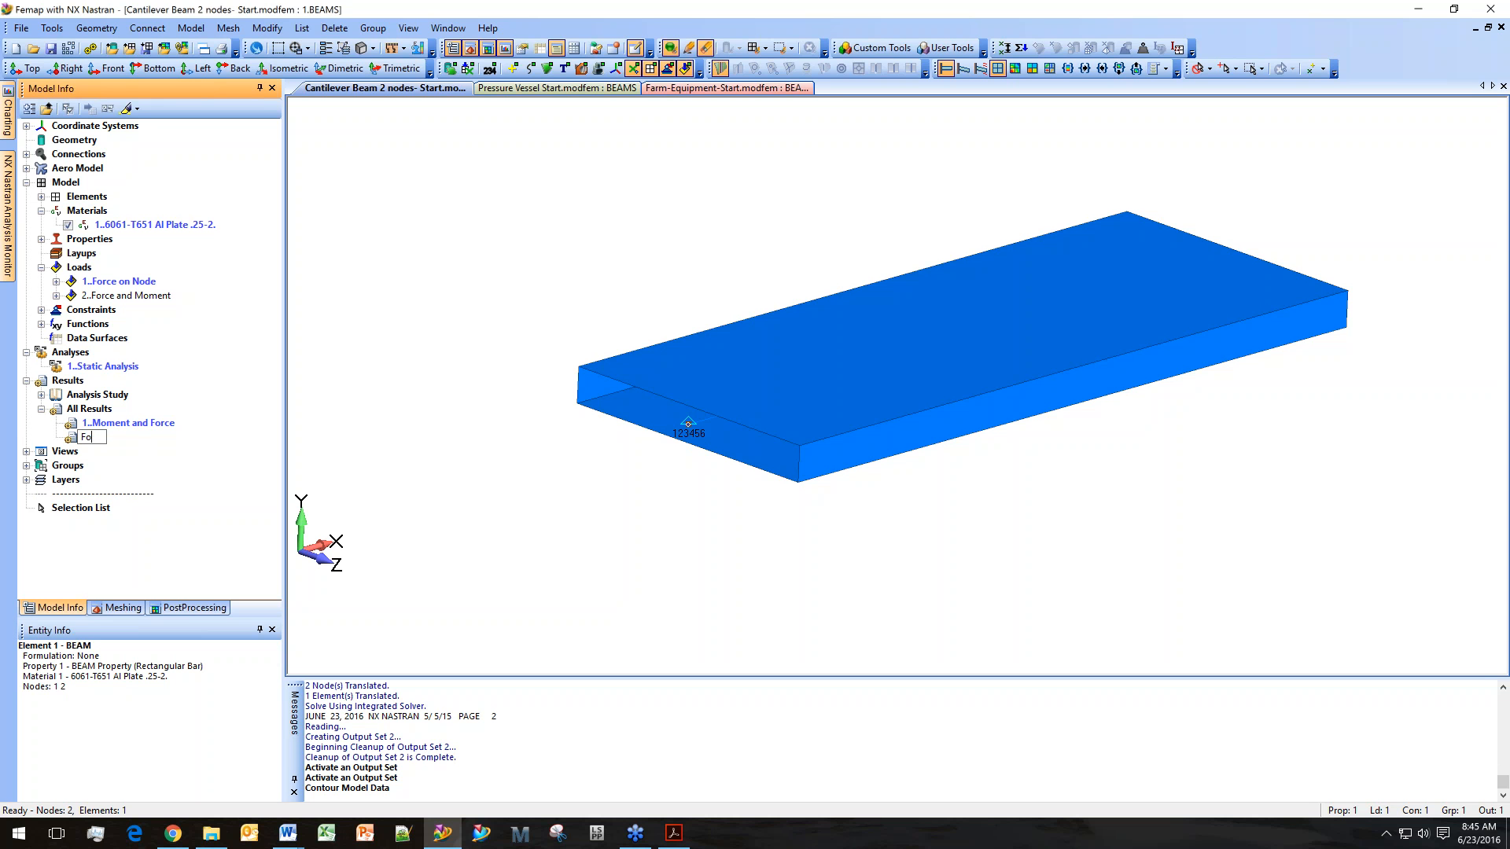
{"action": "key", "text": "Return"}
Set the post-processing contour style to Contour to show the Beam EndB Max Comb Stress contour.
{"action": "left_click", "coordinate": [214, 607]}
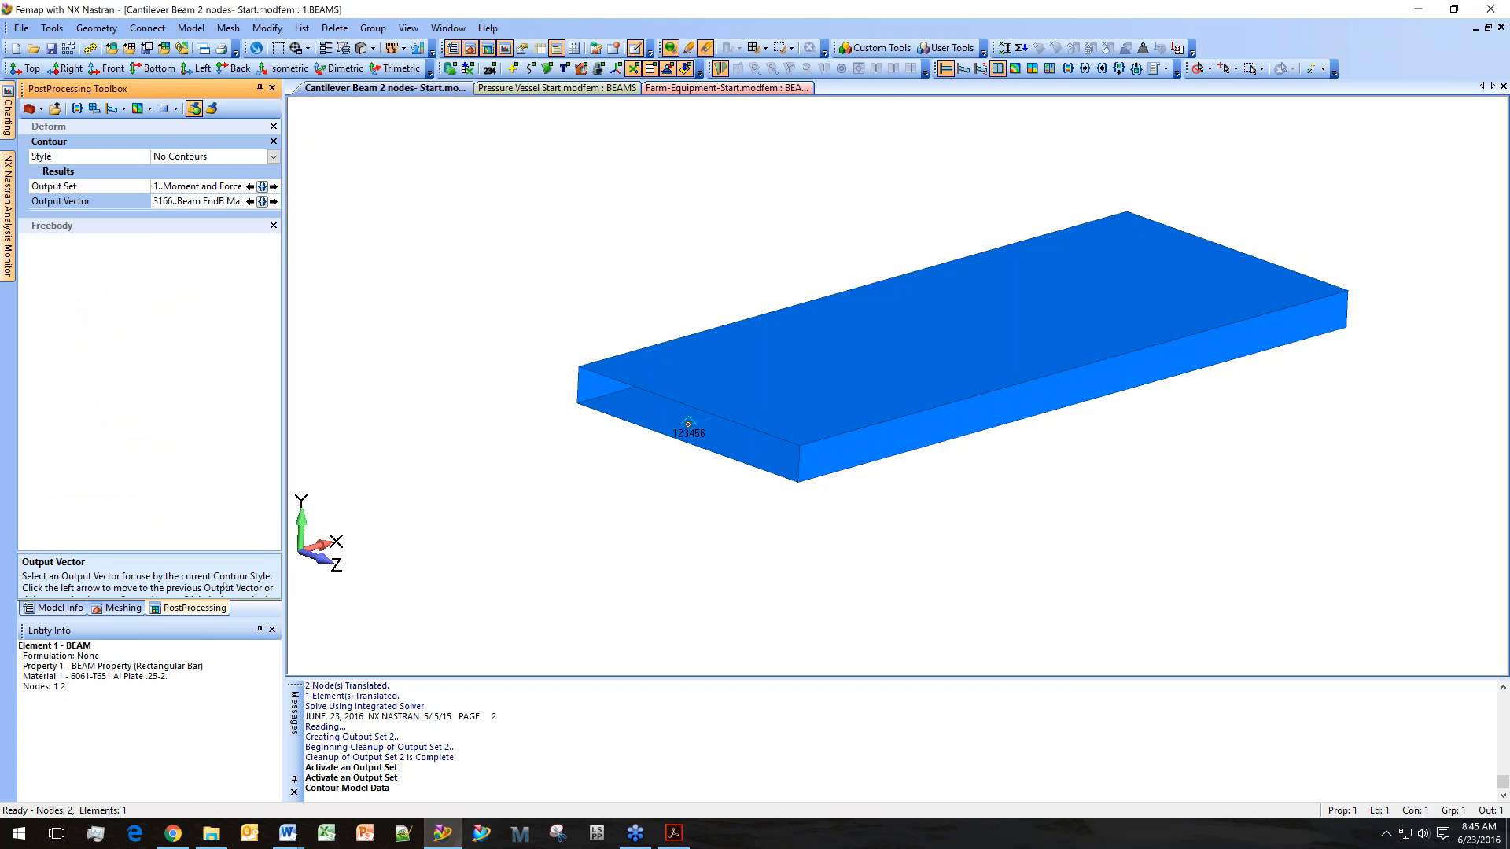
{"action": "left_click", "coordinate": [273, 157]}
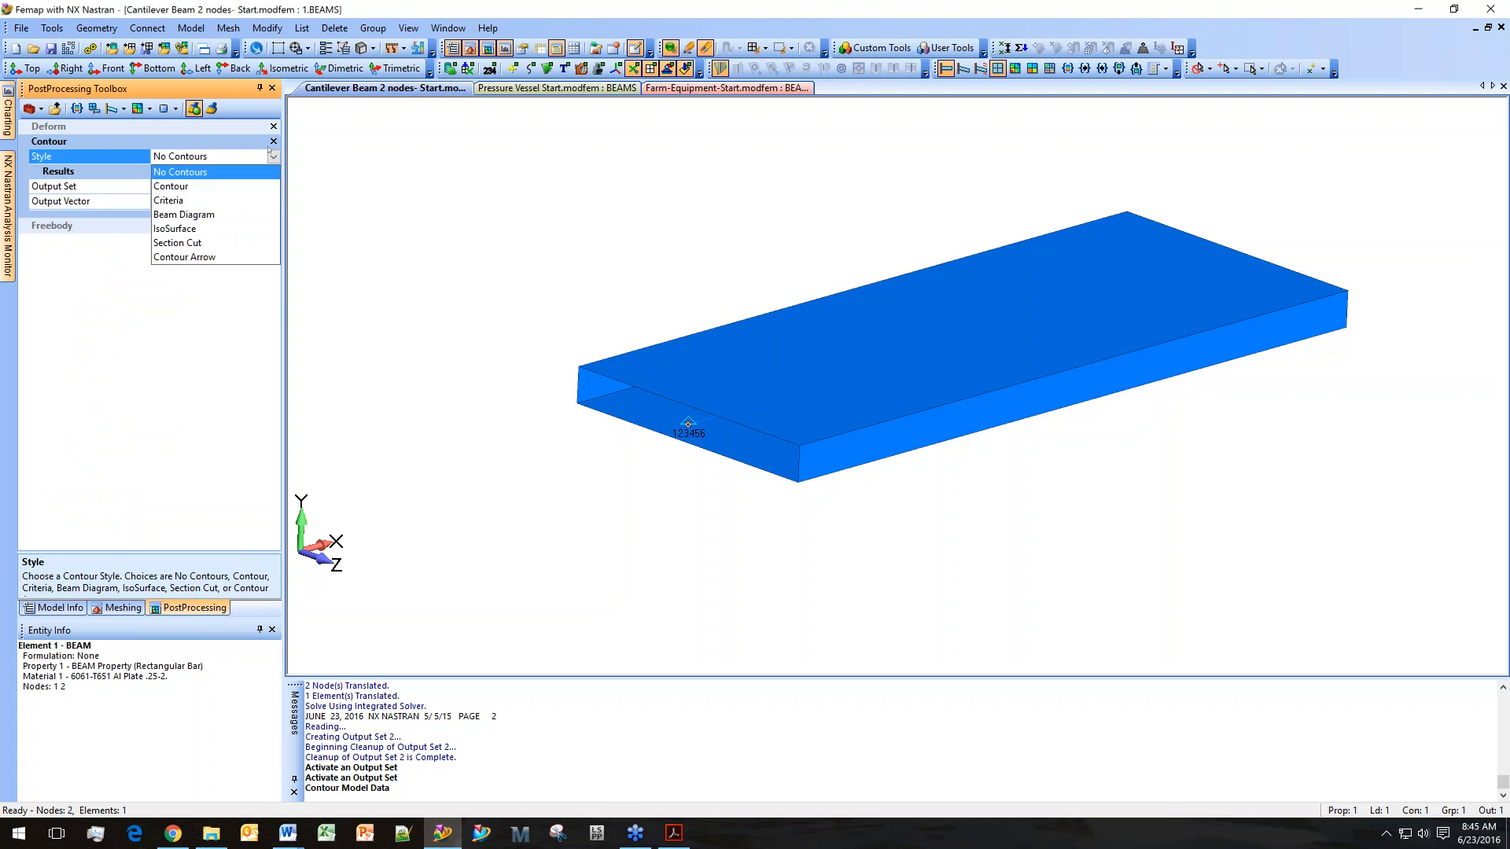
{"action": "left_click", "coordinate": [248, 172]}
{"action": "left_click", "coordinate": [273, 156]}
{"action": "left_click", "coordinate": [250, 188]}
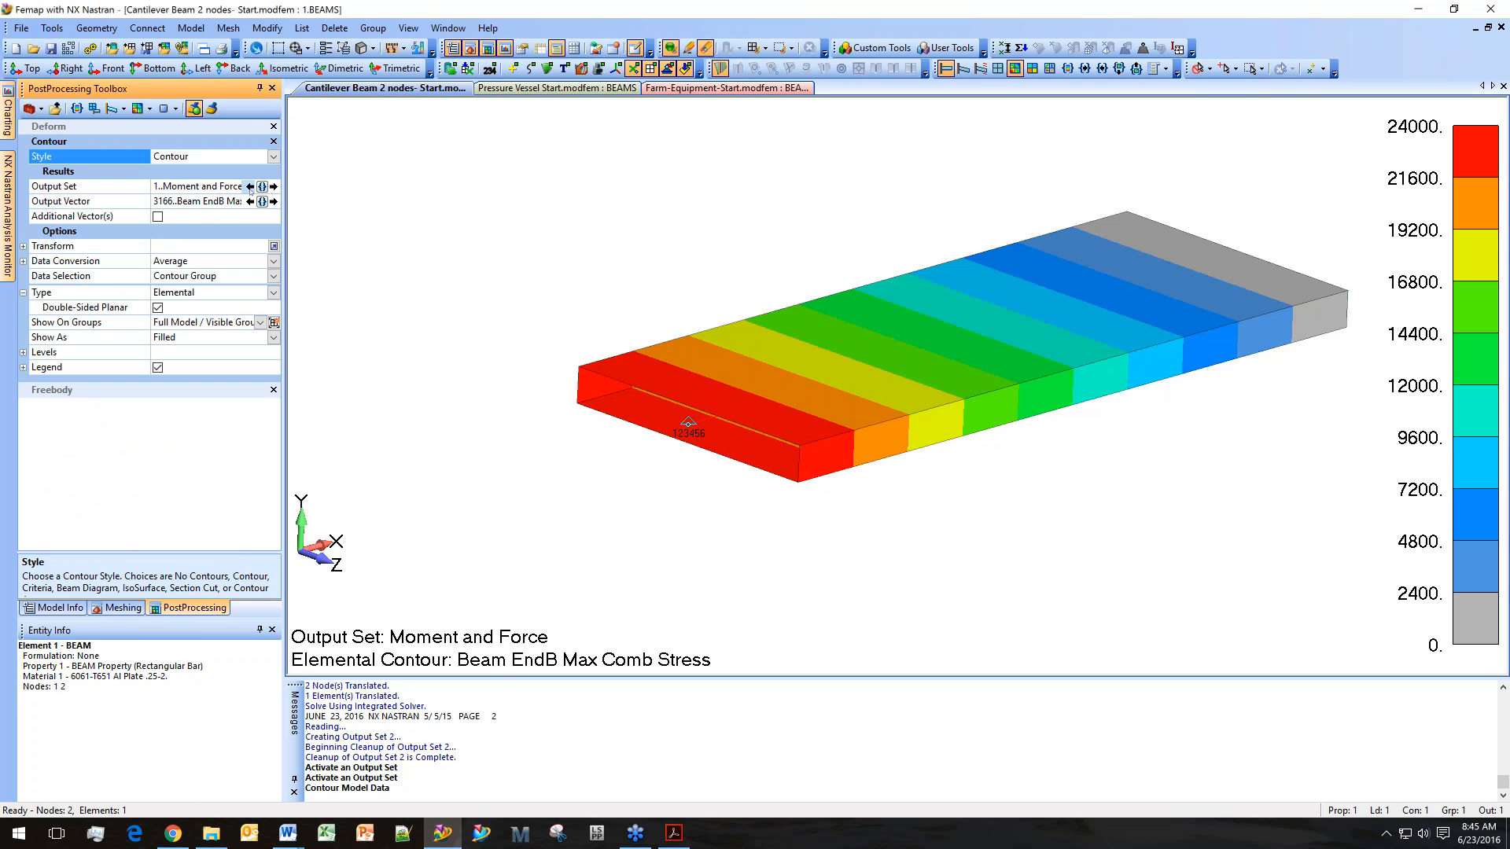
Switch to the Force output set and display its beam cross-section von Mises stress plot for element 1.
{"action": "left_click", "coordinate": [245, 187]}
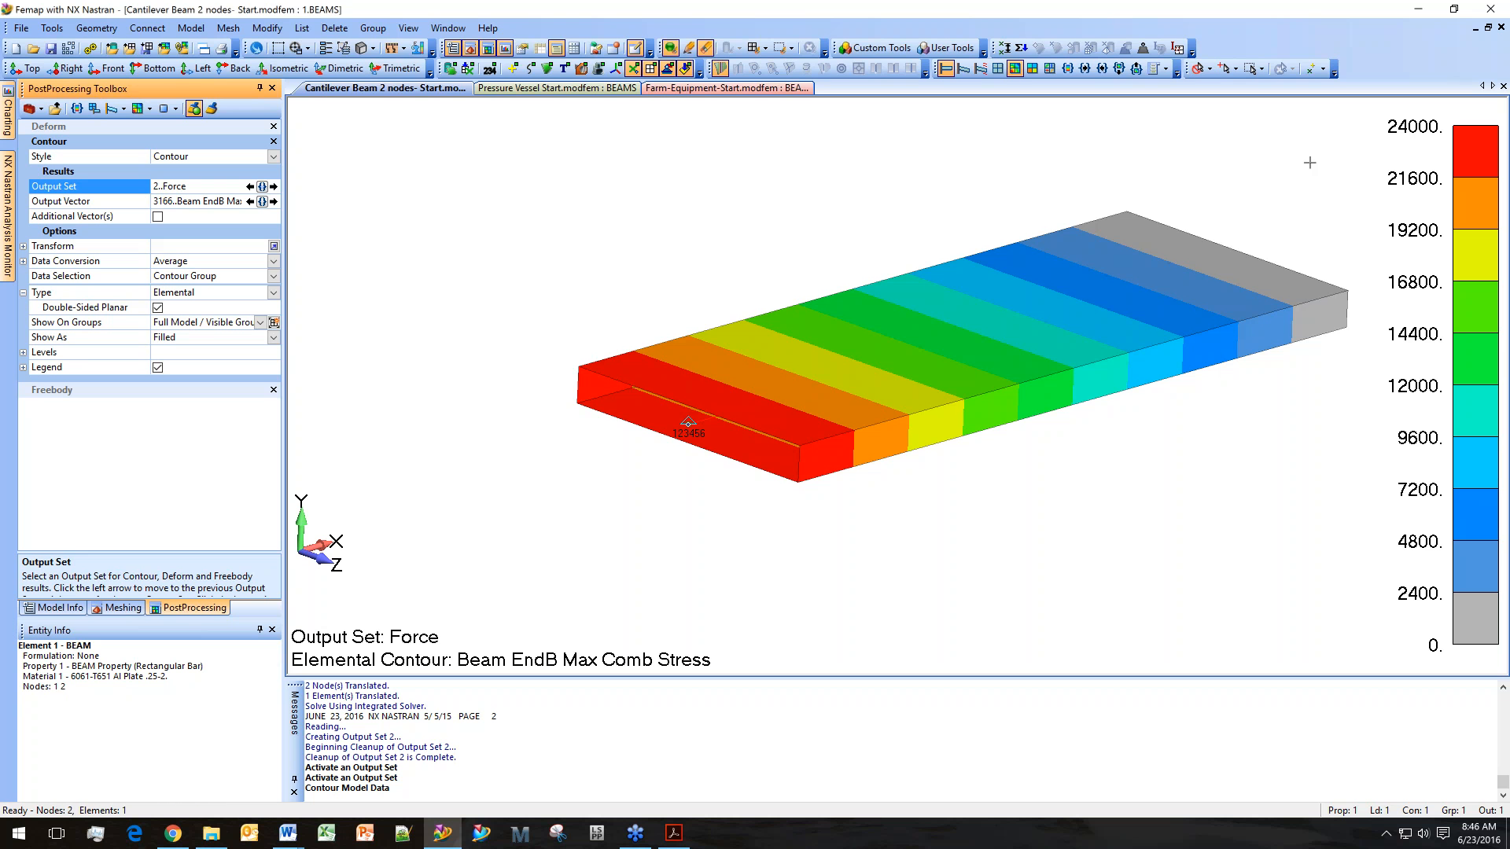
{"action": "left_click", "coordinate": [408, 27]}
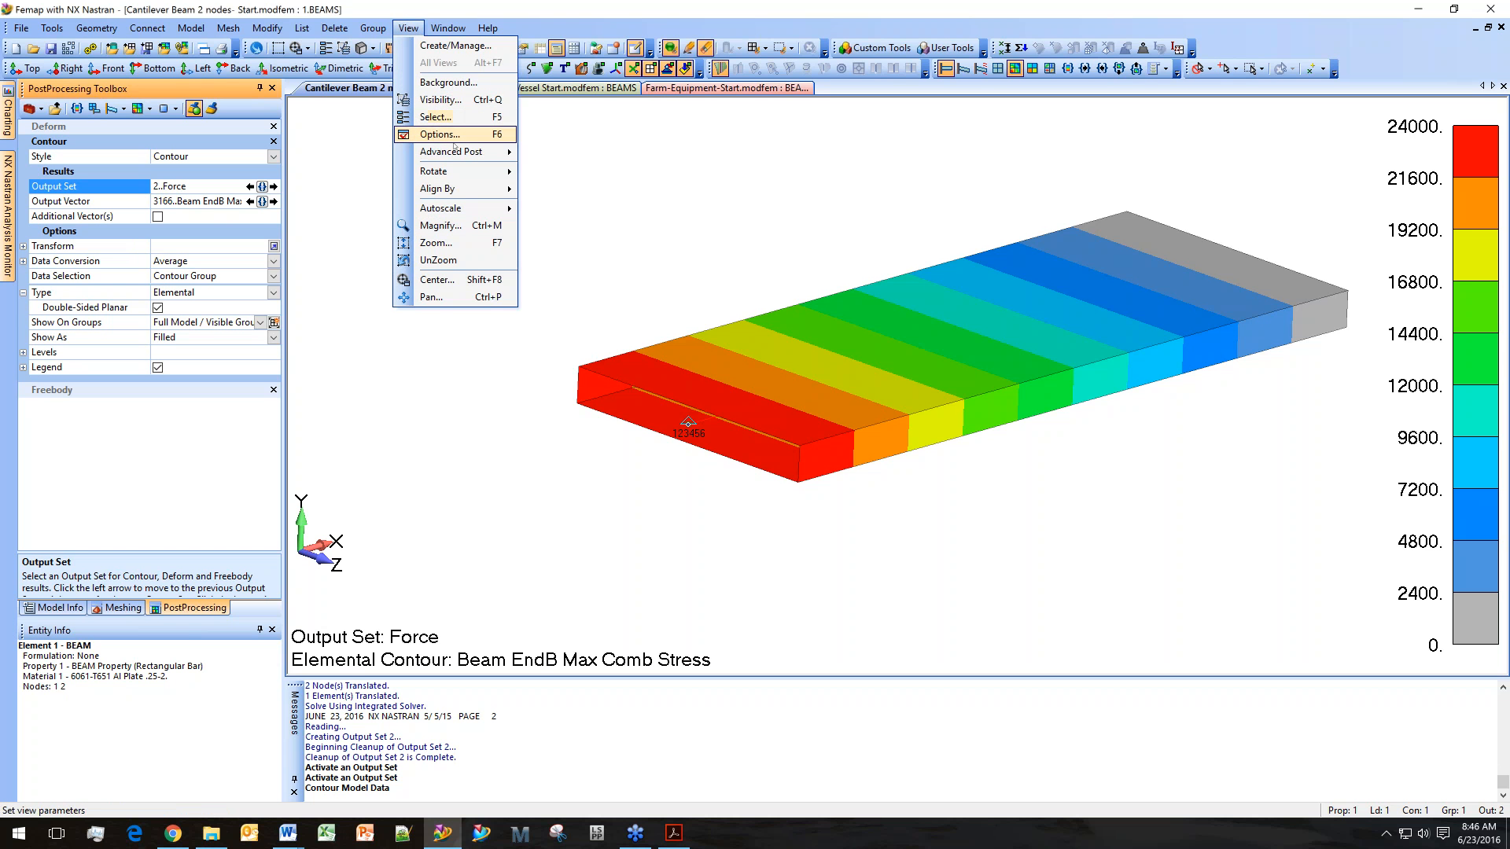
{"action": "mouse_move", "coordinate": [452, 151]}
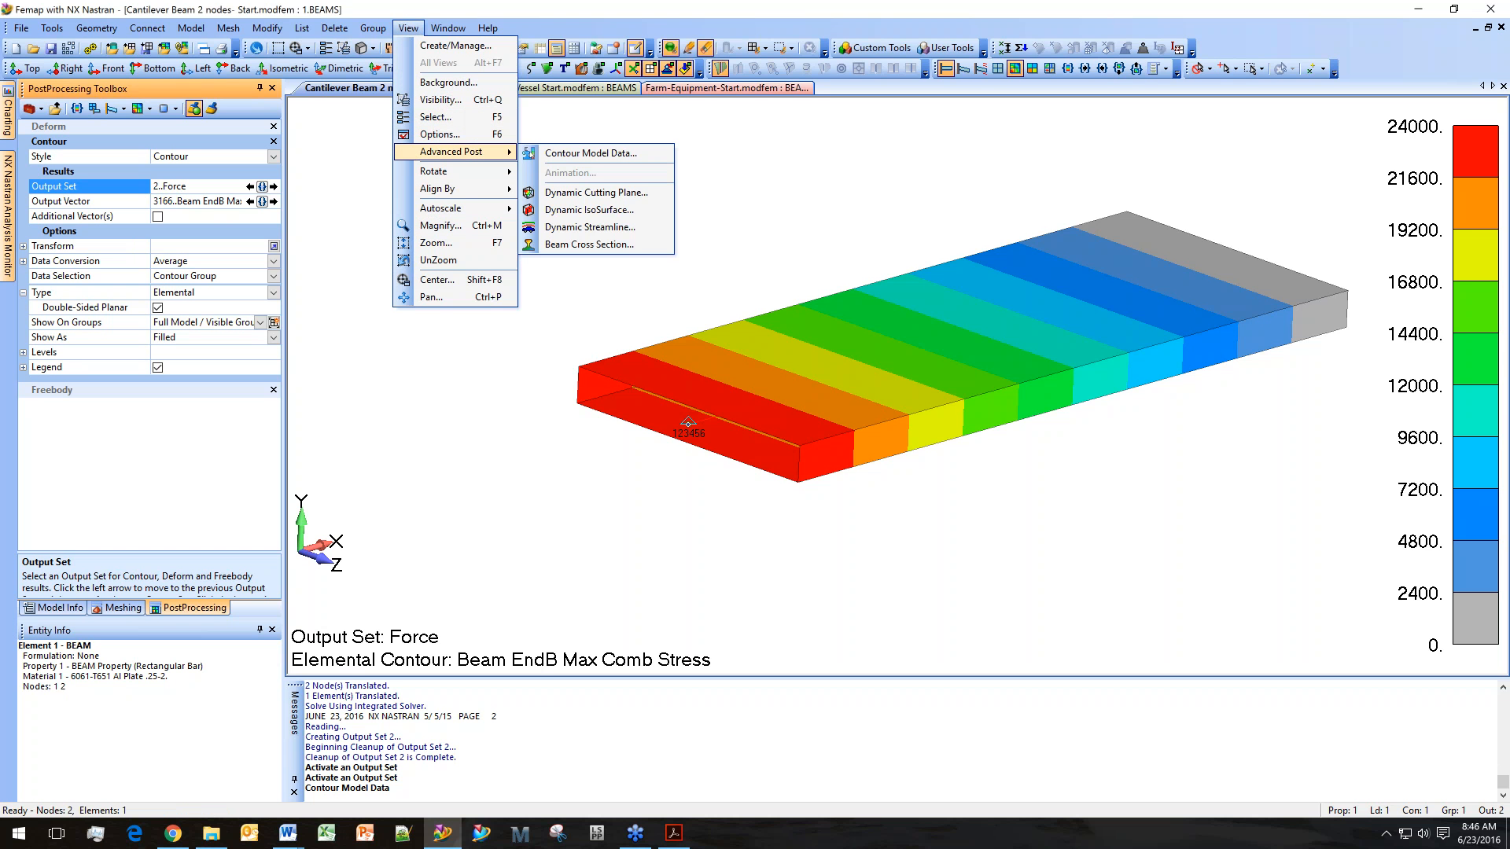
{"action": "left_click", "coordinate": [632, 245]}
{"action": "scroll", "coordinate": [767, 431], "scroll_direction": "up", "scroll_amount": 5}
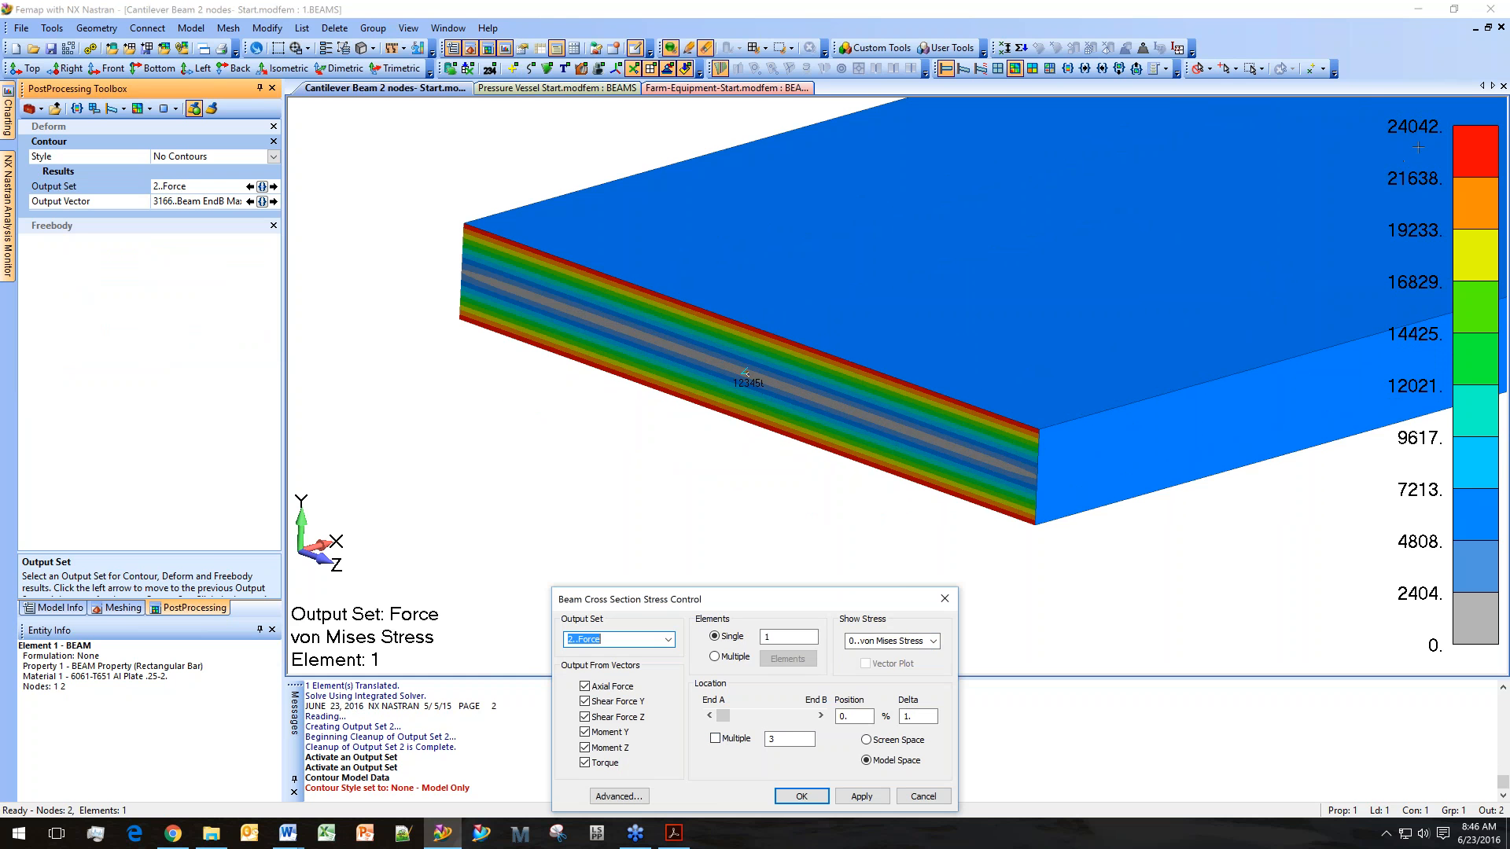
{"action": "middle_click_drag", "start_coordinate": [1211, 346], "coordinate": [1217, 319]}
{"action": "scroll", "coordinate": [1217, 319], "scroll_direction": "up", "scroll_amount": 3}
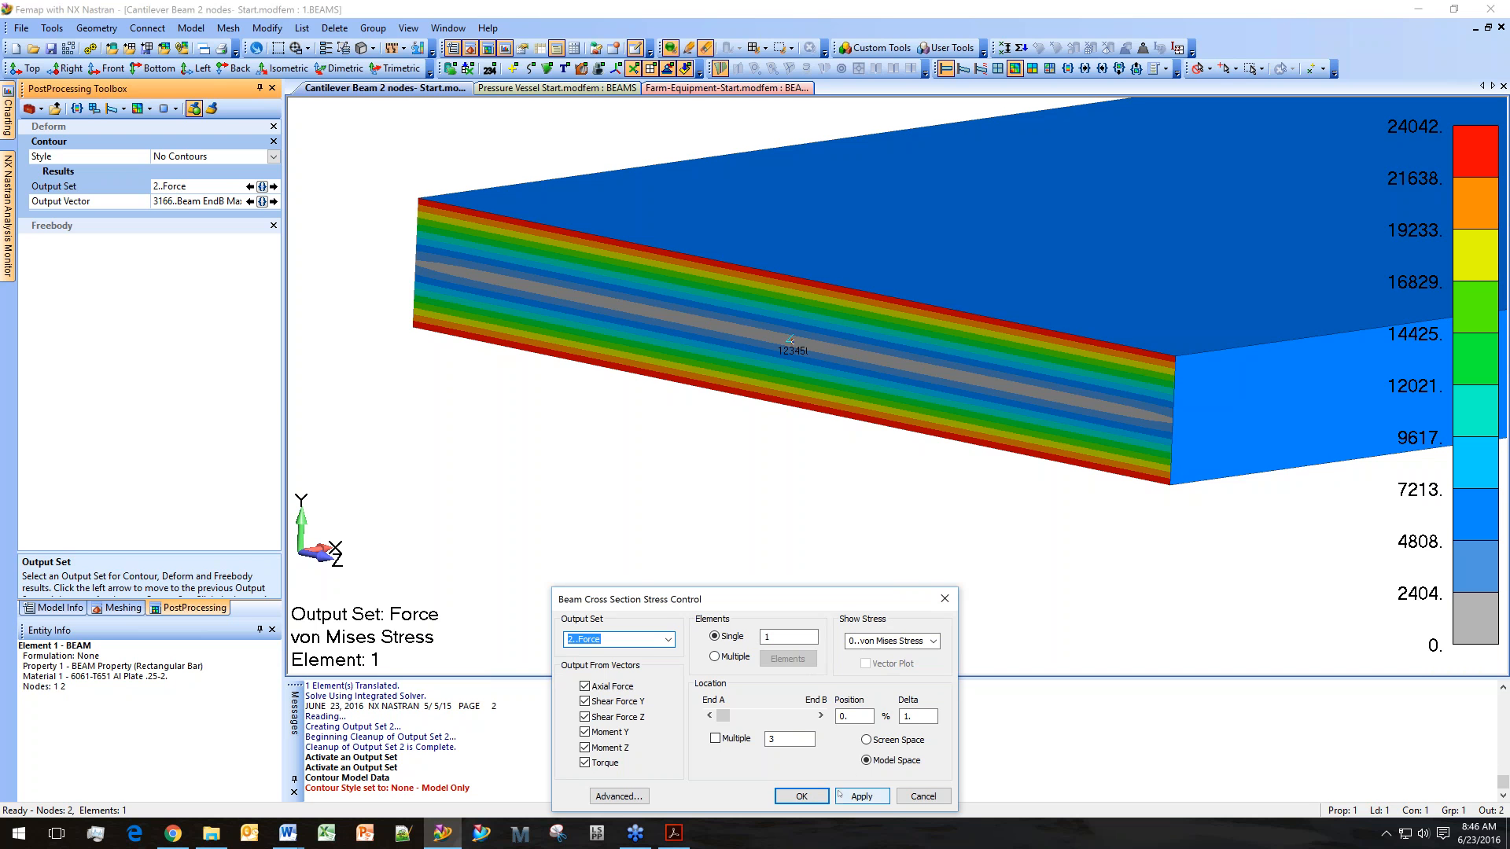
{"action": "left_click", "coordinate": [861, 797]}
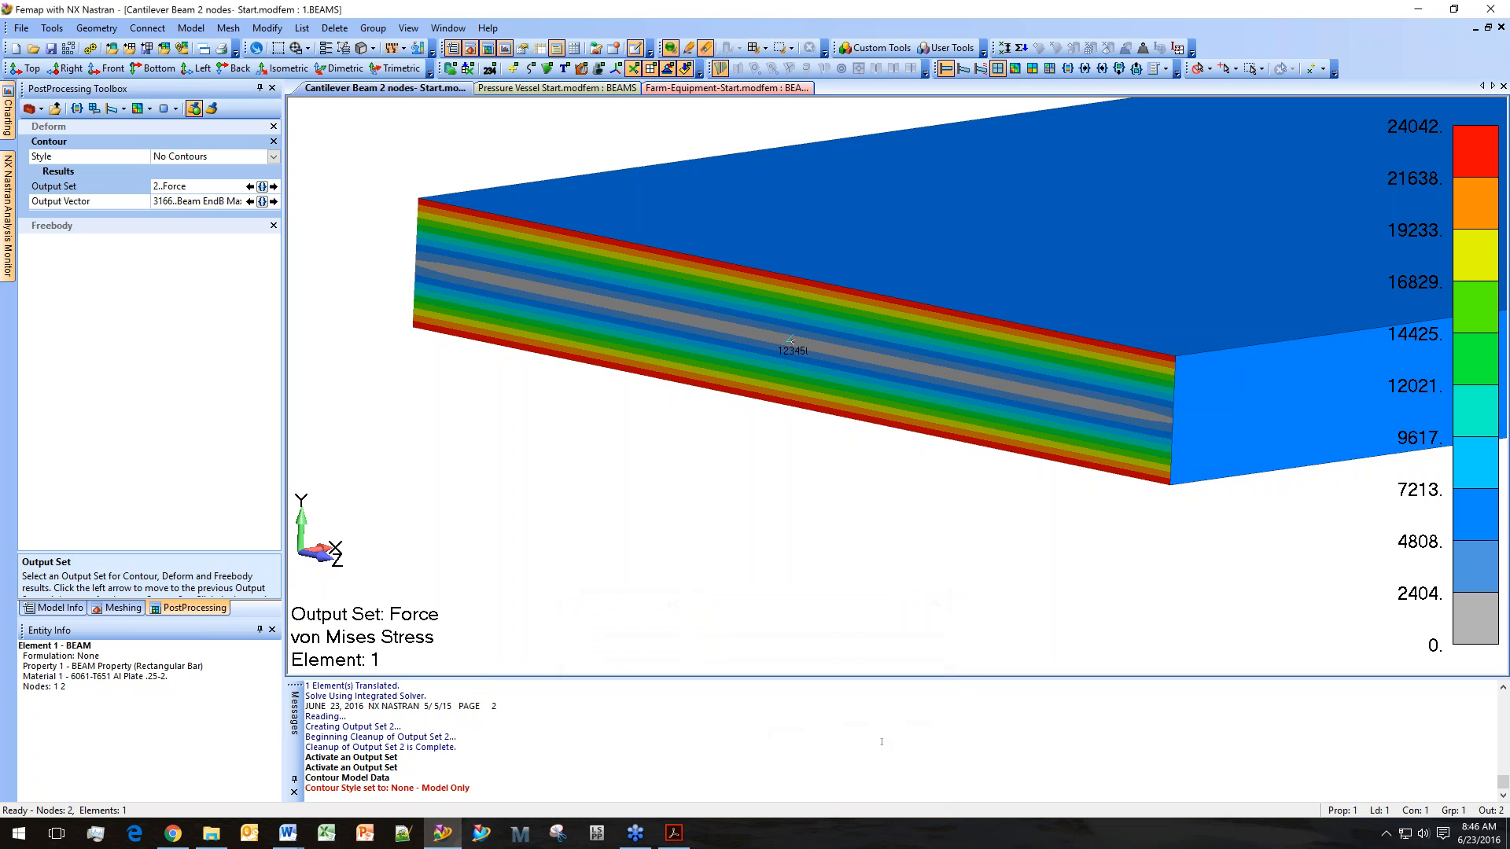
Activate the Force and Moment load set and orient the view to show its applied loads.
{"action": "left_click", "coordinate": [54, 607]}
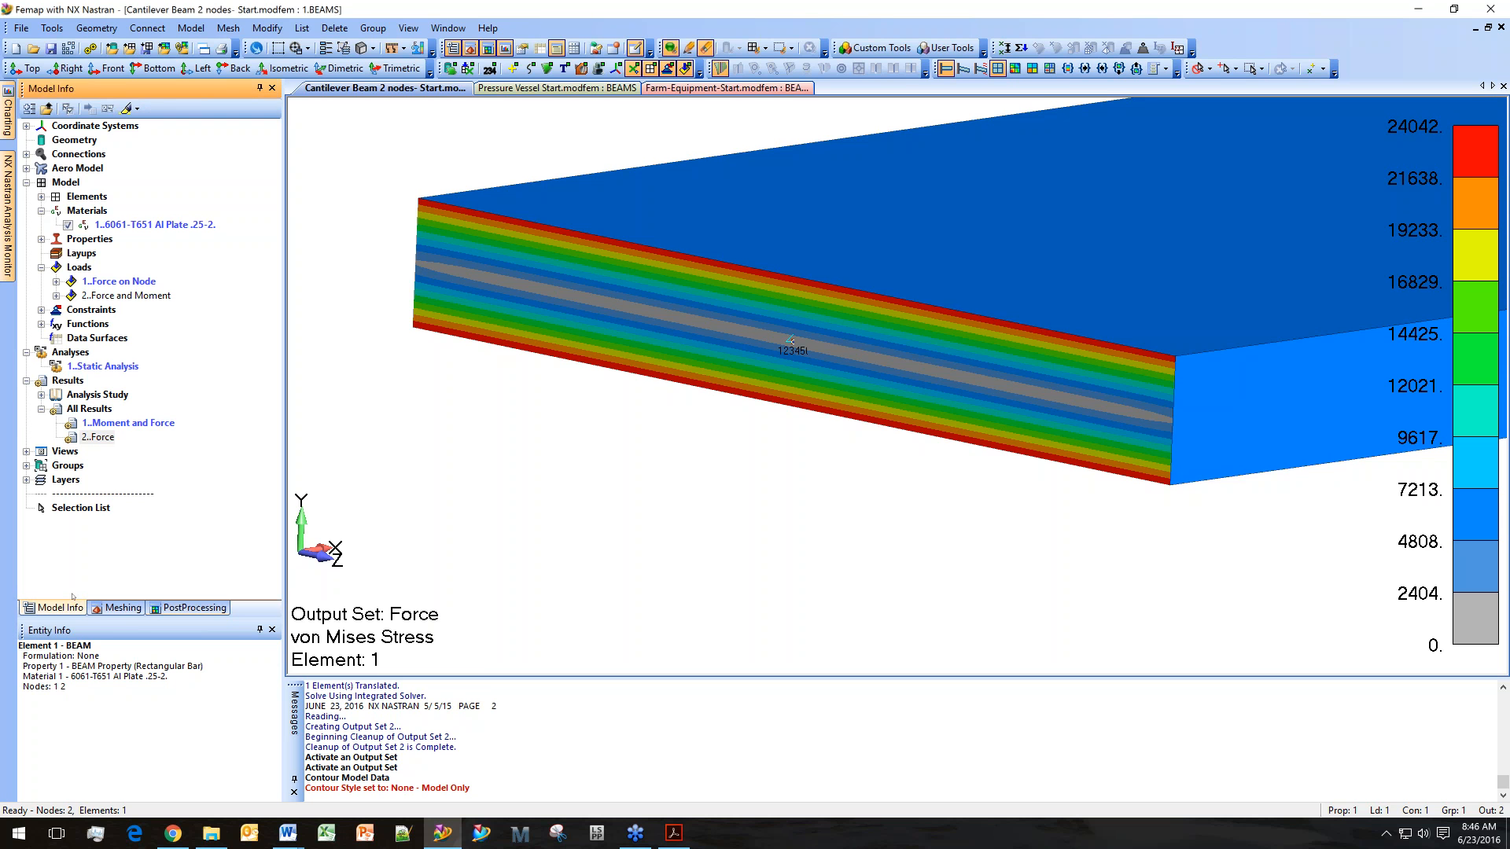
{"action": "double_click", "coordinate": [126, 296]}
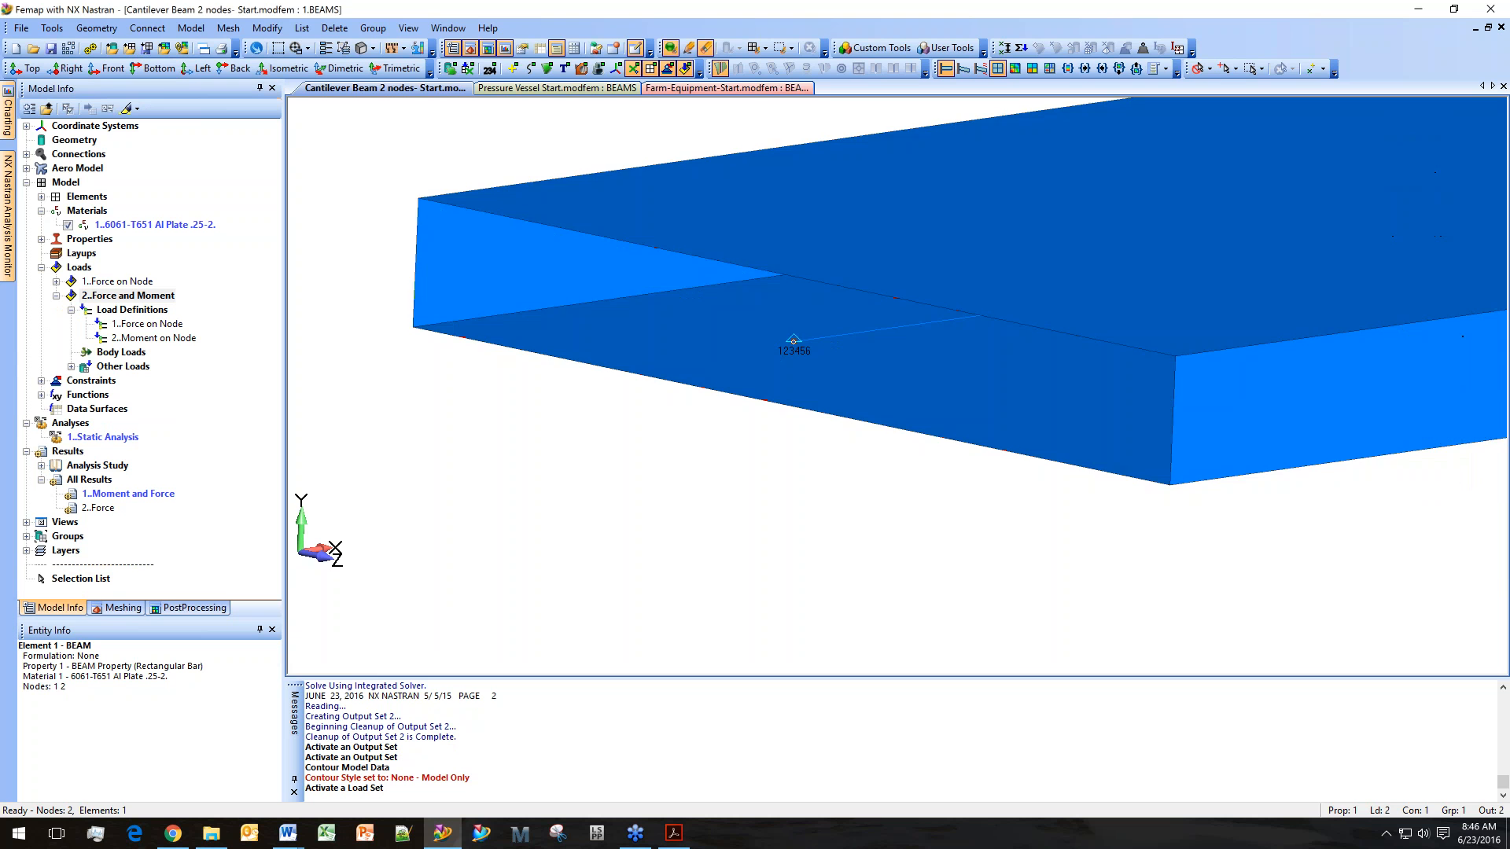
{"action": "scroll", "coordinate": [752, 485], "scroll_direction": "down", "scroll_amount": 5}
{"action": "middle_click_drag", "start_coordinate": [1258, 528], "coordinate": [513, 453]}
{"action": "middle_click_drag", "start_coordinate": [815, 488], "coordinate": [643, 474], "text": "ctrl"}
{"action": "scroll", "coordinate": [981, 626], "scroll_direction": "up", "scroll_amount": 3}
{"action": "scroll", "coordinate": [981, 627], "scroll_direction": "up", "scroll_amount": 1}
{"action": "middle_click_drag", "start_coordinate": [982, 627], "coordinate": [930, 582], "text": "ctrl"}
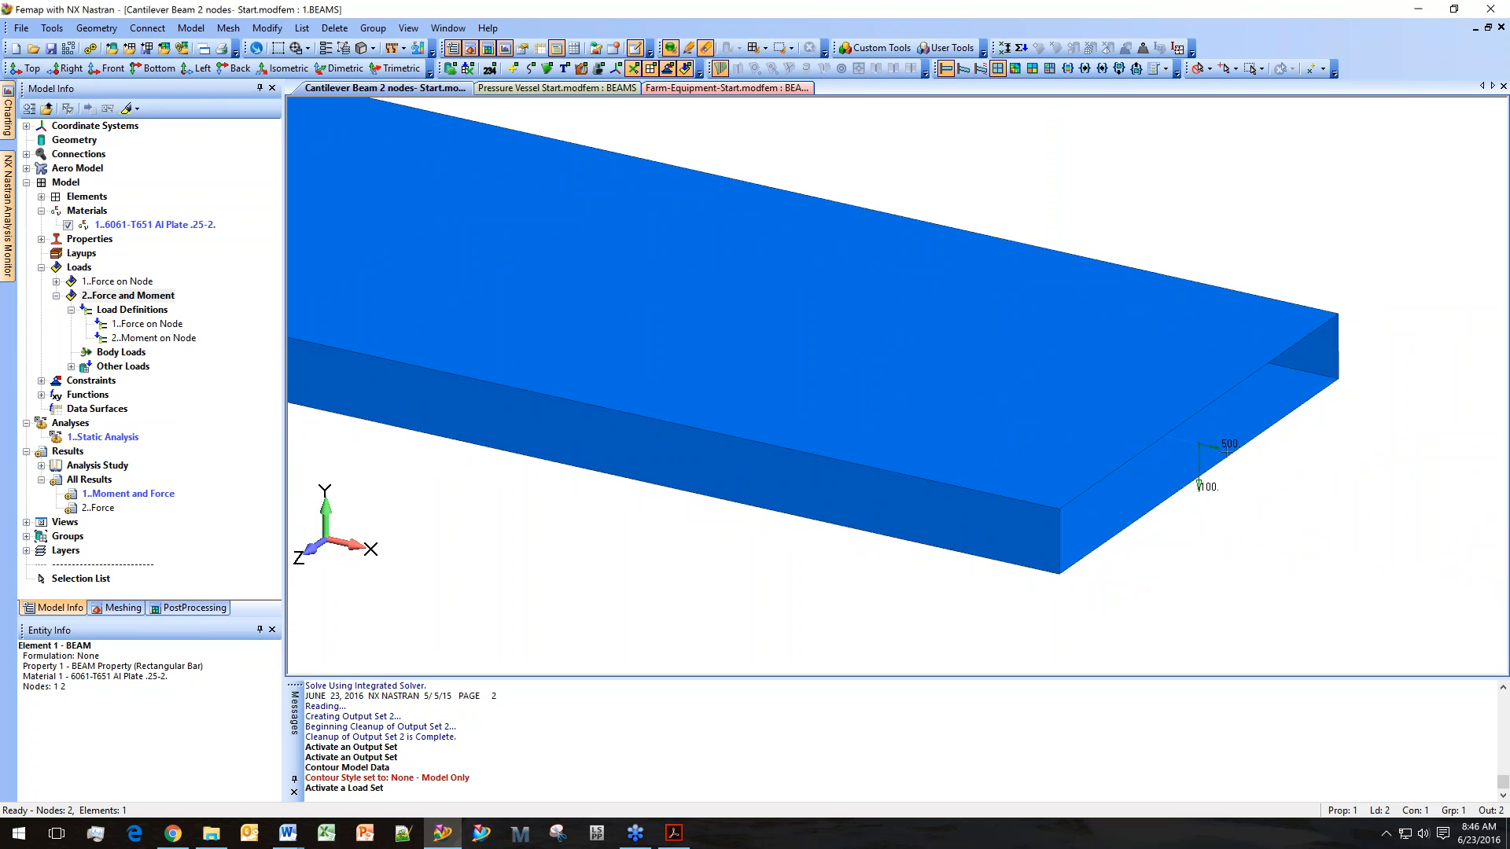
{"action": "scroll", "coordinate": [1068, 520], "scroll_direction": "down", "scroll_amount": 3}
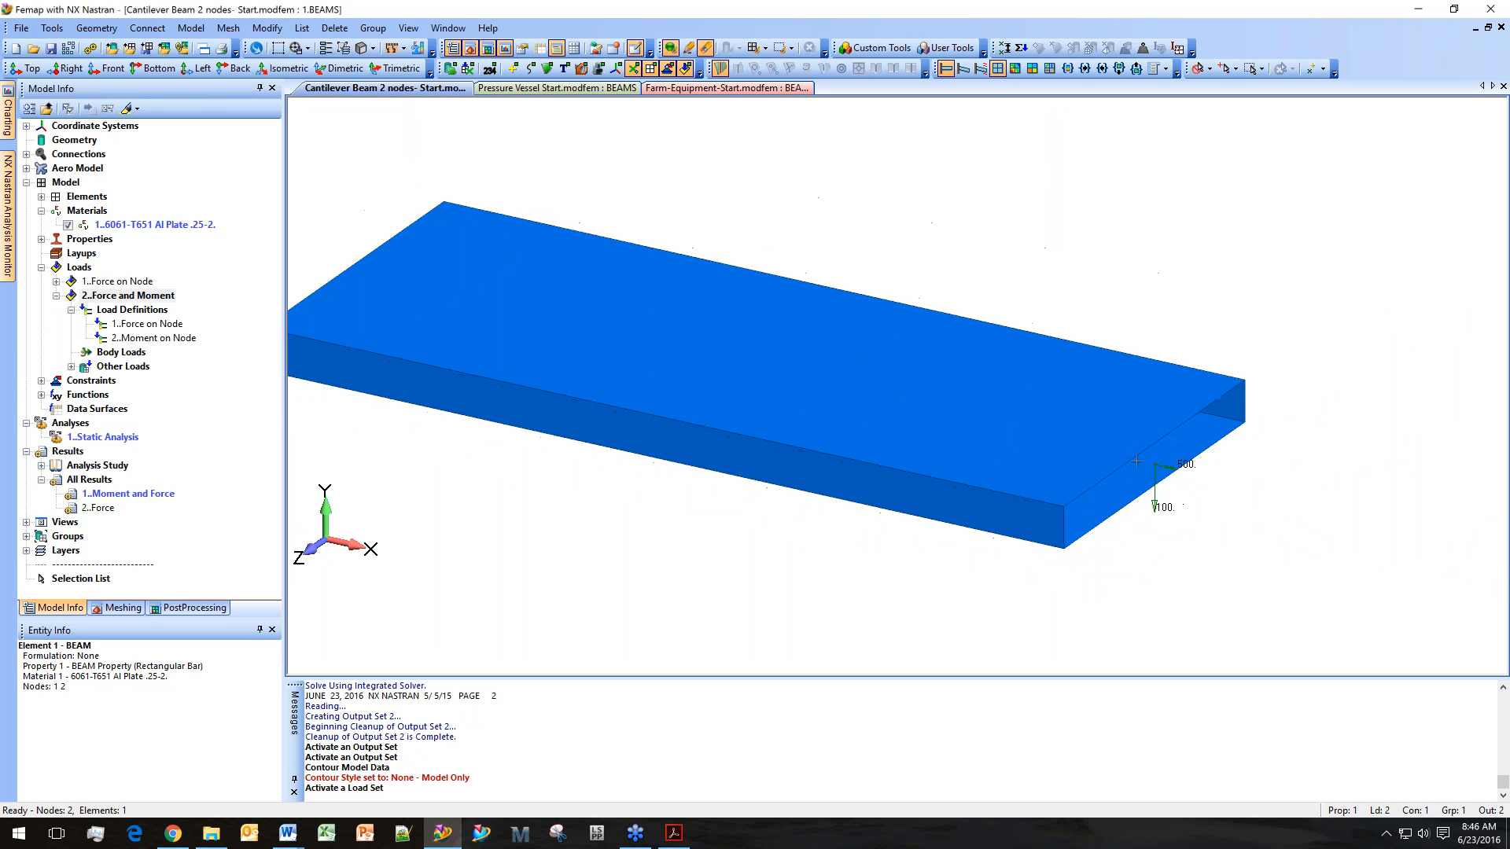
{"action": "middle_click_drag", "start_coordinate": [896, 503], "coordinate": [1049, 585]}
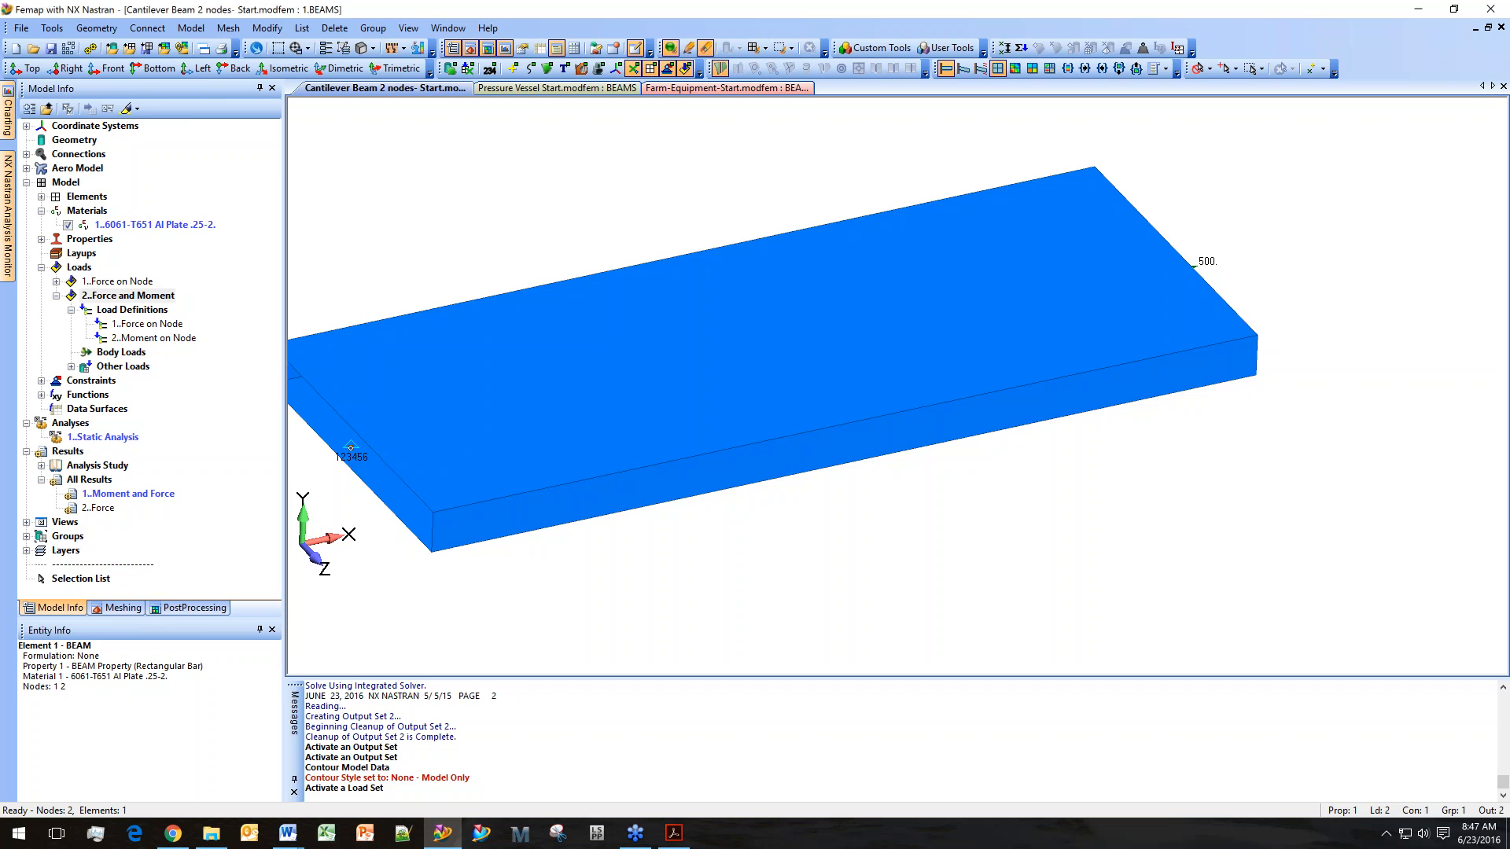
Turn the Contour style back on to show the max comb stress contour for the Force output set.
{"action": "left_click", "coordinate": [195, 607]}
{"action": "left_click", "coordinate": [273, 156]}
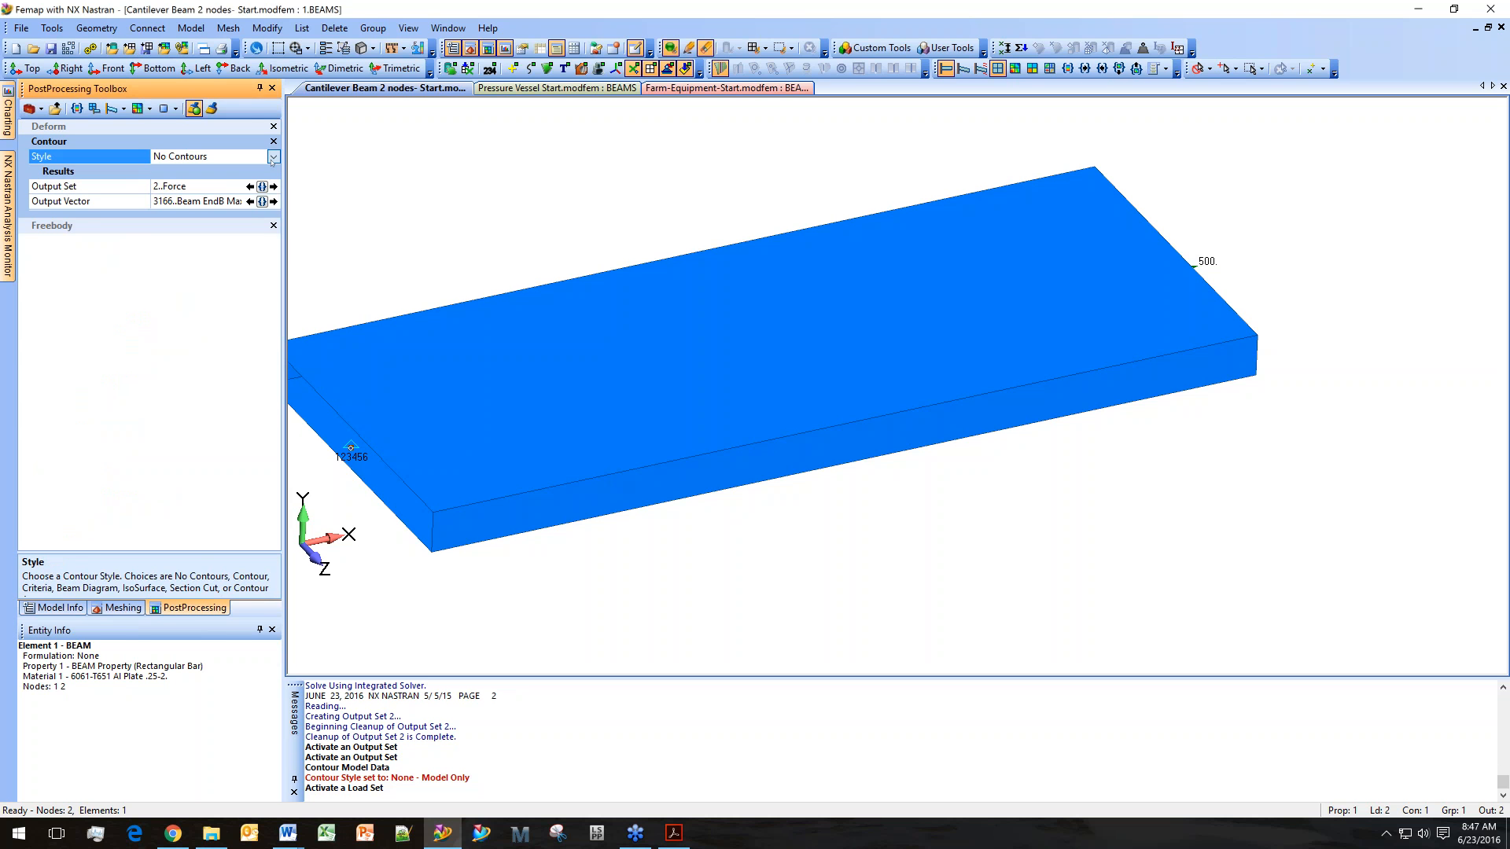
{"action": "left_click", "coordinate": [256, 191]}
{"action": "left_click", "coordinate": [250, 192]}
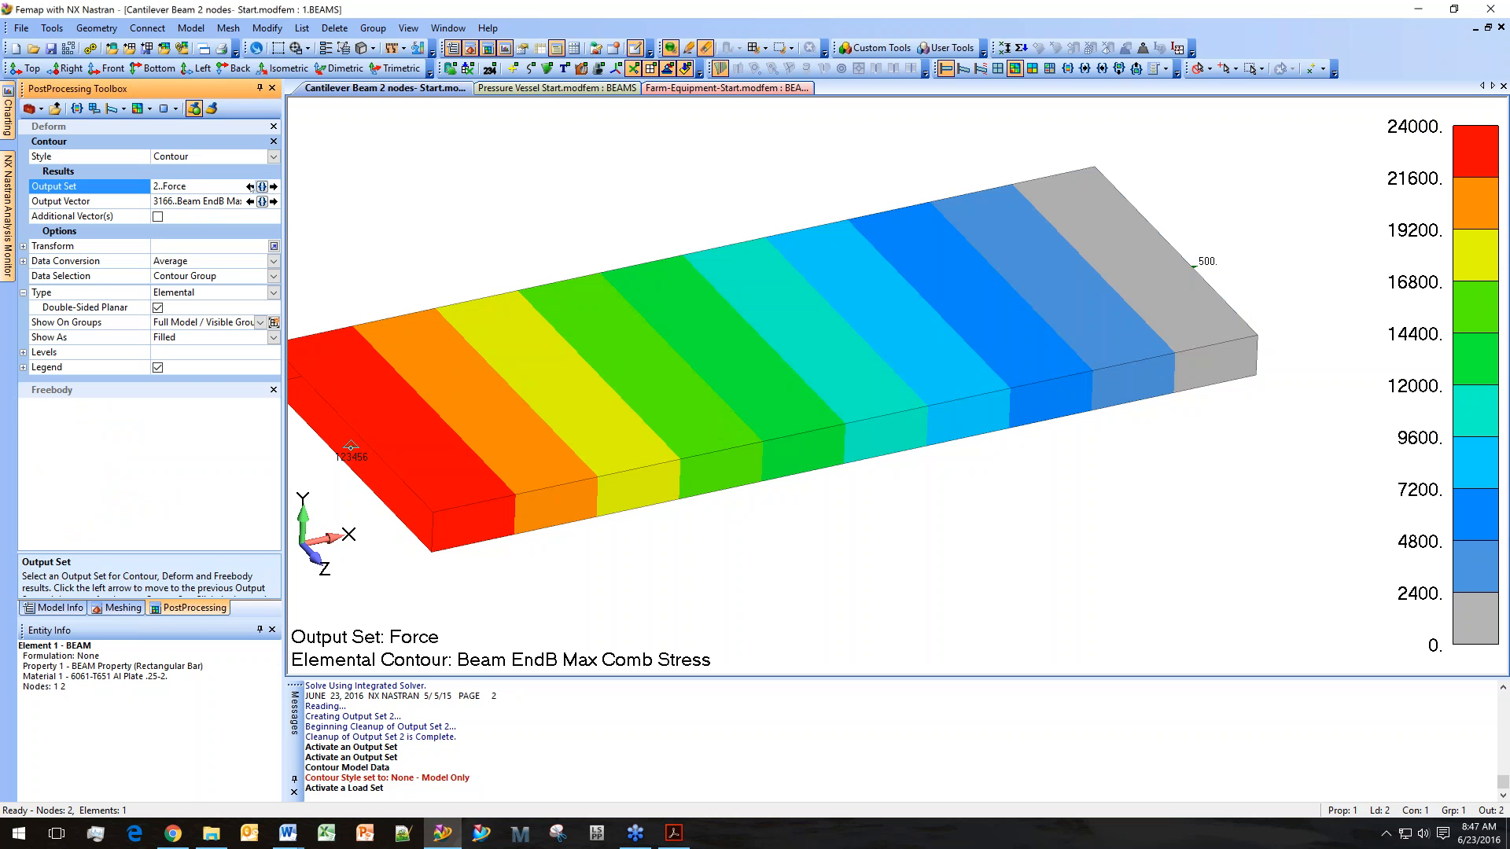
Compare the max comb stress contours by switching between the Moment and Force and Force output sets.
{"action": "left_click", "coordinate": [249, 186]}
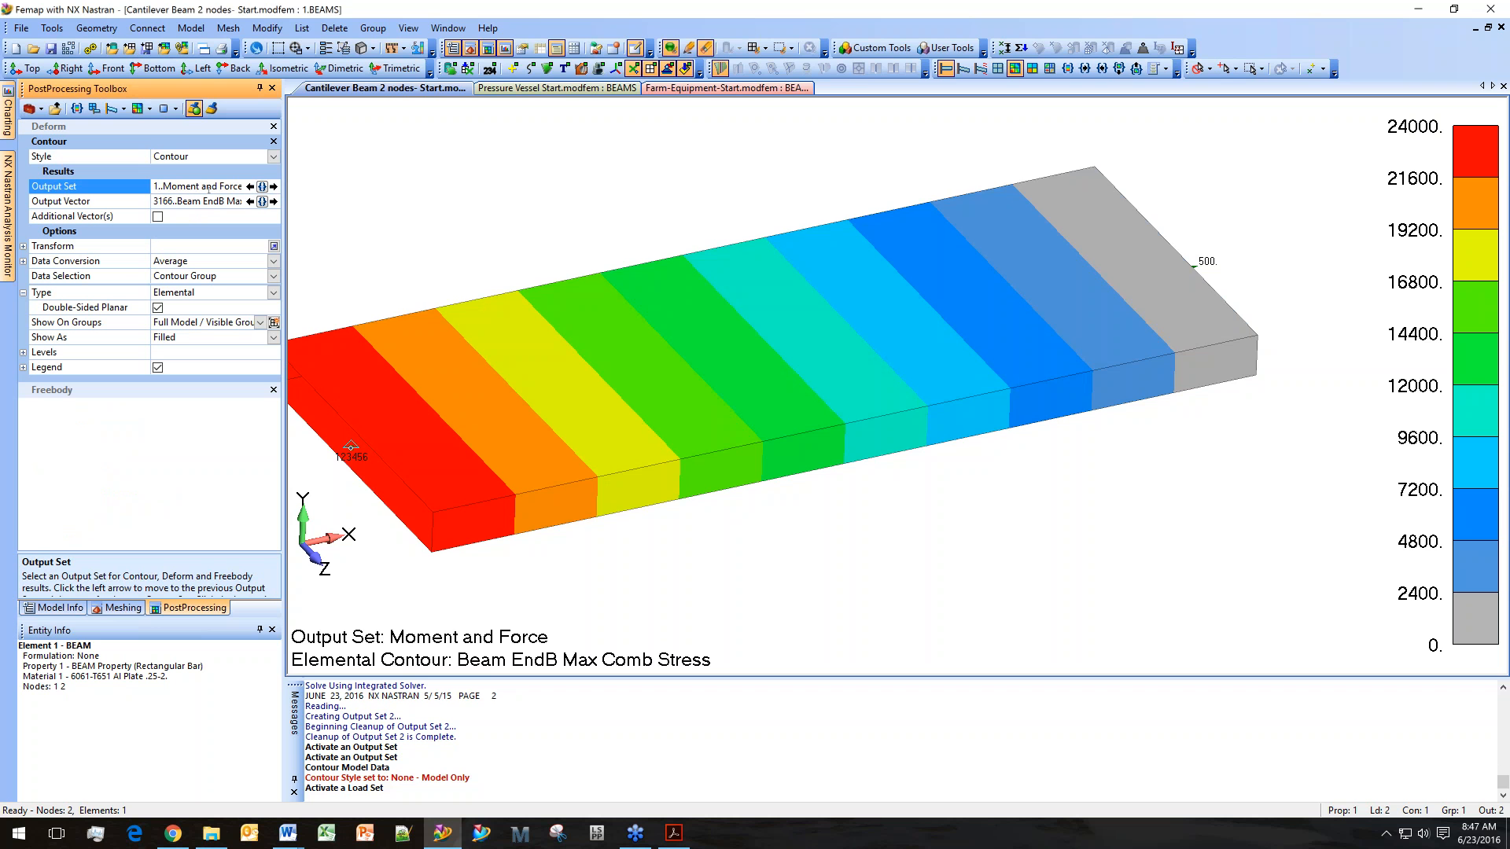
{"action": "middle_click_drag", "start_coordinate": [431, 269], "coordinate": [487, 305]}
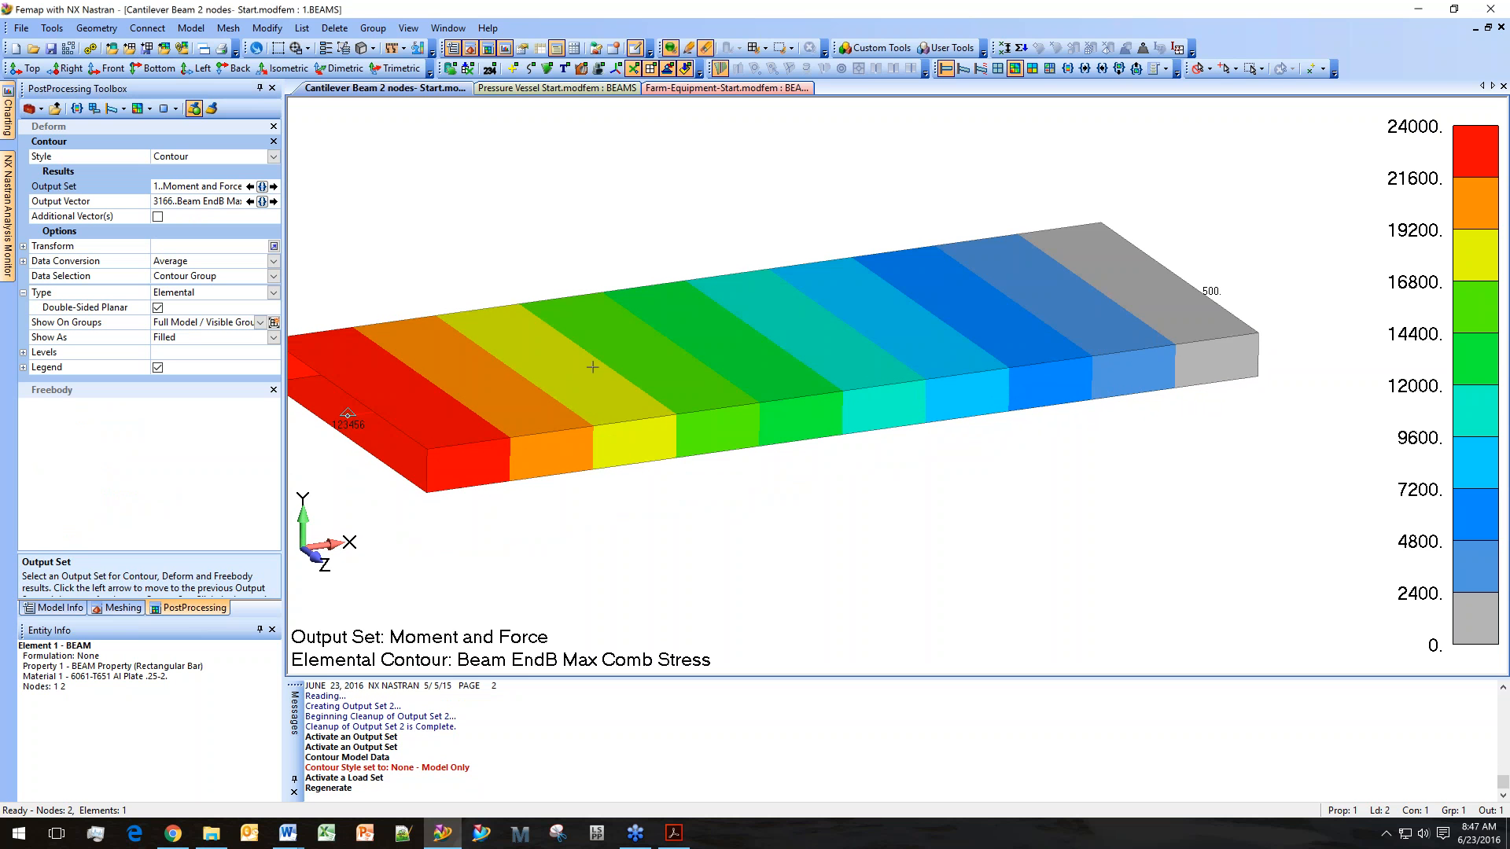
{"action": "left_click", "coordinate": [250, 187]}
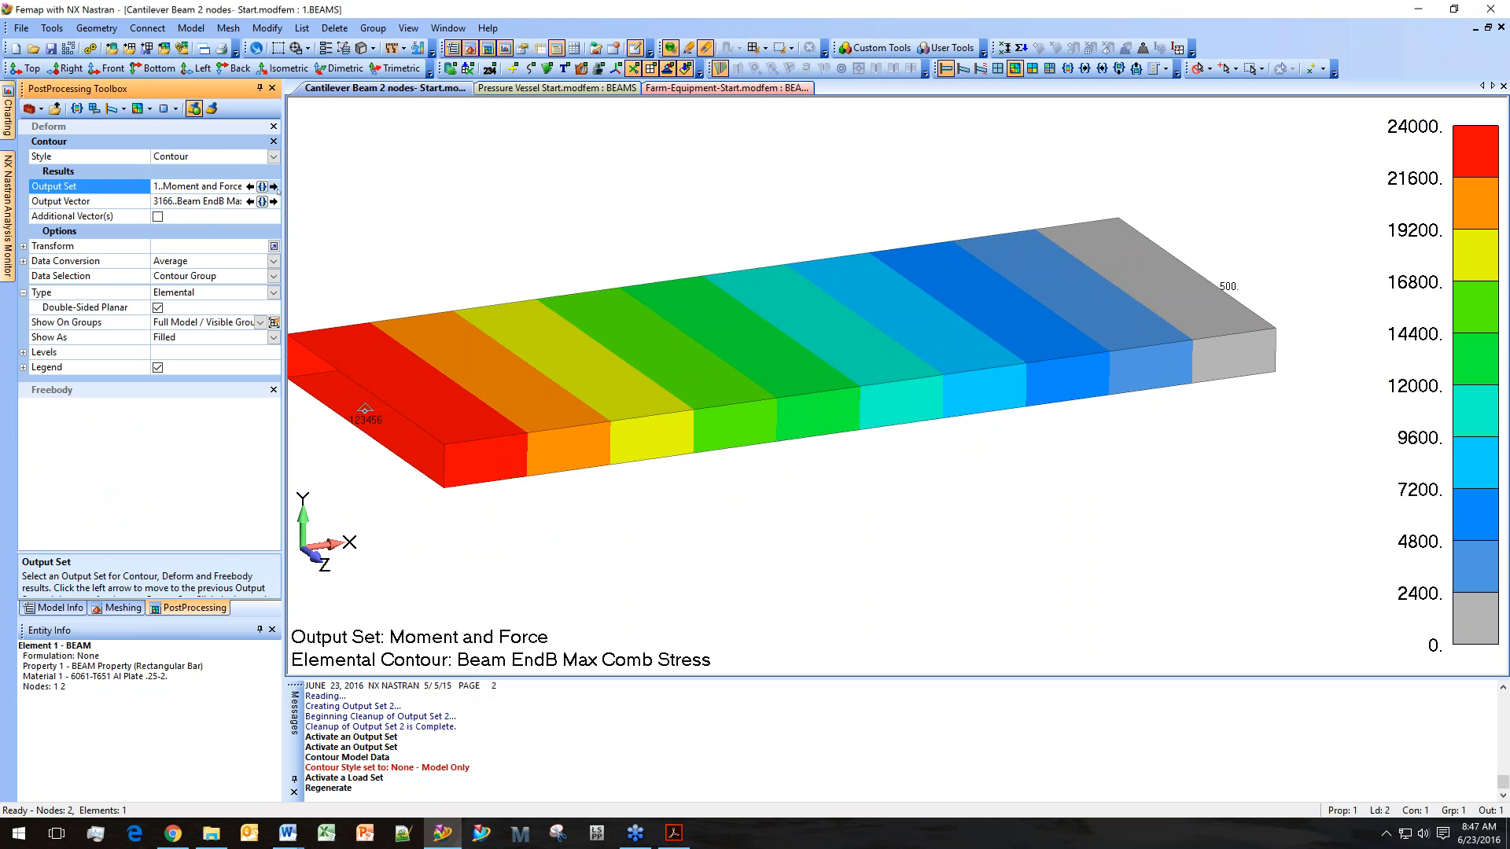
{"action": "left_click", "coordinate": [275, 188]}
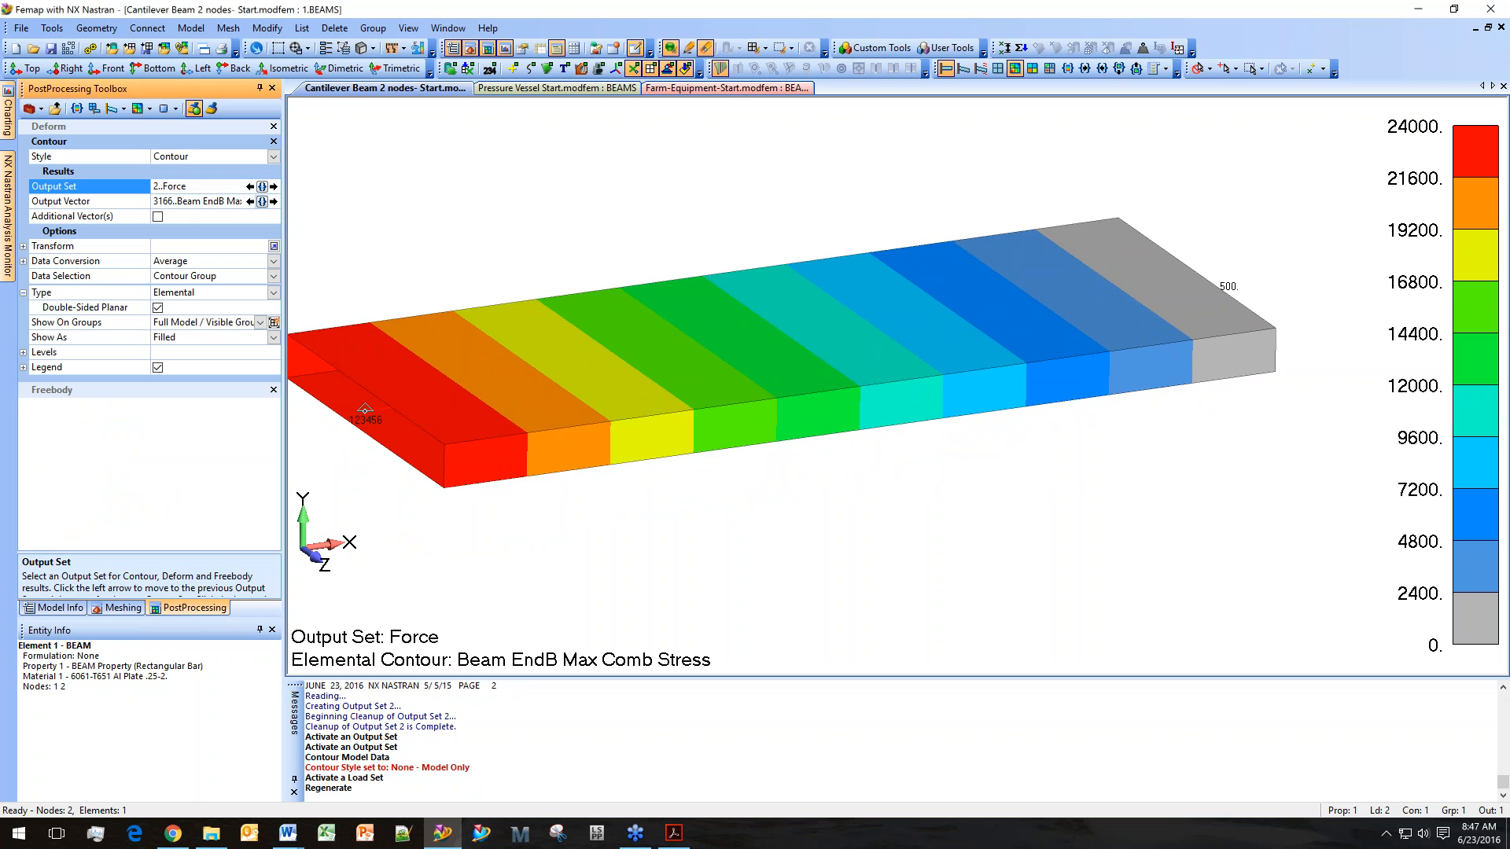
{"action": "left_click", "coordinate": [250, 186]}
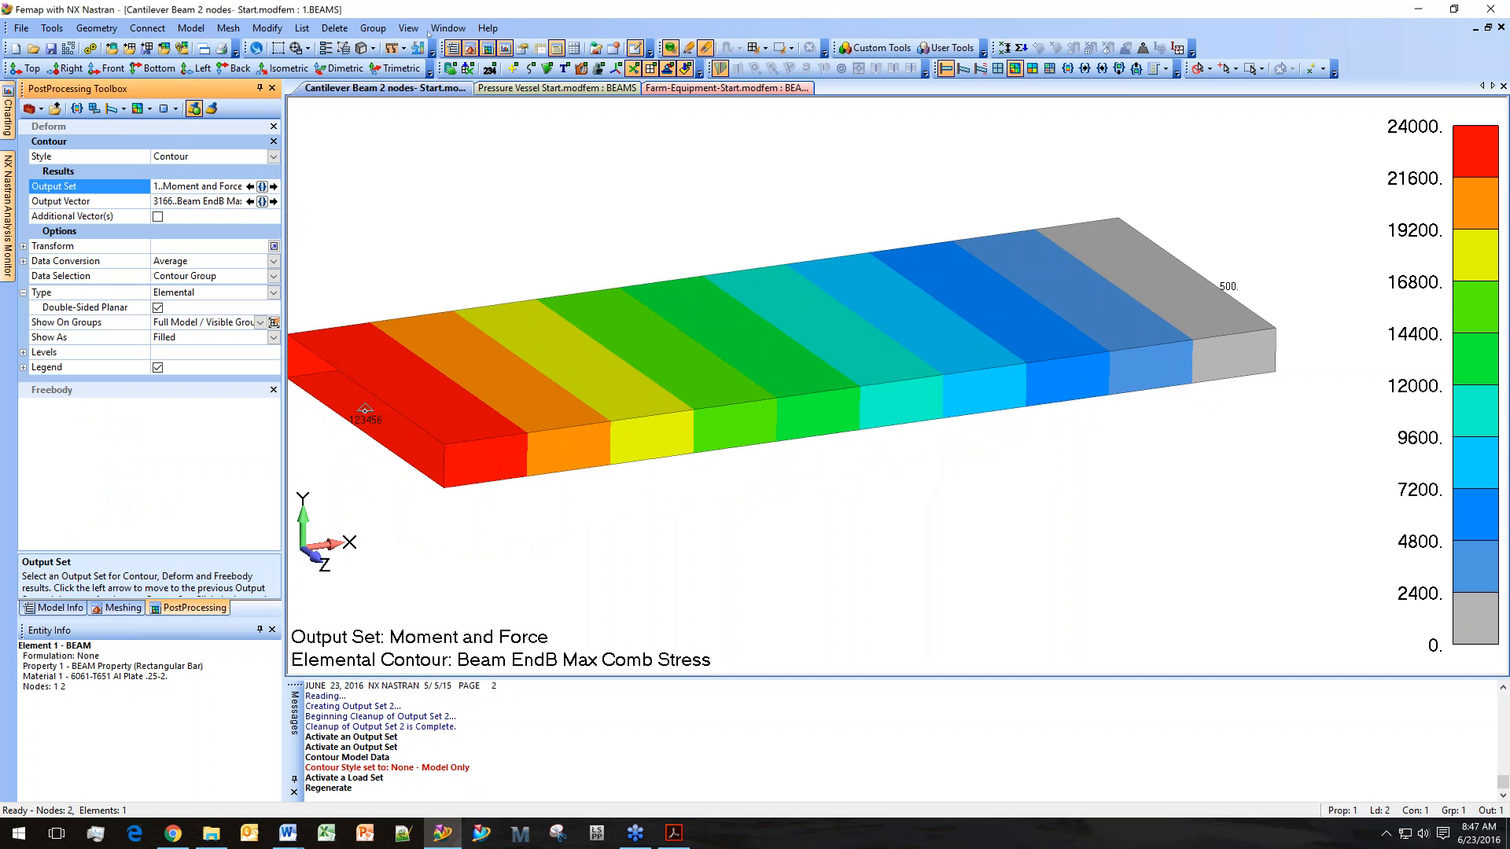
Show a trimetric beam cross-section von Mises stress plot for the Moment and Force output set.
{"action": "left_click", "coordinate": [397, 69]}
{"action": "left_click", "coordinate": [408, 27]}
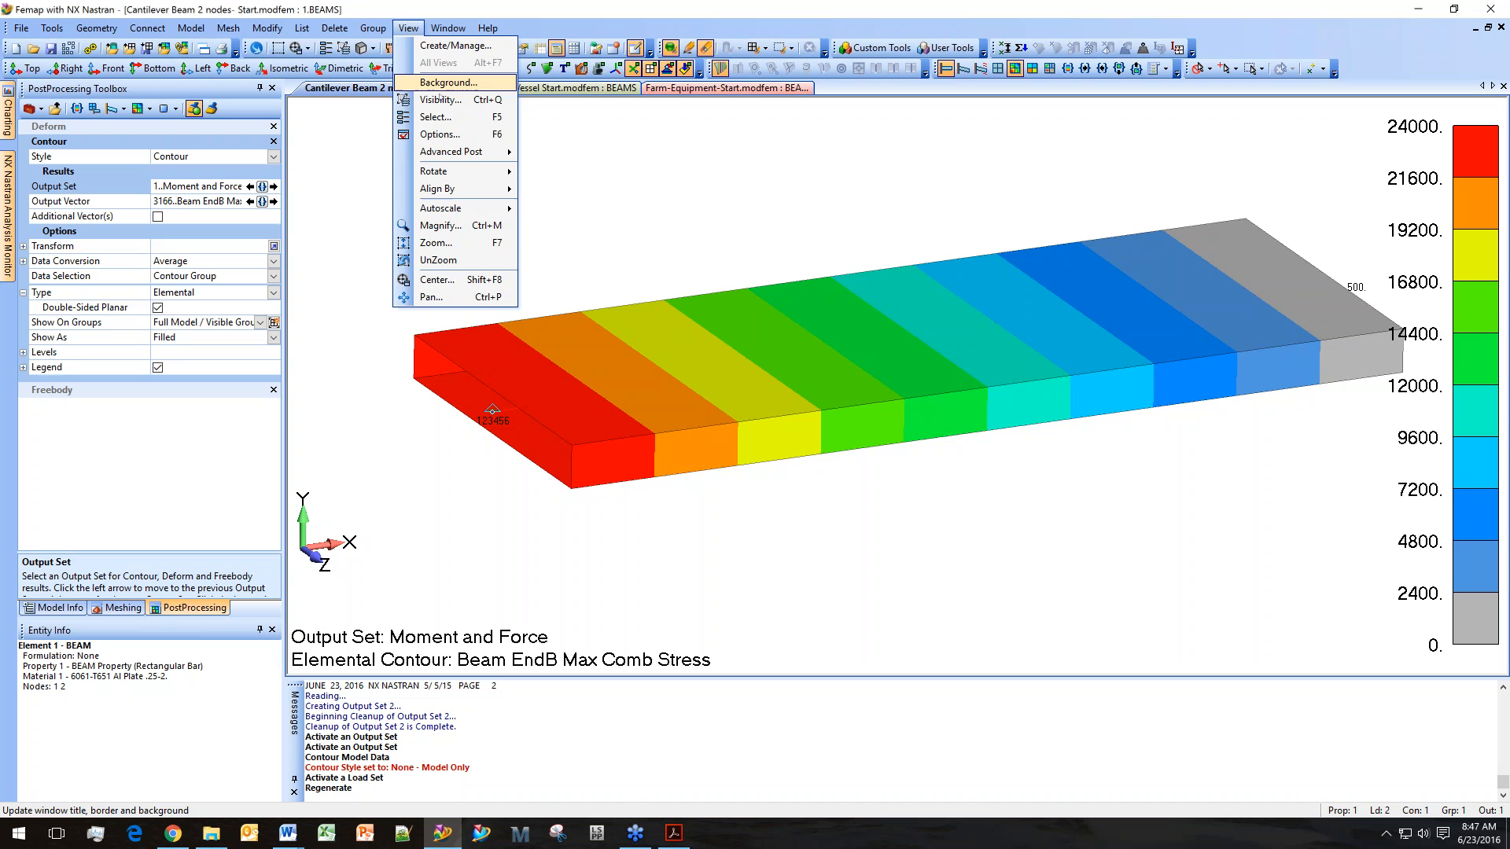
{"action": "mouse_move", "coordinate": [456, 151]}
{"action": "left_click", "coordinate": [589, 245]}
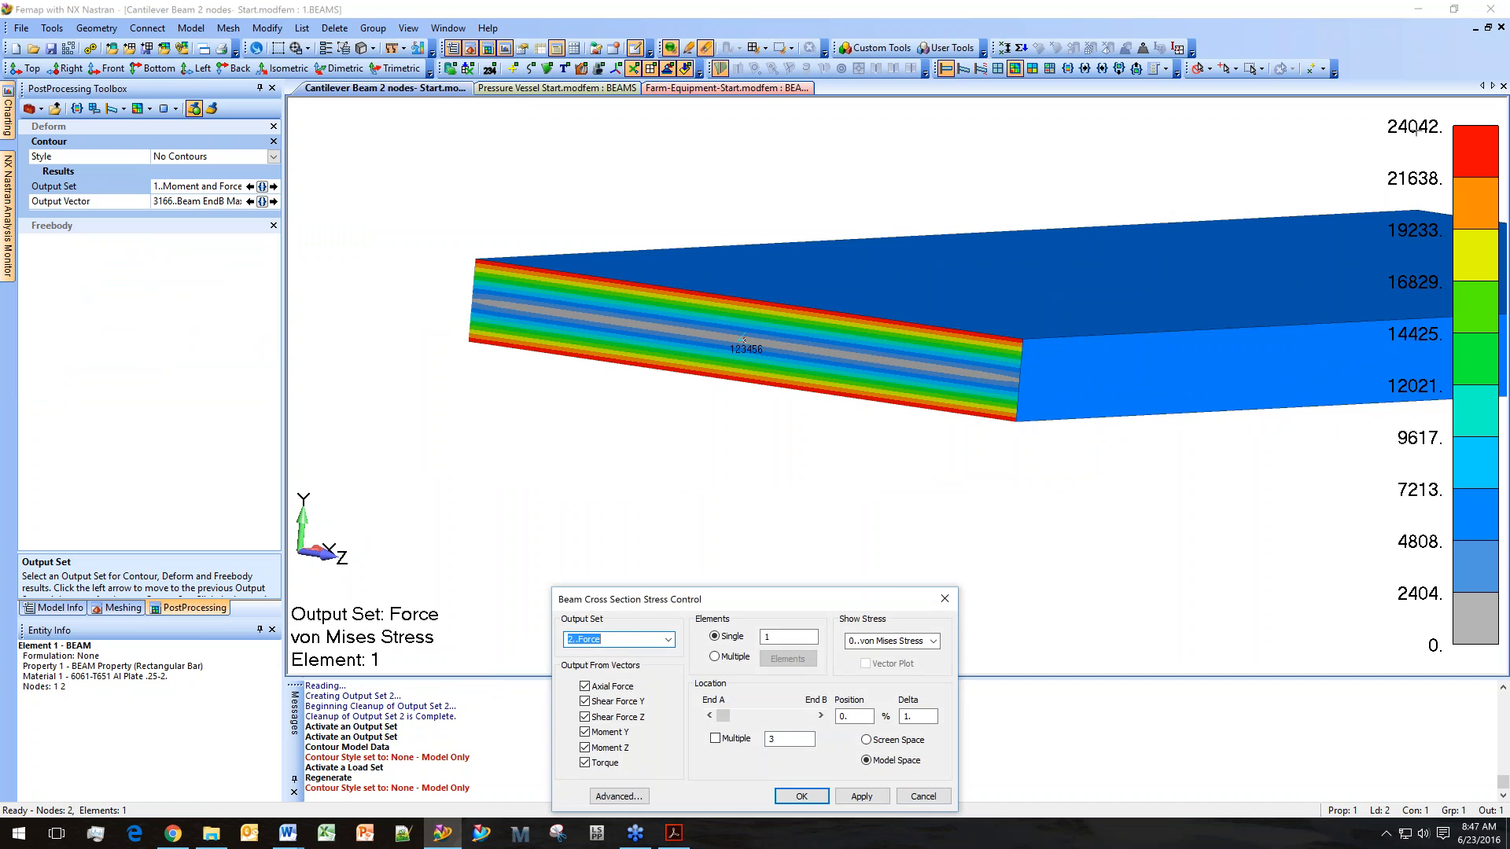
{"action": "left_click", "coordinate": [668, 640]}
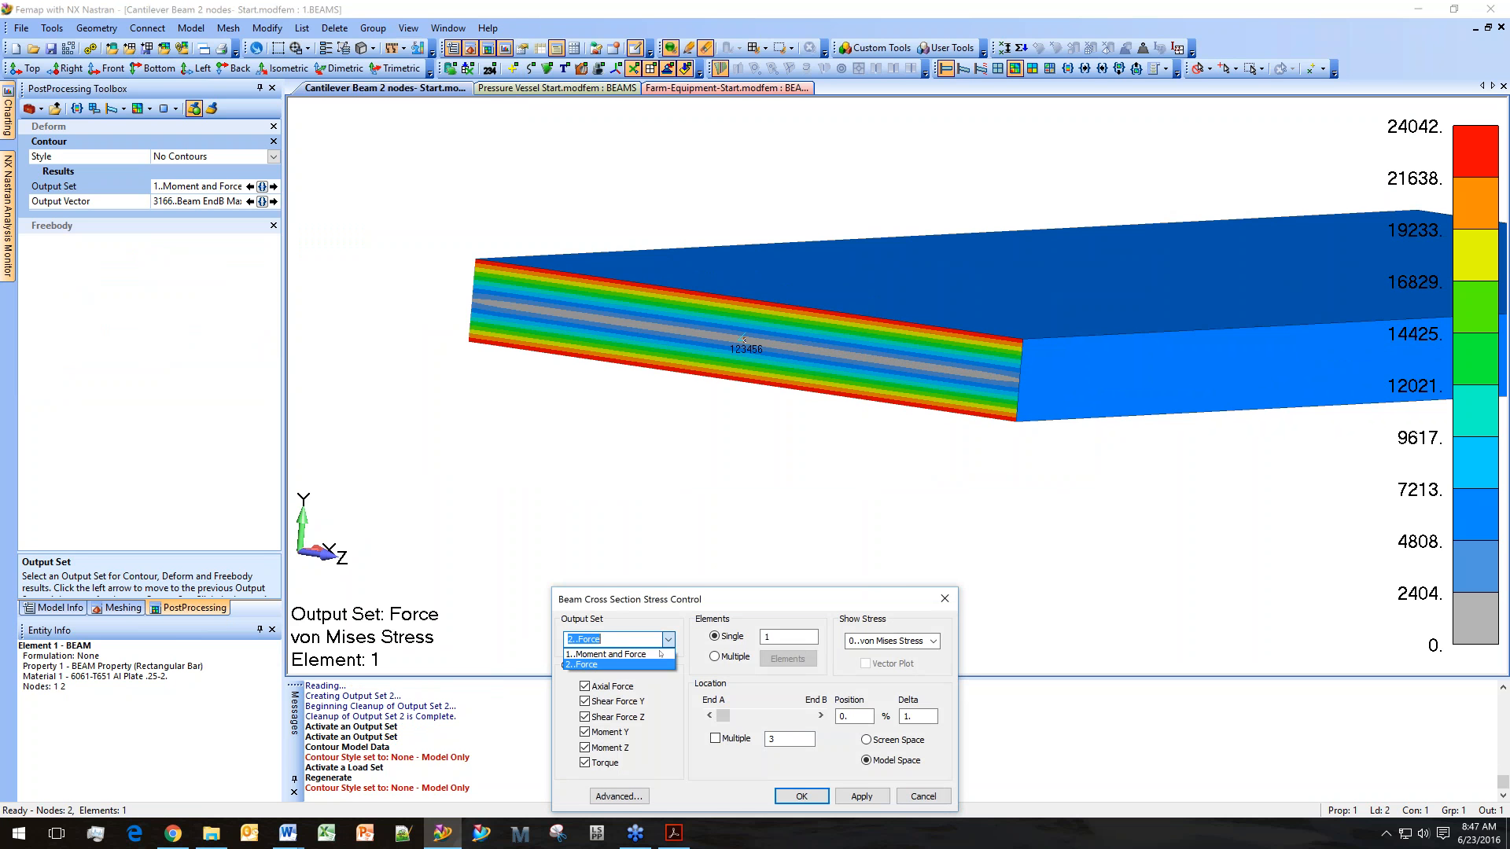
{"action": "left_click", "coordinate": [635, 654]}
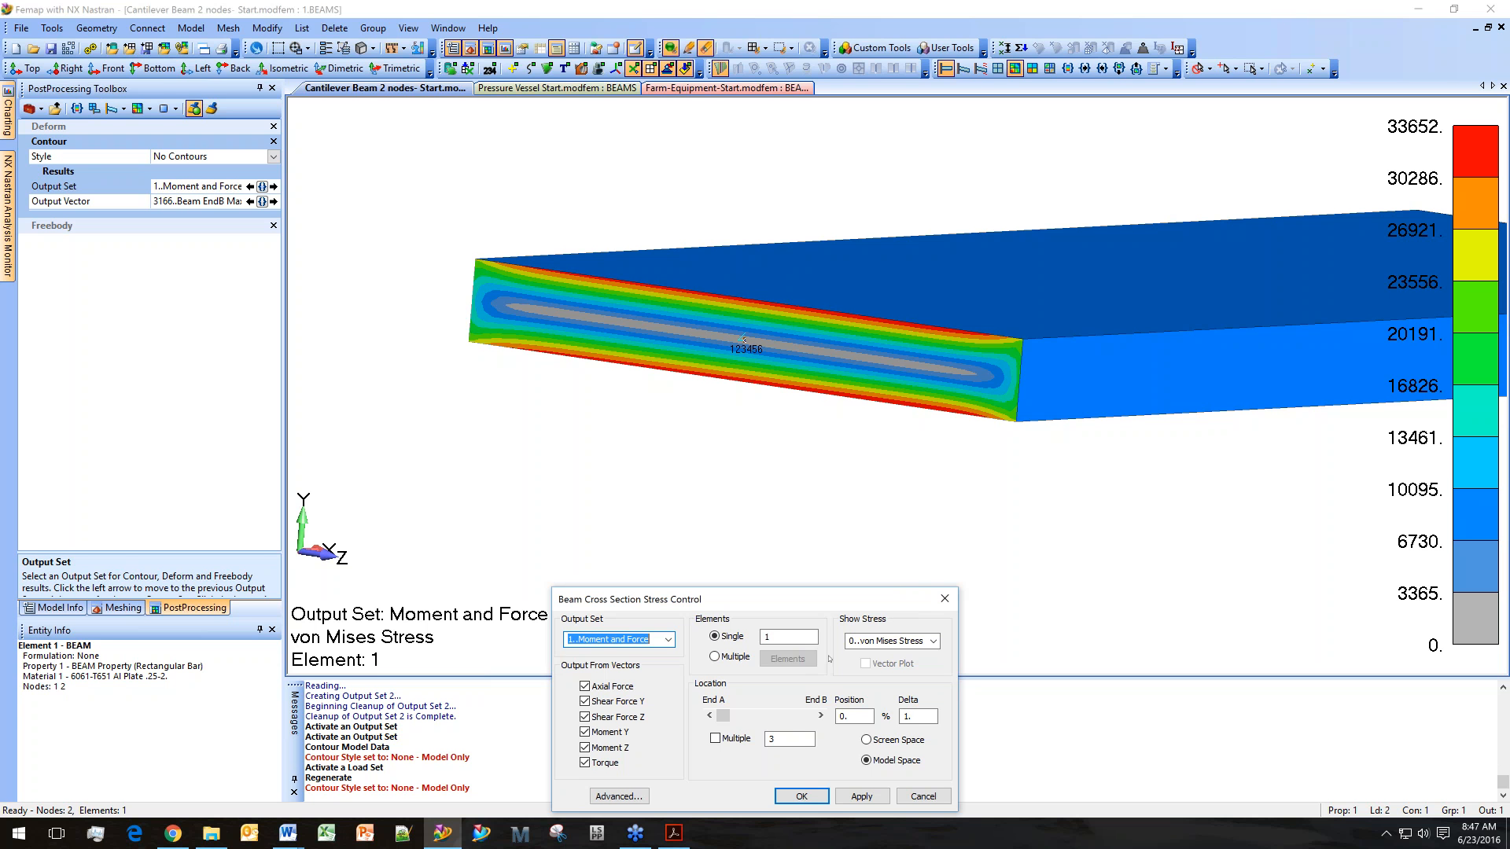
{"action": "left_click", "coordinate": [794, 802]}
Switch to the beams PDF document and read through its stress comparison and limitations pages.
{"action": "left_click", "coordinate": [674, 833]}
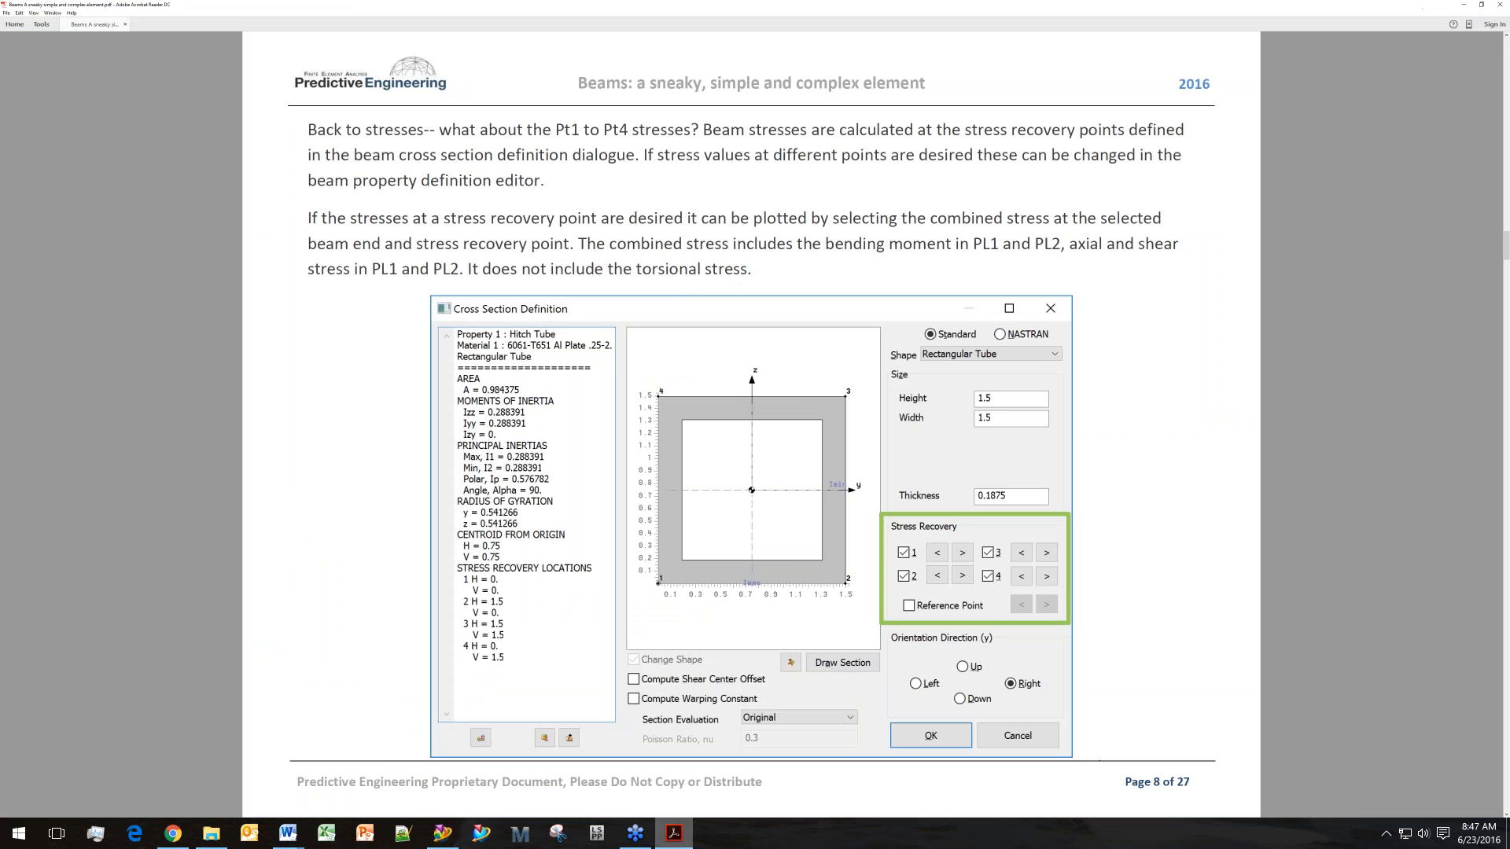
{"action": "scroll", "coordinate": [1266, 312], "scroll_direction": "down", "scroll_amount": 1}
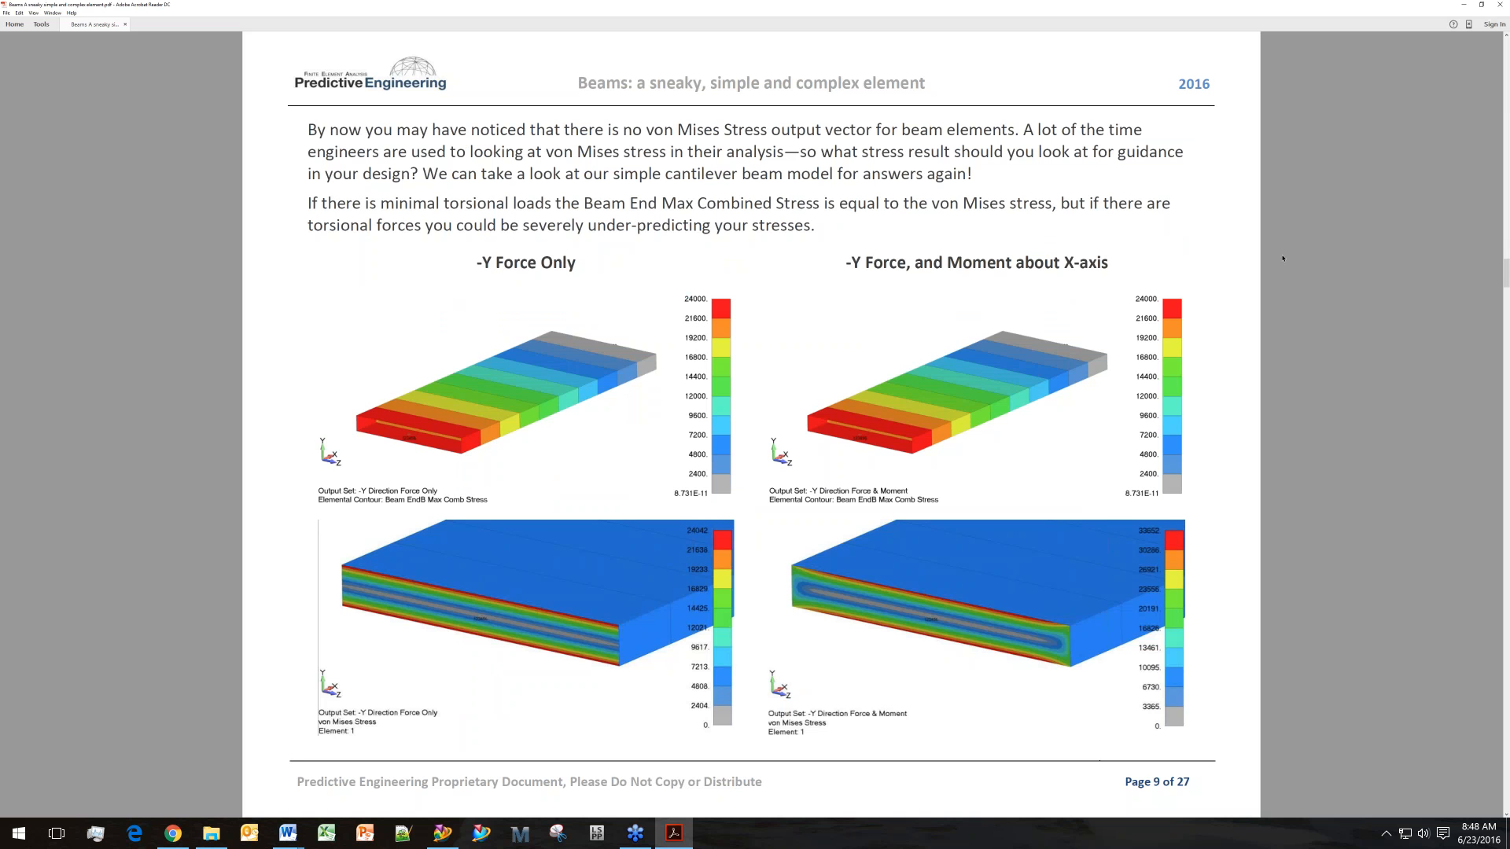
{"action": "scroll", "coordinate": [1283, 258], "scroll_direction": "down", "scroll_amount": 1}
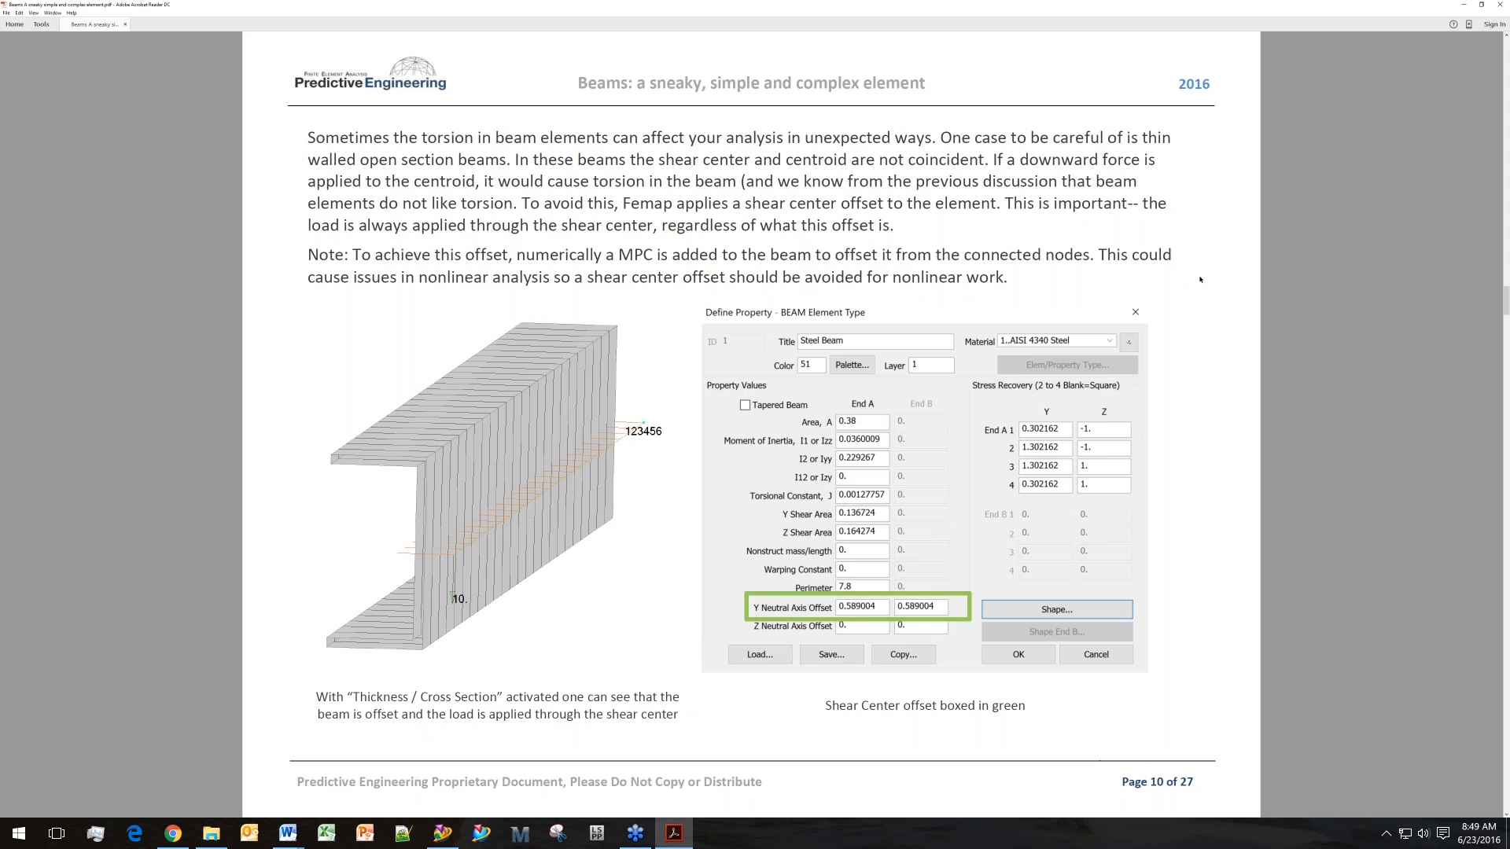
{"action": "key", "text": "Page_Down"}
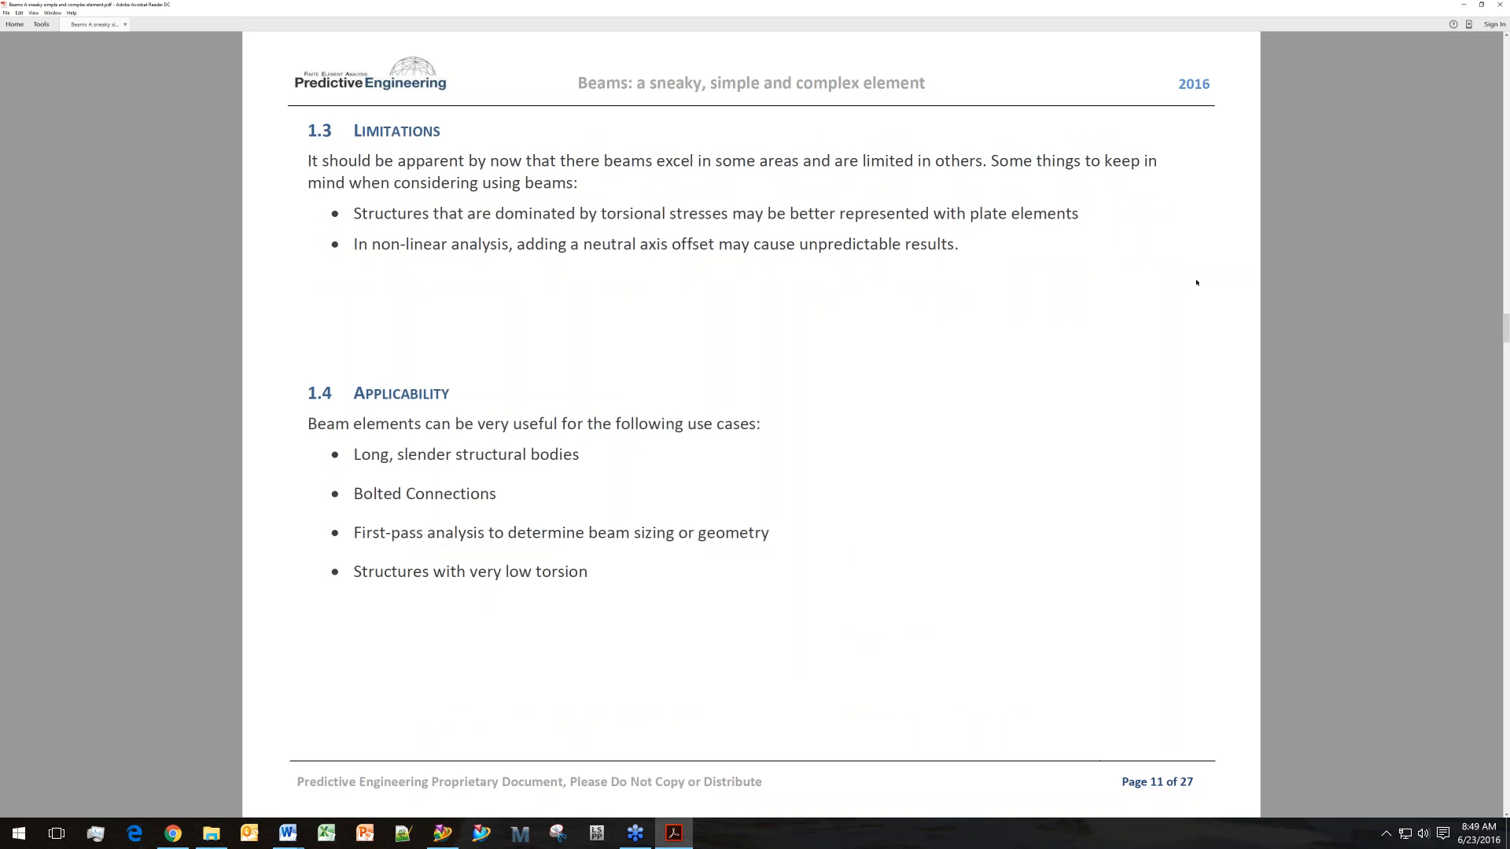
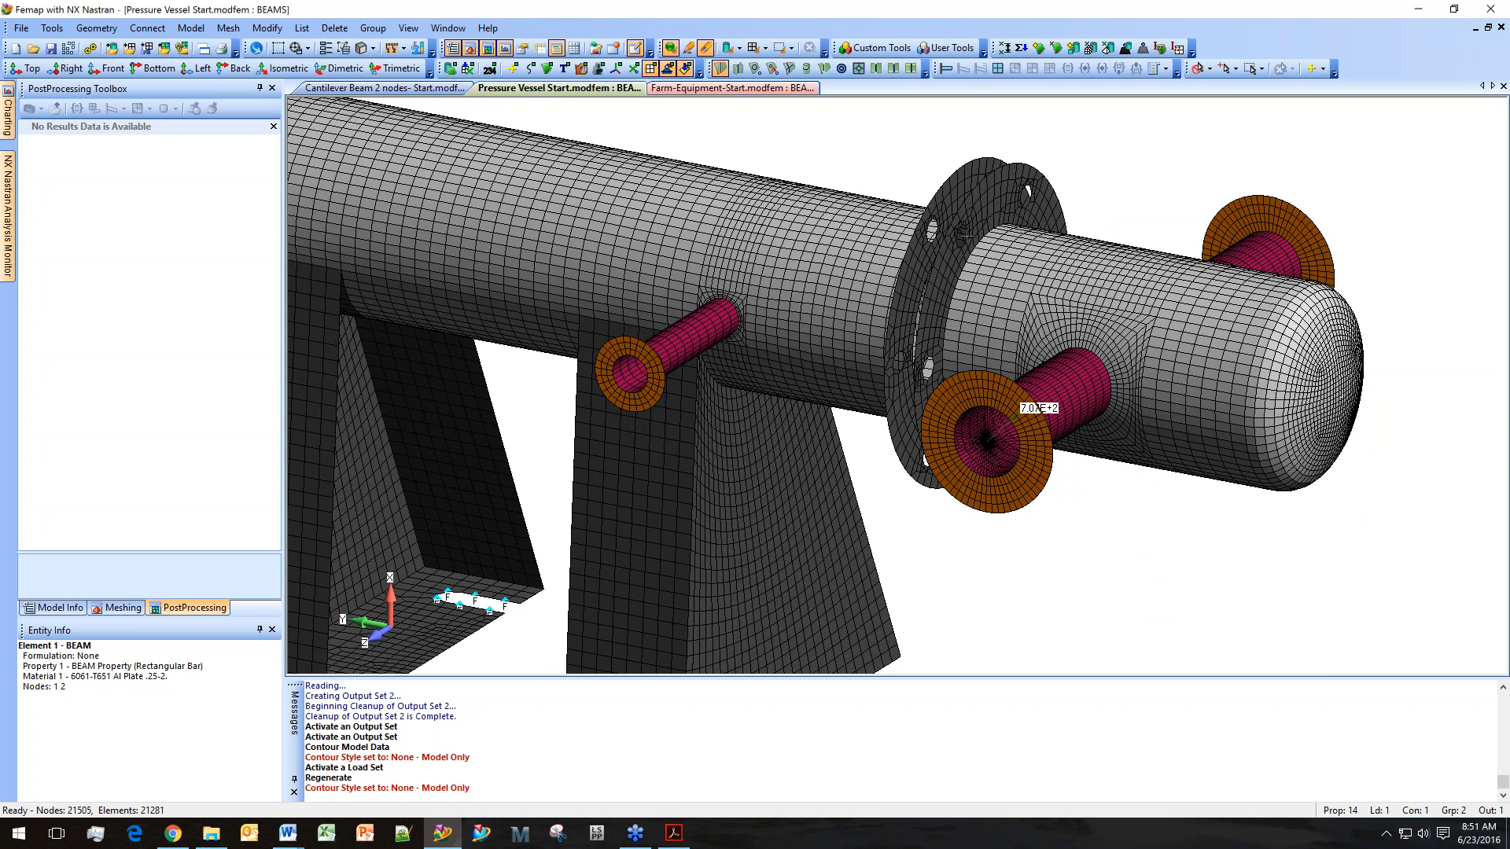
Run the Hole To Hole Fastener custom tool and pick the two curves at the bottom of a flange bolt hole.
{"action": "scroll", "coordinate": [964, 235], "scroll_direction": "up", "scroll_amount": 4}
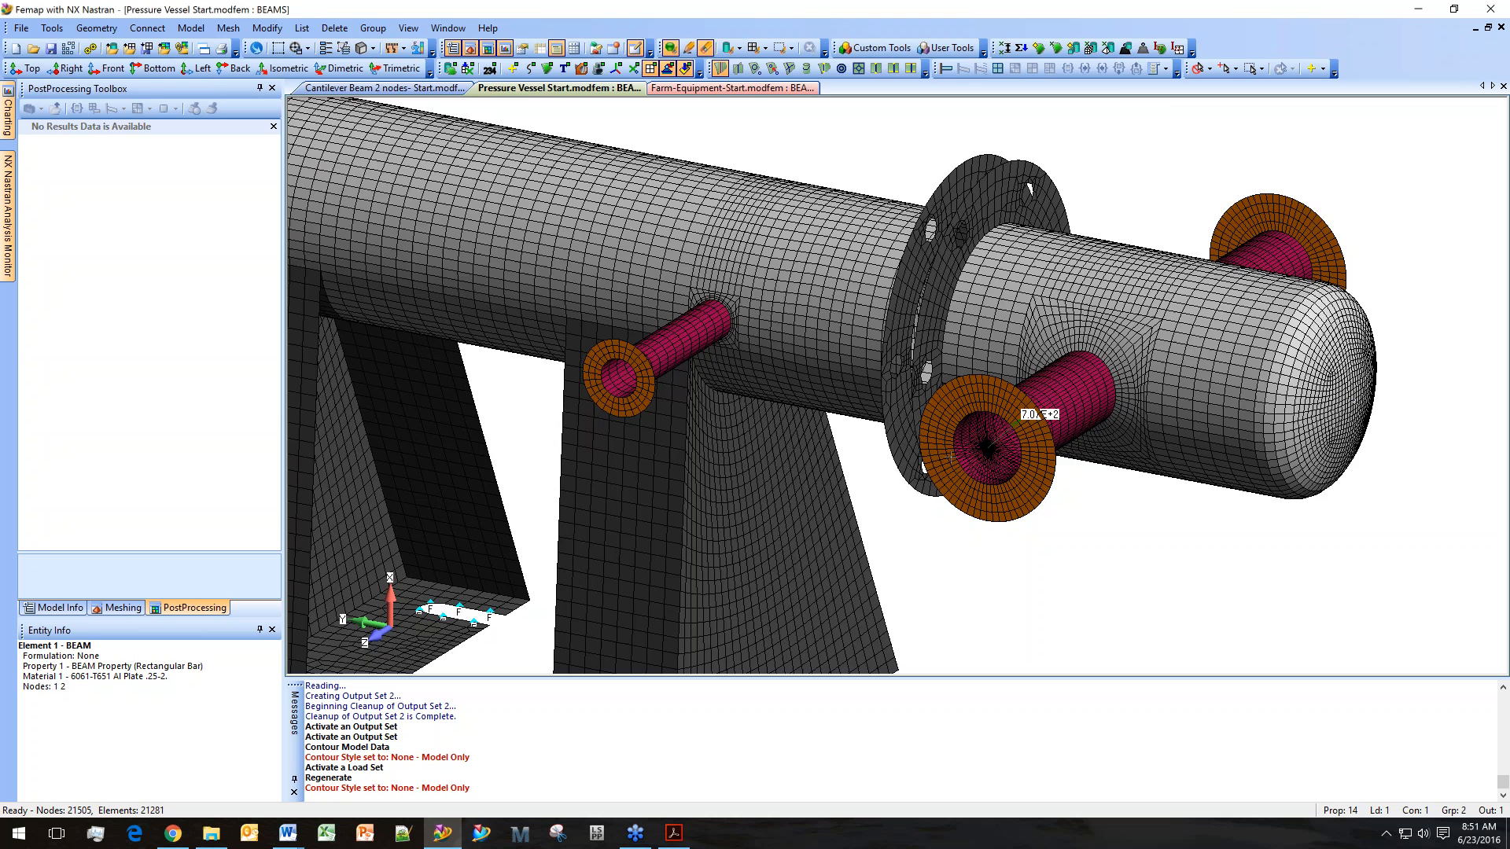
{"action": "middle_click_drag", "start_coordinate": [931, 216], "coordinate": [949, 334], "text": "ctrl"}
{"action": "scroll", "coordinate": [969, 371], "scroll_direction": "up", "scroll_amount": 2}
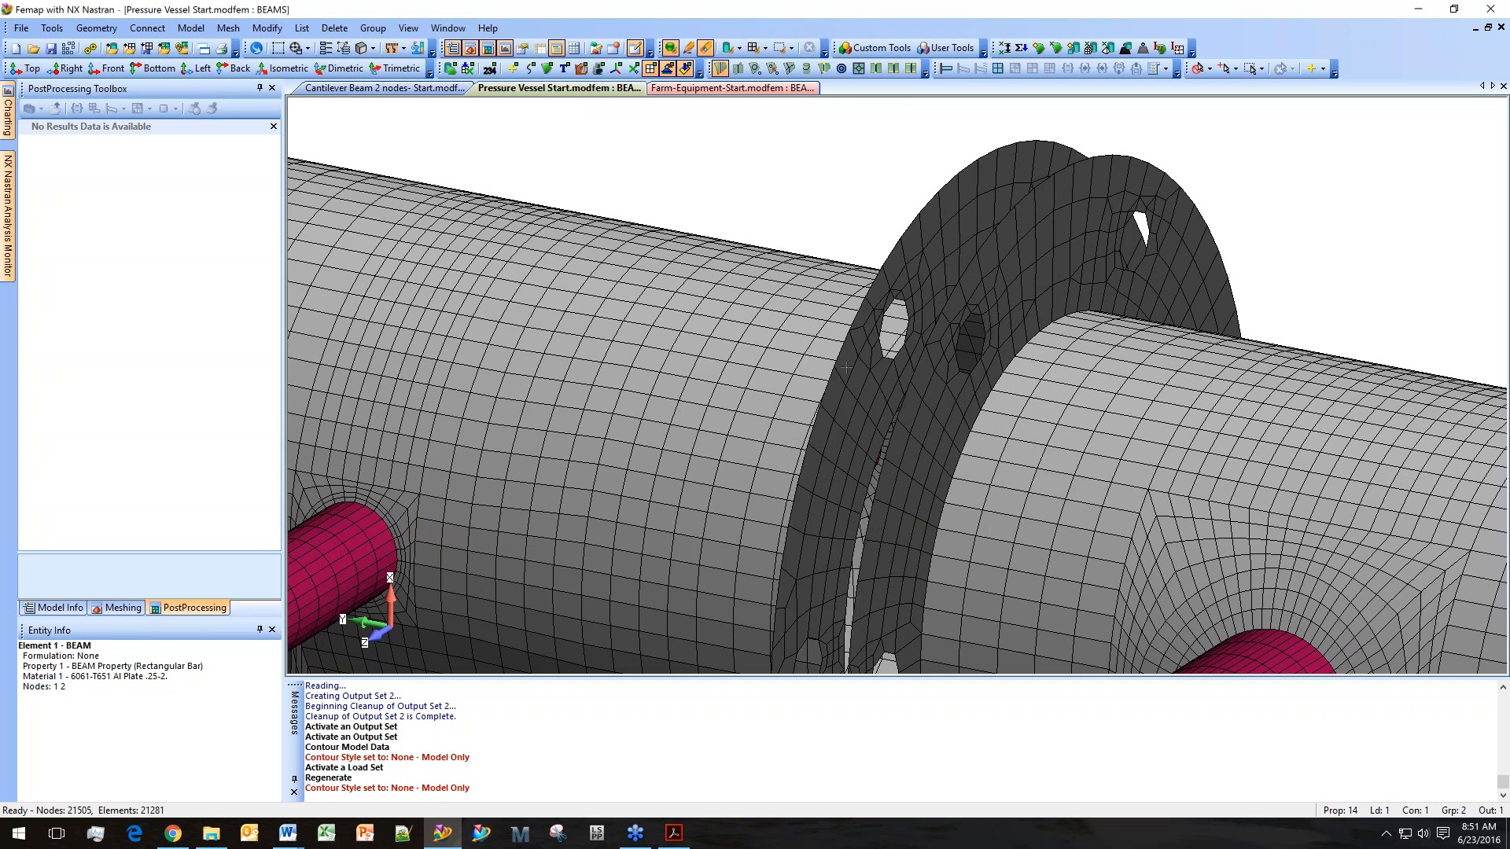
{"action": "scroll", "coordinate": [838, 424], "scroll_direction": "down", "scroll_amount": 3}
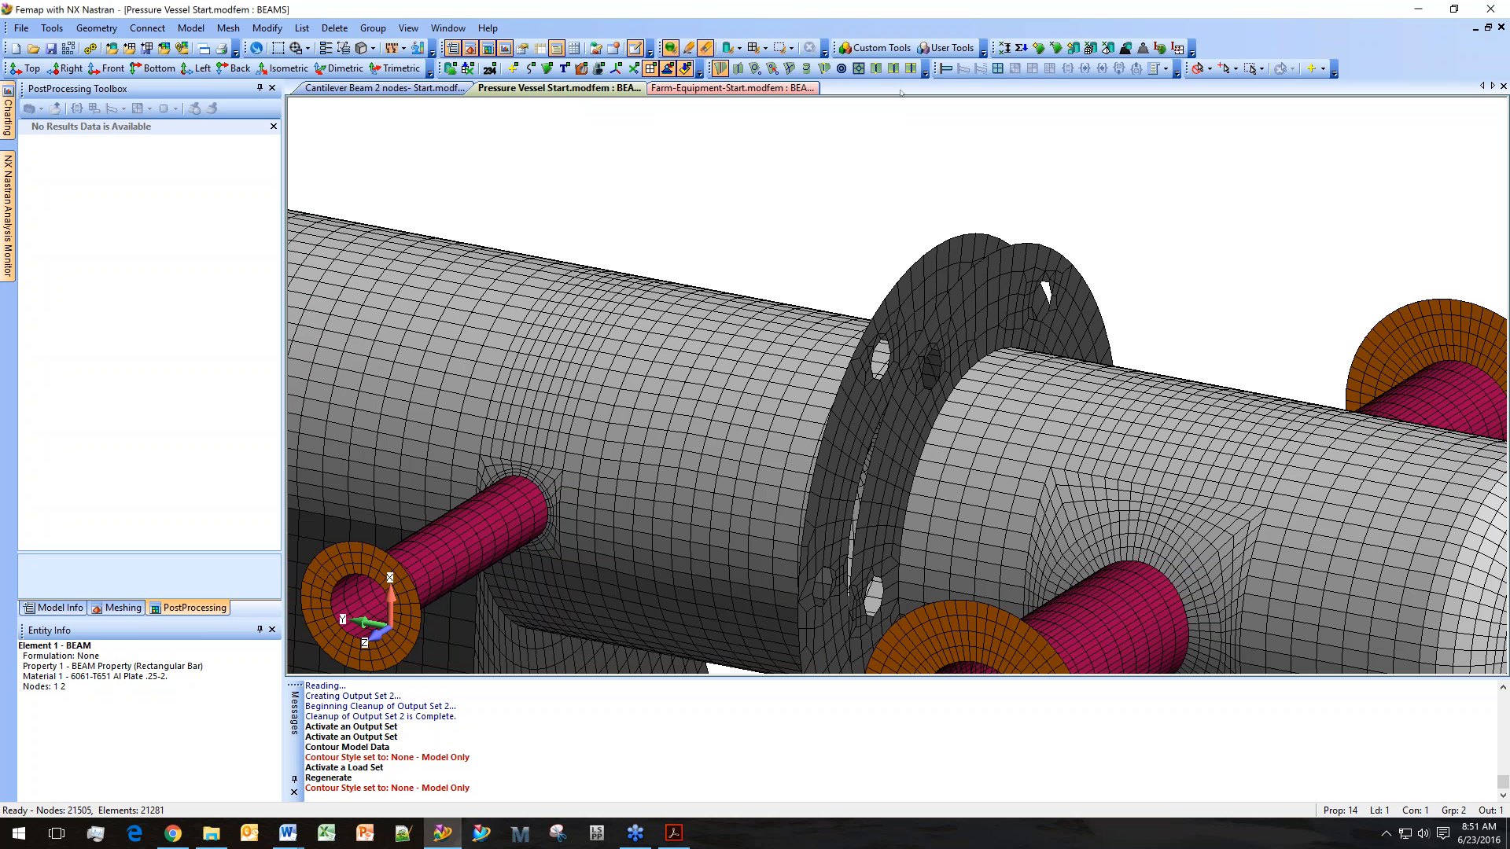
{"action": "left_click", "coordinate": [880, 48]}
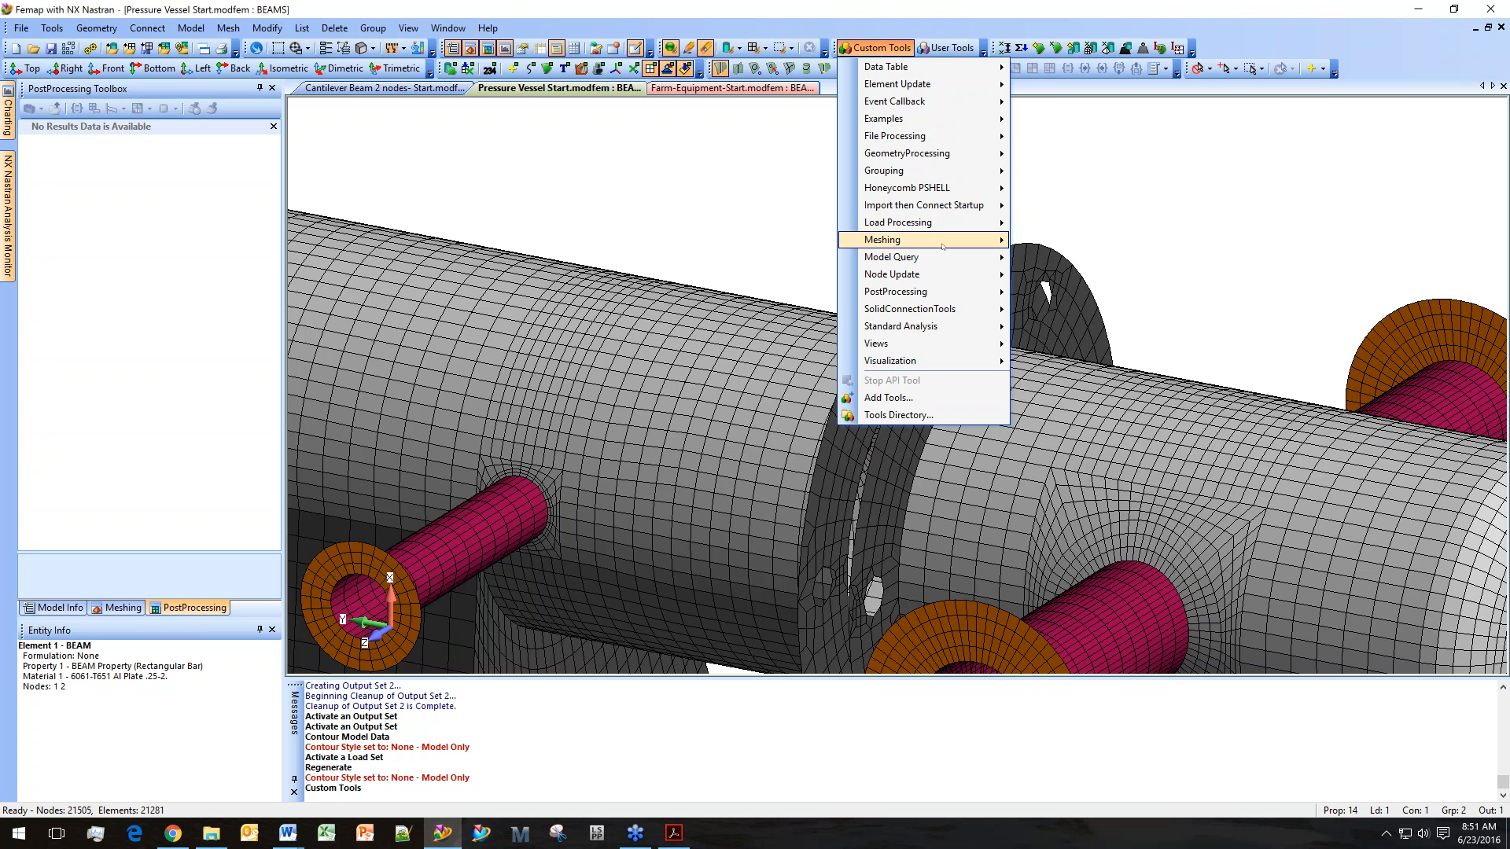
{"action": "mouse_move", "coordinate": [943, 245]}
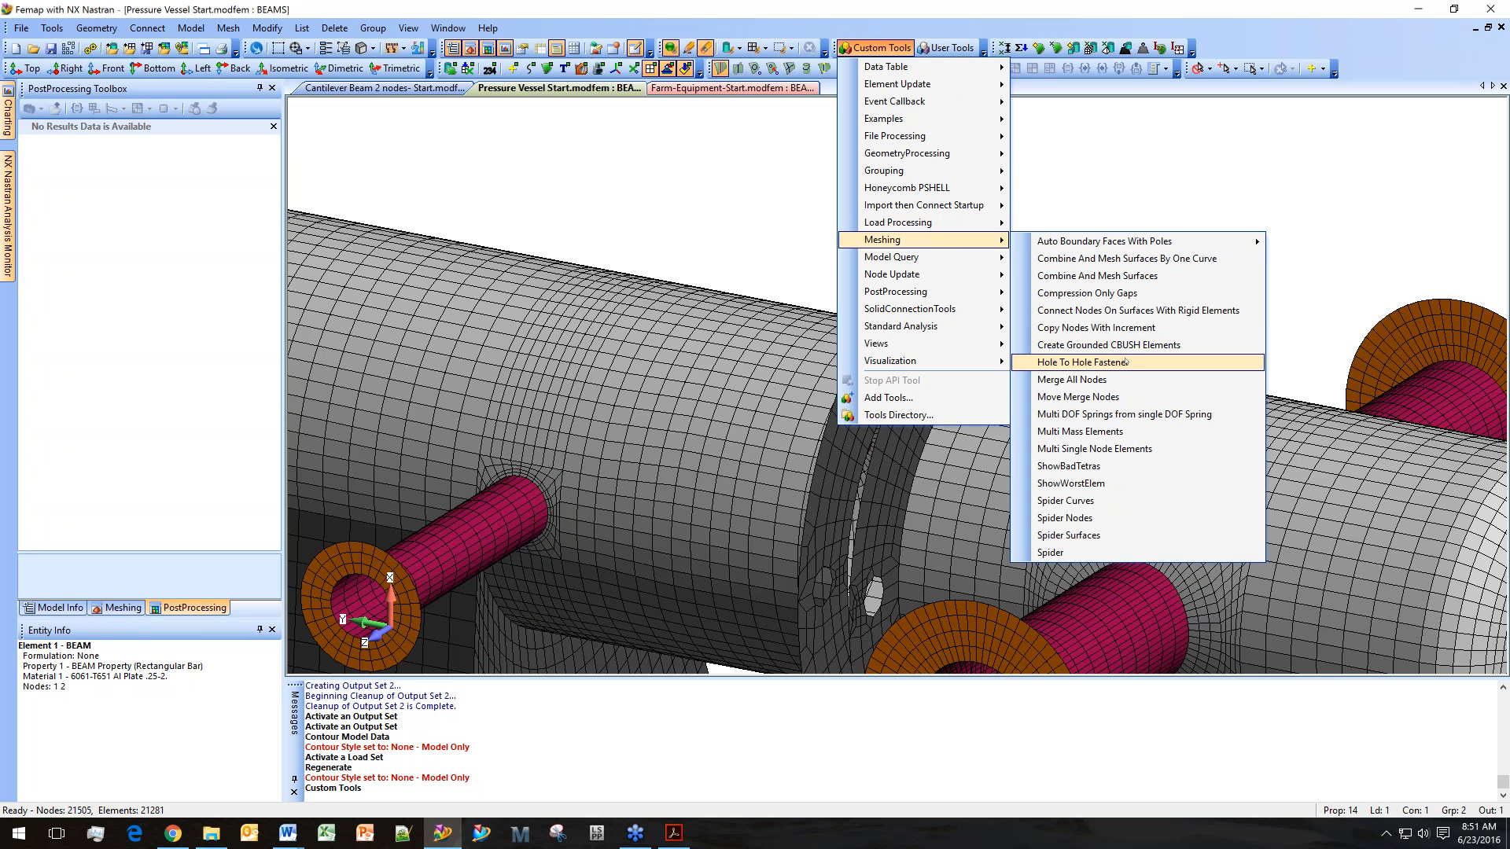
{"action": "left_click", "coordinate": [1126, 362]}
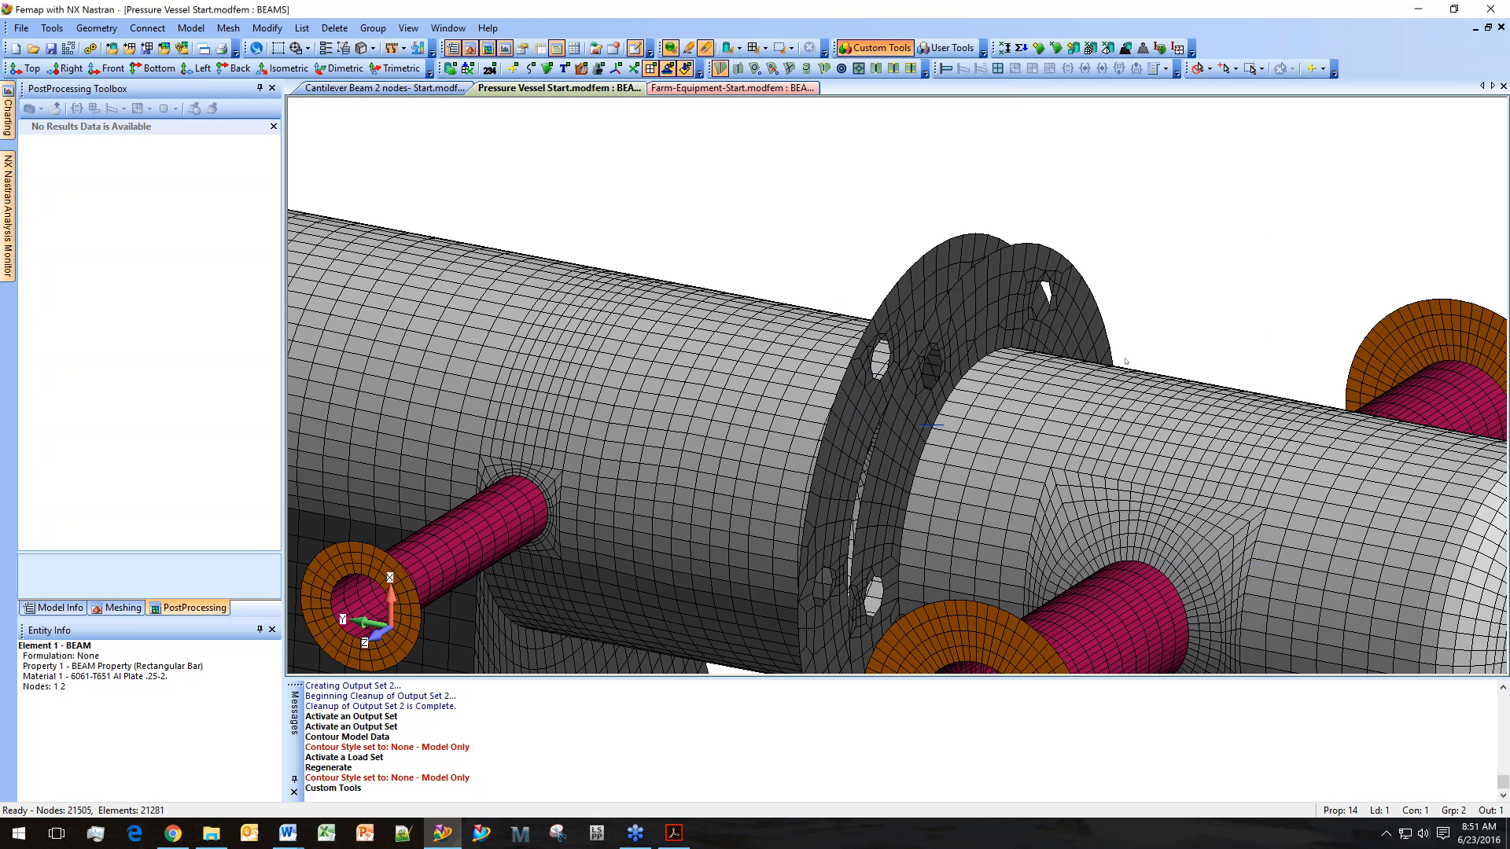
{"action": "left_click_drag", "start_coordinate": [673, 733], "coordinate": [689, 691]}
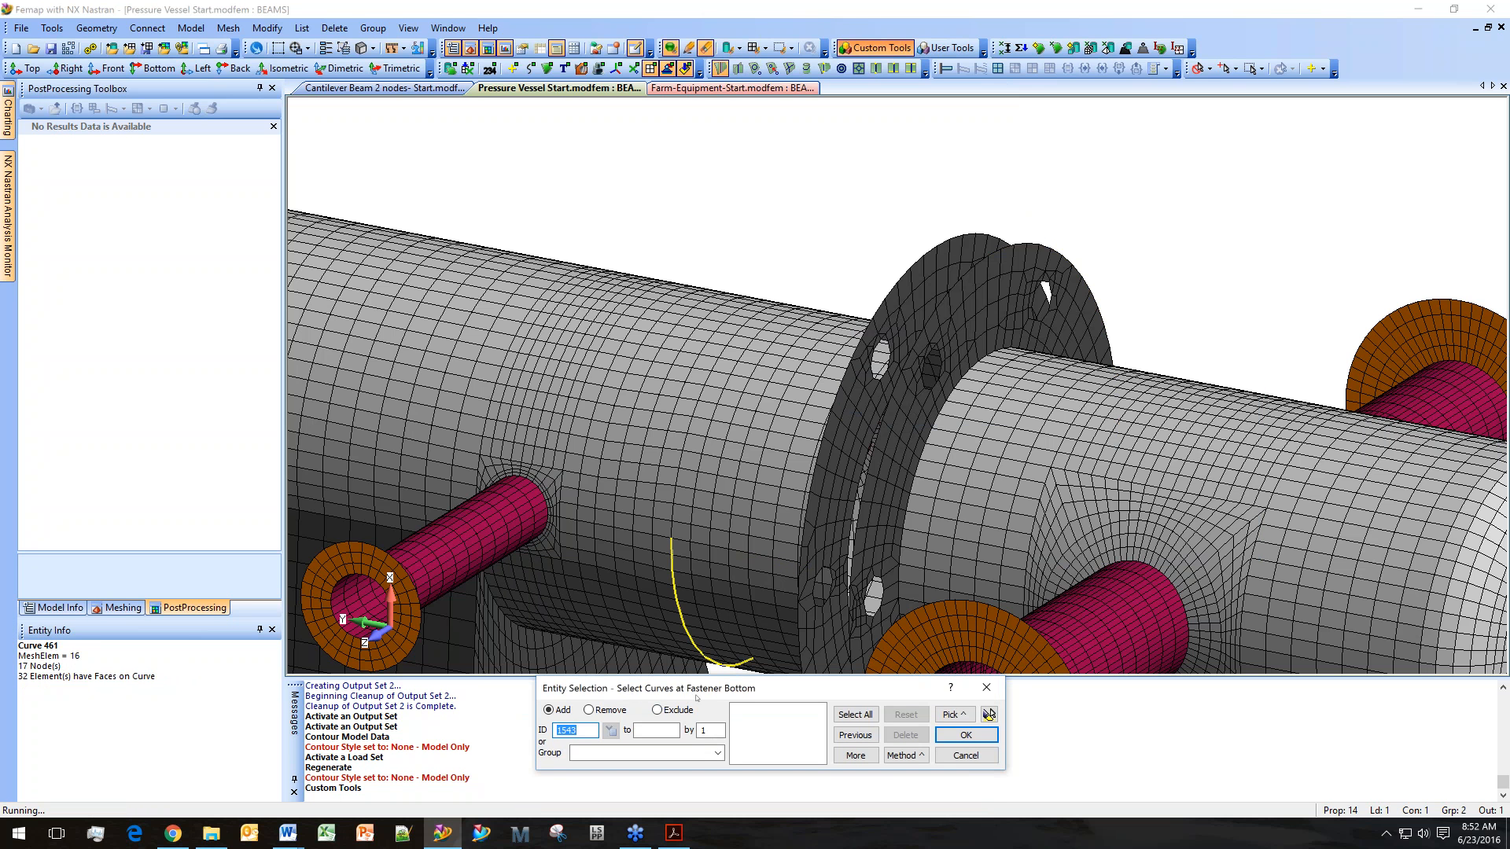
{"action": "scroll", "coordinate": [877, 361], "scroll_direction": "up", "scroll_amount": 3}
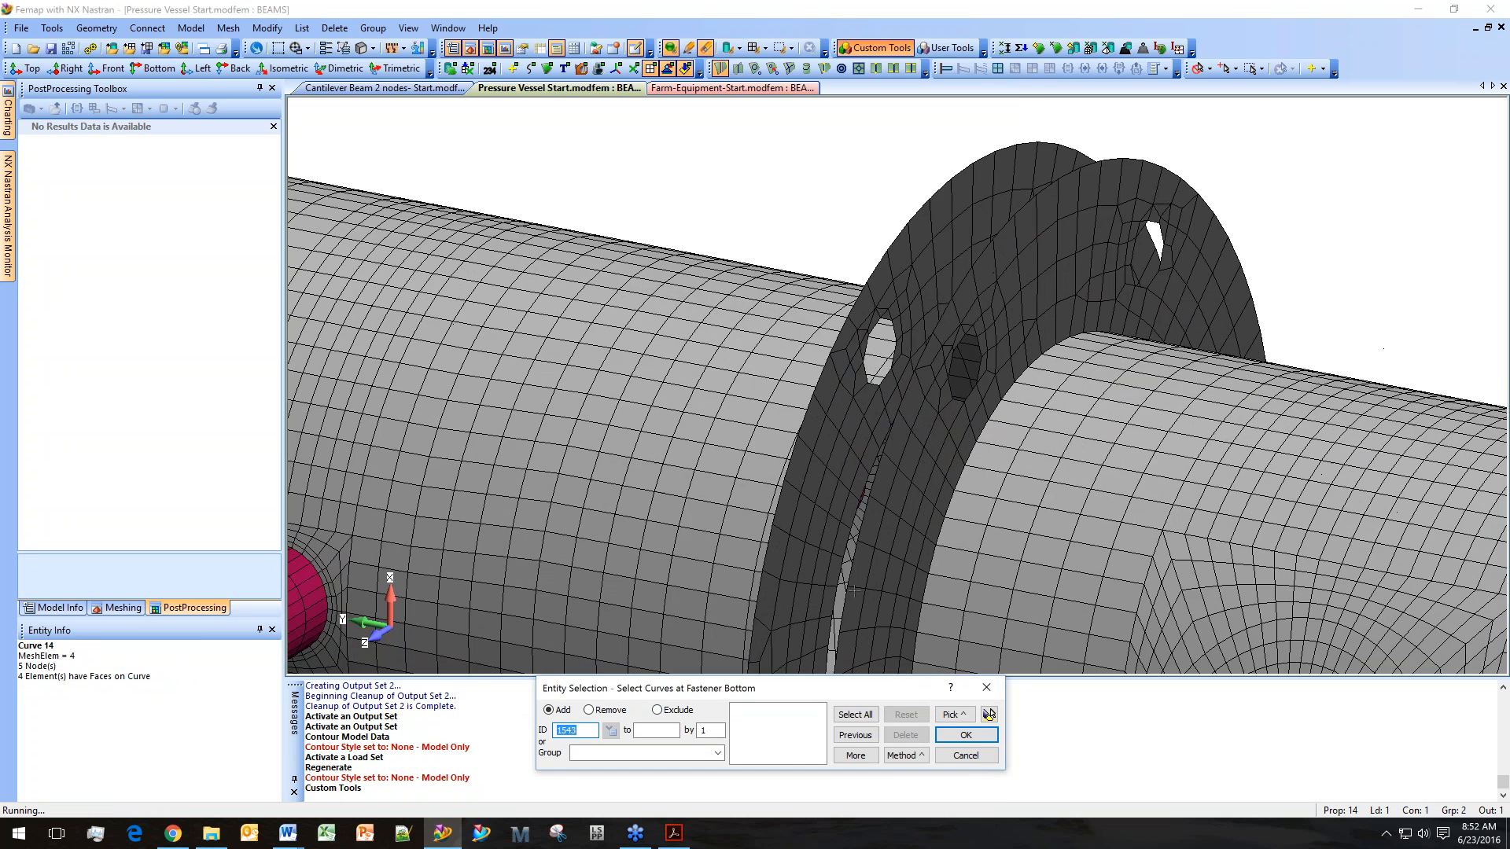
{"action": "left_click", "coordinate": [871, 368]}
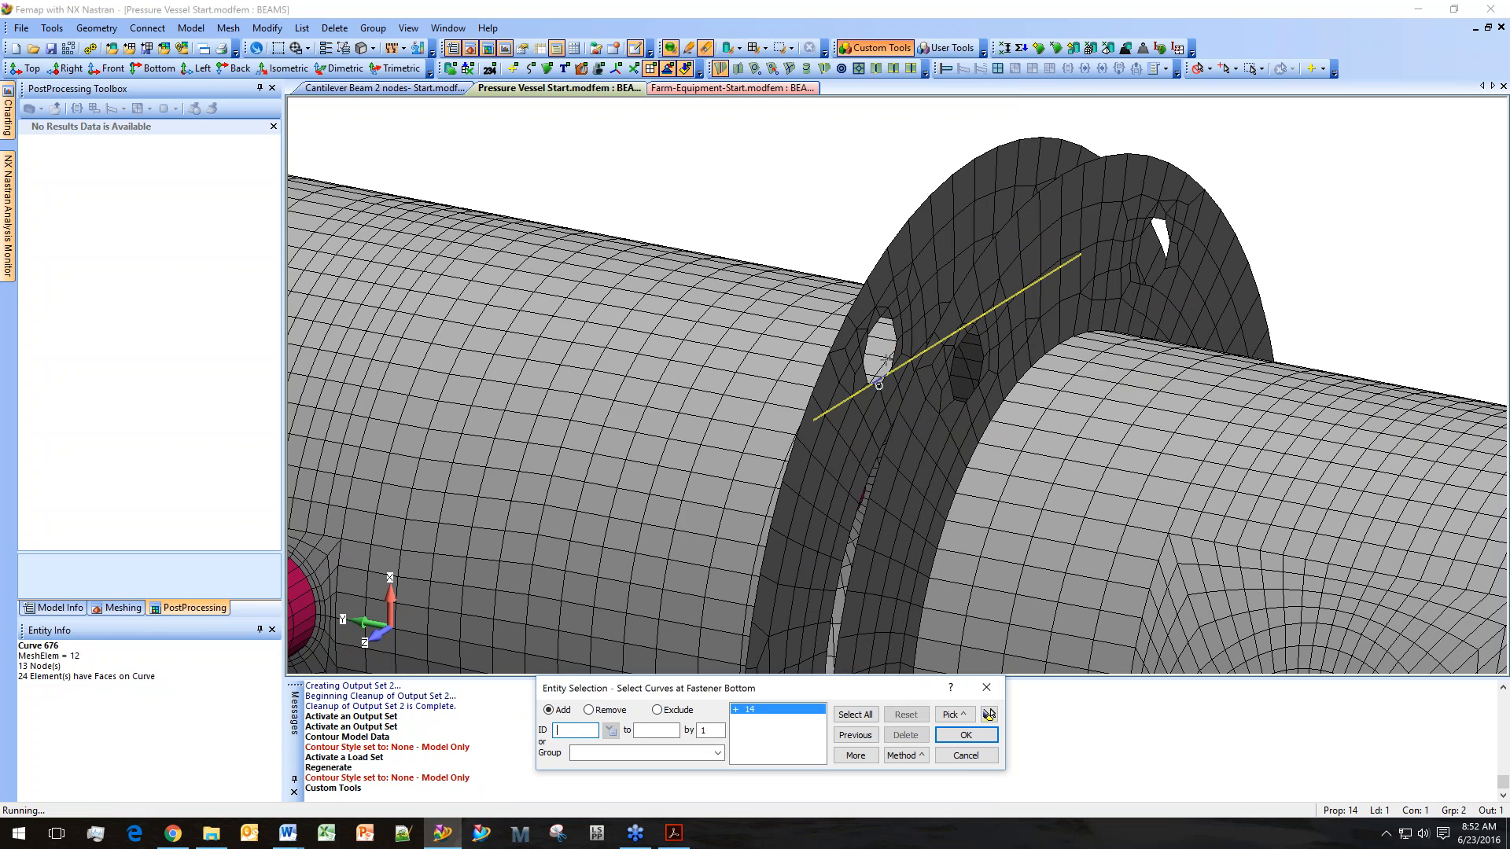
{"action": "left_click", "coordinate": [889, 326]}
{"action": "left_click", "coordinate": [989, 714]}
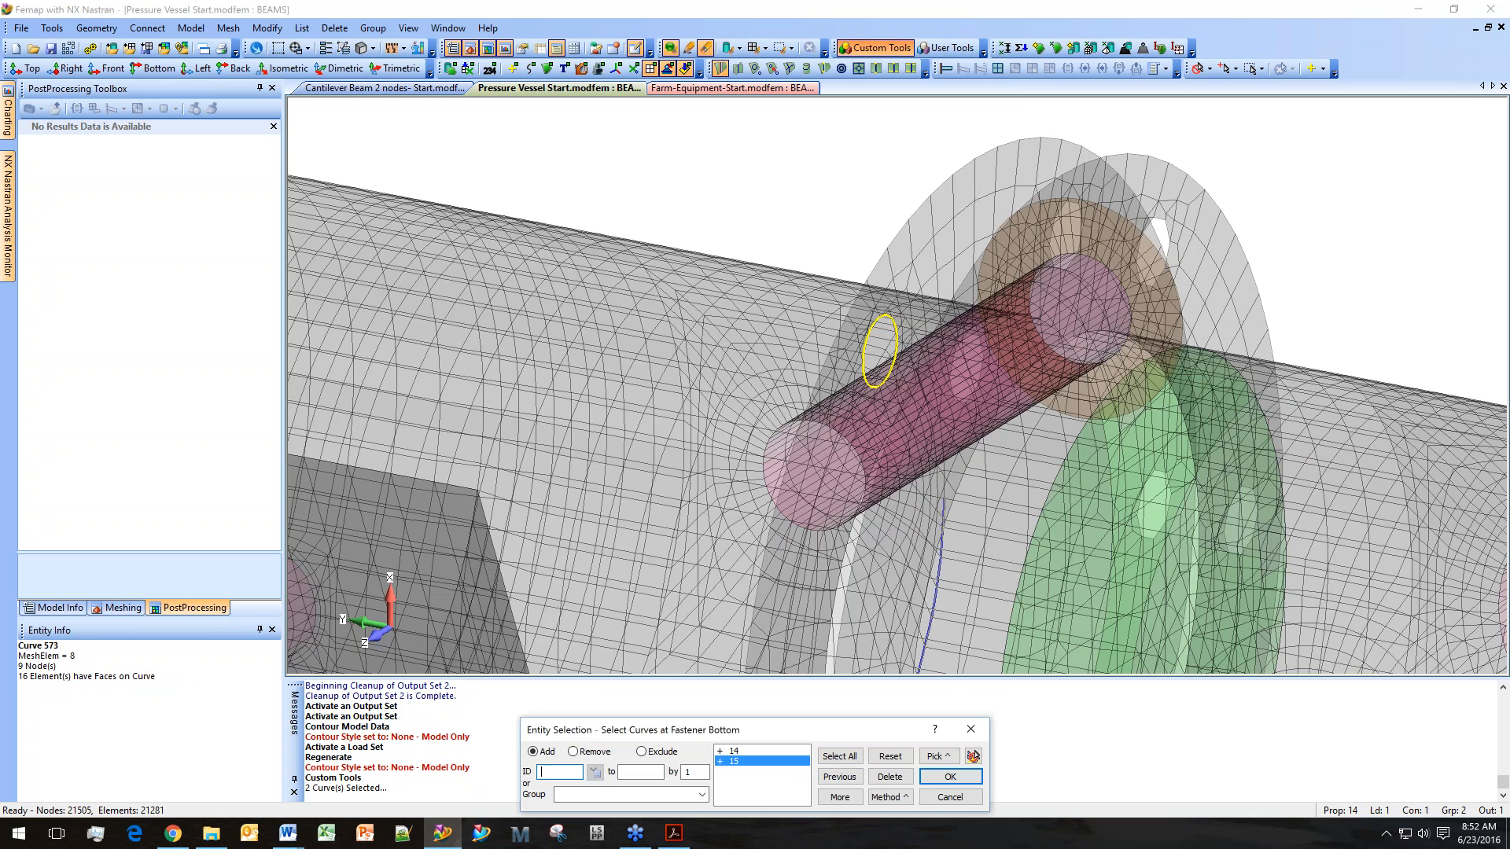
{"action": "left_click", "coordinate": [950, 776]}
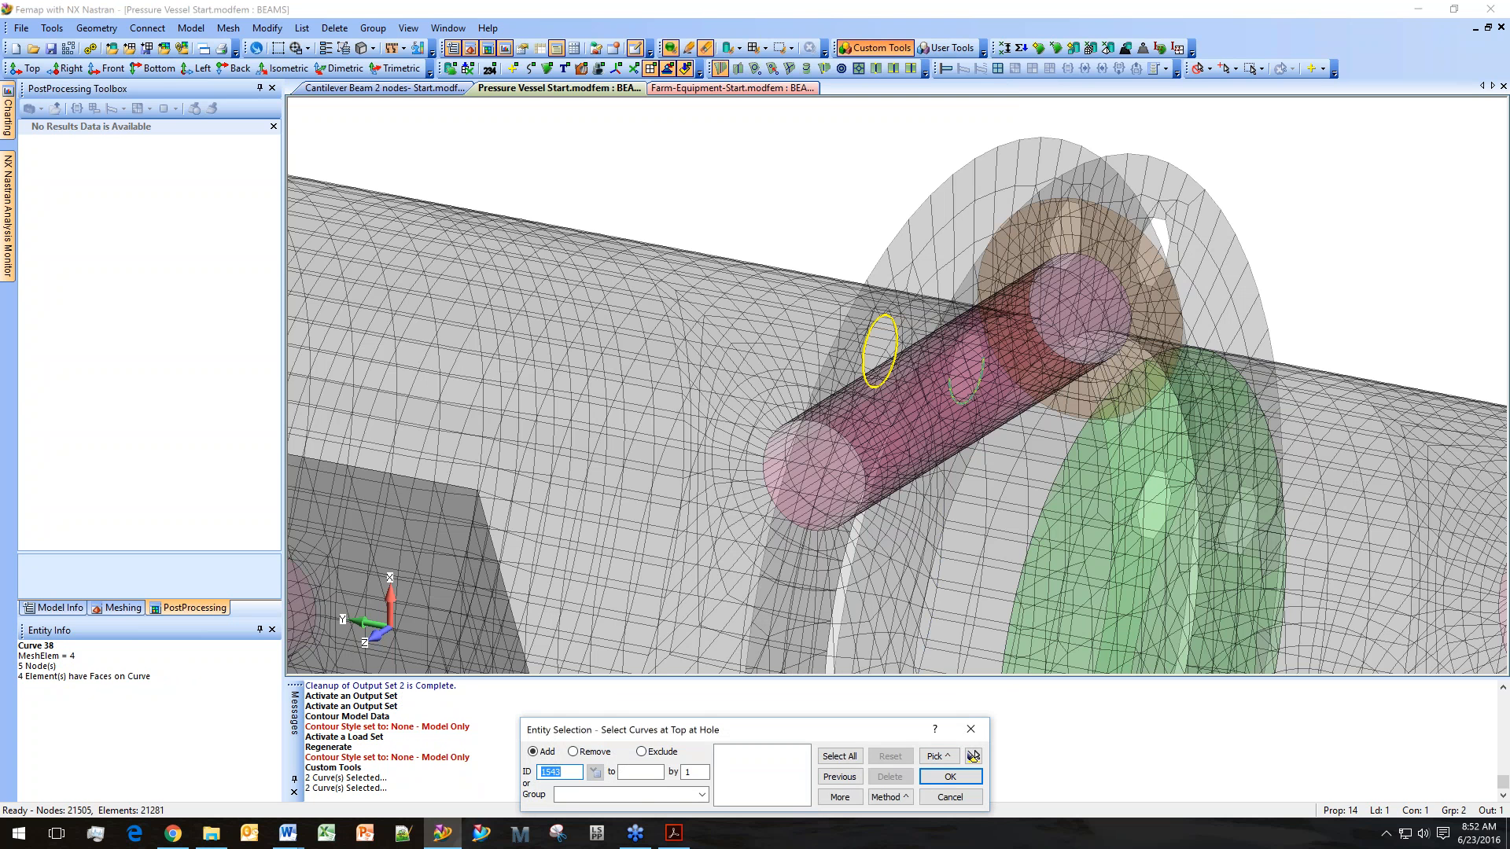
Pick the two curves at the top of the hole to create the fastener, then exit the tool at the next prompt.
{"action": "left_click", "coordinate": [965, 402]}
{"action": "left_click", "coordinate": [966, 334]}
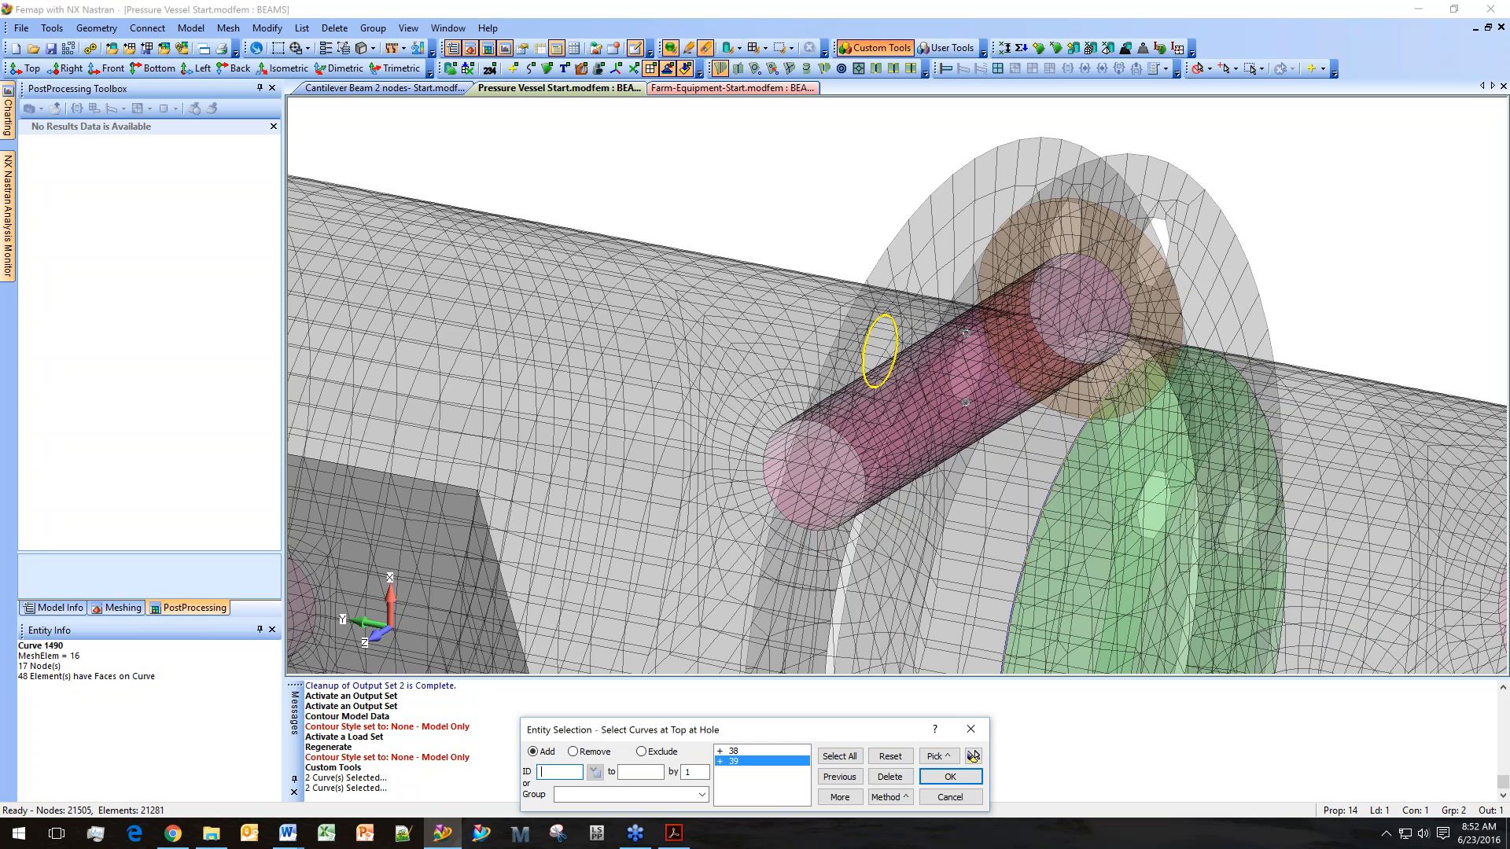
{"action": "left_click", "coordinate": [943, 779]}
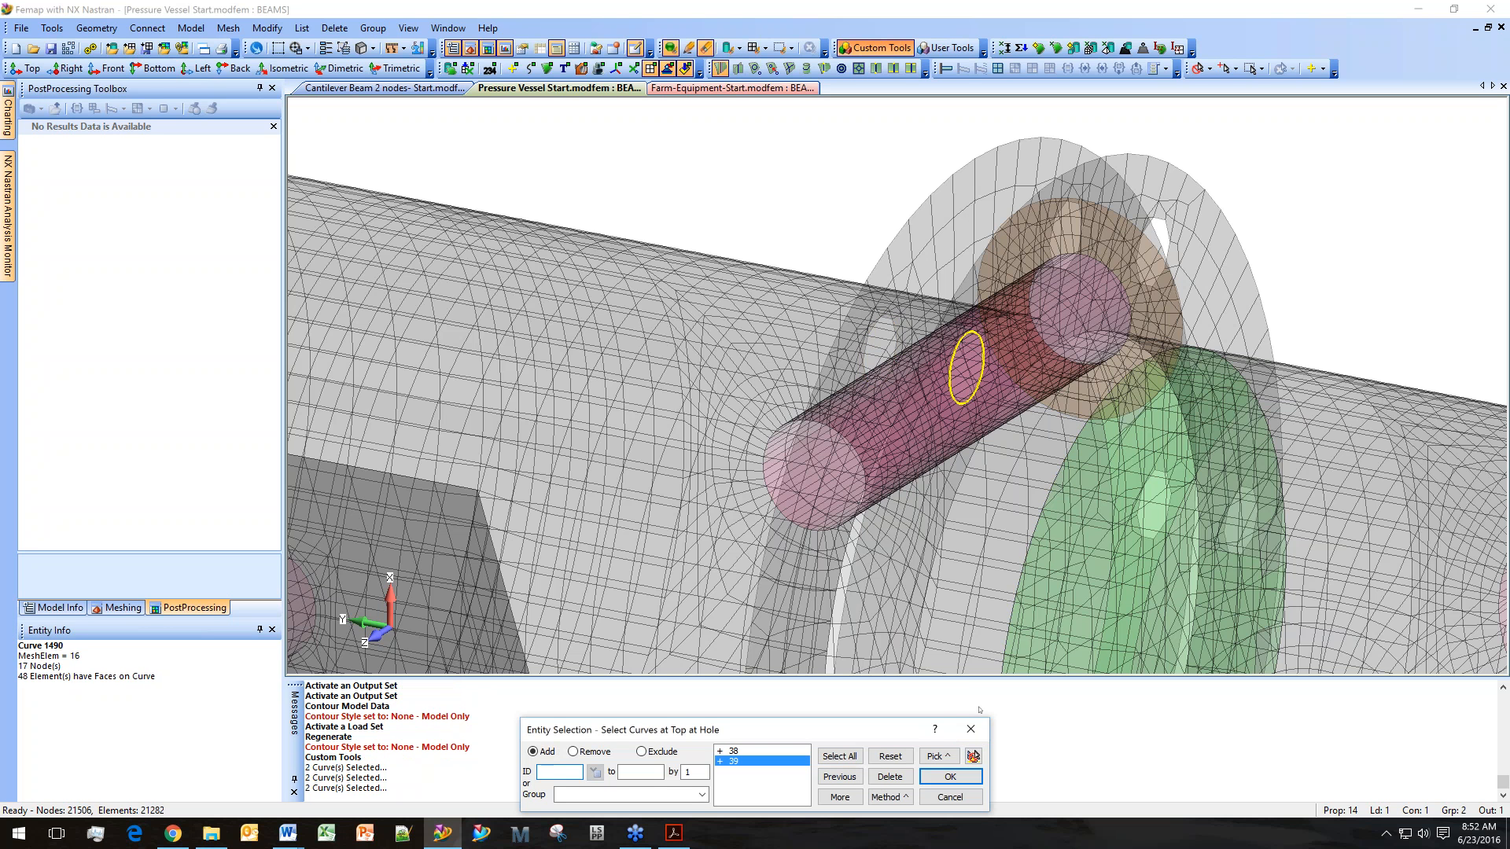
{"action": "left_click", "coordinate": [936, 778]}
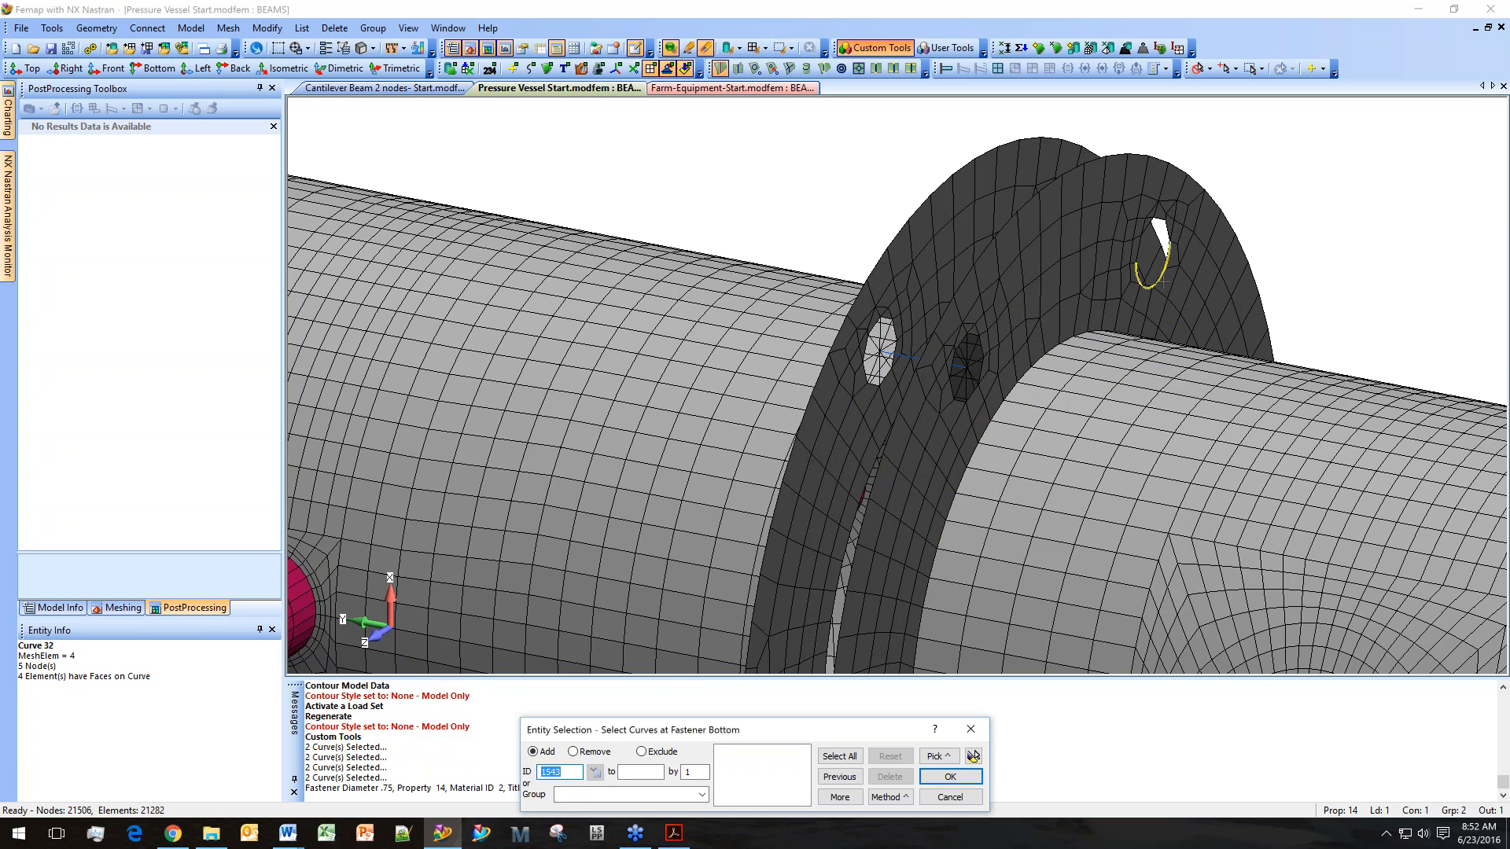
{"action": "left_click", "coordinate": [1162, 238]}
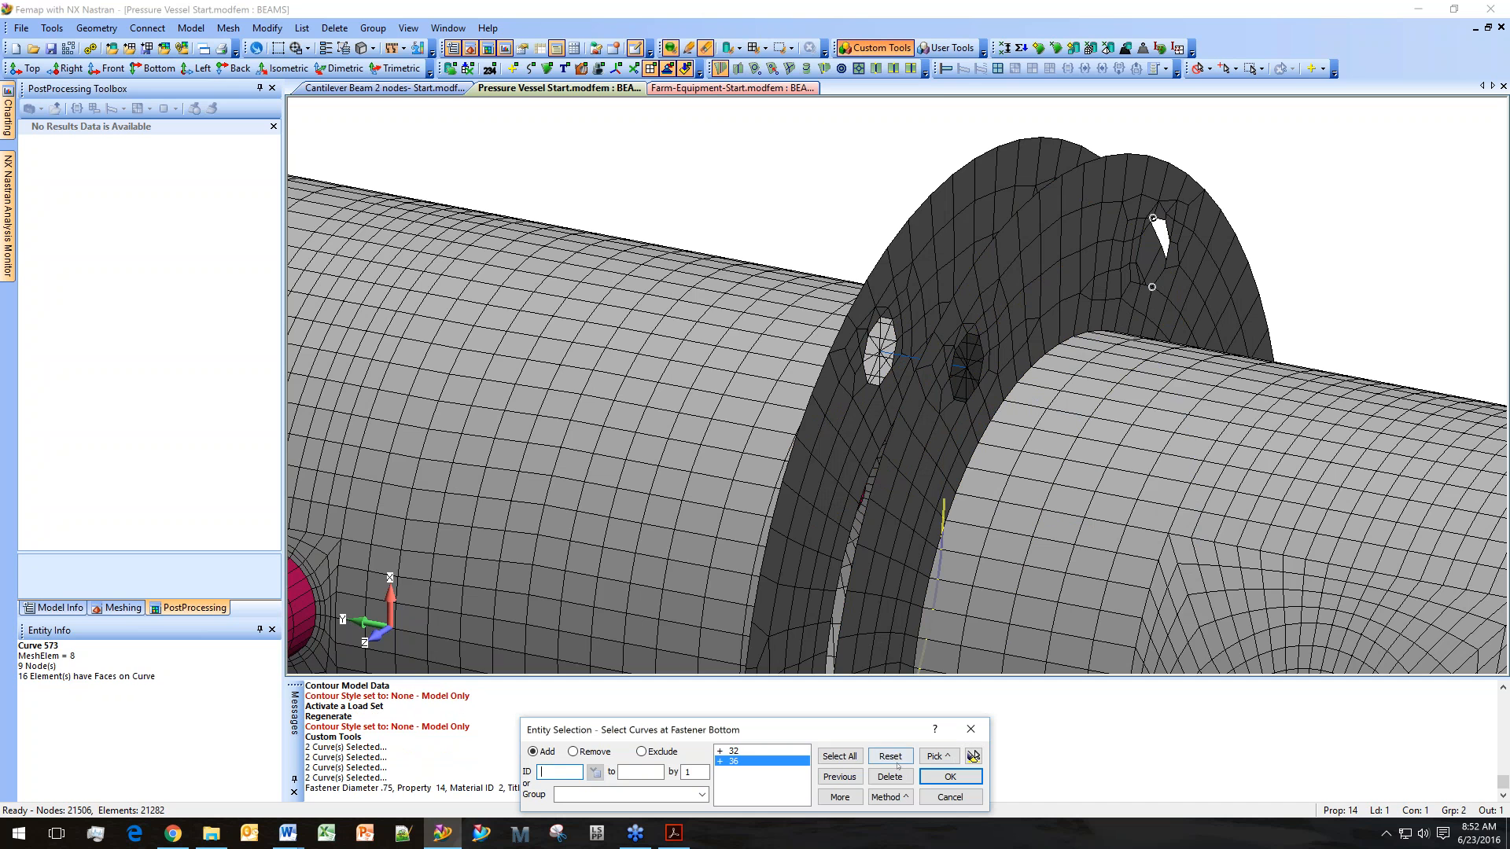
{"action": "left_click", "coordinate": [890, 756]}
{"action": "middle_click_drag", "start_coordinate": [949, 380], "coordinate": [986, 431]}
{"action": "left_click", "coordinate": [950, 797]}
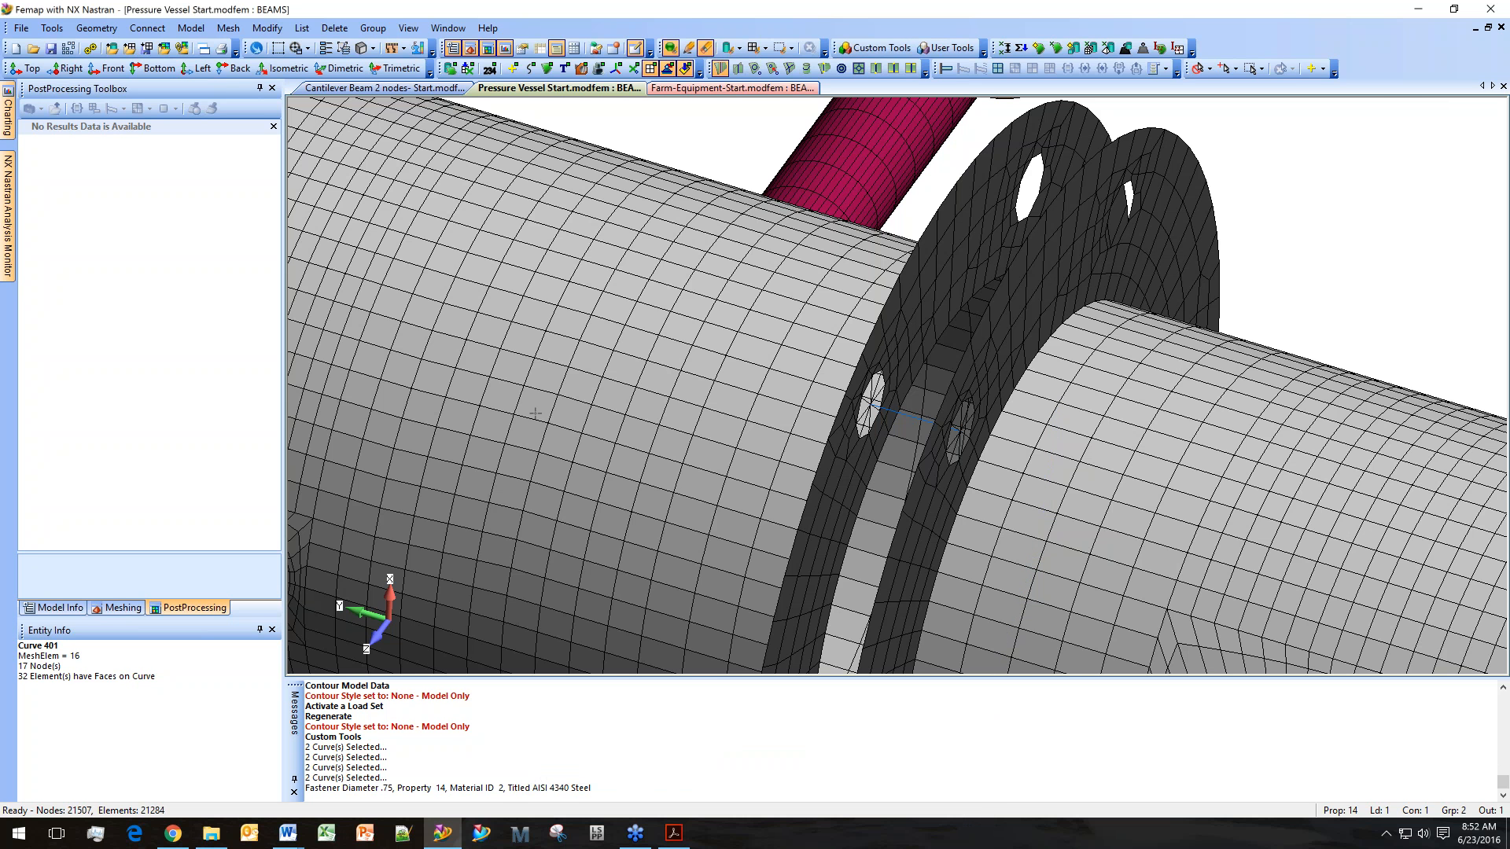
Inspect the 18..API Fastener beam property and its circular bar cross-section definition without changing them.
{"action": "left_click", "coordinate": [56, 608]}
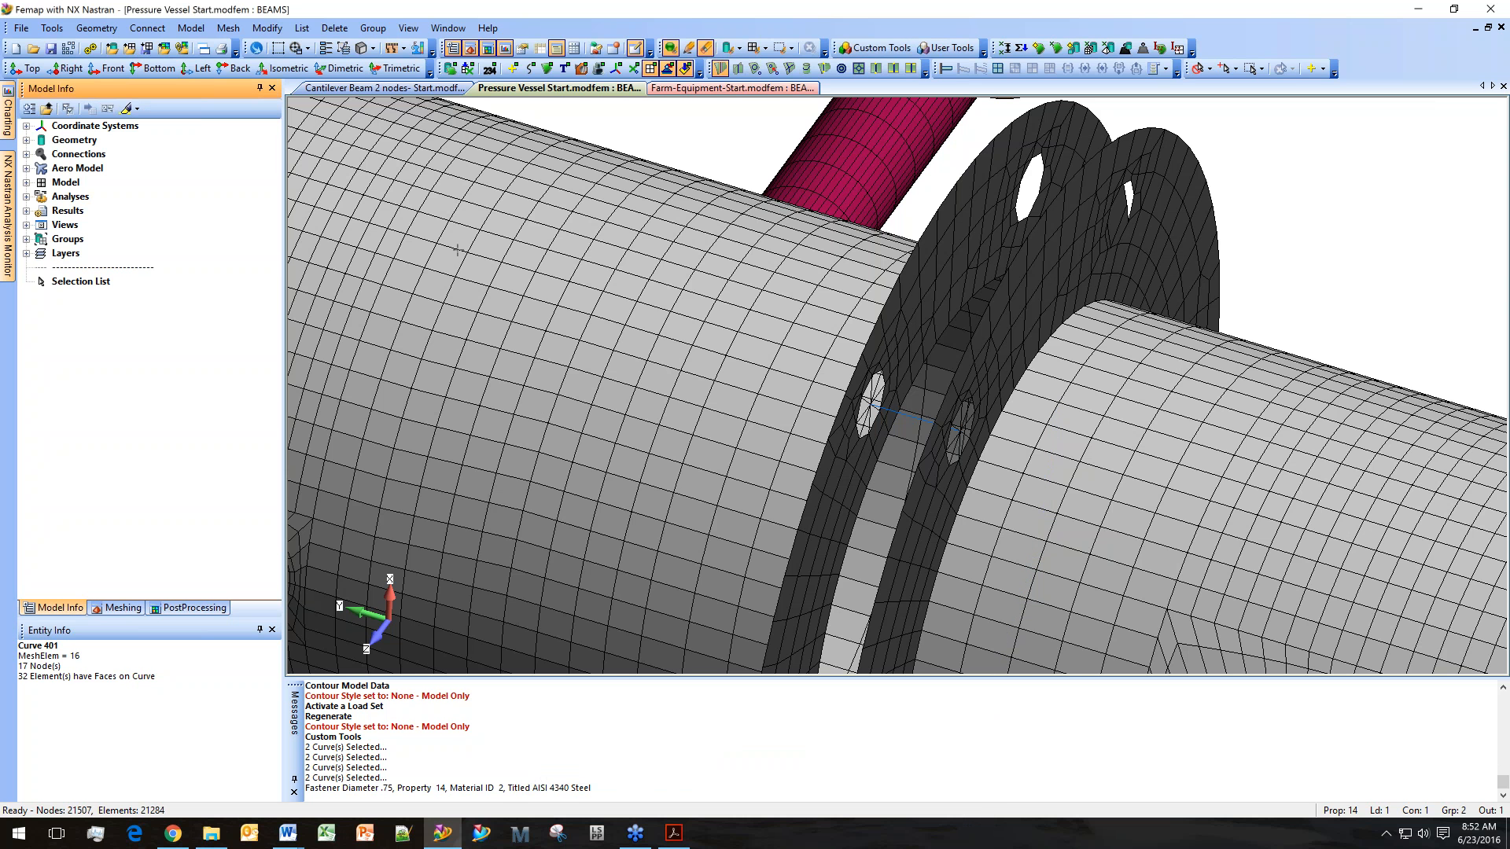
{"action": "left_click", "coordinate": [26, 182]}
{"action": "left_click", "coordinate": [41, 225]}
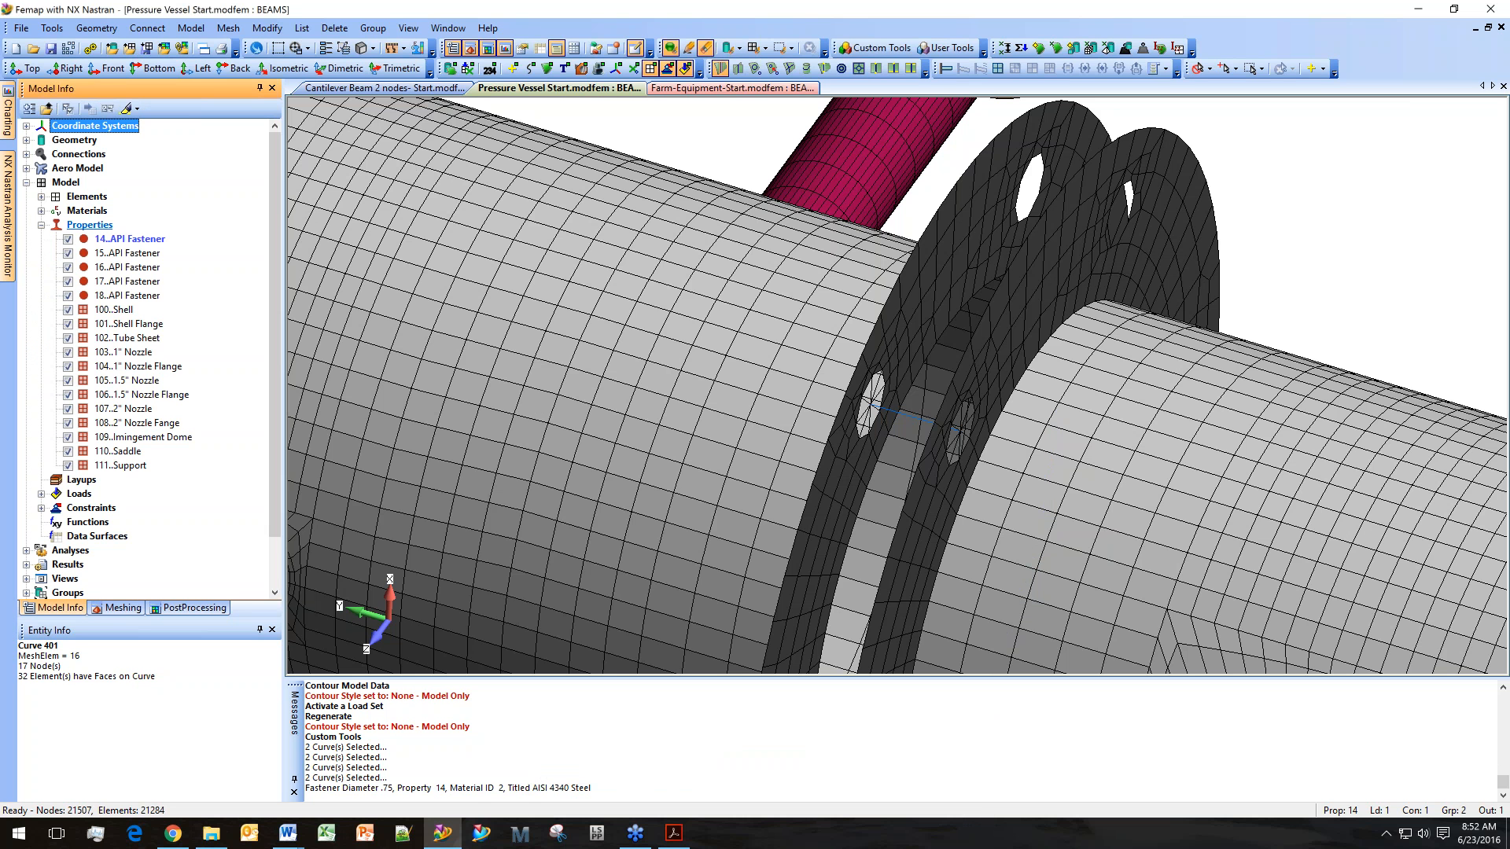
{"action": "left_click", "coordinate": [130, 239]}
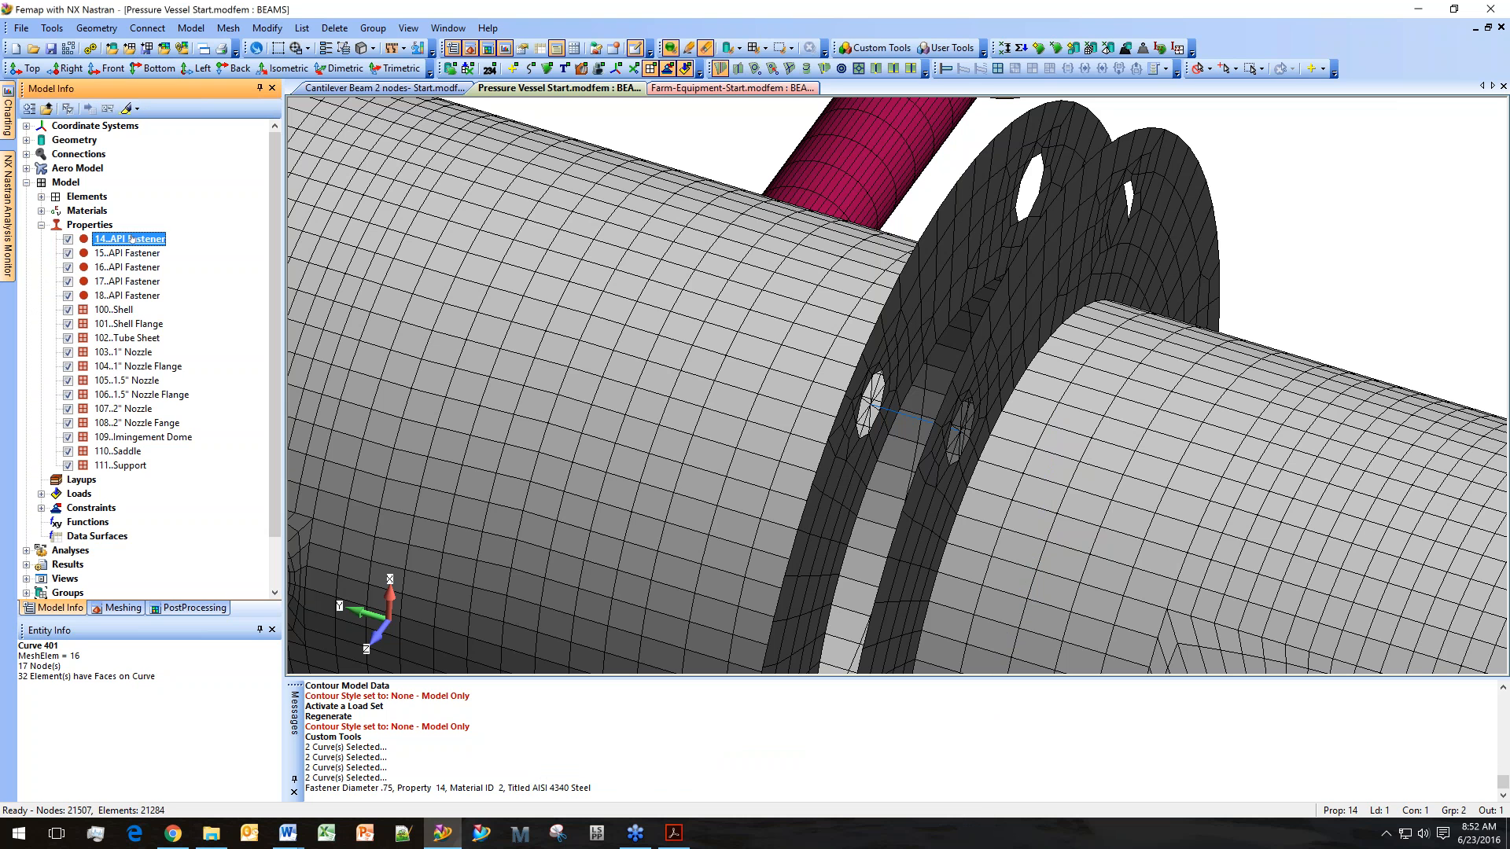
{"action": "right_click", "coordinate": [130, 296]}
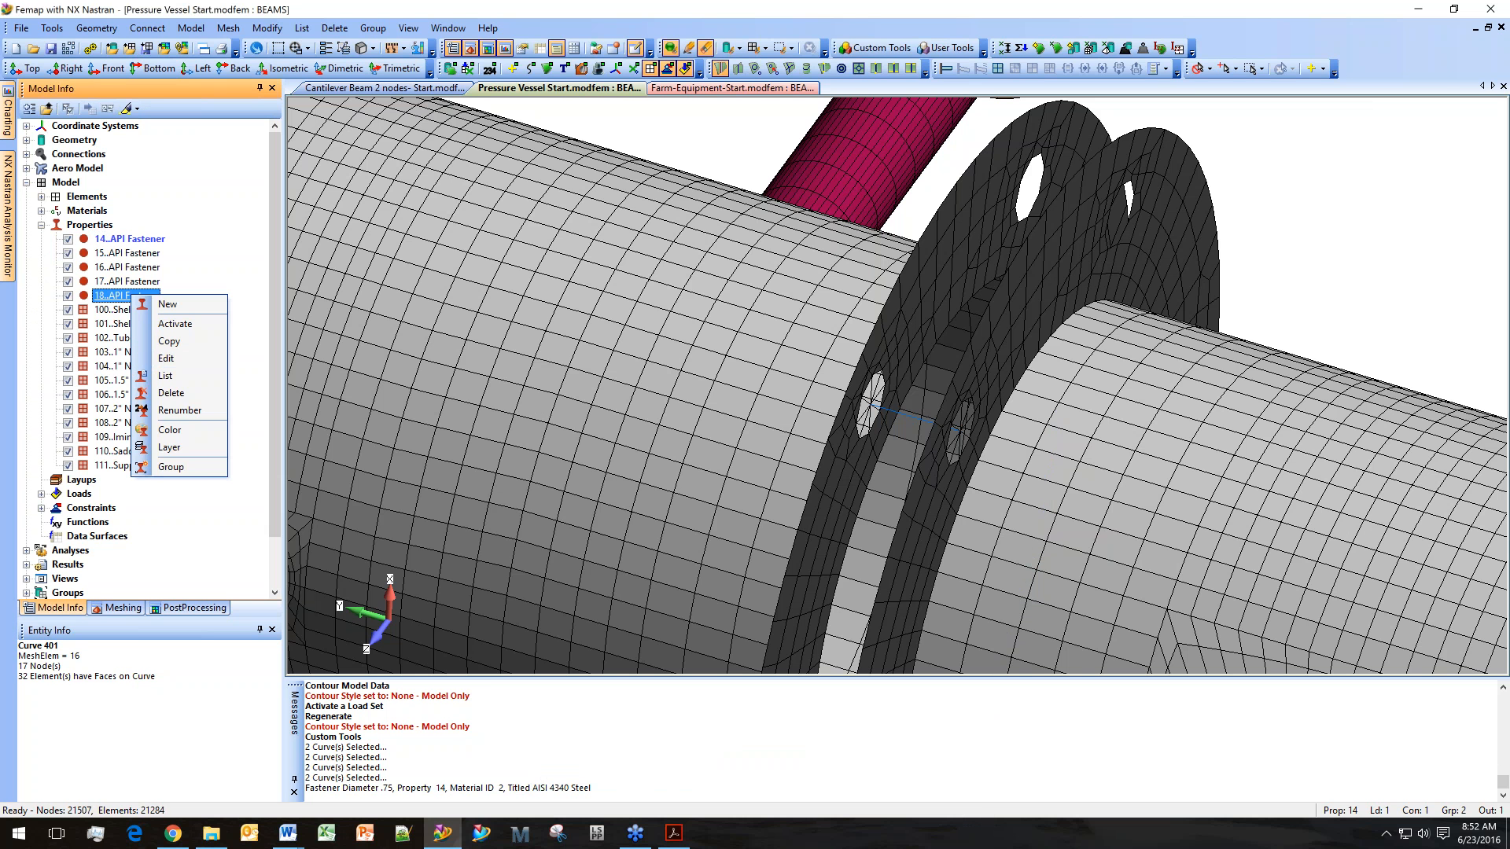
{"action": "left_click", "coordinate": [166, 358]}
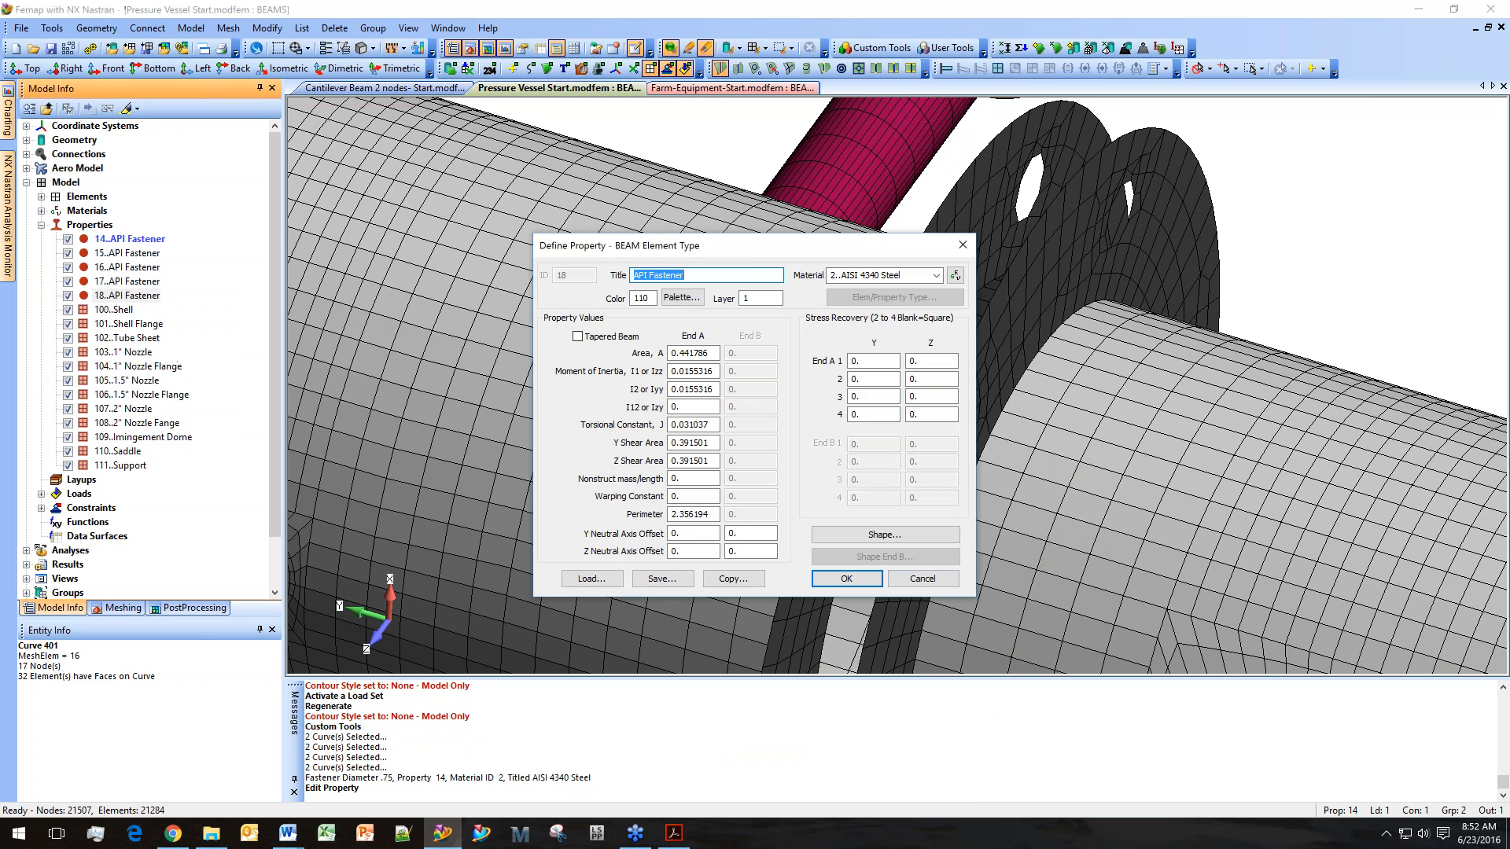
{"action": "left_click_drag", "start_coordinate": [753, 263], "coordinate": [529, 286]}
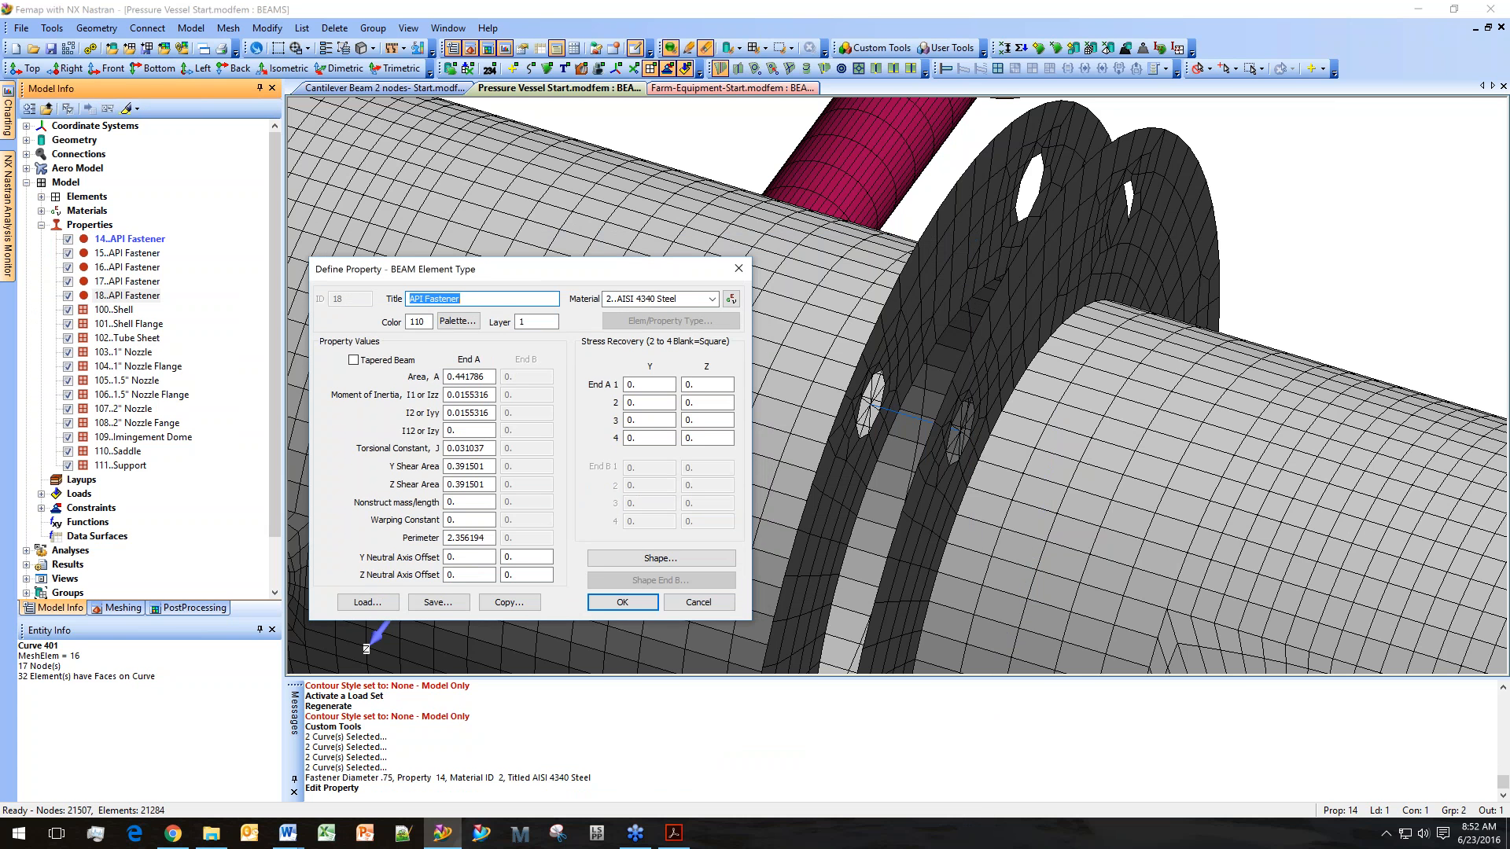
{"action": "left_click", "coordinate": [660, 558]}
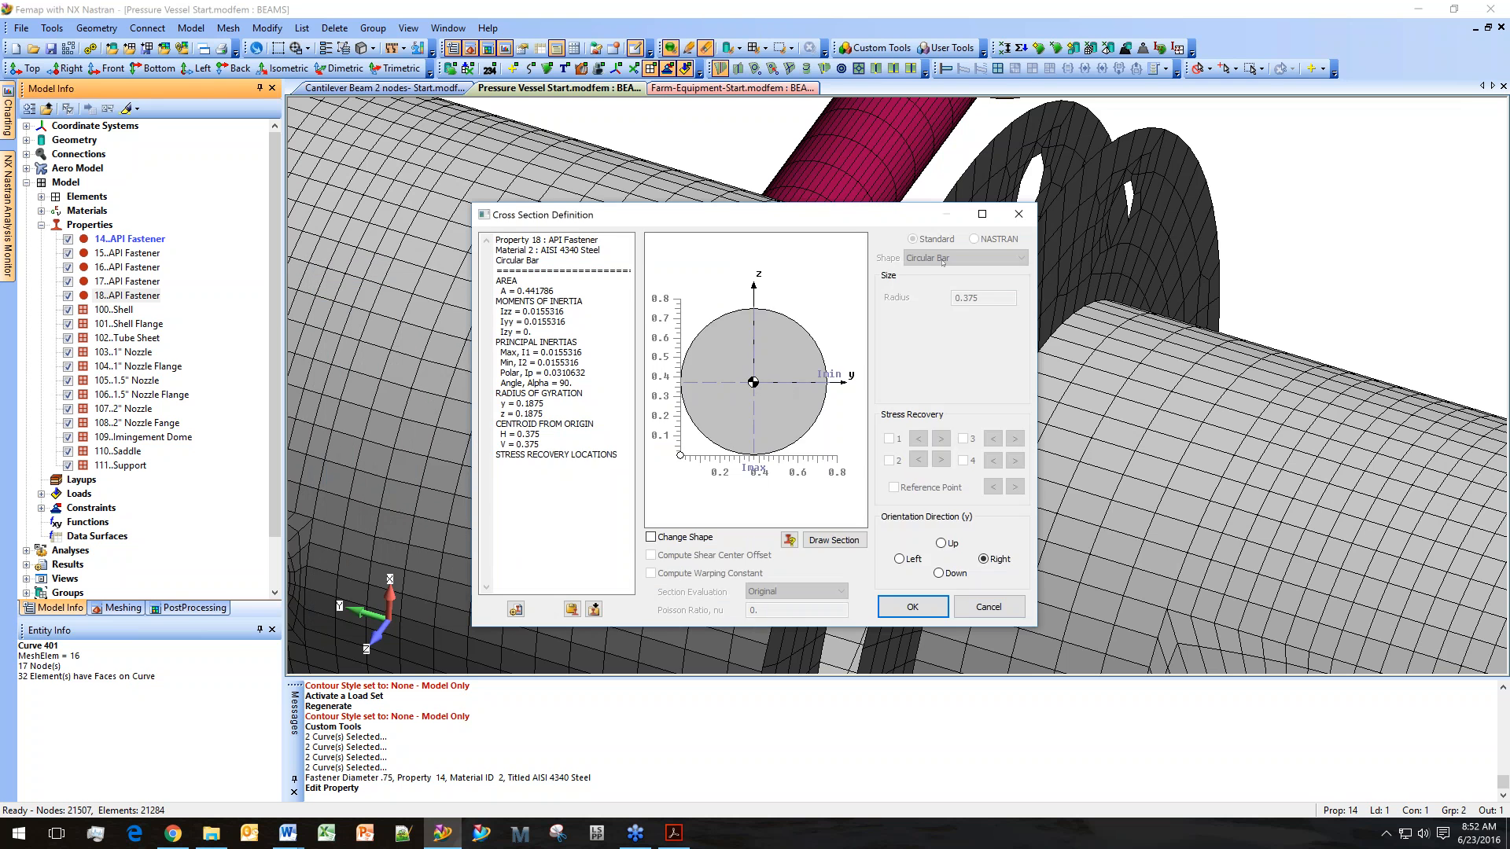
{"action": "left_click_drag", "start_coordinate": [910, 222], "coordinate": [688, 237]}
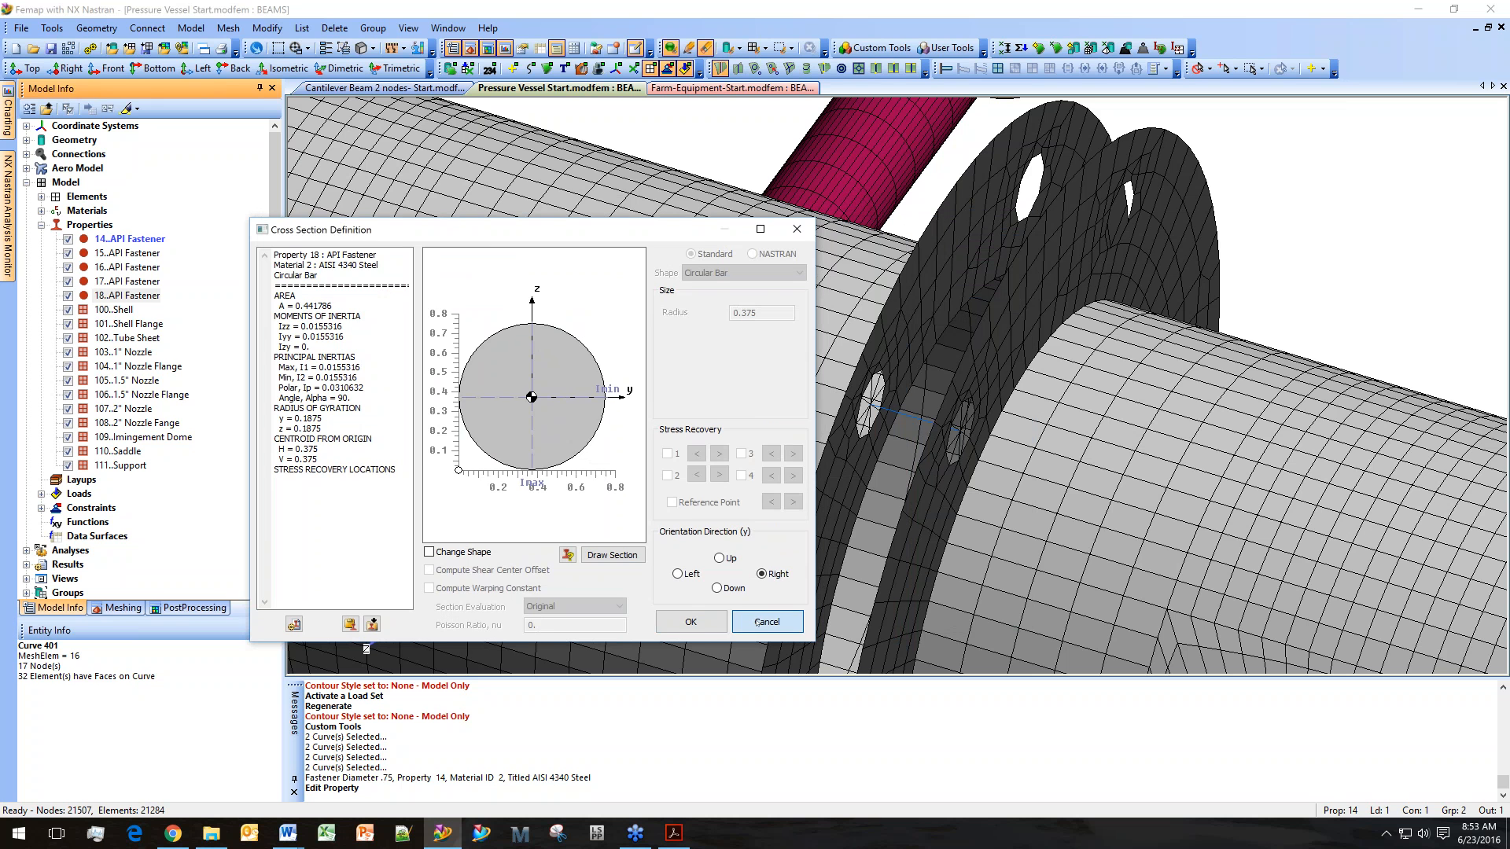
{"action": "left_click", "coordinate": [690, 621]}
{"action": "left_click", "coordinate": [698, 602]}
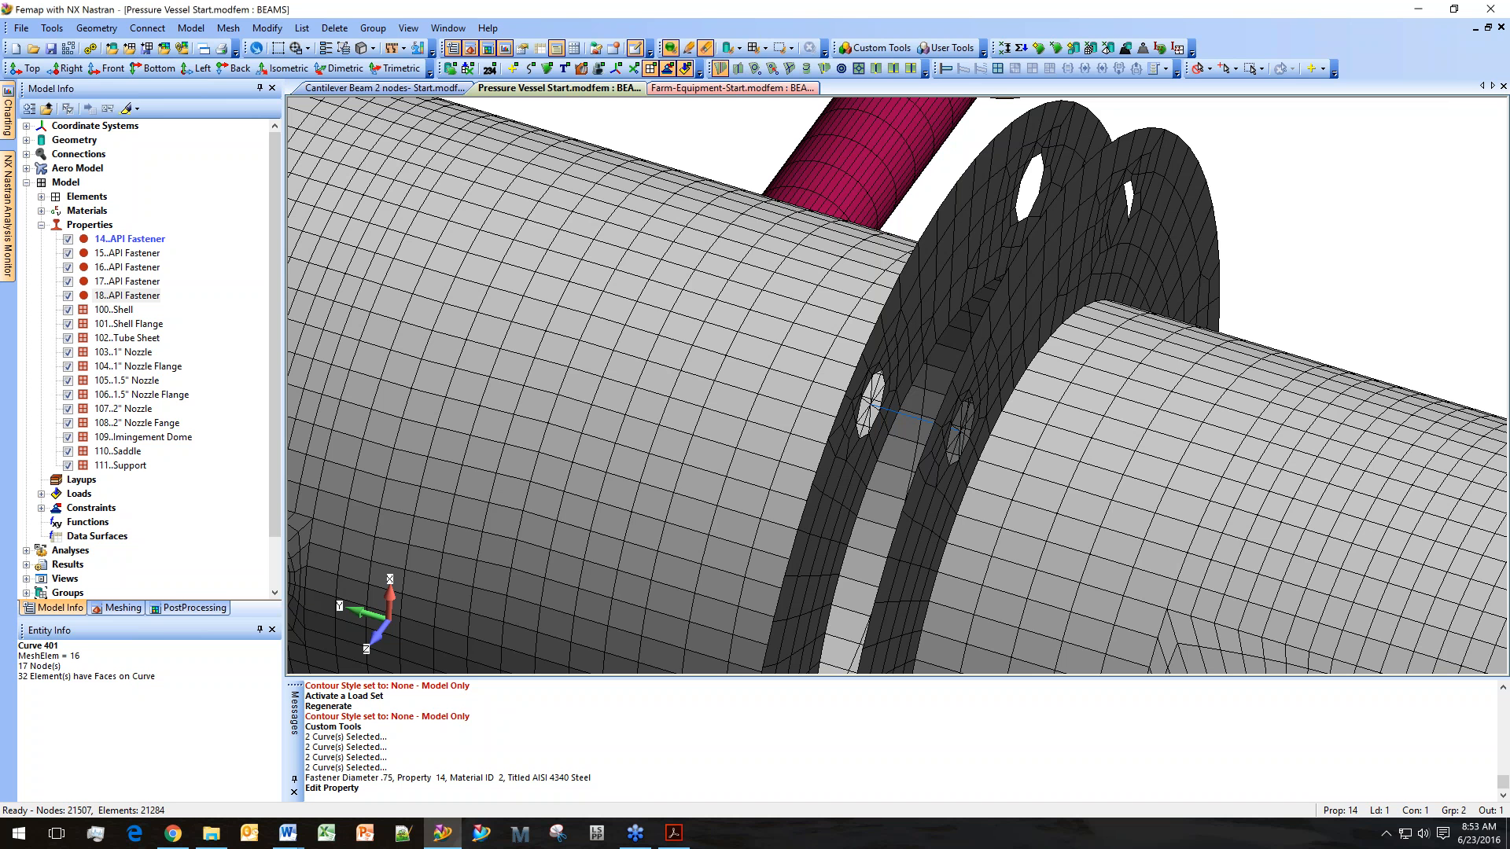
Switch to the Pressure Vessel with Bolted Flange model and examine its fastened flange.
{"action": "key", "text": "alt+Tab"}
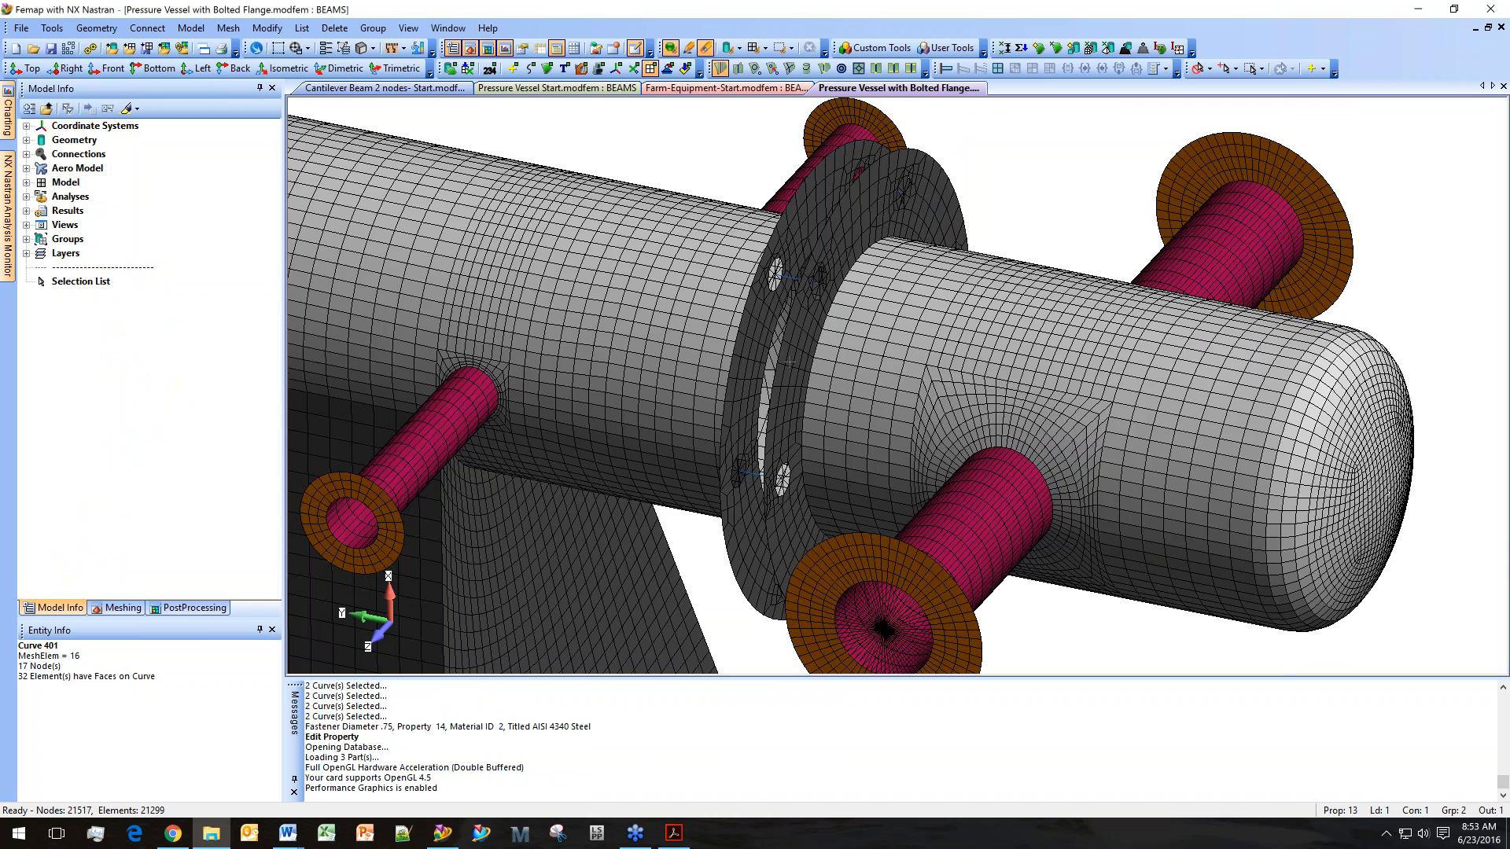
{"action": "mouse_move", "coordinate": [789, 362]}
{"action": "middle_mouse_down"}
{"action": "mouse_move", "coordinate": [821, 390]}
{"action": "mouse_move", "coordinate": [805, 308]}
{"action": "mouse_move", "coordinate": [796, 352]}
{"action": "middle_mouse_up"}
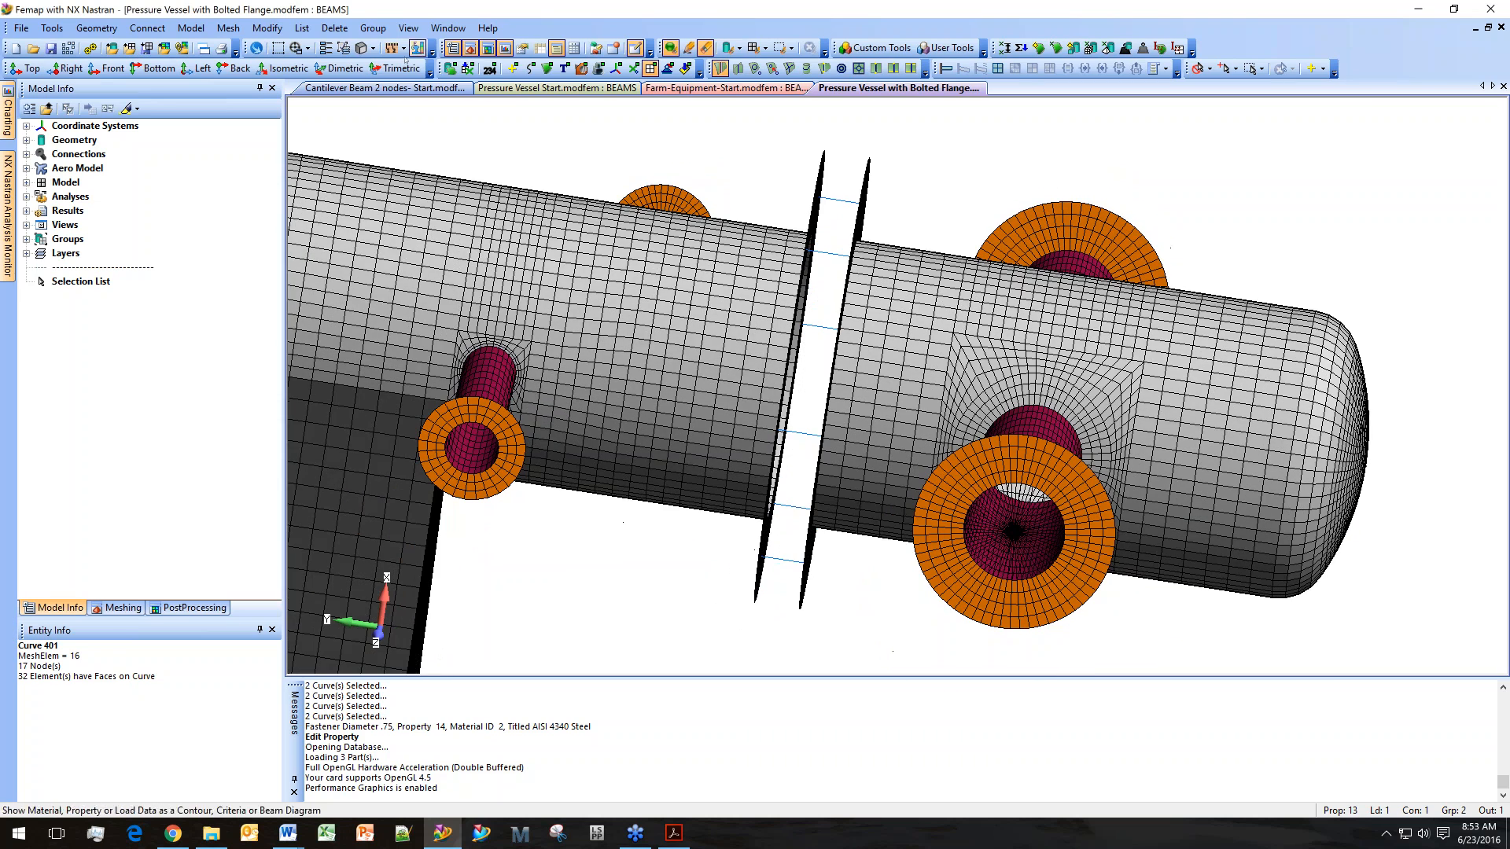
{"action": "left_click", "coordinate": [373, 47]}
{"action": "left_click", "coordinate": [417, 262]}
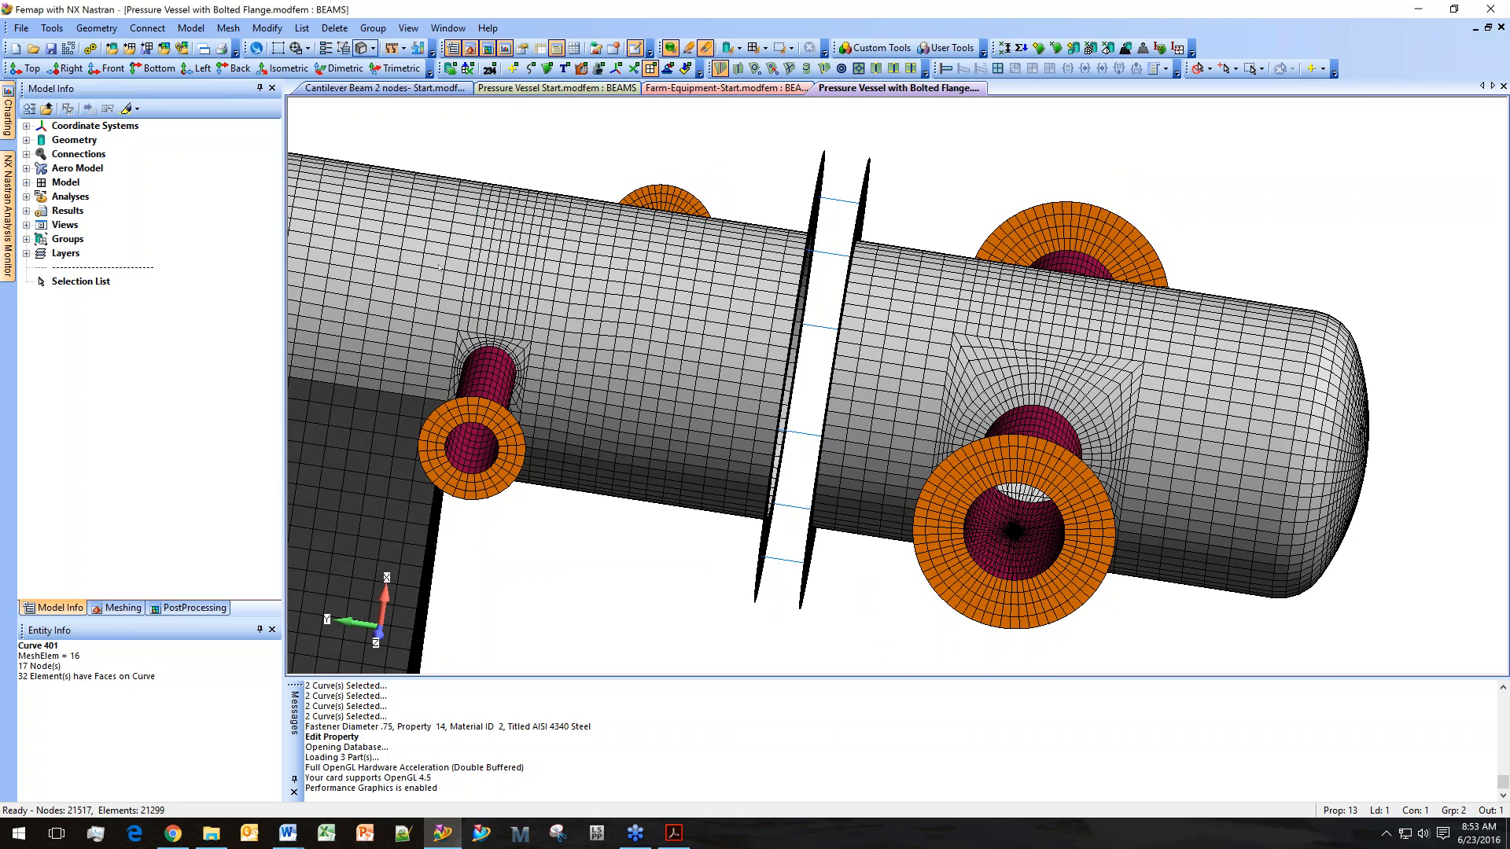
{"action": "middle_click_drag", "start_coordinate": [754, 338], "coordinate": [872, 416]}
{"action": "scroll", "coordinate": [812, 358], "scroll_direction": "up", "scroll_amount": 4}
{"action": "scroll", "coordinate": [856, 385], "scroll_direction": "down", "scroll_amount": 3}
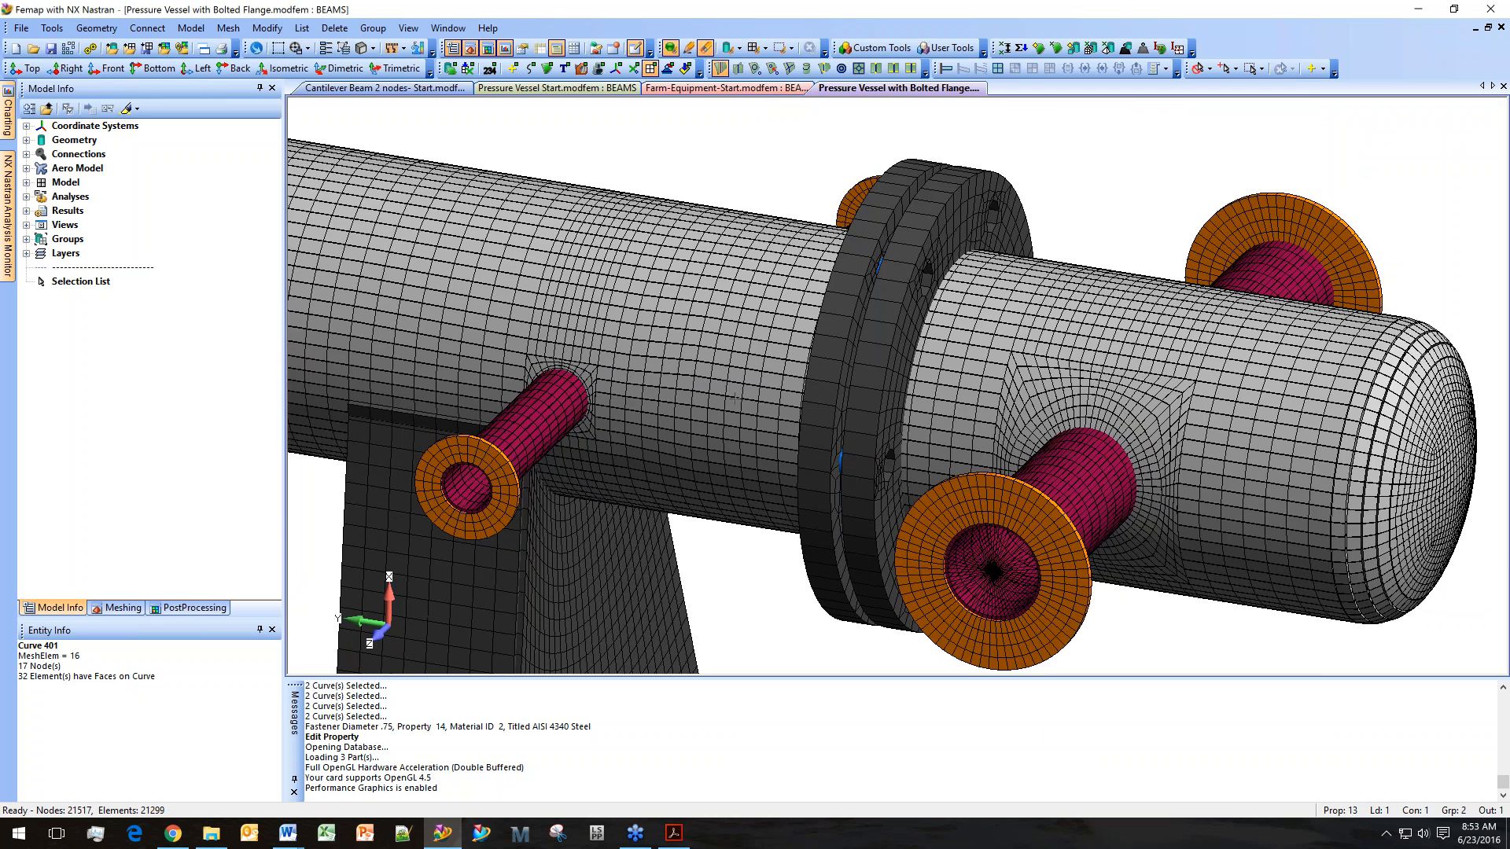
{"action": "scroll", "coordinate": [735, 397], "scroll_direction": "down", "scroll_amount": 3}
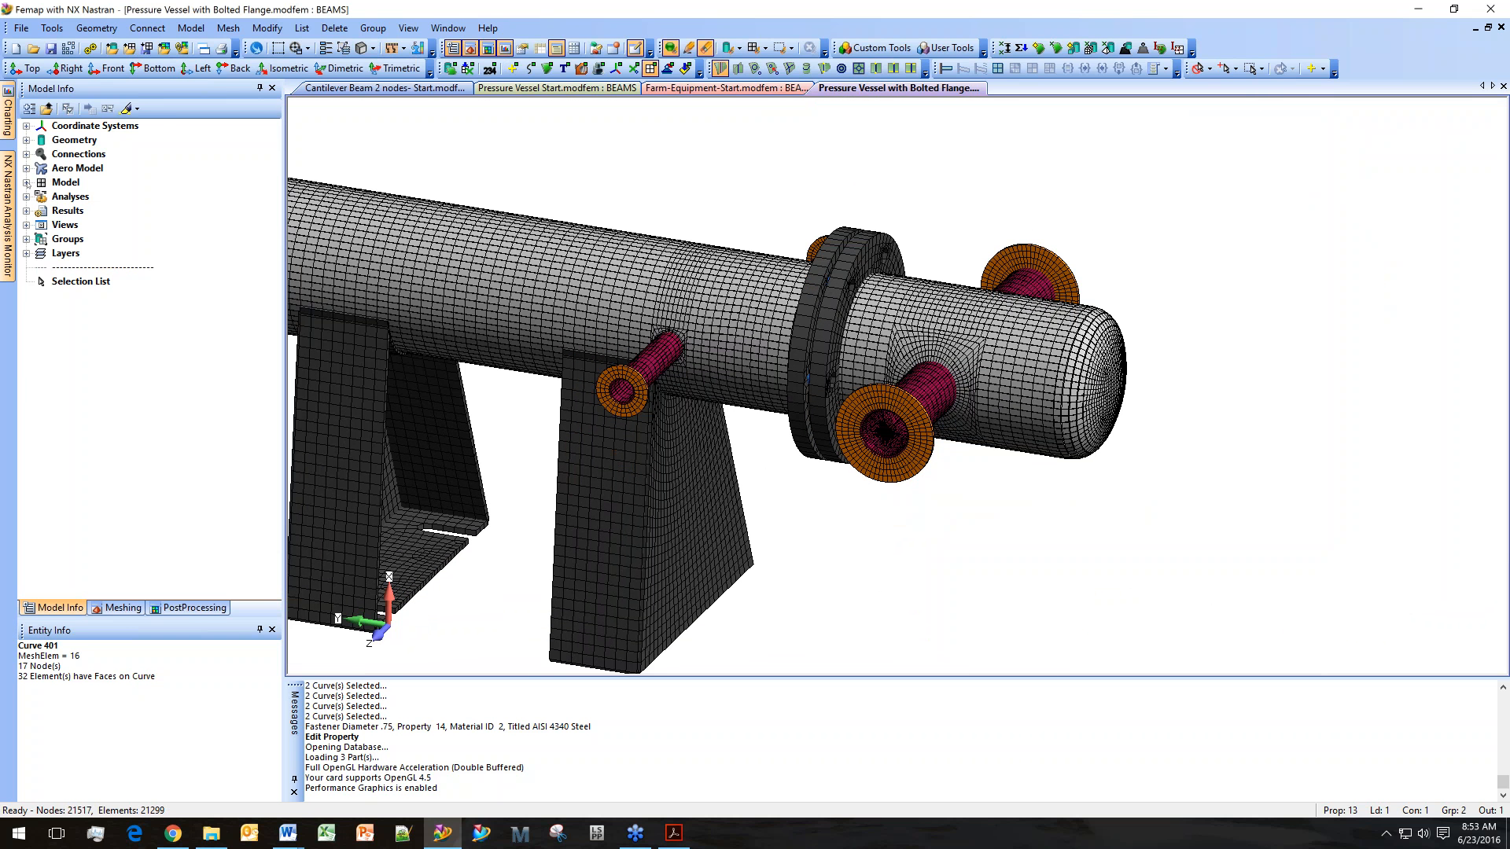
Run the 1..Nozzle Loading analysis on the bolted flange model.
{"action": "left_click", "coordinate": [26, 182]}
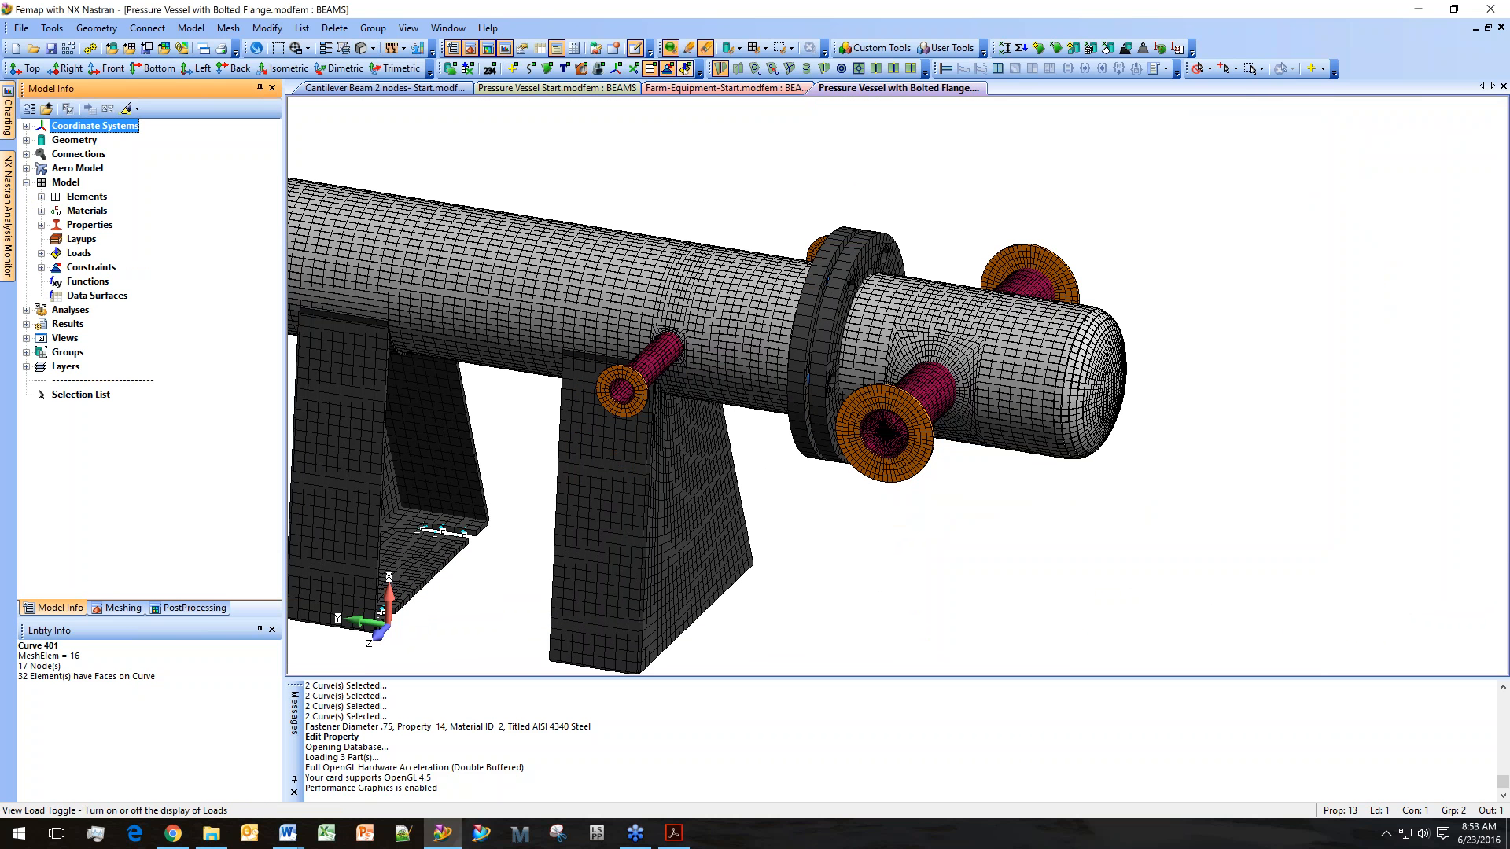
{"action": "middle_click_drag", "start_coordinate": [766, 288], "coordinate": [822, 198], "text": "ctrl"}
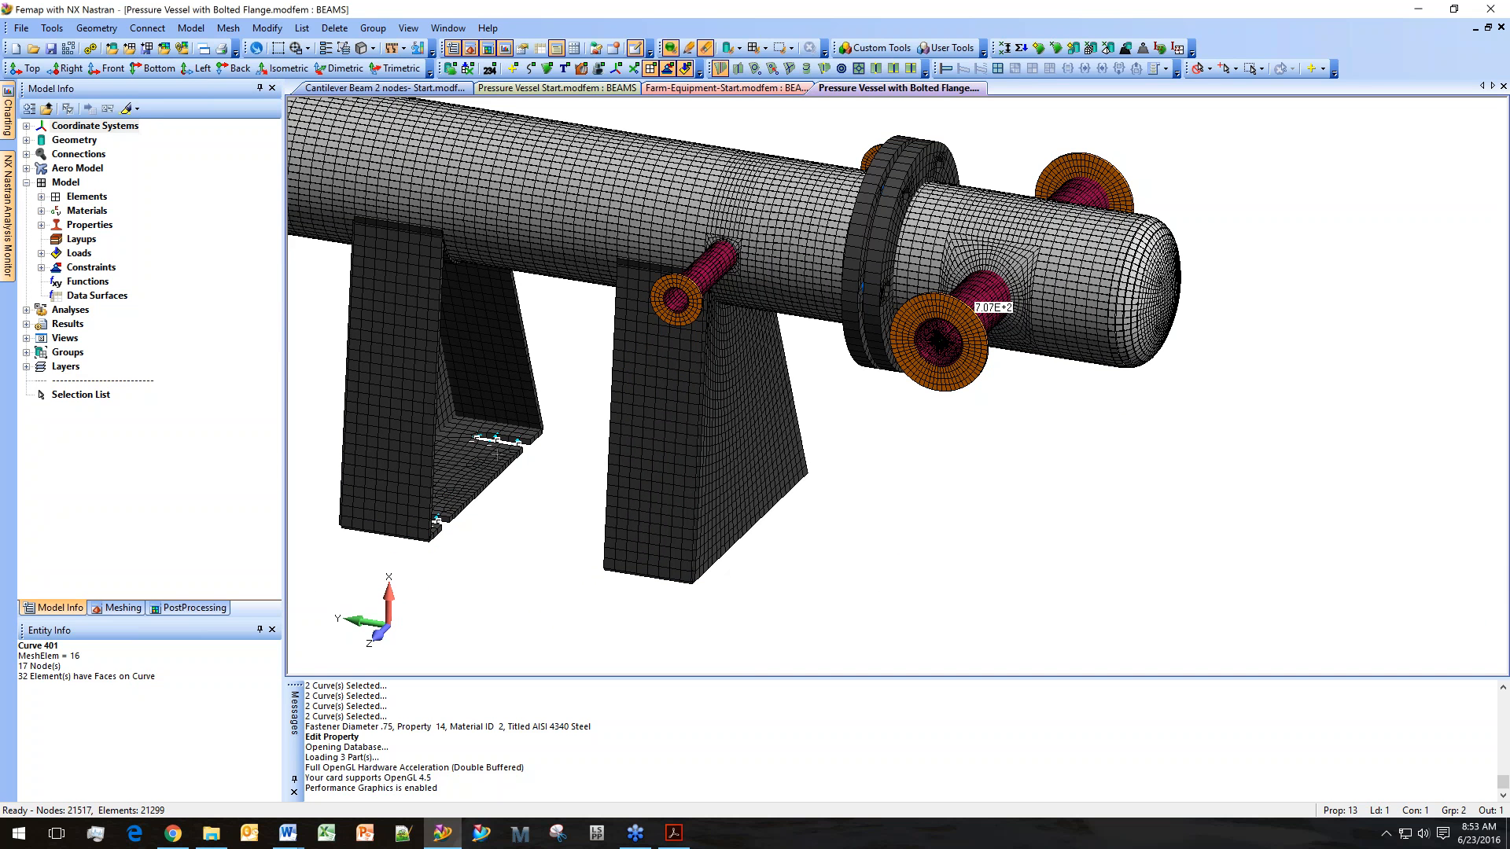
{"action": "middle_click_drag", "start_coordinate": [654, 525], "coordinate": [686, 489]}
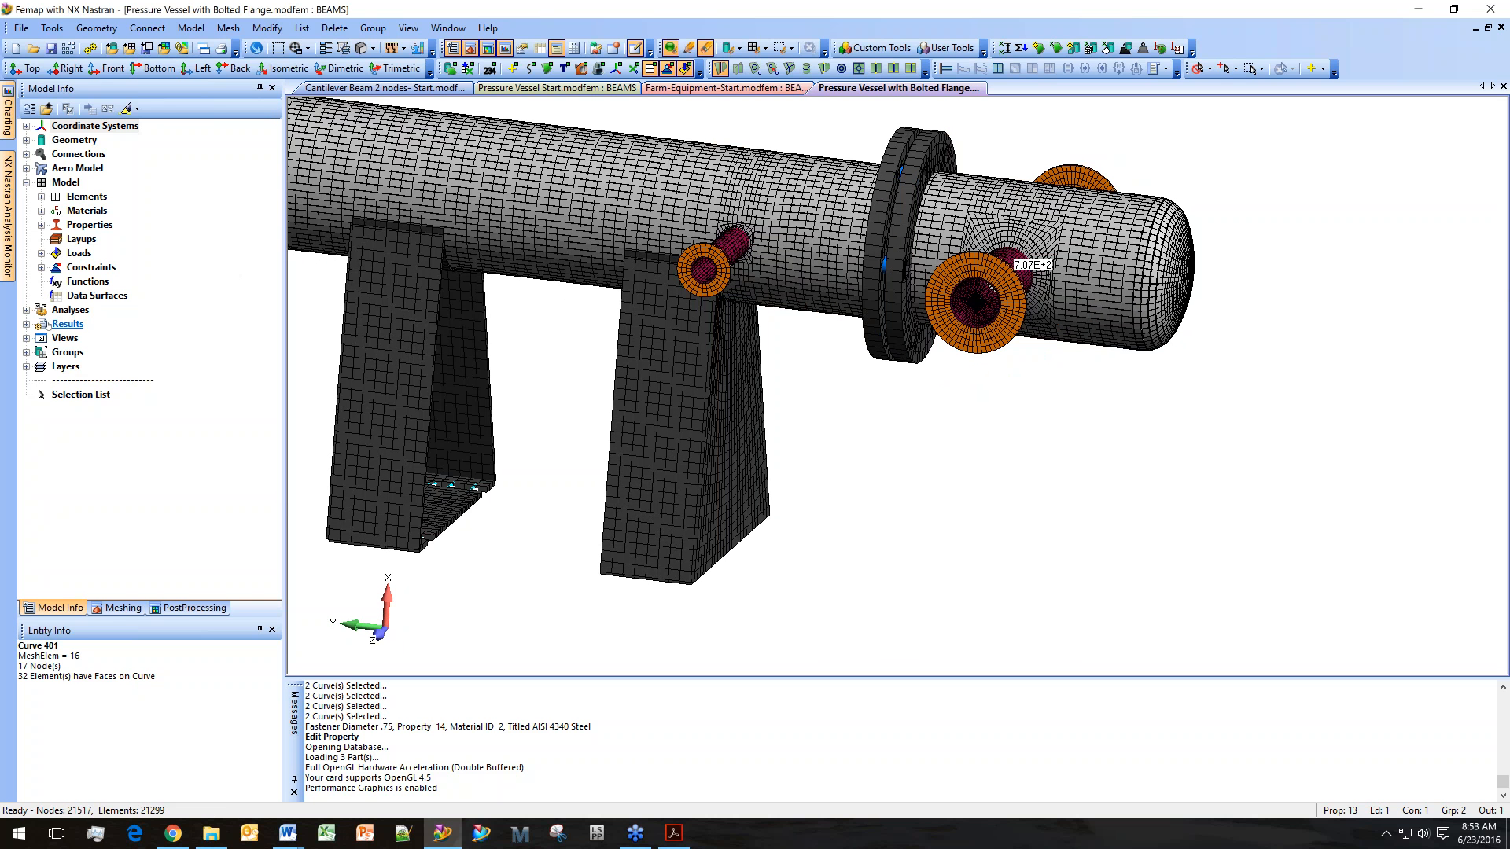
{"action": "left_click", "coordinate": [26, 324]}
{"action": "left_click", "coordinate": [26, 309]}
{"action": "left_click", "coordinate": [104, 324]}
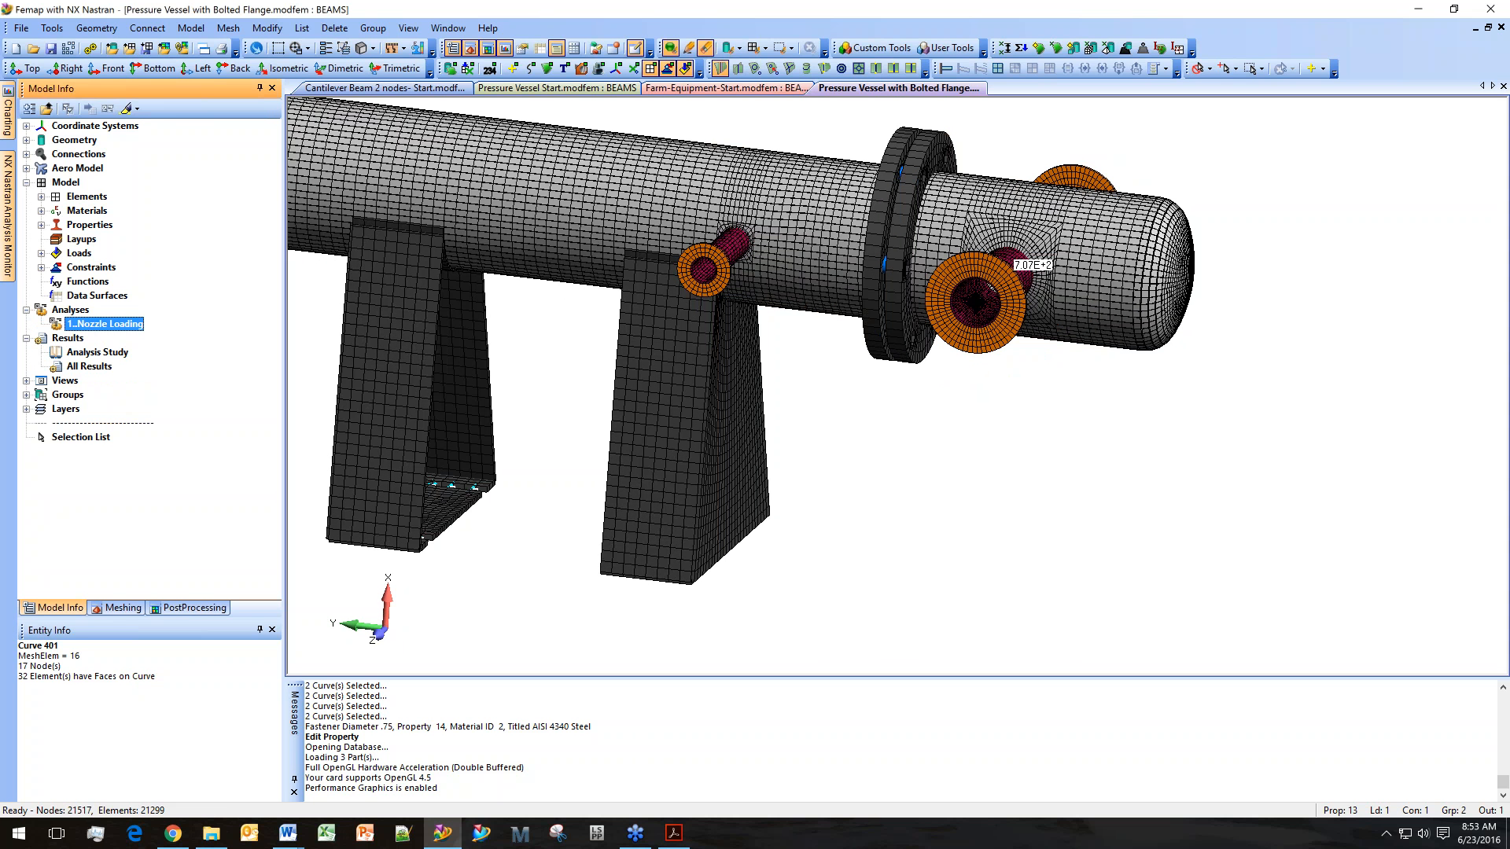
{"action": "left_click", "coordinate": [90, 49]}
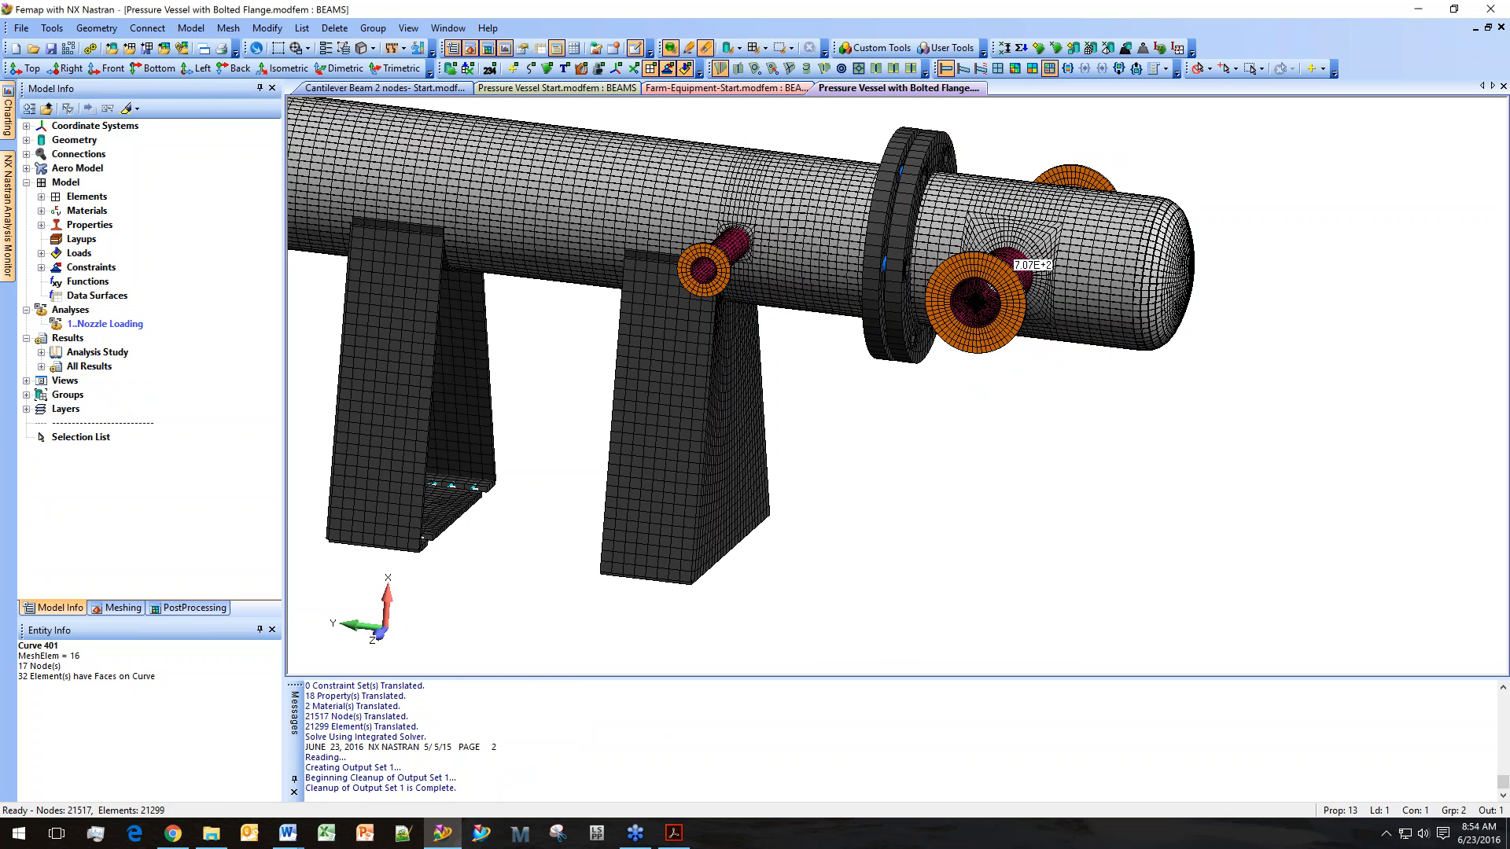
Display a contour plot of the NX NASTRAN Case 1 results on the model.
{"action": "left_click", "coordinate": [41, 366]}
{"action": "right_click", "coordinate": [106, 380]}
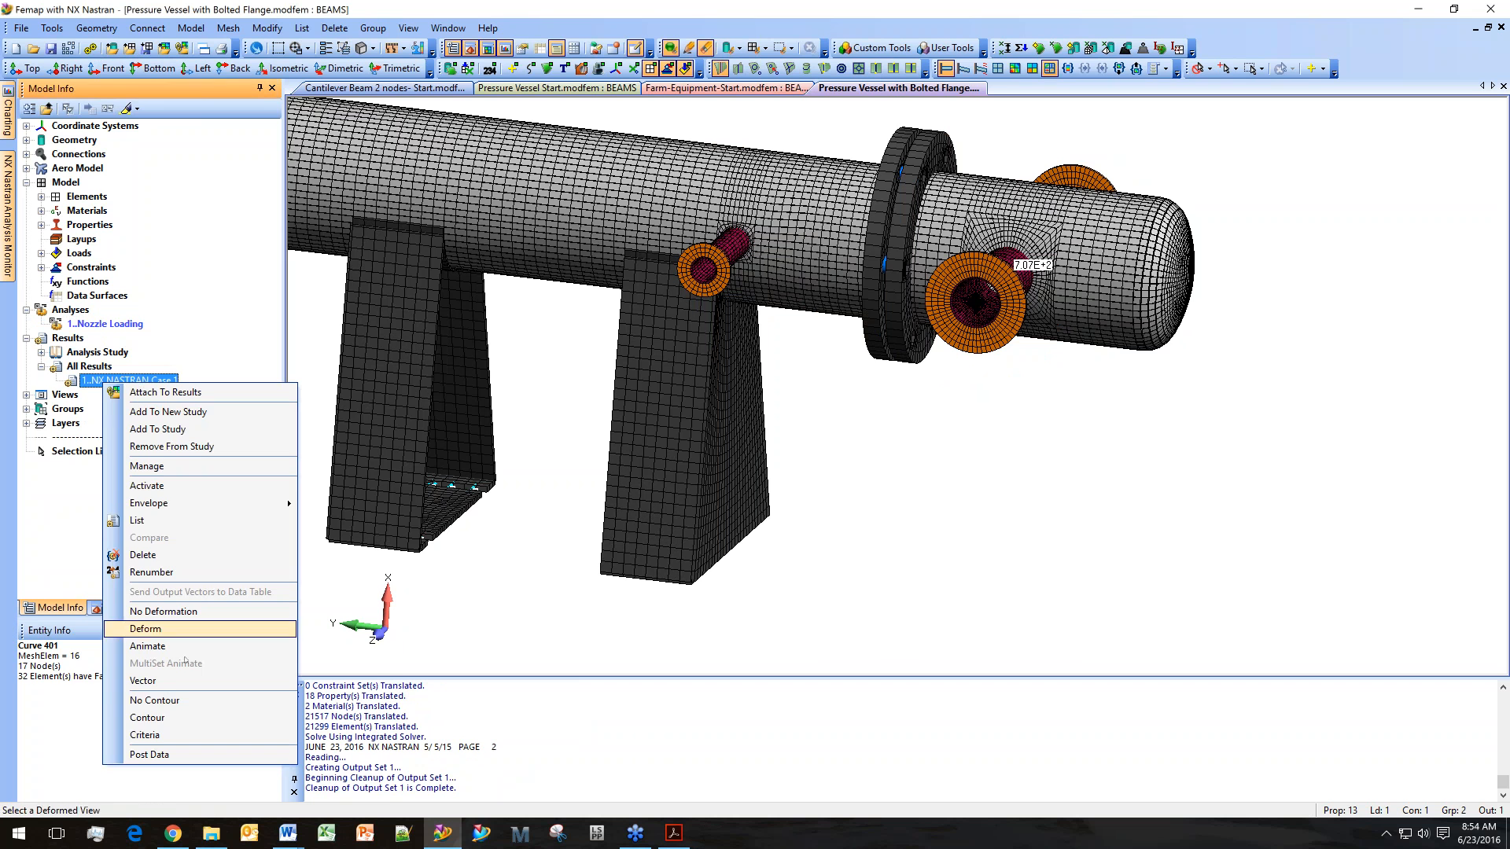
{"action": "left_click", "coordinate": [186, 716]}
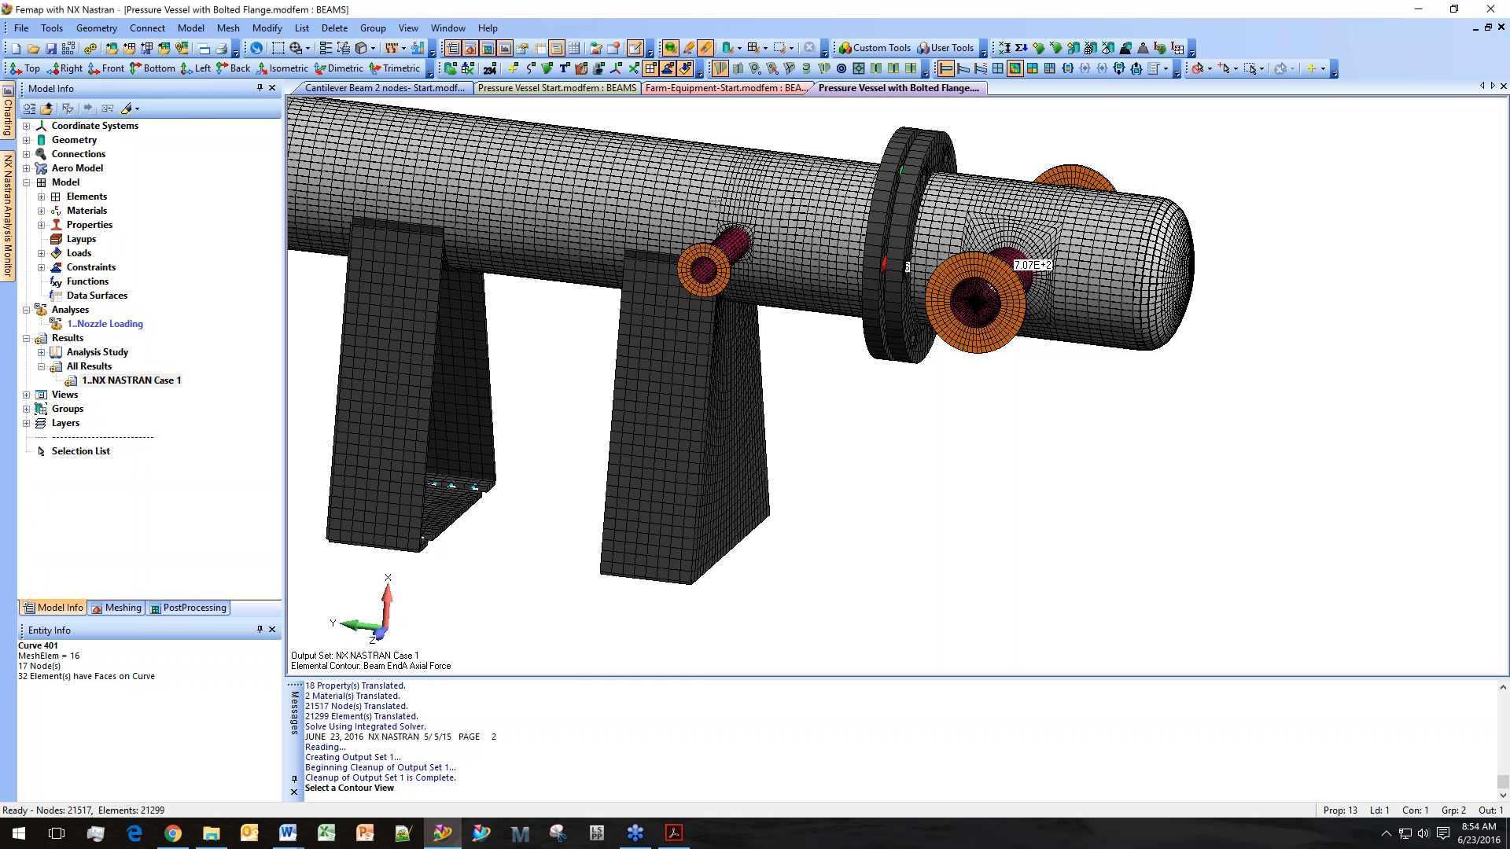
Set the contour output vector to 7433..Plate Bot VonMises Stress in the PostProcessing Toolbox.
{"action": "left_click", "coordinate": [165, 608]}
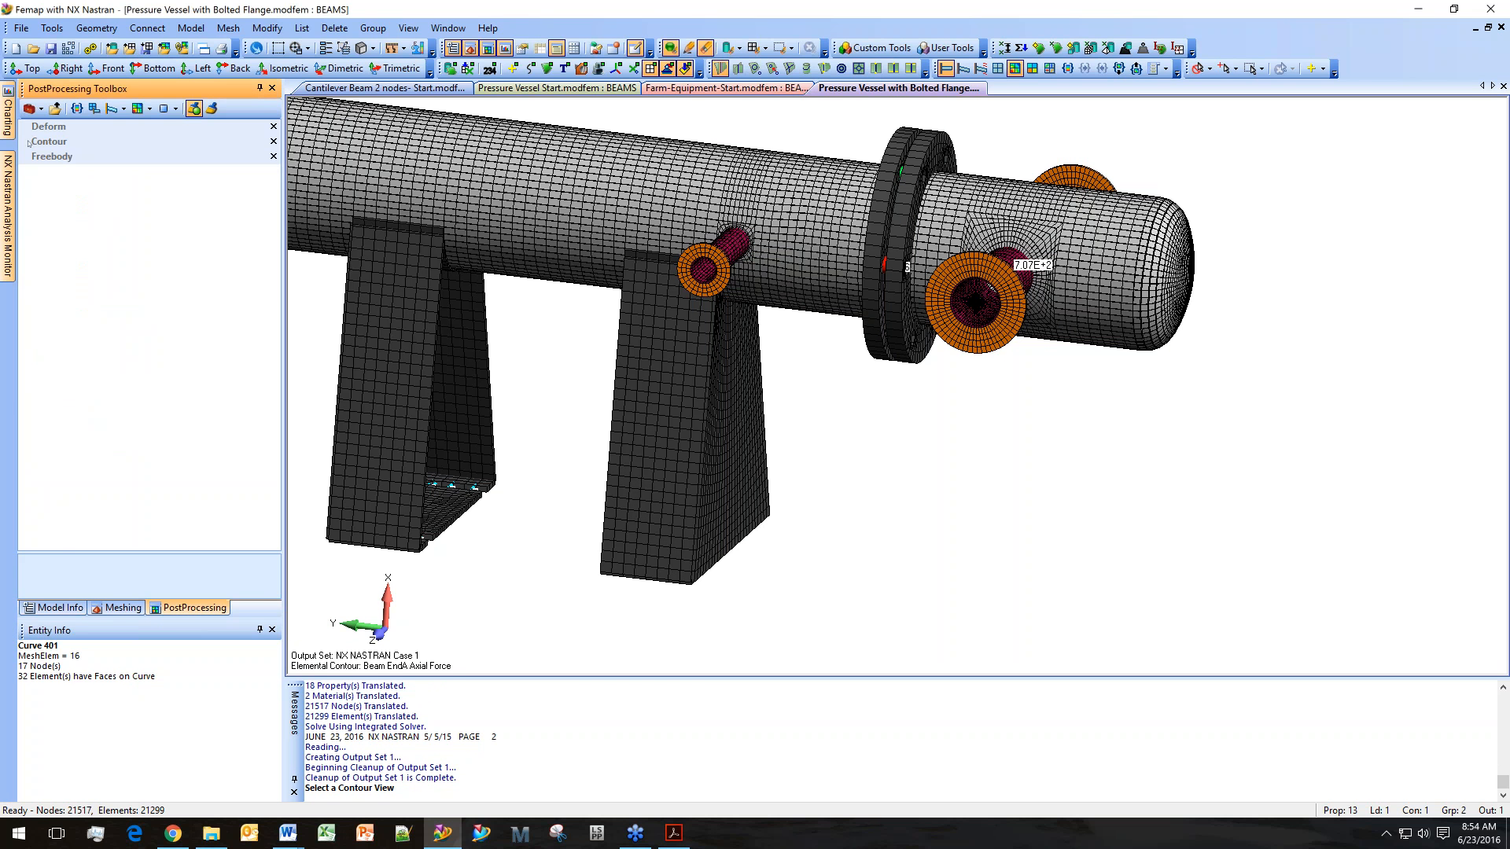
{"action": "left_click", "coordinate": [29, 143]}
{"action": "left_click", "coordinate": [255, 201]}
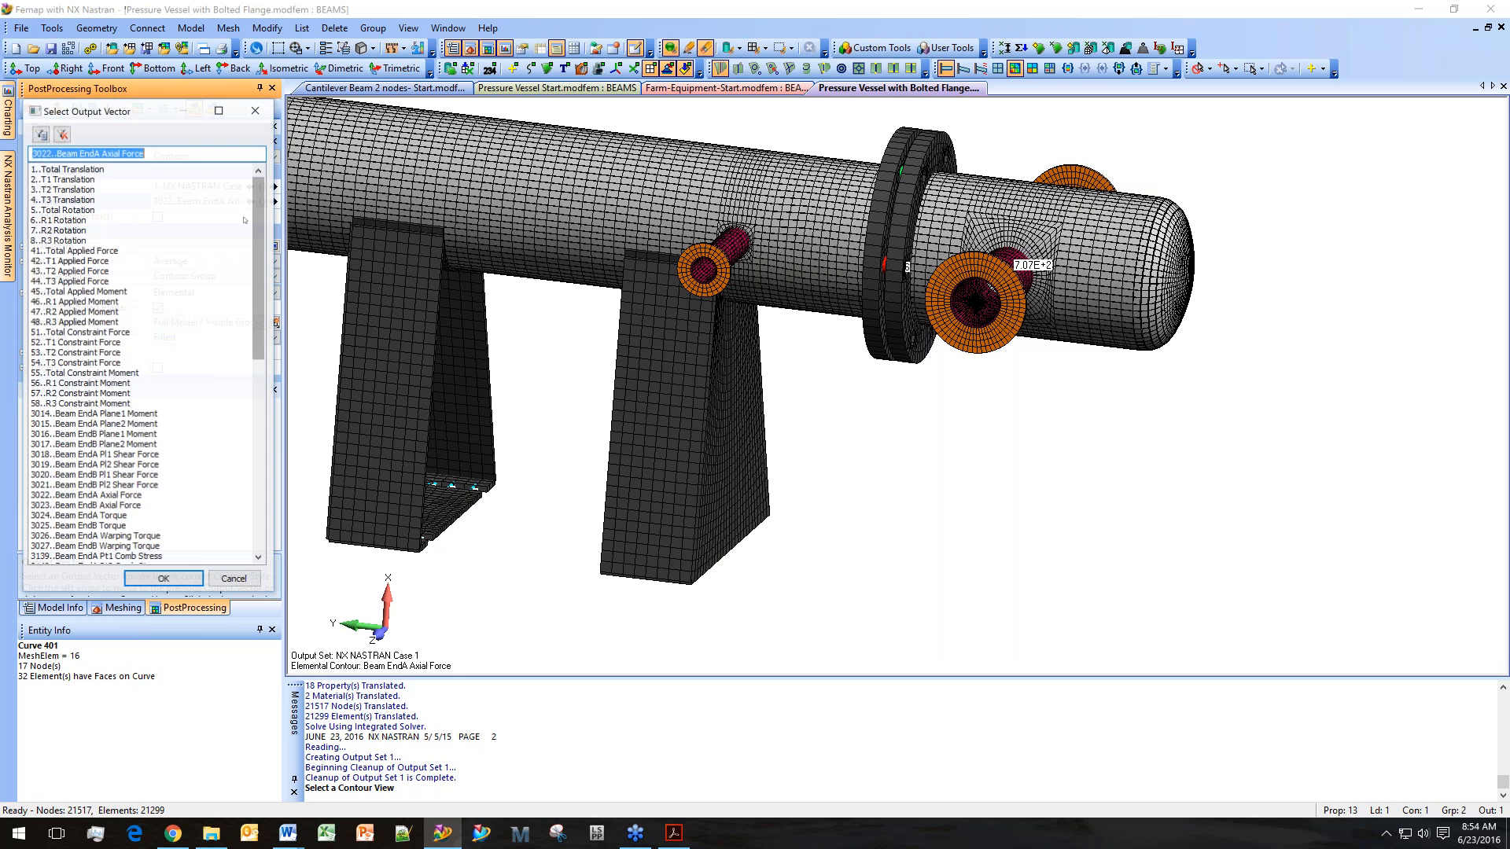
{"action": "scroll", "coordinate": [256, 266], "scroll_direction": "down", "scroll_amount": 1}
{"action": "scroll", "coordinate": [260, 440], "scroll_direction": "down", "scroll_amount": 10}
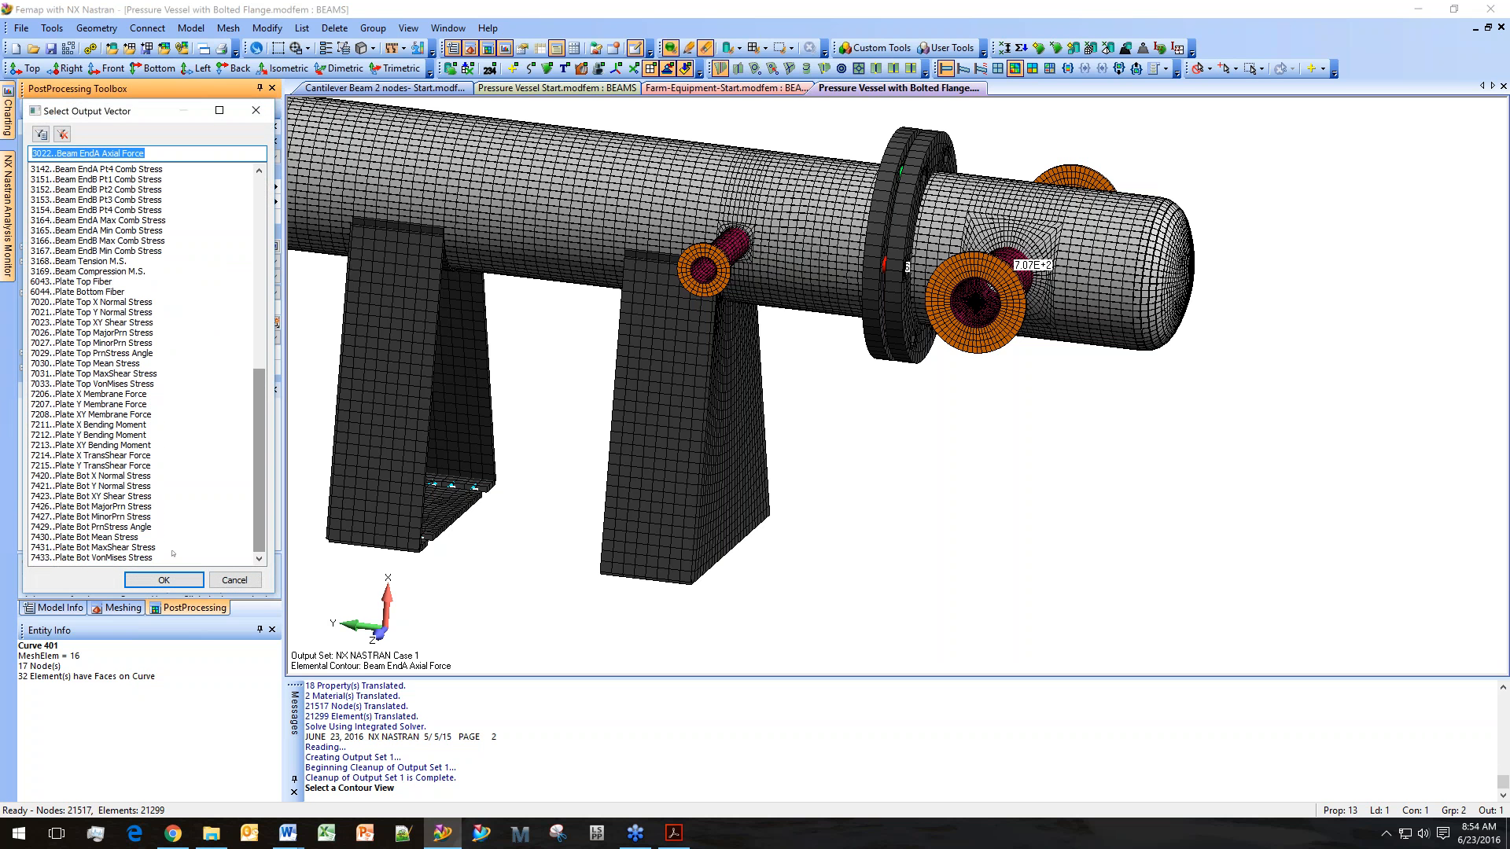
{"action": "double_click", "coordinate": [118, 558]}
Change the contour style to Contour Arrow.
{"action": "scroll", "coordinate": [858, 366], "scroll_direction": "up", "scroll_amount": 1}
{"action": "middle_click_drag", "start_coordinate": [860, 365], "coordinate": [774, 458], "text": "ctrl"}
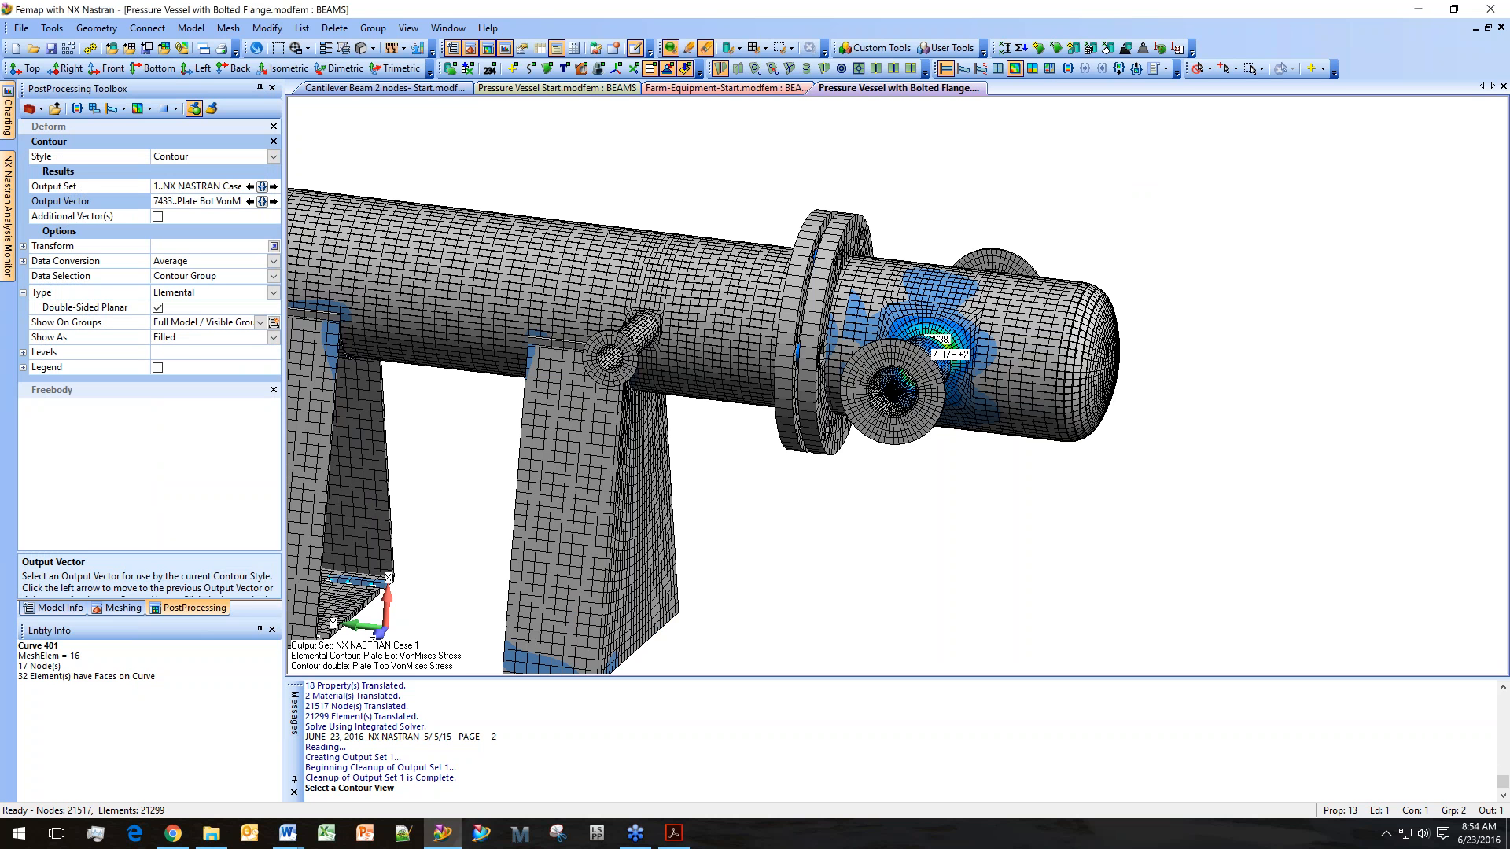
{"action": "middle_click_drag", "start_coordinate": [974, 390], "coordinate": [925, 415]}
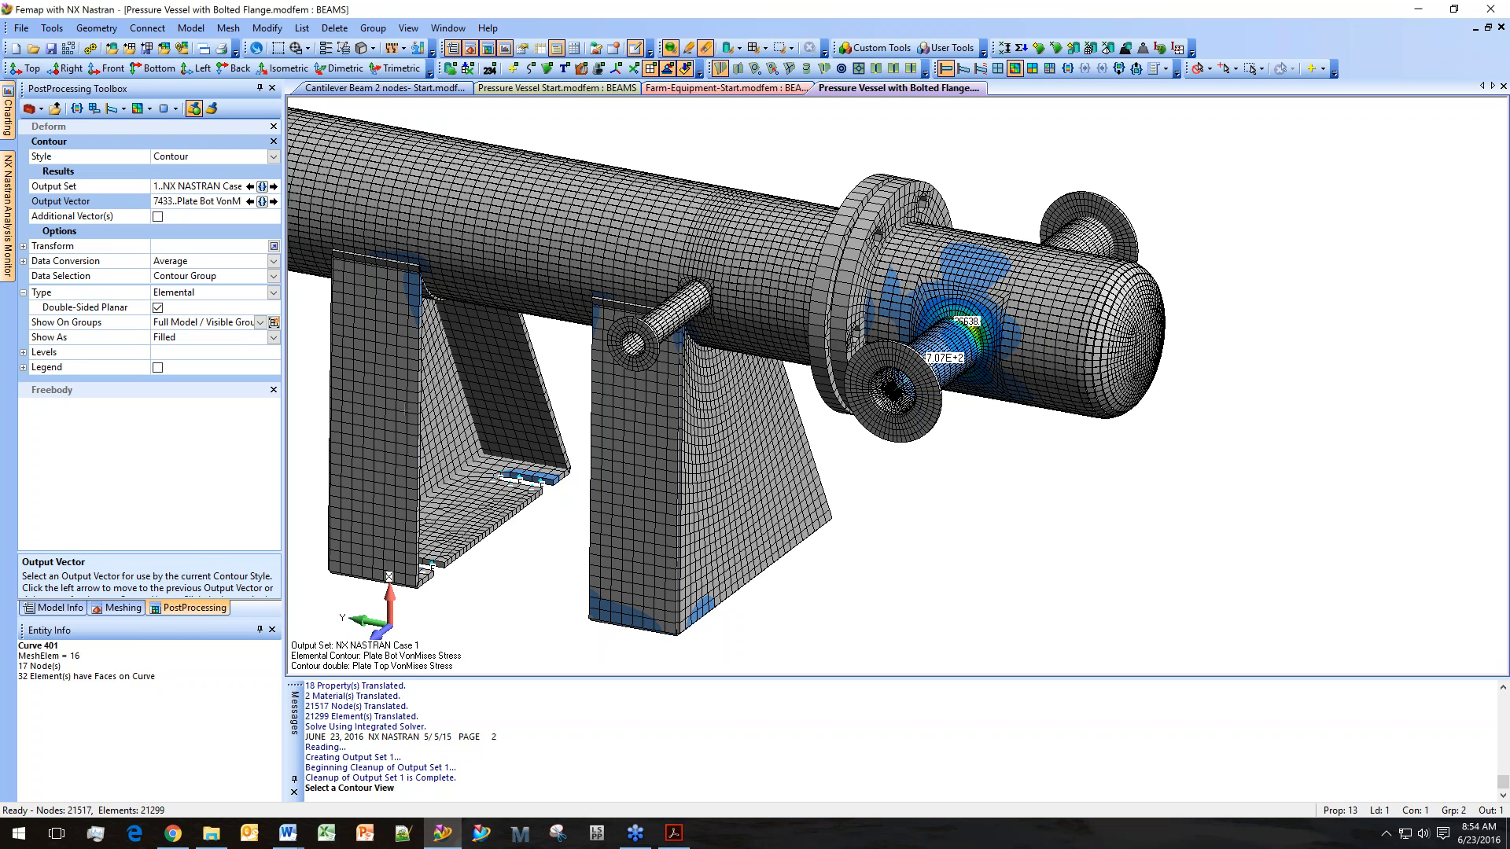
{"action": "scroll", "coordinate": [808, 481], "scroll_direction": "up", "scroll_amount": 3}
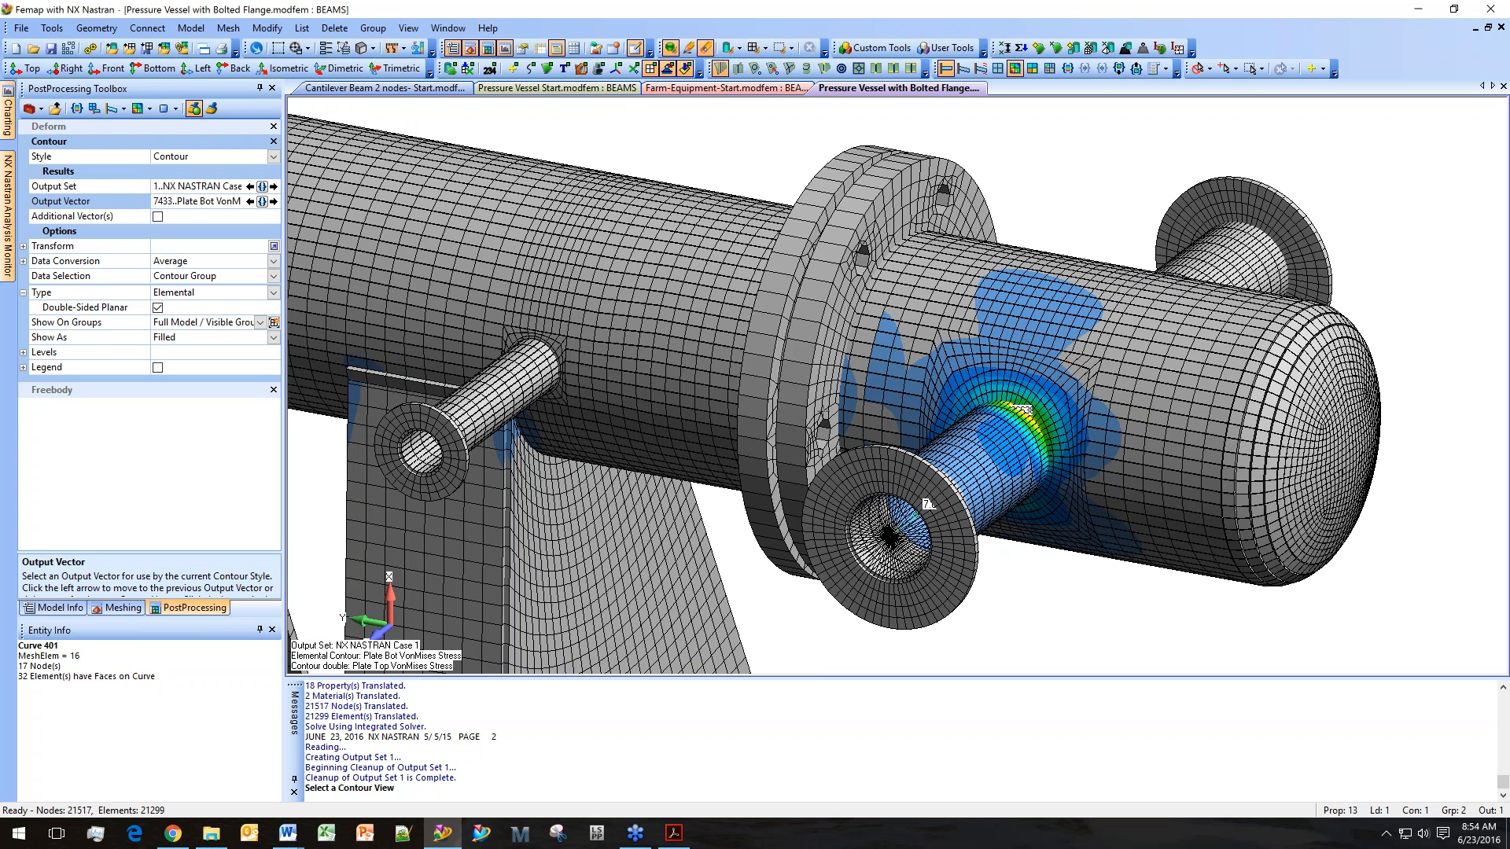
{"action": "left_click", "coordinate": [273, 157]}
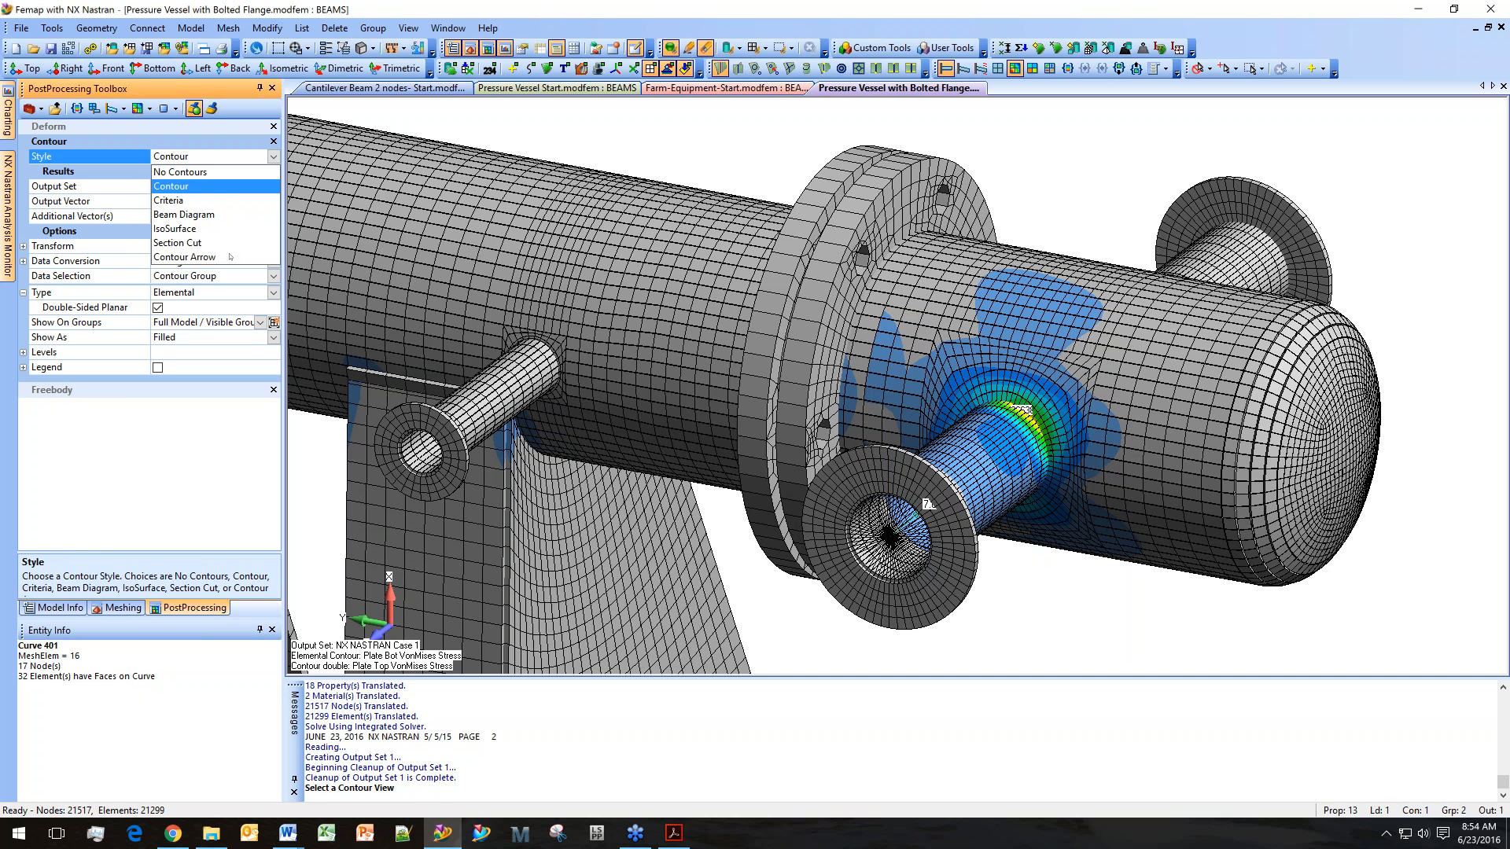
{"action": "left_click", "coordinate": [228, 257]}
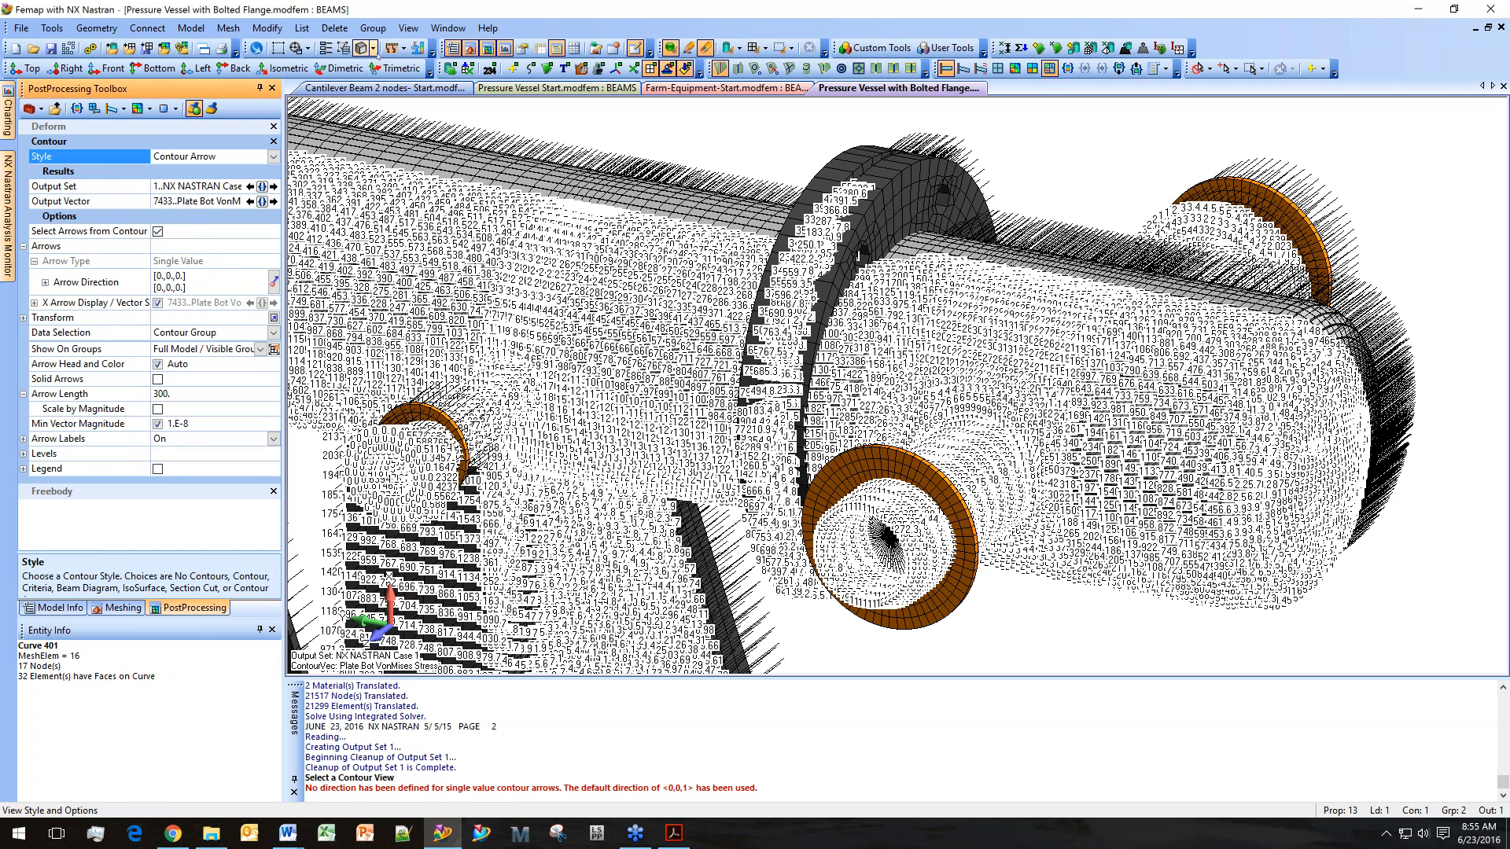
Turn off the thickness/cross-section display and set the output vector to 3022..Beam EndA Axial Force.
{"action": "left_click", "coordinate": [374, 50]}
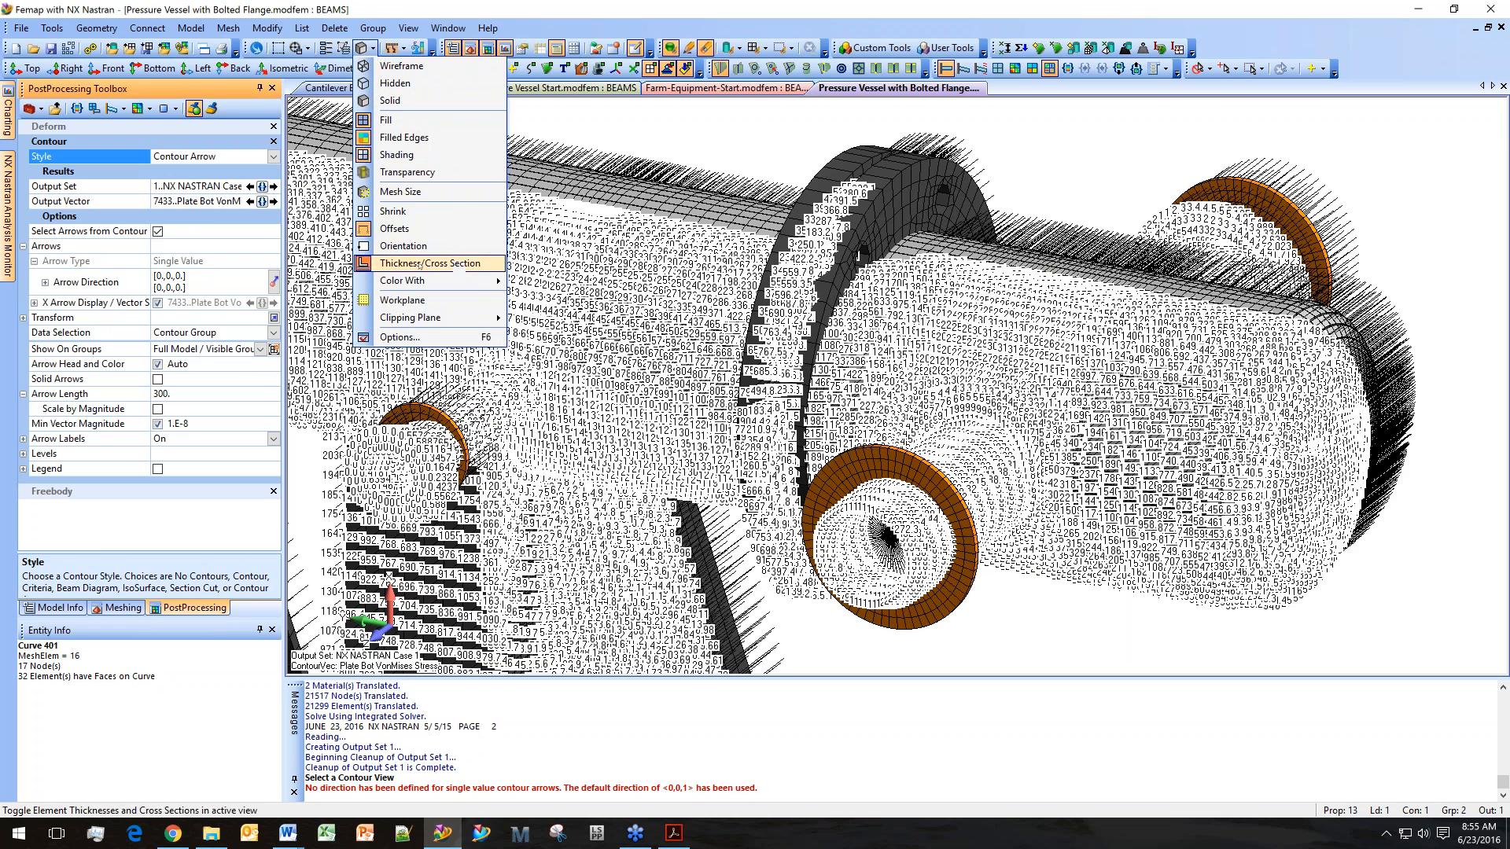
{"action": "left_click", "coordinate": [426, 264]}
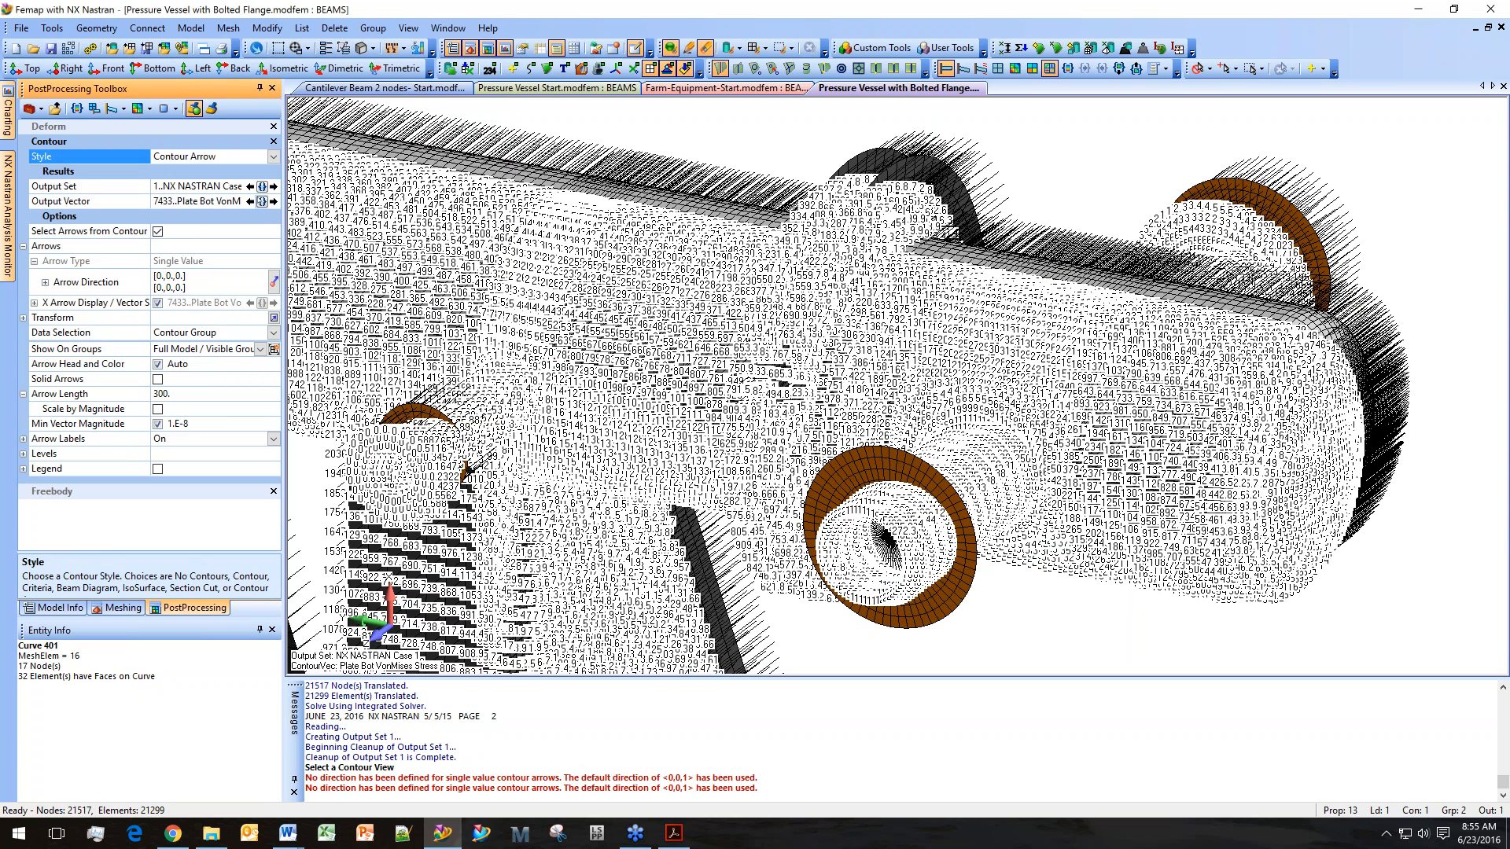
{"action": "left_click", "coordinate": [253, 202]}
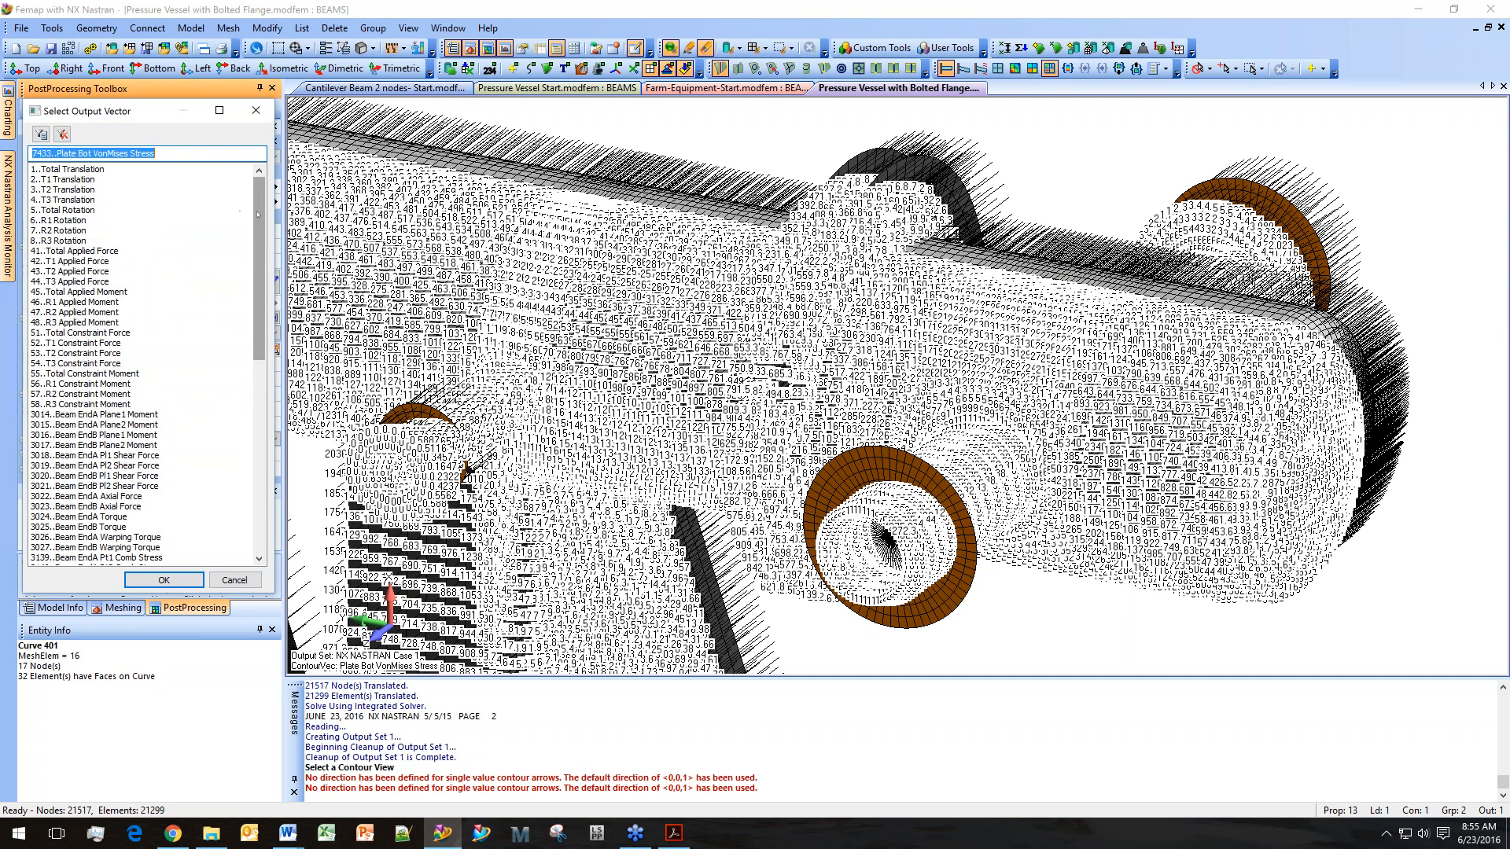
{"action": "left_click_drag", "start_coordinate": [260, 218], "coordinate": [267, 387]}
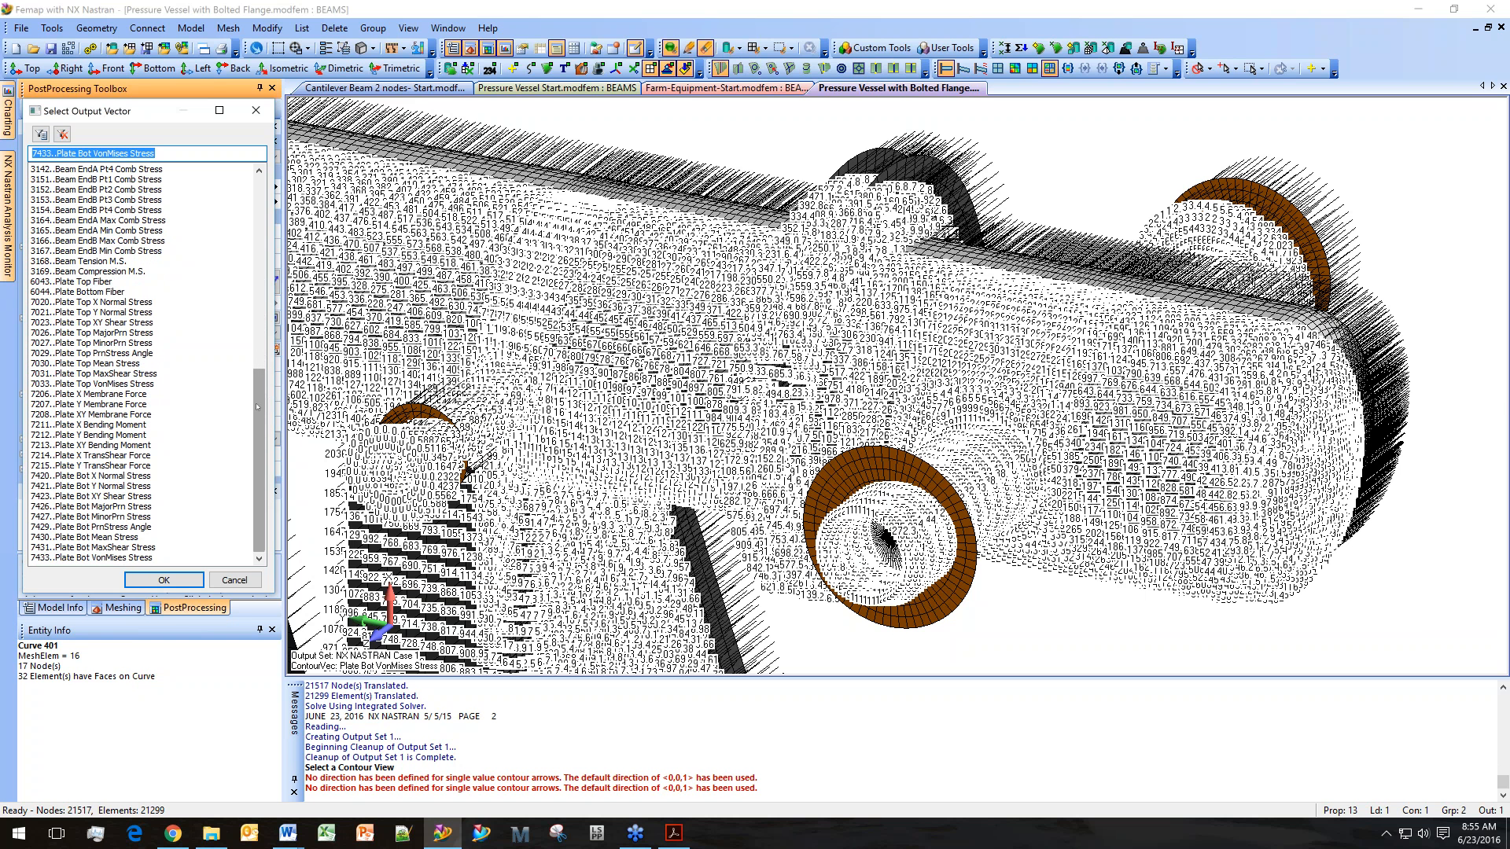
{"action": "left_click_drag", "start_coordinate": [258, 412], "coordinate": [254, 348]}
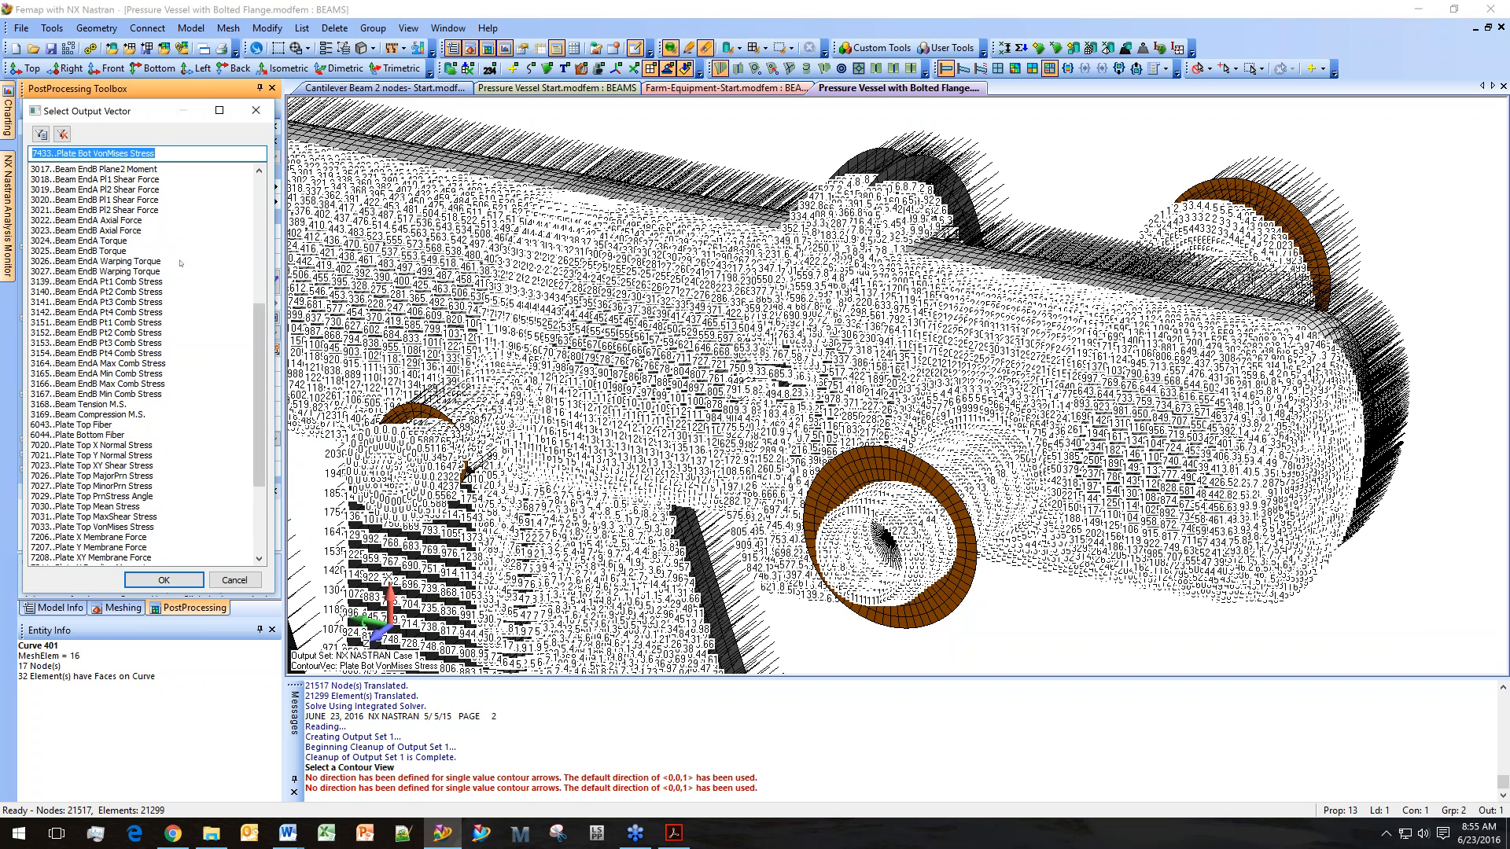
{"action": "left_click", "coordinate": [118, 220]}
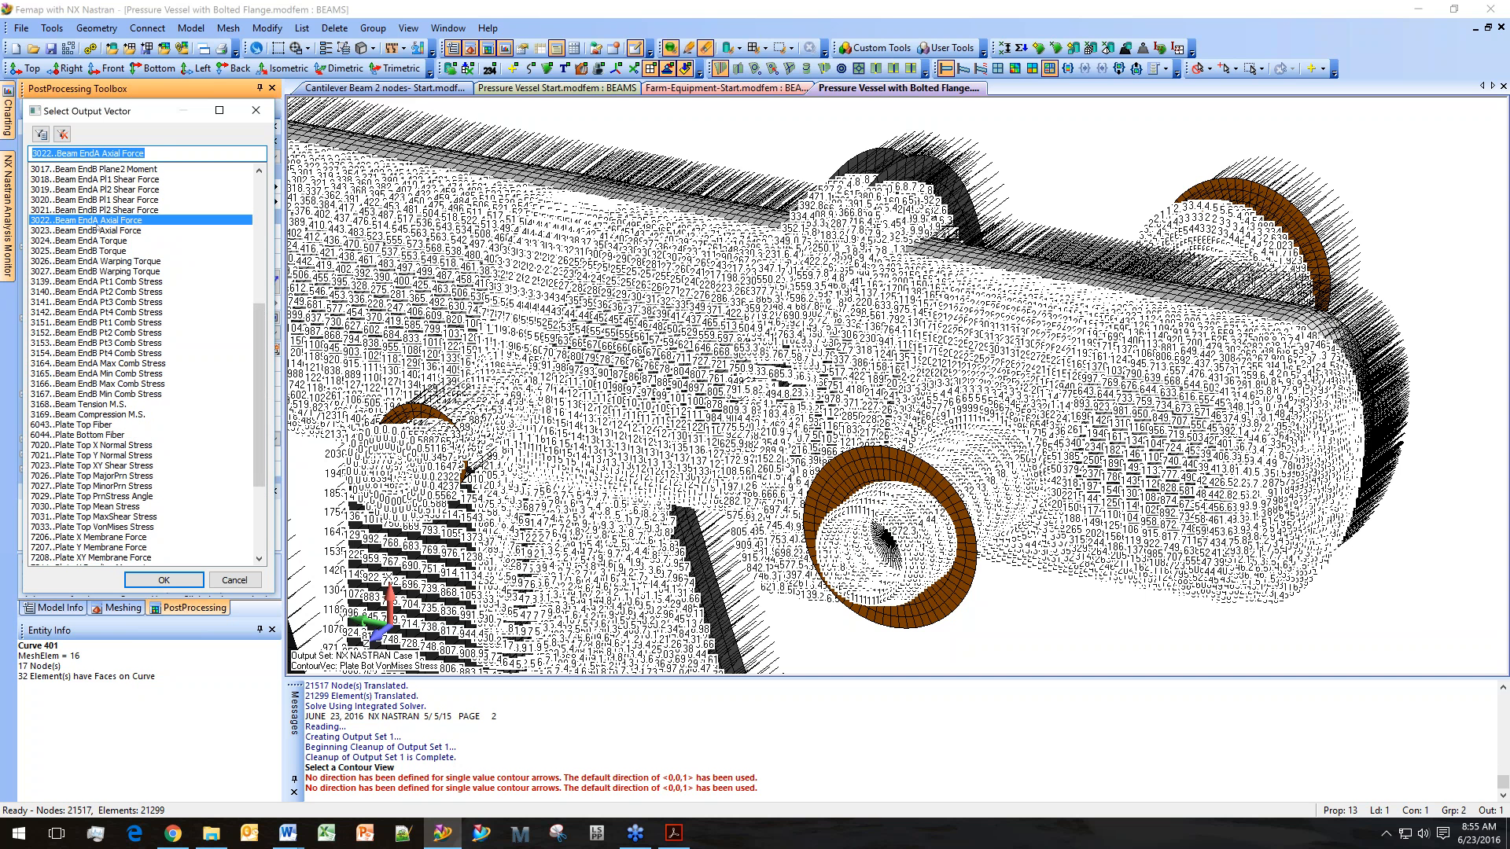
{"action": "left_click", "coordinate": [174, 578]}
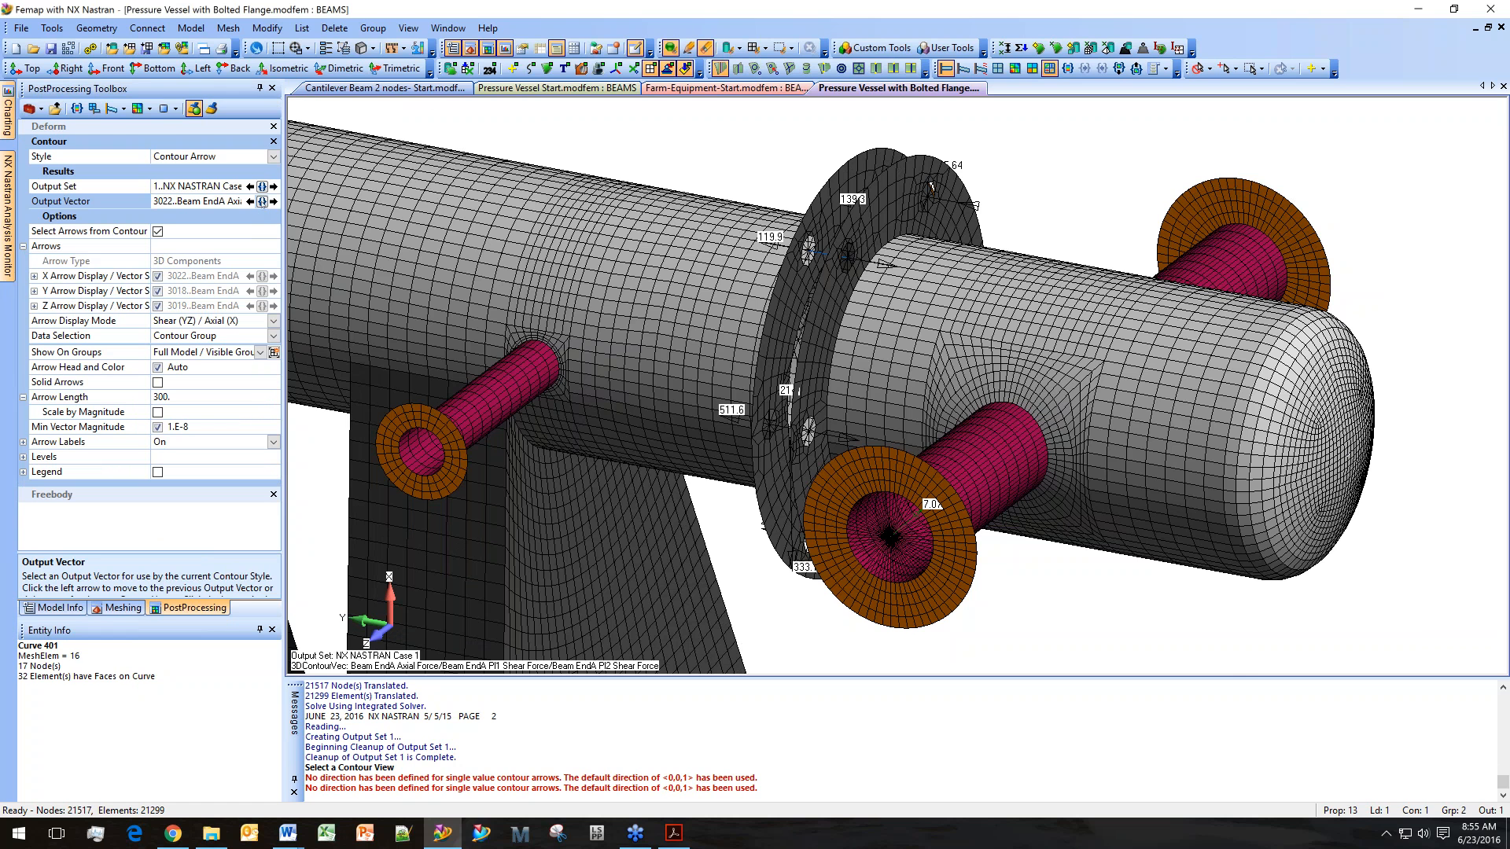
Review the Arrow Display Mode options, keeping Shear (YZ) / Axial (X).
{"action": "left_click_drag", "start_coordinate": [285, 211], "coordinate": [350, 212]}
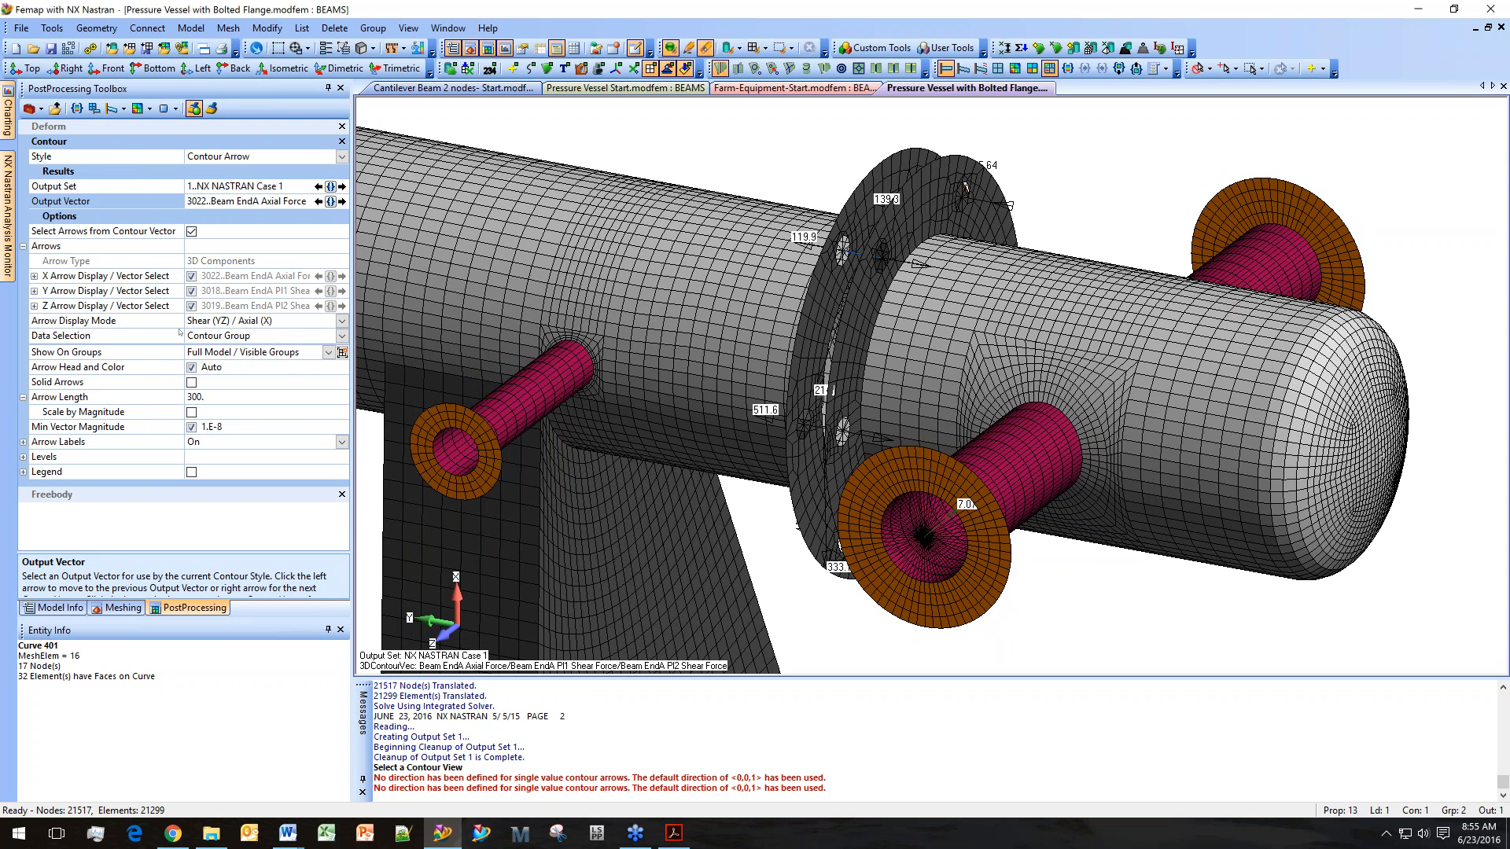
{"action": "left_click", "coordinate": [342, 321]}
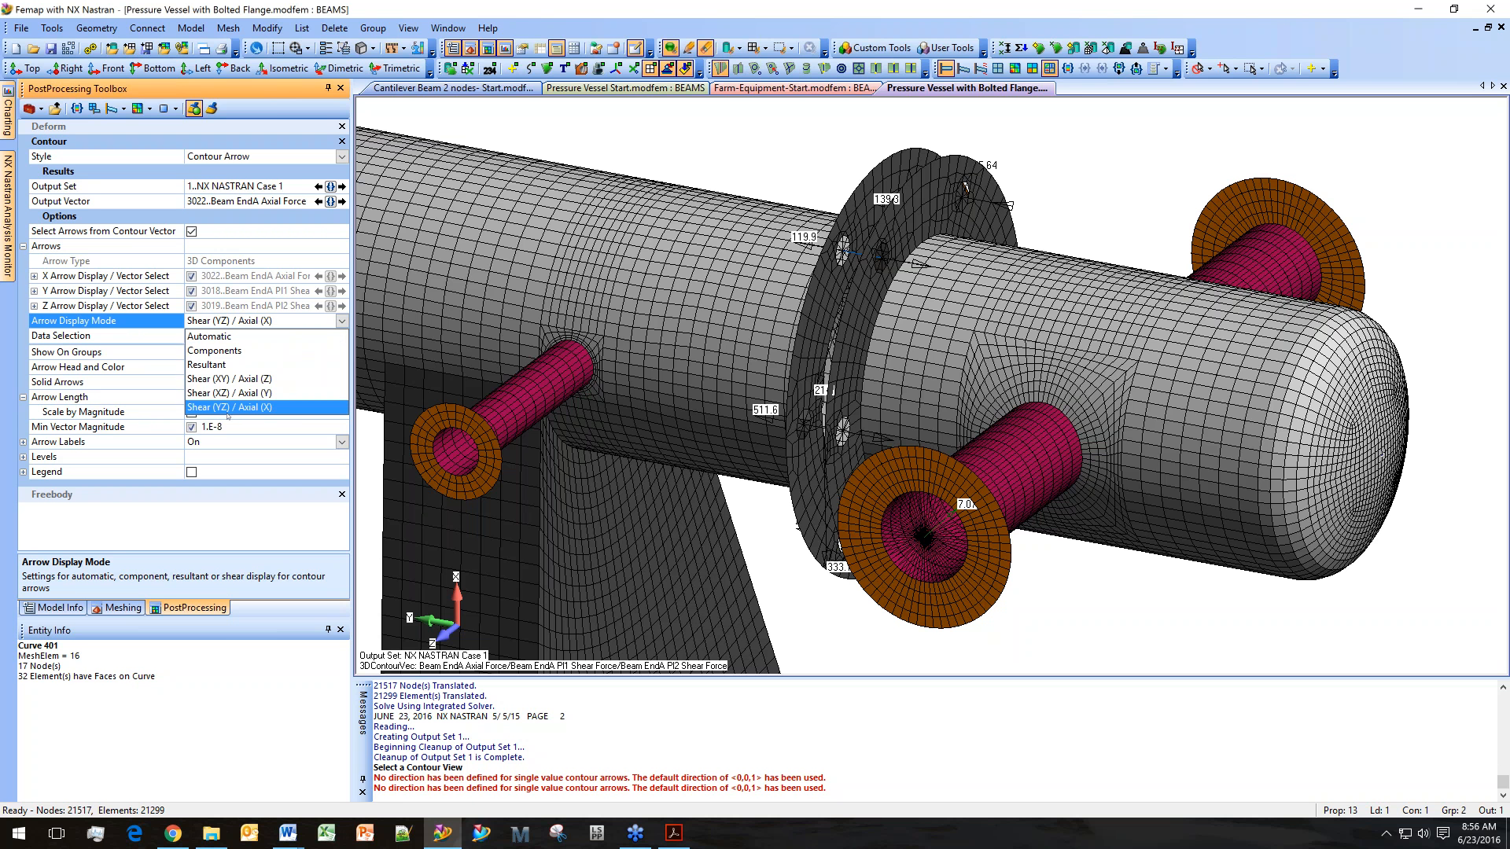
{"action": "left_click", "coordinate": [228, 408]}
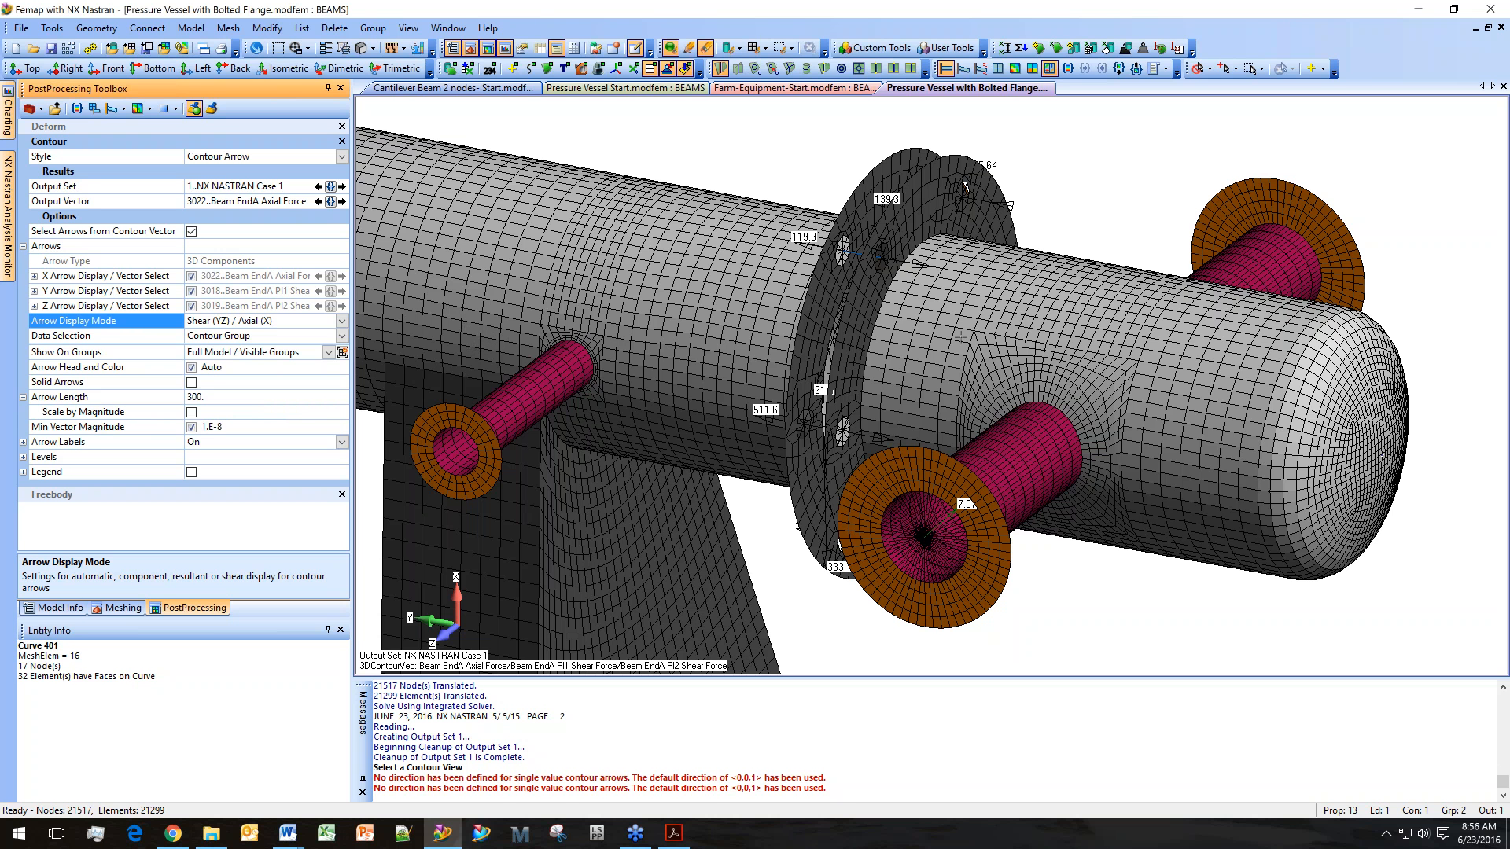
Examine the fastener force arrows and their labels around the bolted flange up close.
{"action": "scroll", "coordinate": [897, 445], "scroll_direction": "up", "scroll_amount": 10}
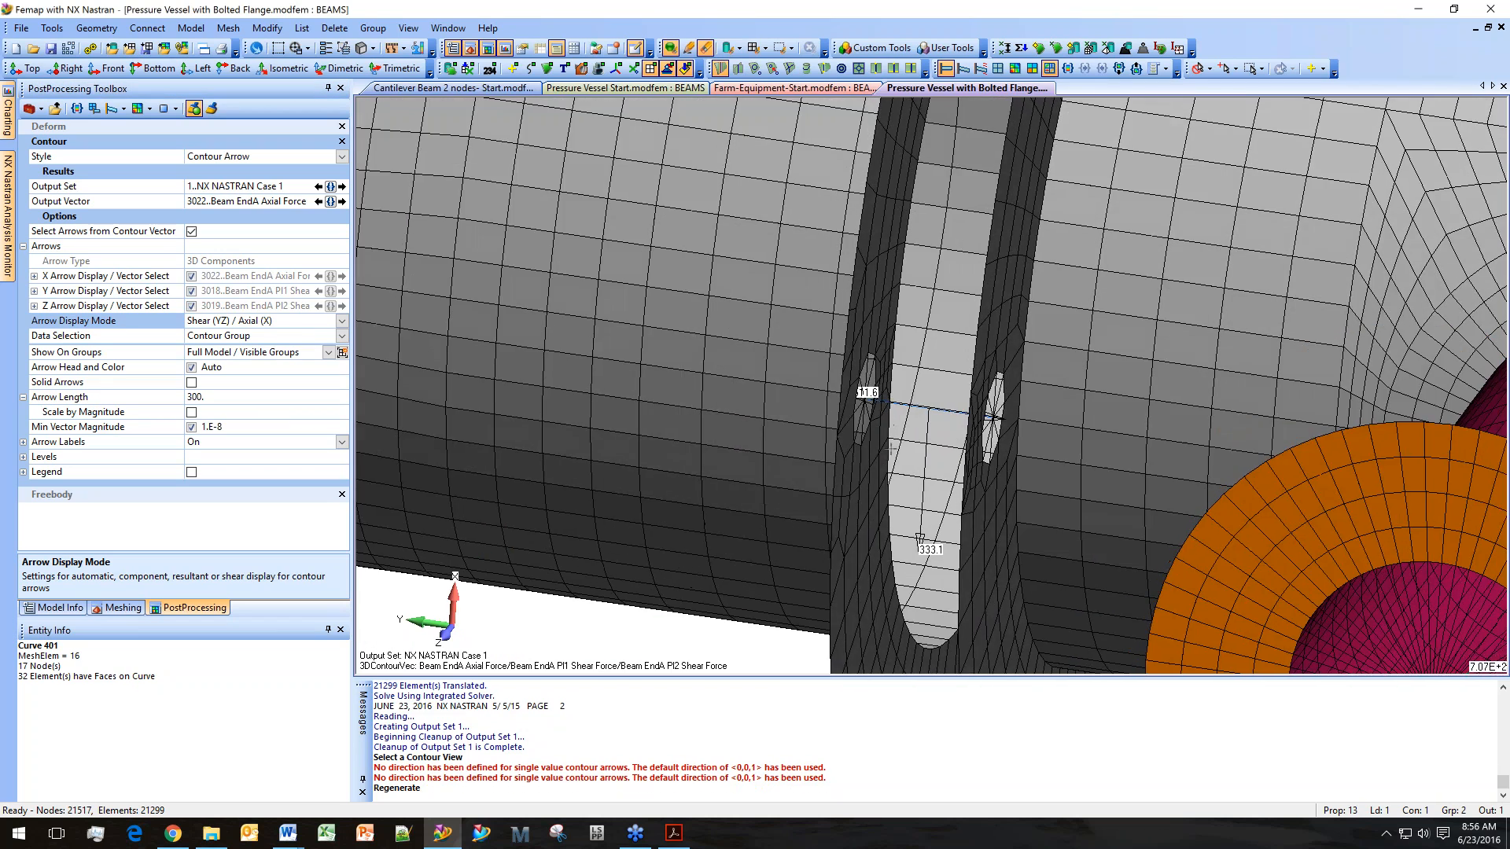
{"action": "scroll", "coordinate": [778, 460], "scroll_direction": "up", "scroll_amount": 4}
{"action": "scroll", "coordinate": [1040, 507], "scroll_direction": "up", "scroll_amount": 2}
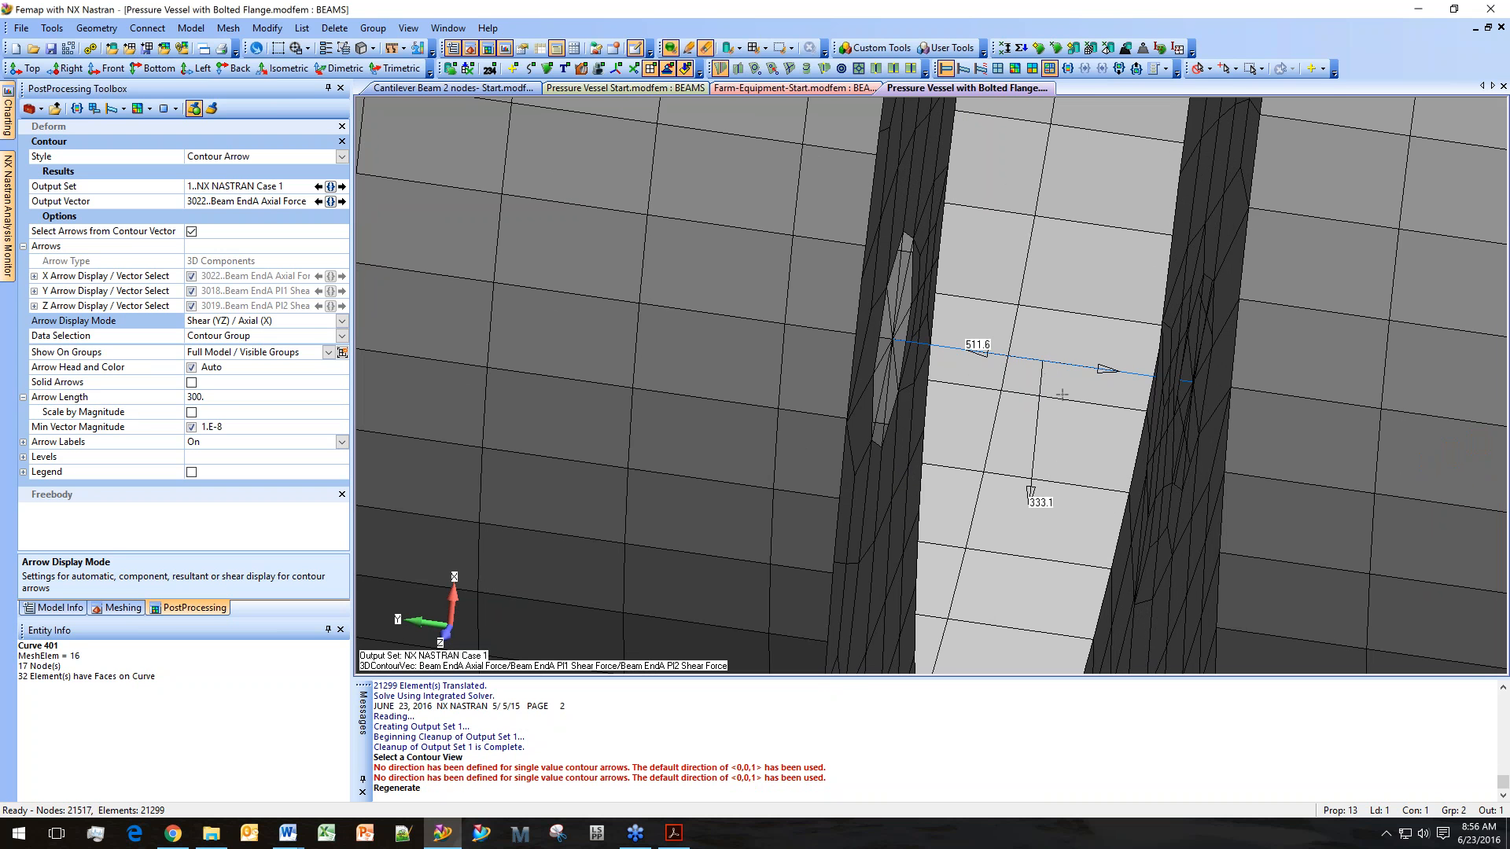
{"action": "scroll", "coordinate": [1043, 385], "scroll_direction": "down", "scroll_amount": 6}
{"action": "middle_click_drag", "start_coordinate": [1071, 457], "coordinate": [1075, 71], "text": "ctrl"}
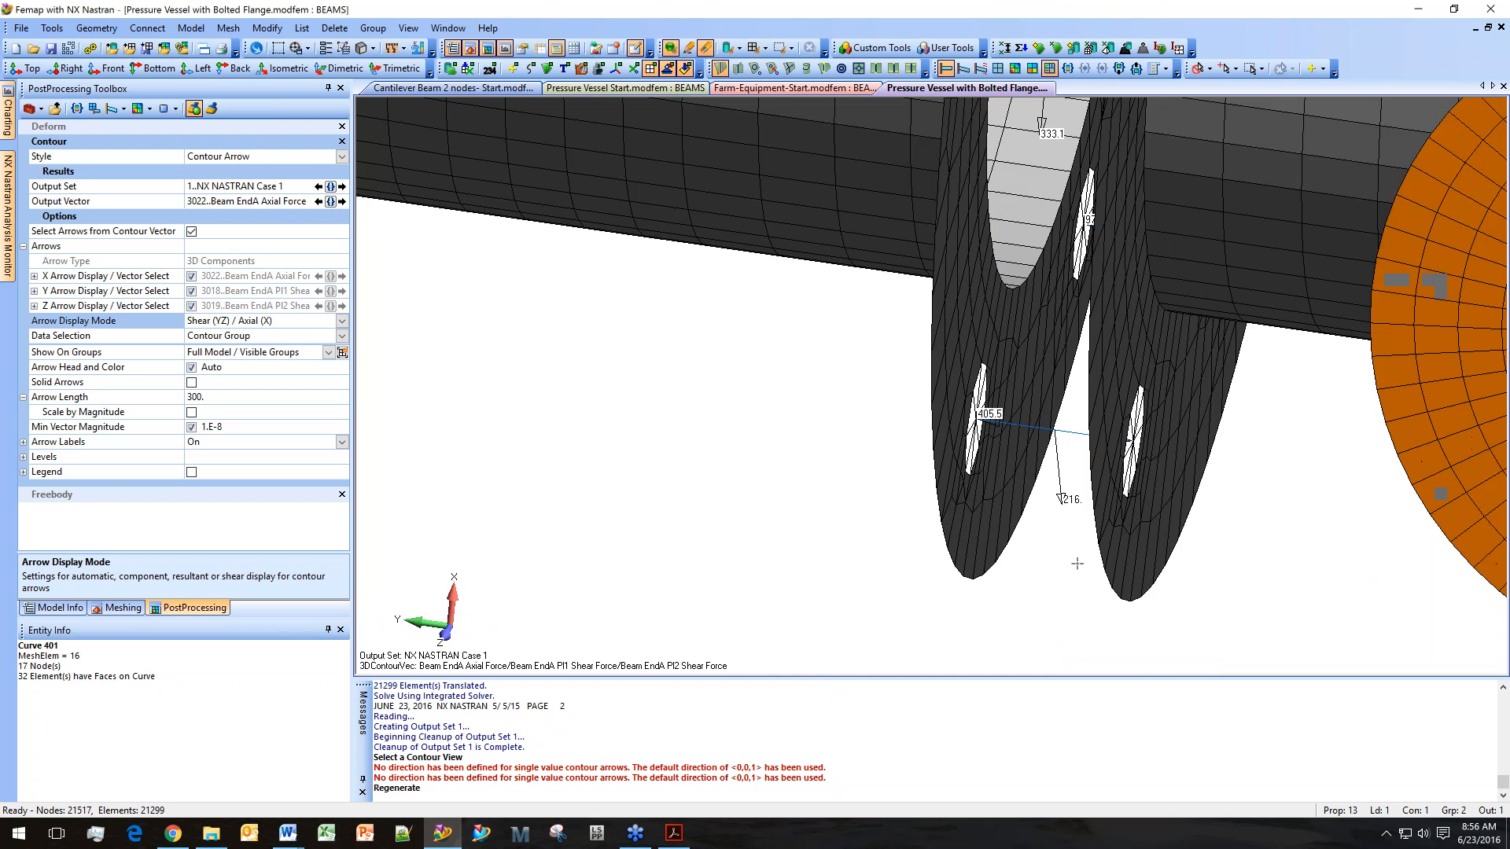
{"action": "scroll", "coordinate": [1078, 564], "scroll_direction": "up", "scroll_amount": 4}
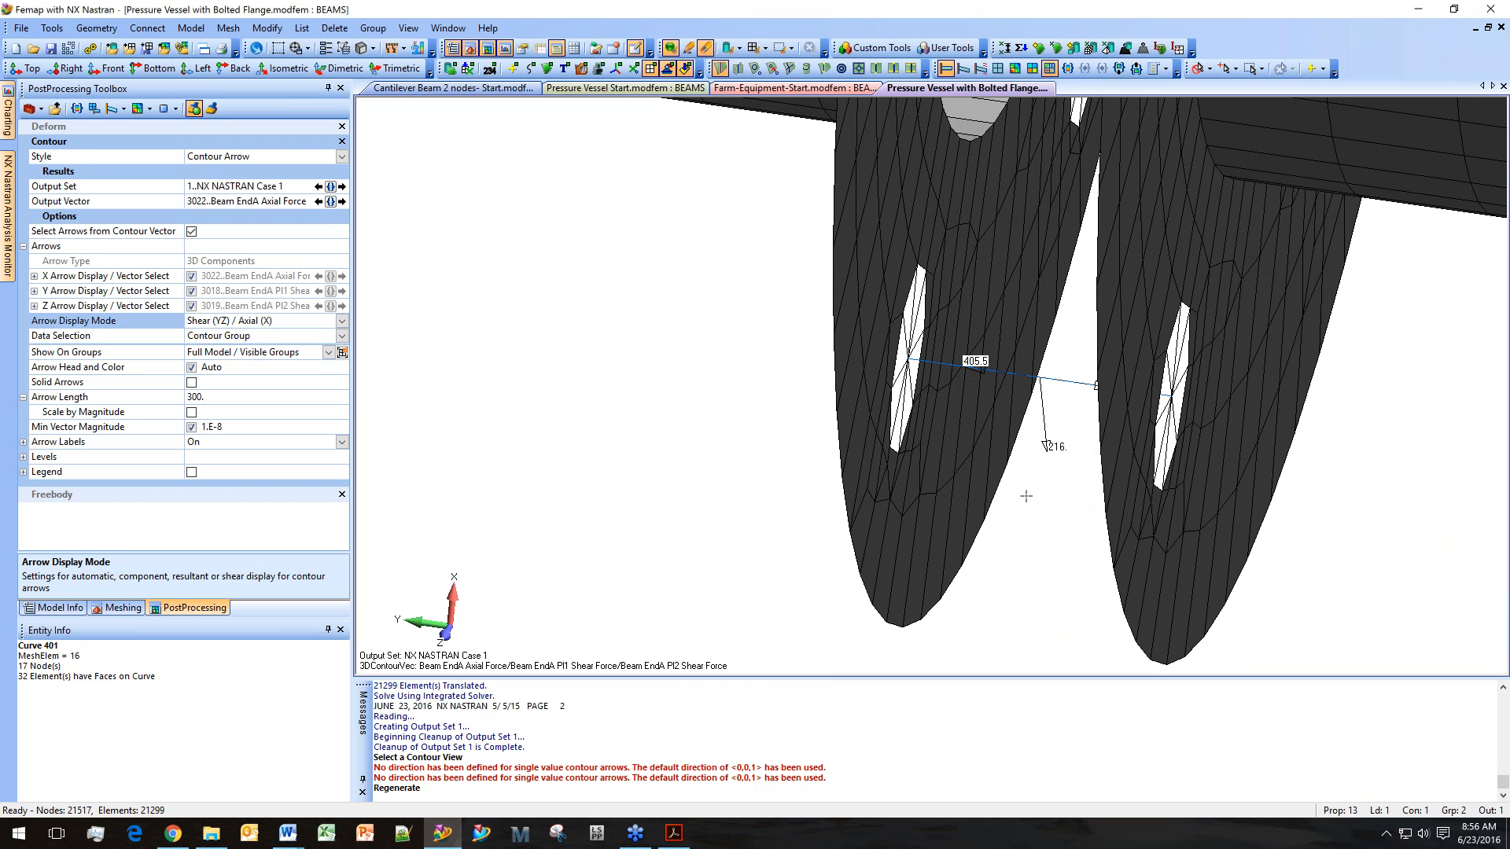
{"action": "scroll", "coordinate": [1040, 455], "scroll_direction": "down", "scroll_amount": 3}
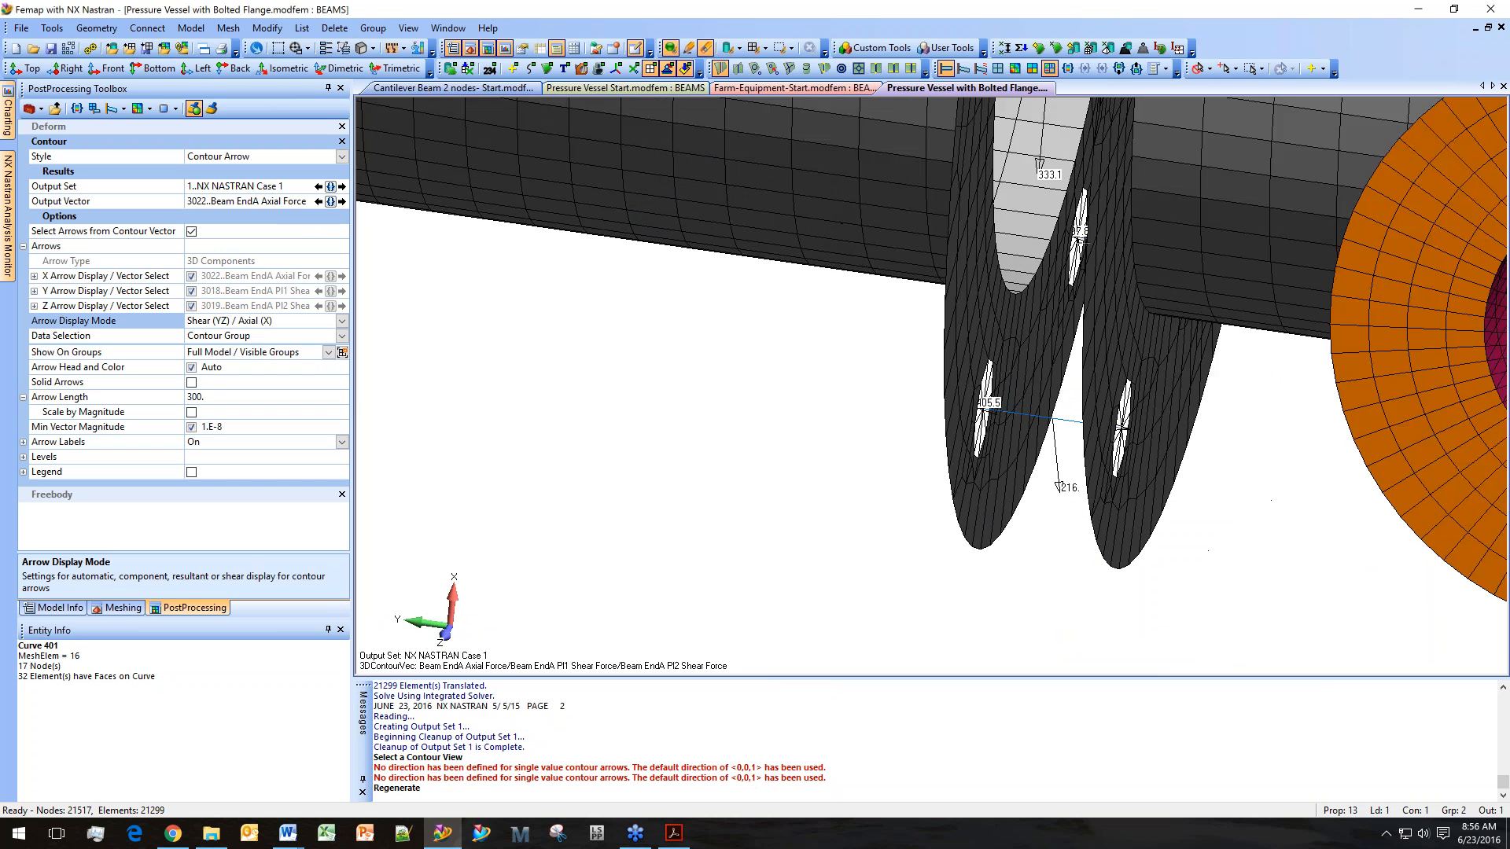
{"action": "scroll", "coordinate": [1084, 374], "scroll_direction": "down", "scroll_amount": 6}
{"action": "scroll", "coordinate": [1085, 373], "scroll_direction": "up", "scroll_amount": 2}
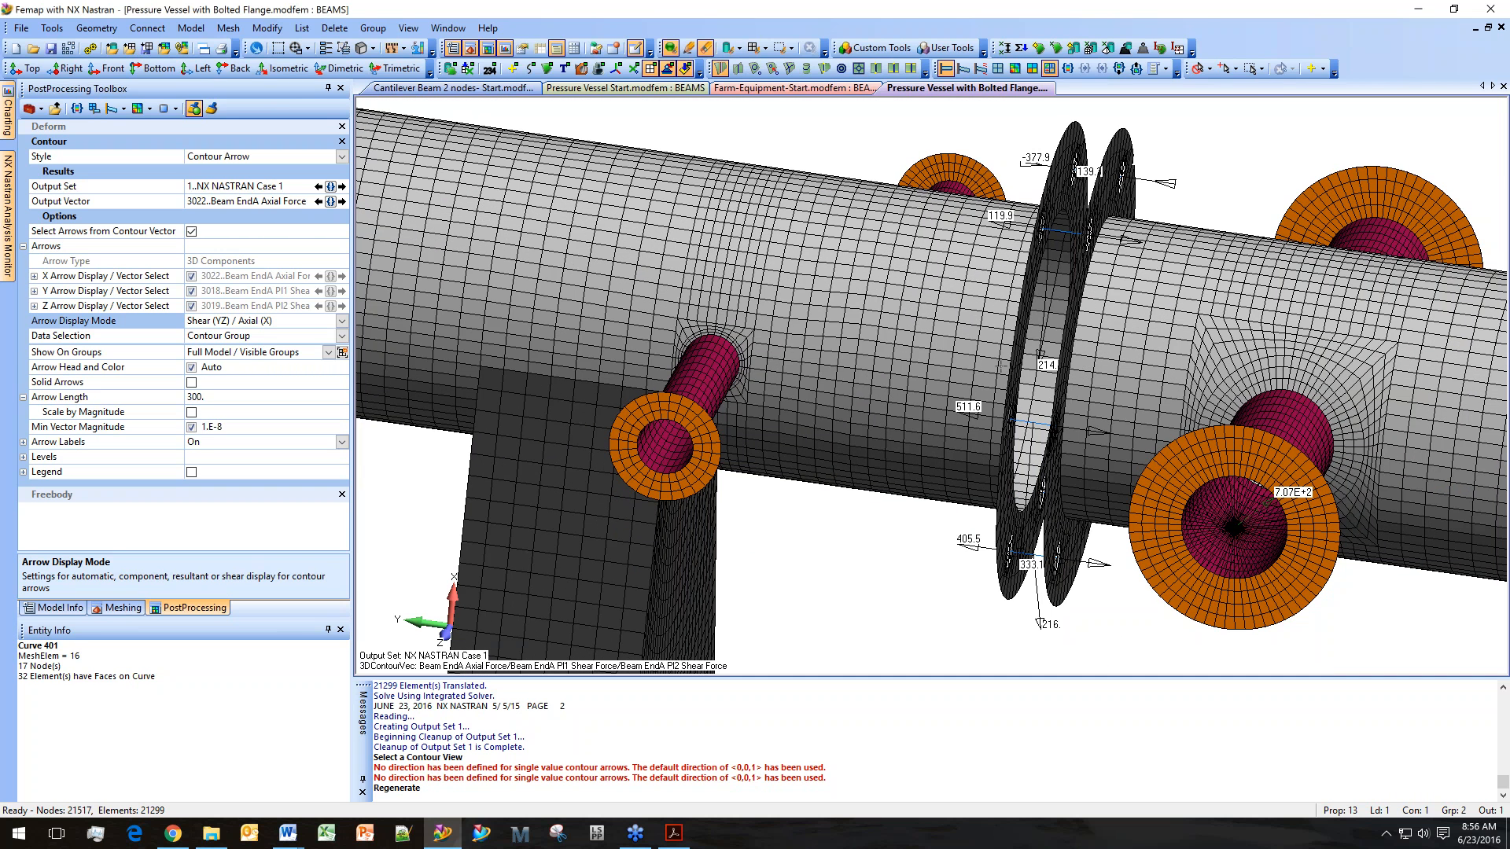
{"action": "mouse_move", "coordinate": [1001, 366]}
{"action": "middle_mouse_down"}
{"action": "mouse_move", "coordinate": [1020, 368]}
{"action": "mouse_move", "coordinate": [1017, 384]}
{"action": "middle_mouse_up"}
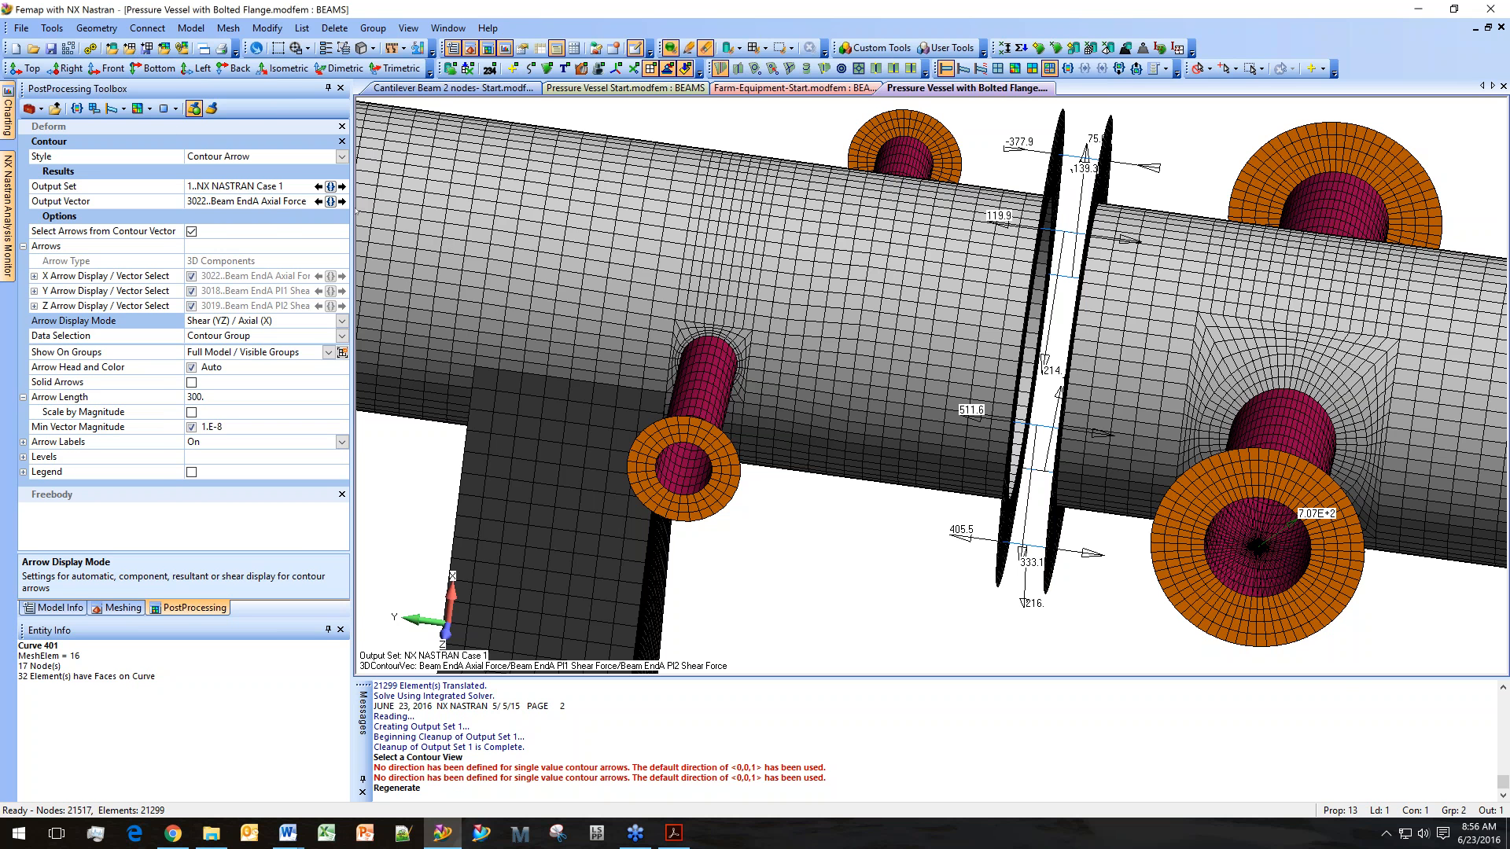
{"action": "left_click_drag", "start_coordinate": [355, 211], "coordinate": [314, 210]}
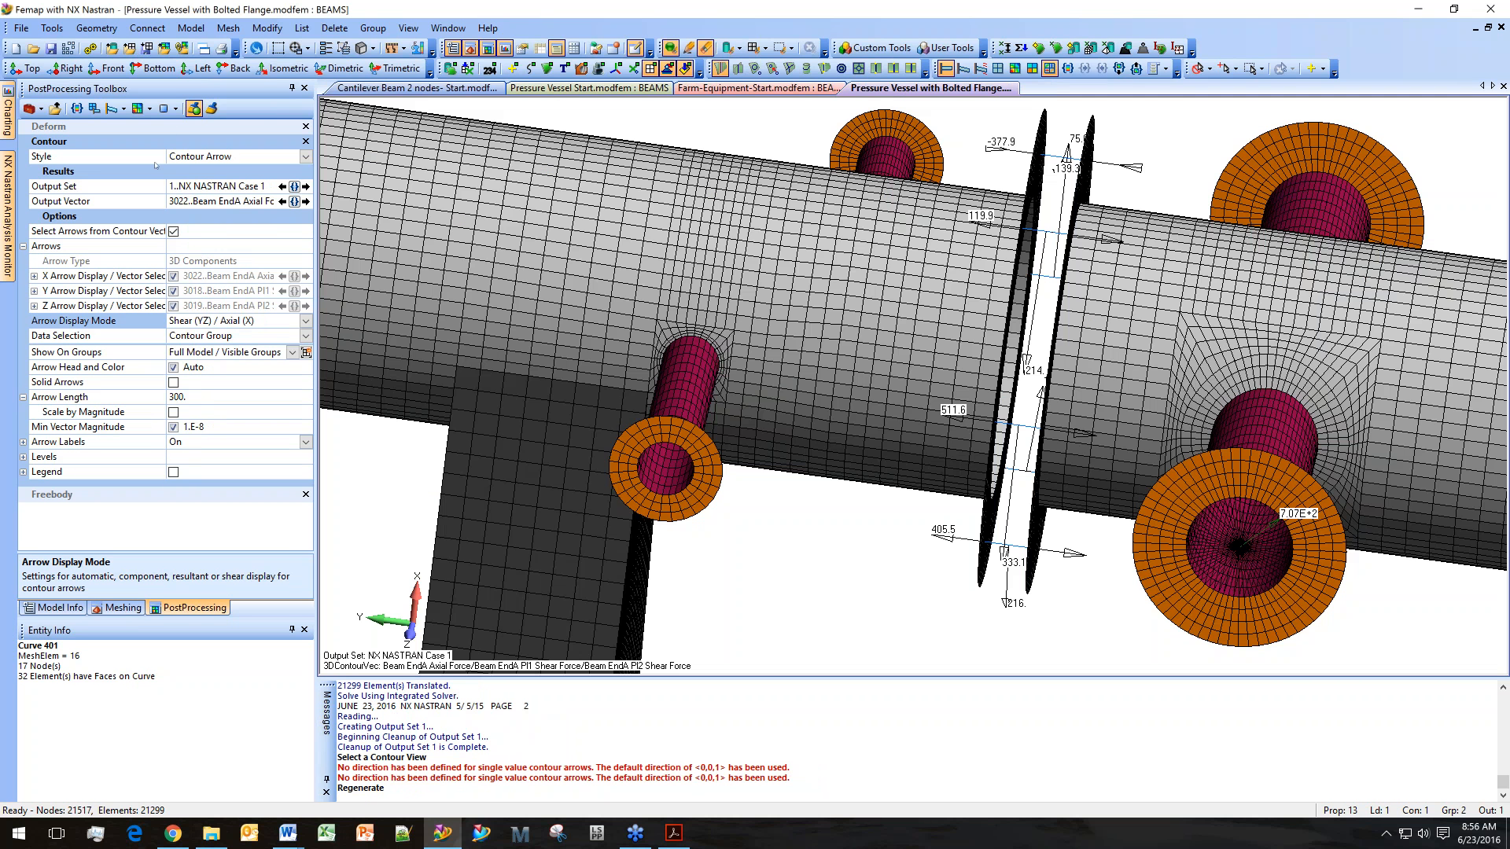
Open the Data Table window and reposition it over the model view.
{"action": "left_click", "coordinate": [52, 30]}
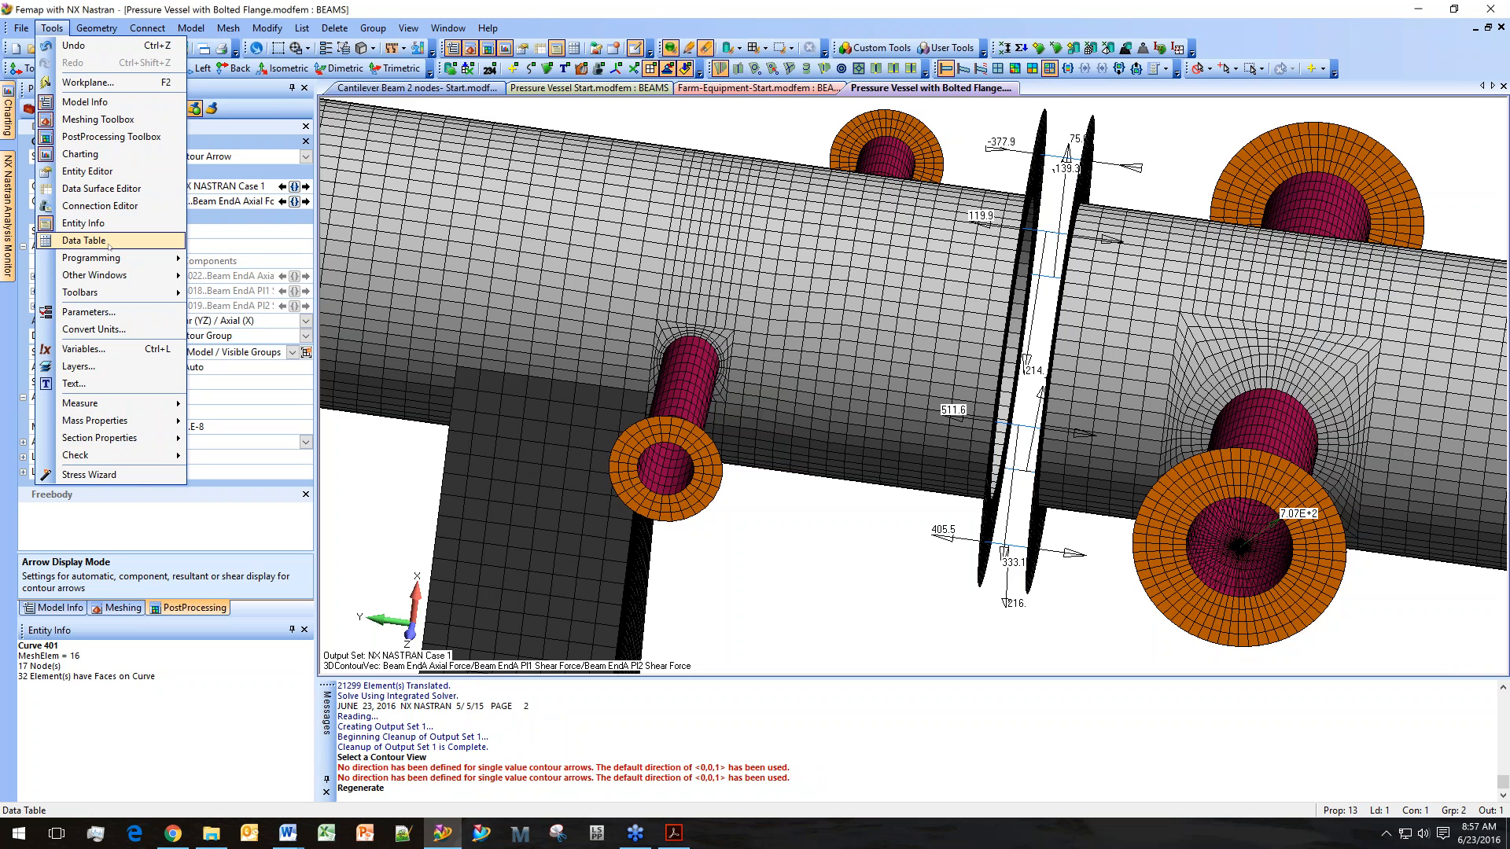
{"action": "left_click", "coordinate": [84, 240]}
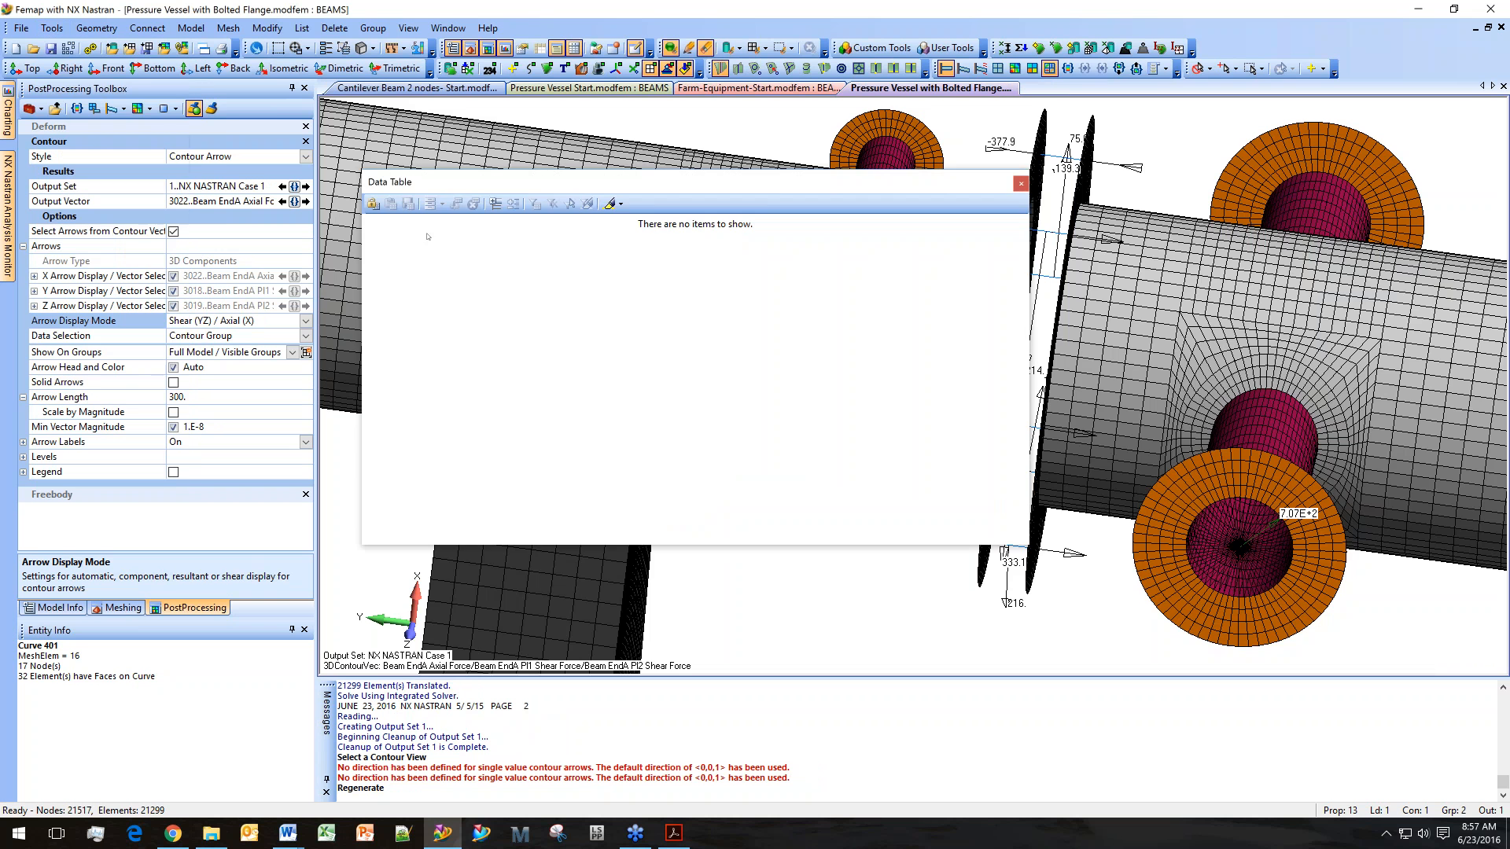
{"action": "left_click_drag", "start_coordinate": [538, 182], "coordinate": [381, 349]}
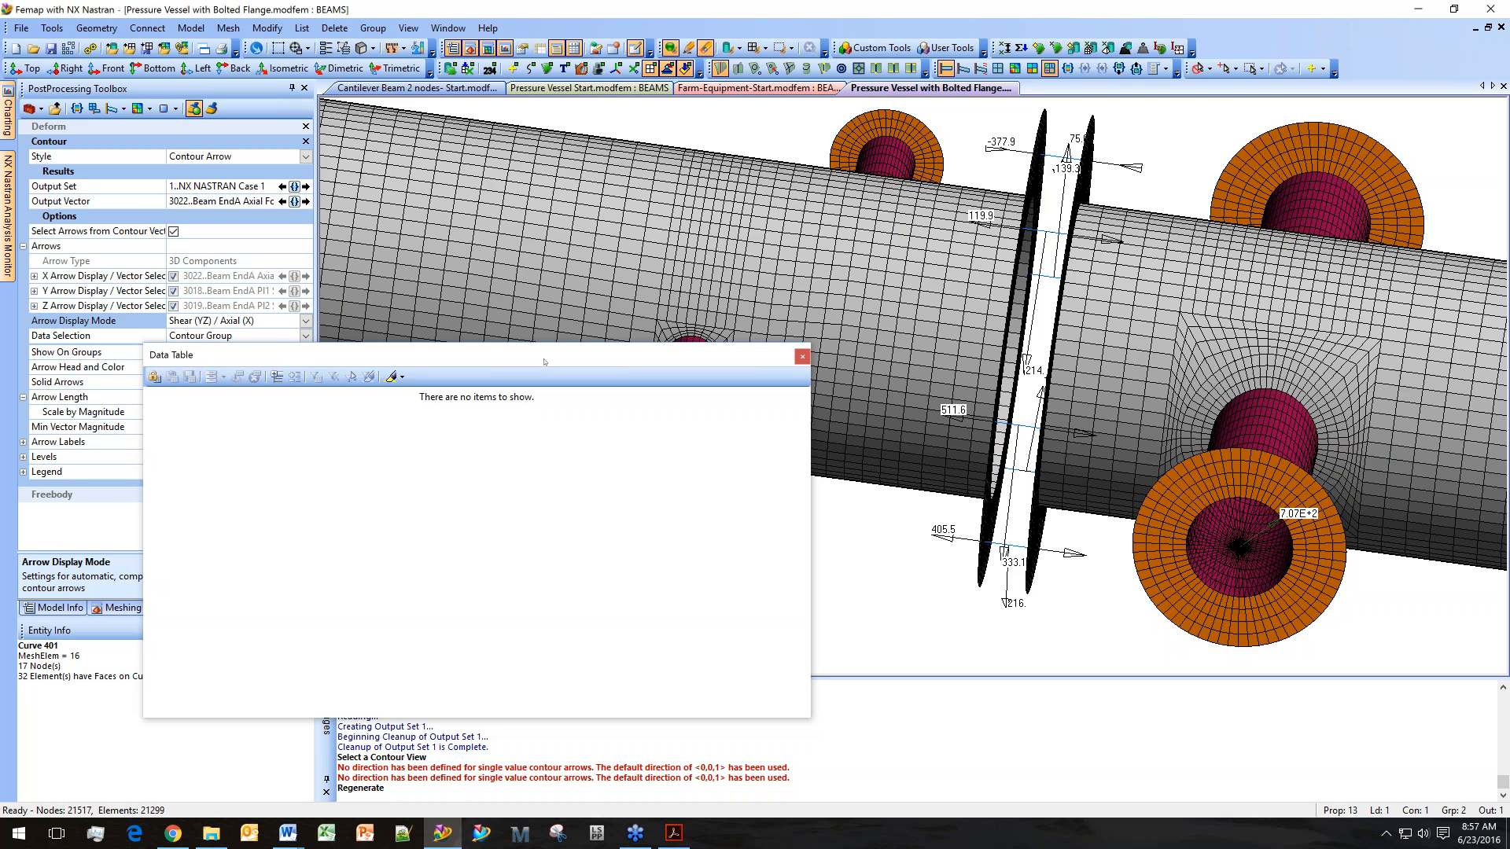
{"action": "left_click_drag", "start_coordinate": [544, 362], "coordinate": [479, 397]}
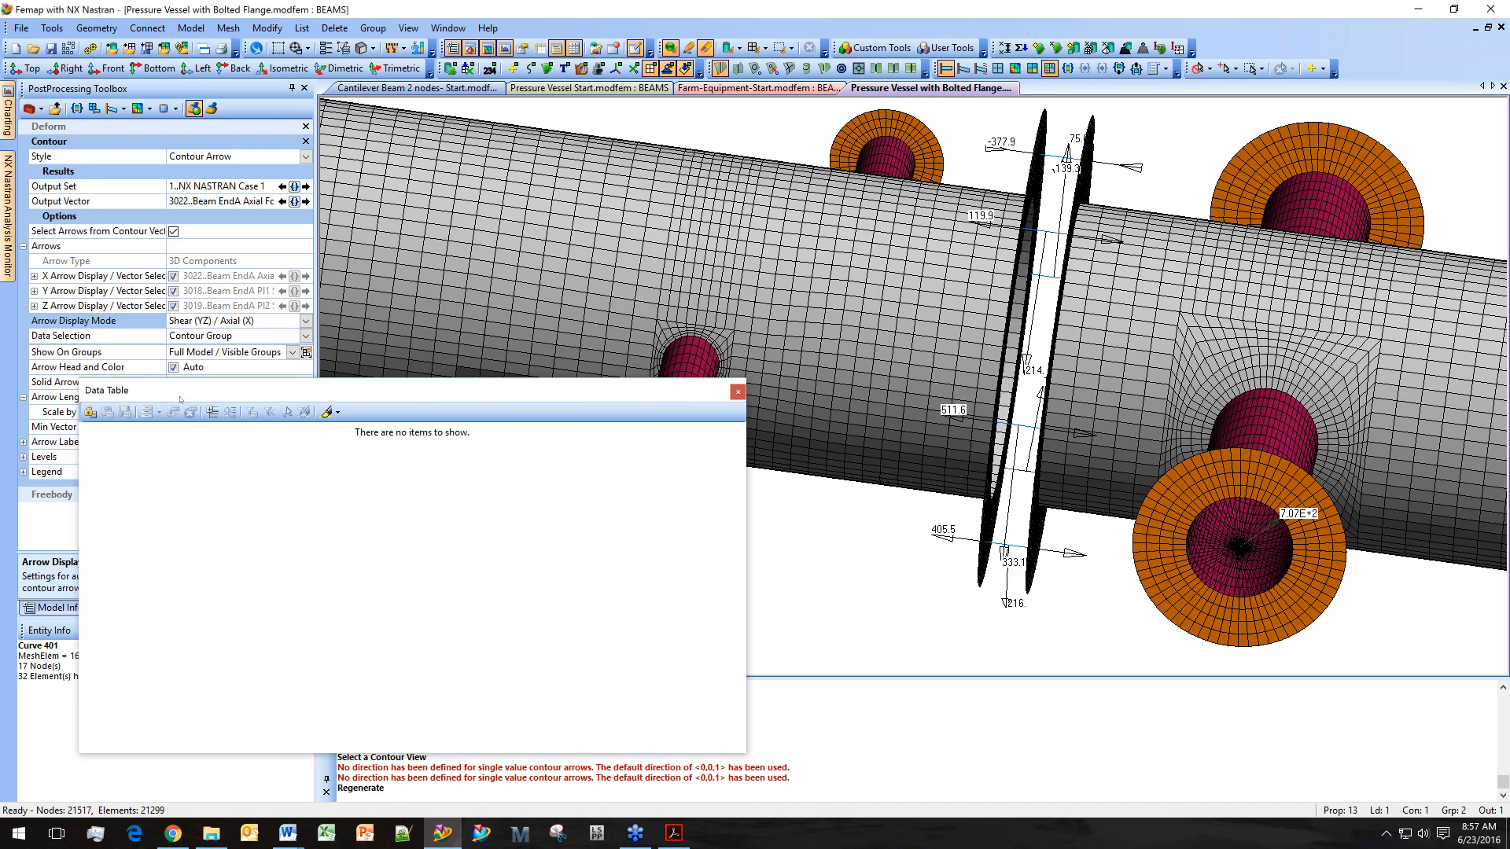
Send the contoured fastener results to the Data Table, unlocking it, and widen the Element ID column.
{"action": "left_click", "coordinate": [303, 29]}
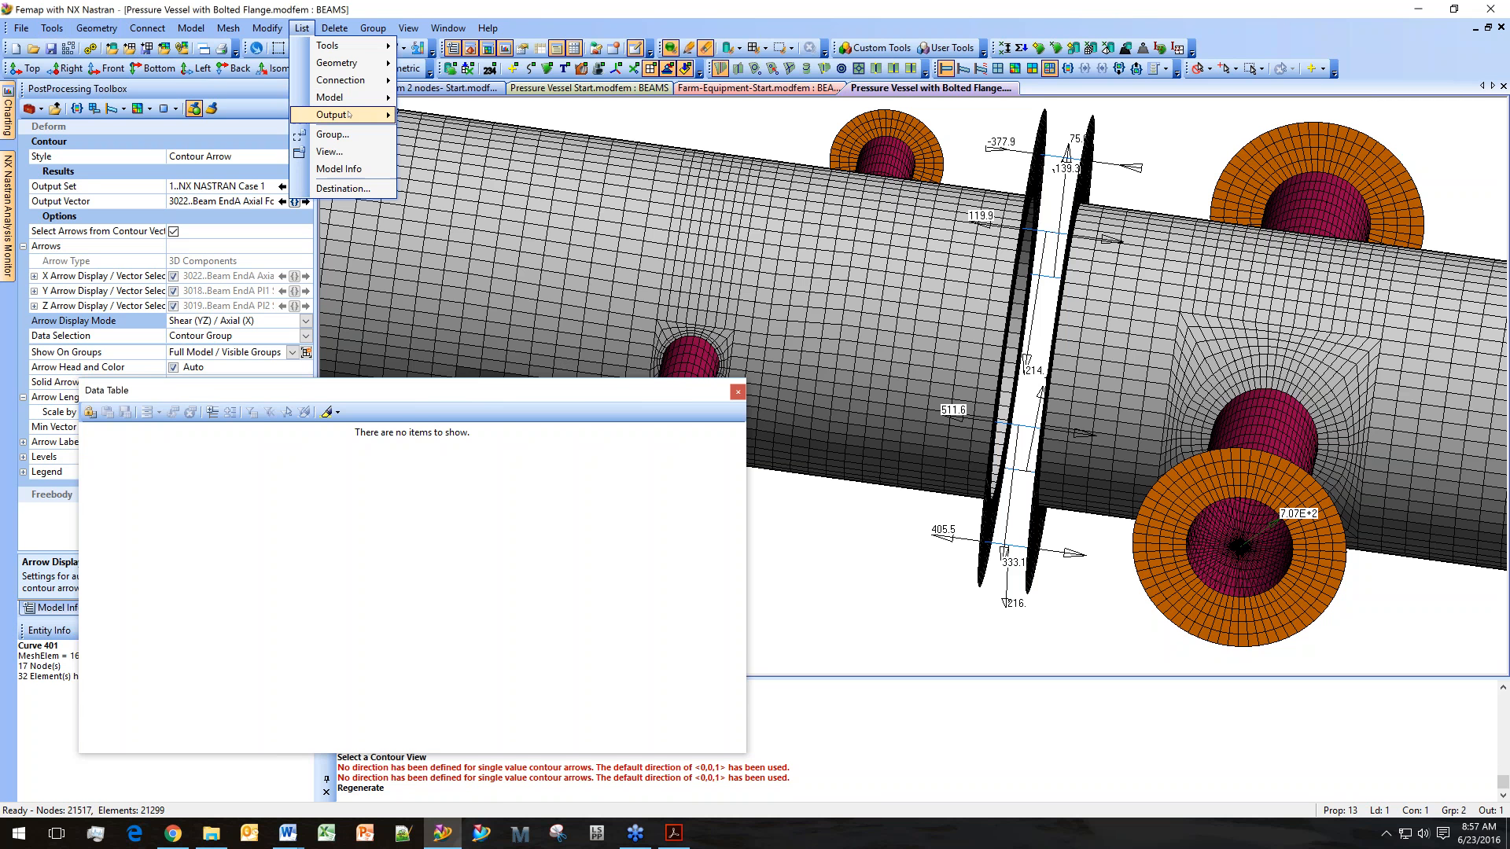
{"action": "mouse_move", "coordinate": [351, 115]}
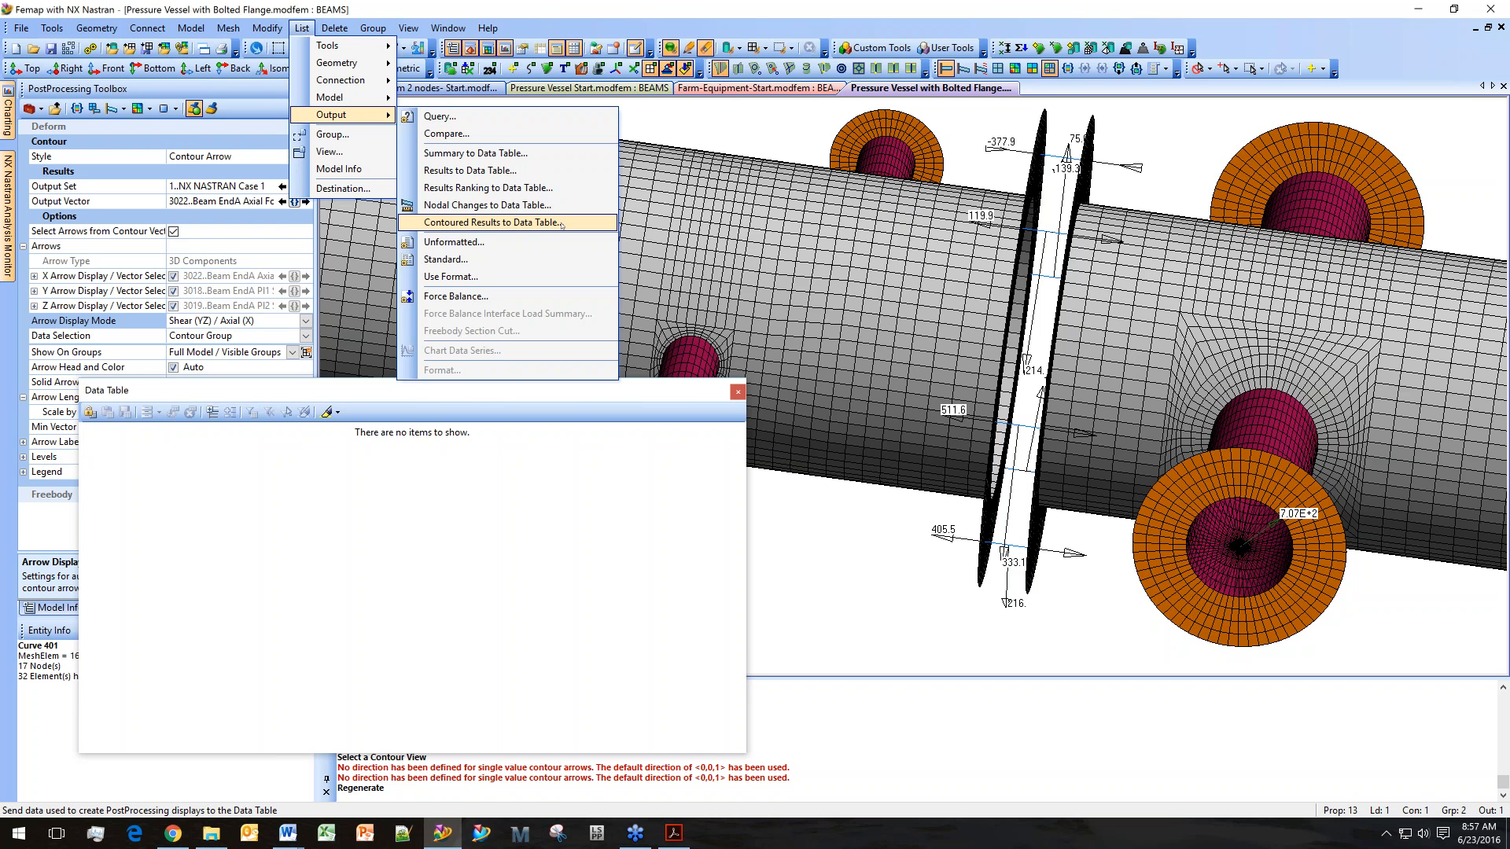
{"action": "left_click", "coordinate": [561, 224]}
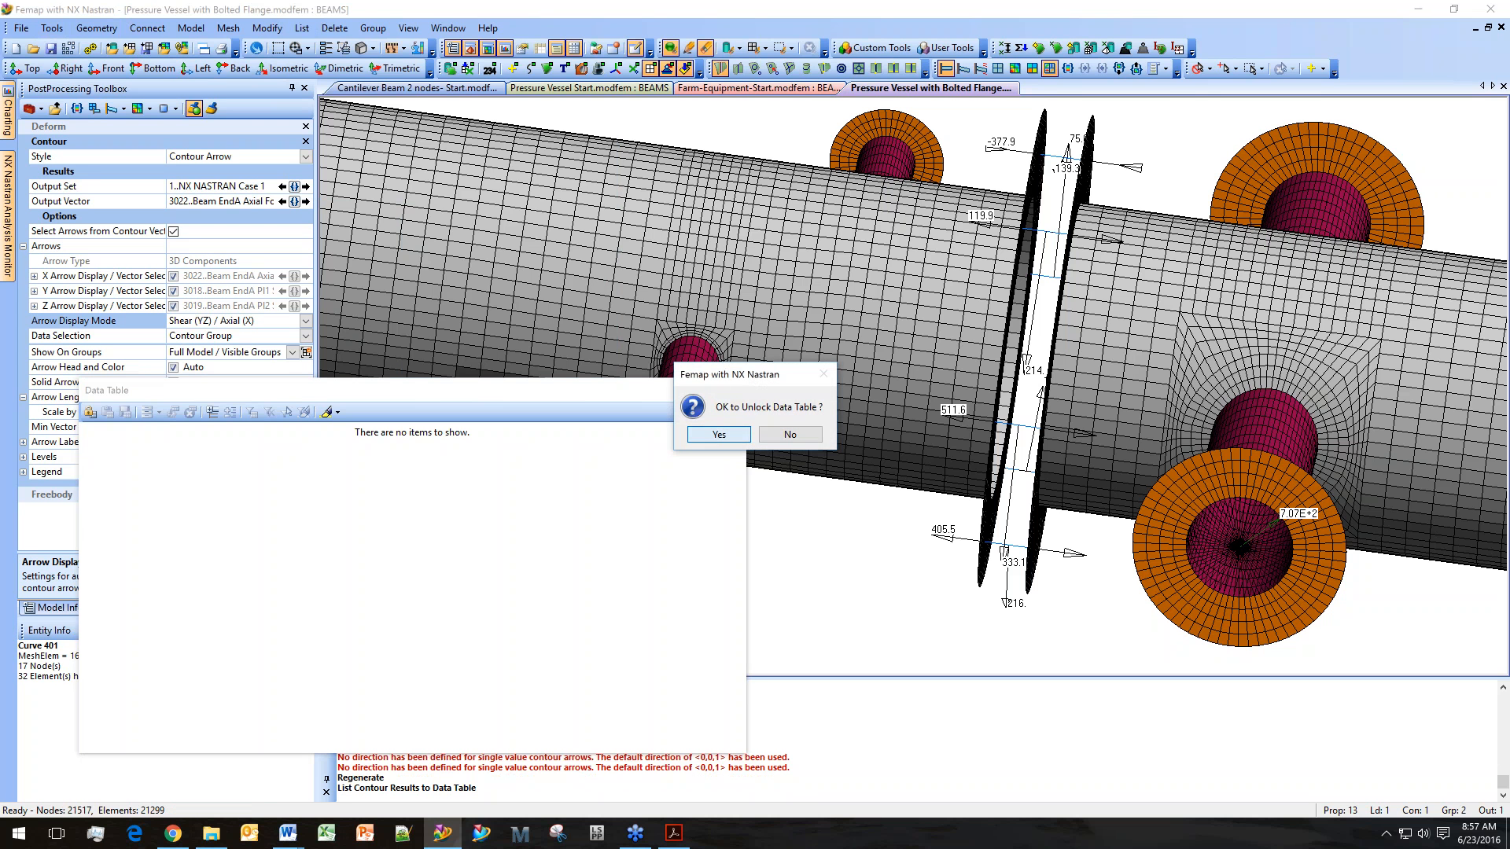
{"action": "left_click", "coordinate": [718, 434]}
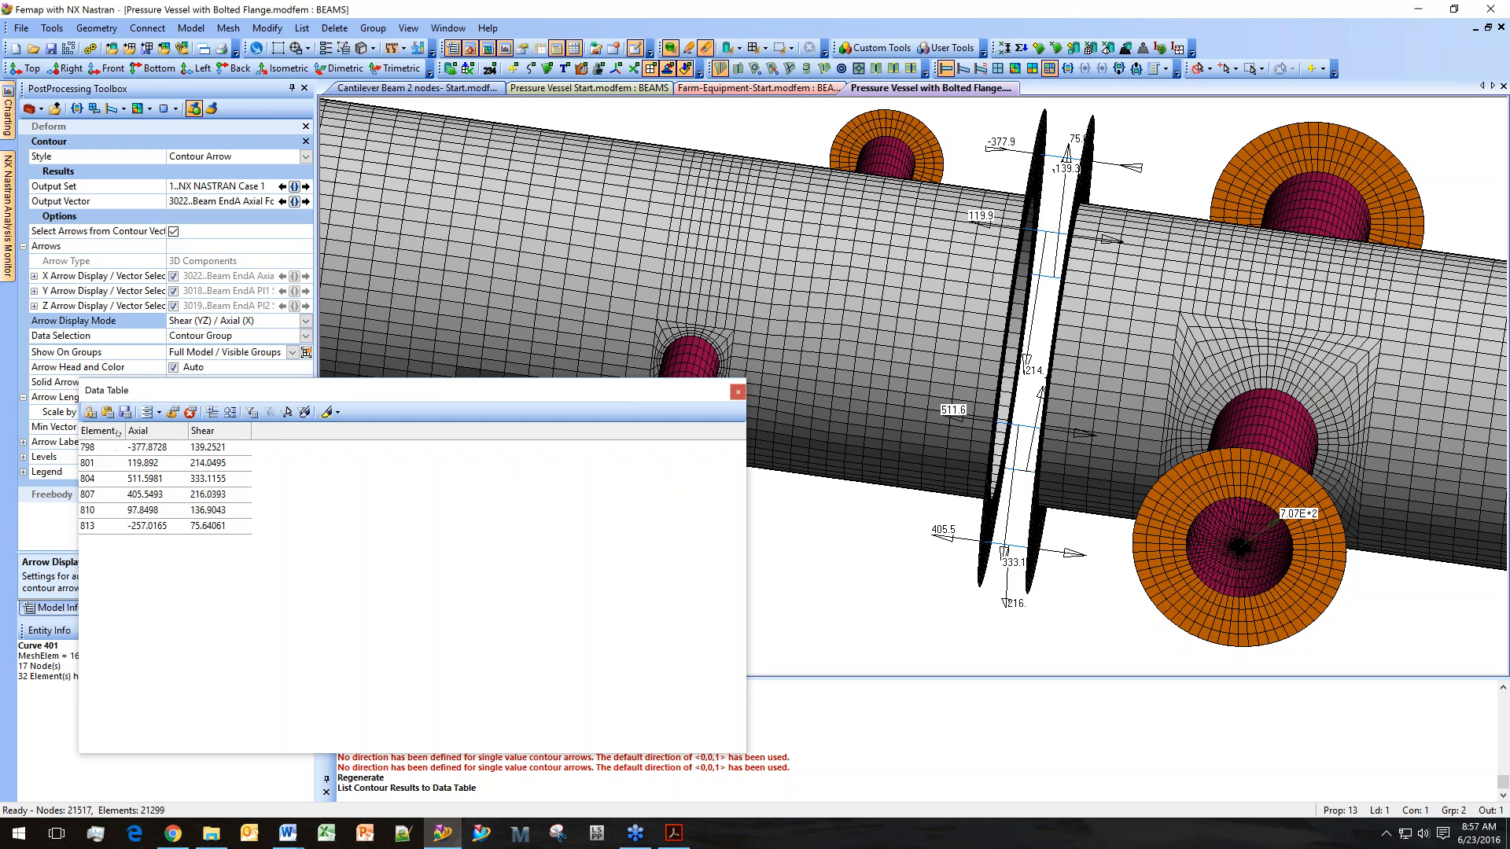
{"action": "left_click_drag", "start_coordinate": [125, 432], "coordinate": [160, 434]}
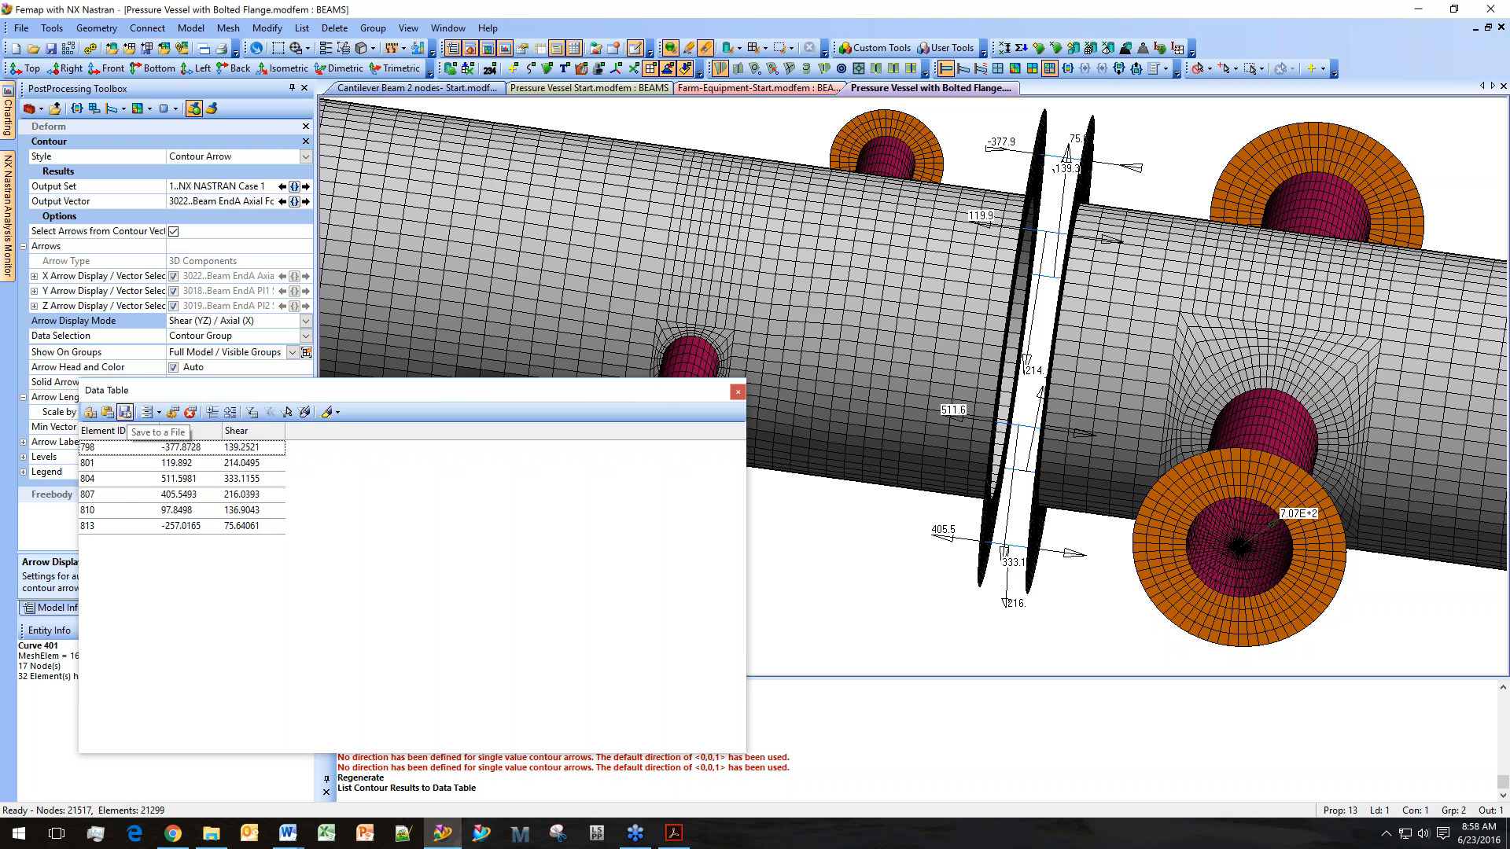
Save the Data Table as a comma-separated file named bolts.
{"action": "left_click", "coordinate": [125, 412]}
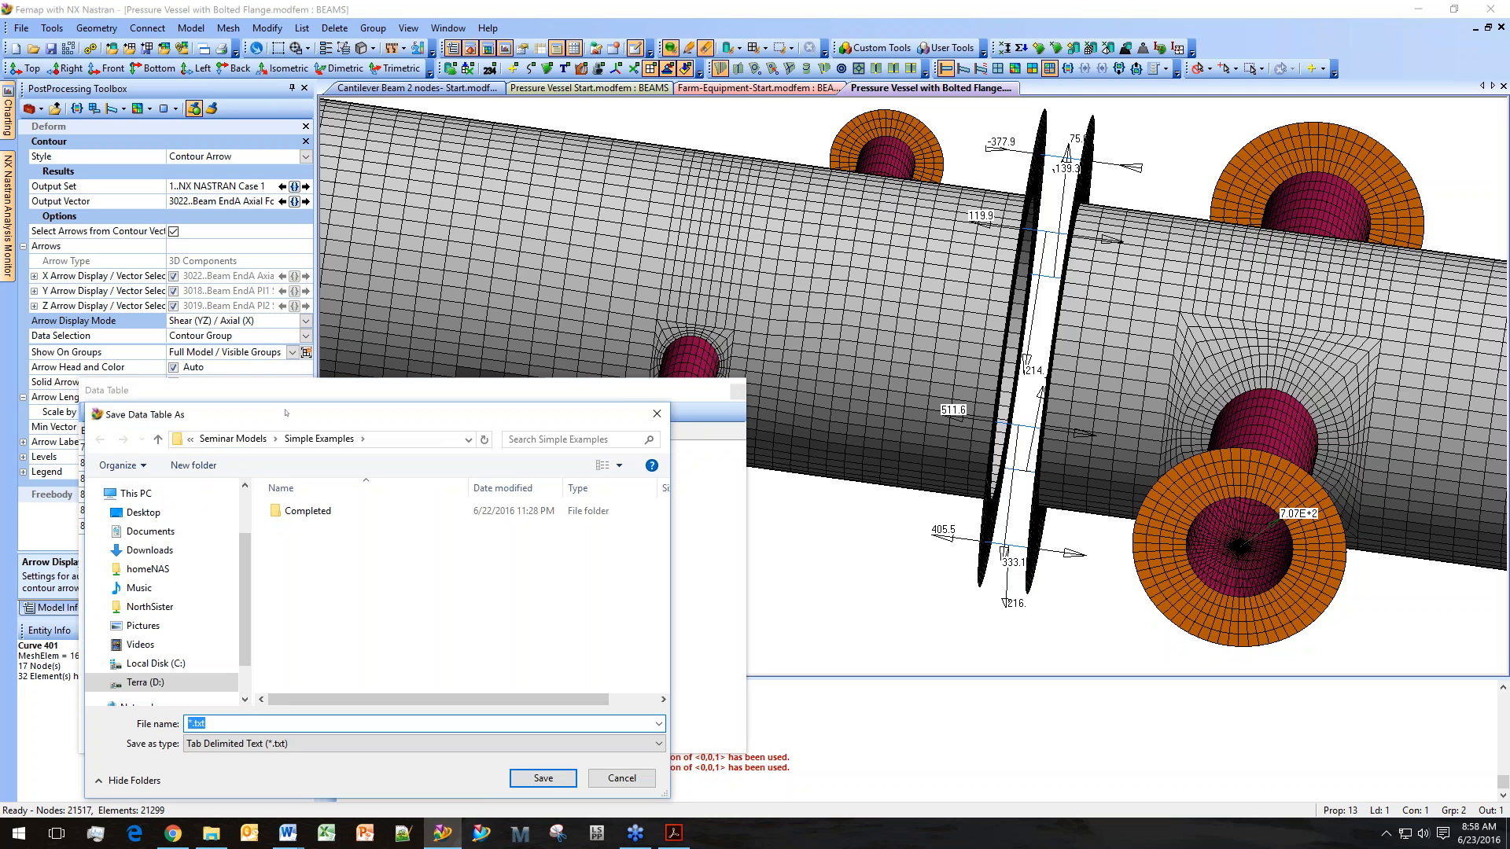
{"action": "left_click_drag", "start_coordinate": [286, 413], "coordinate": [439, 404]}
{"action": "left_click", "coordinate": [460, 735]}
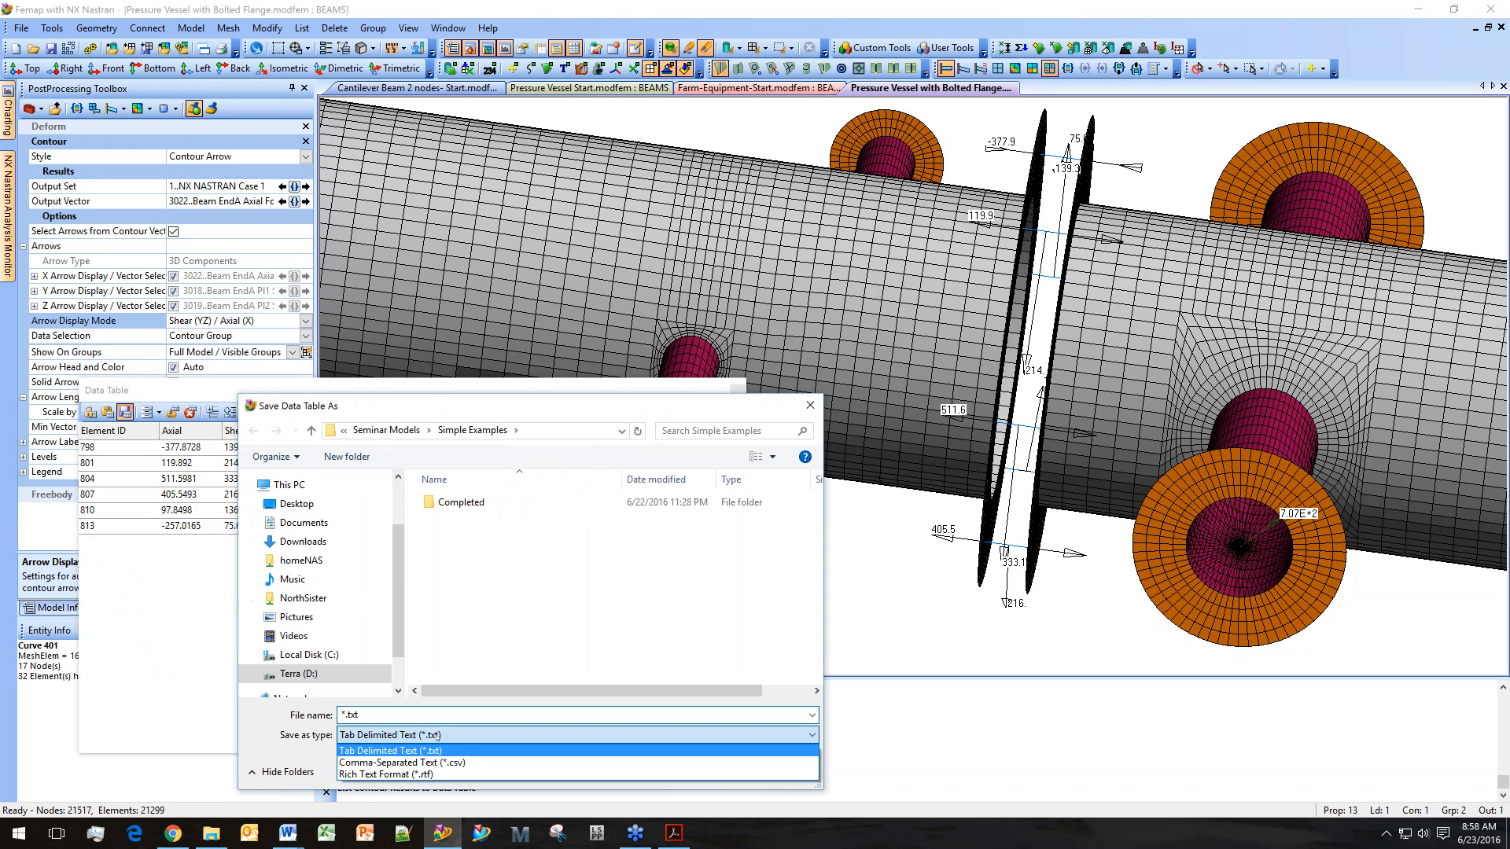
{"action": "left_click", "coordinate": [460, 767]}
{"action": "left_click", "coordinate": [472, 716]}
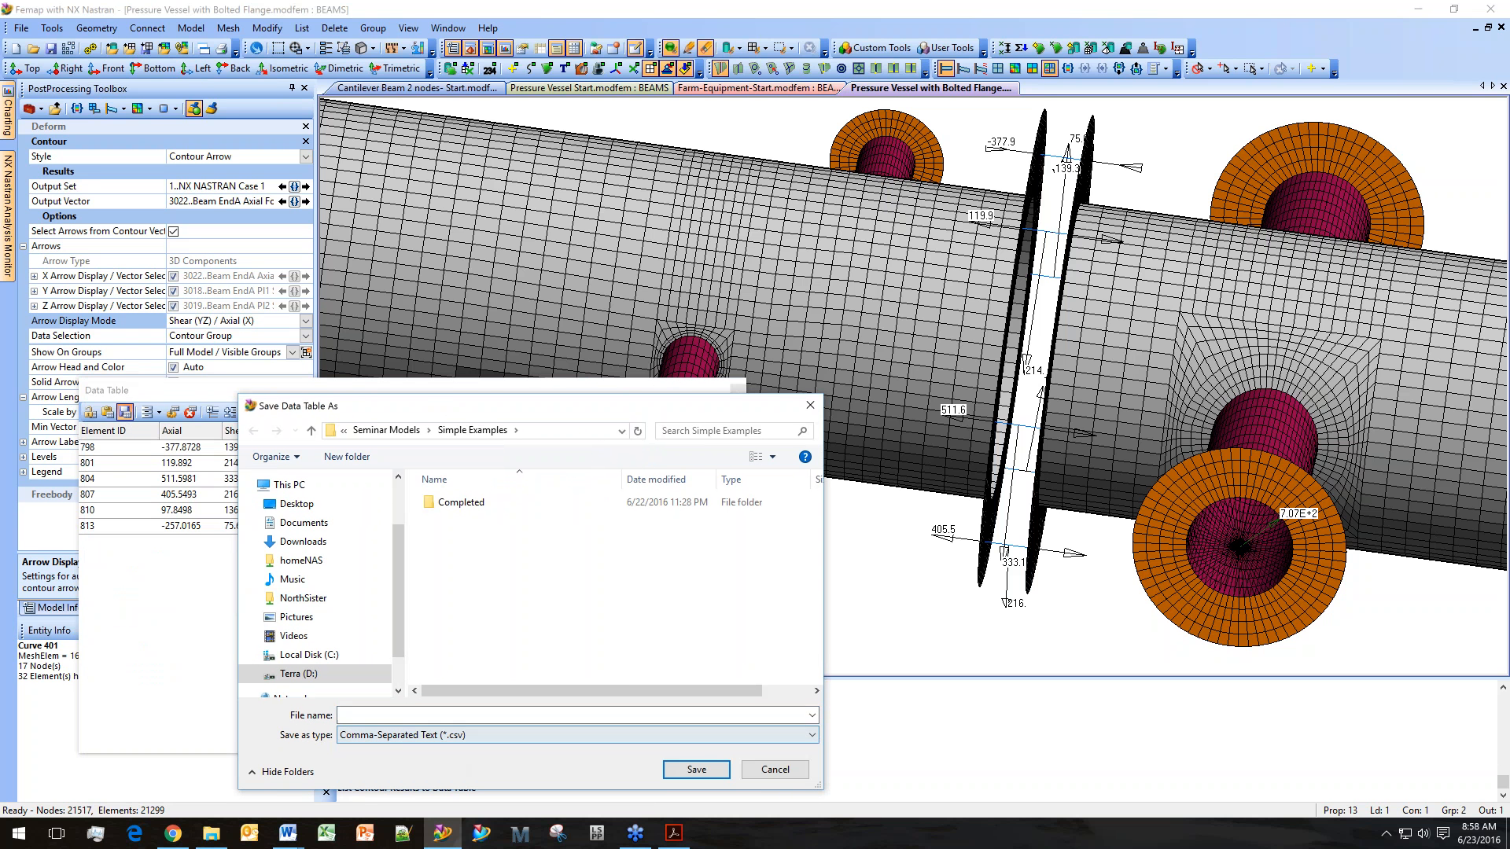
{"action": "type", "text": "bolt"}
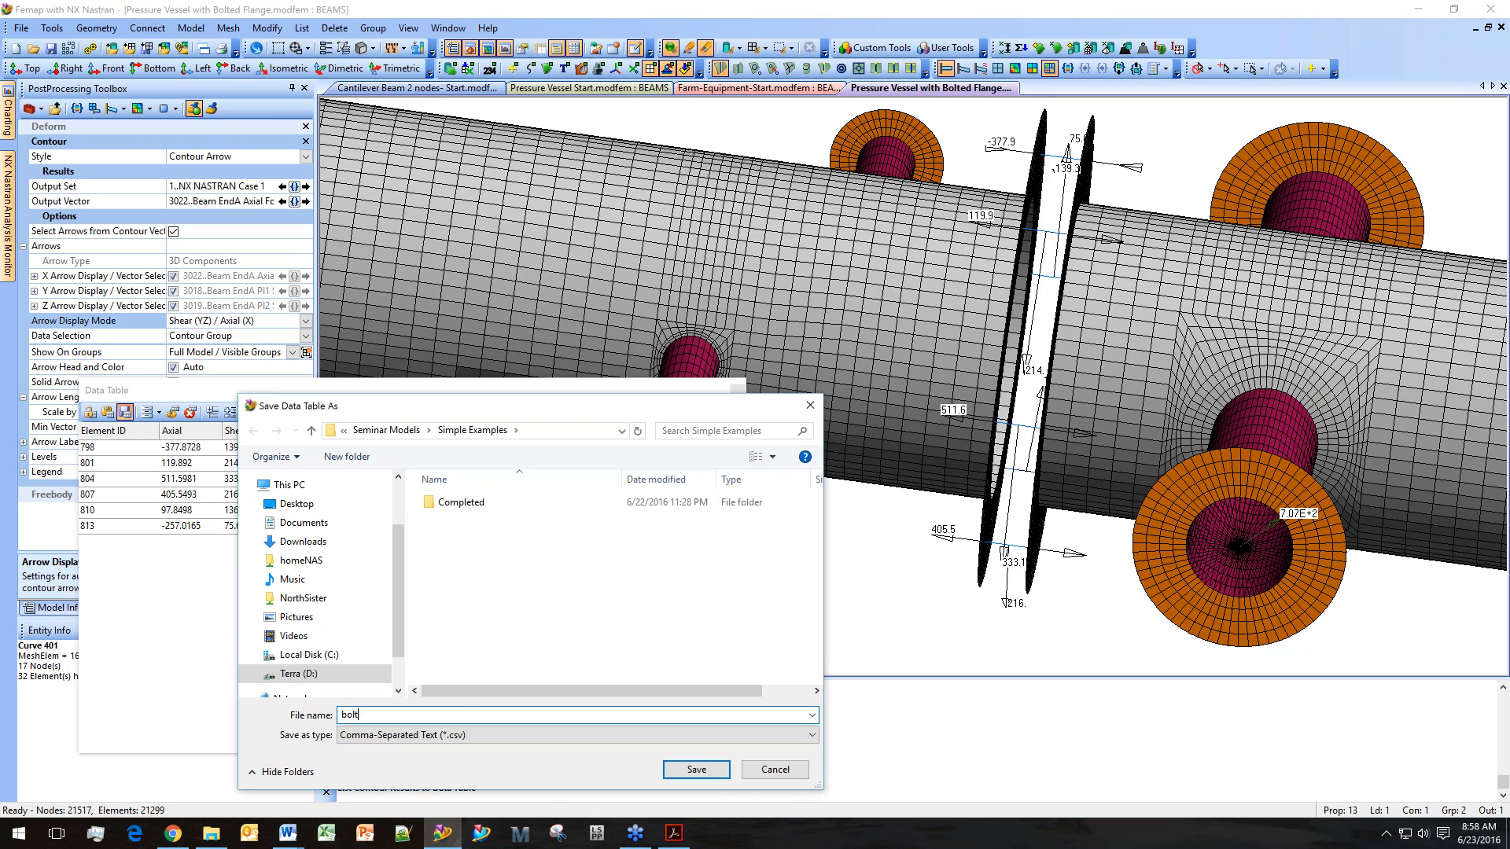
{"action": "type", "text": "s"}
{"action": "key", "text": "Return"}
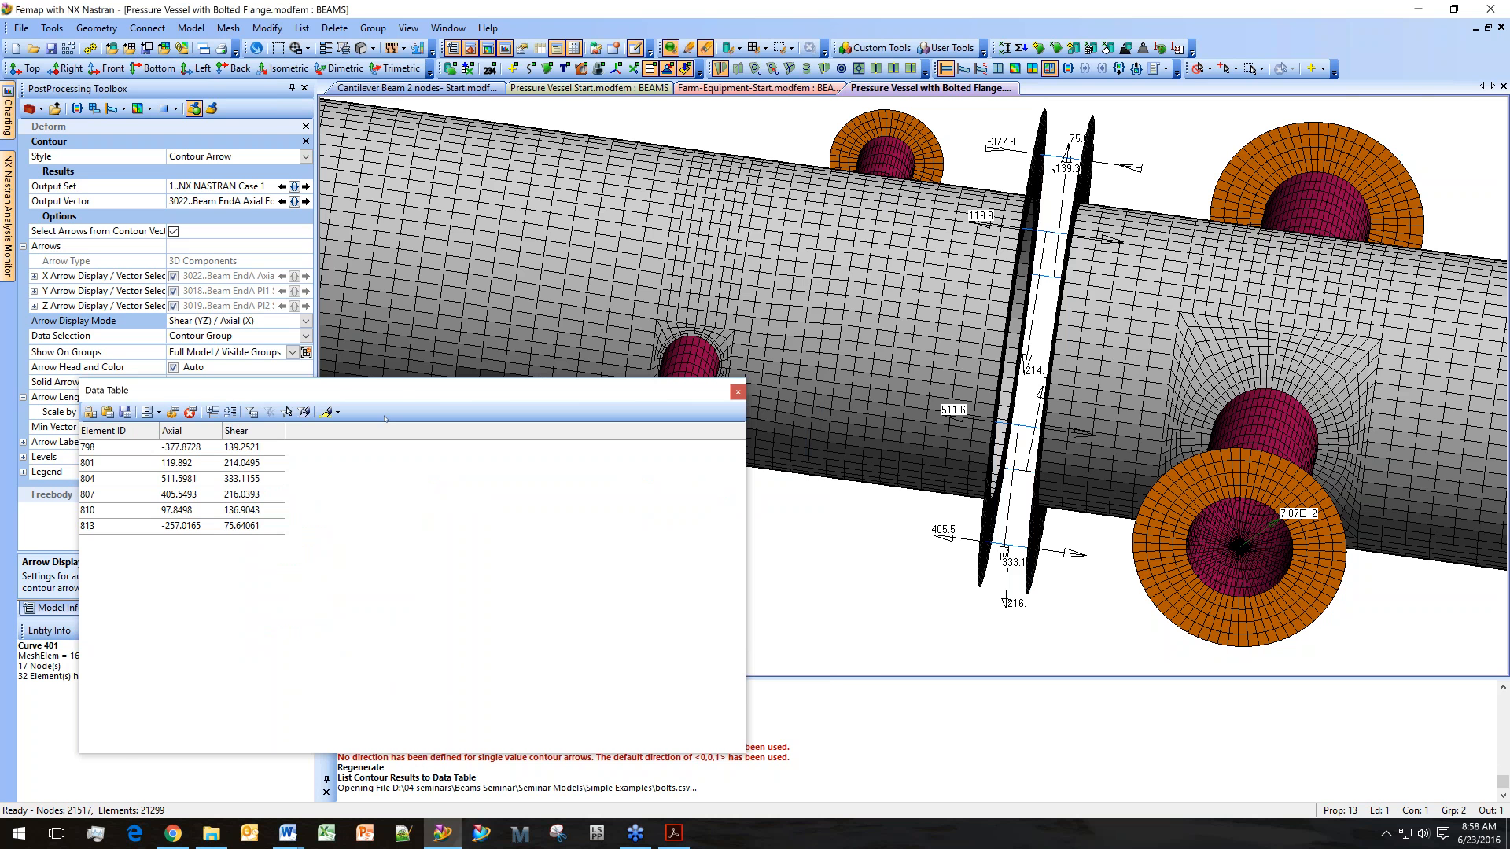
Close the Data Table window.
{"action": "left_click_drag", "start_coordinate": [397, 394], "coordinate": [447, 361]}
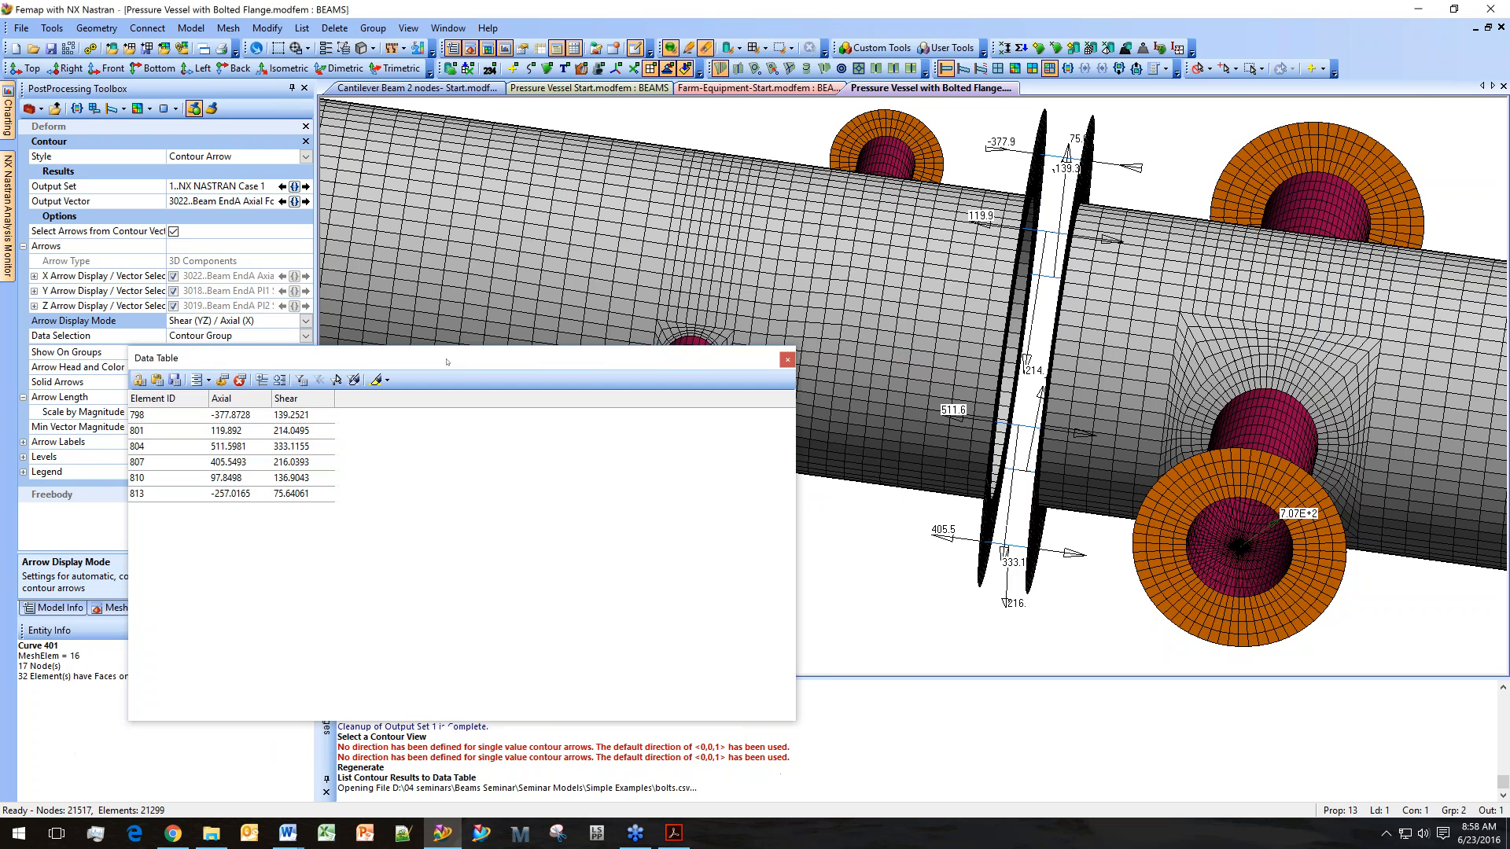
{"action": "left_click", "coordinate": [787, 360]}
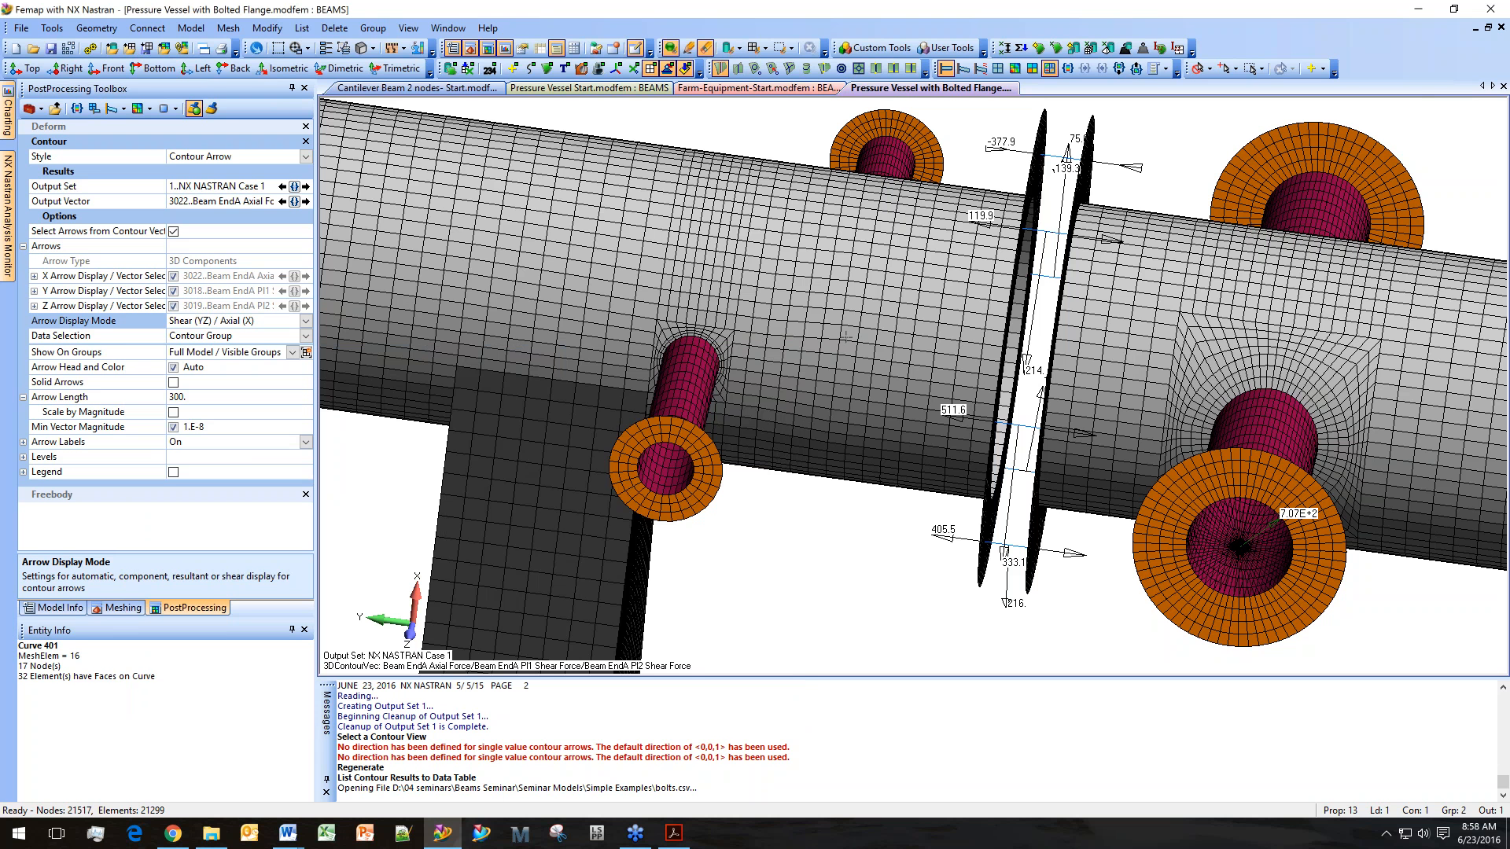
{"action": "middle_click_drag", "start_coordinate": [847, 337], "coordinate": [814, 274]}
{"action": "middle_click_drag", "start_coordinate": [990, 240], "coordinate": [998, 300]}
{"action": "scroll", "coordinate": [998, 300], "scroll_direction": "down", "scroll_amount": 4}
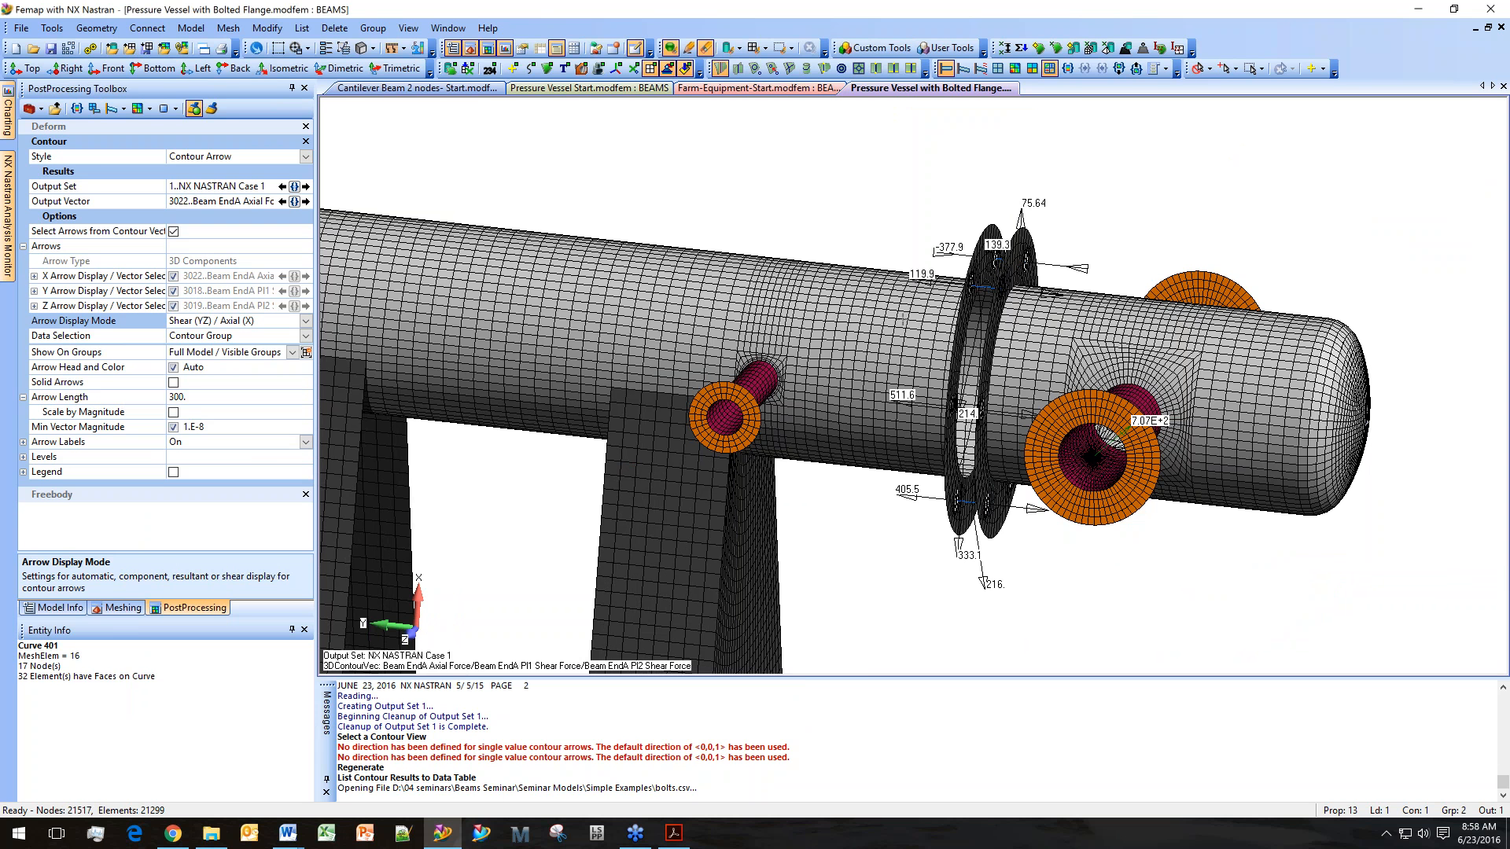
Switch to the Farm-Equipment model and run its NX Nastran Static Analysis Set.
{"action": "left_click", "coordinate": [790, 89]}
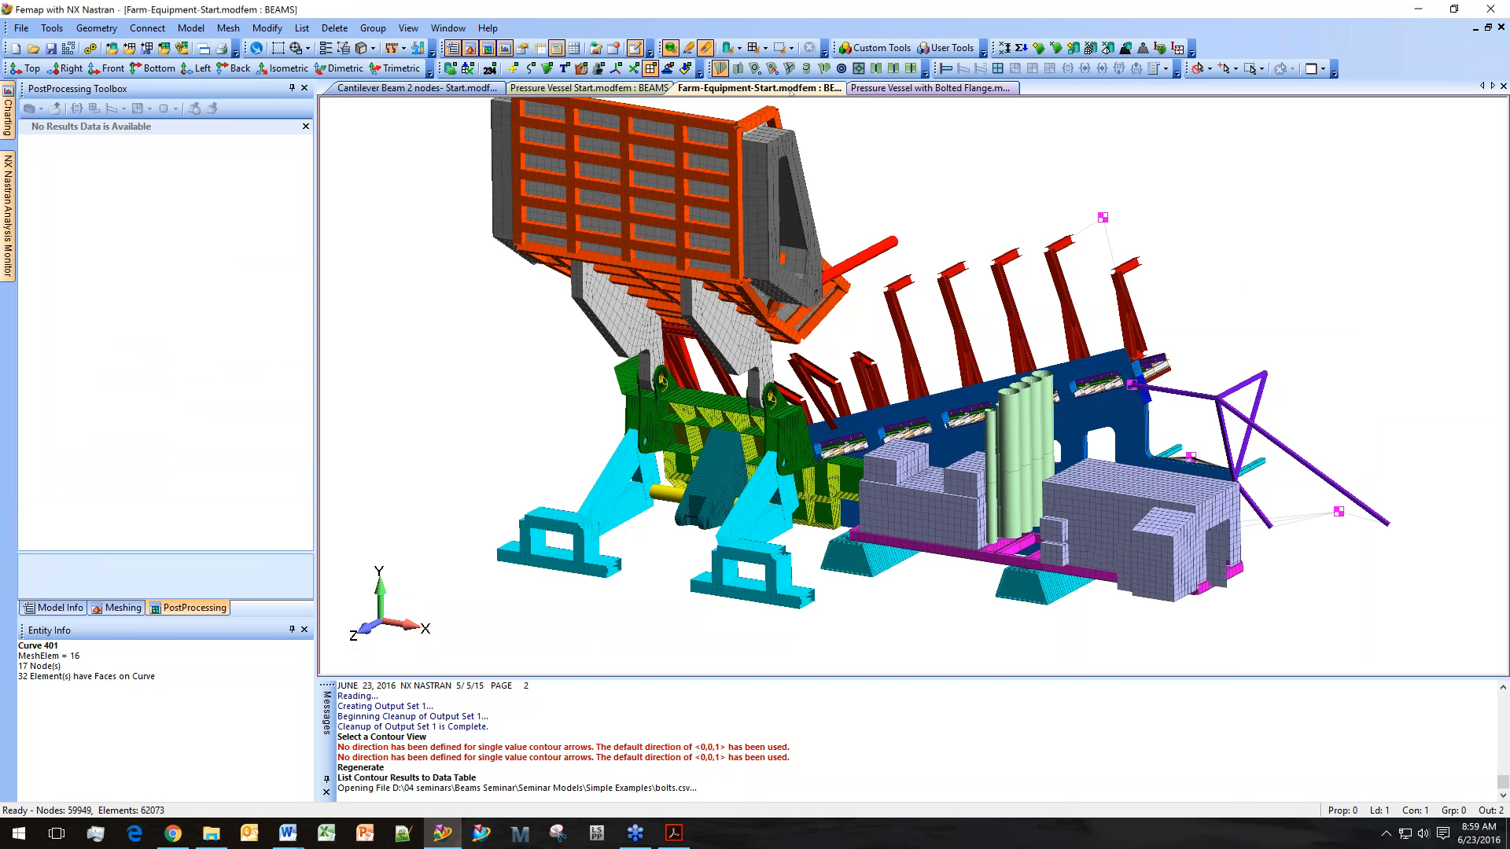
{"action": "middle_click_drag", "start_coordinate": [677, 425], "coordinate": [700, 440], "text": "ctrl"}
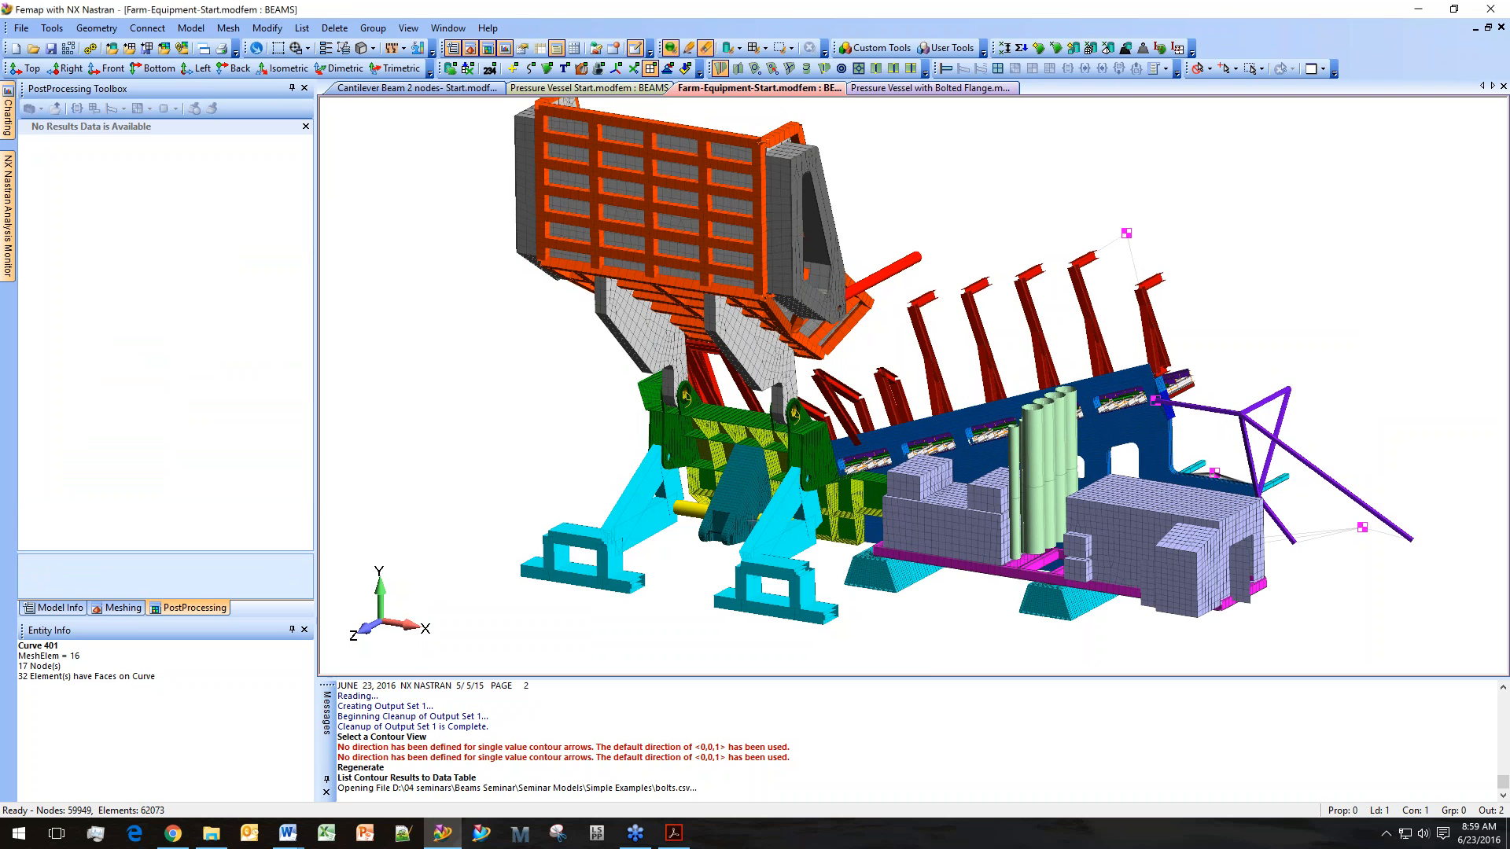
{"action": "scroll", "coordinate": [796, 521], "scroll_direction": "up", "scroll_amount": 5}
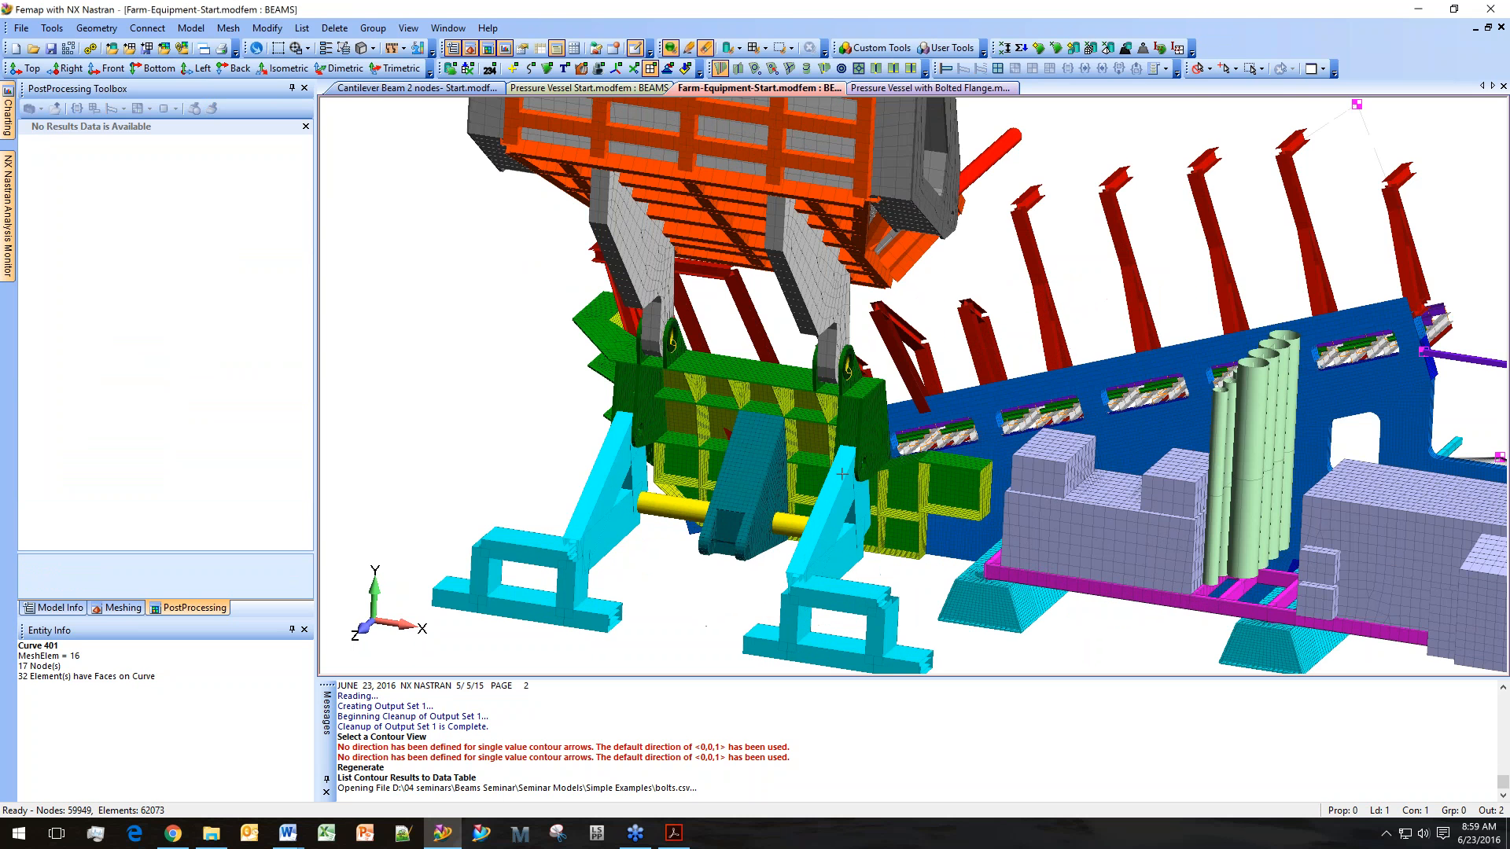
{"action": "left_click", "coordinate": [55, 608]}
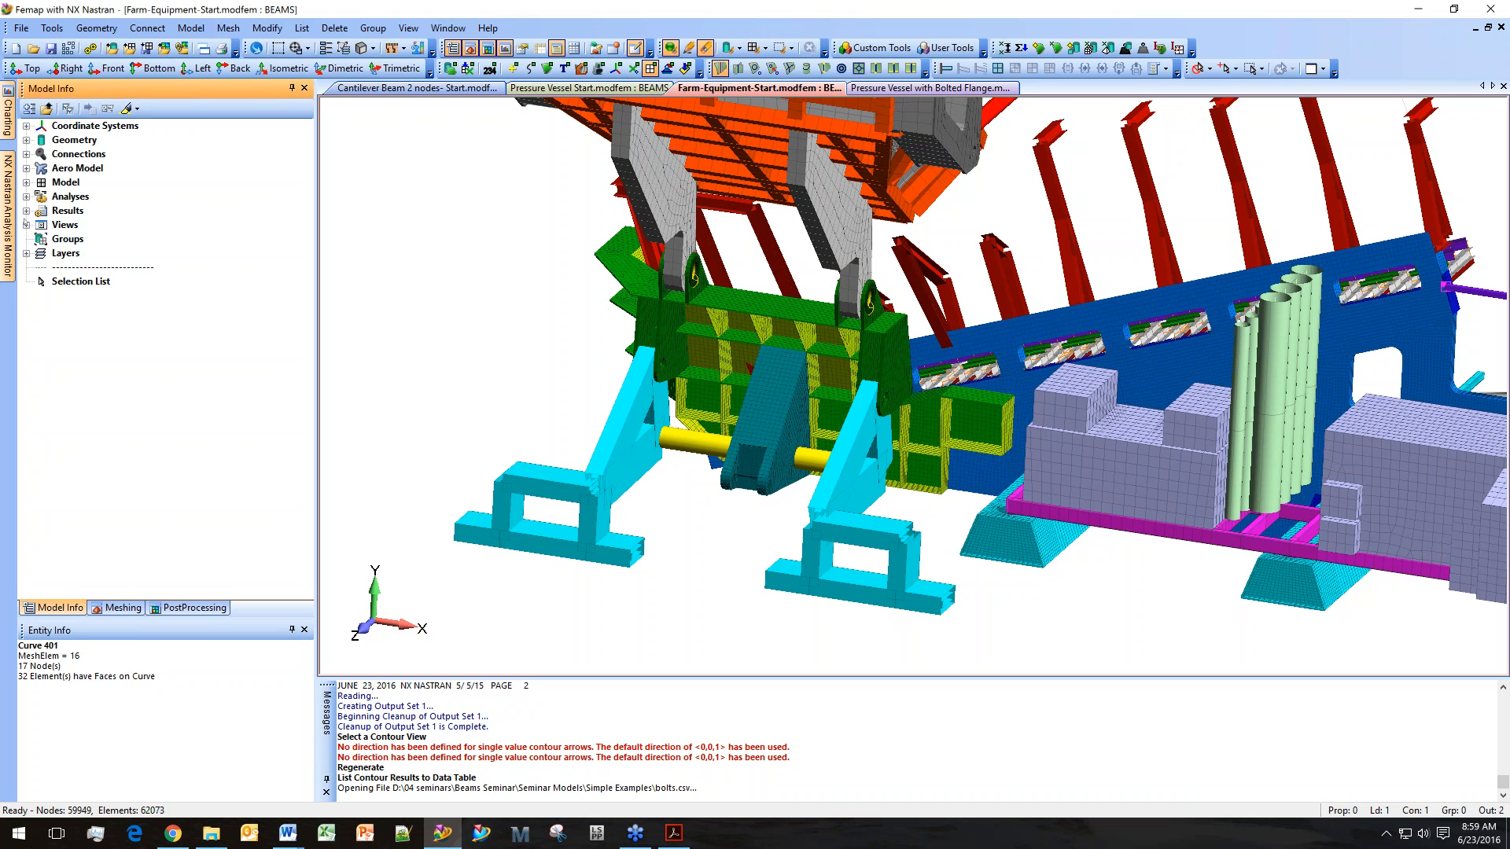
{"action": "left_click", "coordinate": [26, 211]}
{"action": "left_click", "coordinate": [27, 197]}
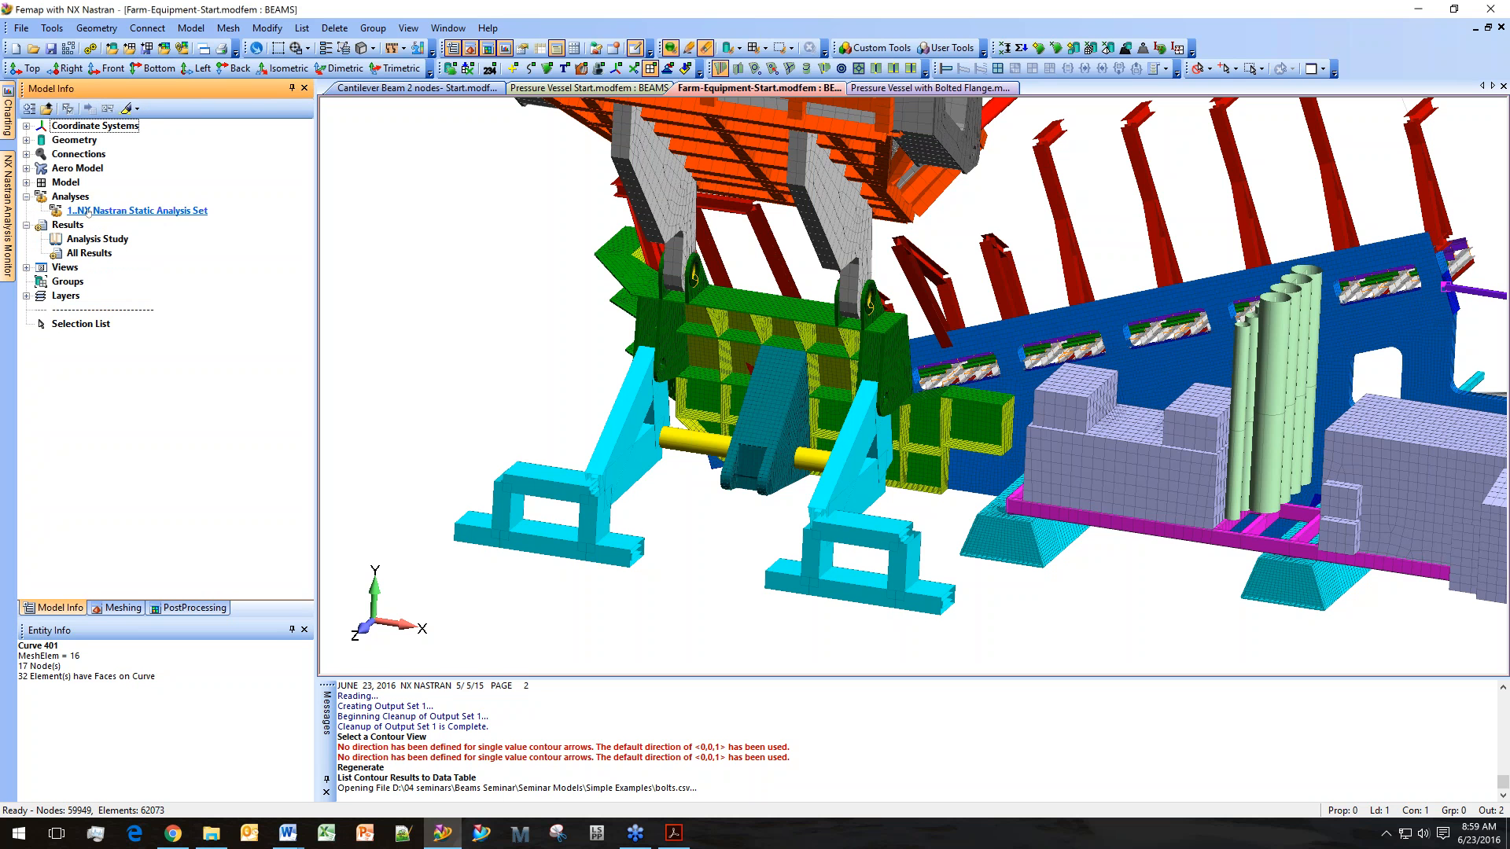
{"action": "double_click", "coordinate": [101, 211]}
{"action": "left_click", "coordinate": [91, 49]}
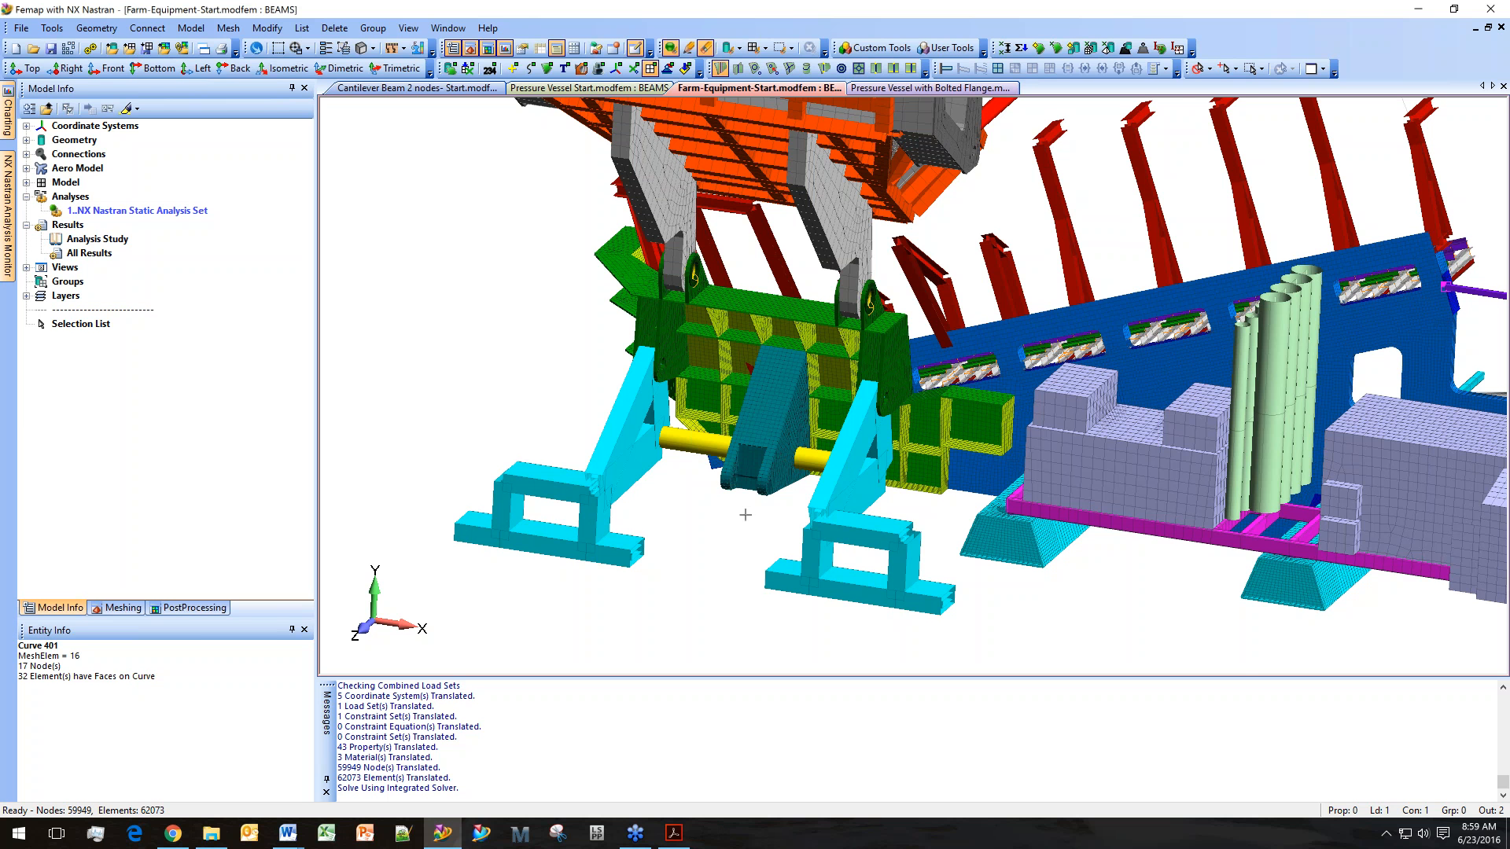
Create a new freebody titled Yellow Beam from the PostProcessing Freebody tool.
{"action": "middle_click_drag", "start_coordinate": [747, 512], "coordinate": [771, 505]}
{"action": "scroll", "coordinate": [770, 506], "scroll_direction": "up", "scroll_amount": 5}
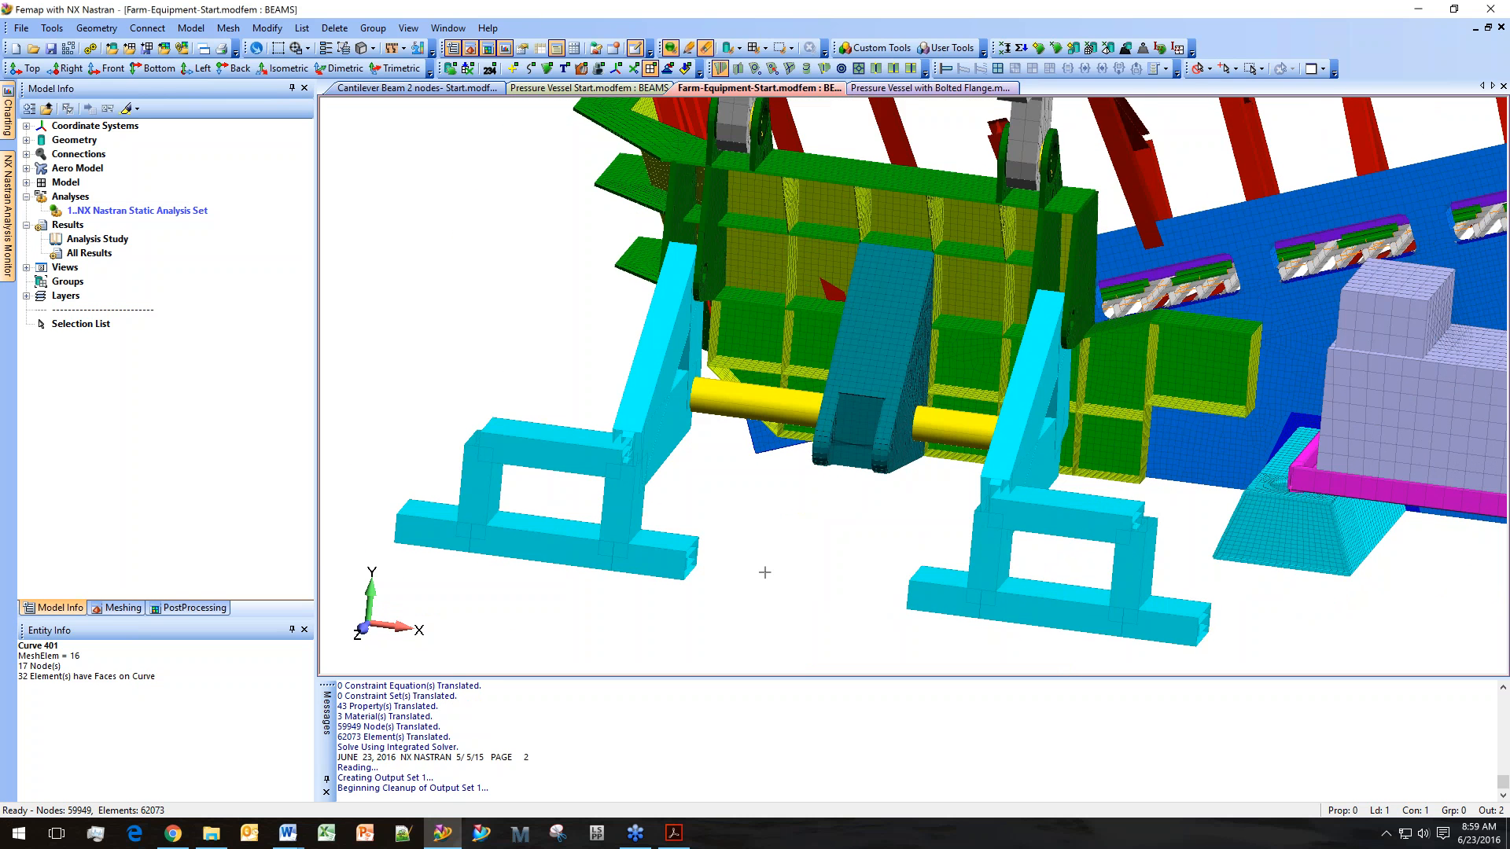
{"action": "scroll", "coordinate": [761, 573], "scroll_direction": "up", "scroll_amount": 2}
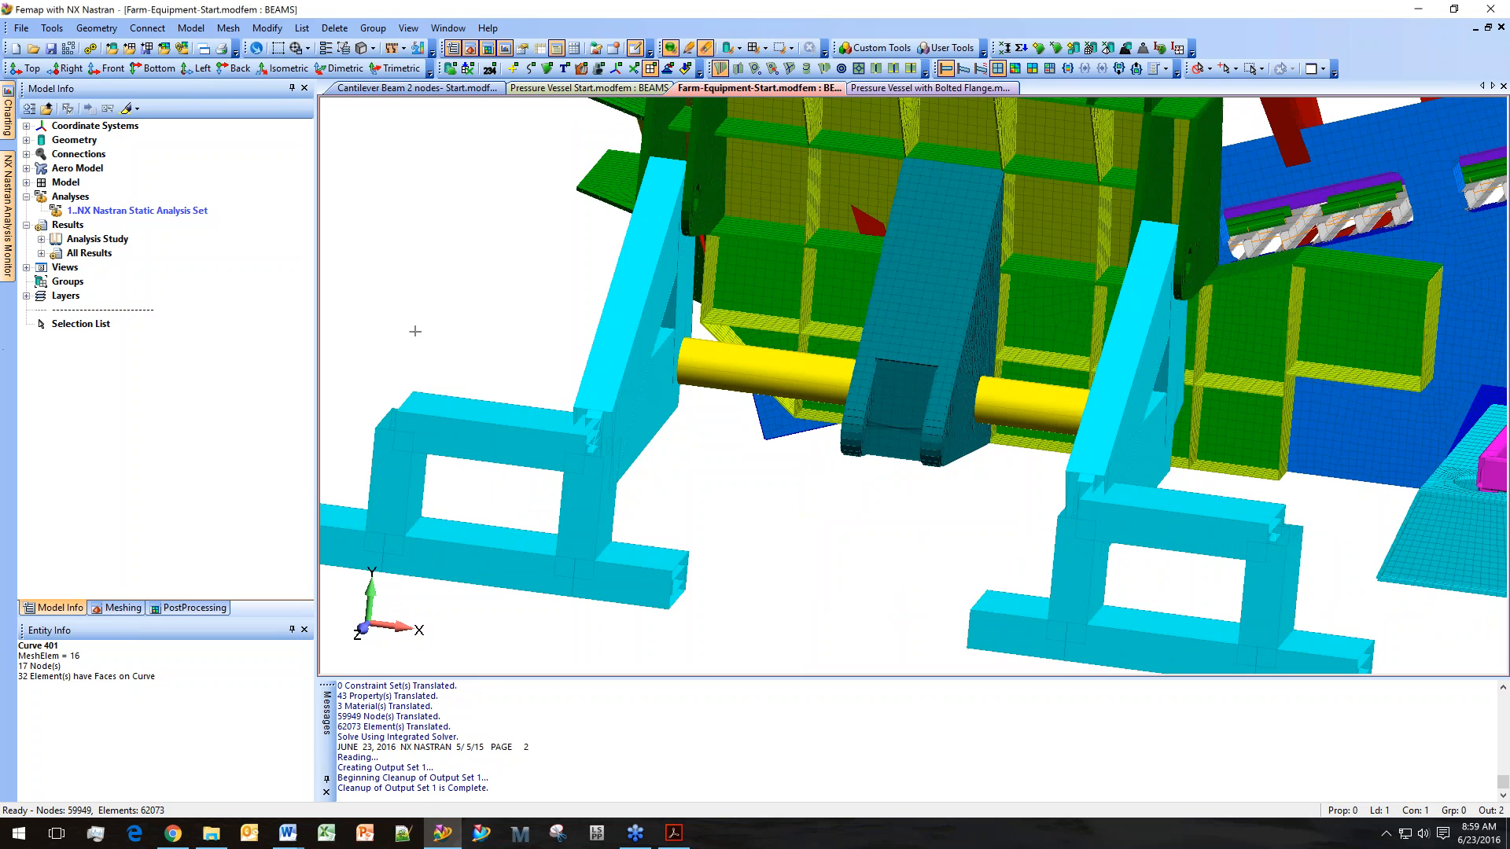
{"action": "left_click", "coordinate": [373, 47]}
{"action": "left_click", "coordinate": [456, 263]}
{"action": "scroll", "coordinate": [579, 390], "scroll_direction": "up", "scroll_amount": 5}
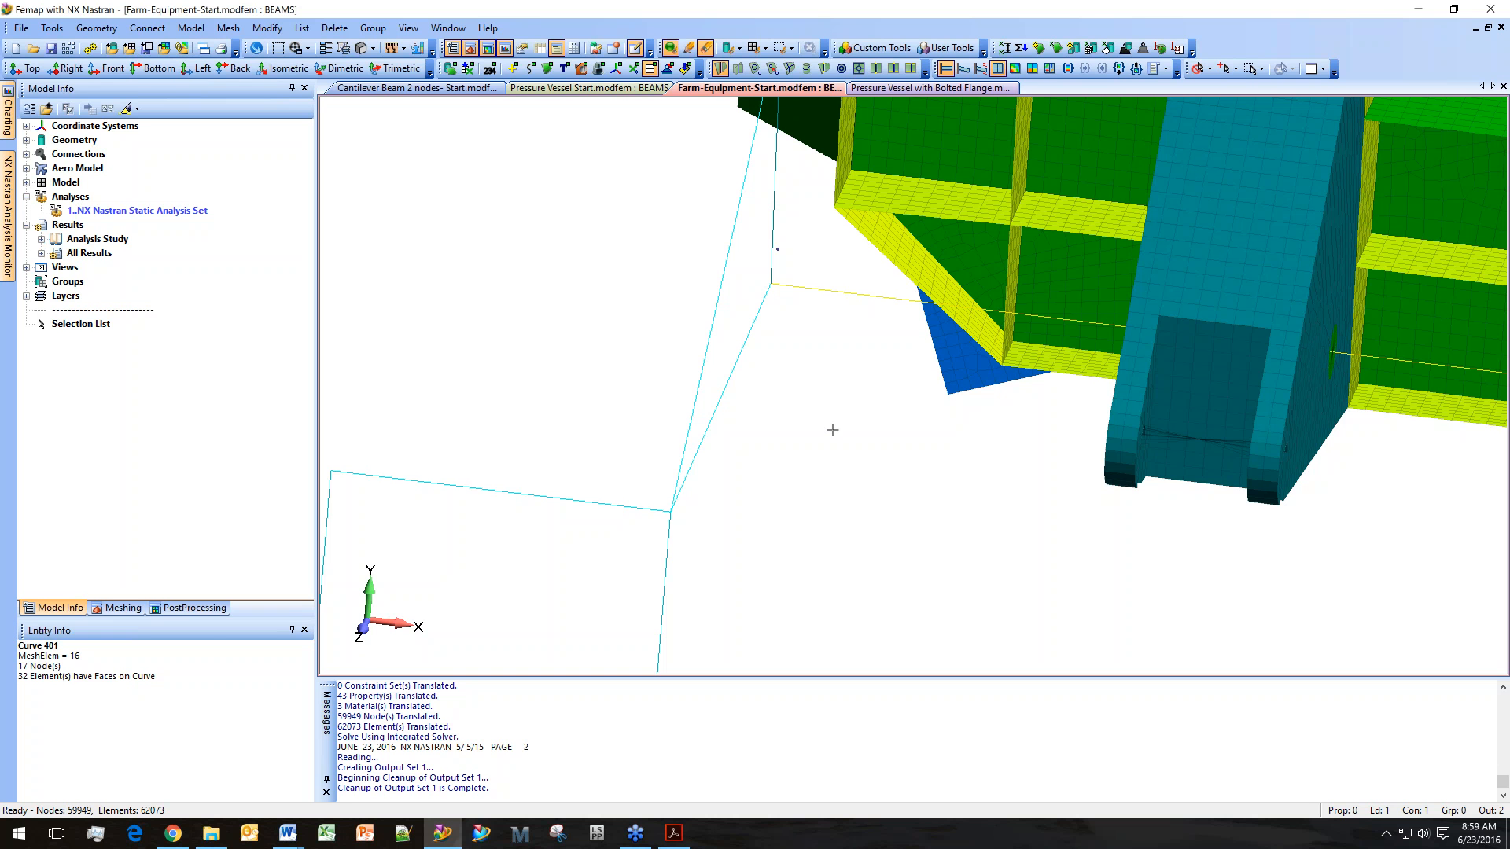
{"action": "left_click", "coordinate": [193, 608]}
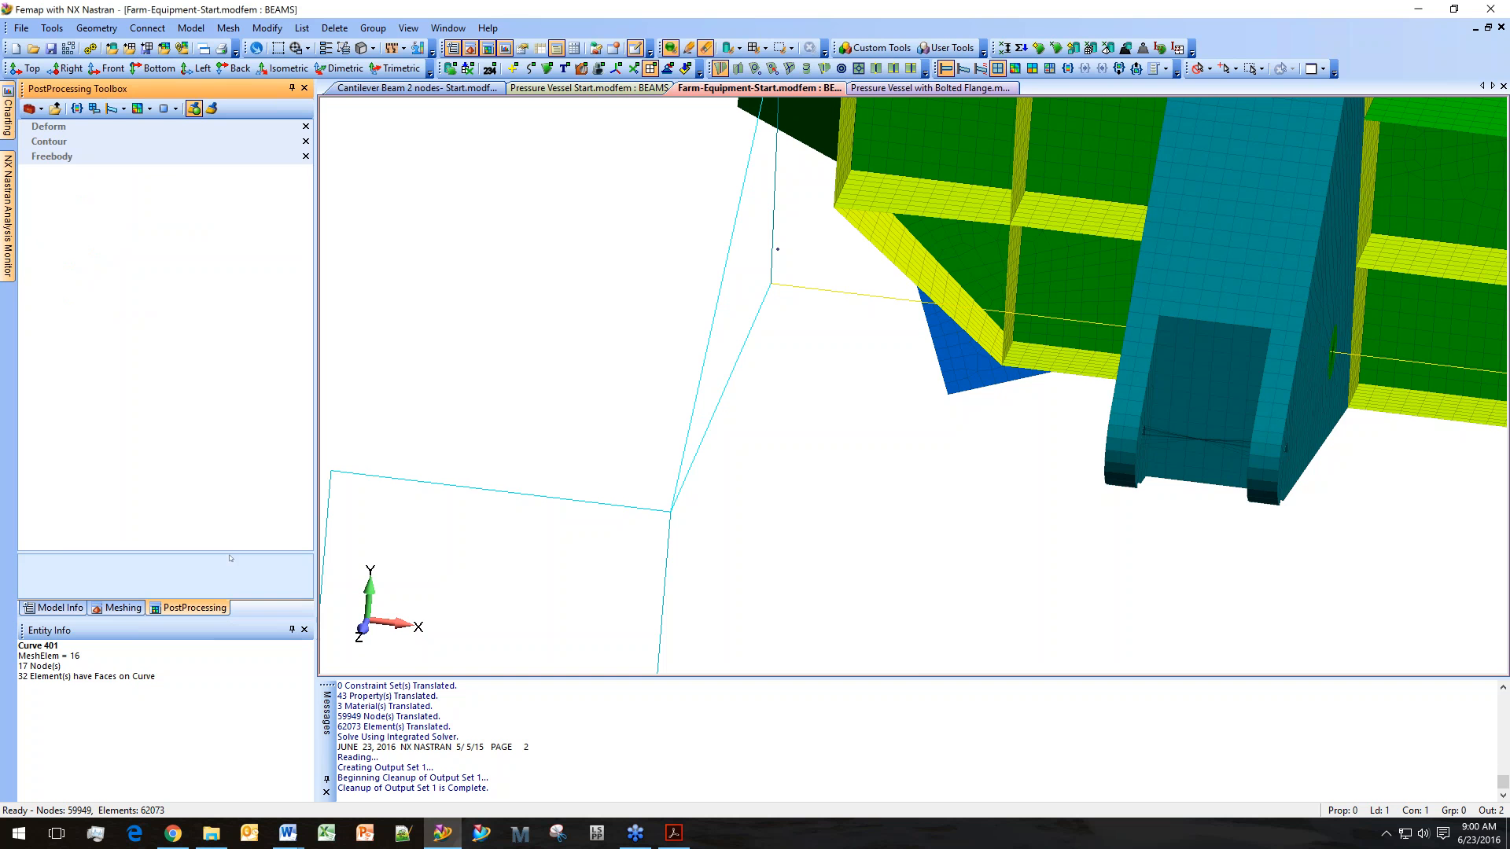
{"action": "left_click", "coordinate": [48, 157]}
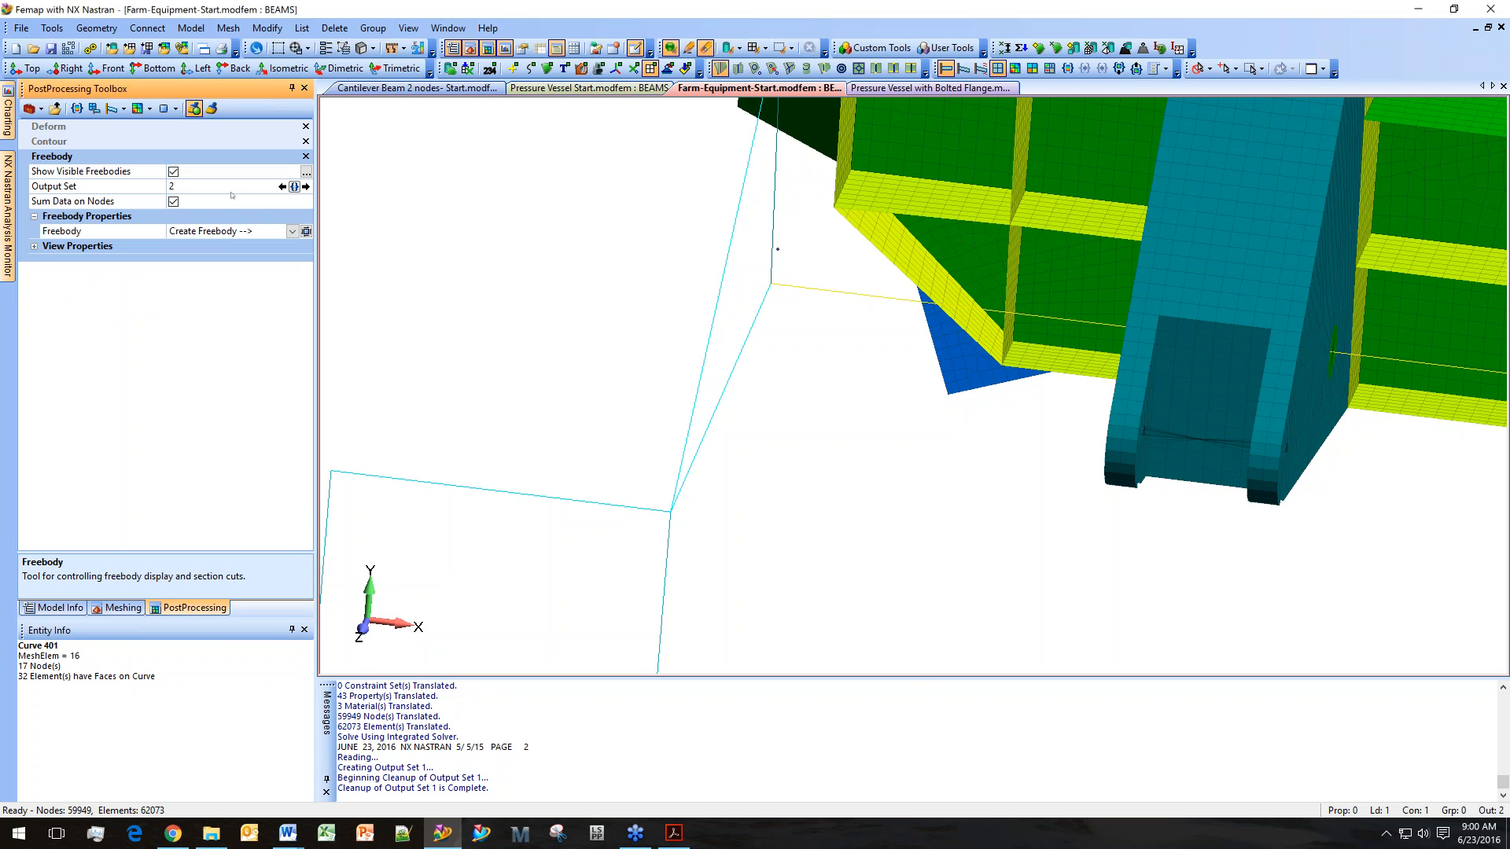
{"action": "left_click", "coordinate": [306, 231]}
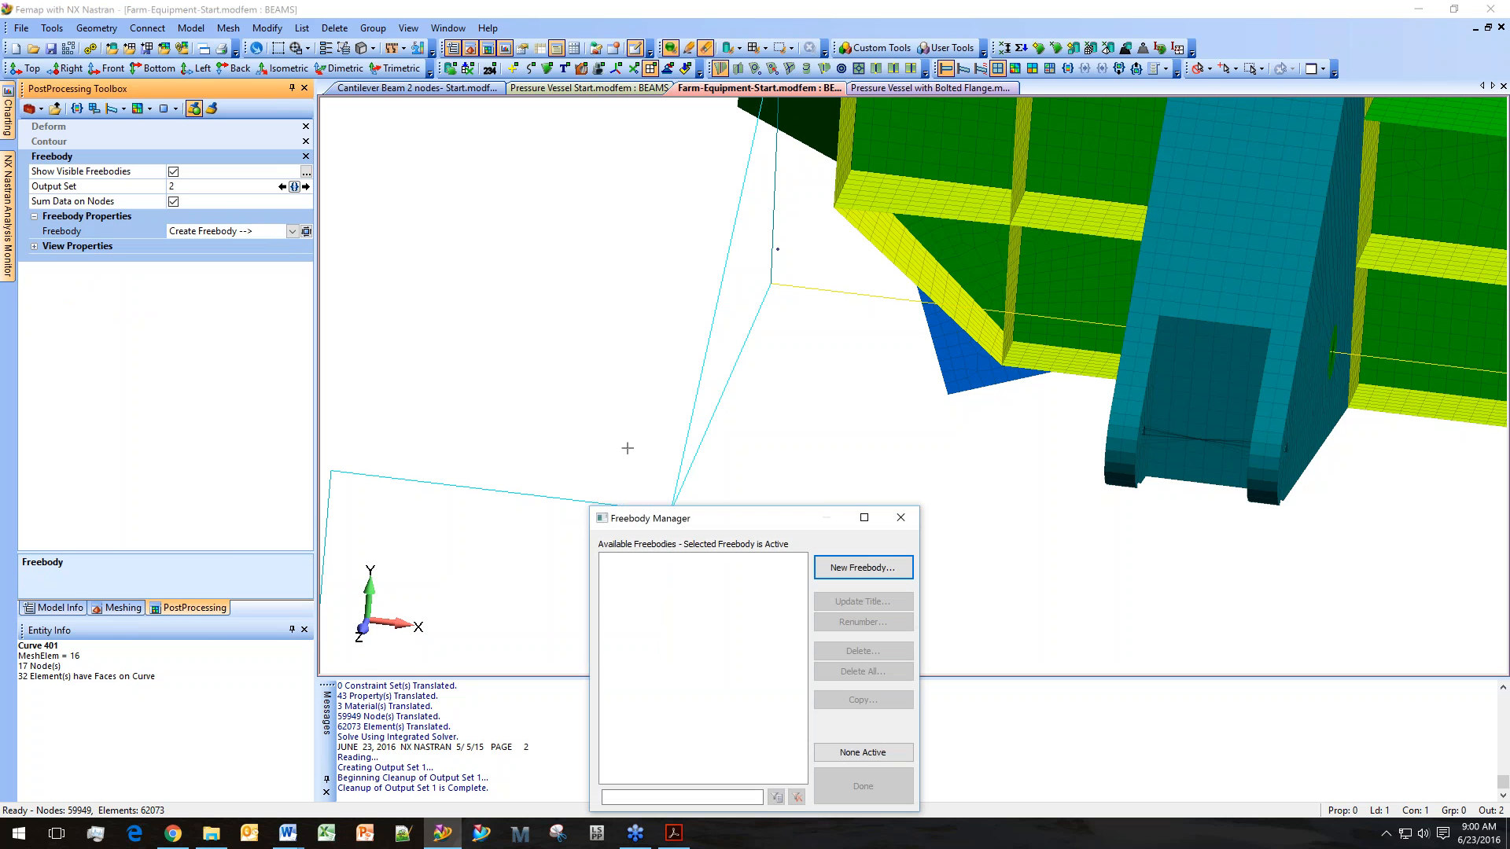
{"action": "left_click", "coordinate": [835, 567]}
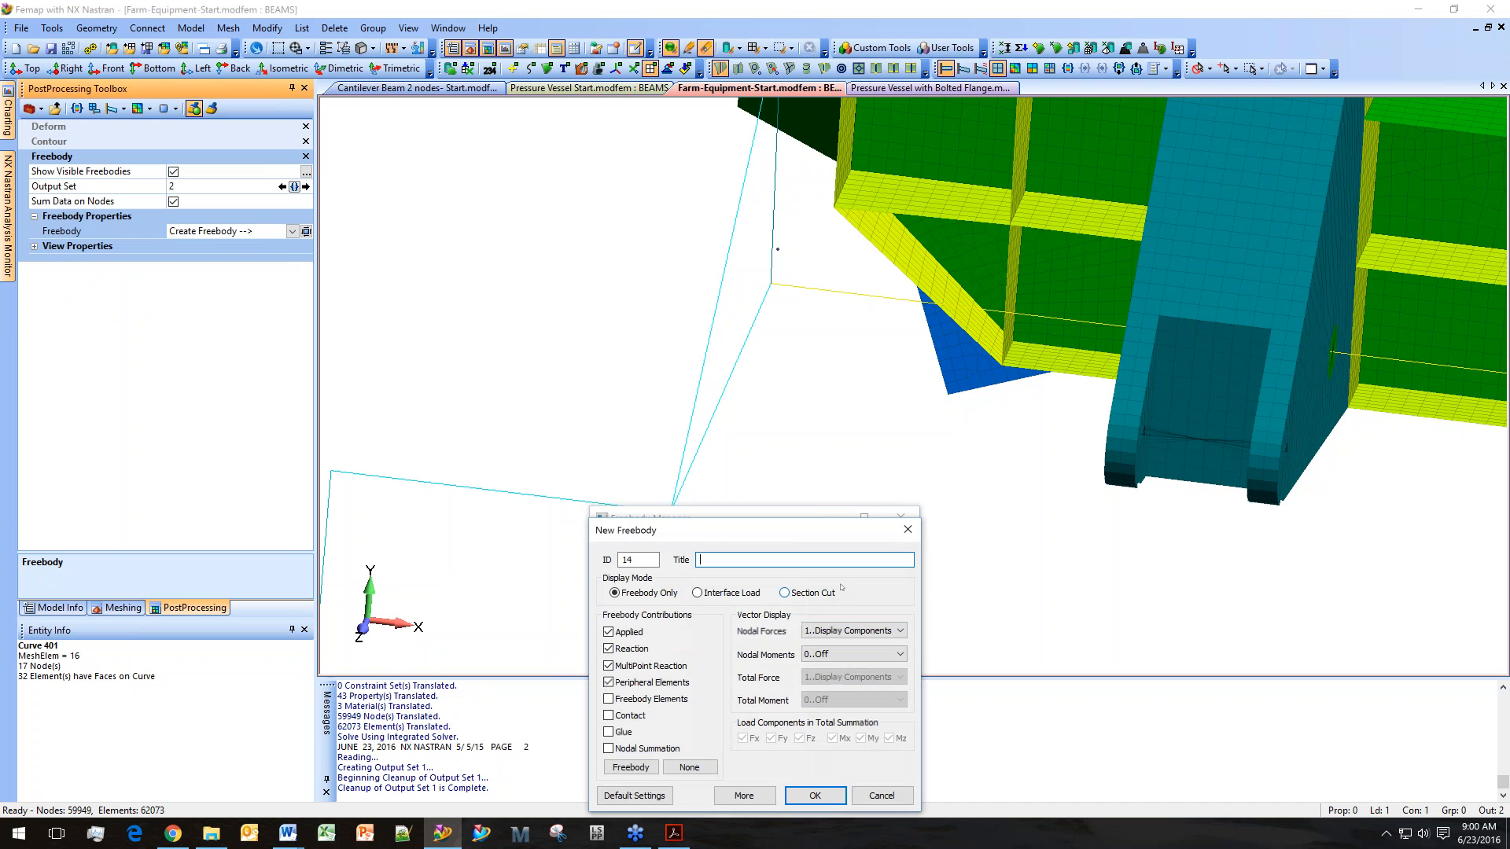
{"action": "type", "text": "Yellow Beam"}
Set the freebody to Interface Load with only Peripheral Elements contributing and Total Force off, and accept it.
{"action": "left_click", "coordinate": [618, 634]}
{"action": "left_click", "coordinate": [634, 668]}
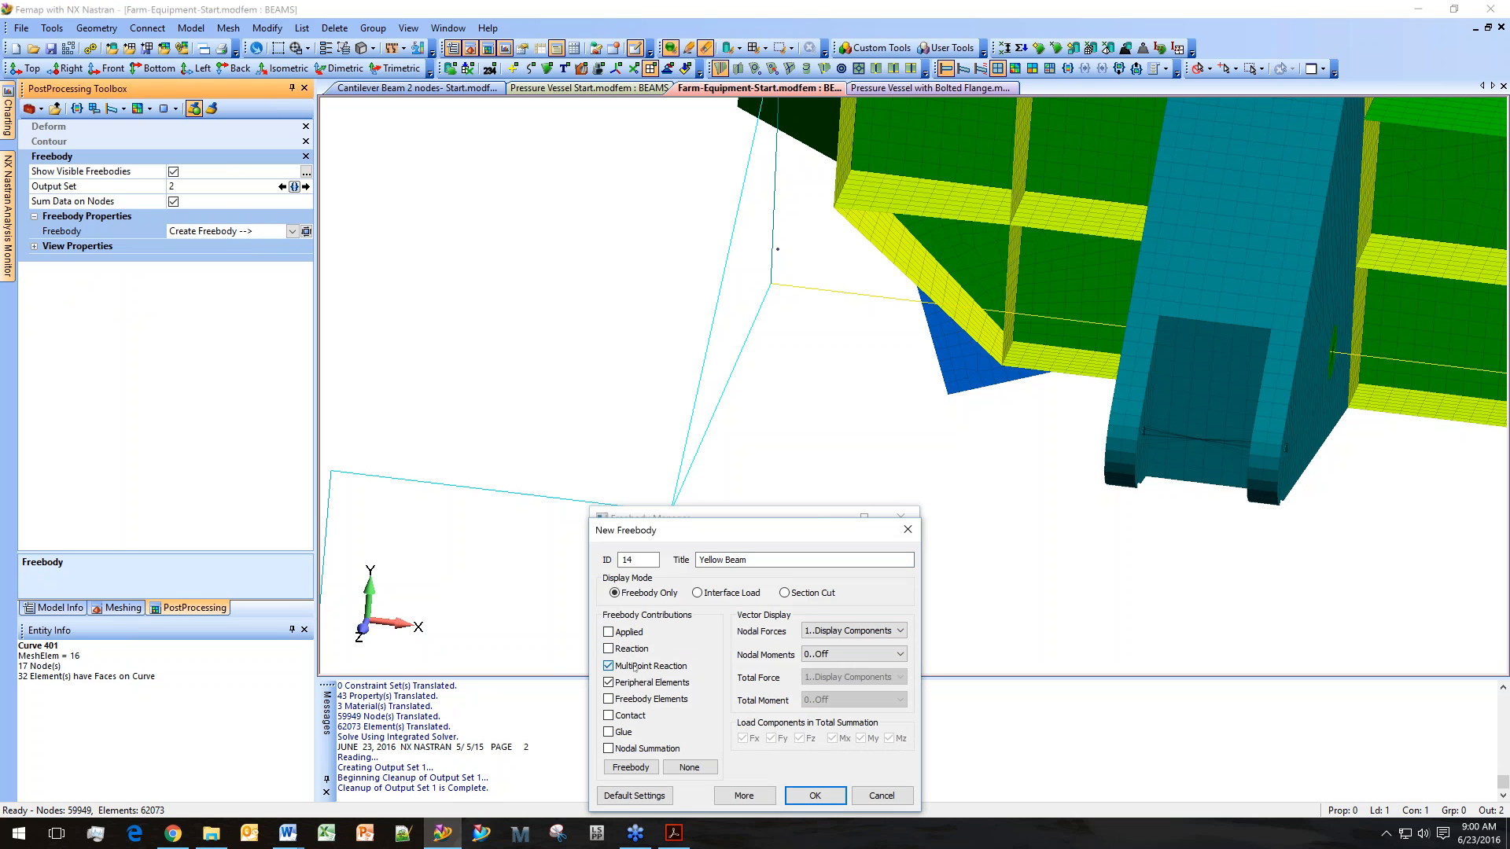
{"action": "left_click", "coordinate": [722, 595]}
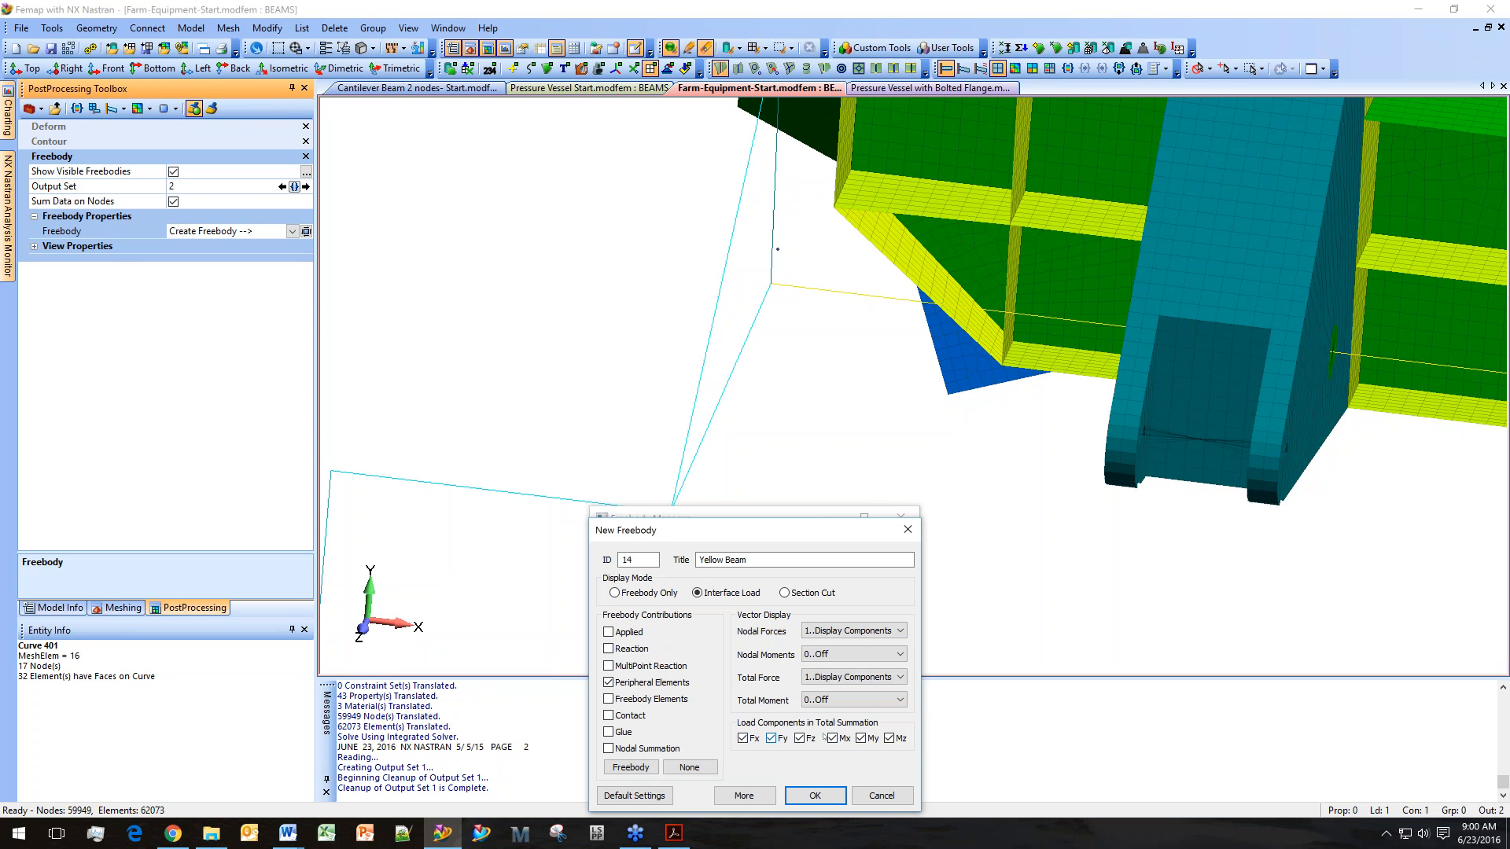
{"action": "left_click", "coordinate": [872, 677]}
{"action": "left_click", "coordinate": [871, 691]}
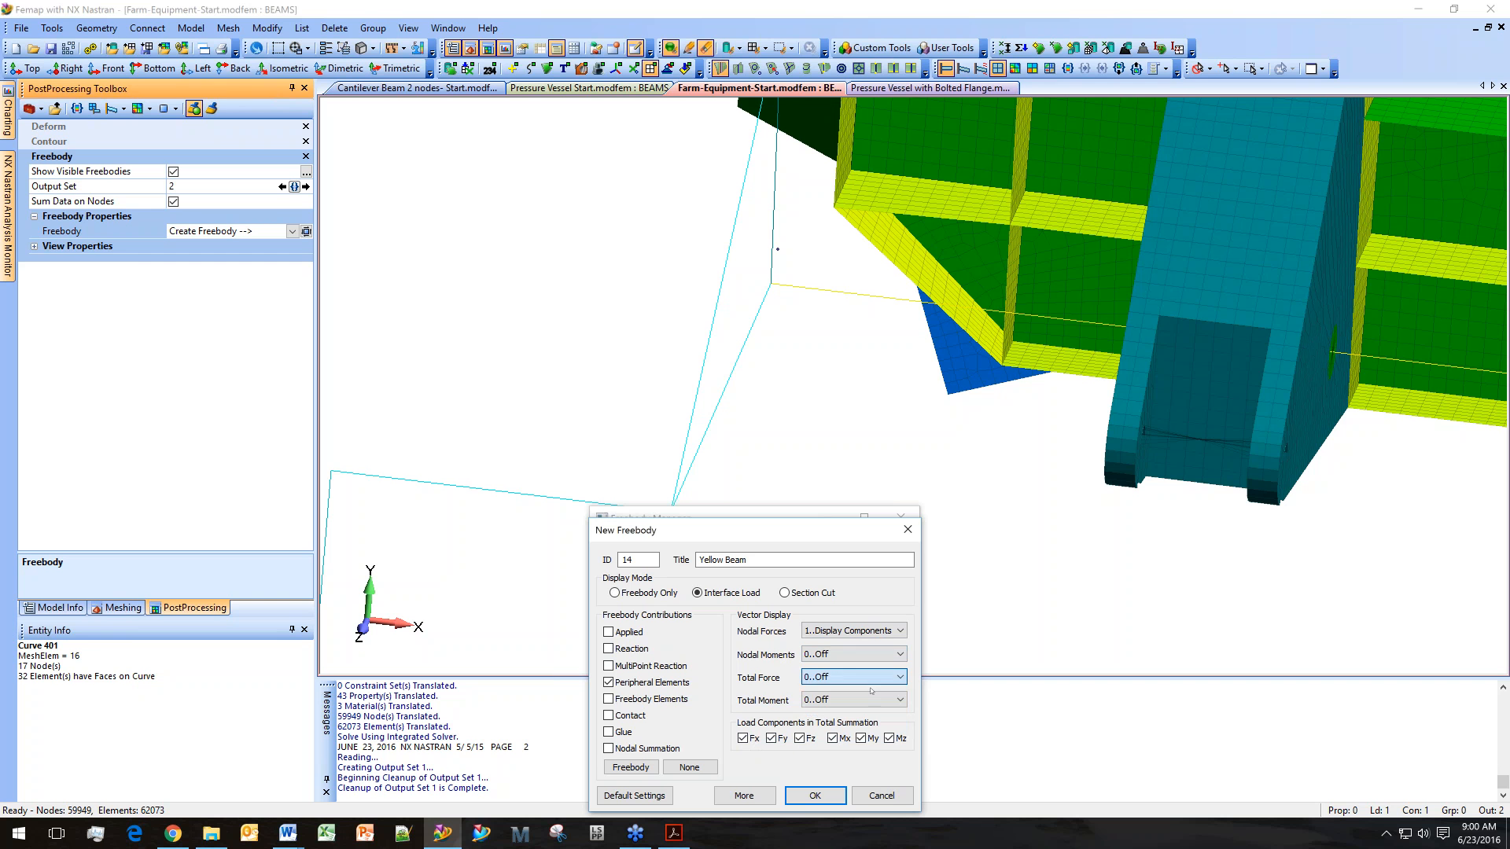
{"action": "left_click", "coordinate": [816, 795]}
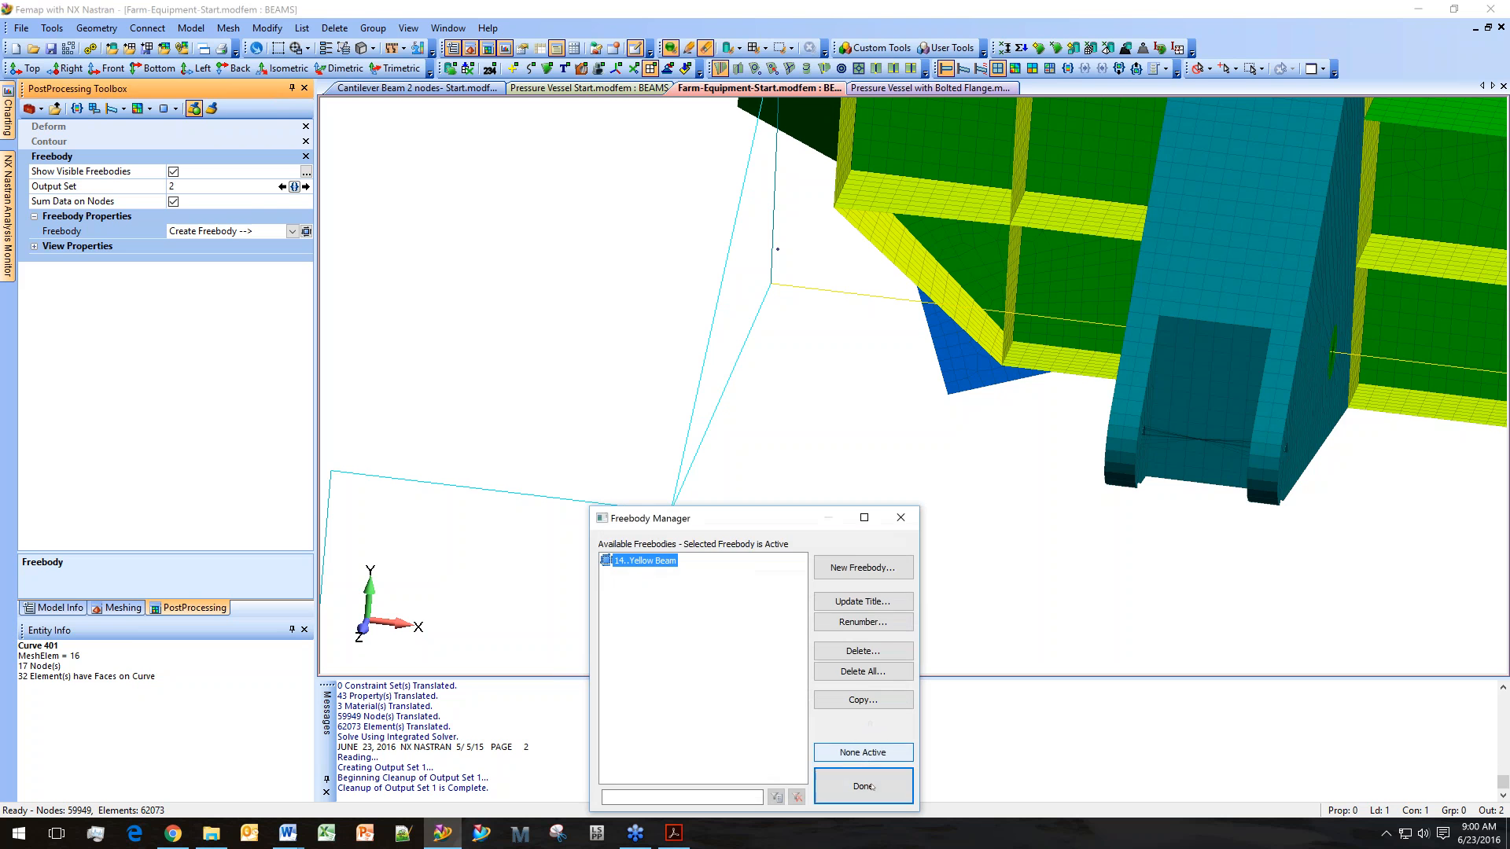
{"action": "left_click", "coordinate": [822, 789]}
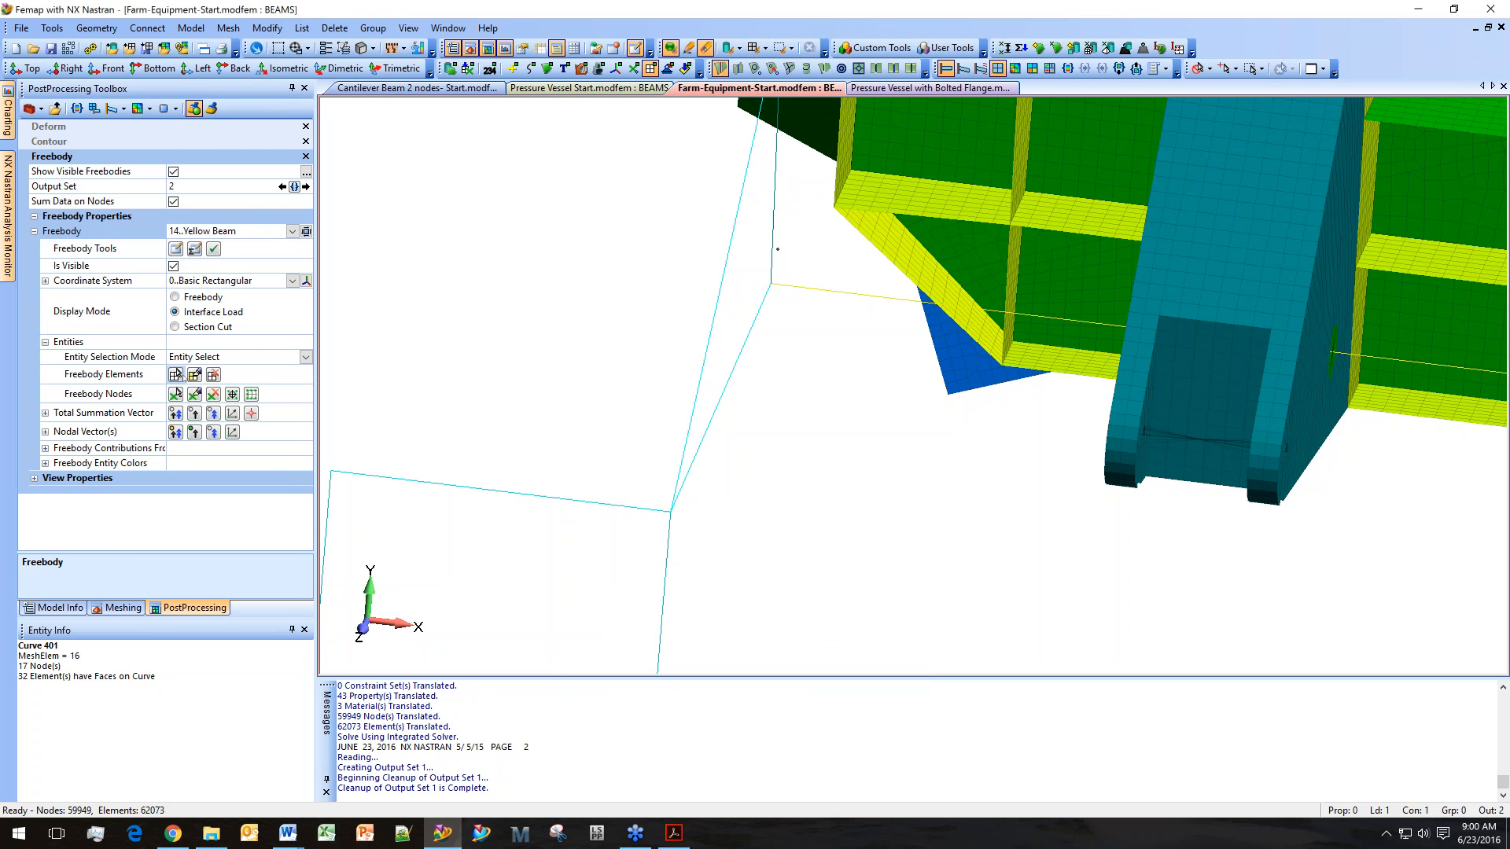
Pick the yellow beam element as the freebody's element.
{"action": "left_click", "coordinate": [175, 374]}
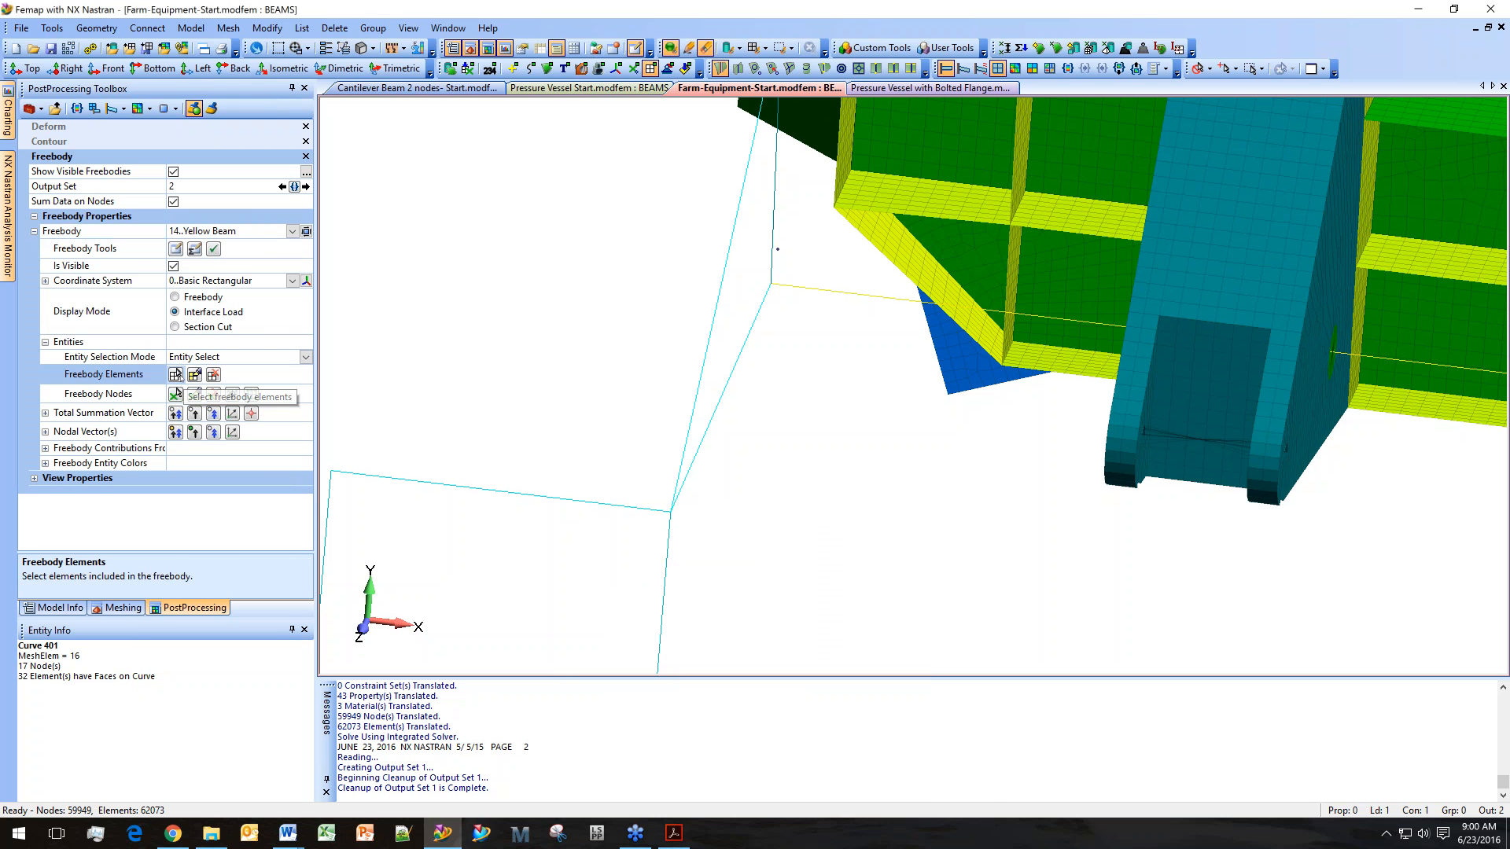
{"action": "left_click", "coordinate": [829, 285]}
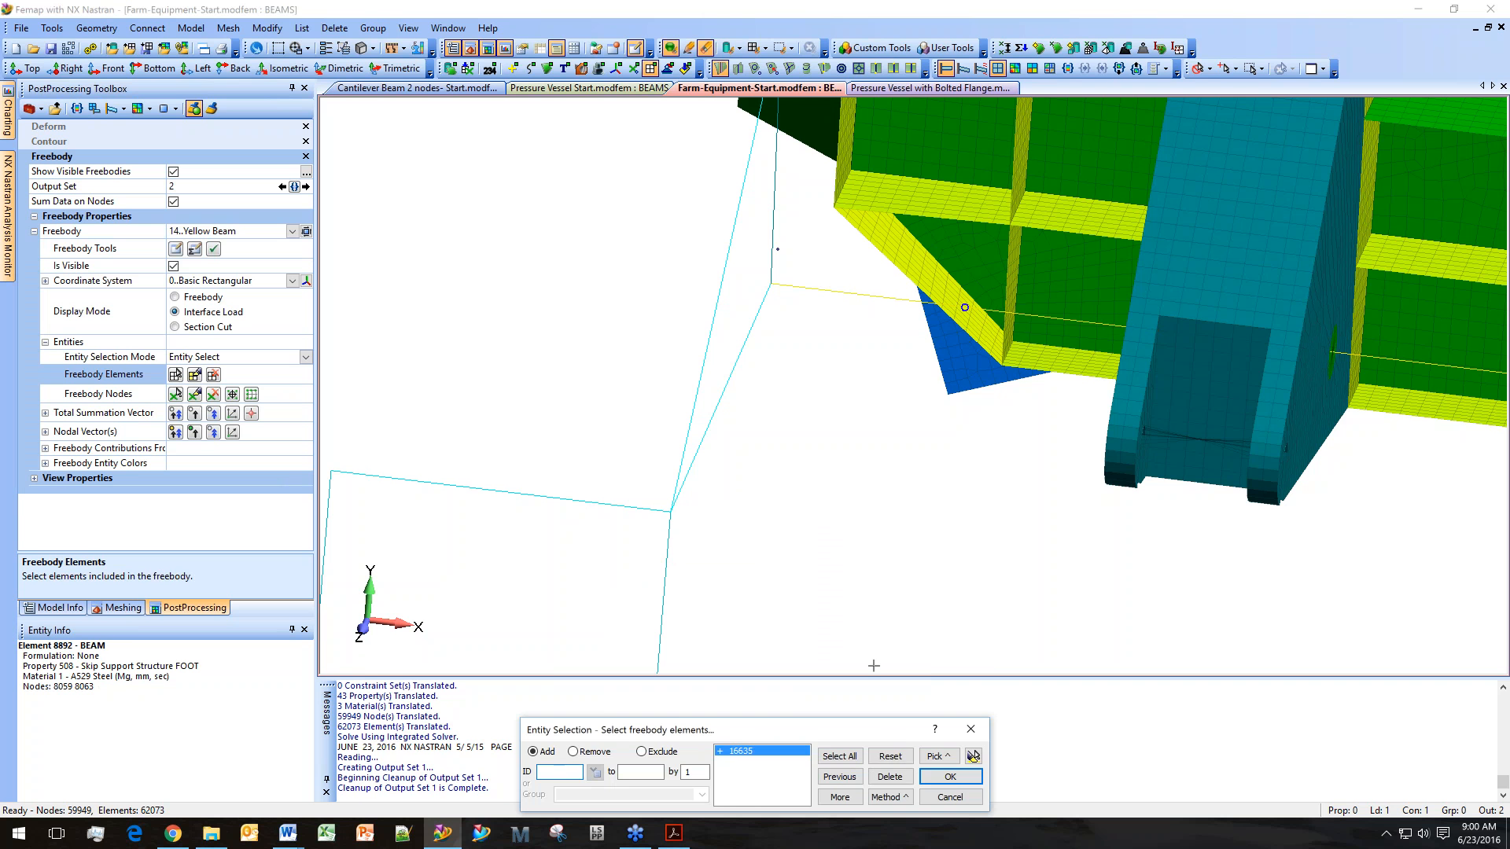
{"action": "left_click", "coordinate": [949, 776]}
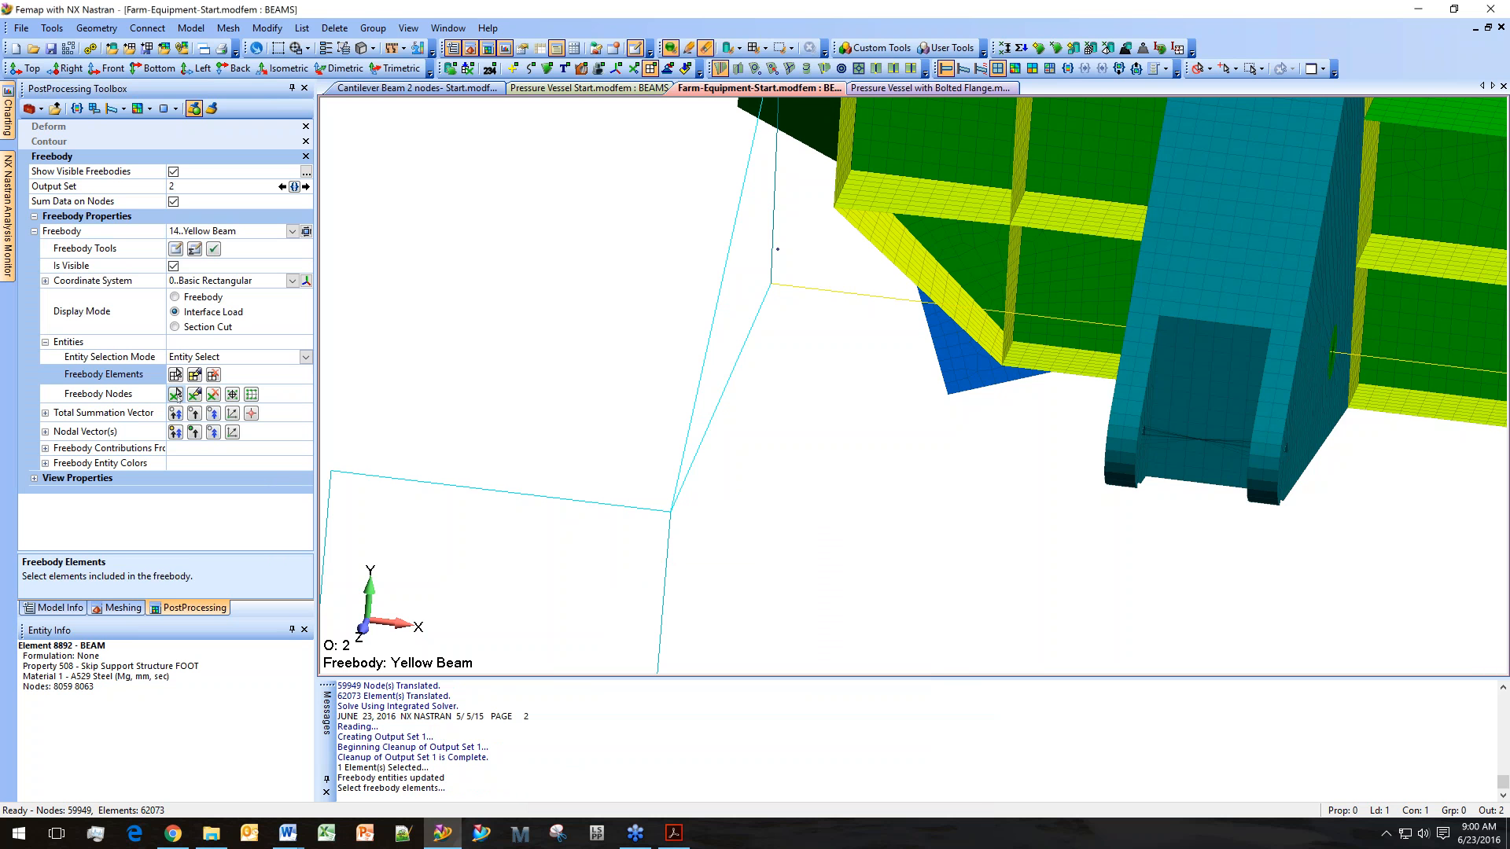
Pick the beam's end node as the freebody node, declining to auto-locate the total summation vector.
{"action": "left_click", "coordinate": [175, 393]}
{"action": "left_click", "coordinate": [770, 284]}
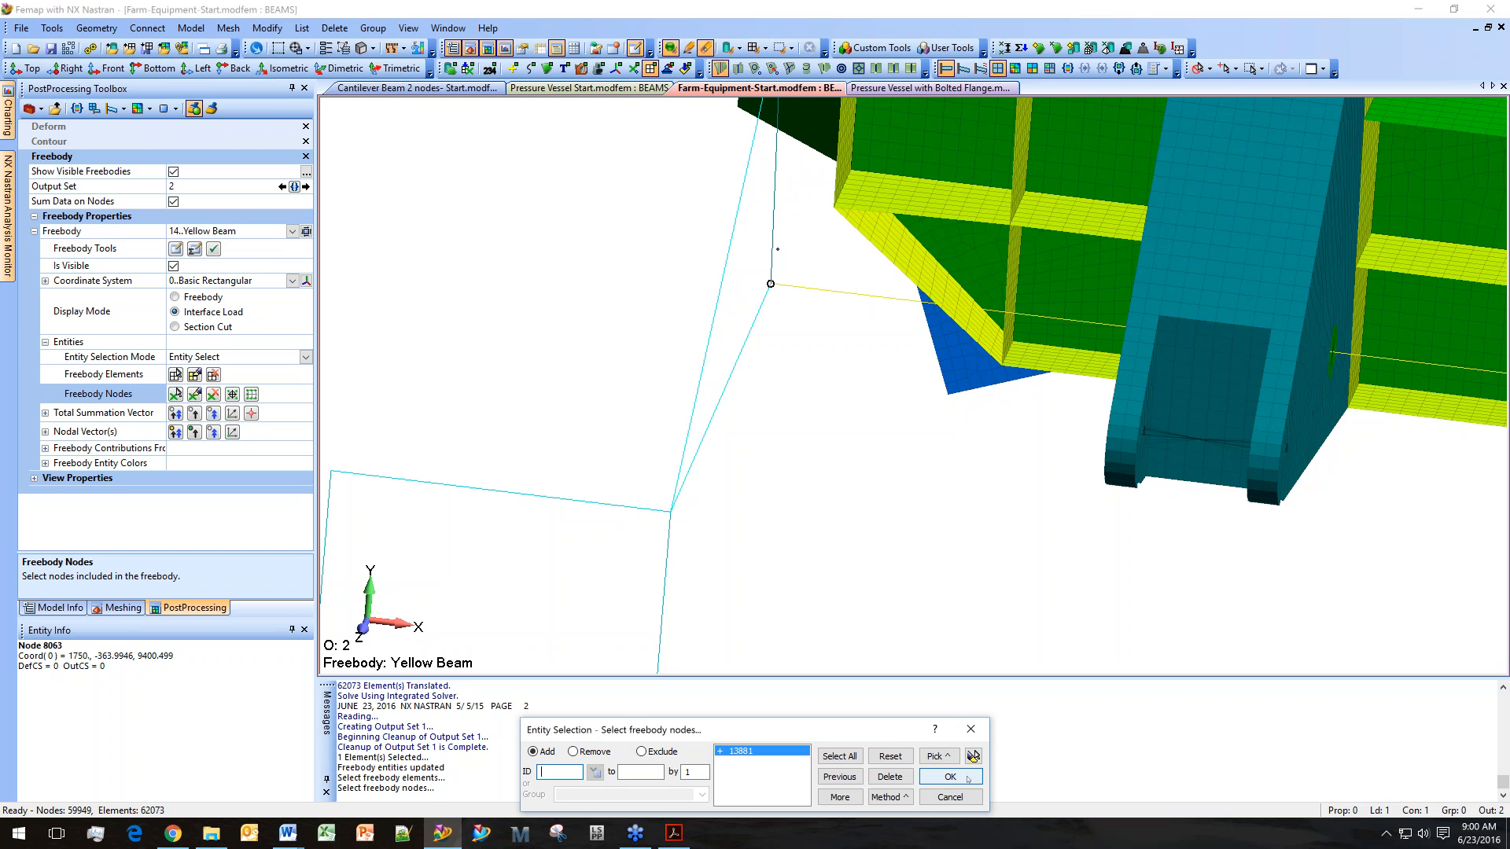
{"action": "left_click", "coordinate": [967, 779]}
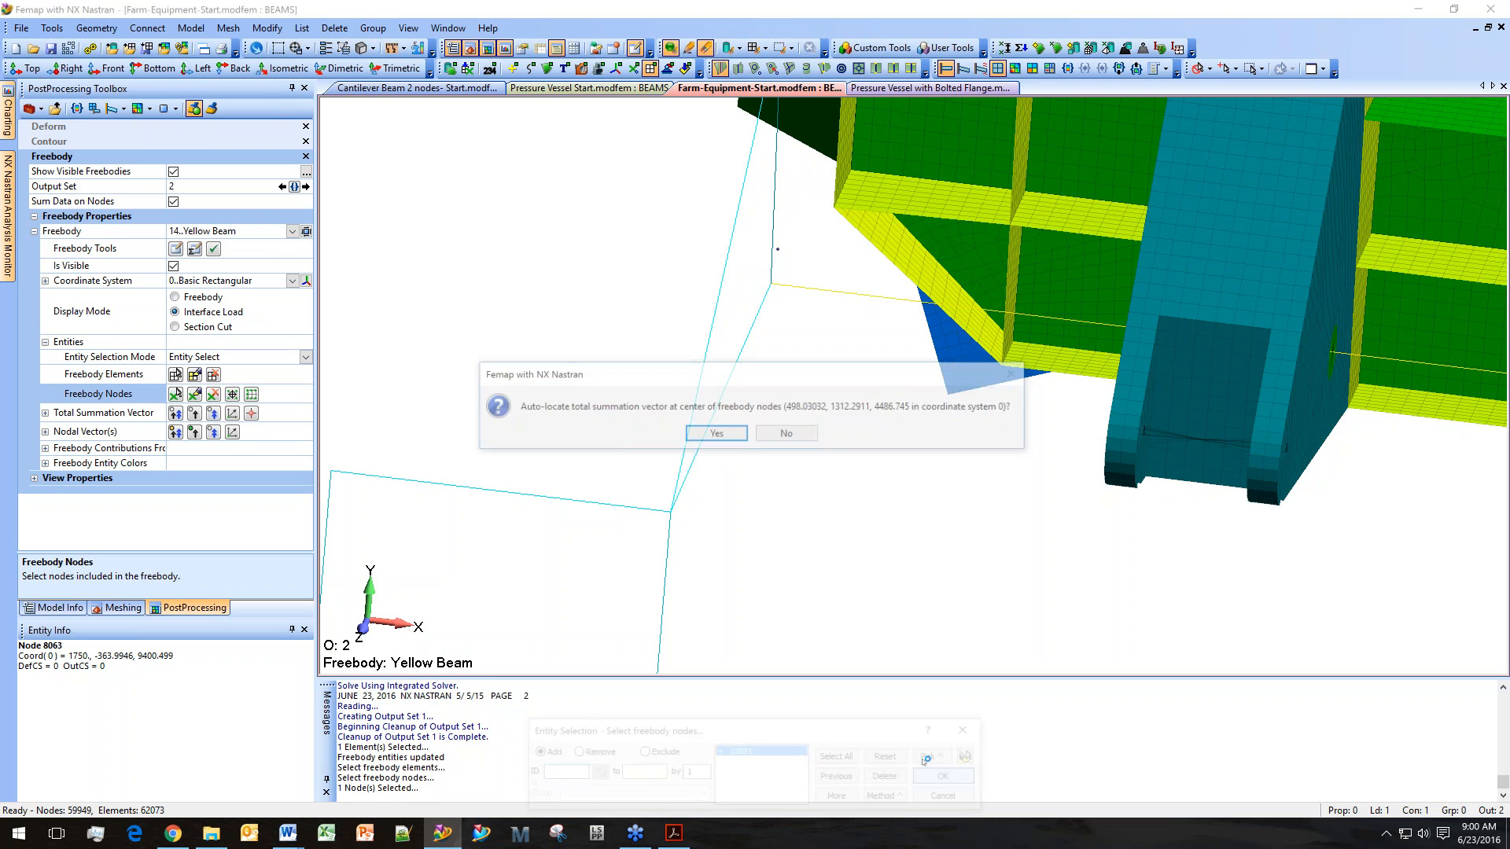
{"action": "left_click", "coordinate": [797, 434]}
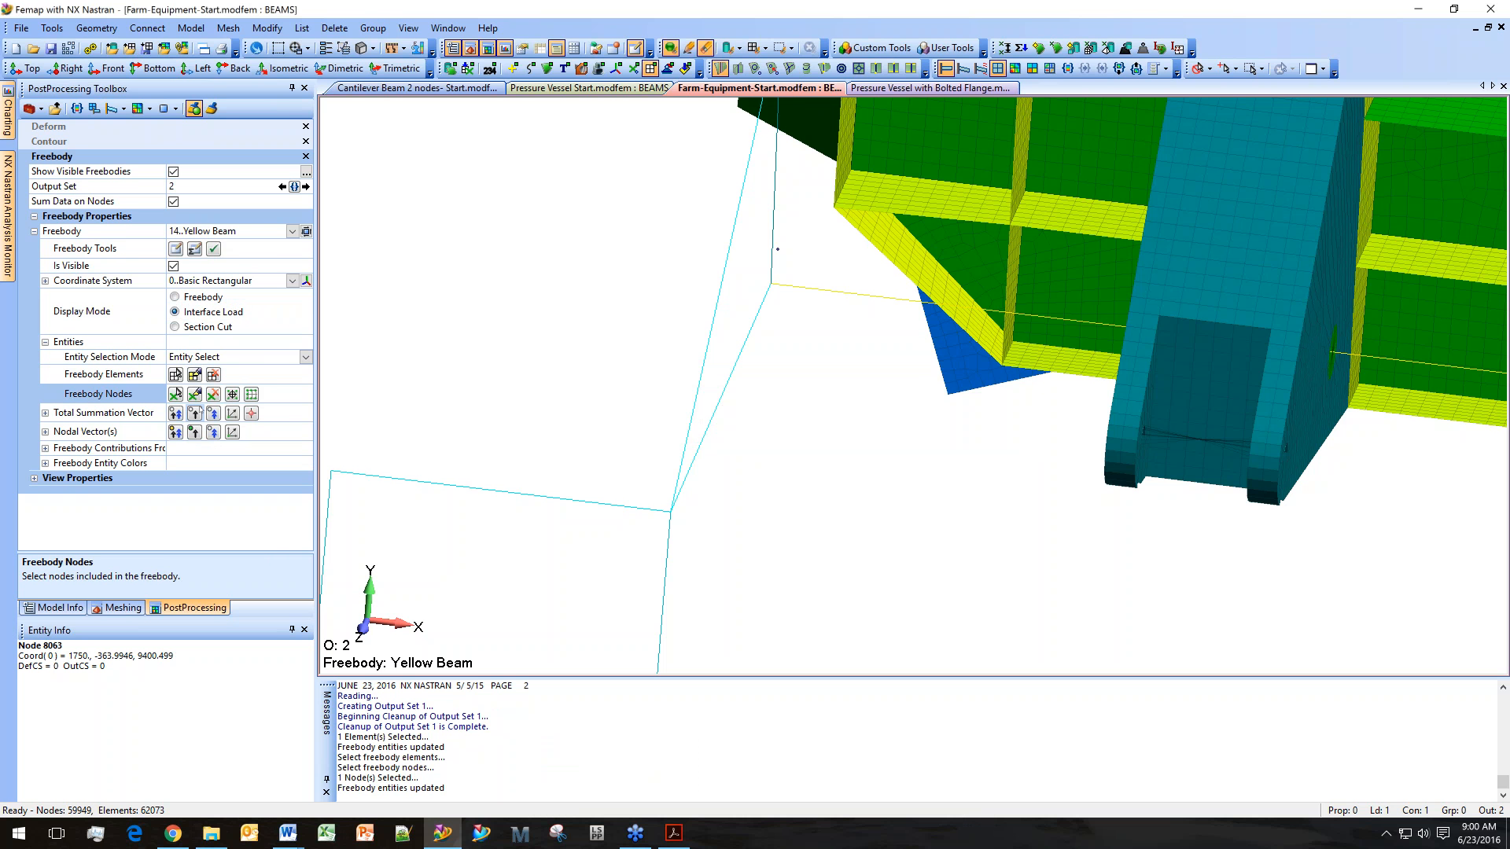
Expand the freebody contribution and entity color options and rotate the model to inspect the beam.
{"action": "left_click", "coordinate": [45, 463]}
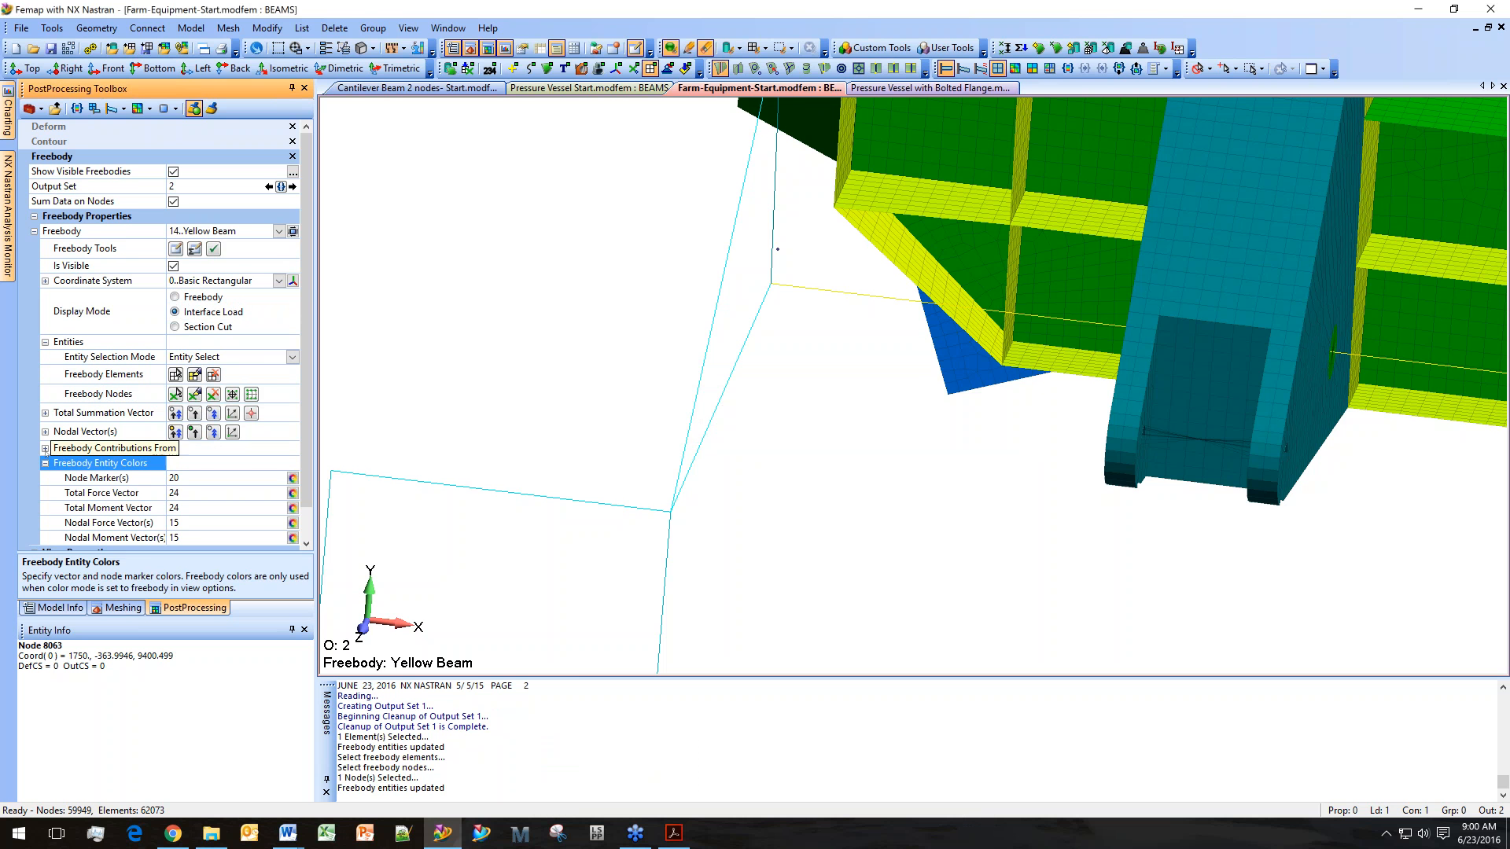
{"action": "left_click", "coordinate": [45, 448]}
{"action": "scroll", "coordinate": [159, 475], "scroll_direction": "down", "scroll_amount": 1}
{"action": "left_click", "coordinate": [174, 449]}
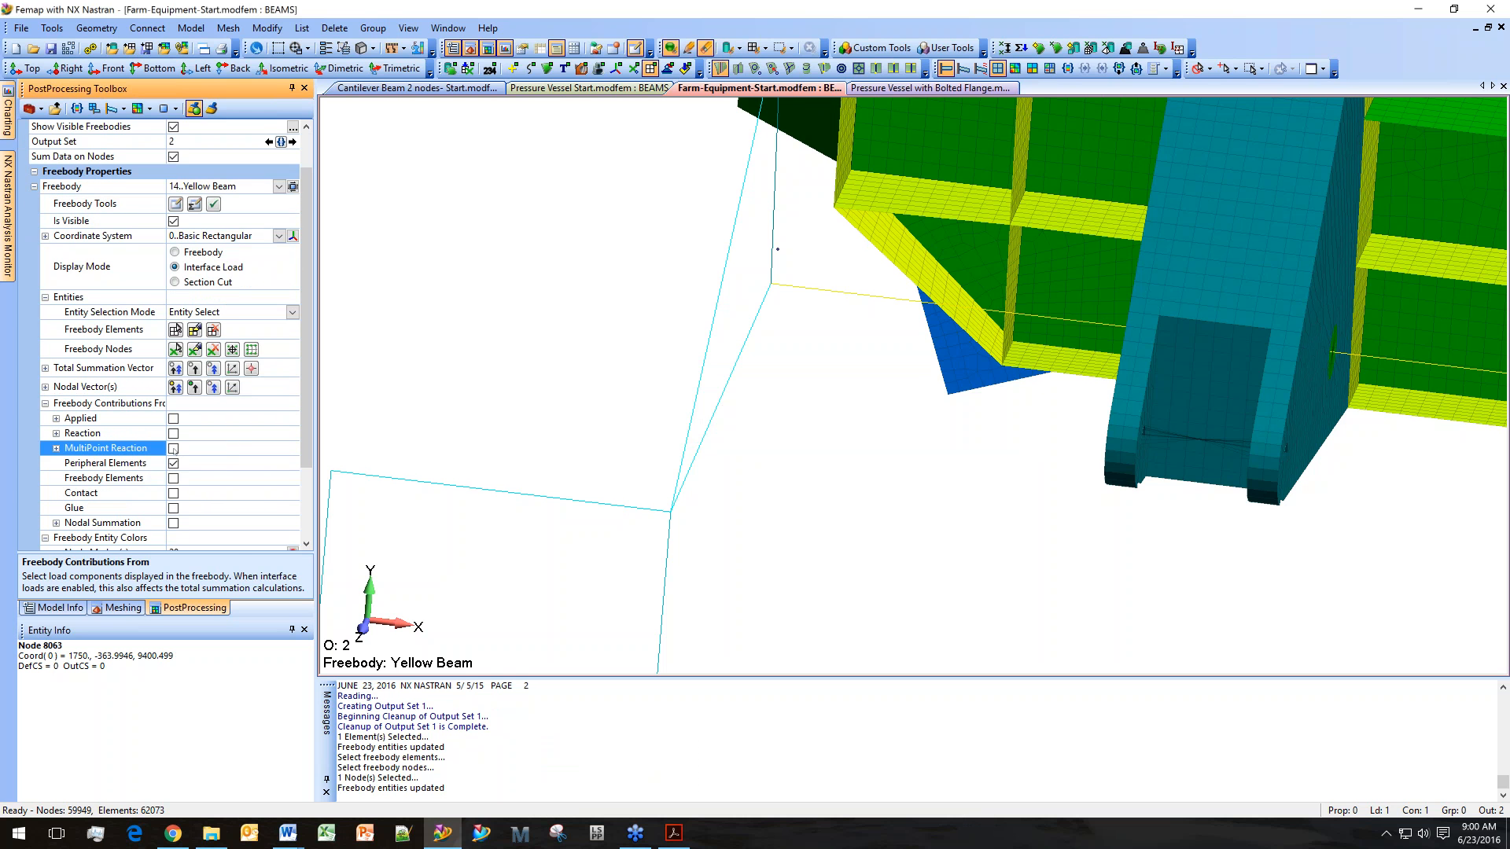
{"action": "middle_click_drag", "start_coordinate": [738, 337], "coordinate": [704, 409]}
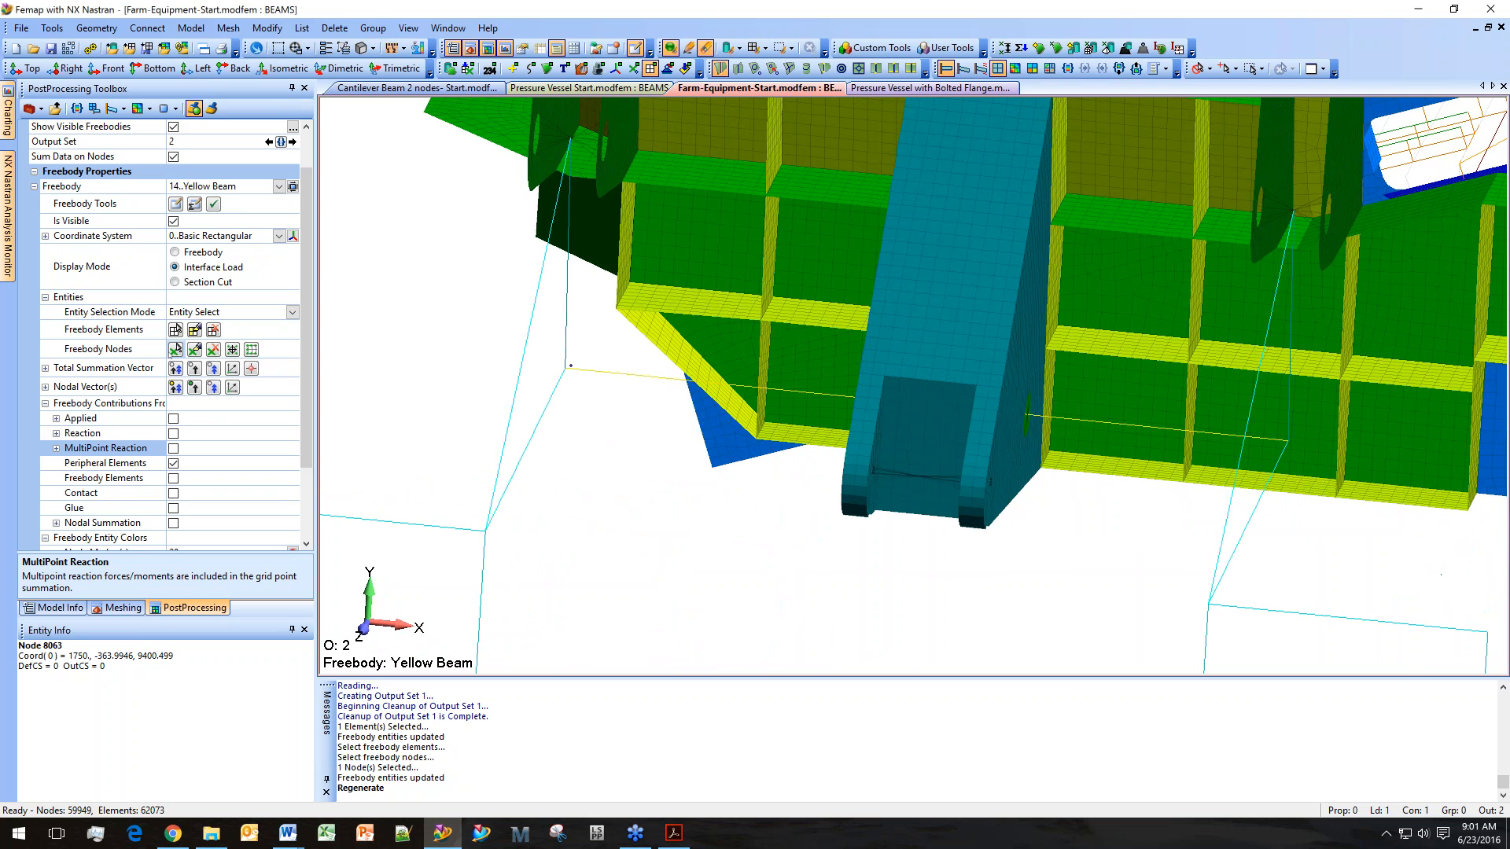
Remove the freebody elements in Freebody mode, return to Interface Load, and auto-locate the total summation vector at the freebody nodes.
{"action": "left_click", "coordinate": [174, 251]}
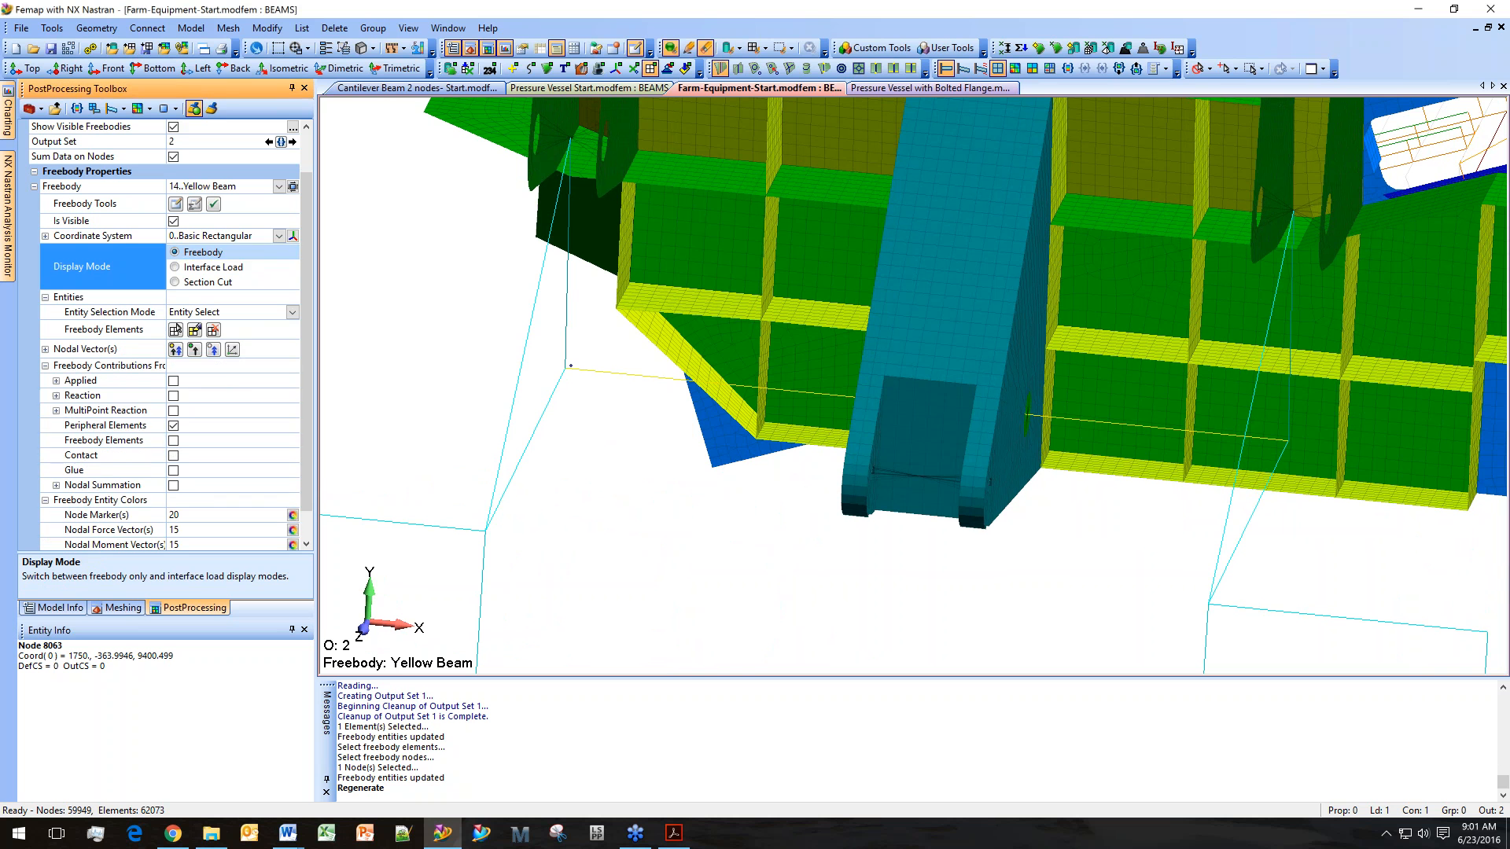
{"action": "left_click", "coordinate": [176, 329]}
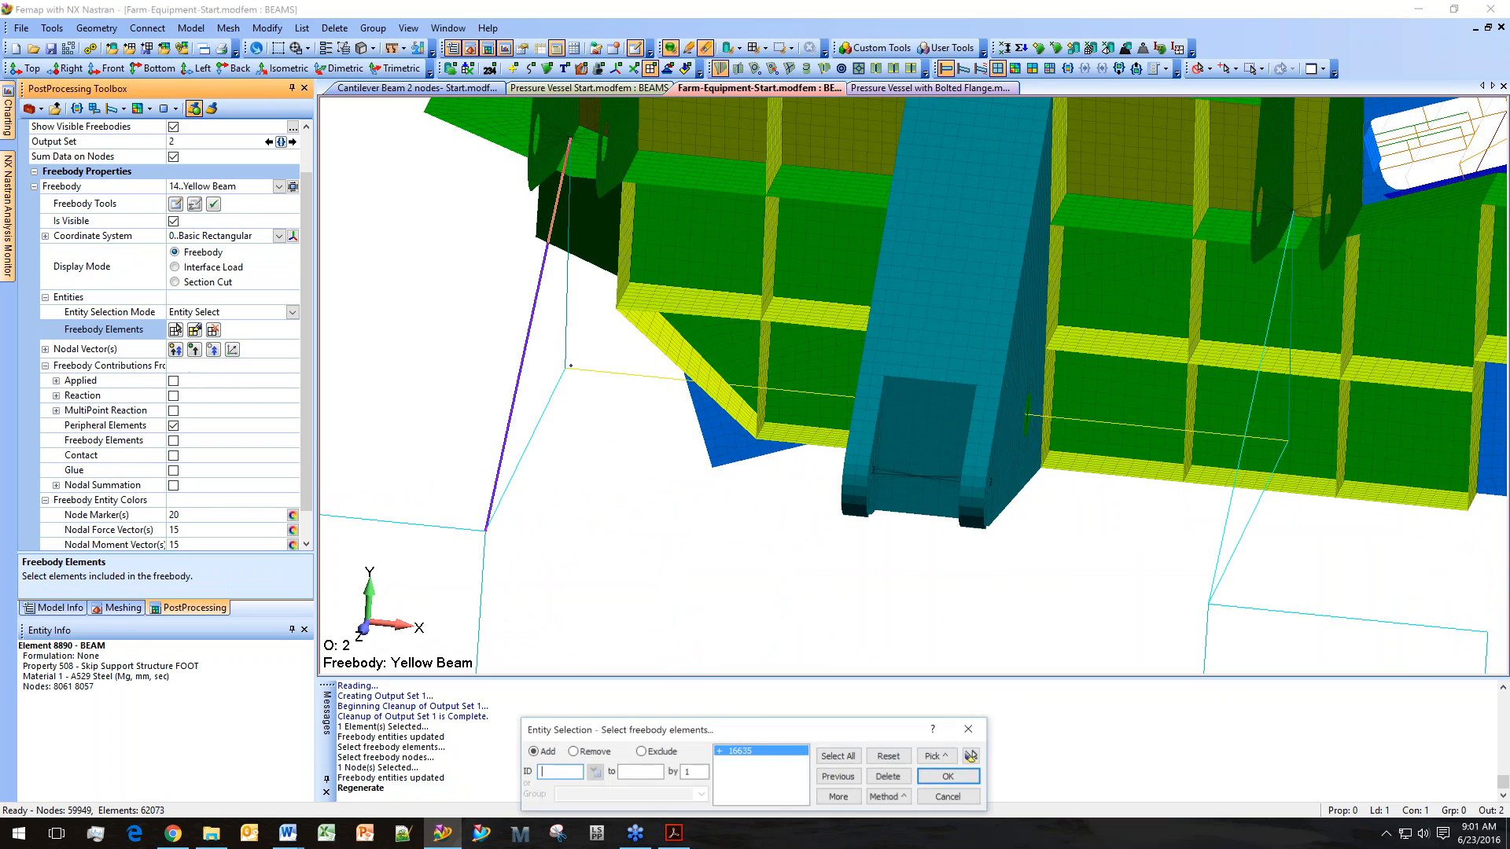
{"action": "left_click", "coordinate": [889, 776]}
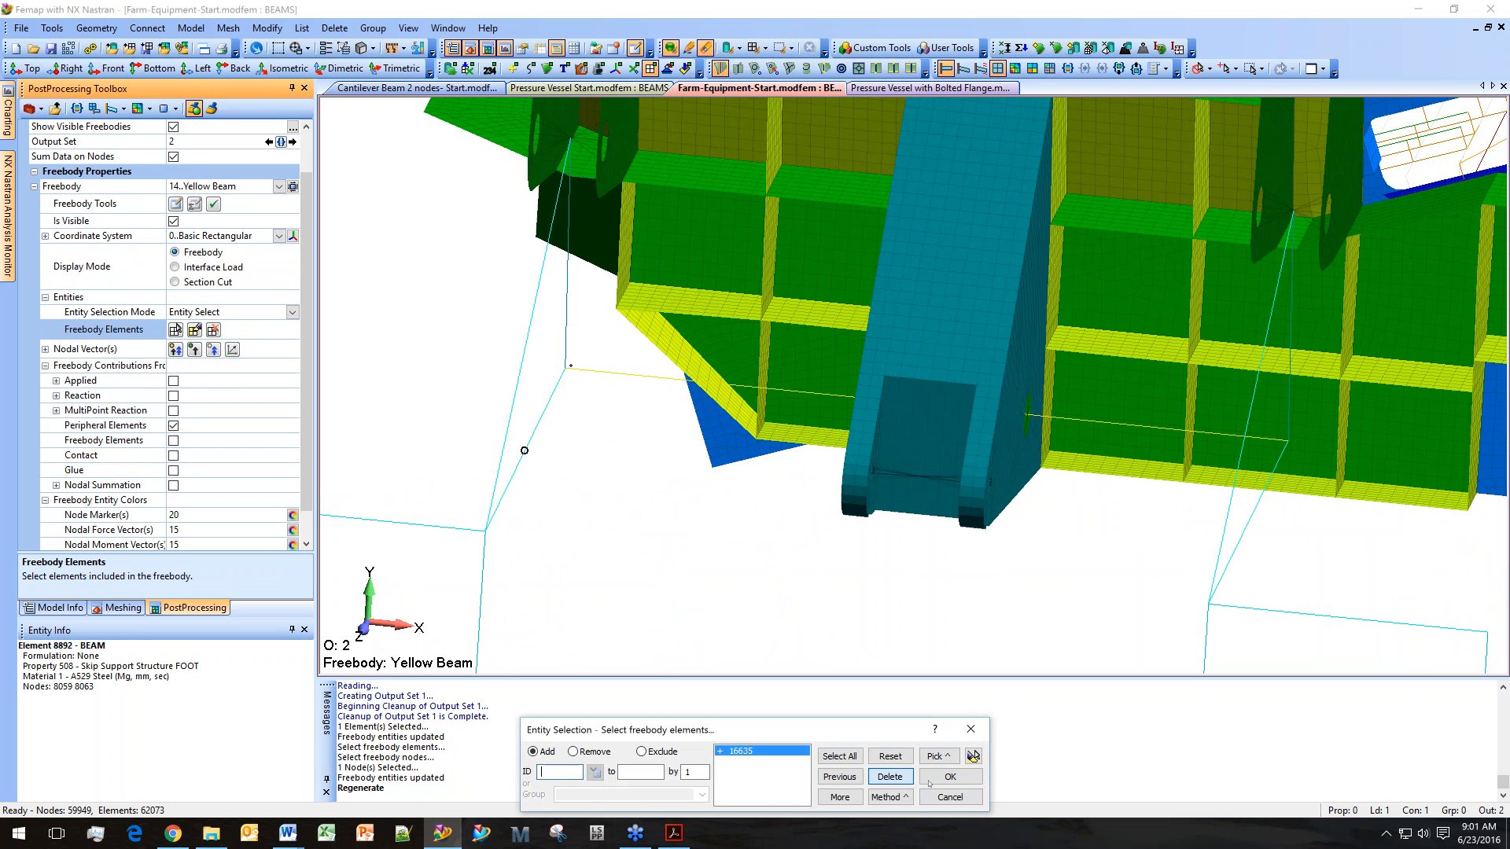
{"action": "left_click", "coordinate": [950, 776]}
{"action": "left_click", "coordinate": [209, 267]}
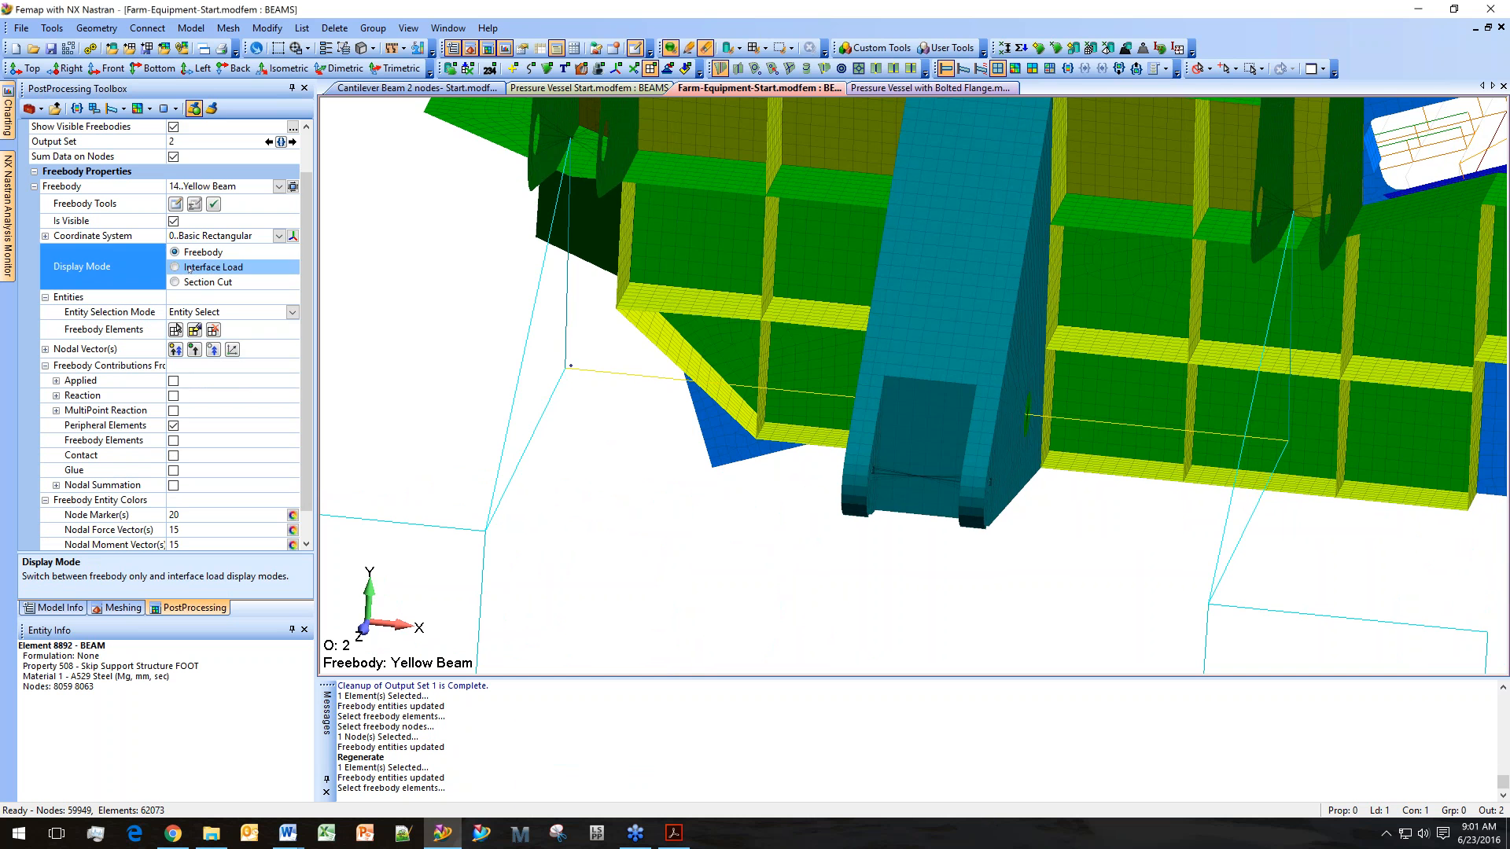
{"action": "left_click", "coordinate": [719, 435]}
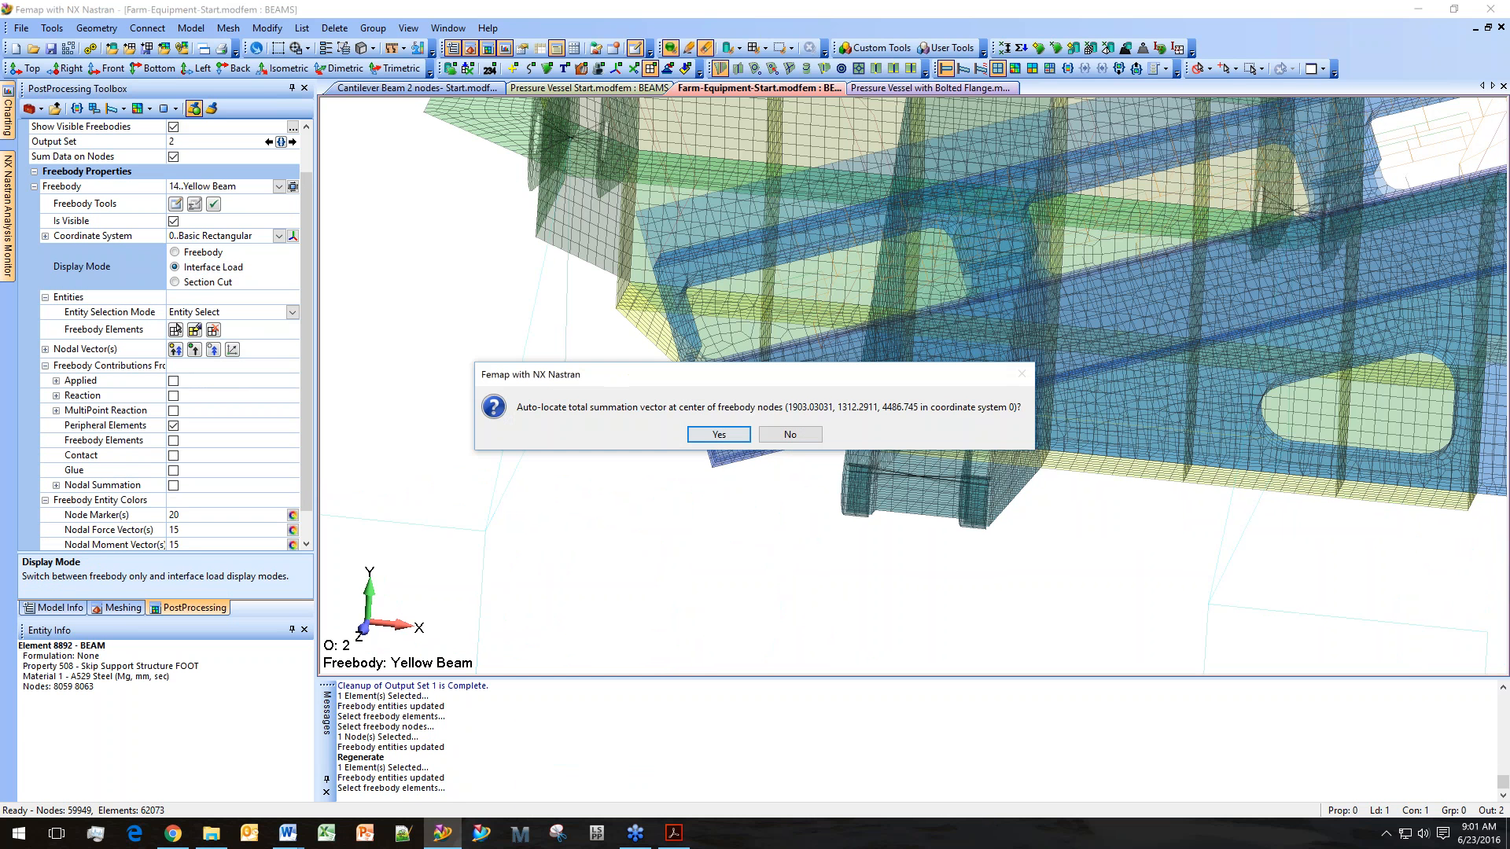
{"action": "key", "text": "Return"}
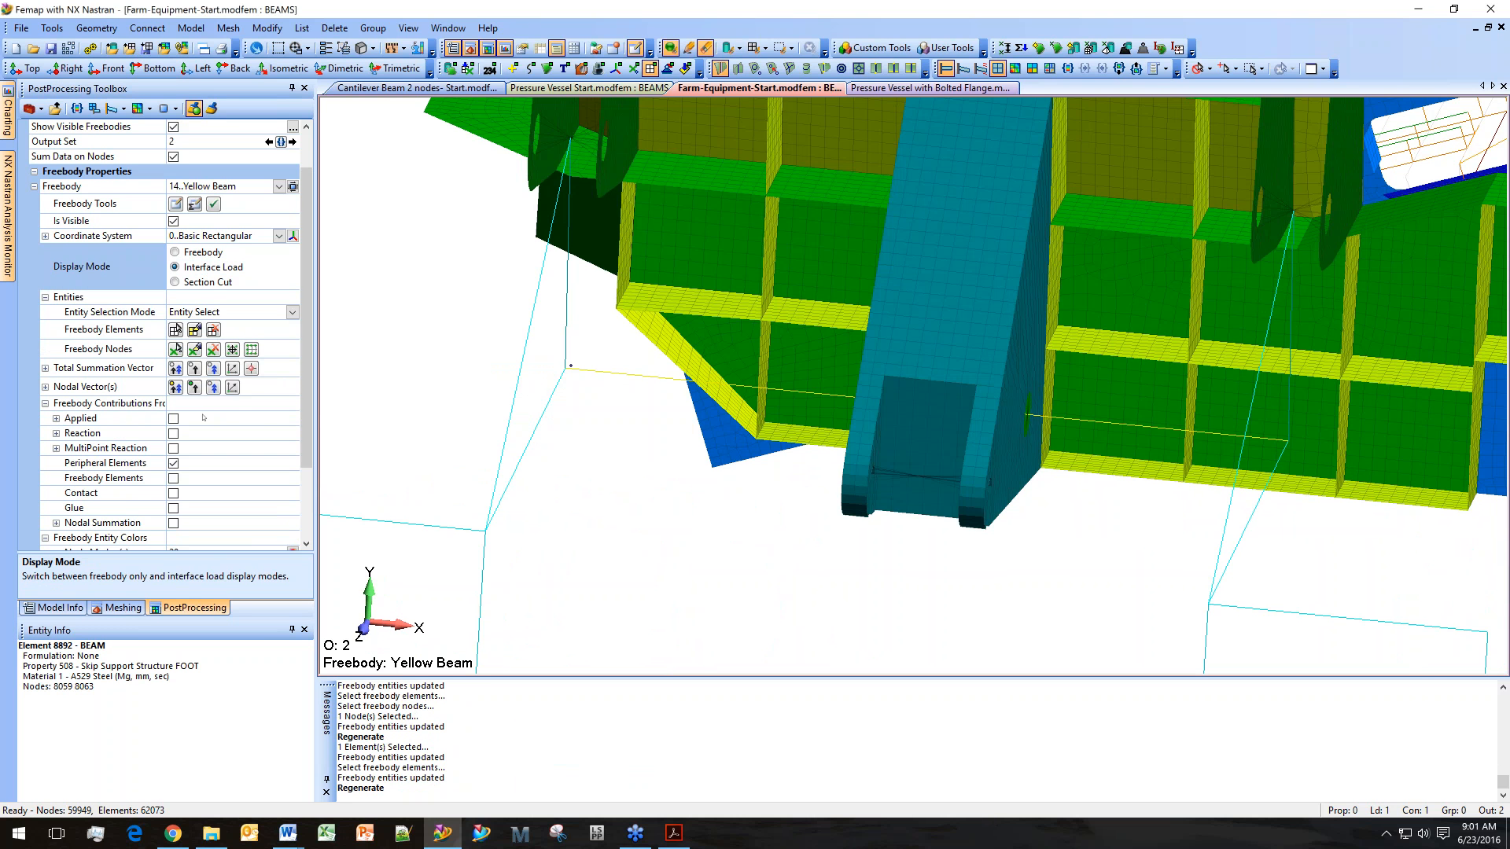
Activate the output set NX NASTRAN Case 1 from the model's results.
{"action": "scroll", "coordinate": [248, 513], "scroll_direction": "down", "scroll_amount": 2}
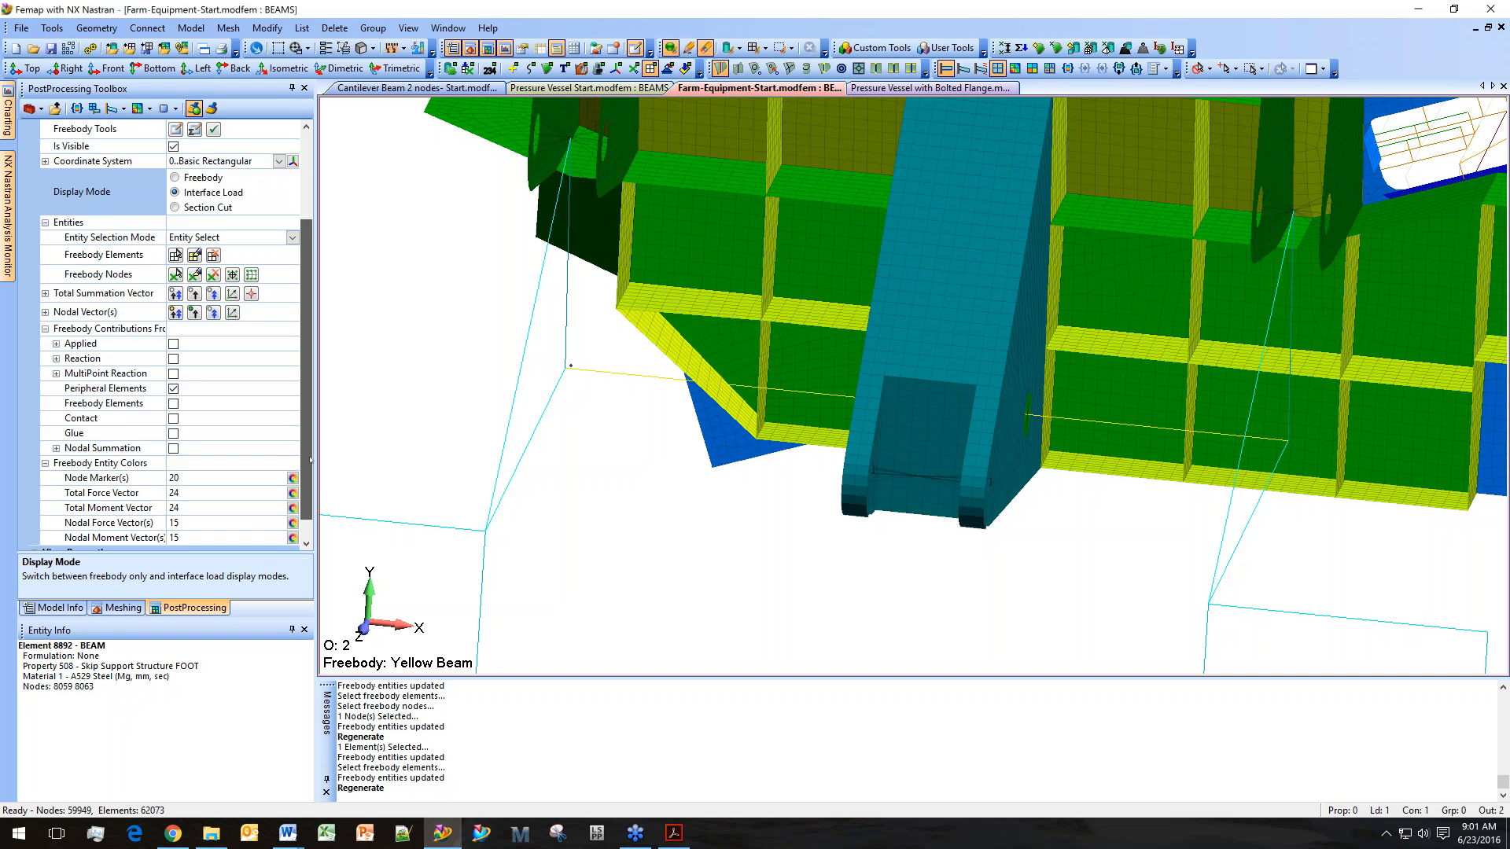
{"action": "double_click", "coordinate": [77, 533]}
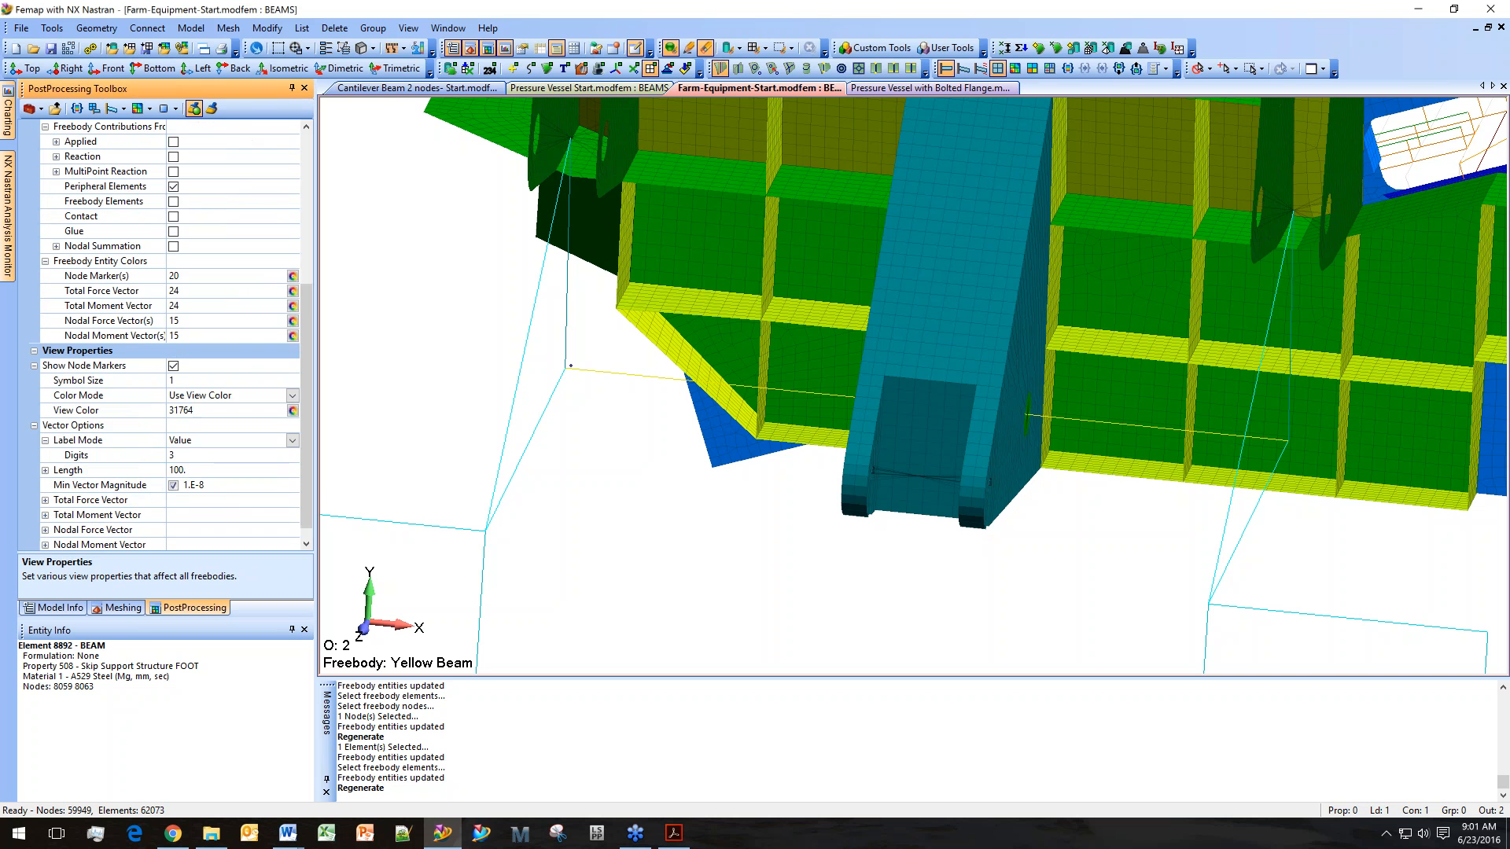
{"action": "scroll", "coordinate": [235, 247], "scroll_direction": "up", "scroll_amount": 7}
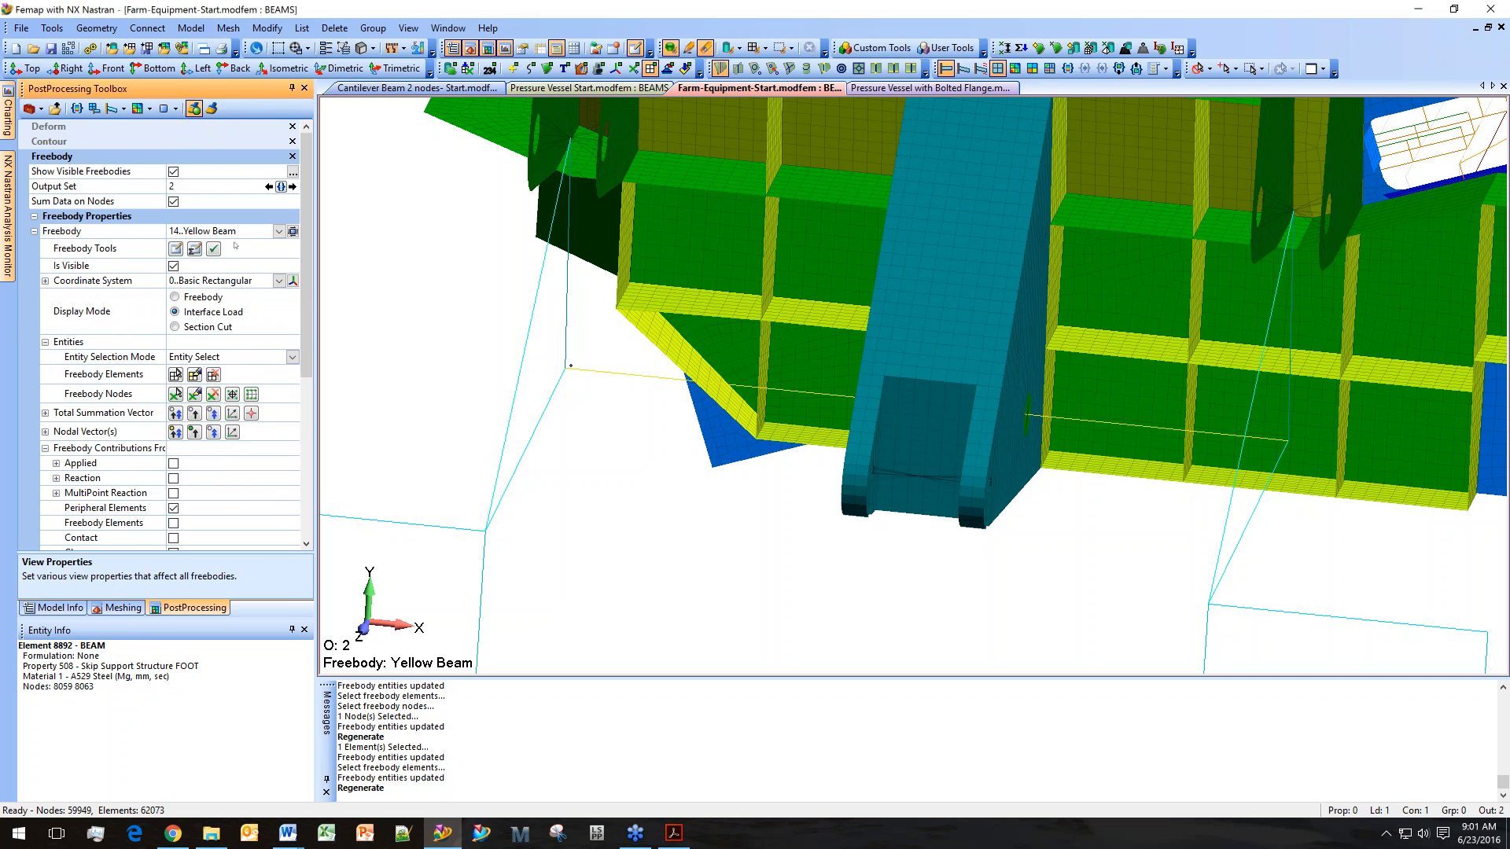
{"action": "left_click", "coordinate": [62, 609]}
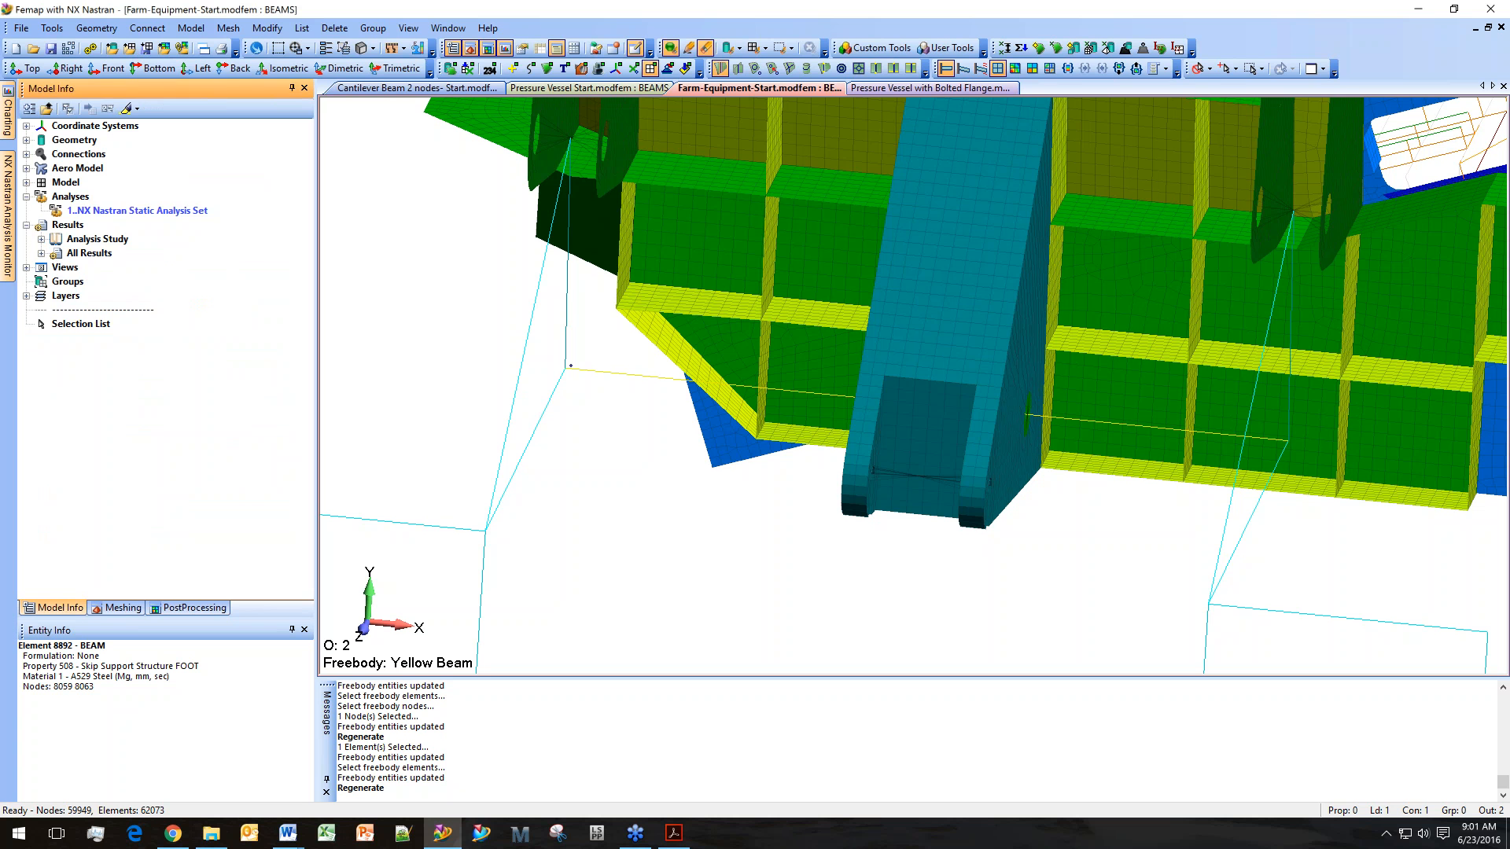
{"action": "left_click", "coordinate": [41, 252]}
{"action": "double_click", "coordinate": [132, 267]}
Review the output requests of the NX Nastran Static Analysis Set in the Analysis Set Manager without changes.
{"action": "right_click", "coordinate": [189, 211]}
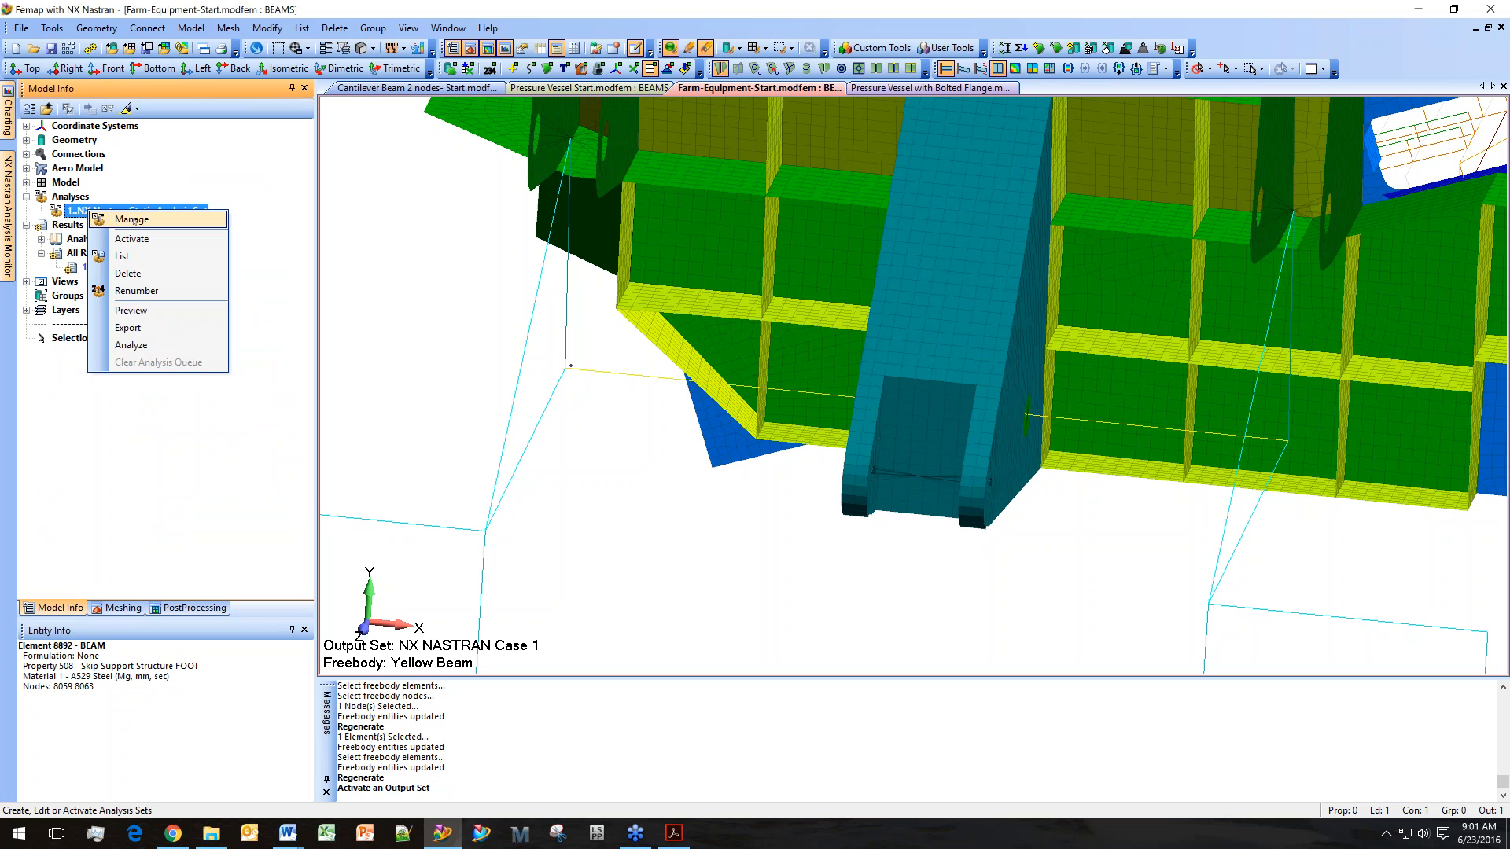
{"action": "left_click", "coordinate": [216, 221]}
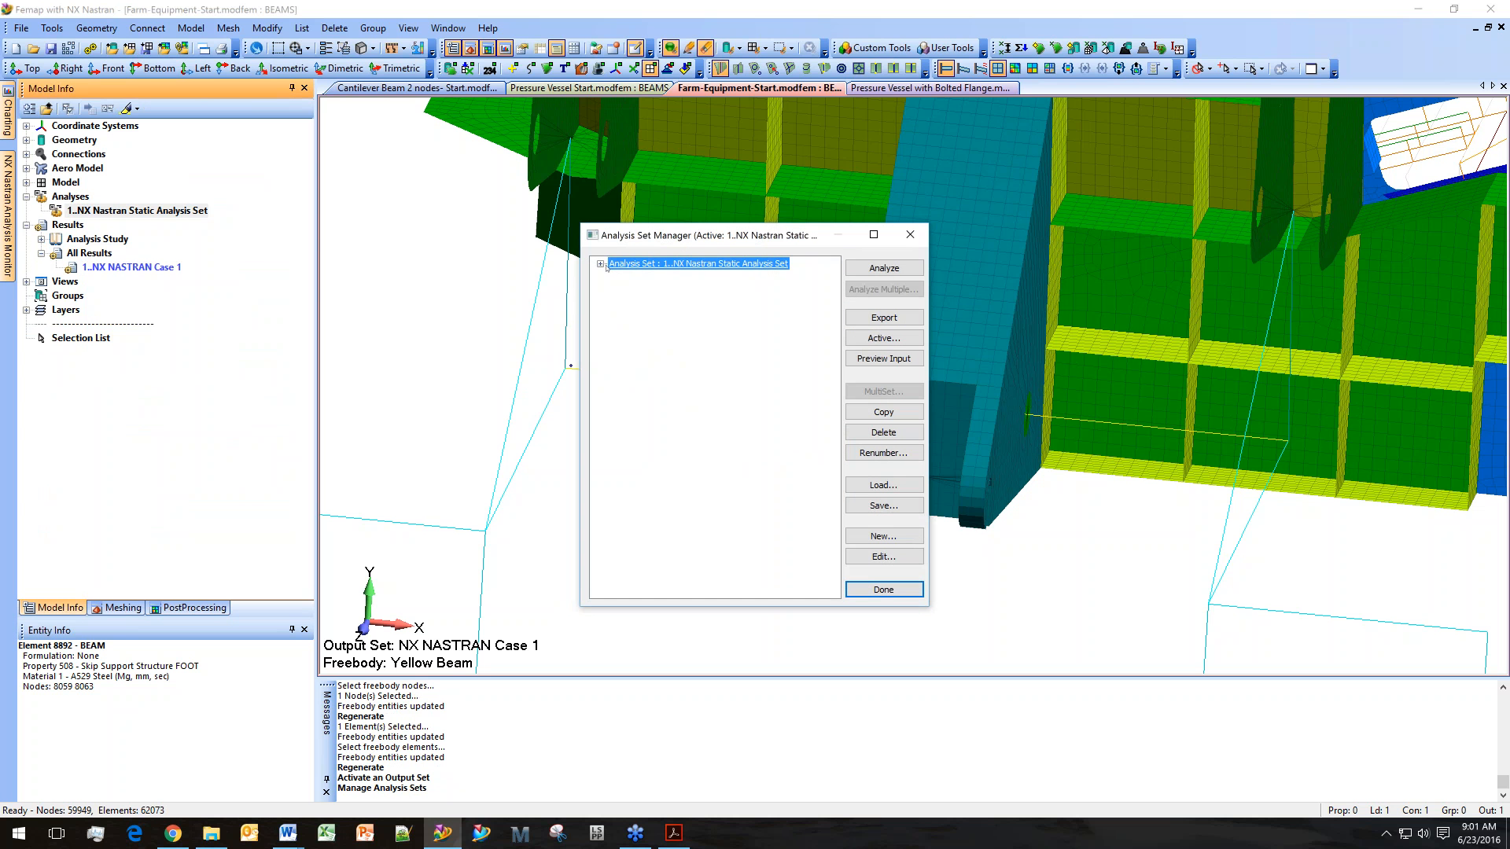
{"action": "left_click", "coordinate": [600, 263]}
{"action": "left_click", "coordinate": [616, 326]}
{"action": "left_click", "coordinate": [629, 389]}
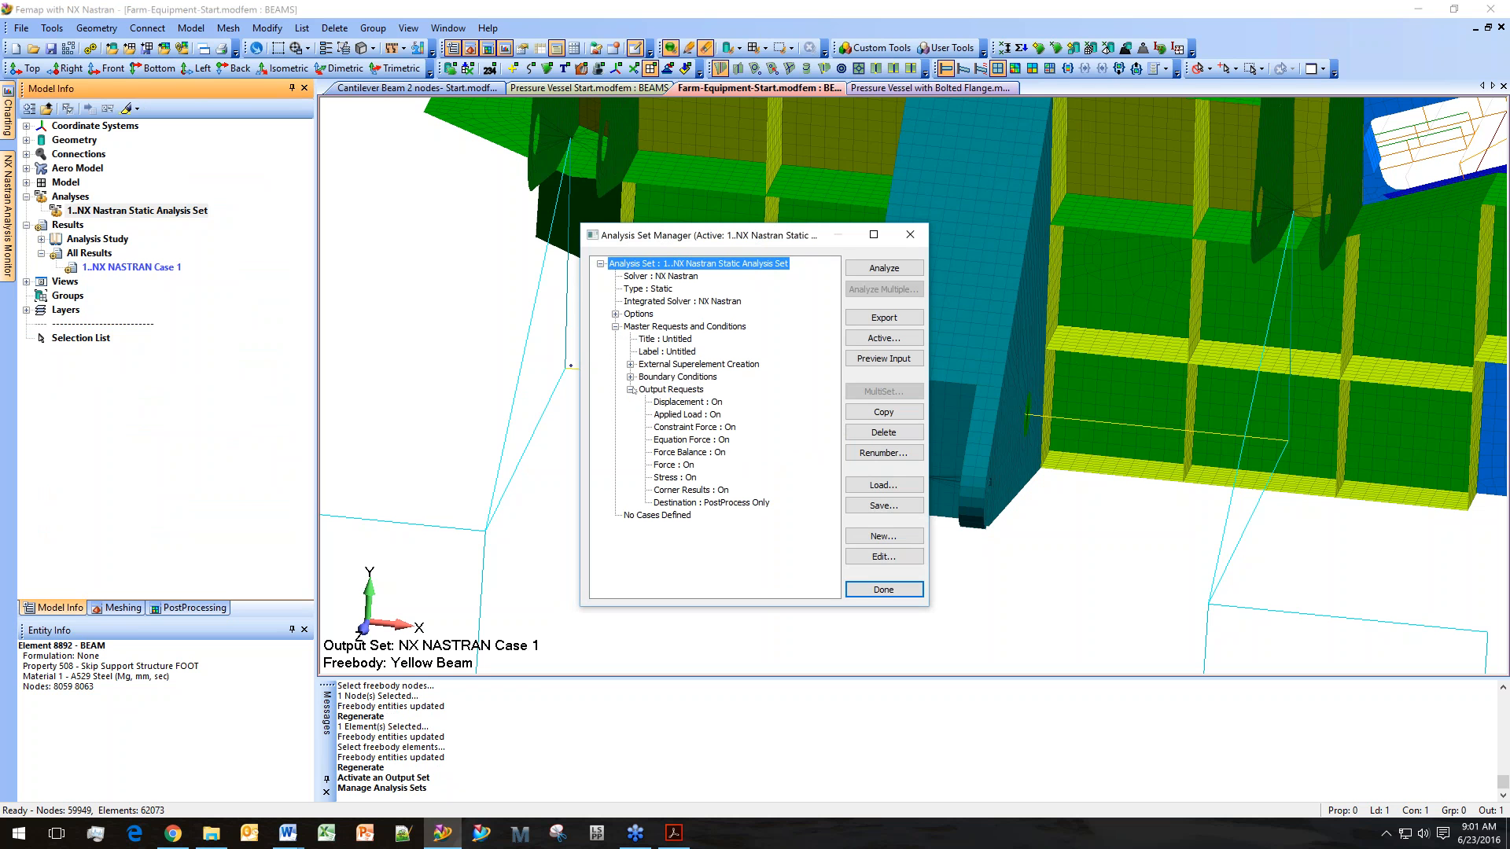
{"action": "left_click", "coordinate": [671, 389]}
{"action": "left_click", "coordinate": [881, 555]}
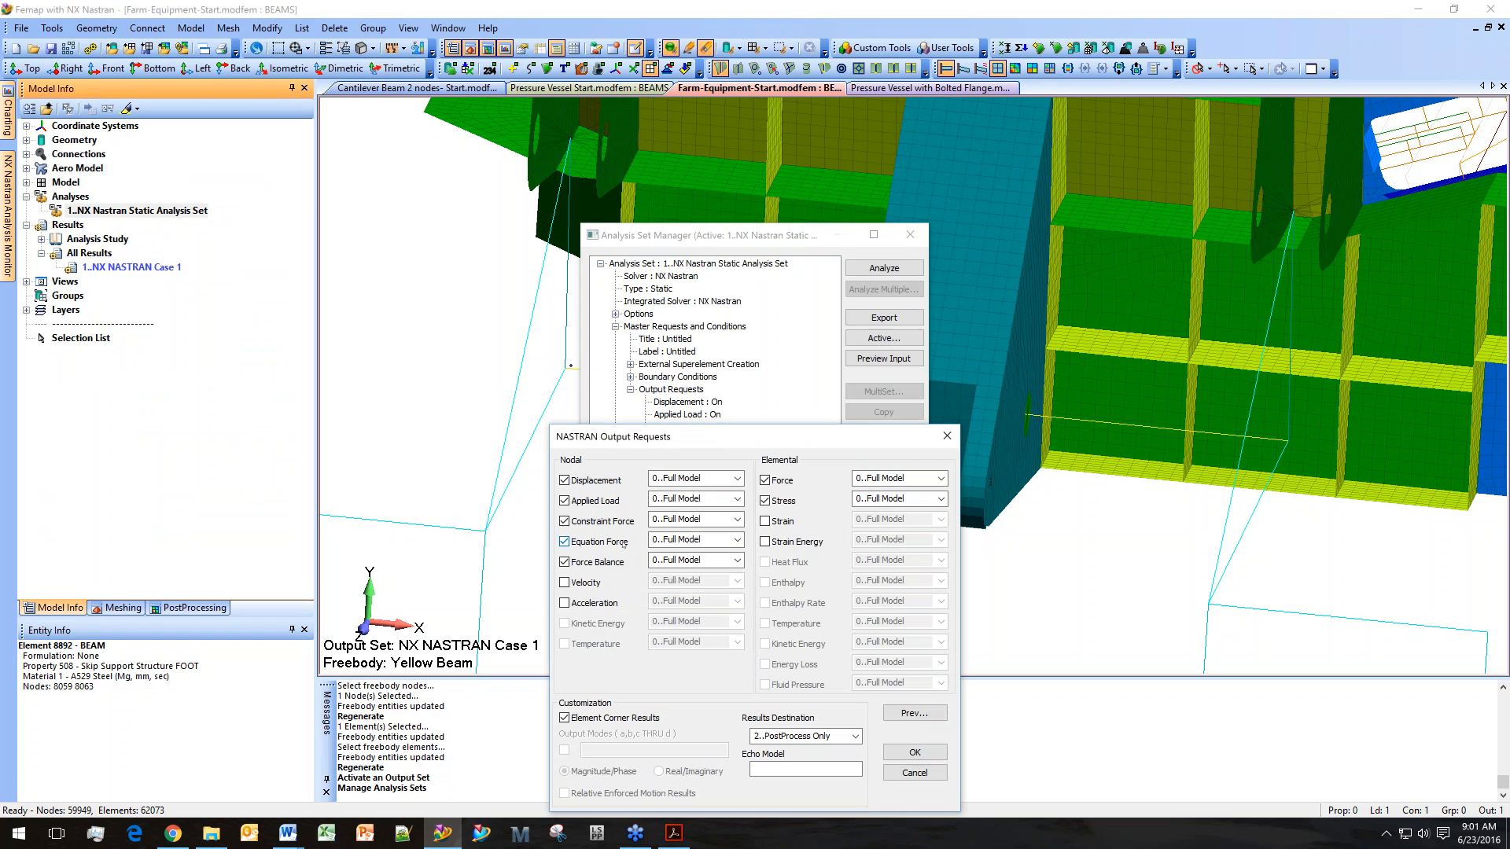
{"action": "left_click", "coordinate": [904, 774]}
{"action": "left_click", "coordinate": [883, 557]}
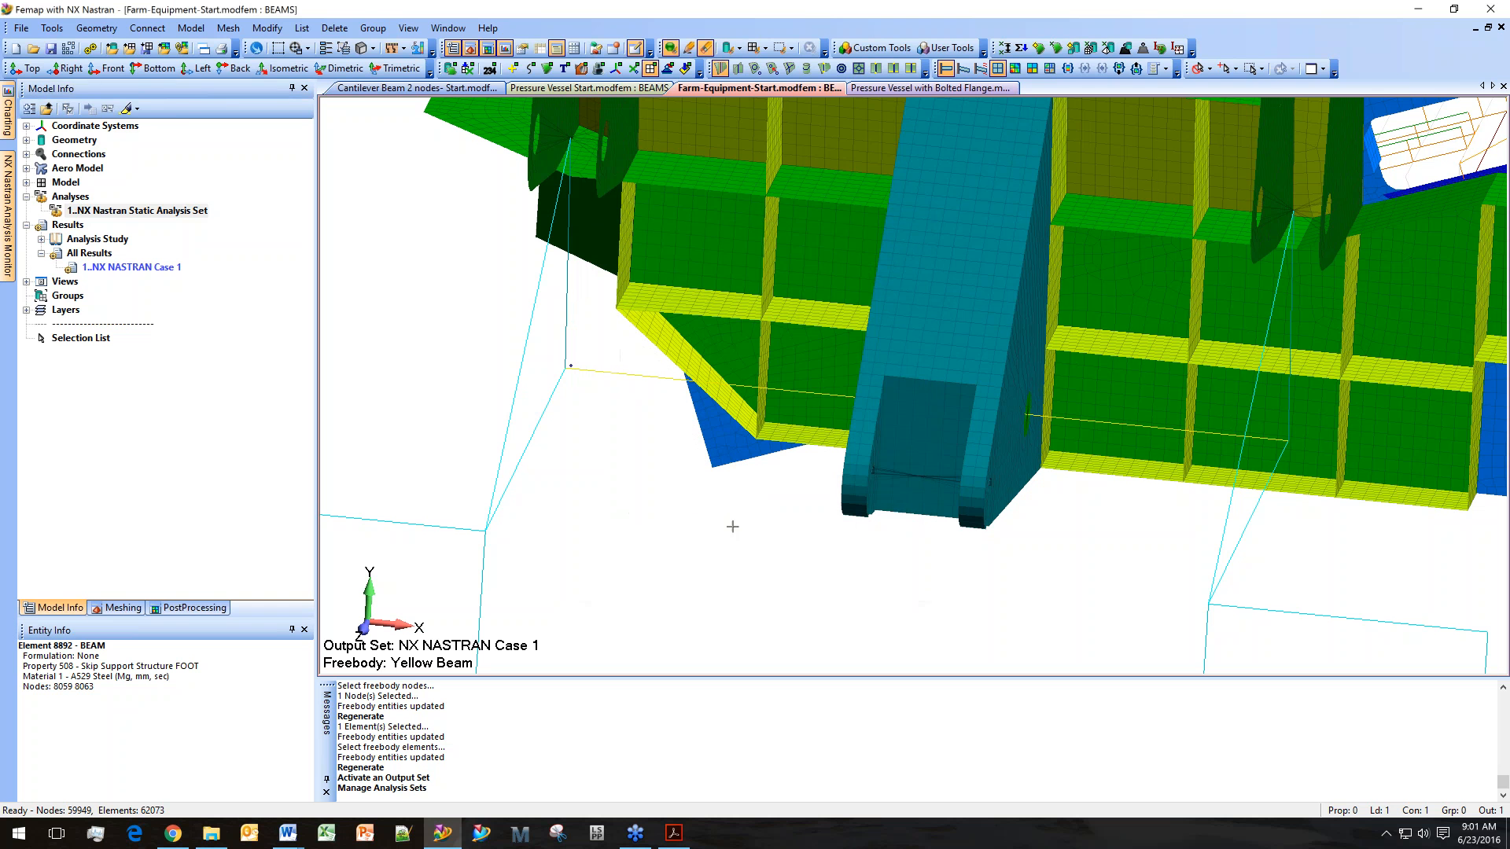
Display the Yellow Beam freebody's interface load and nodal force vectors in the model view.
{"action": "left_click", "coordinate": [194, 607]}
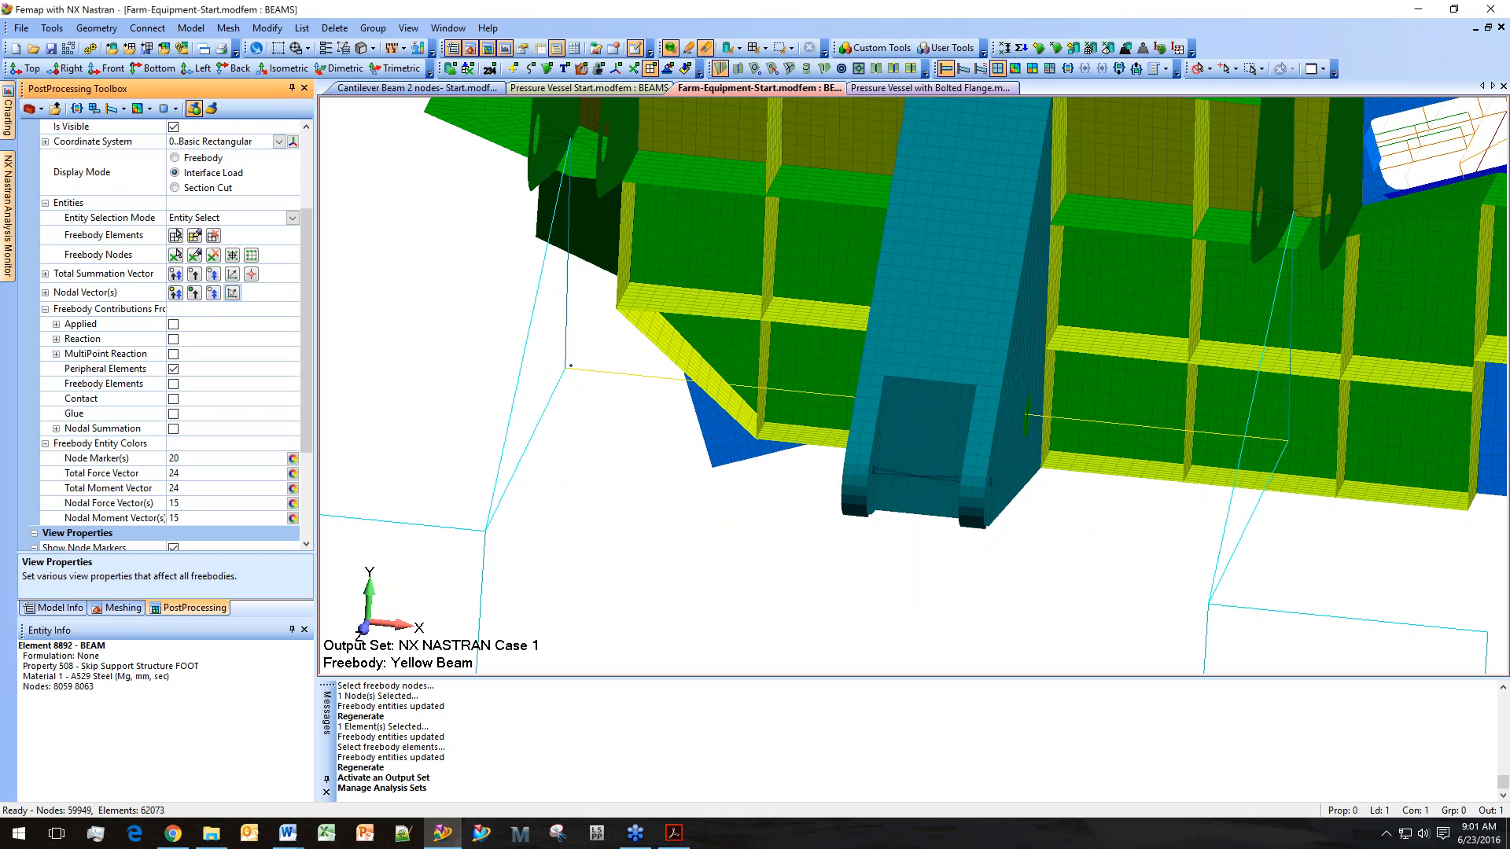
{"action": "scroll", "coordinate": [227, 243], "scroll_direction": "up", "scroll_amount": 3}
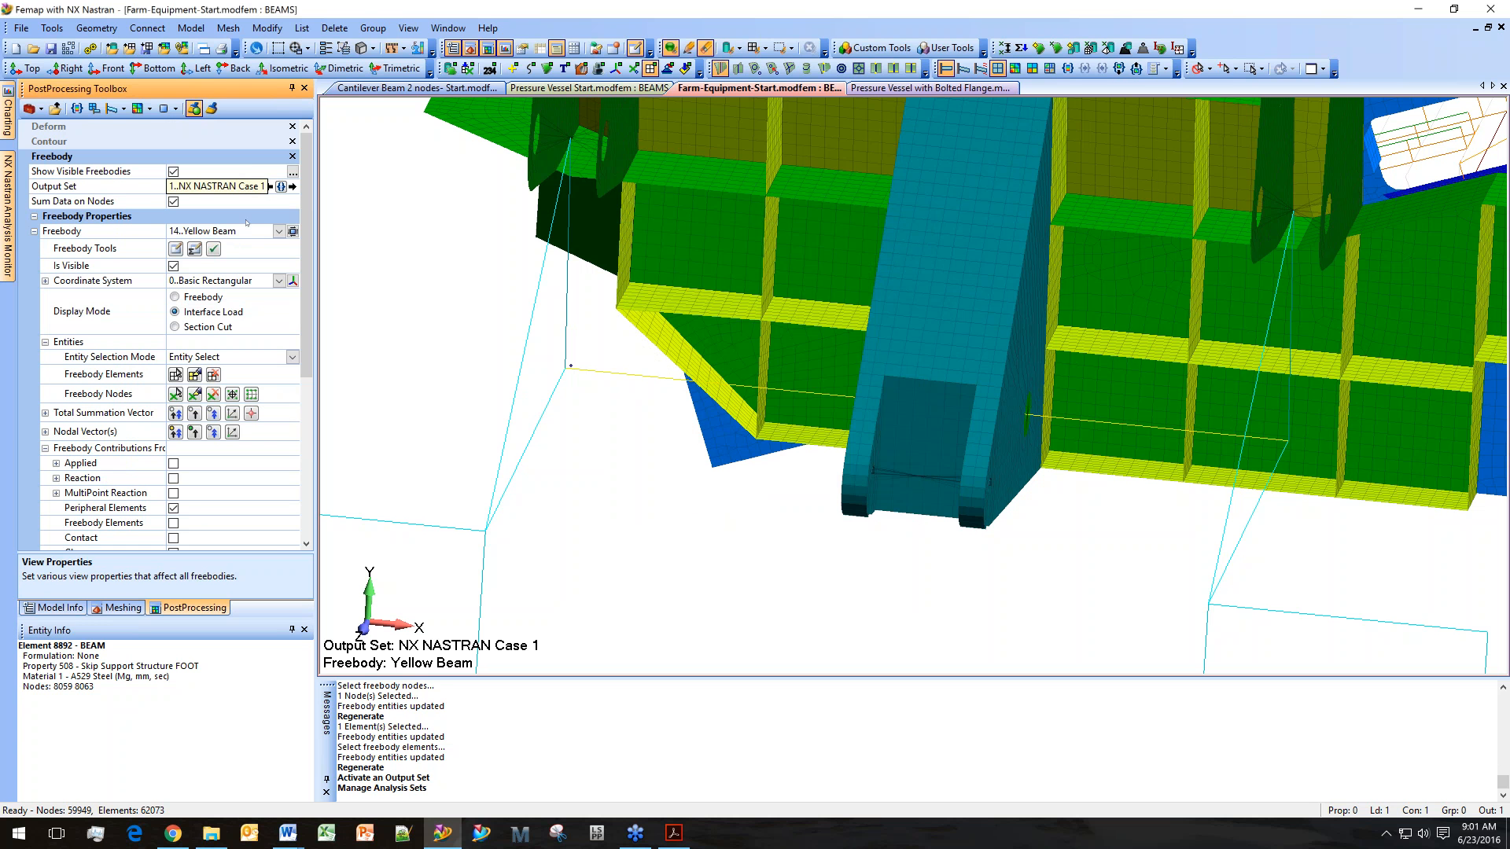
{"action": "left_click", "coordinate": [219, 315]}
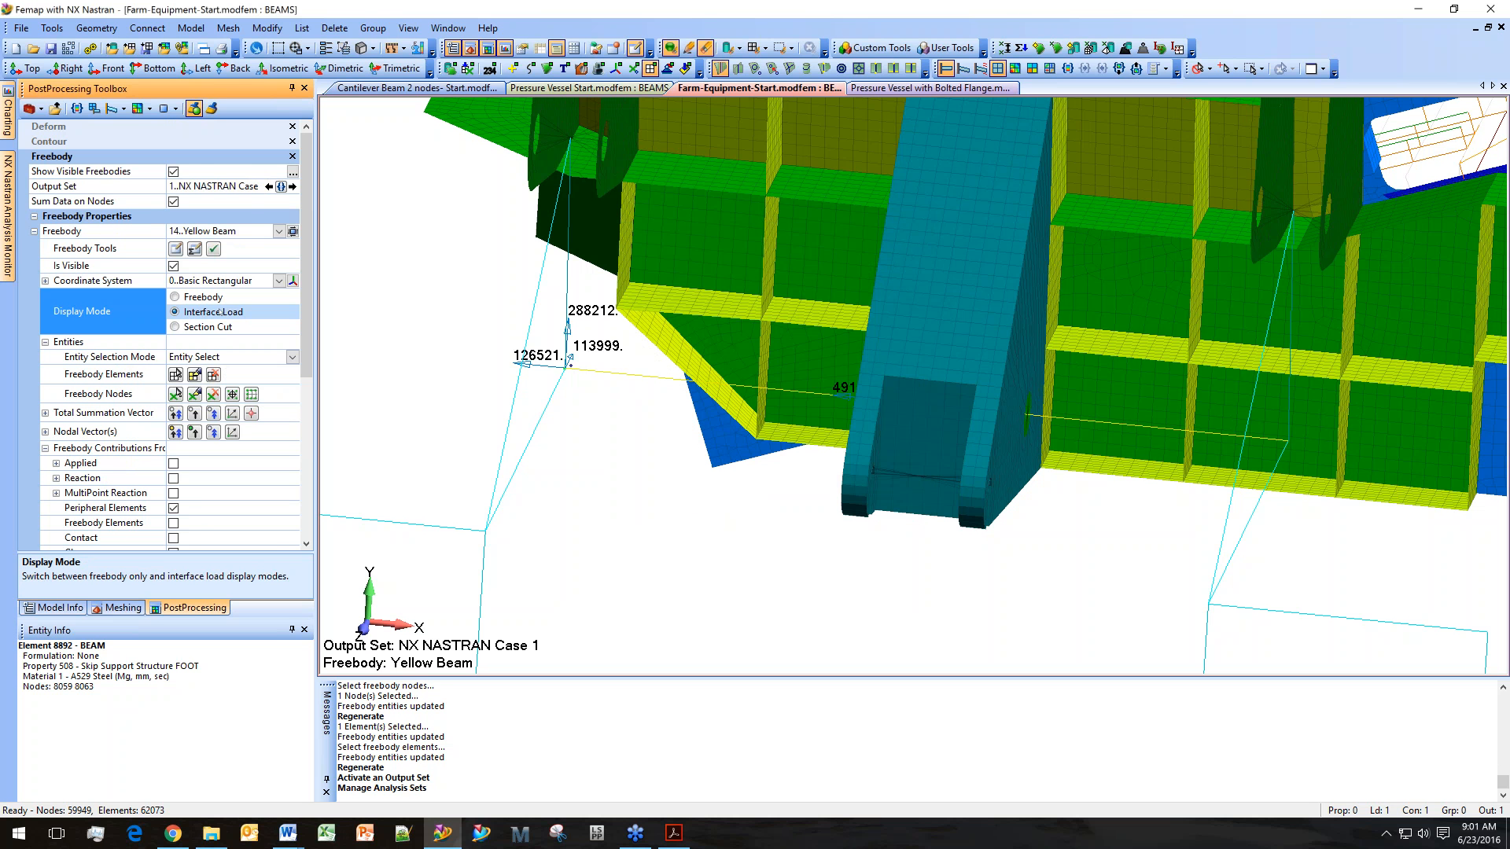
{"action": "left_click", "coordinate": [213, 433]}
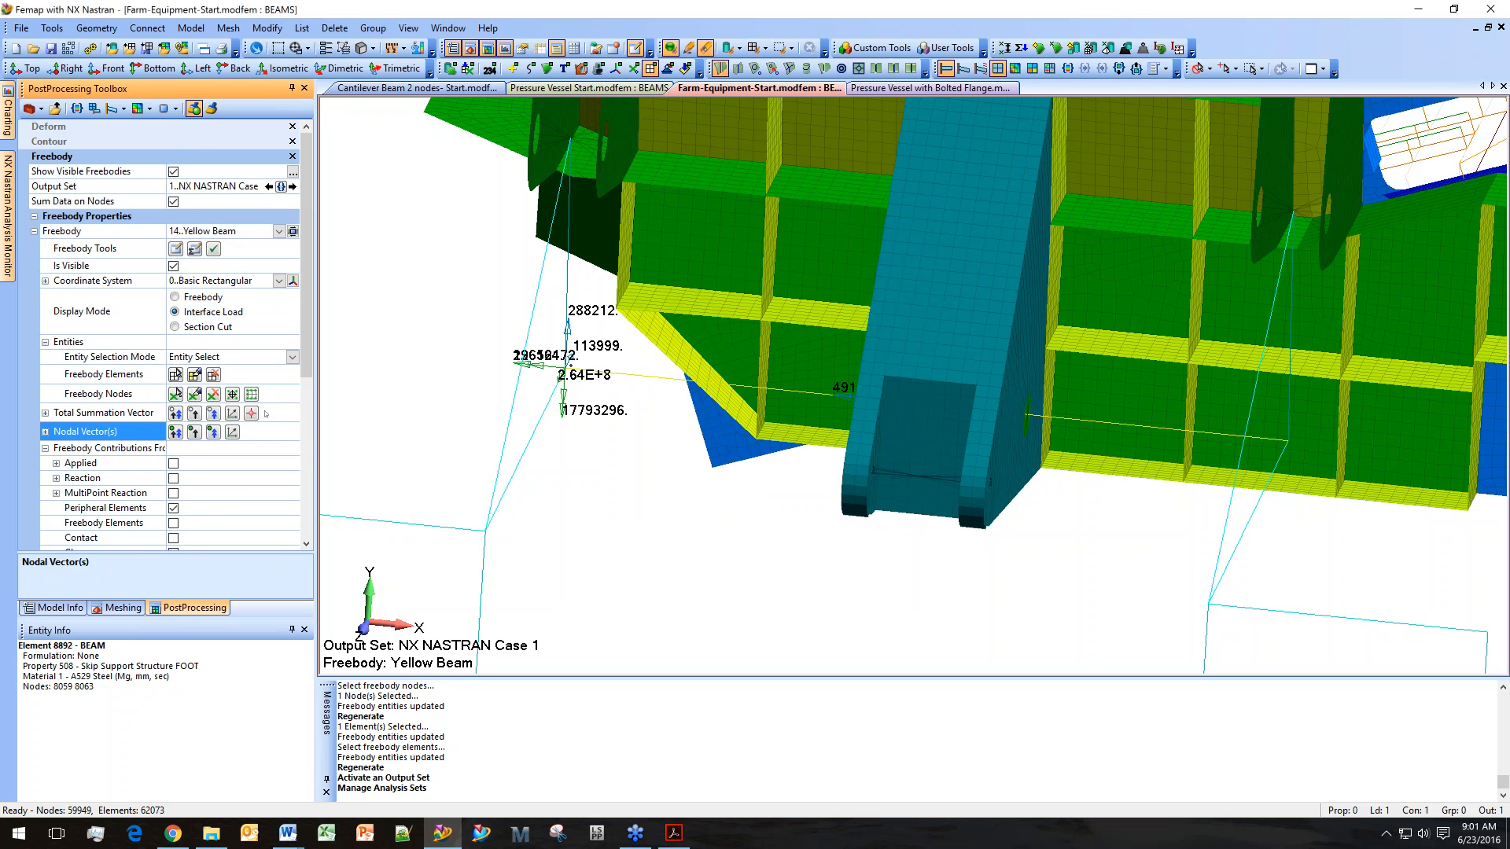
Set the nodal force vector style to Solid Arrow.
{"action": "scroll", "coordinate": [265, 428], "scroll_direction": "down", "scroll_amount": 5}
{"action": "scroll", "coordinate": [265, 428], "scroll_direction": "down", "scroll_amount": 3}
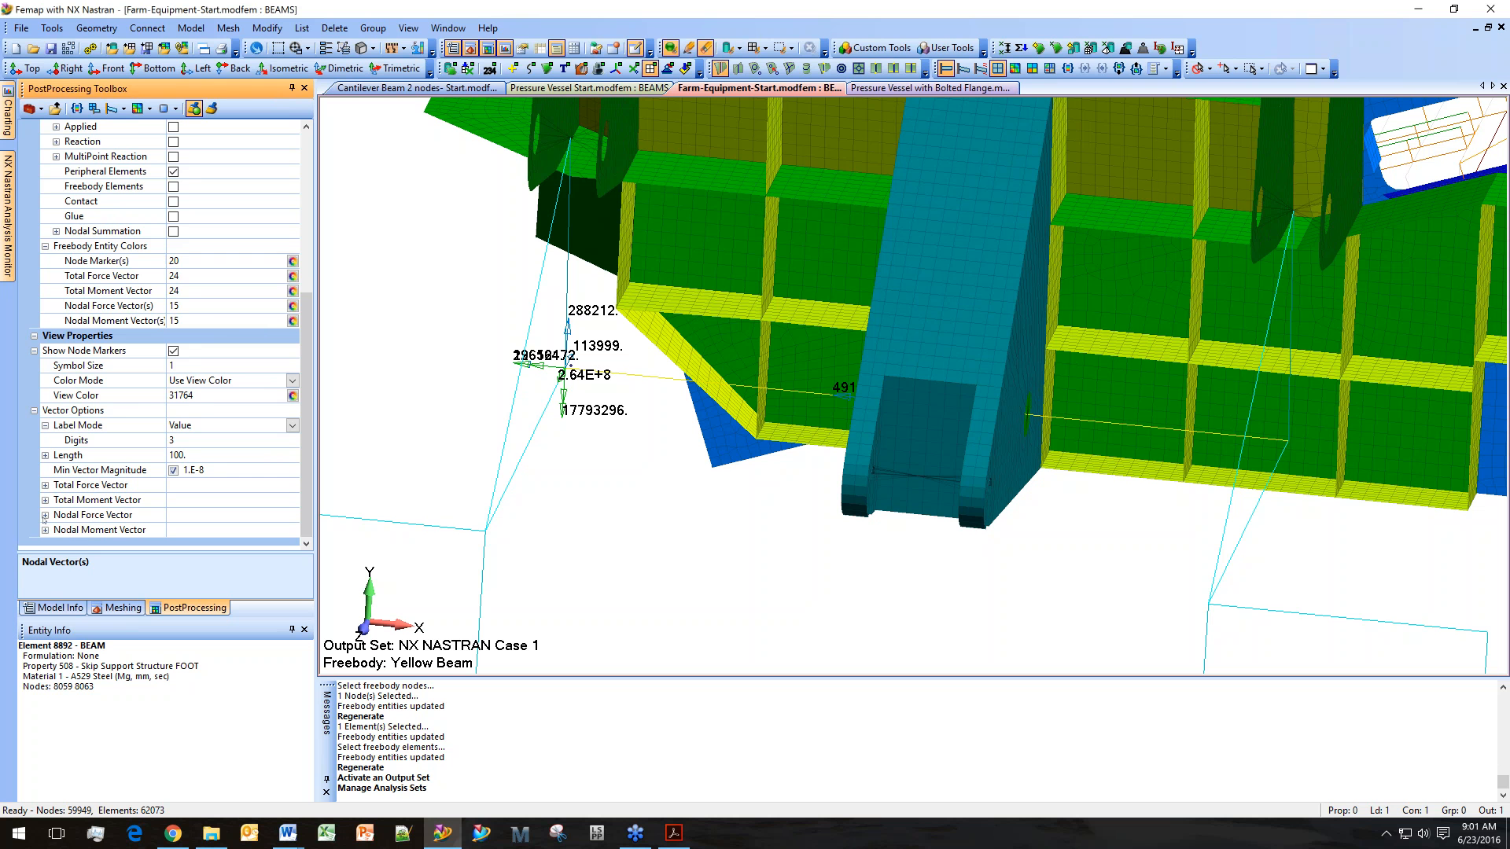
{"action": "left_click", "coordinate": [44, 515]}
{"action": "scroll", "coordinate": [164, 496], "scroll_direction": "down", "scroll_amount": 2}
{"action": "left_click", "coordinate": [292, 469]}
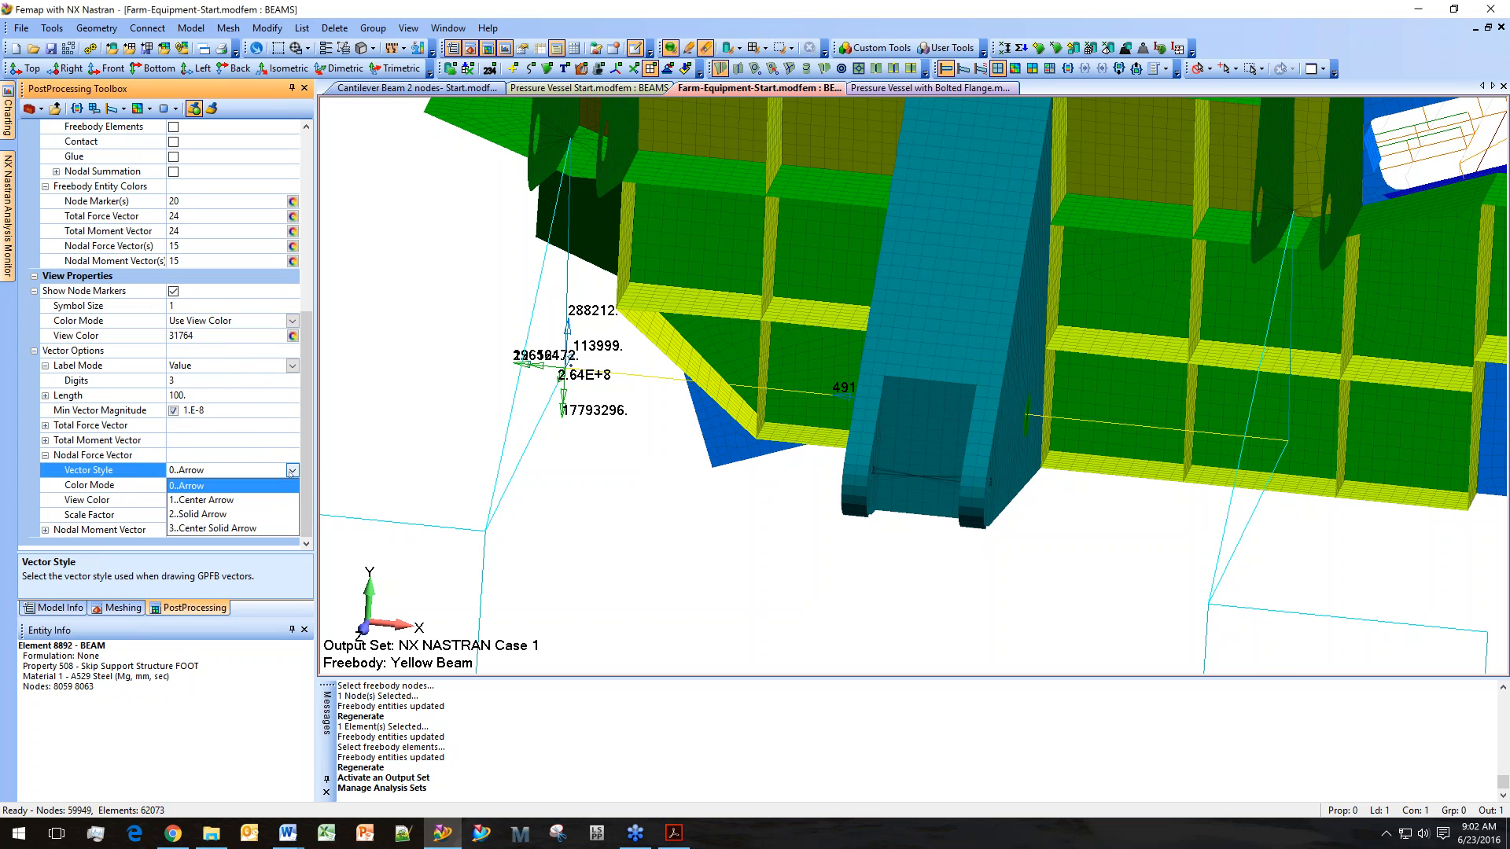
{"action": "left_click", "coordinate": [252, 513]}
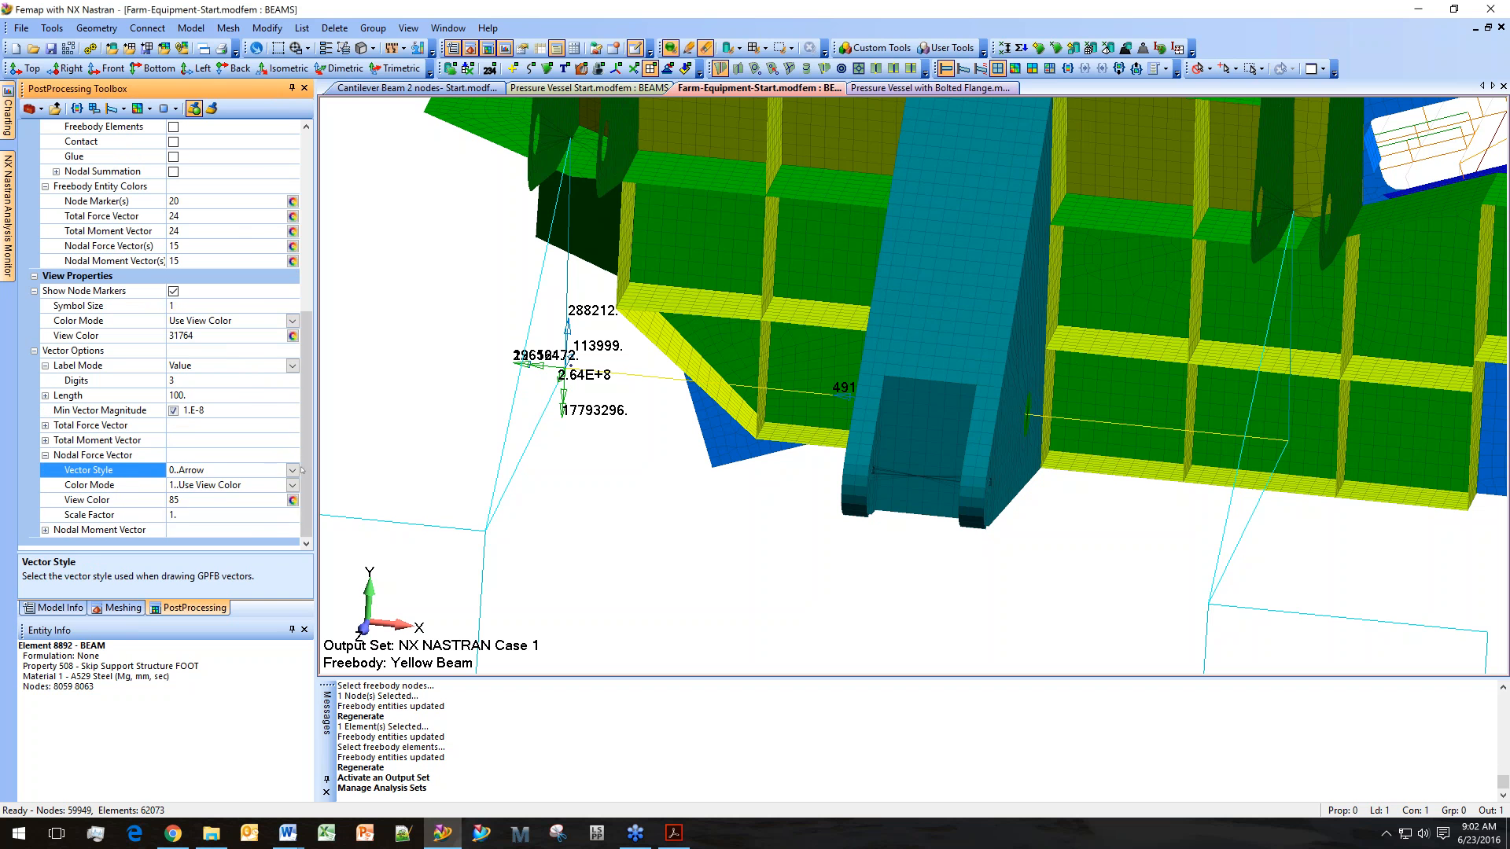
{"action": "left_click", "coordinate": [45, 455]}
Zoom in on the beam-end node to examine the nodal force vectors and open the total force vector options.
{"action": "middle_click_drag", "start_coordinate": [511, 411], "coordinate": [566, 408]}
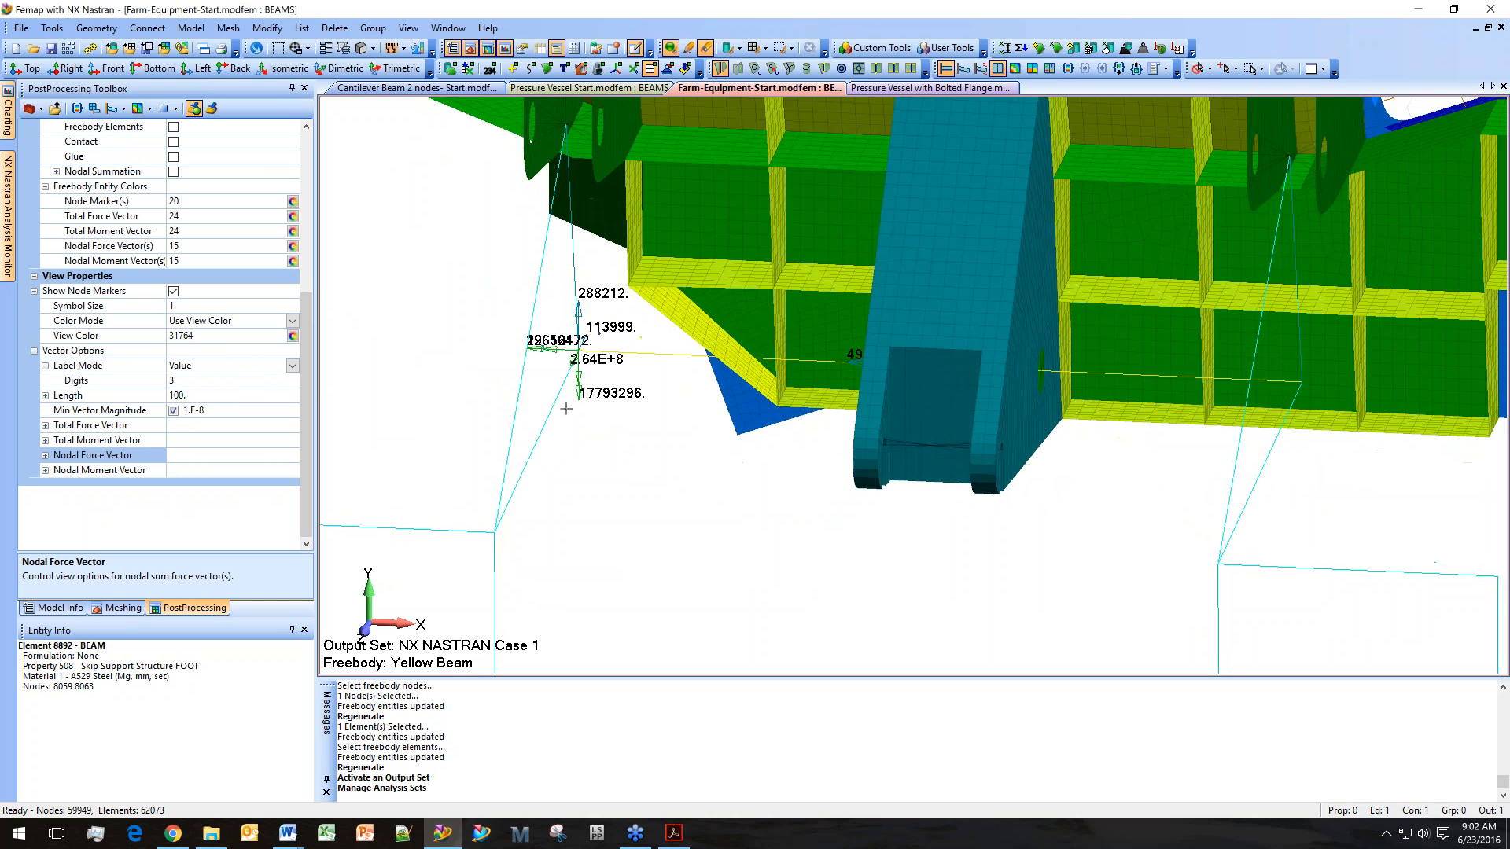
{"action": "scroll", "coordinate": [557, 413], "scroll_direction": "up", "scroll_amount": 3}
{"action": "middle_click_drag", "start_coordinate": [547, 470], "coordinate": [549, 529], "text": "shift"}
{"action": "middle_click_drag", "start_coordinate": [549, 386], "coordinate": [549, 479], "text": "shift"}
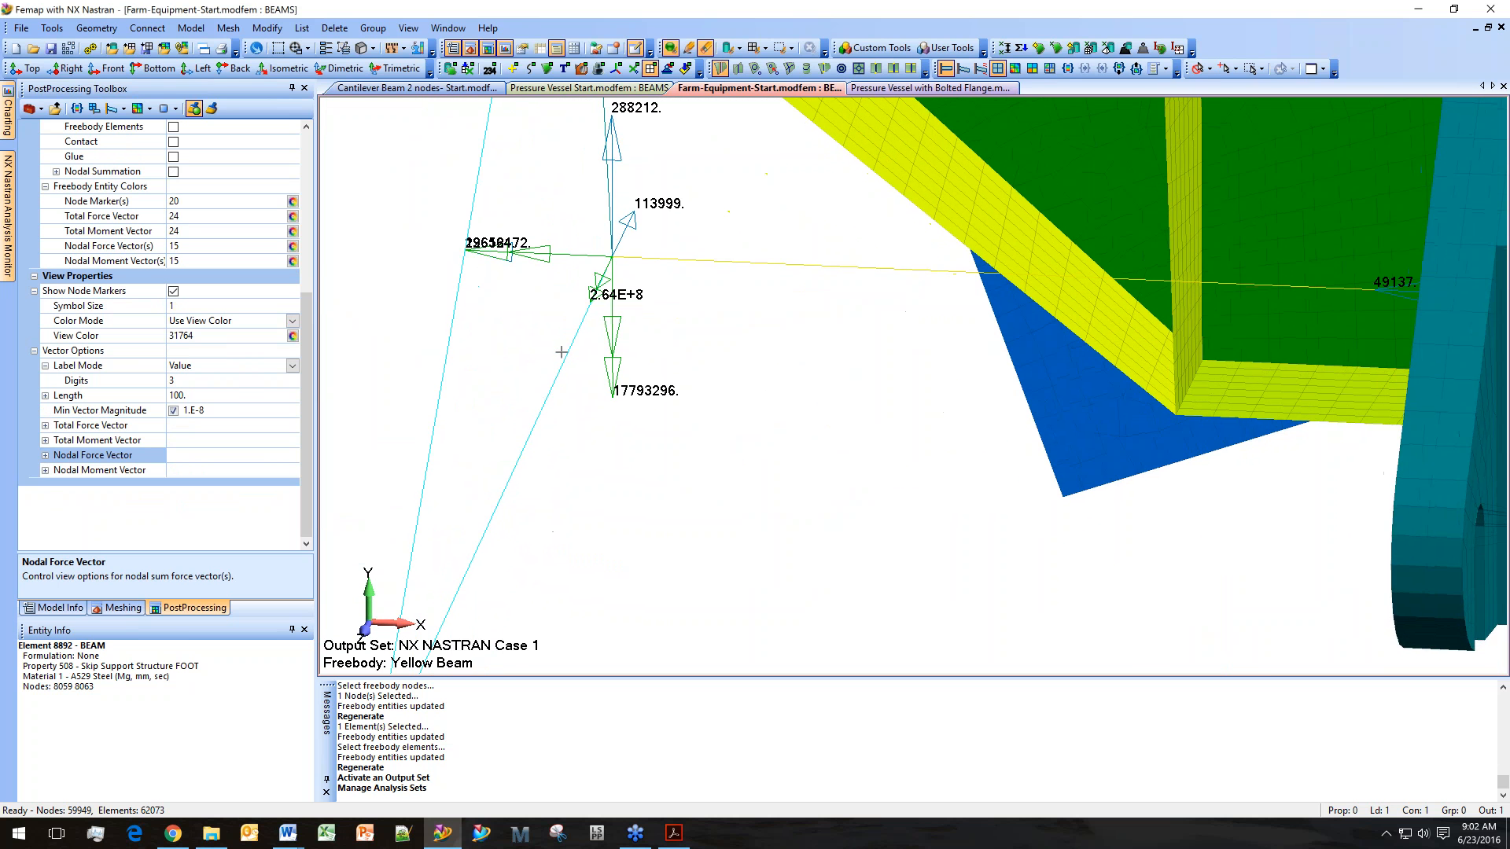
{"action": "middle_click_drag", "start_coordinate": [563, 350], "coordinate": [692, 452], "text": "ctrl"}
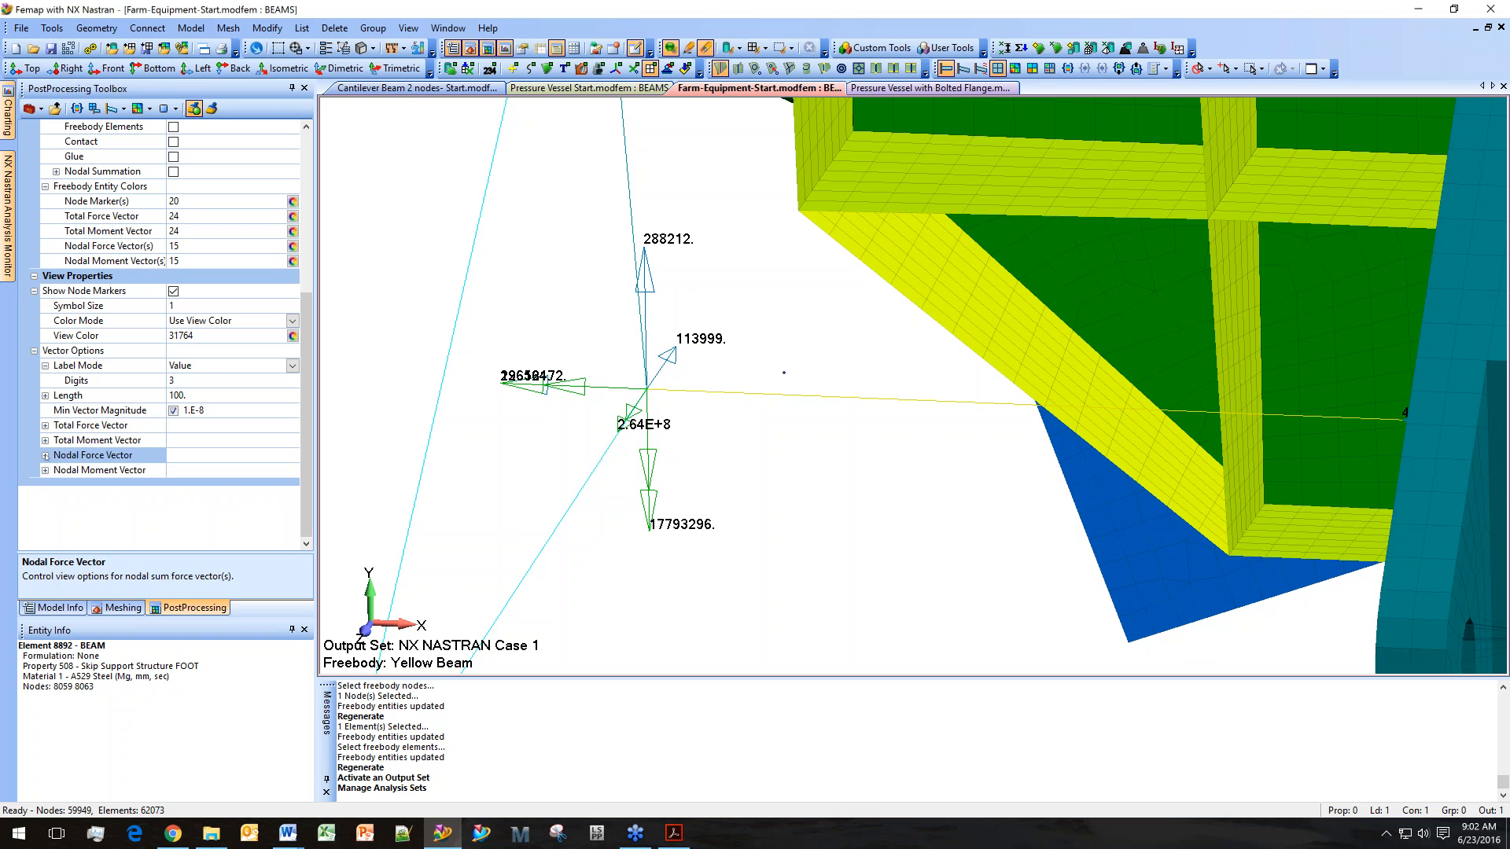
{"action": "left_click", "coordinate": [46, 426]}
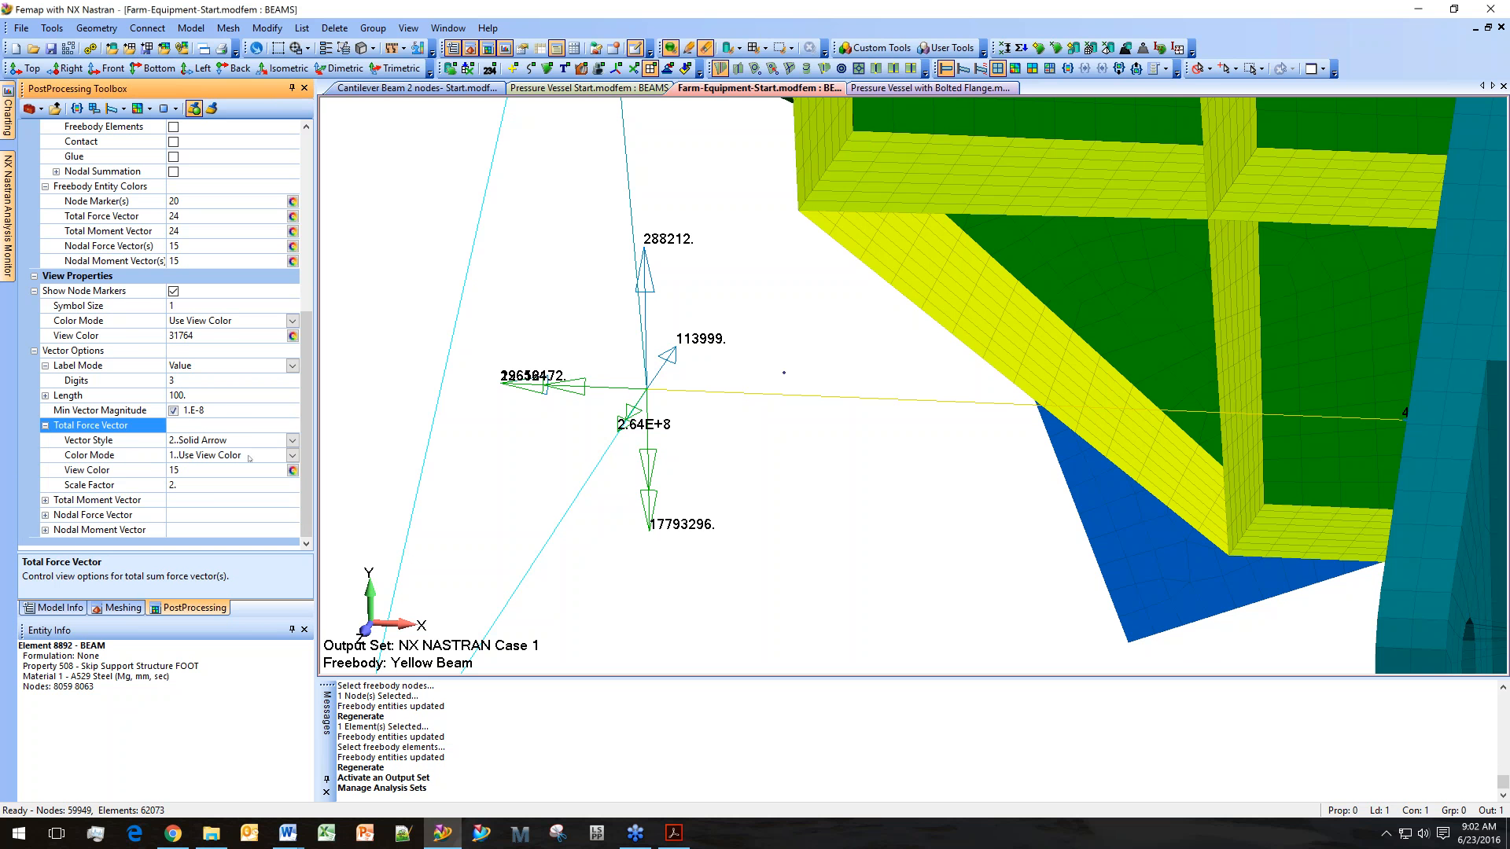
Toggle the nodal vector display options to change which force vectors show at the beam-end node.
{"action": "scroll", "coordinate": [229, 418], "scroll_direction": "up", "scroll_amount": 6}
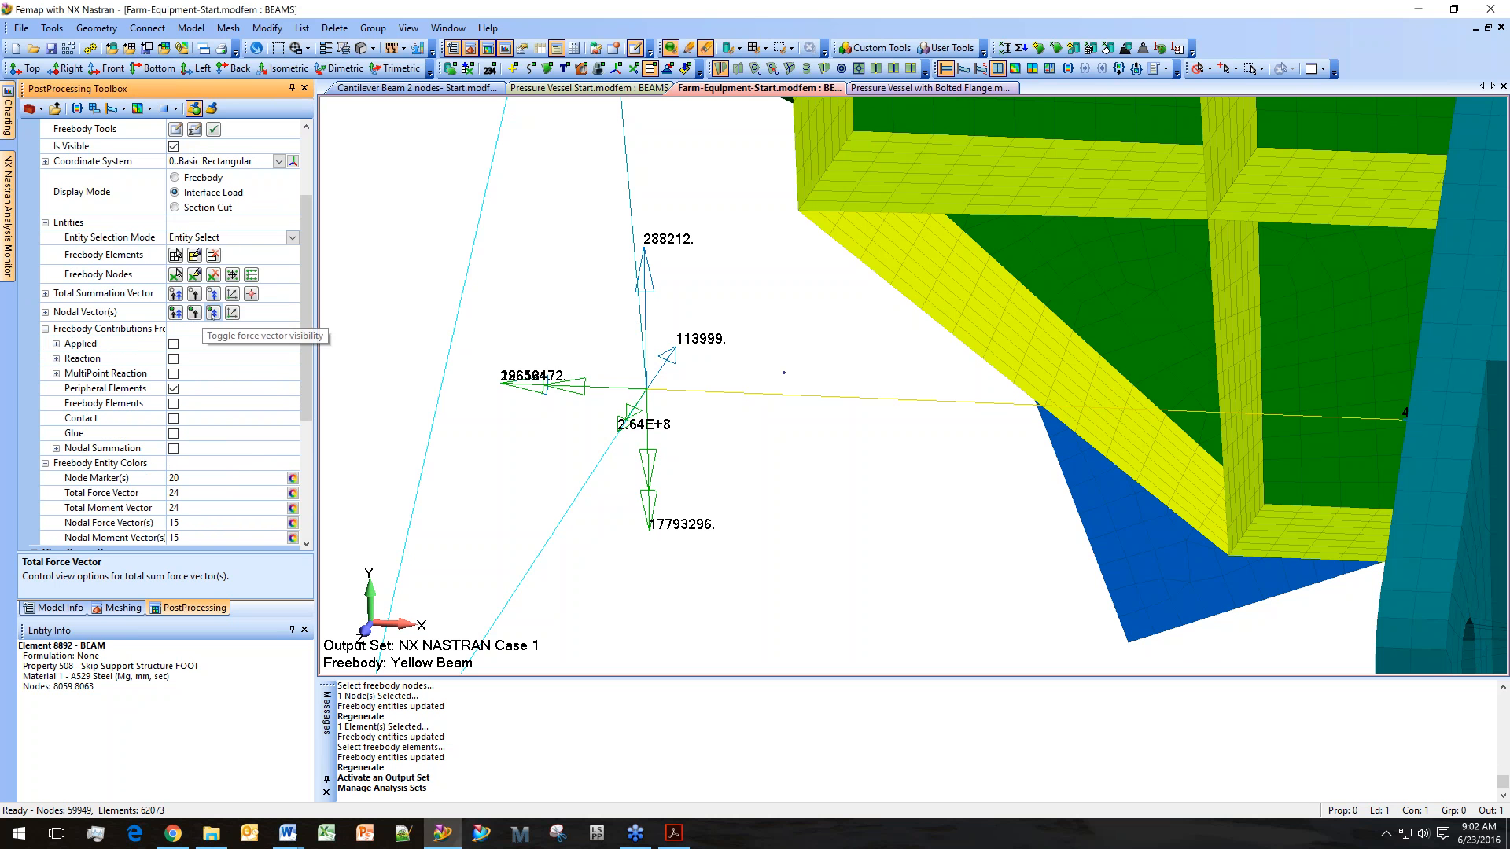
{"action": "left_click", "coordinate": [213, 313]}
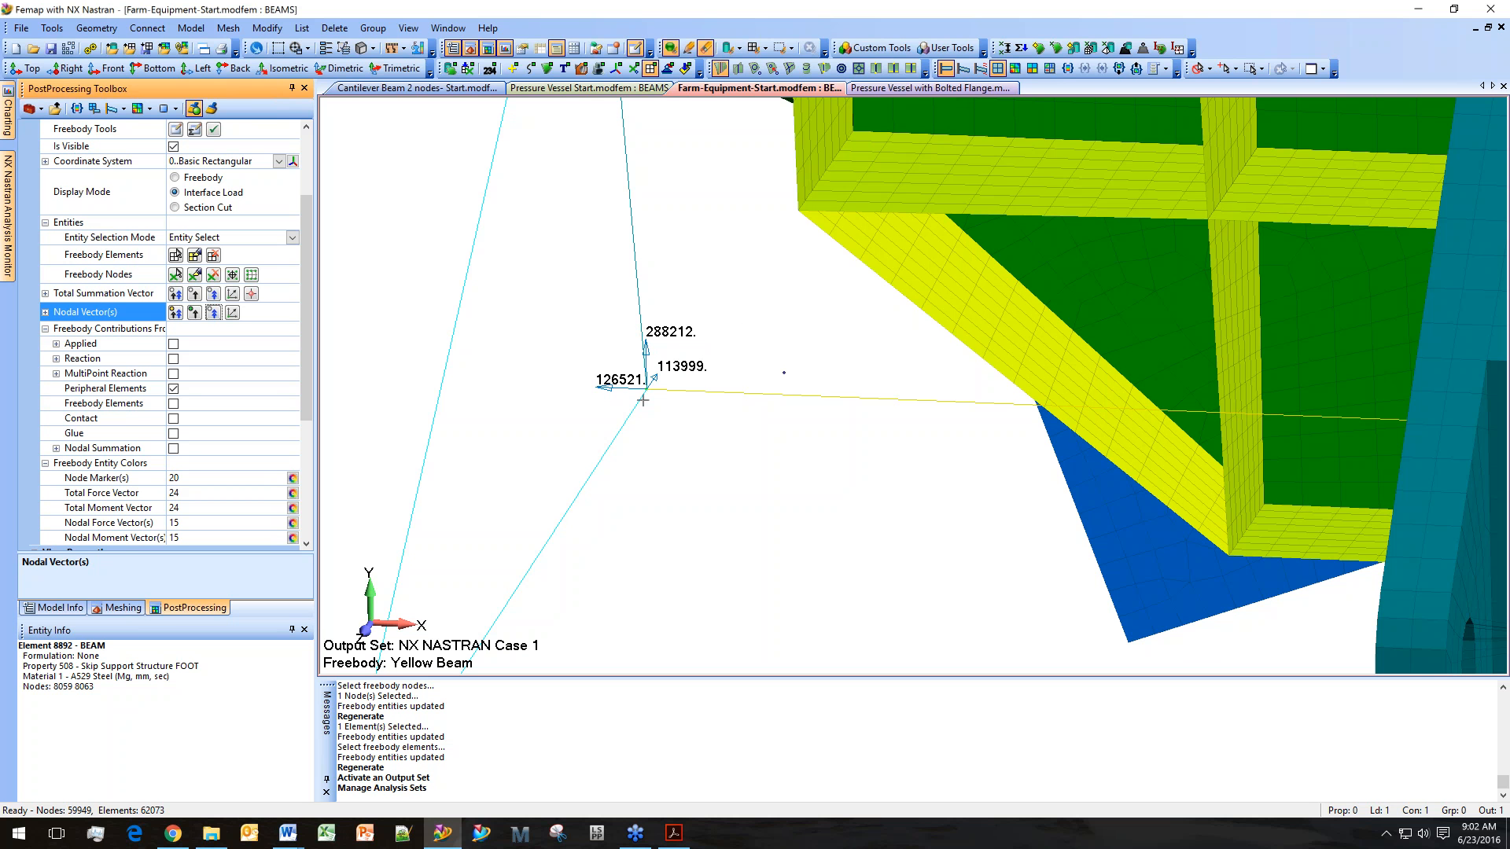
{"action": "left_click", "coordinate": [194, 312]}
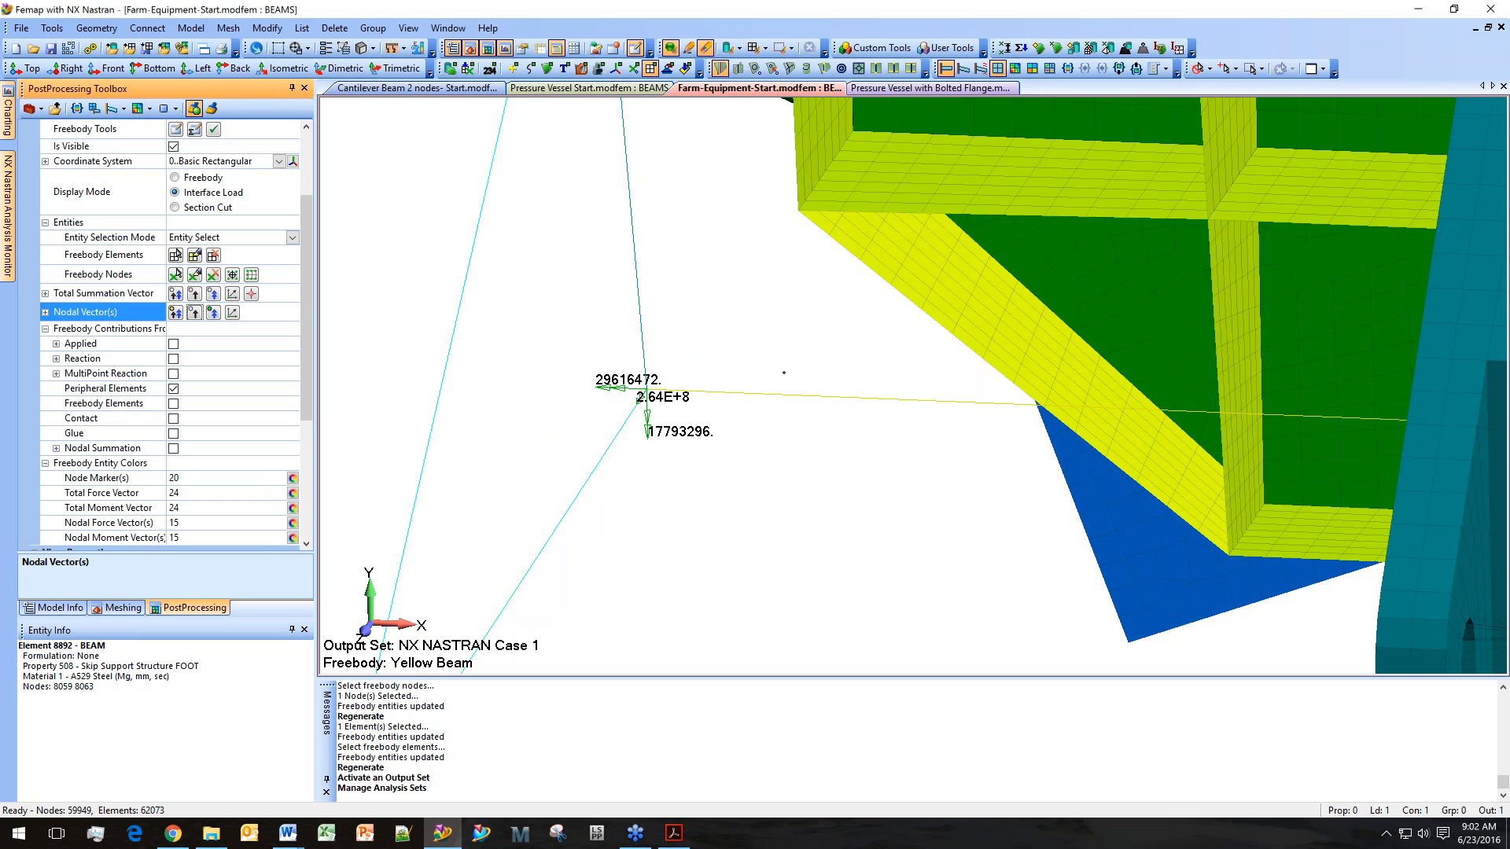
Open the Beam/Bar Releases definition for the yellow beam element and cancel without setting any releases.
{"action": "scroll", "coordinate": [666, 456], "scroll_direction": "down", "scroll_amount": 1}
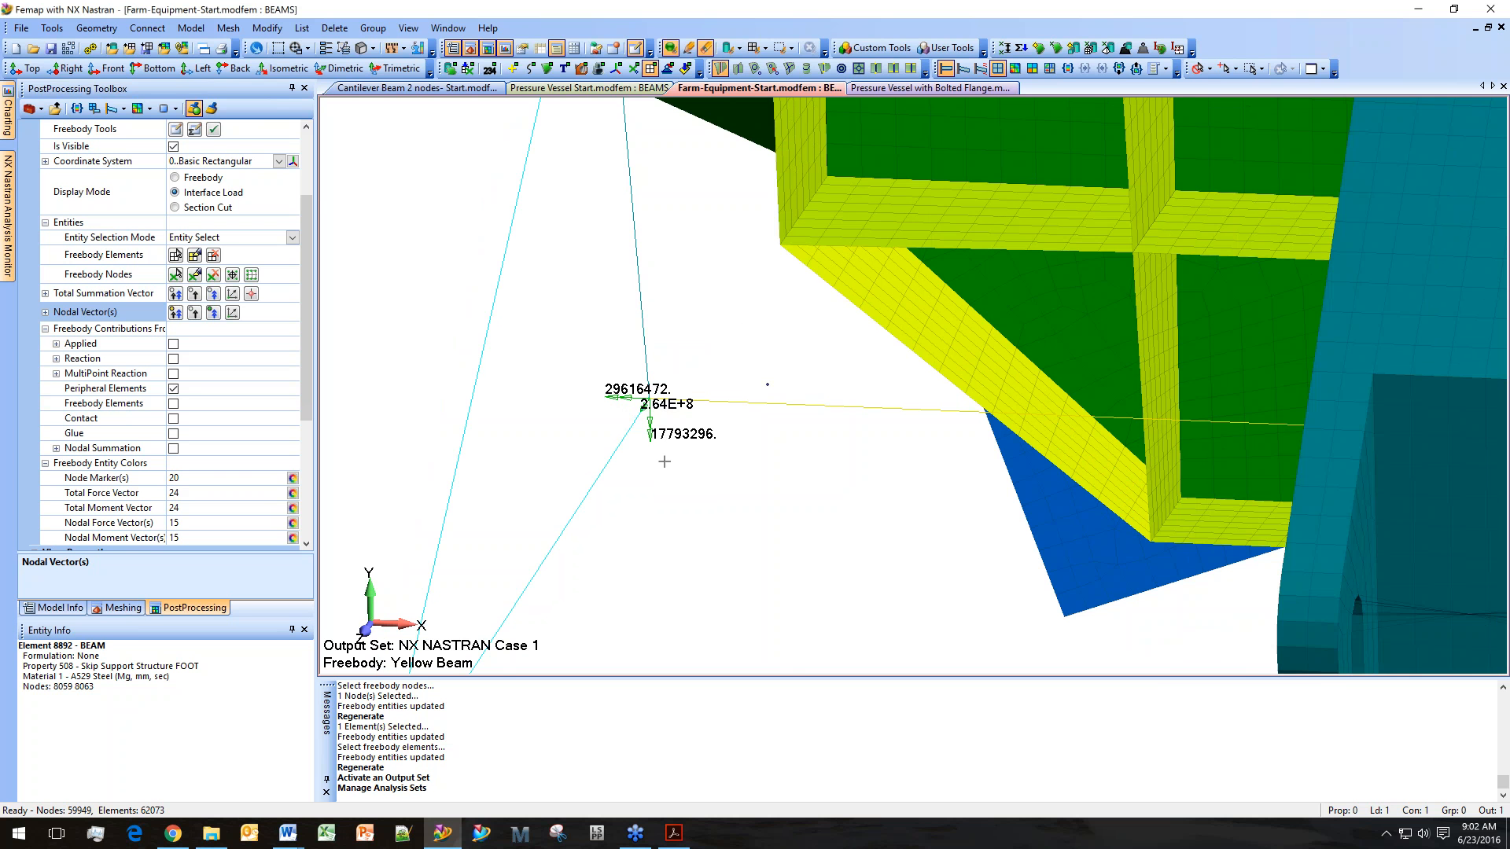
{"action": "scroll", "coordinate": [670, 381], "scroll_direction": "down", "scroll_amount": 1}
{"action": "middle_click_drag", "start_coordinate": [670, 381], "coordinate": [789, 454]}
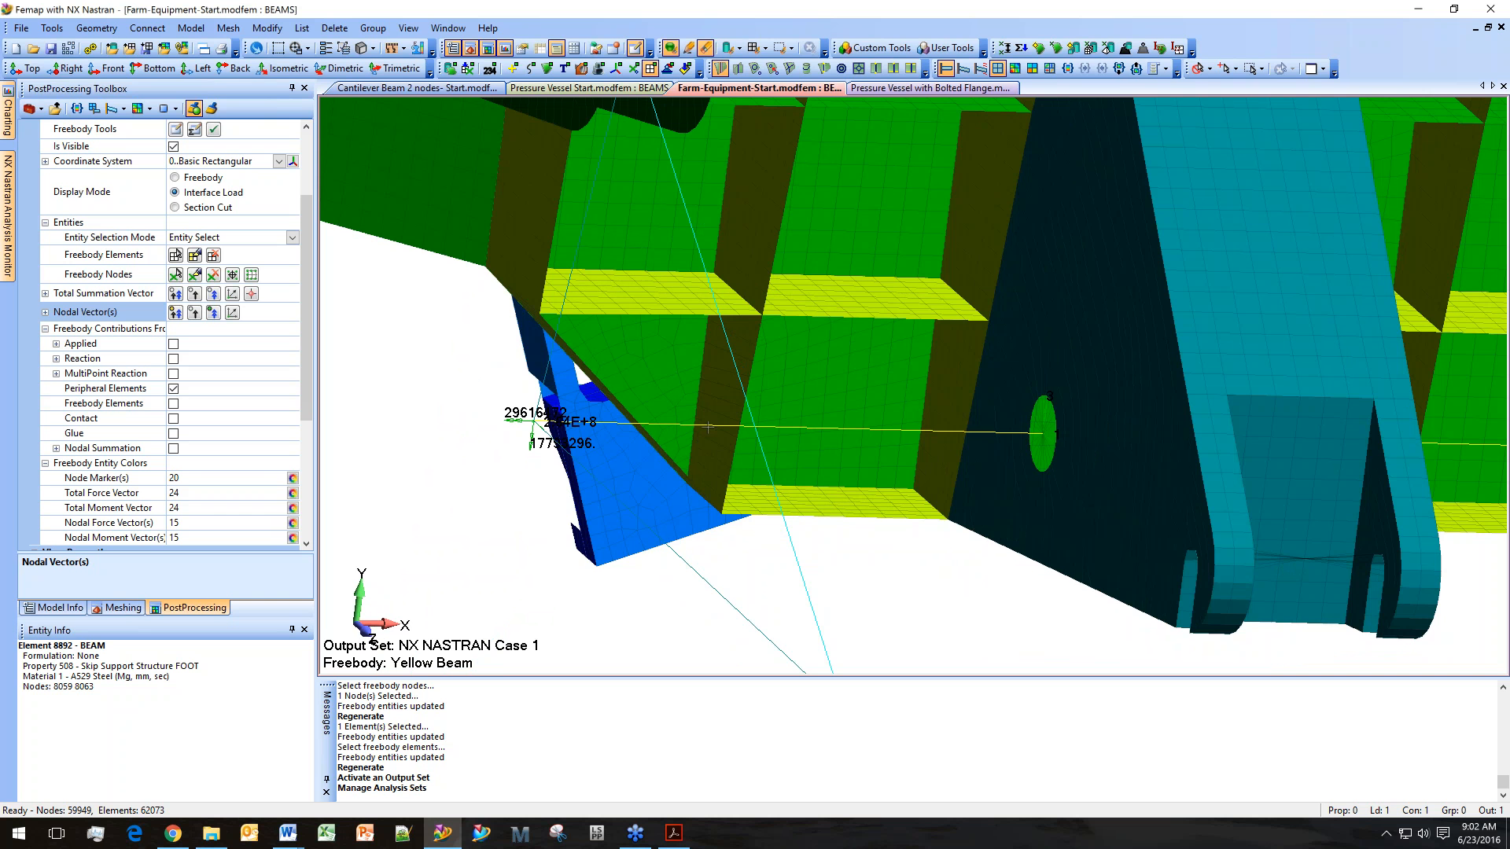
{"action": "middle_click_drag", "start_coordinate": [999, 443], "coordinate": [599, 444]}
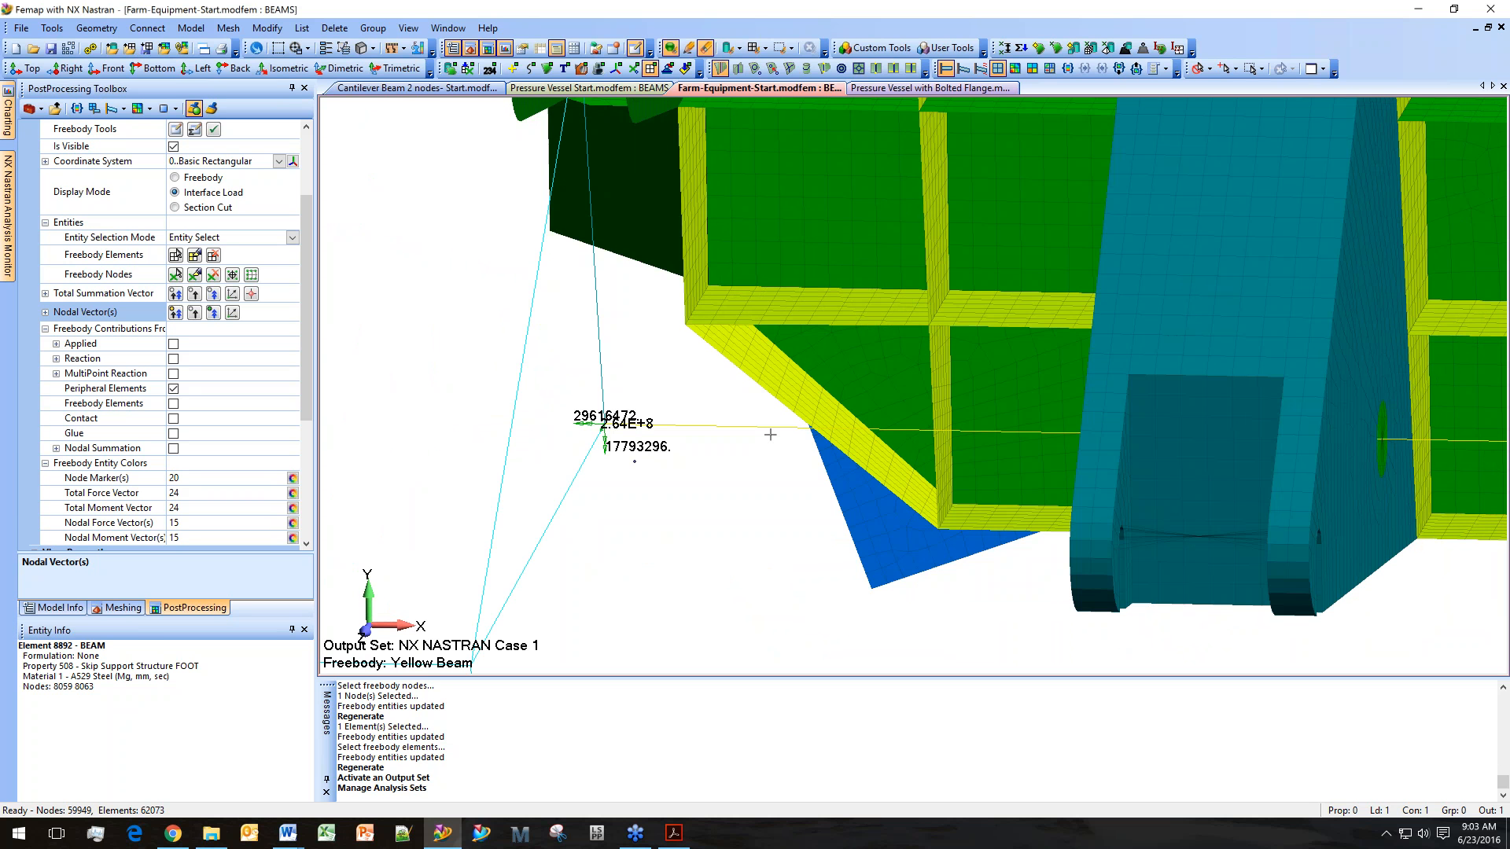
{"action": "key", "text": "ctrl+g"}
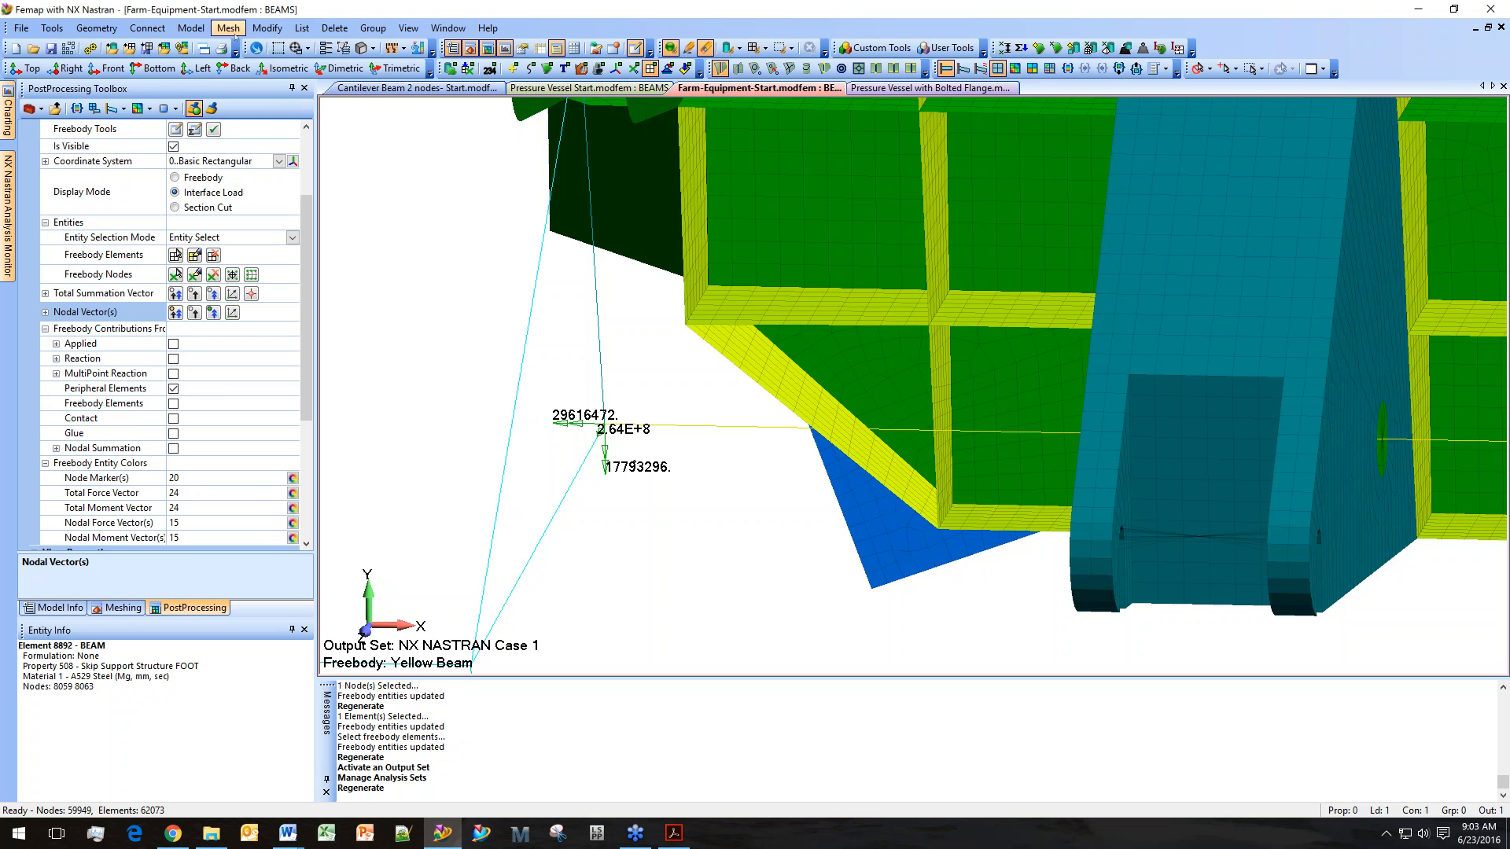
{"action": "left_click", "coordinate": [257, 30]}
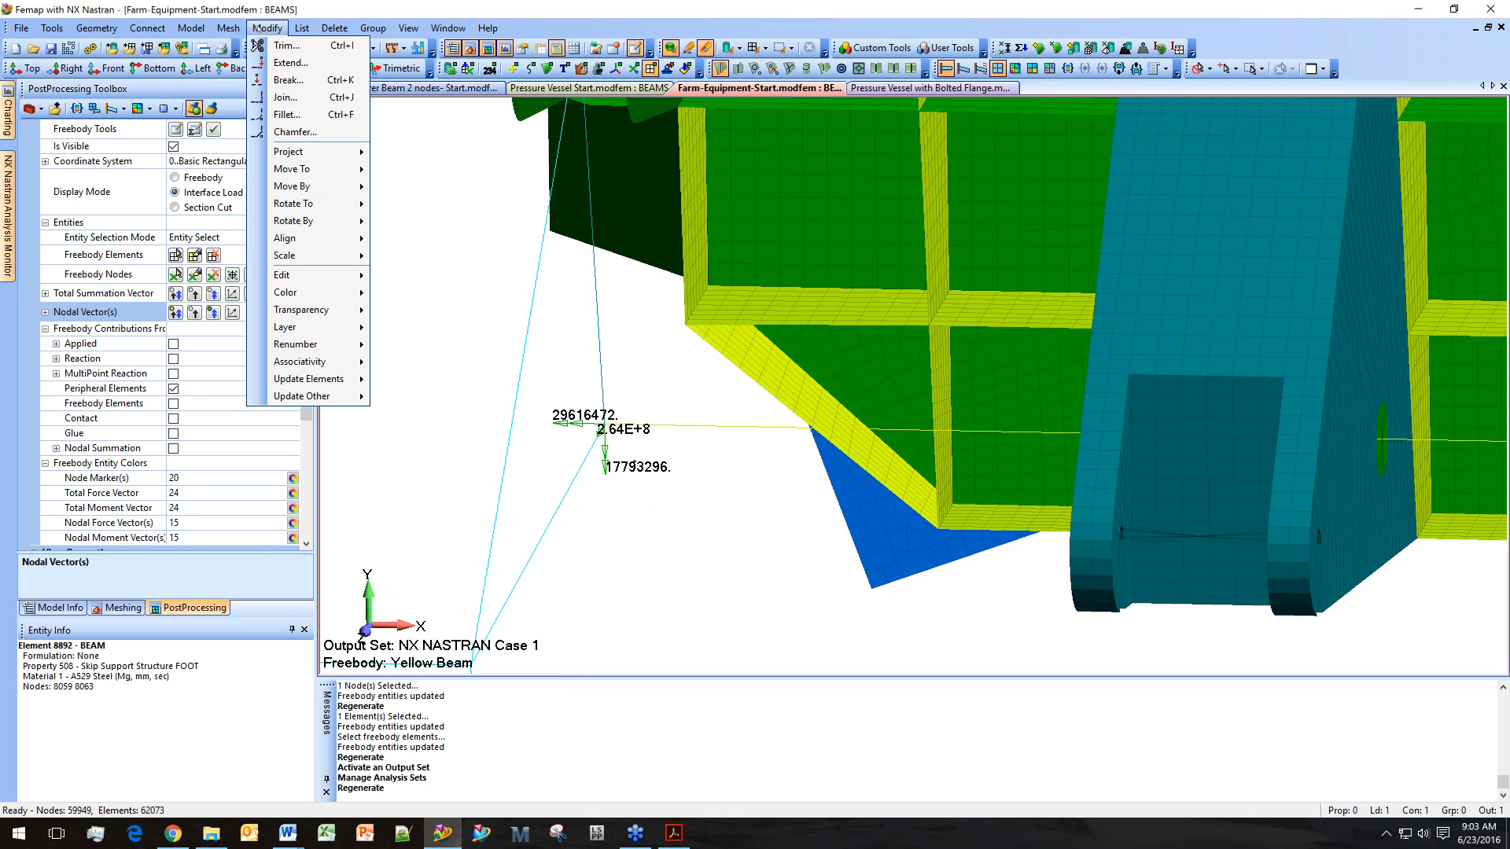
{"action": "mouse_move", "coordinate": [321, 381]}
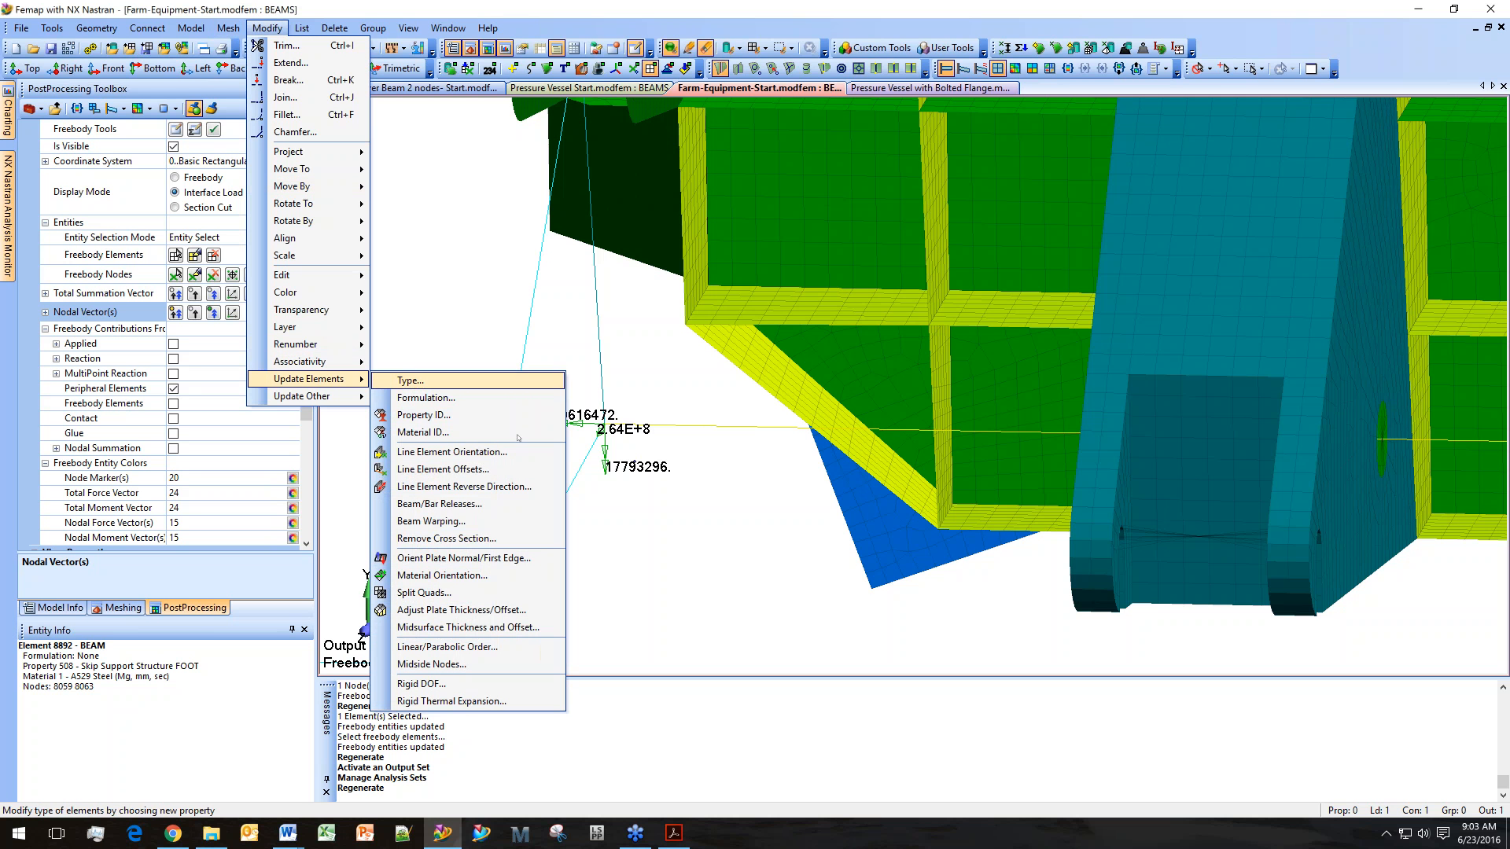
{"action": "left_click", "coordinate": [525, 502]}
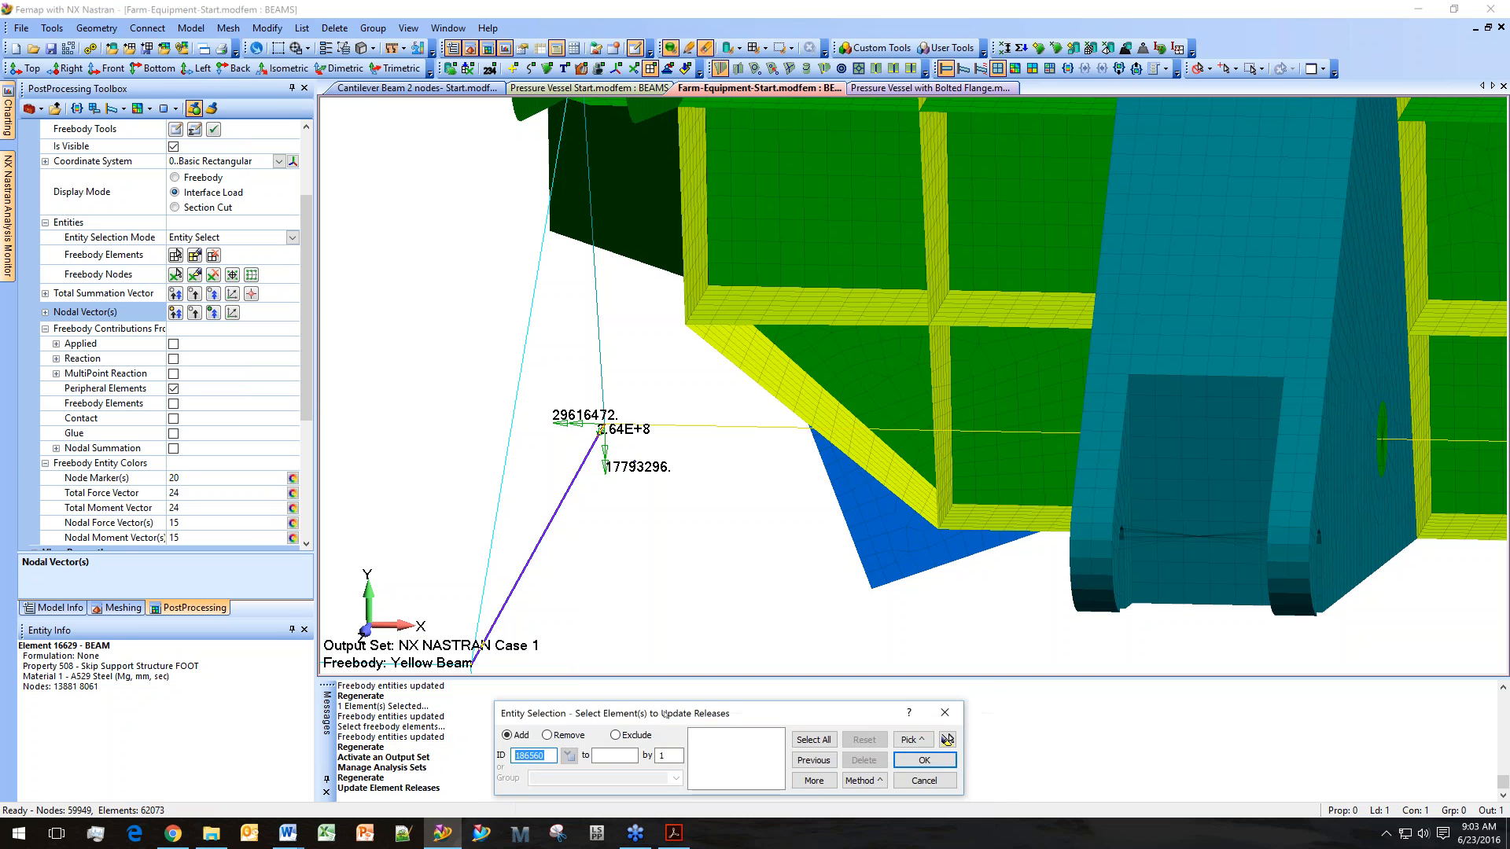
{"action": "left_click", "coordinate": [698, 458]}
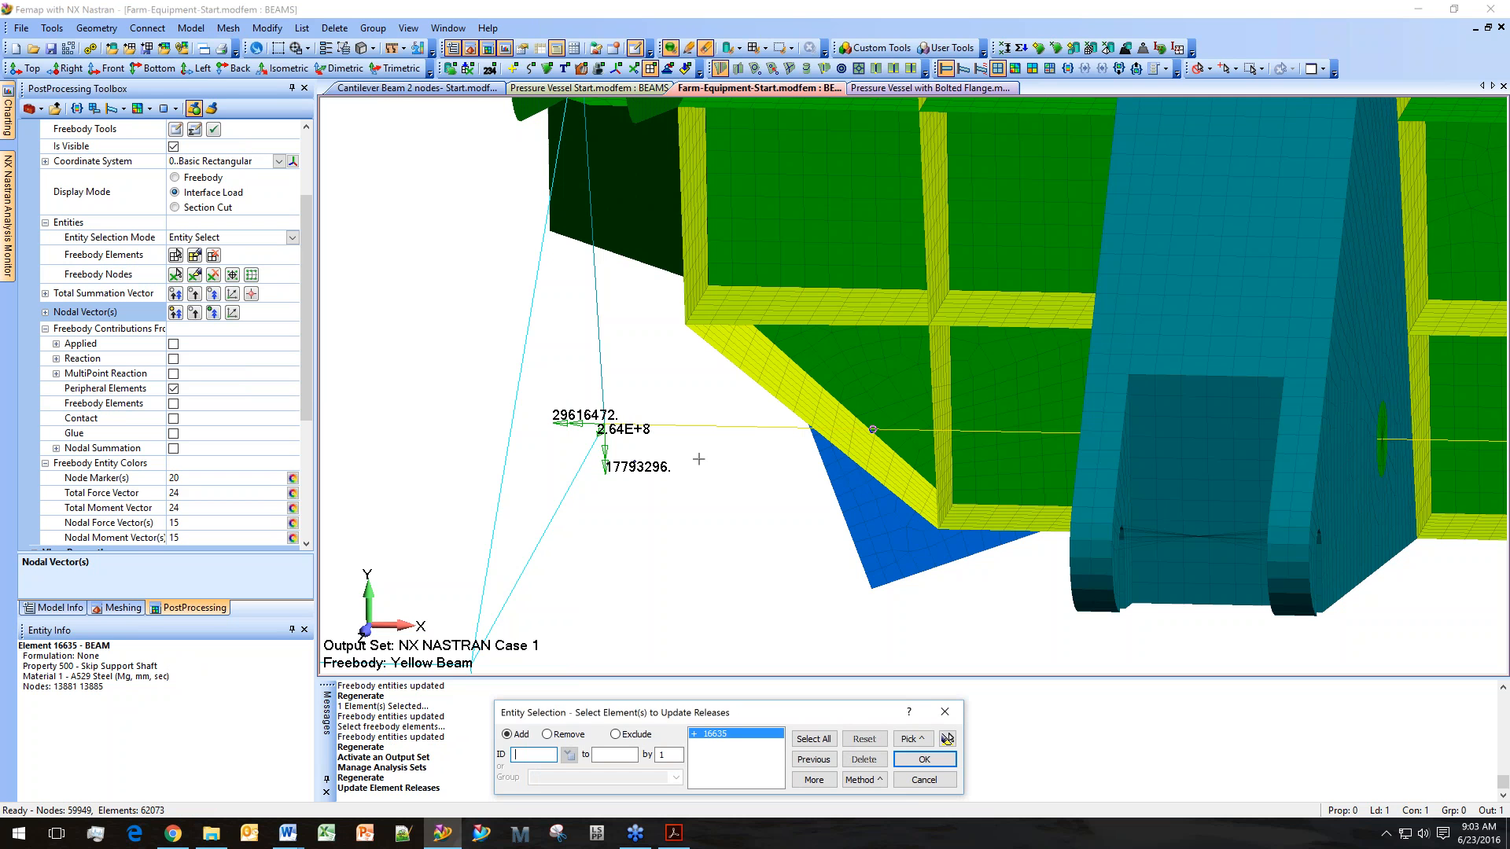
{"action": "left_click", "coordinate": [915, 761]}
{"action": "left_click_drag", "start_coordinate": [752, 381], "coordinate": [758, 524]}
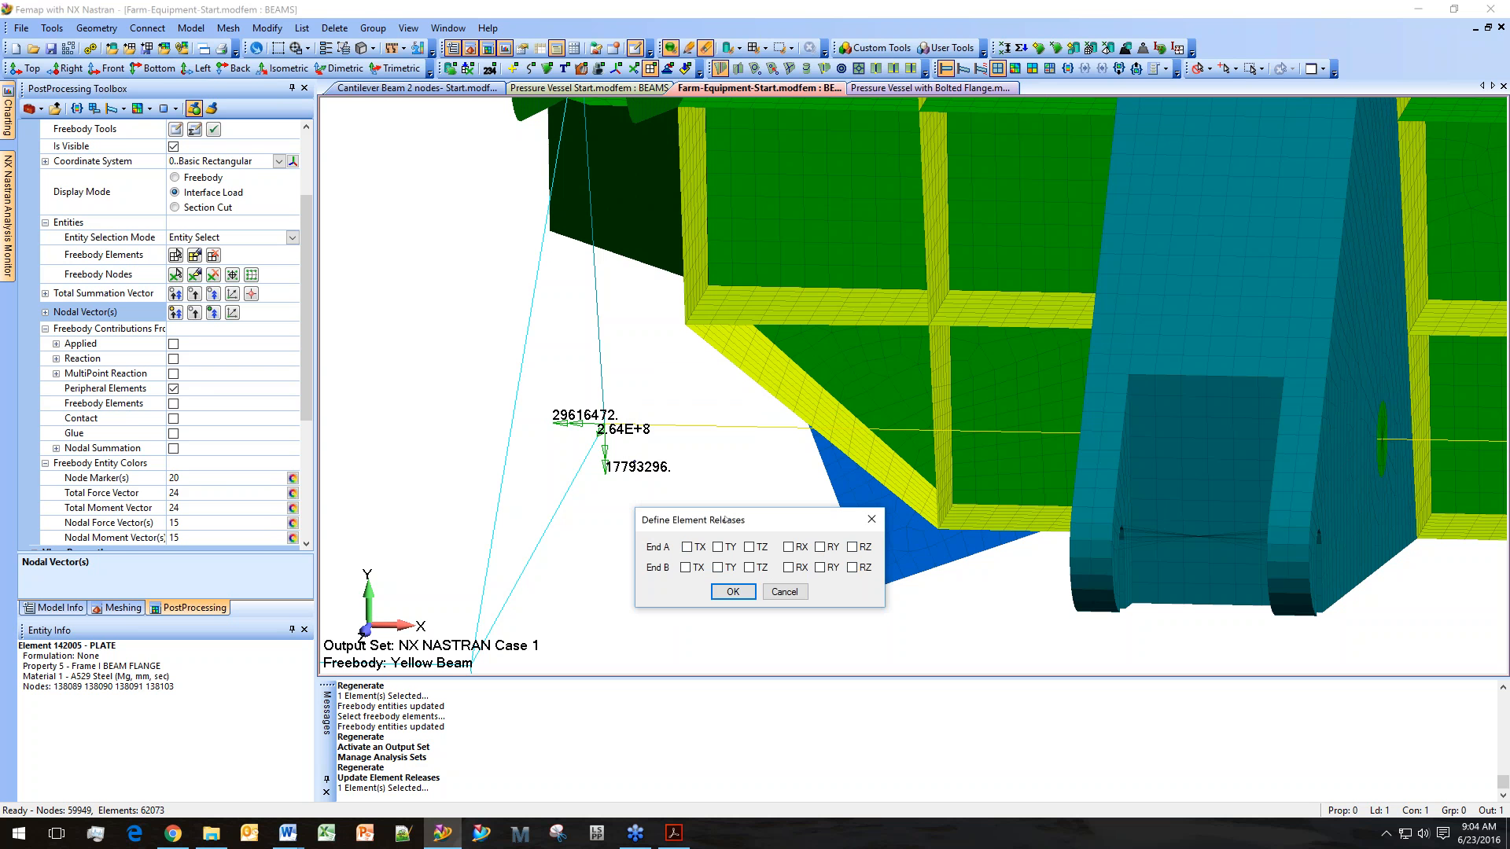
{"action": "left_click_drag", "start_coordinate": [723, 519], "coordinate": [687, 539]}
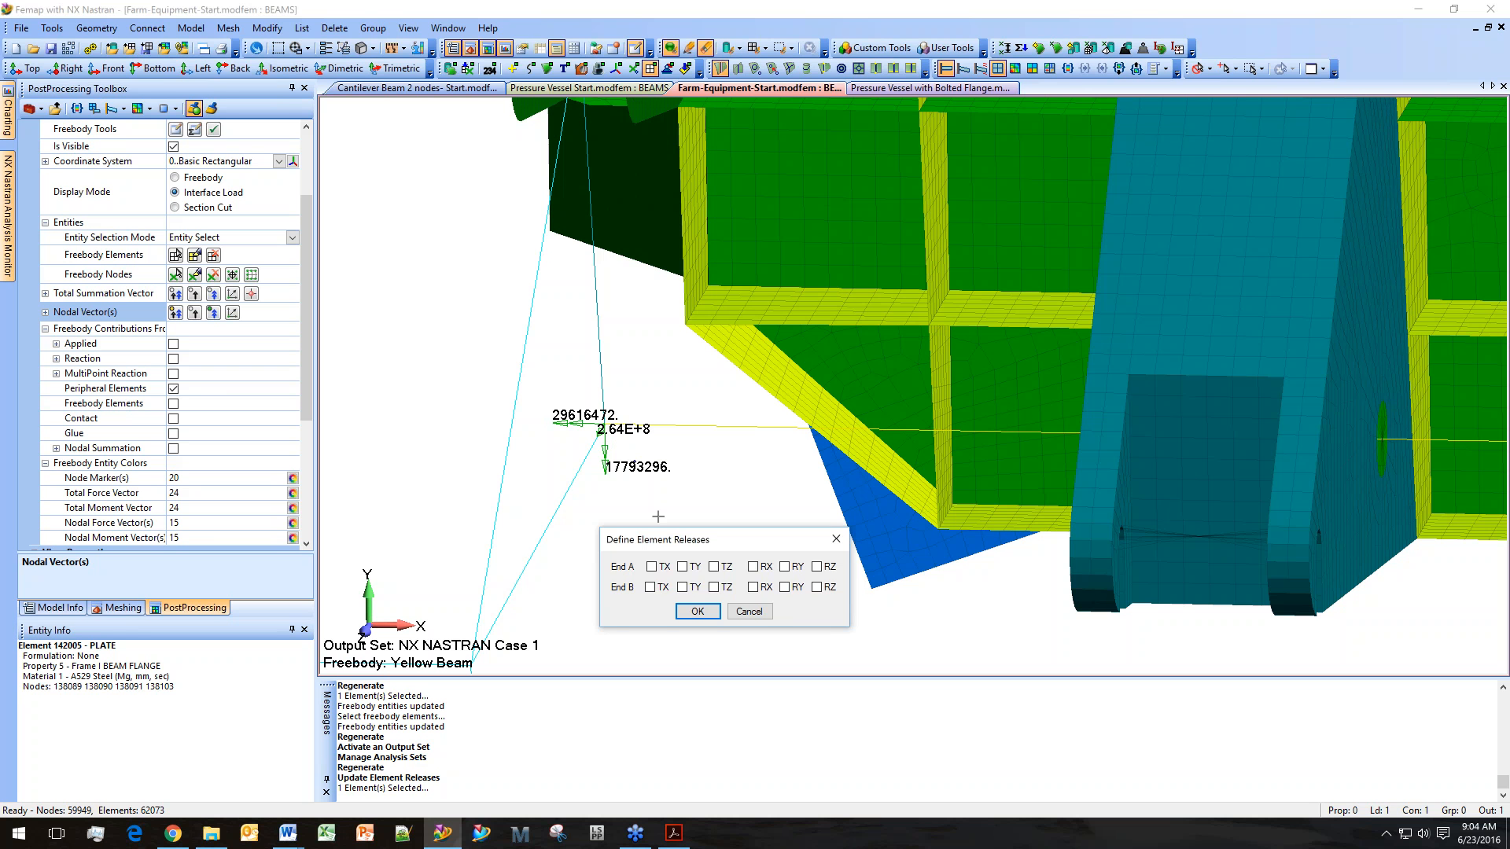
{"action": "left_click_drag", "start_coordinate": [661, 540], "coordinate": [660, 525]}
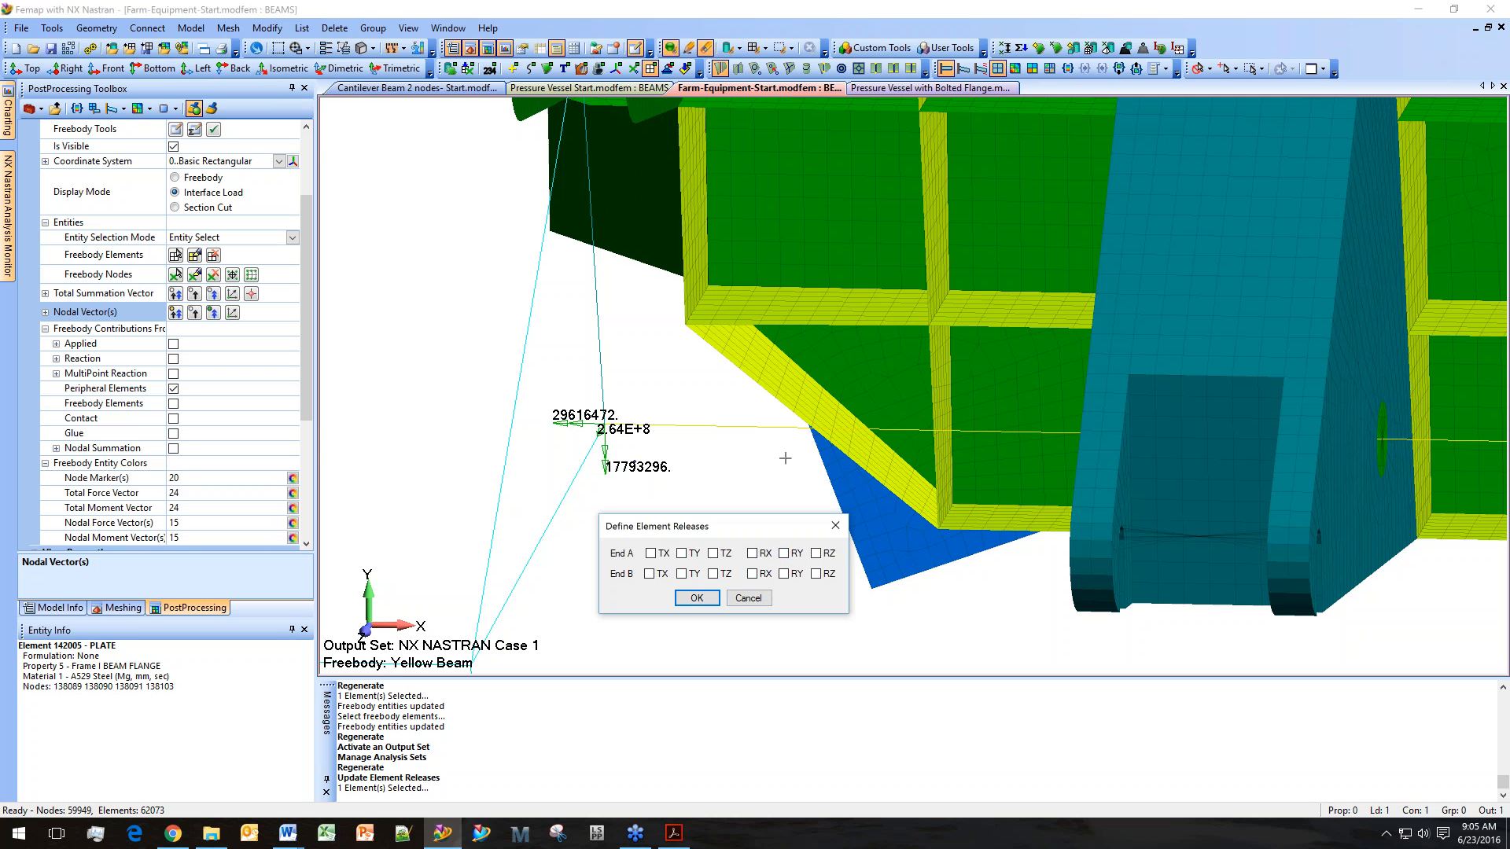
{"action": "left_click", "coordinate": [761, 599]}
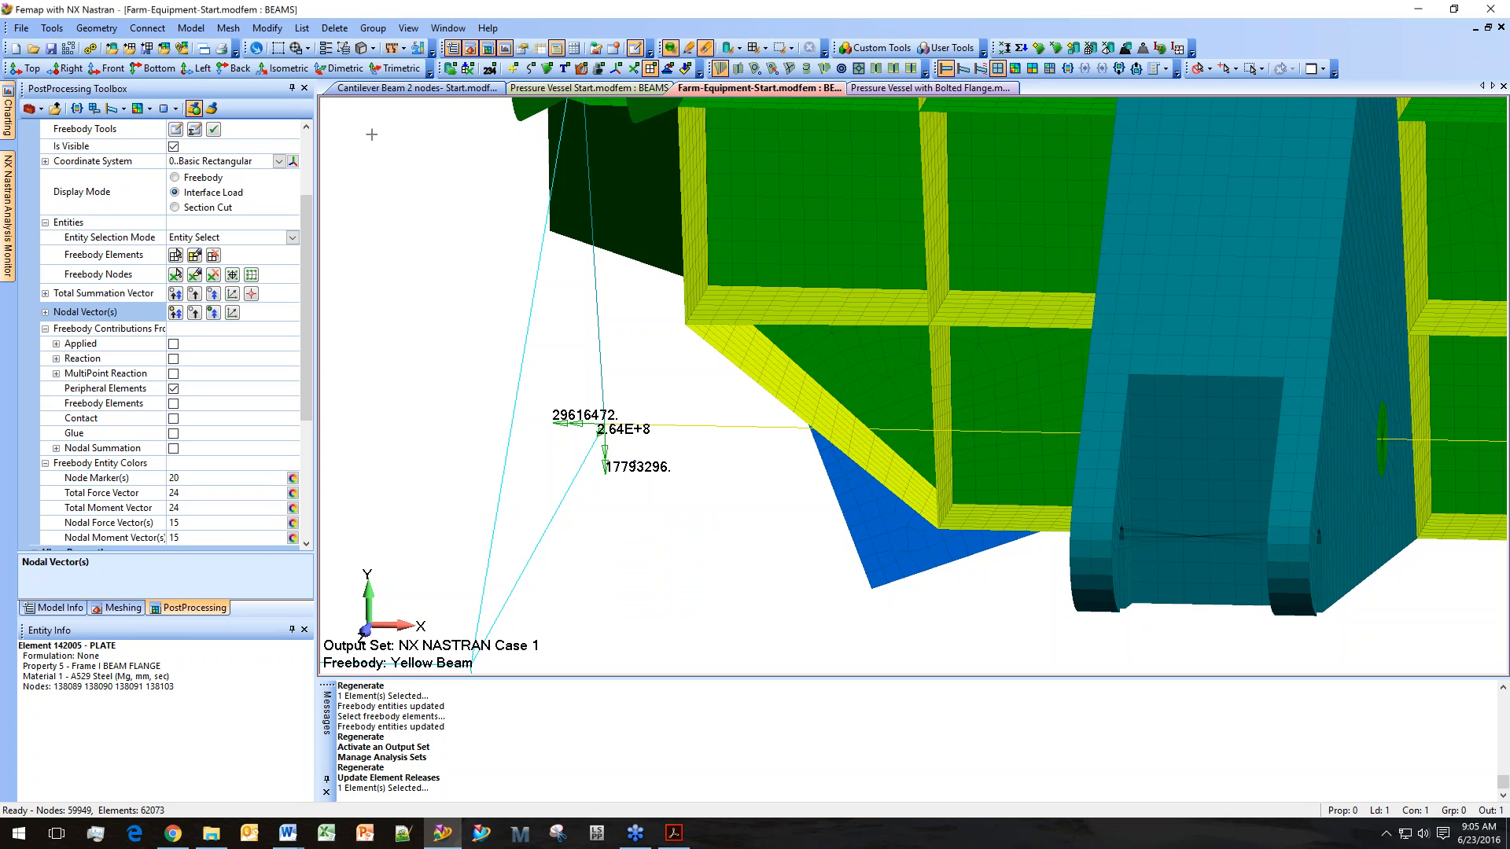
Turn on element direction display in View Options using Backface Shading with the view colour.
{"action": "left_click", "coordinate": [408, 28]}
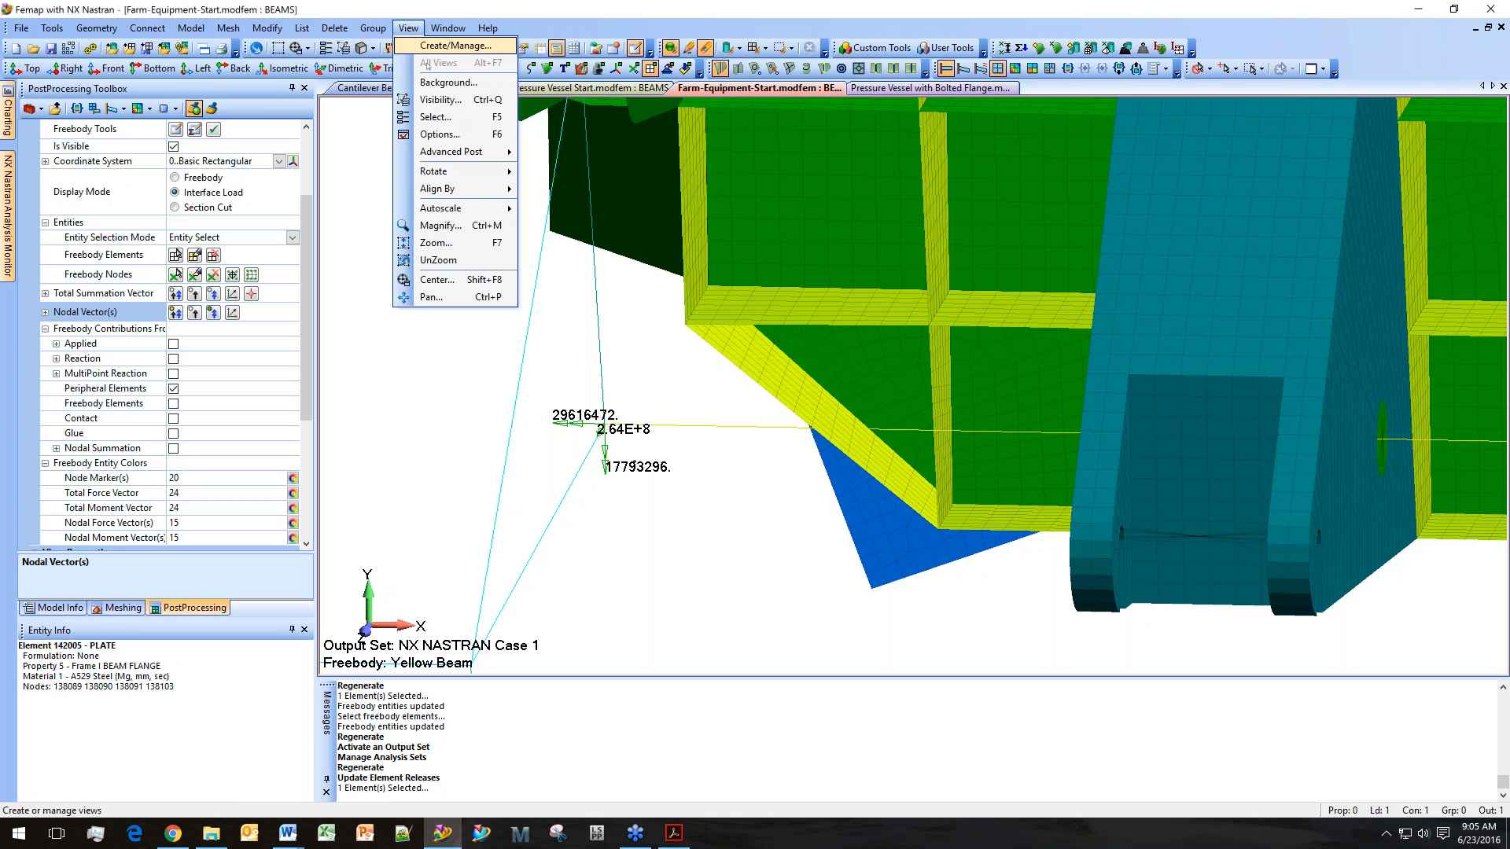
{"action": "left_click", "coordinate": [480, 136]}
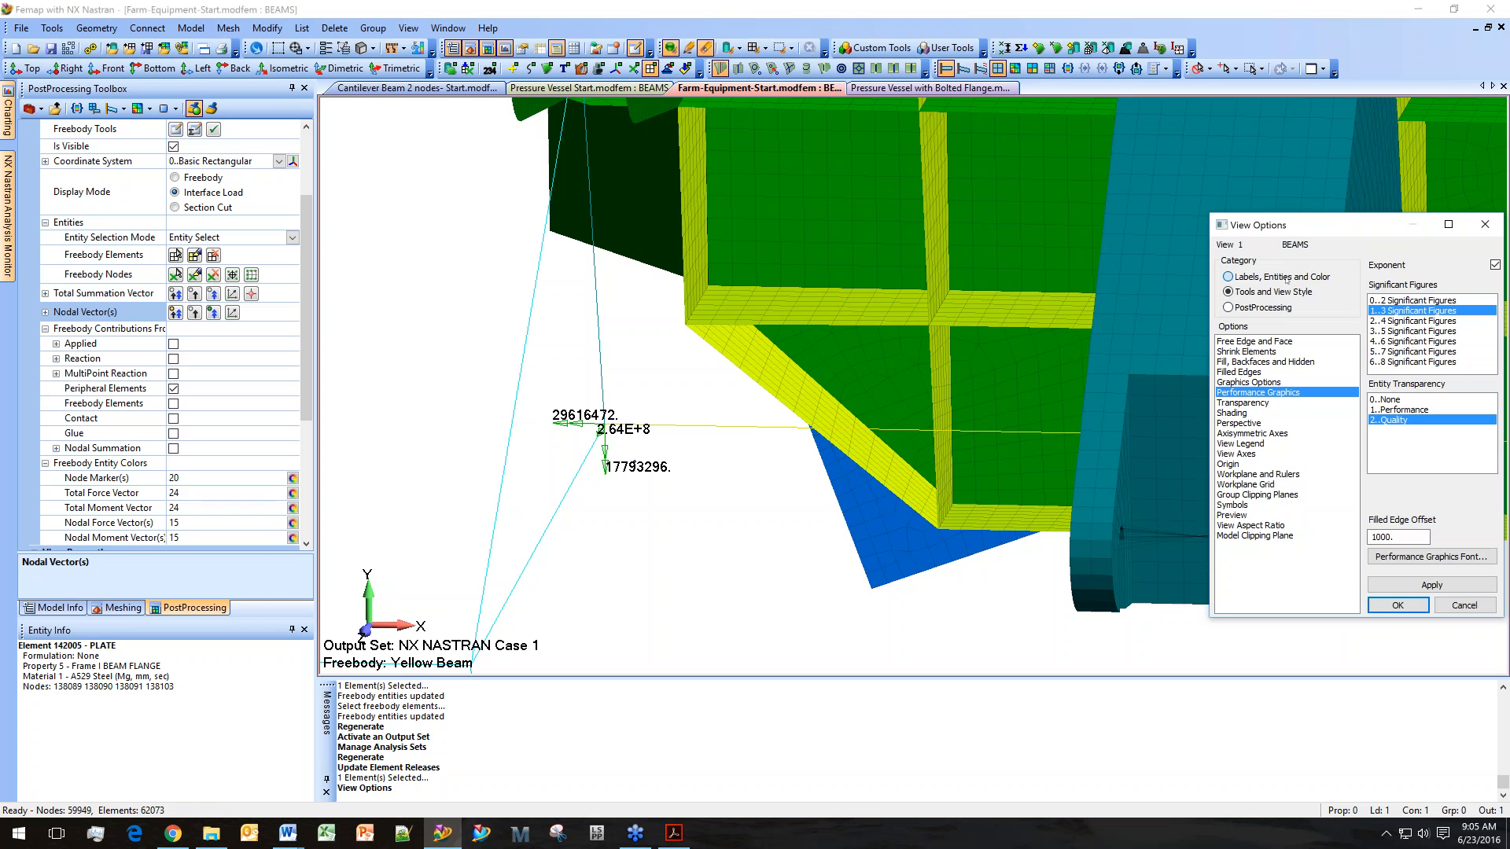
{"action": "left_click", "coordinate": [1286, 277]}
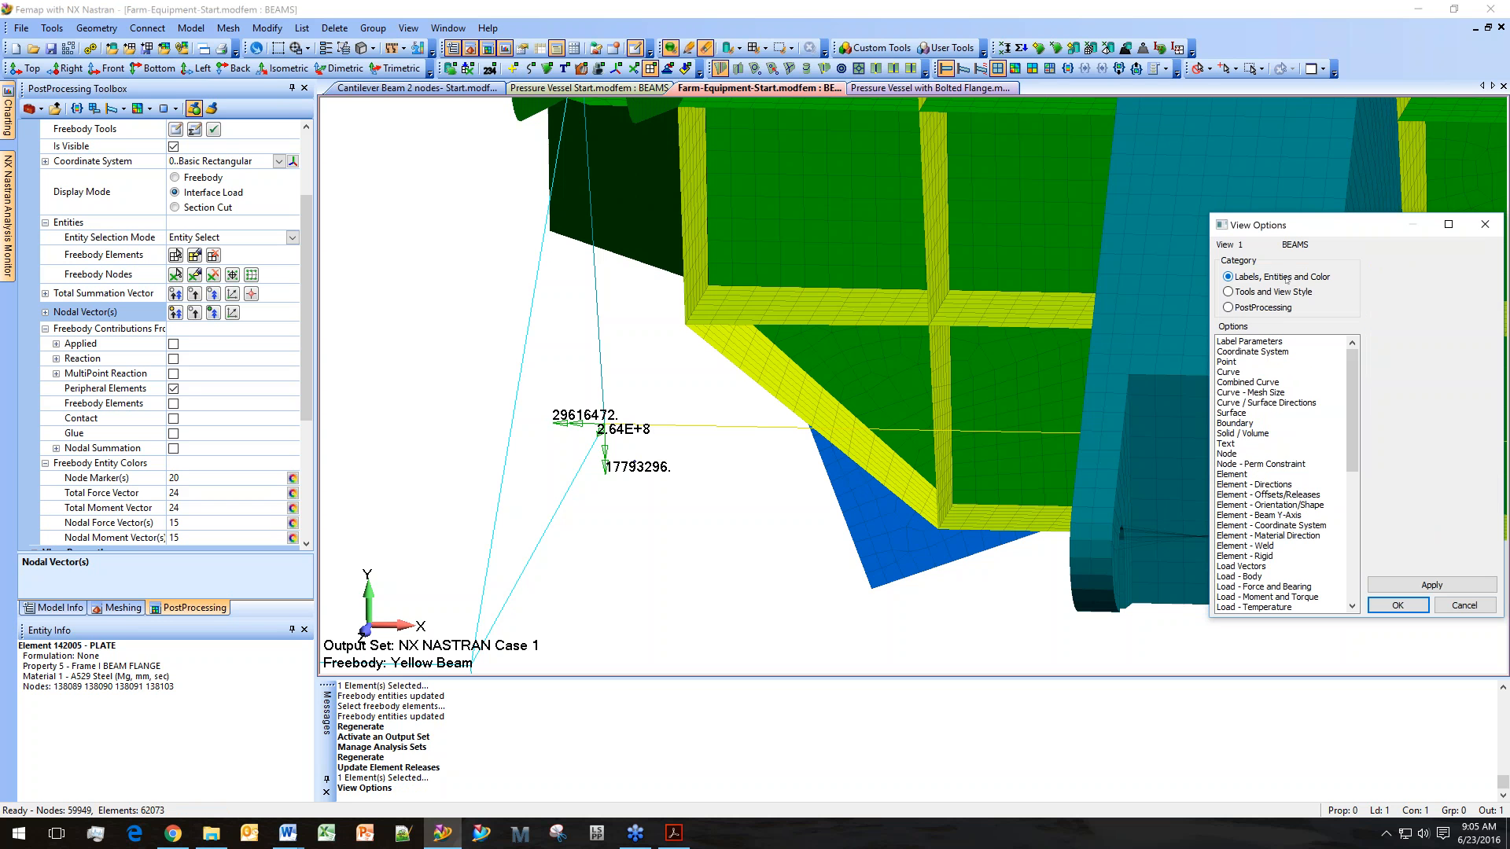
{"action": "left_click", "coordinate": [1292, 485]}
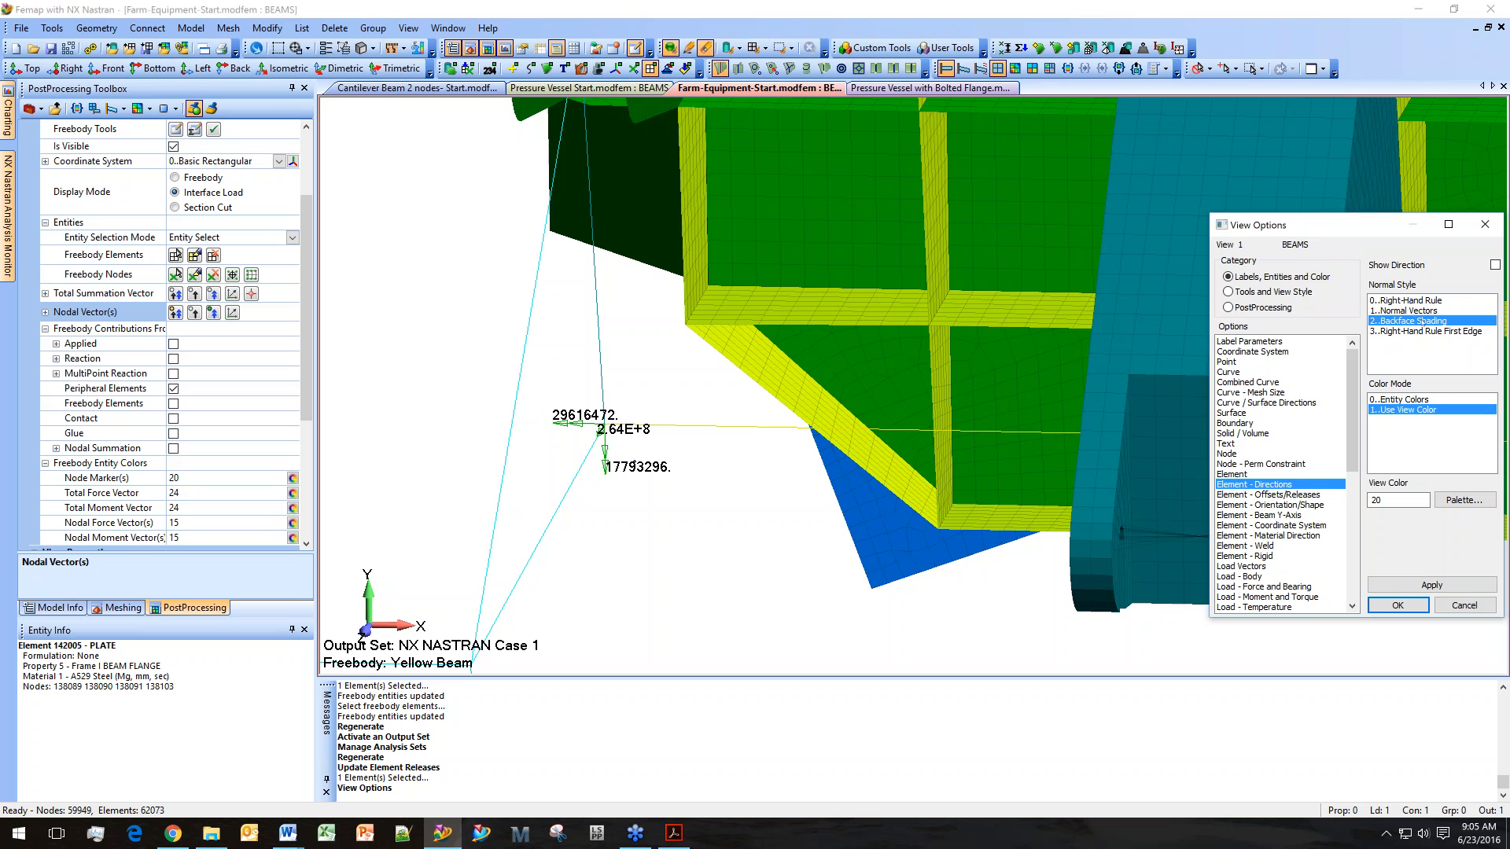
{"action": "left_click", "coordinate": [1494, 265]}
{"action": "left_click", "coordinate": [1416, 586]}
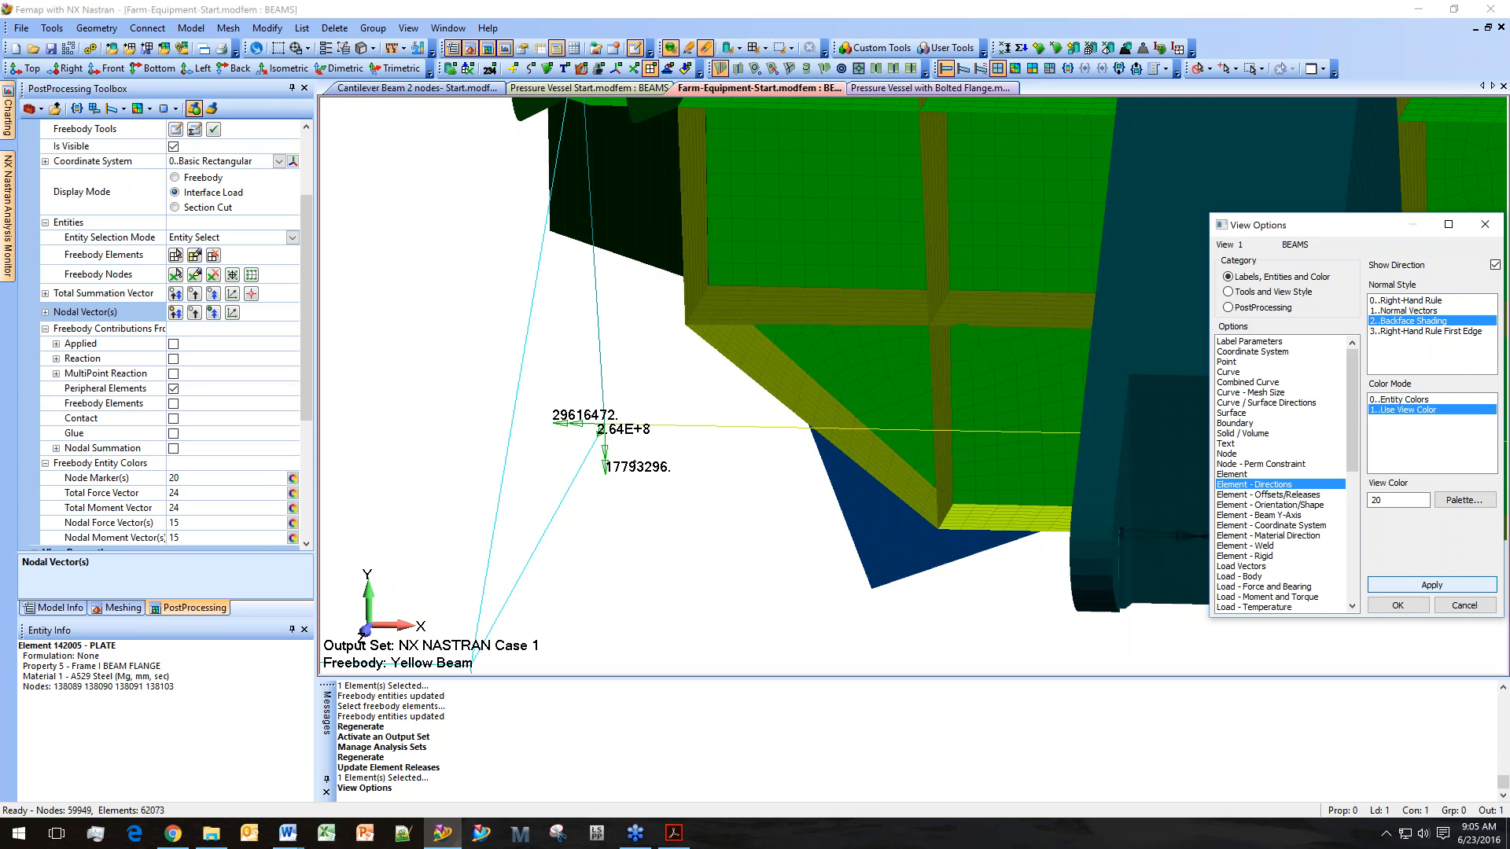
{"action": "left_click", "coordinate": [1398, 604]}
Examine the element direction shading on the frame around the yellow beam's connection.
{"action": "middle_click_drag", "start_coordinate": [1073, 583], "coordinate": [1282, 543]}
{"action": "key", "text": "ctrl+g"}
{"action": "key", "text": "ctrl+g"}
{"action": "scroll", "coordinate": [1281, 545], "scroll_direction": "up", "scroll_amount": 3}
{"action": "scroll", "coordinate": [1186, 562], "scroll_direction": "up", "scroll_amount": 2}
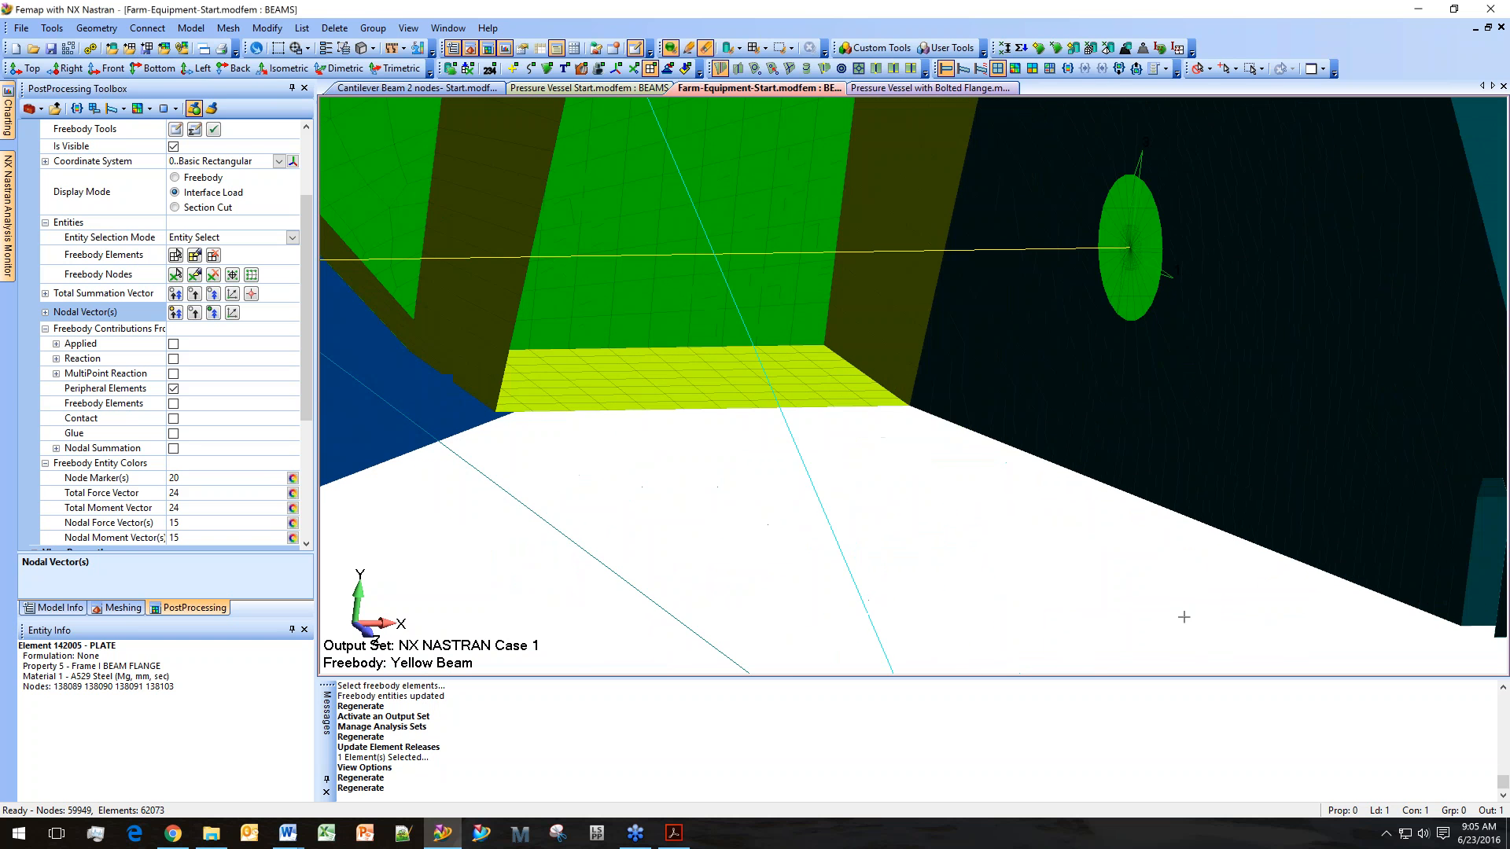
{"action": "scroll", "coordinate": [1155, 540], "scroll_direction": "down", "scroll_amount": 5}
{"action": "middle_click_drag", "start_coordinate": [1155, 541], "coordinate": [1108, 426], "text": "ctrl"}
{"action": "middle_click_drag", "start_coordinate": [1100, 351], "coordinate": [1064, 351], "text": "ctrl"}
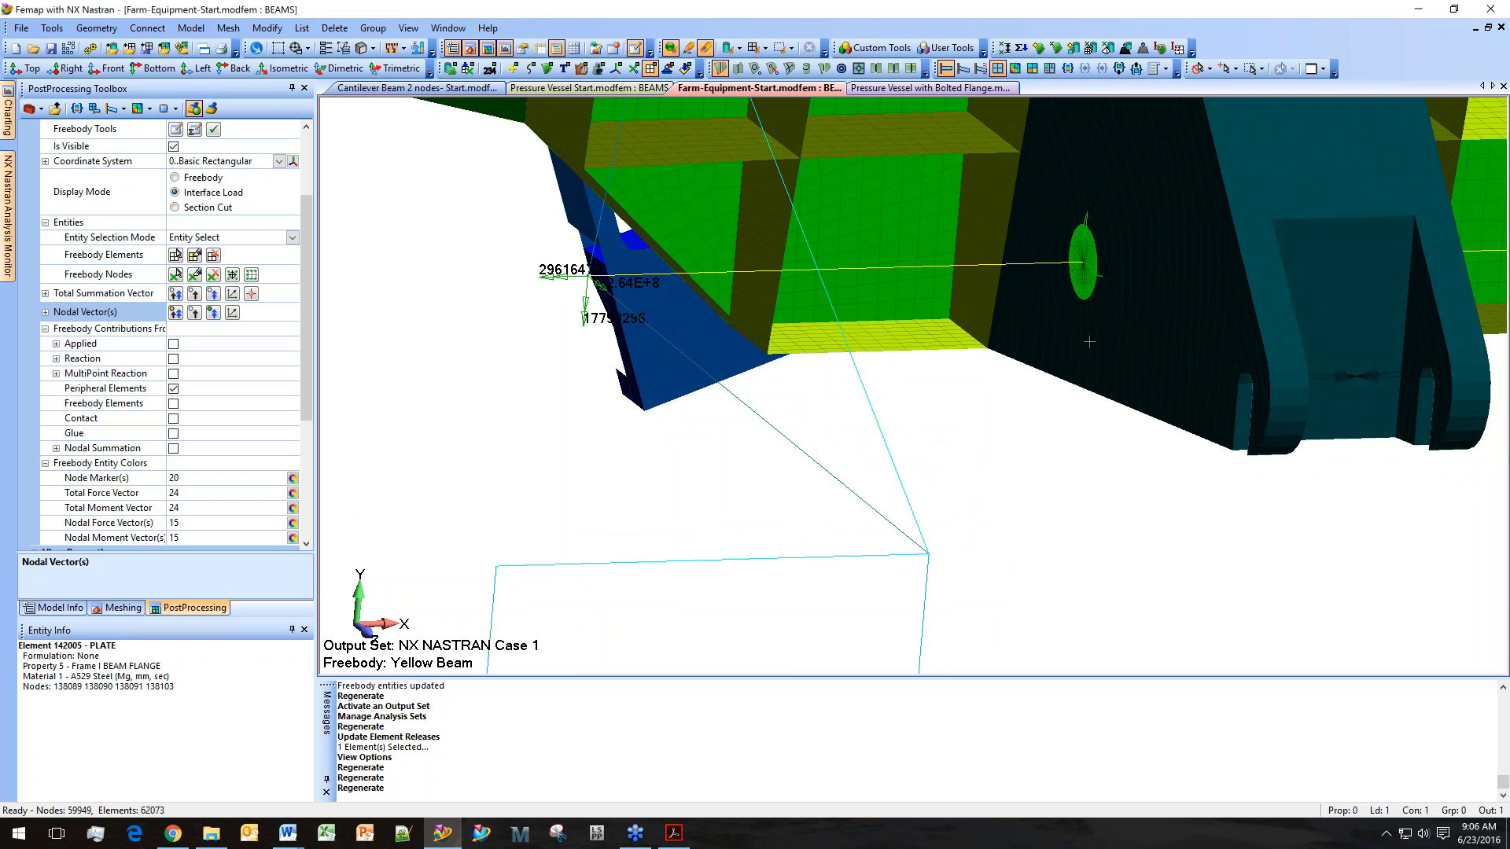
Review the shading, perspective and performance graphics view options and set entity transparency to None.
{"action": "key", "text": "F5"}
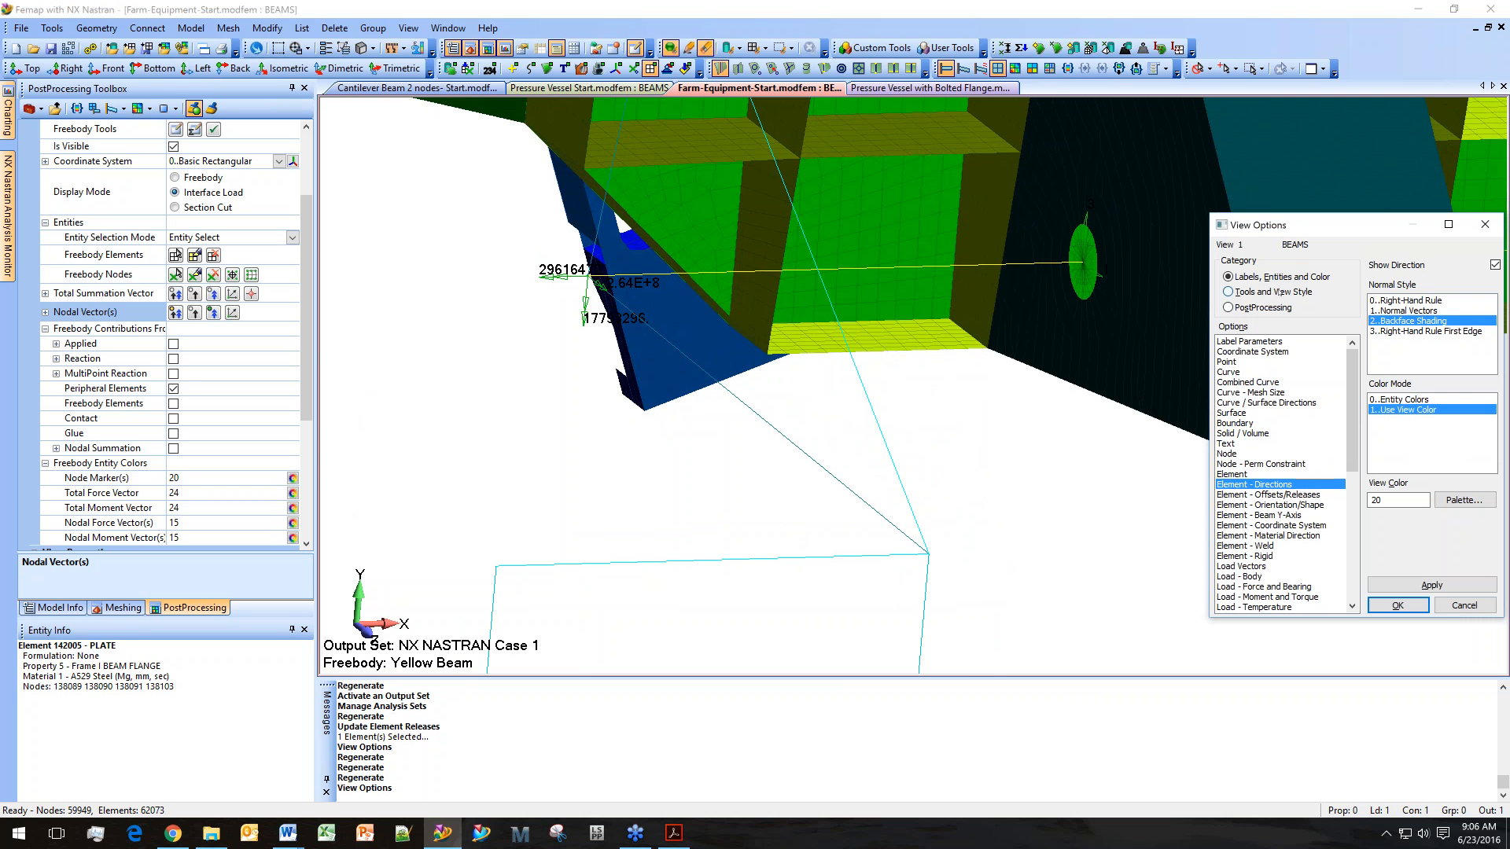
{"action": "left_click", "coordinate": [1281, 292]}
{"action": "left_click", "coordinate": [1264, 414]}
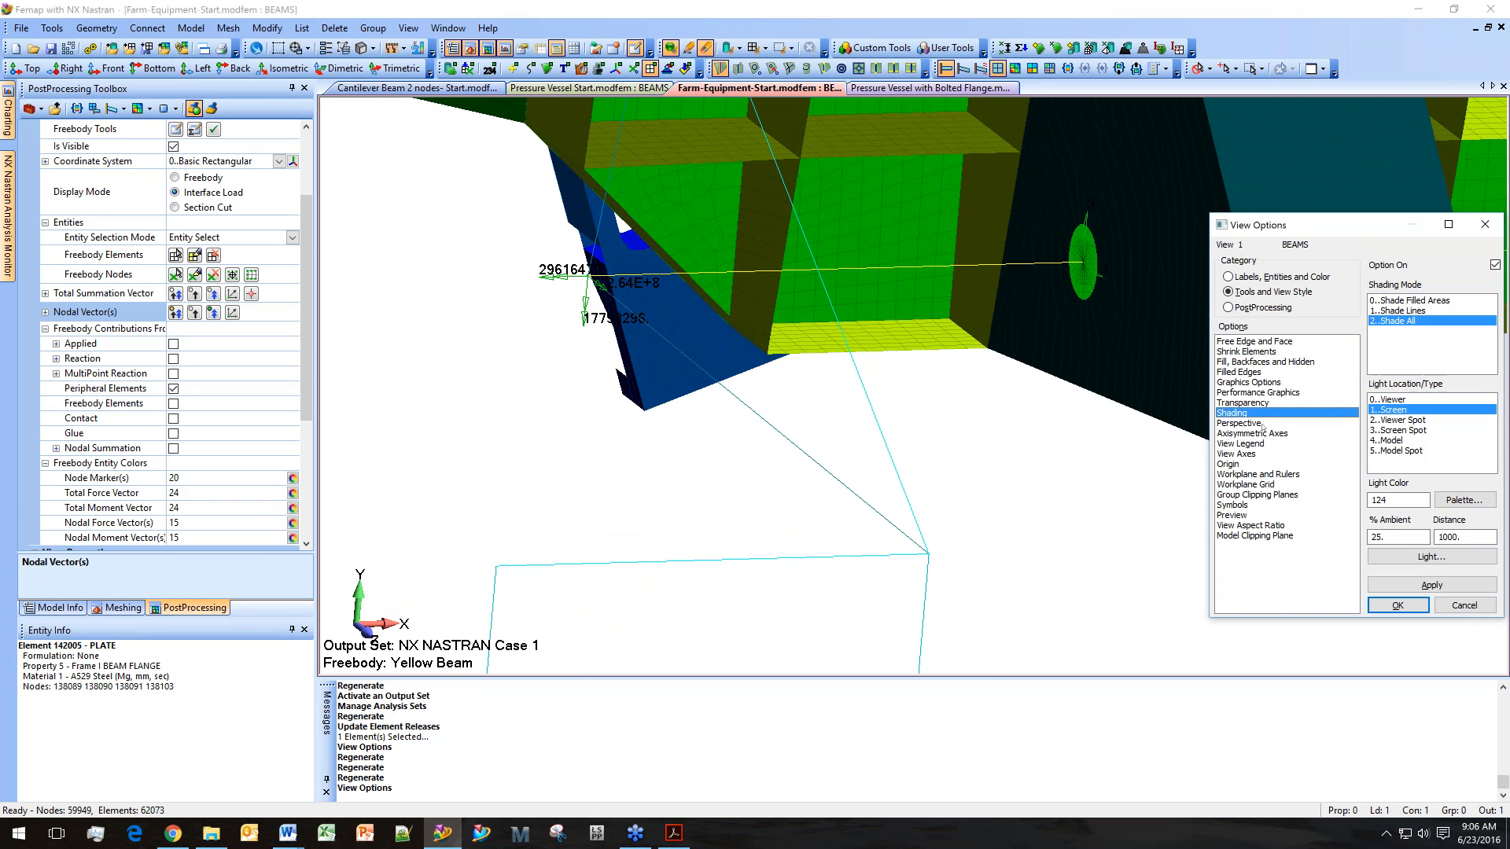
{"action": "left_click", "coordinate": [1262, 425]}
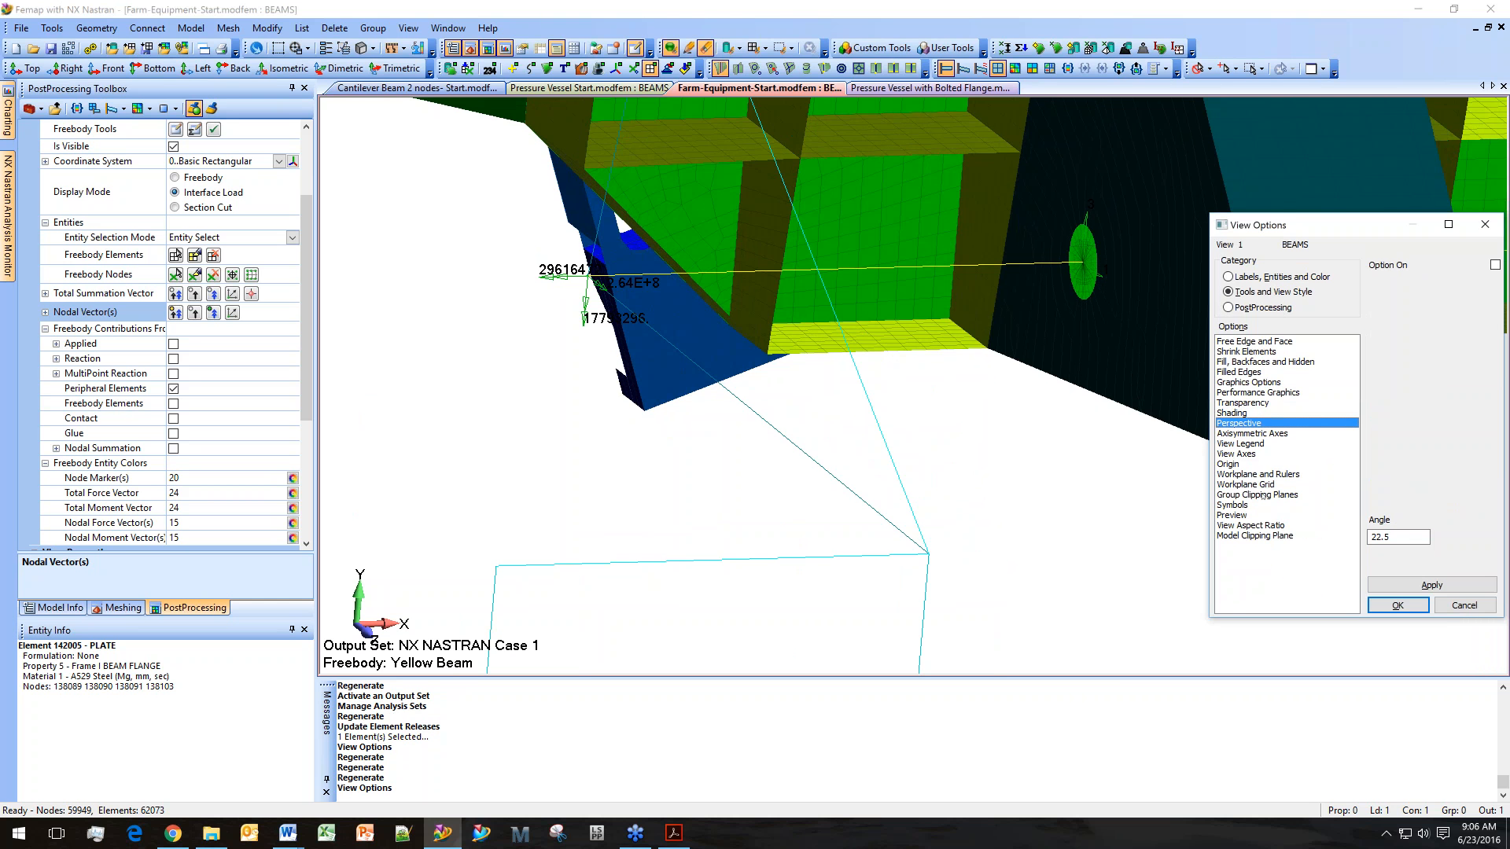
{"action": "left_click", "coordinate": [1263, 391]}
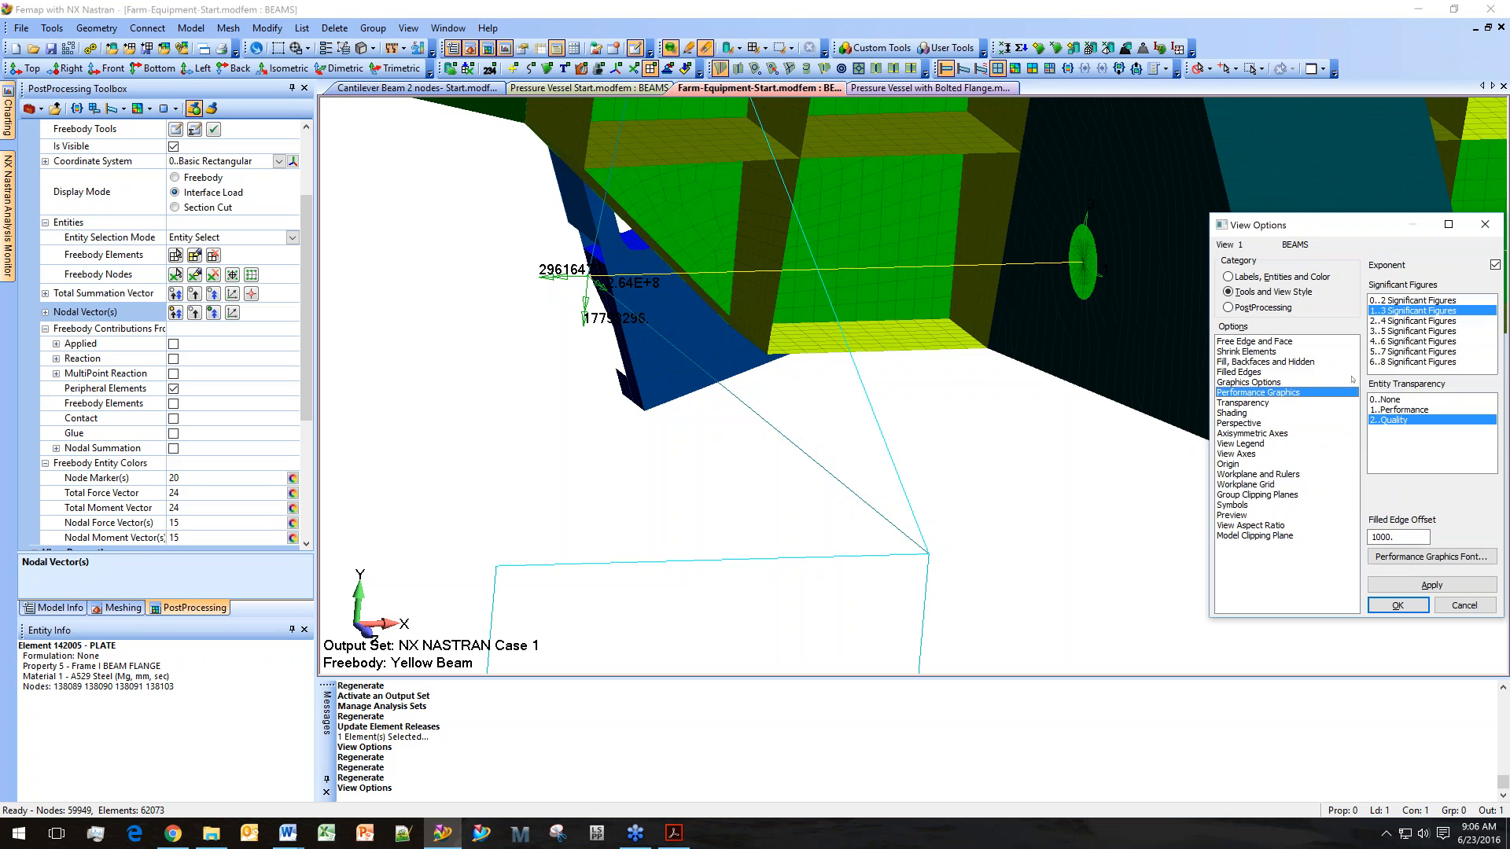
{"action": "left_click", "coordinate": [1397, 605]}
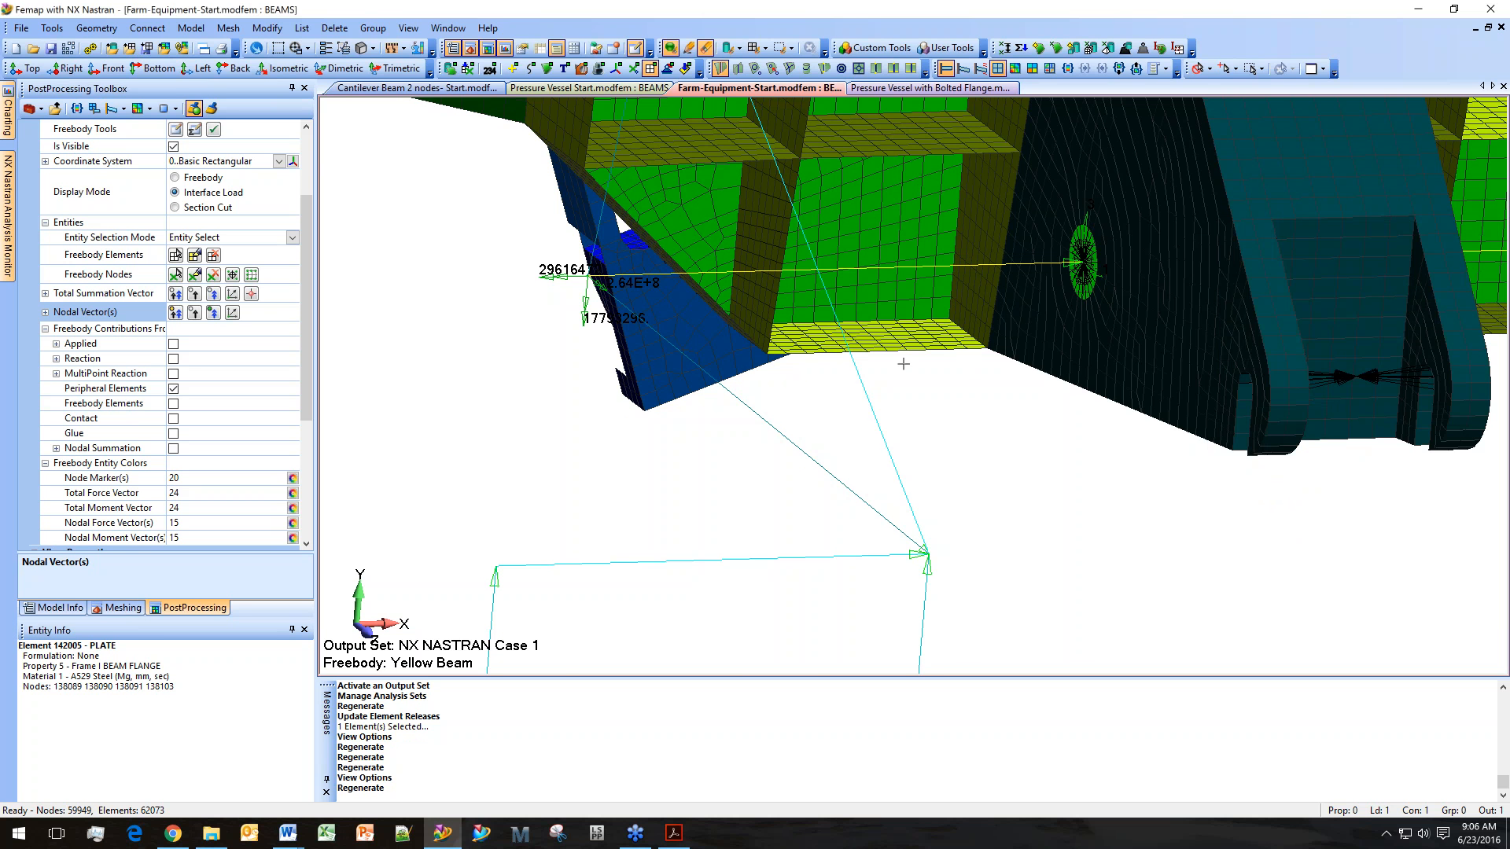
Review the Element - Directions view settings and inspect the frame beams below the yellow beam.
{"action": "scroll", "coordinate": [903, 364], "scroll_direction": "up", "scroll_amount": 2}
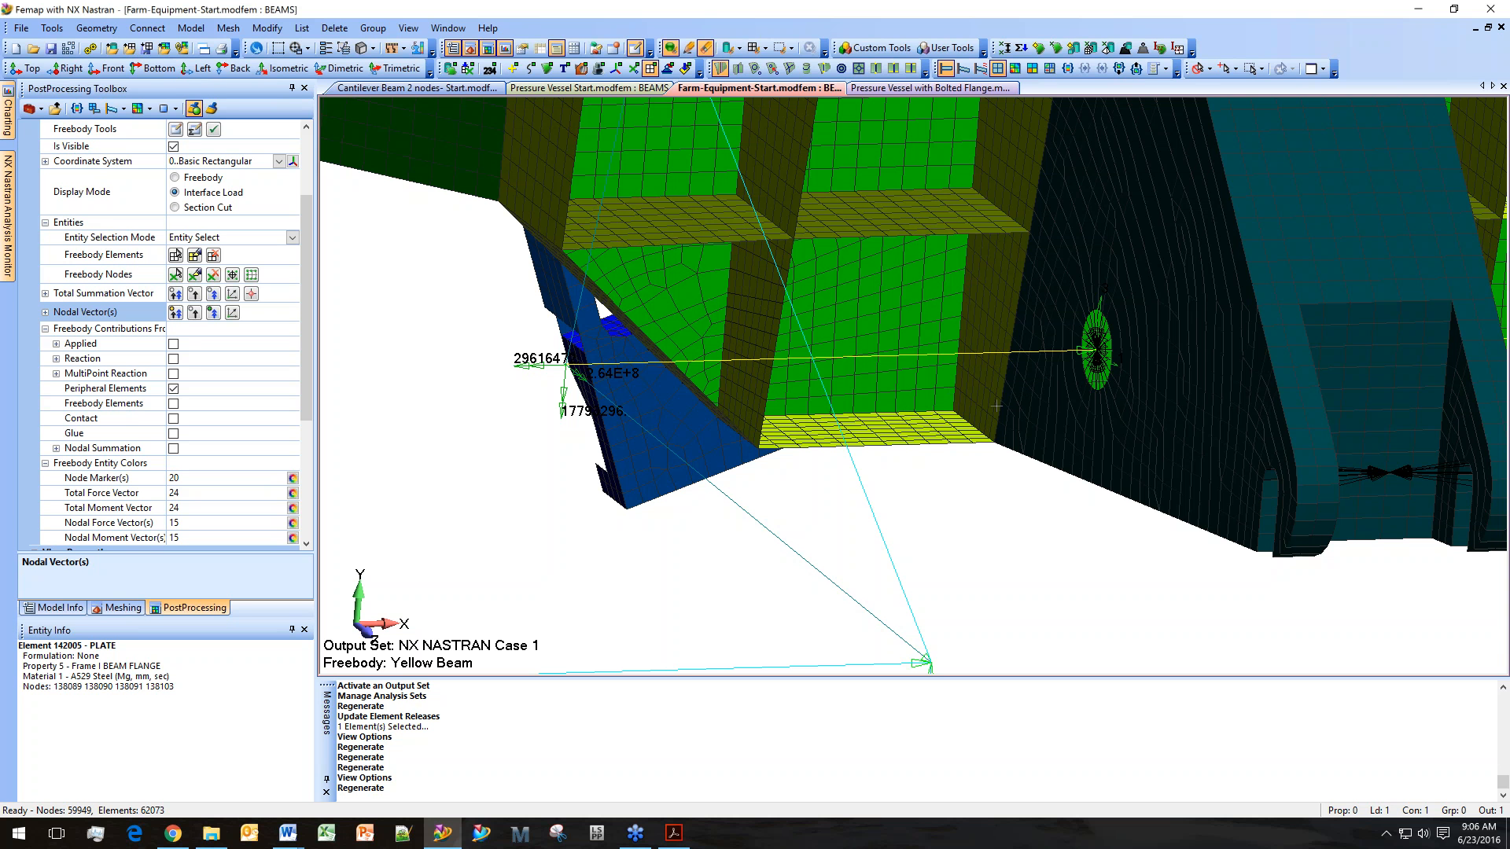
{"action": "scroll", "coordinate": [964, 390], "scroll_direction": "up", "scroll_amount": 2}
{"action": "scroll", "coordinate": [961, 454], "scroll_direction": "down", "scroll_amount": 1}
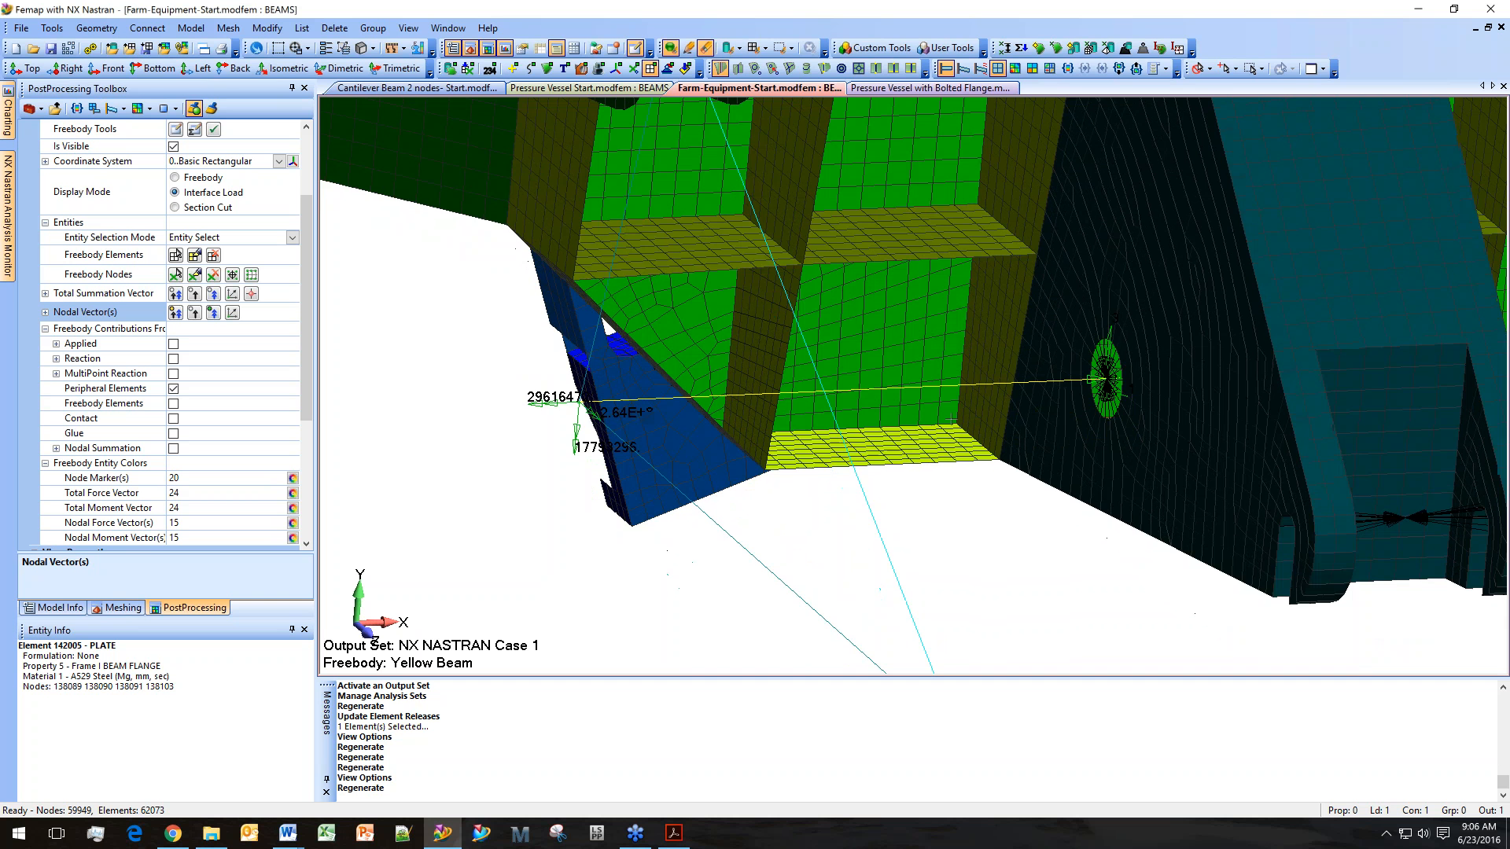
{"action": "scroll", "coordinate": [927, 431], "scroll_direction": "down", "scroll_amount": 3}
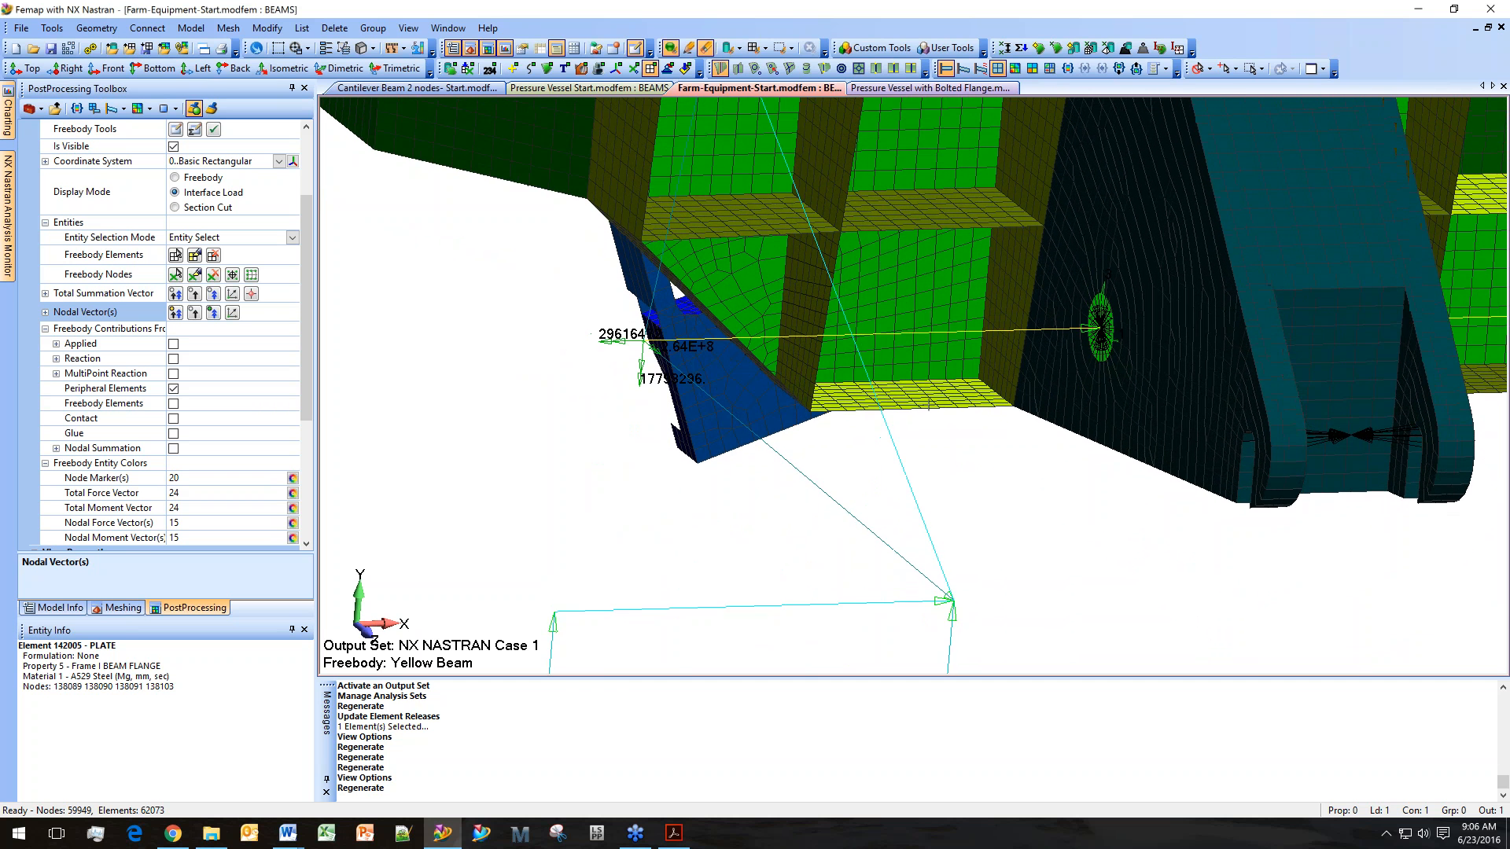
{"action": "key", "text": "F6"}
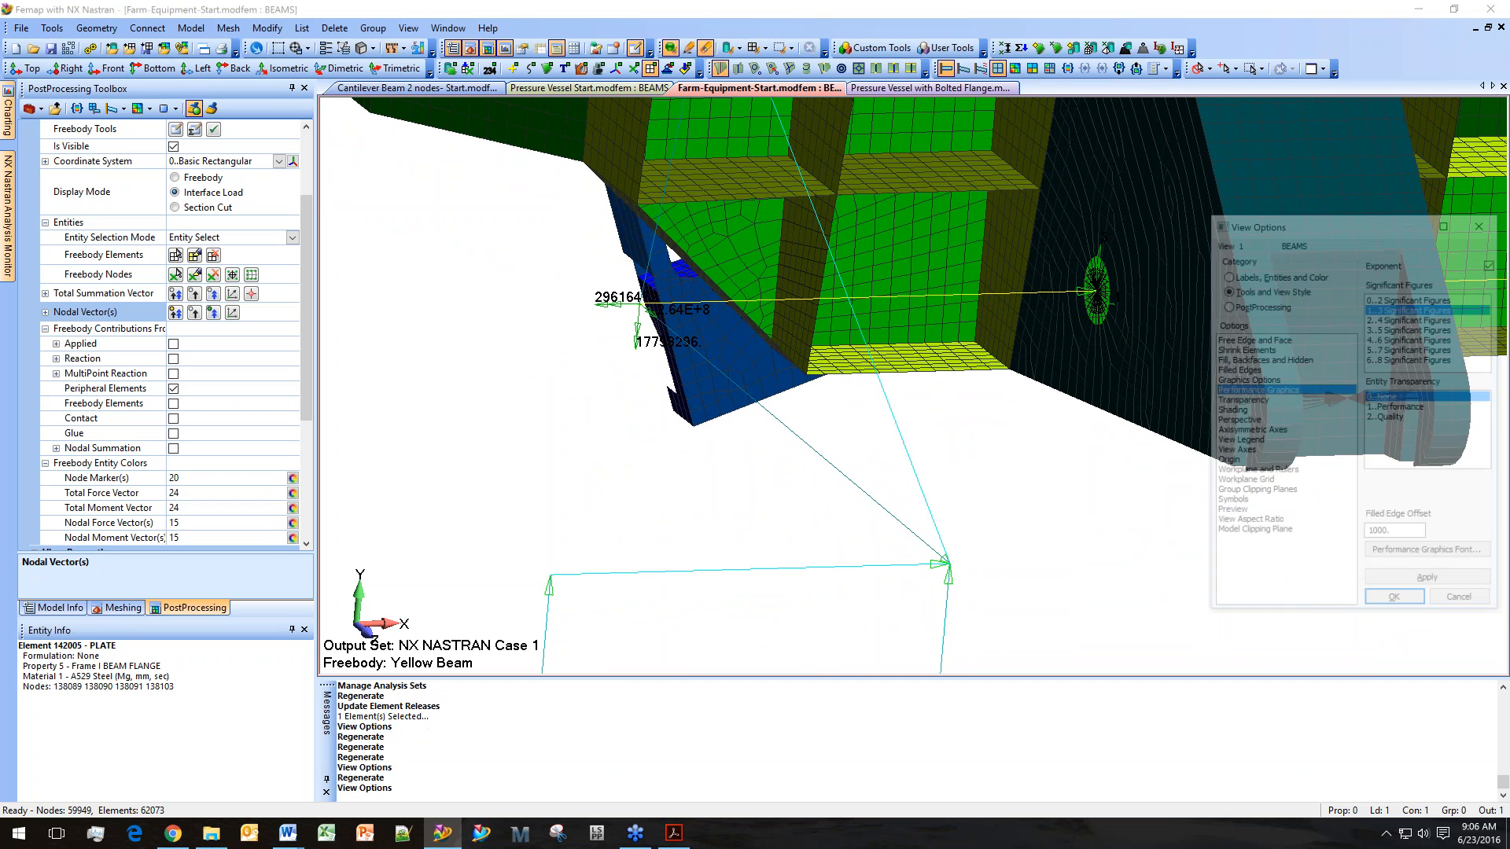
{"action": "left_click", "coordinate": [1228, 277]}
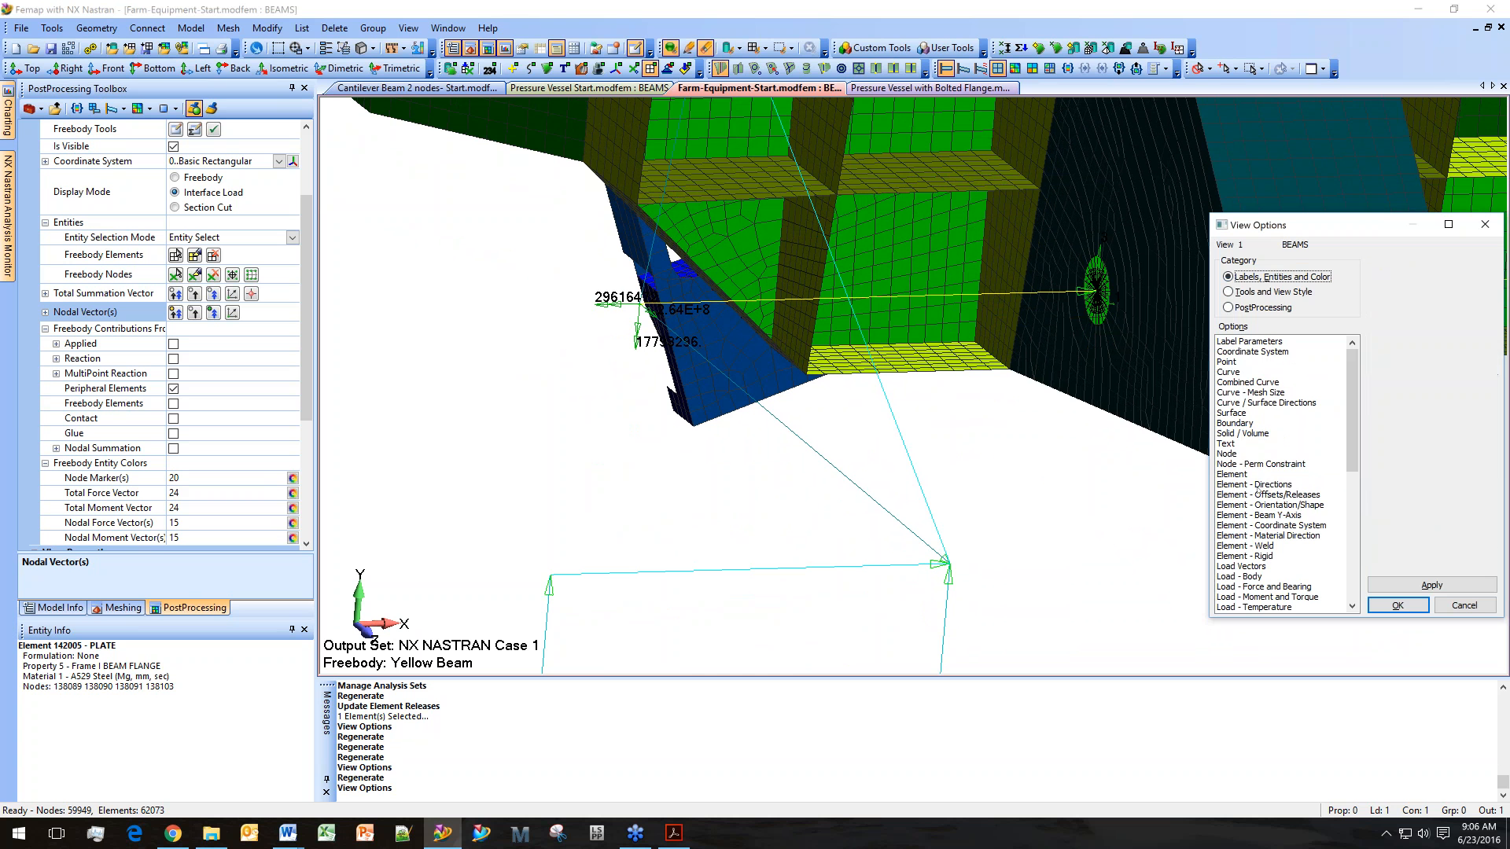
{"action": "left_click", "coordinate": [1258, 484]}
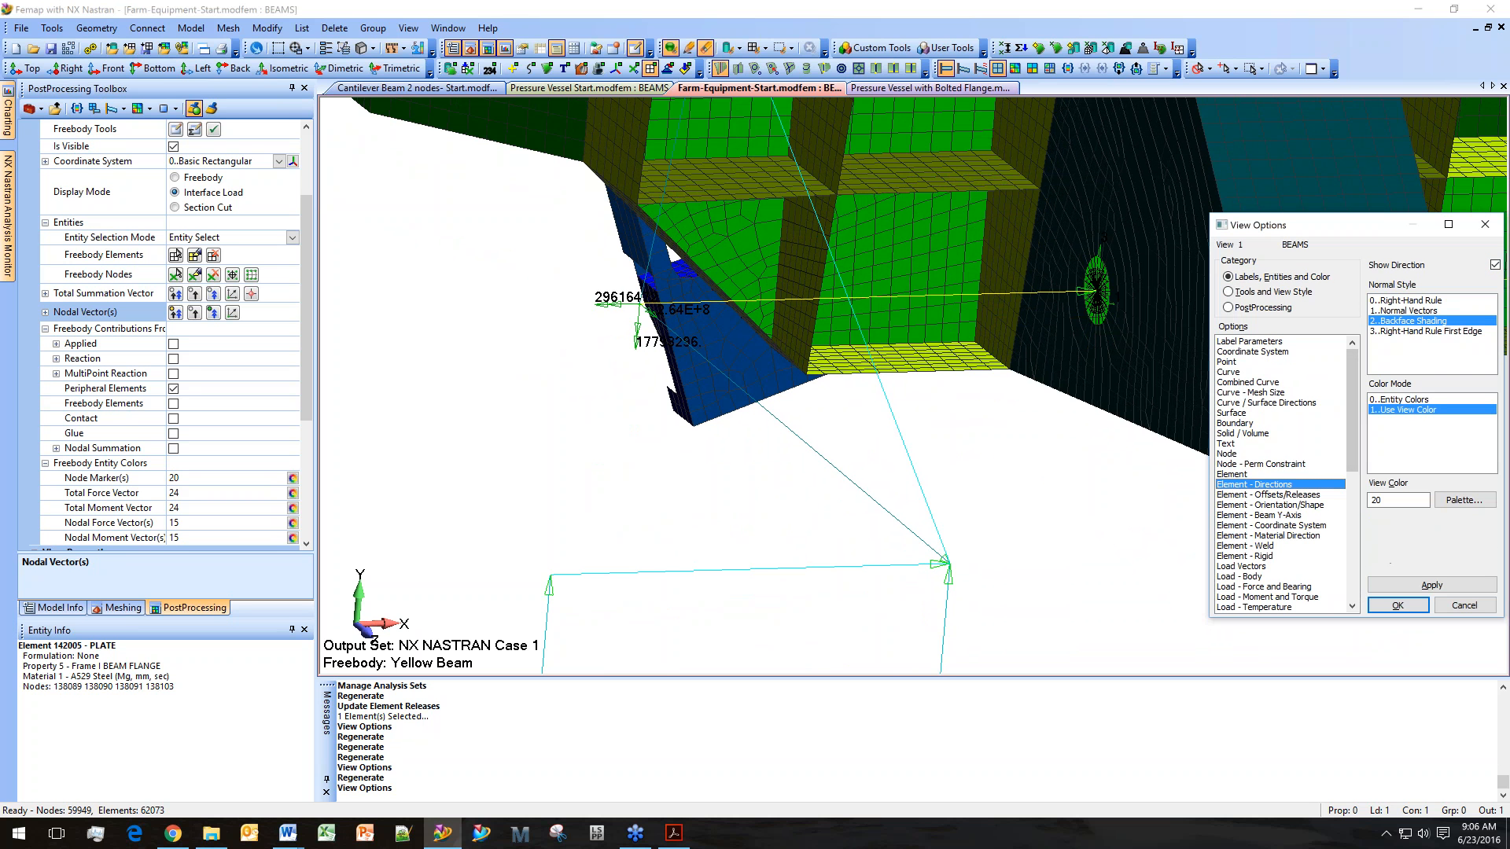
{"action": "left_click", "coordinate": [1397, 605]}
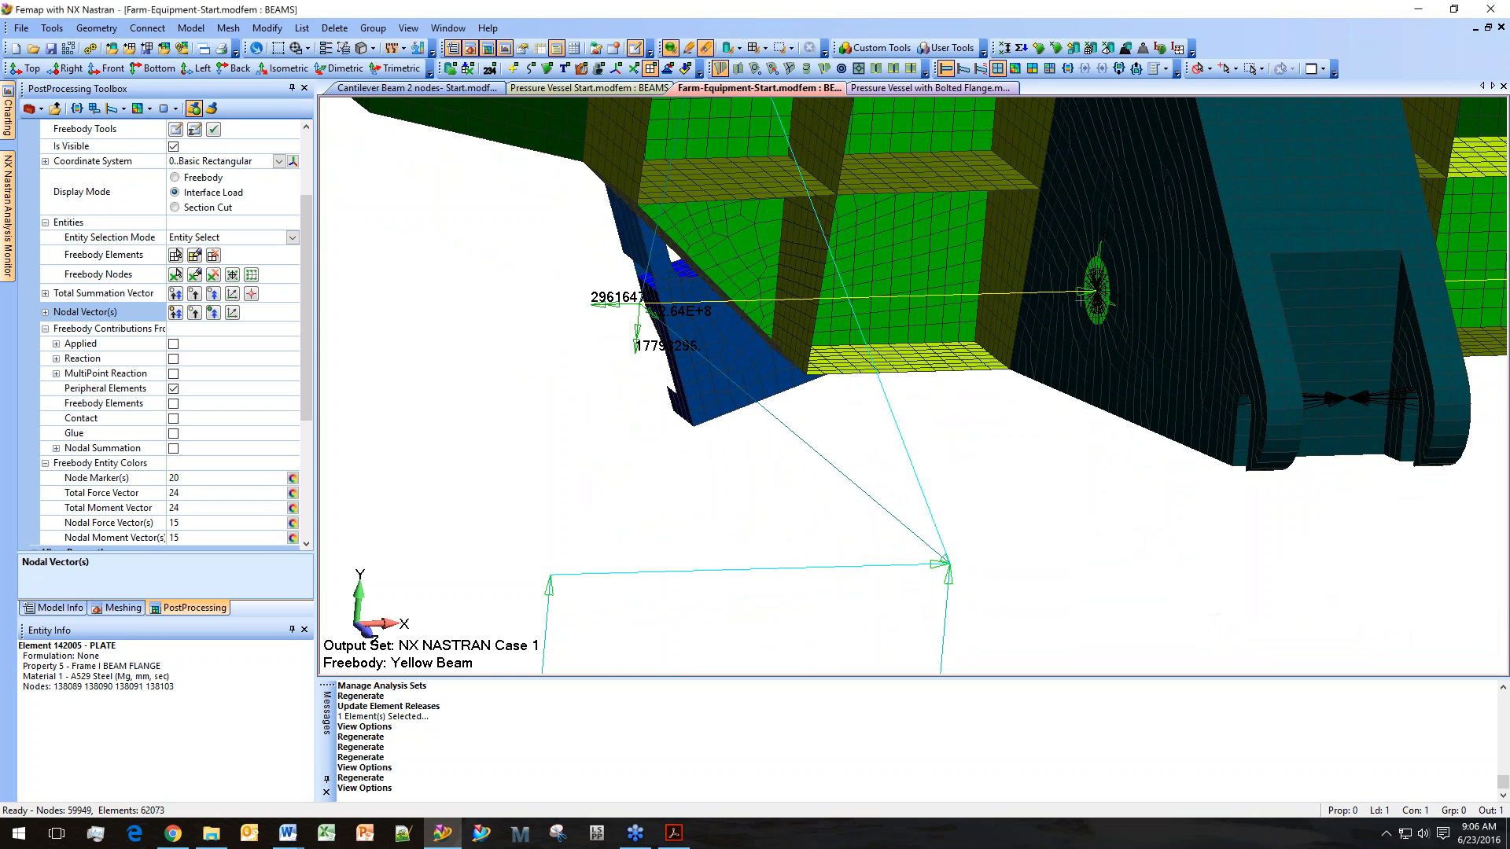
{"action": "scroll", "coordinate": [923, 505], "scroll_direction": "down", "scroll_amount": 3}
{"action": "middle_click_drag", "start_coordinate": [951, 475], "coordinate": [1046, 288], "text": "ctrl"}
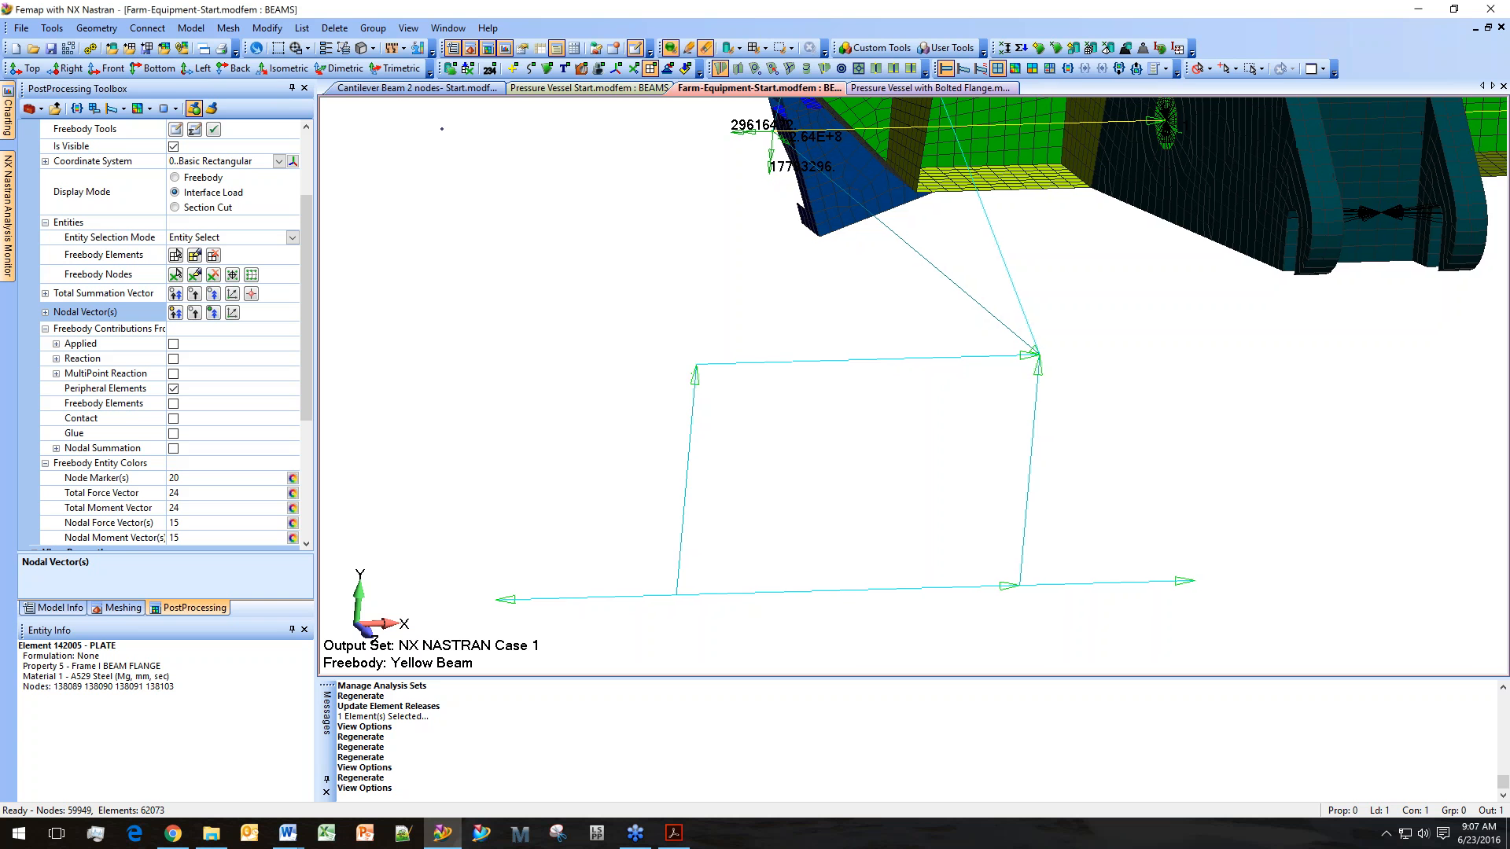
Release rotation RX at End A of the selected beam element at the yellow beam's connection.
{"action": "middle_click_drag", "start_coordinate": [913, 482], "coordinate": [950, 432], "text": "ctrl"}
{"action": "scroll", "coordinate": [650, 548], "scroll_direction": "up", "scroll_amount": 2}
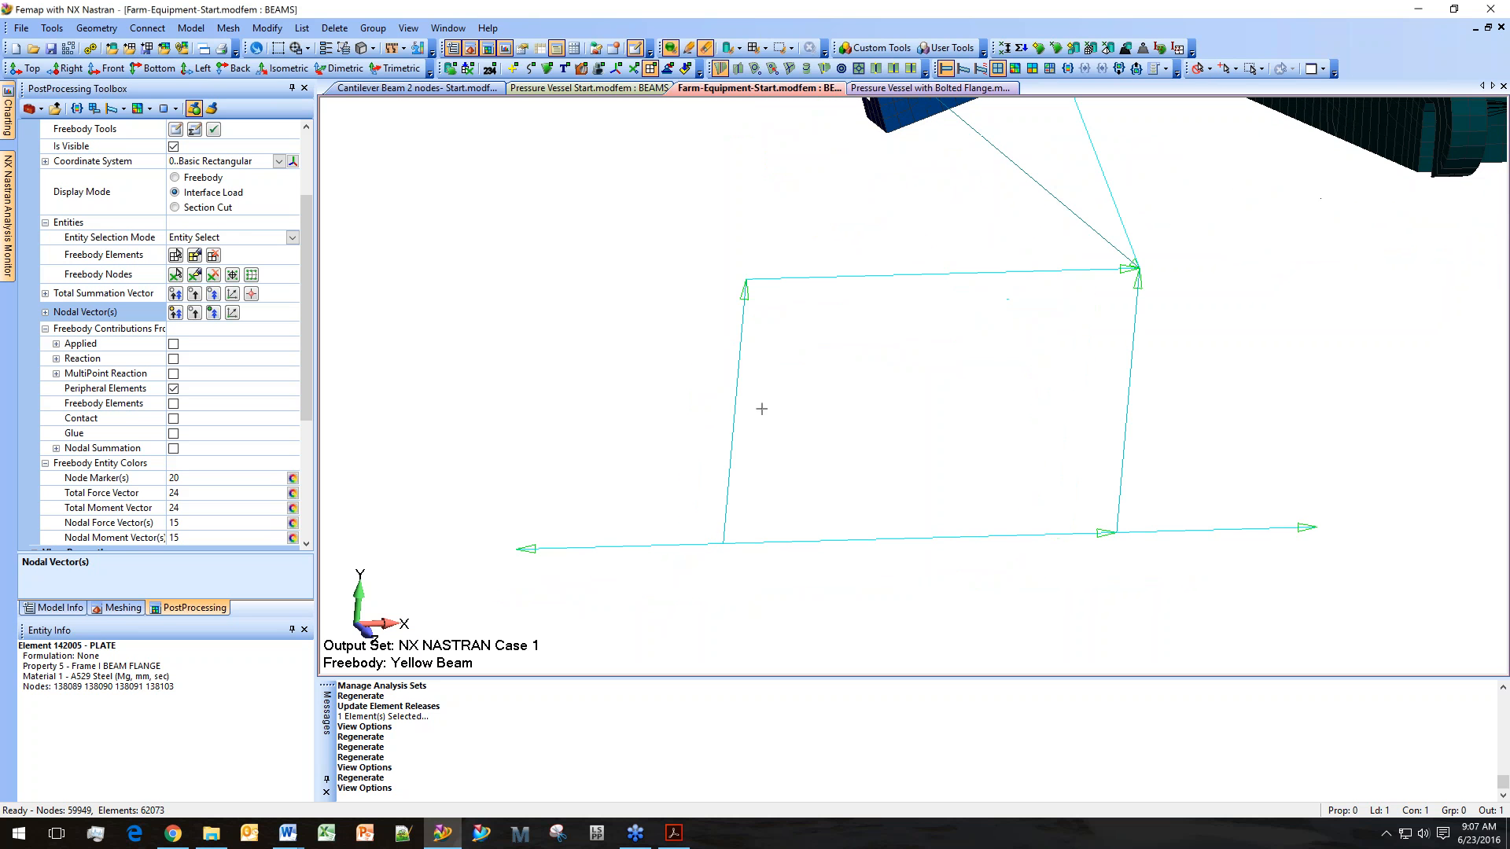
{"action": "middle_click_drag", "start_coordinate": [1045, 317], "coordinate": [911, 508], "text": "ctrl"}
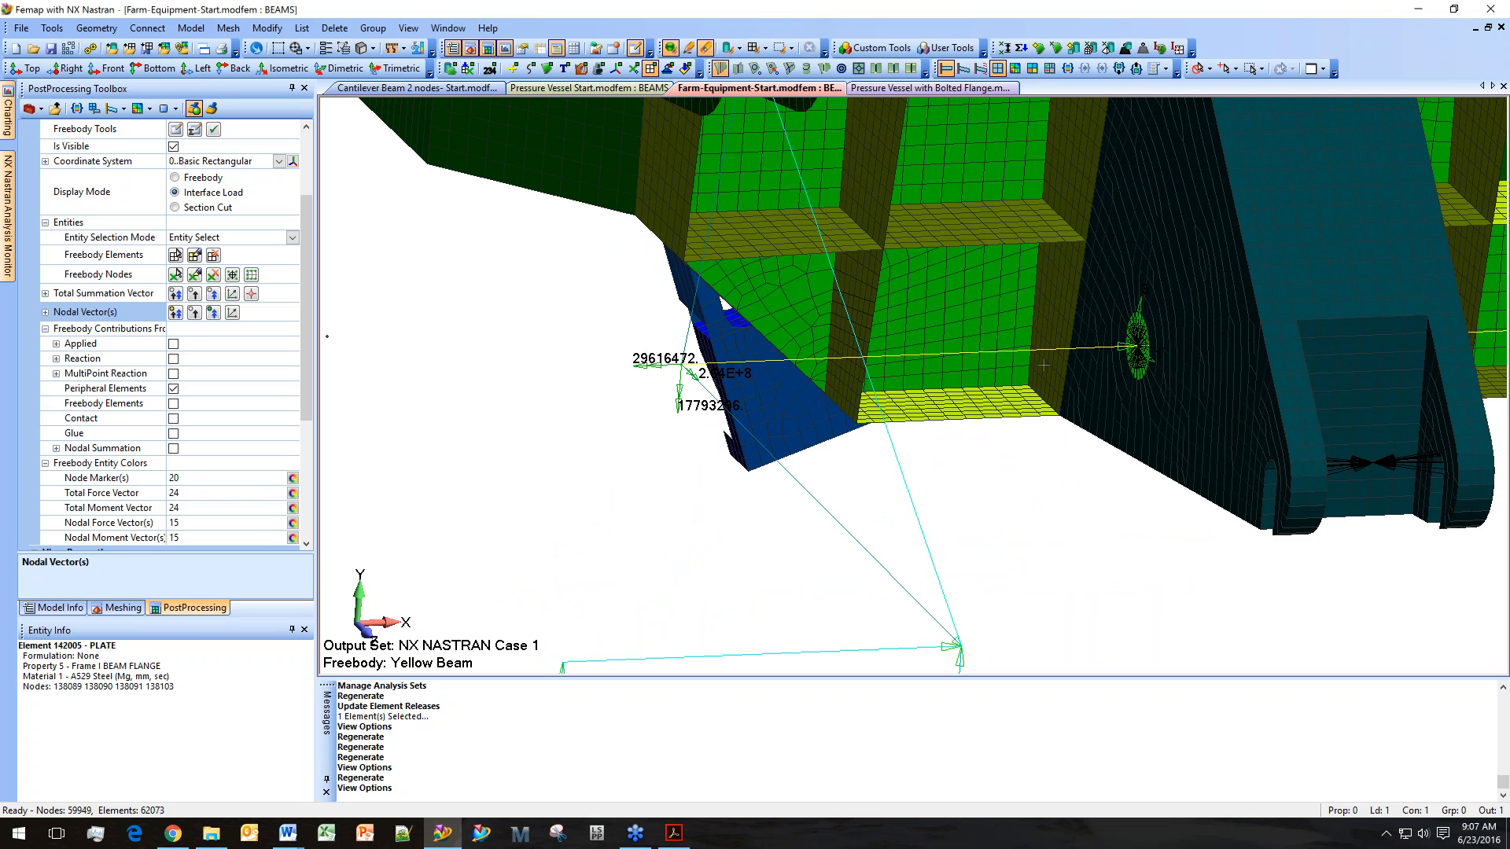
{"action": "middle_click_drag", "start_coordinate": [1035, 406], "coordinate": [878, 413]}
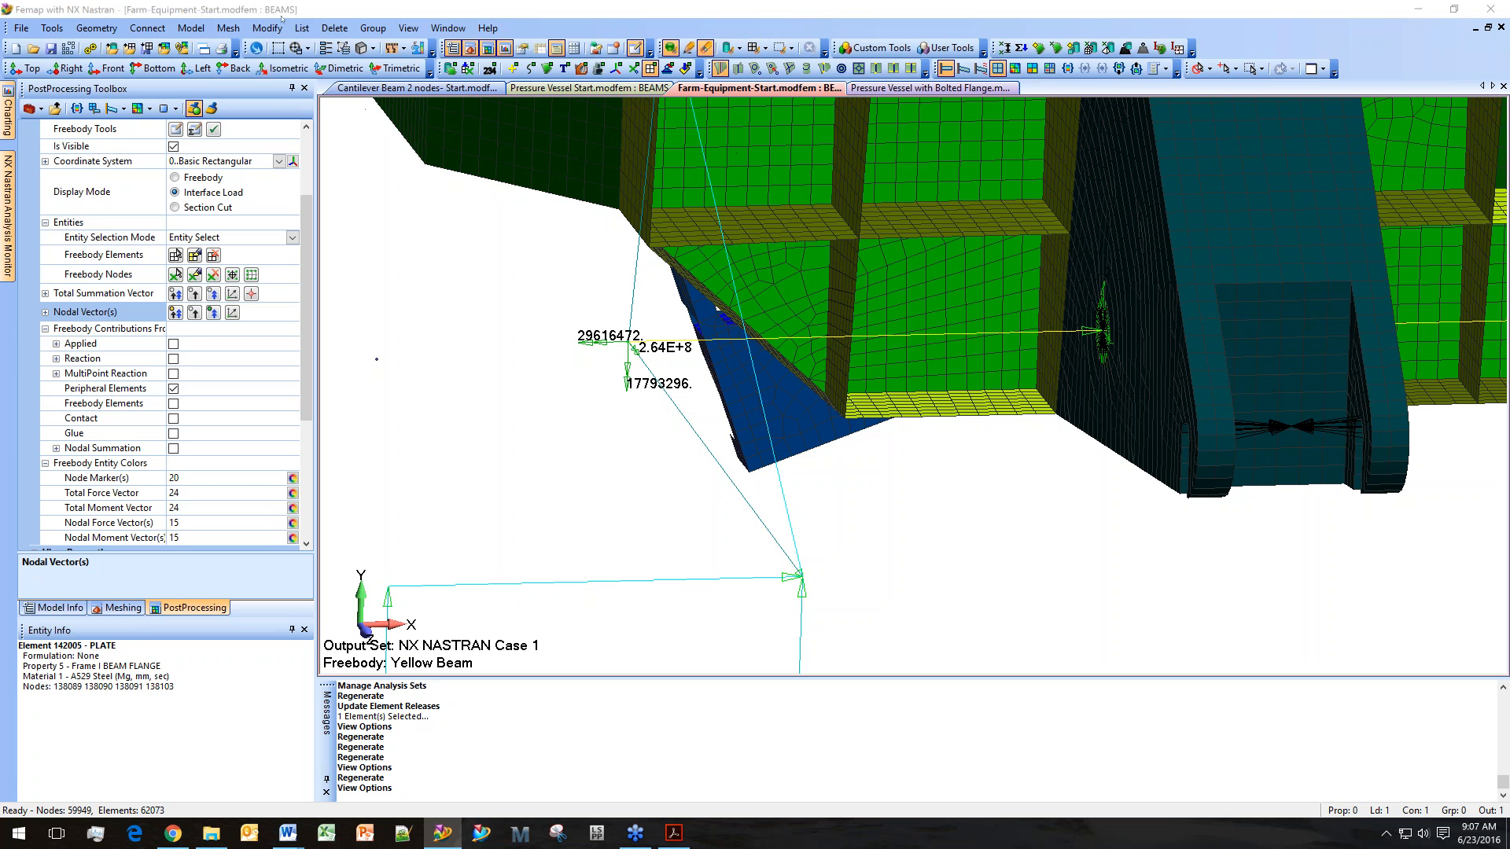
{"action": "left_click", "coordinate": [230, 29]}
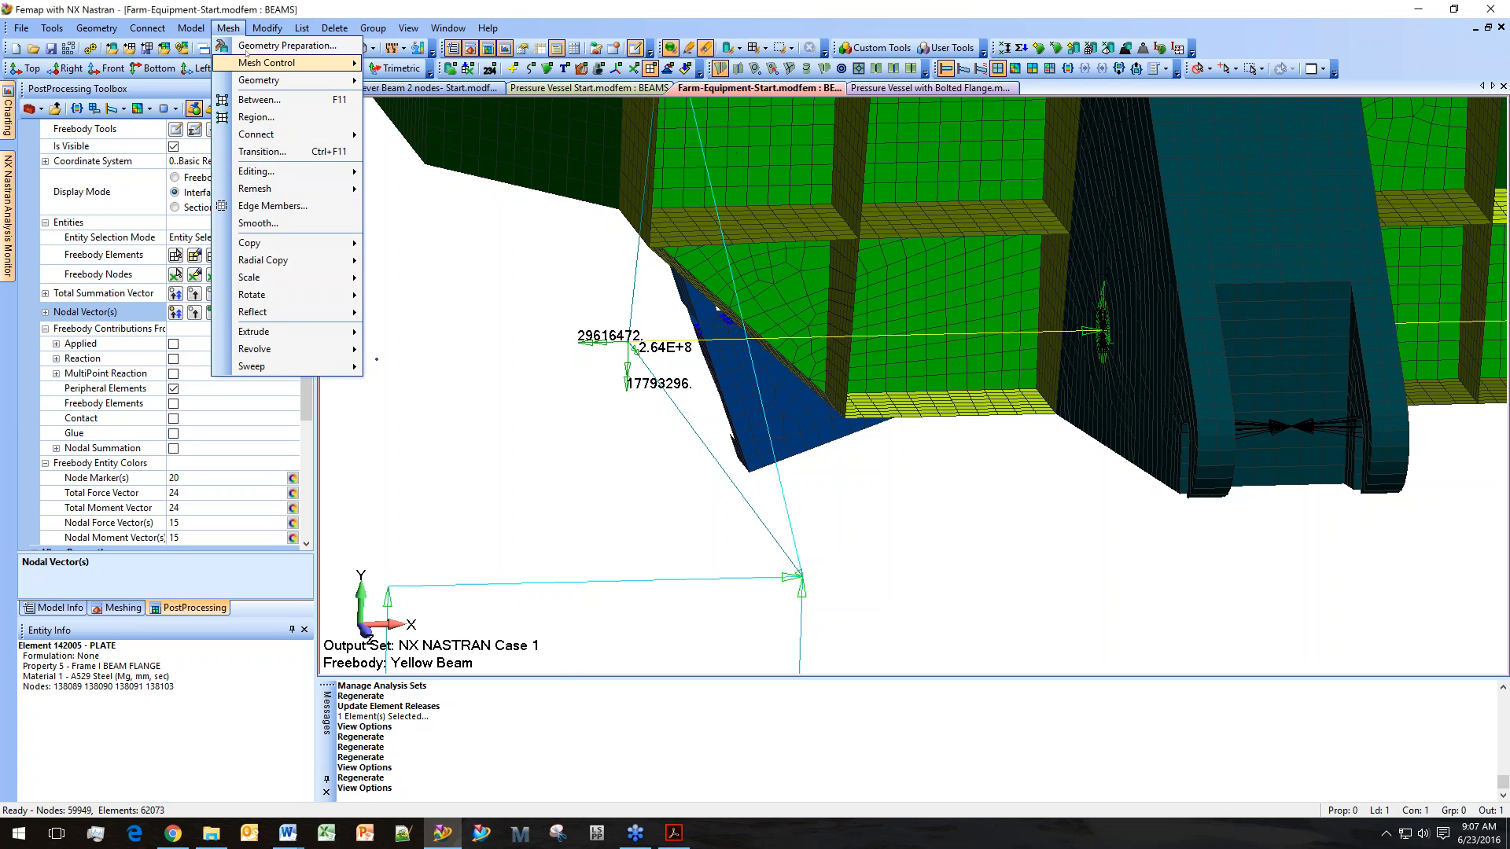
{"action": "mouse_move", "coordinate": [260, 29]}
{"action": "mouse_move", "coordinate": [315, 379]}
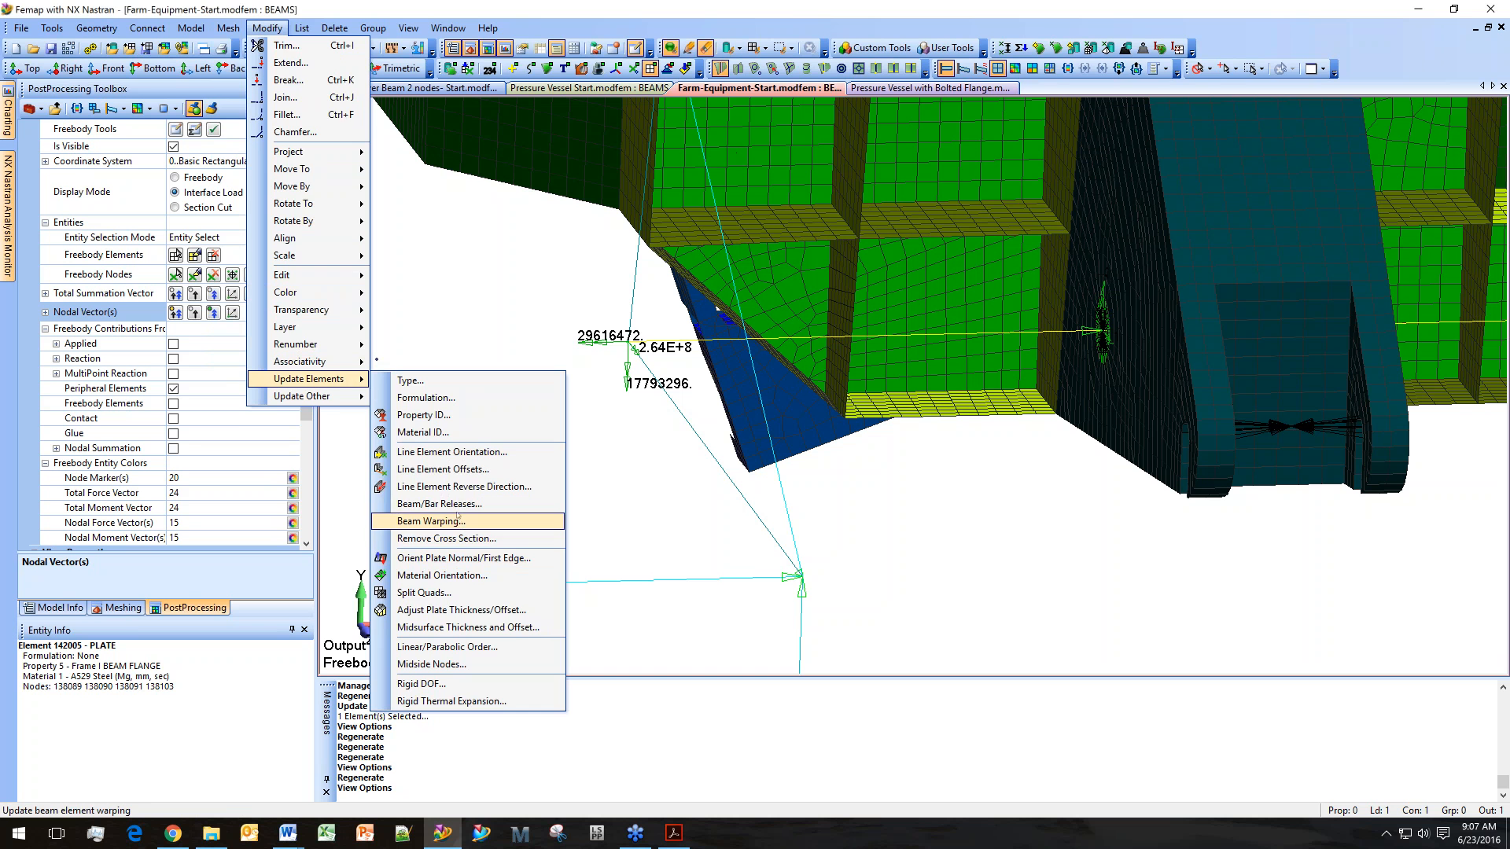
{"action": "left_click", "coordinate": [479, 504]}
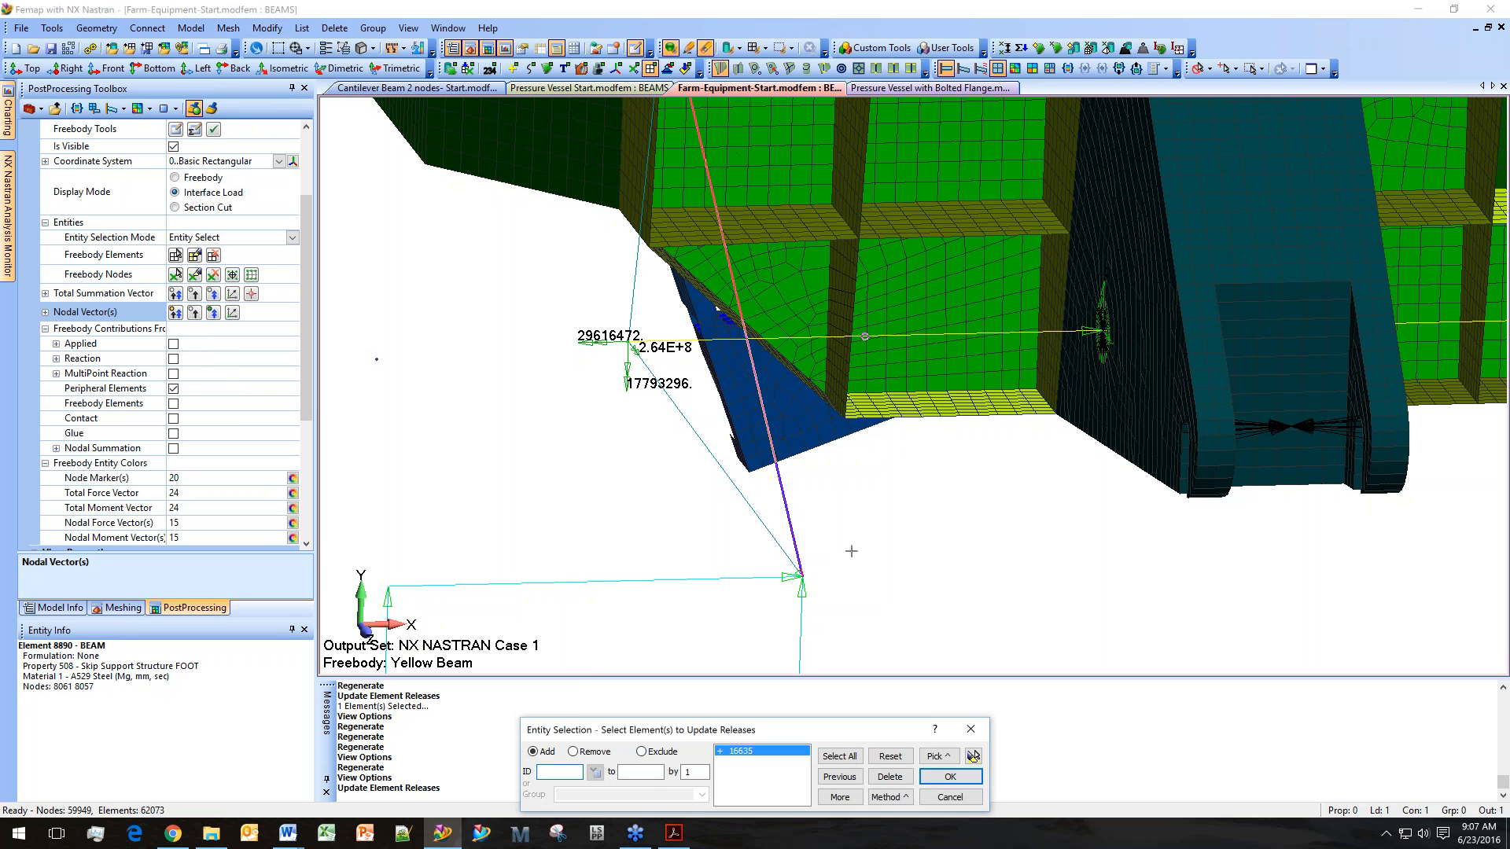
{"action": "left_click", "coordinate": [950, 776]}
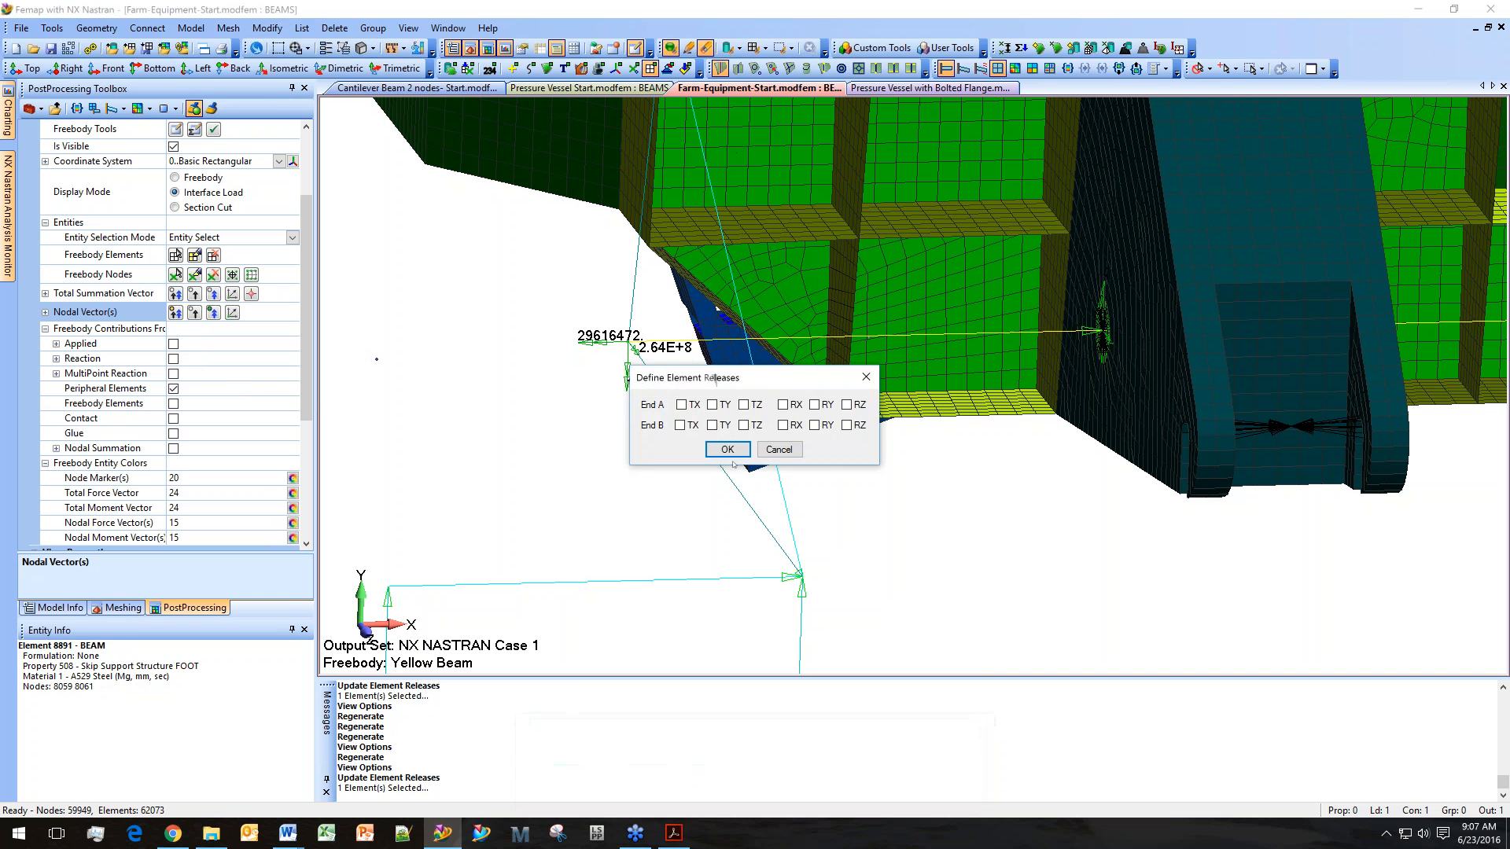
{"action": "left_click_drag", "start_coordinate": [710, 380], "coordinate": [724, 462]}
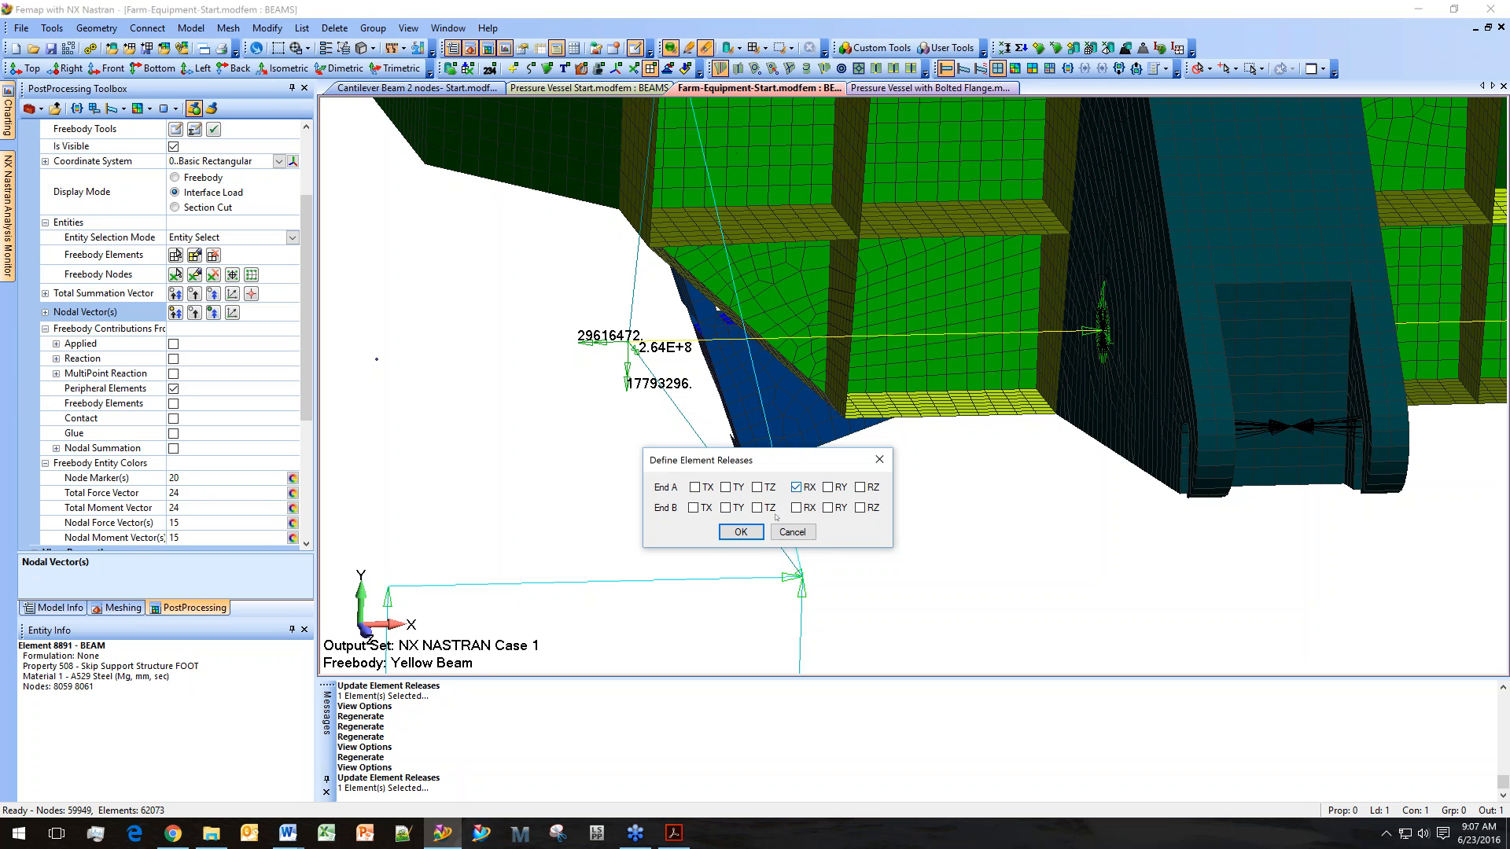
{"action": "left_click", "coordinate": [741, 532]}
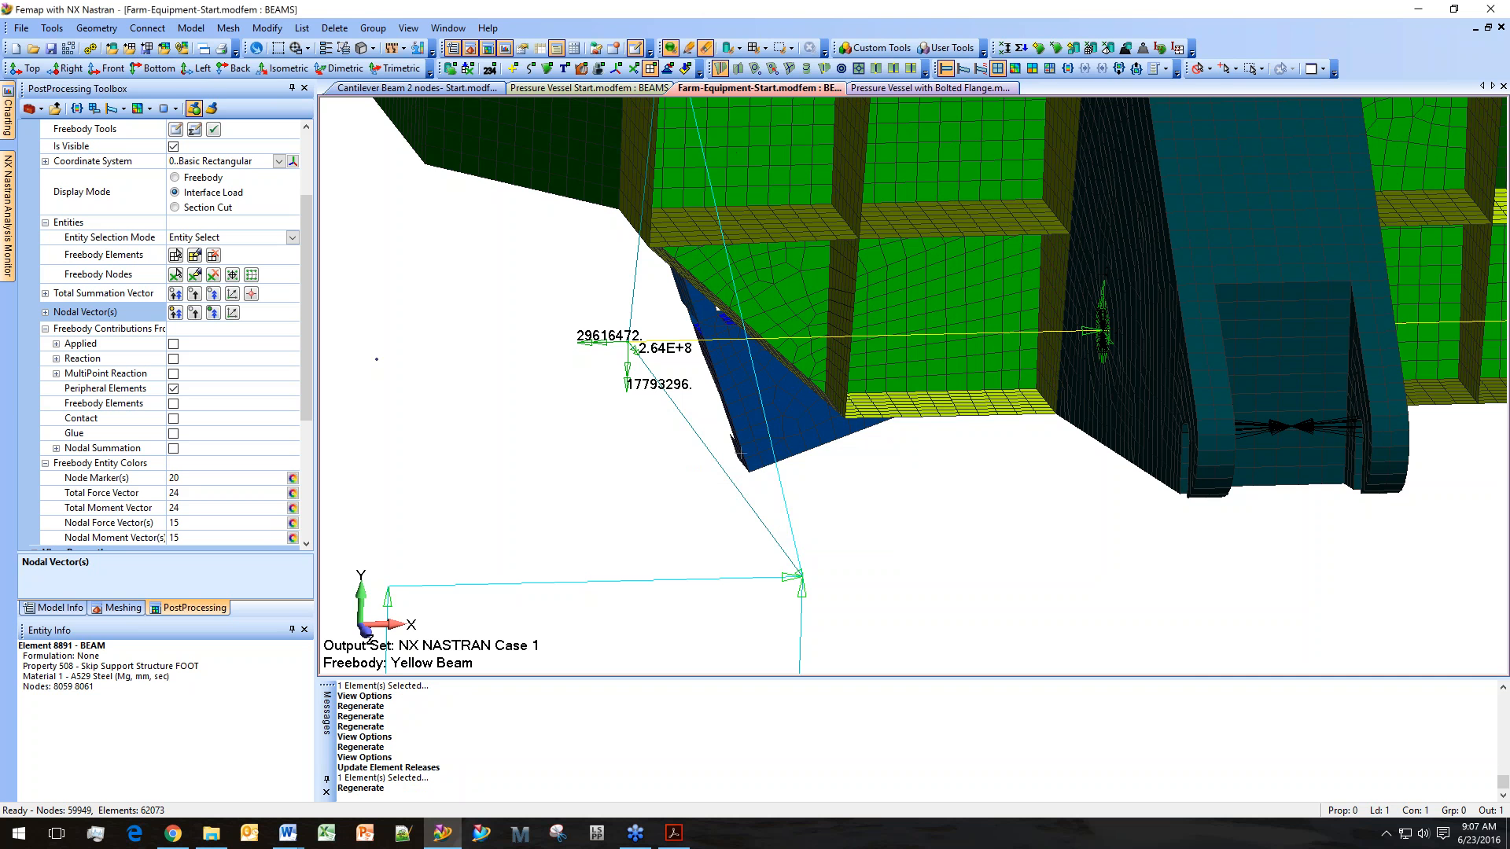
Release rotation RX at End B of the yellow beam element at its other end.
{"action": "middle_click_drag", "start_coordinate": [1442, 404], "coordinate": [1030, 519], "text": "ctrl"}
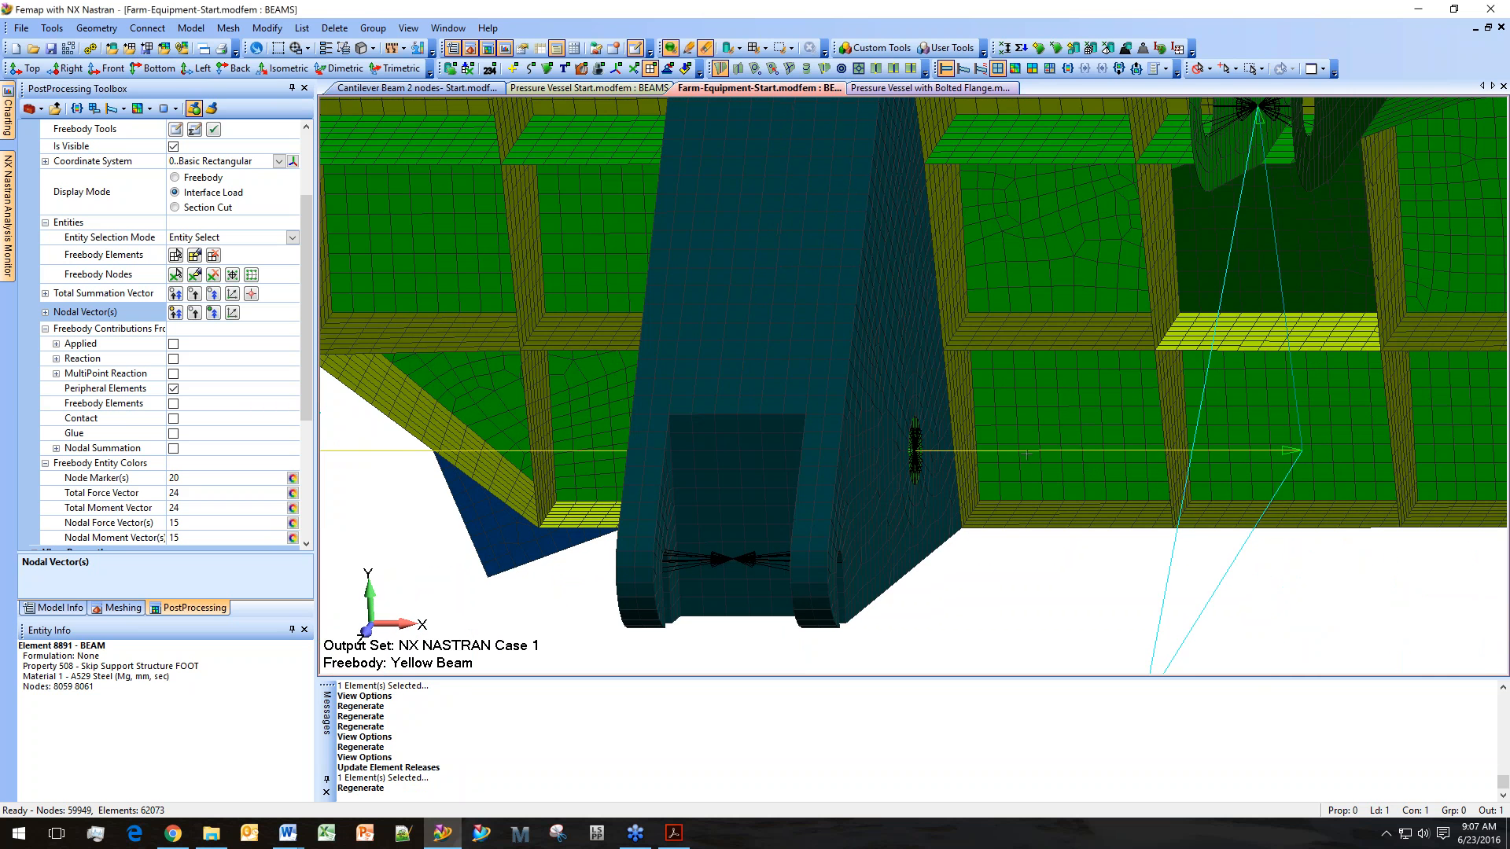
{"action": "middle_click_drag", "start_coordinate": [813, 484], "coordinate": [994, 498], "text": "ctrl"}
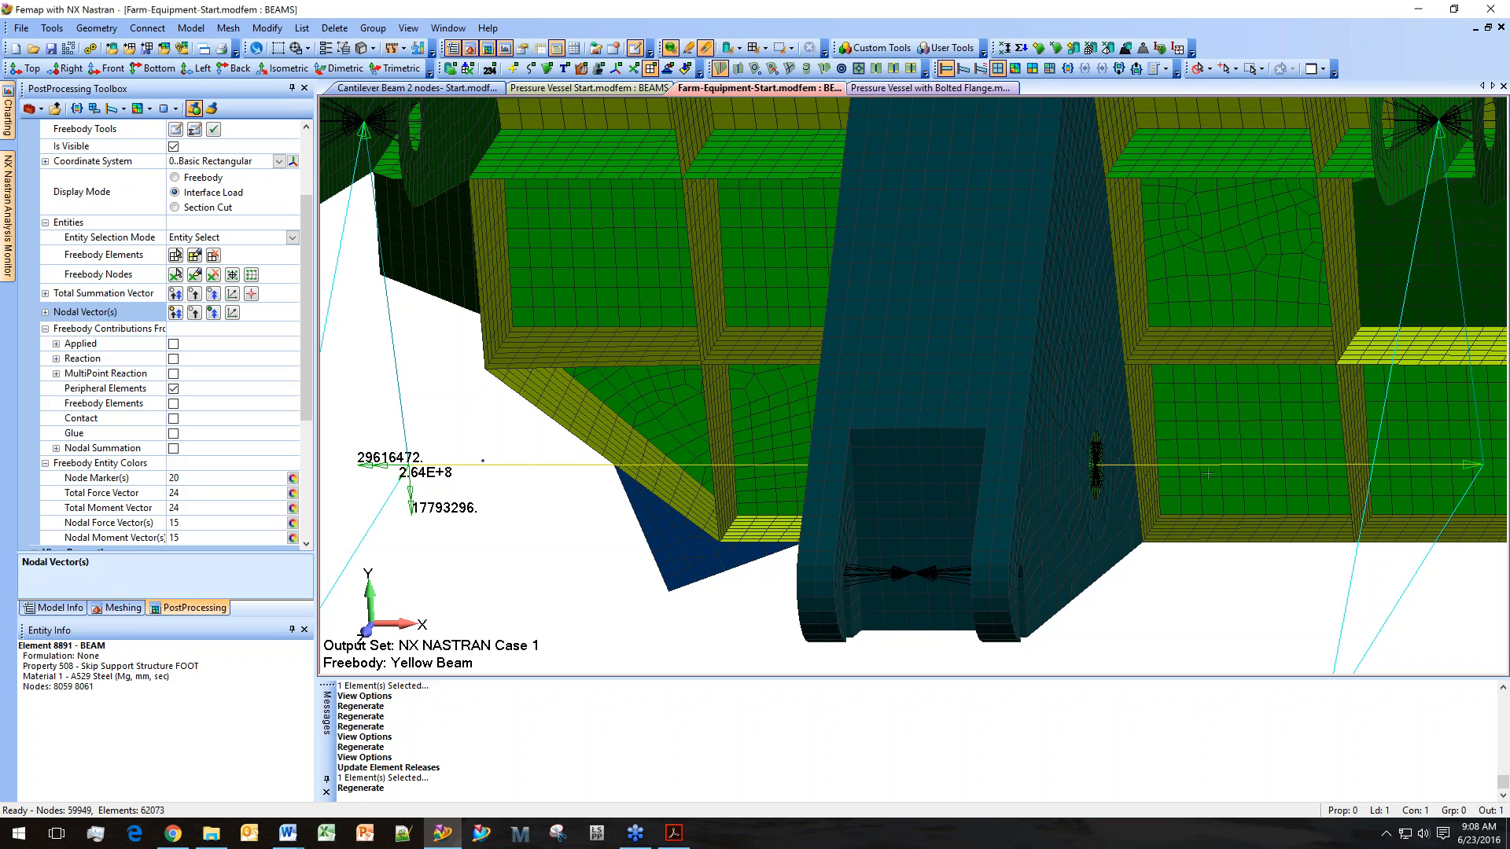
{"action": "middle_click_drag", "start_coordinate": [1208, 473], "coordinate": [1242, 477]}
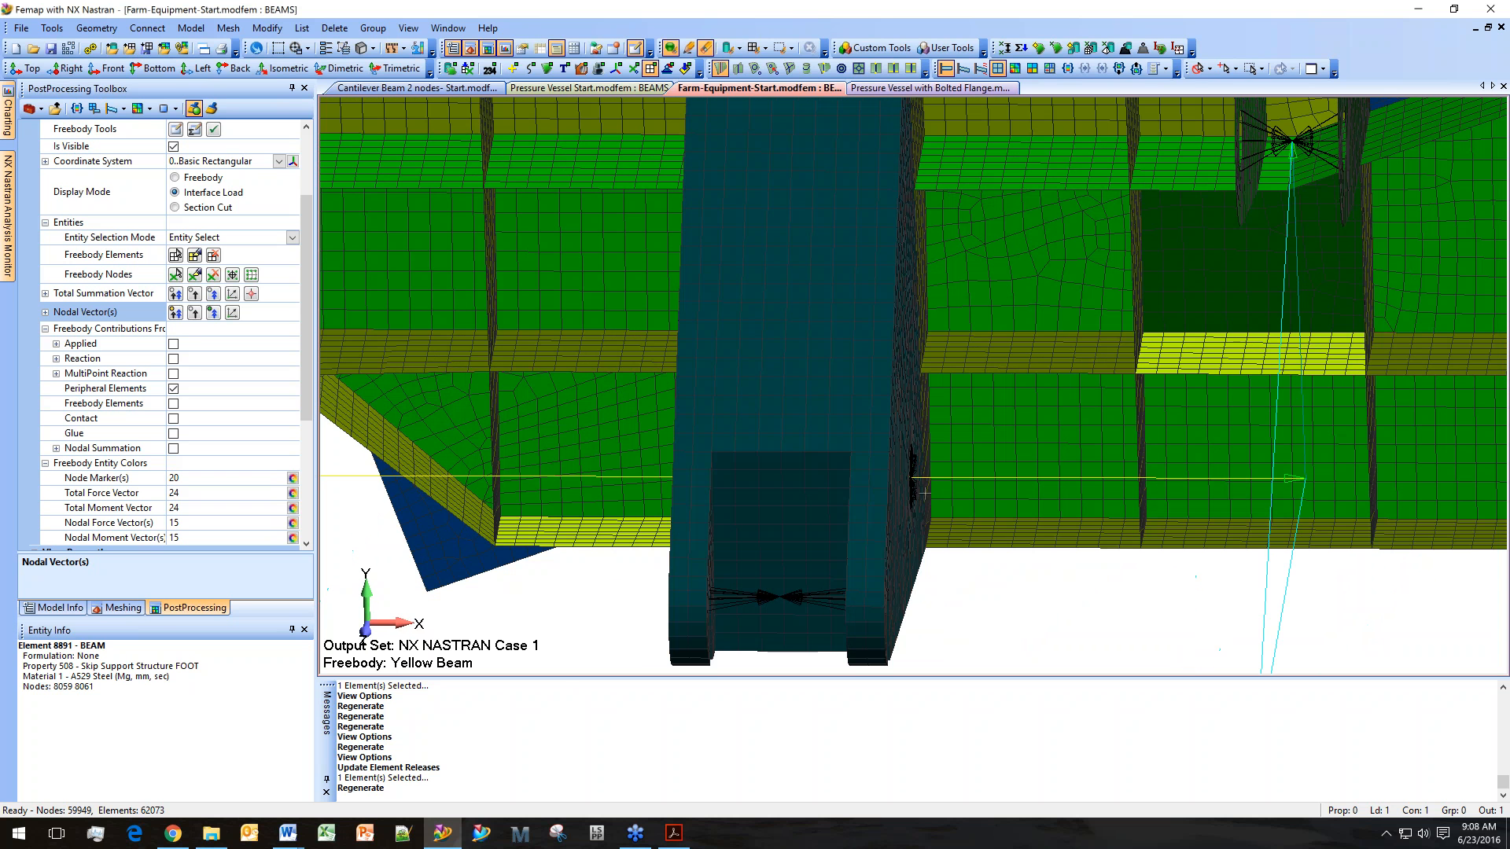
{"action": "left_click", "coordinate": [257, 30]}
{"action": "mouse_move", "coordinate": [334, 379]}
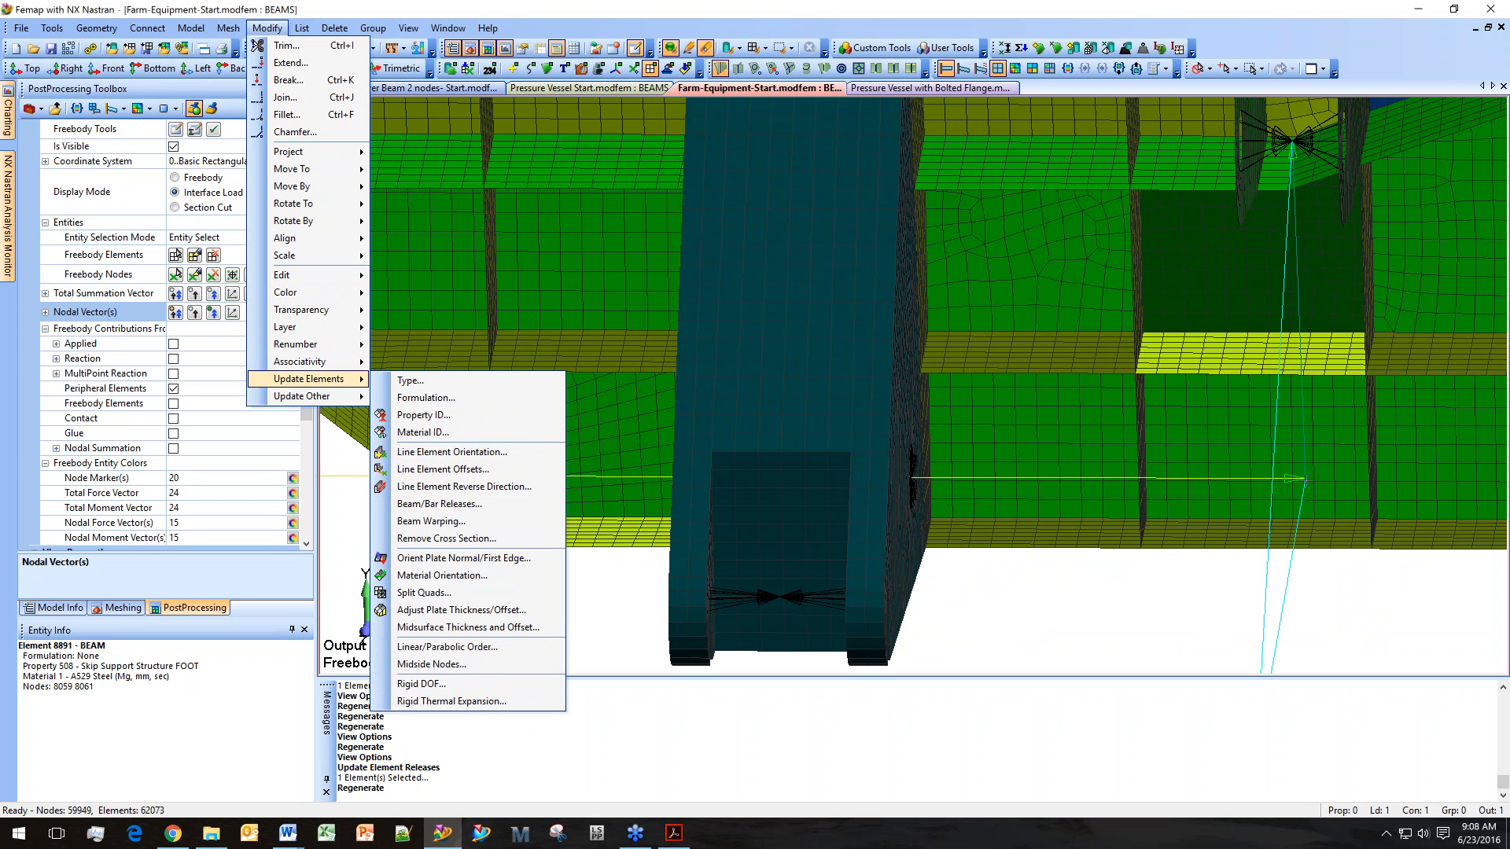
{"action": "left_click", "coordinate": [508, 504]}
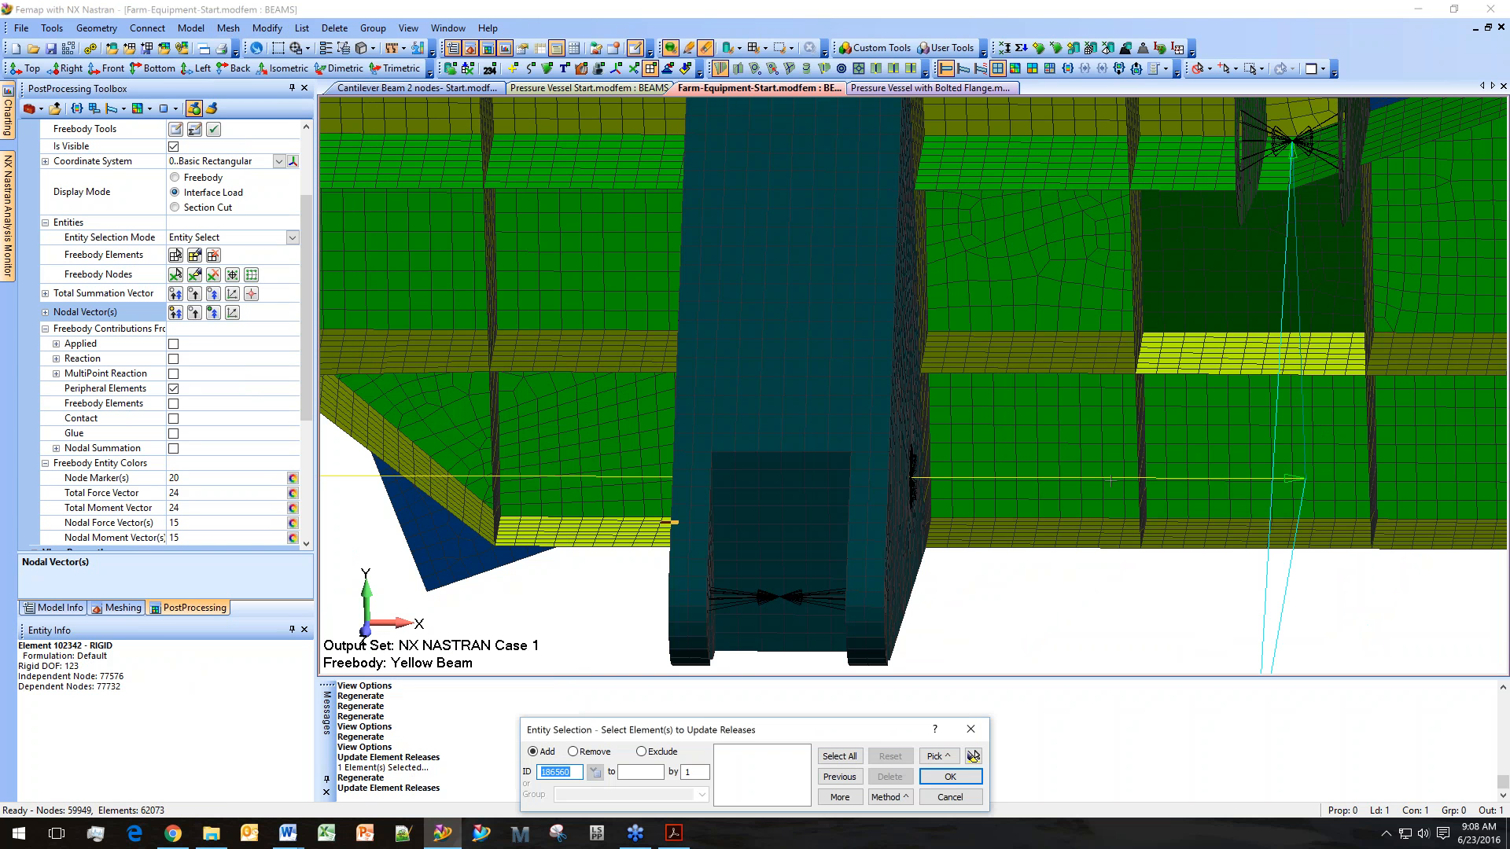
{"action": "left_click", "coordinate": [1156, 477]}
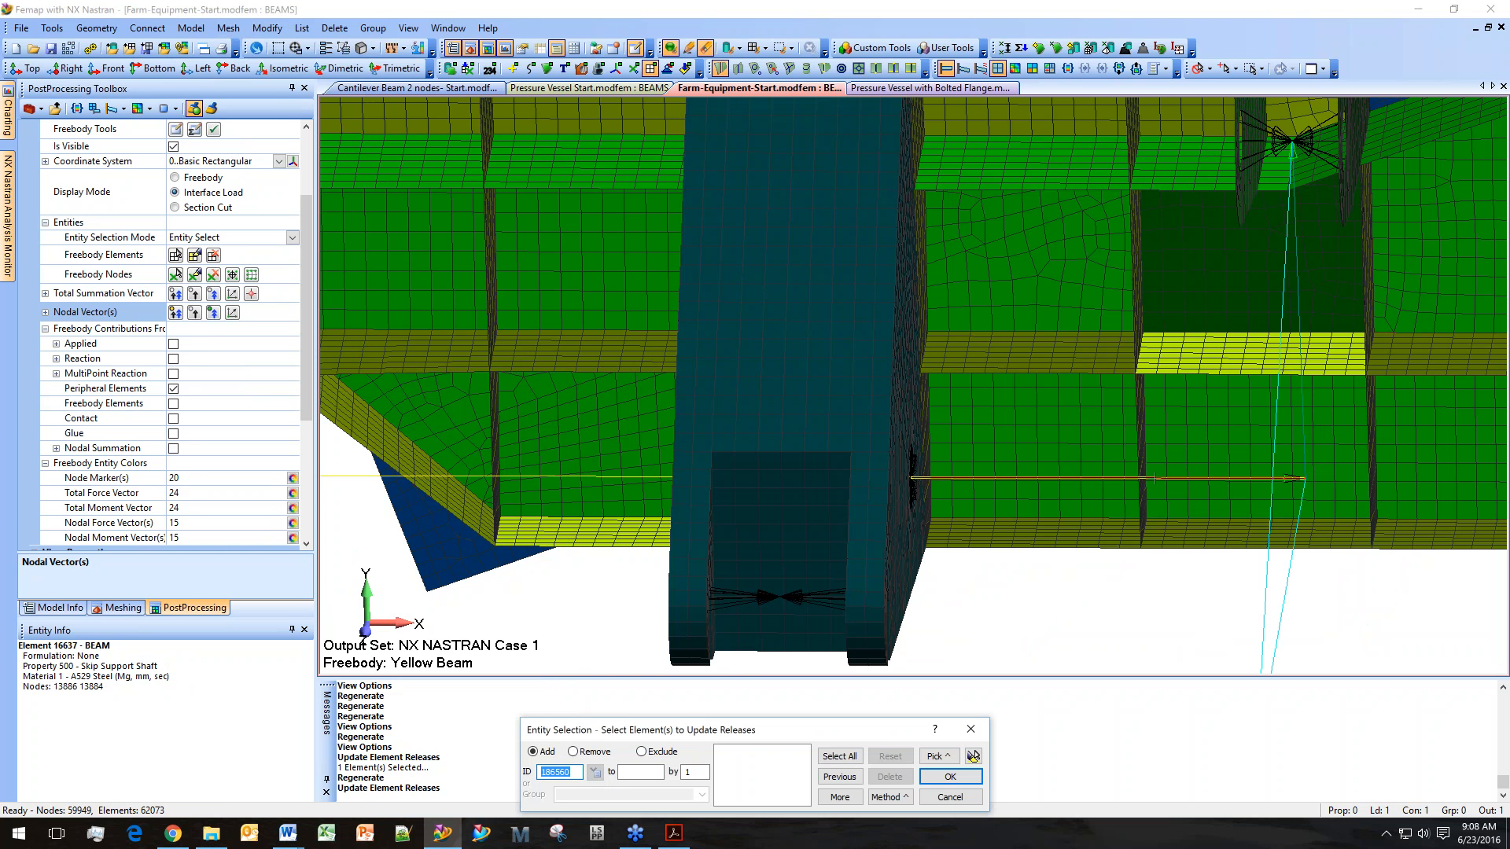
{"action": "left_click", "coordinate": [950, 776]}
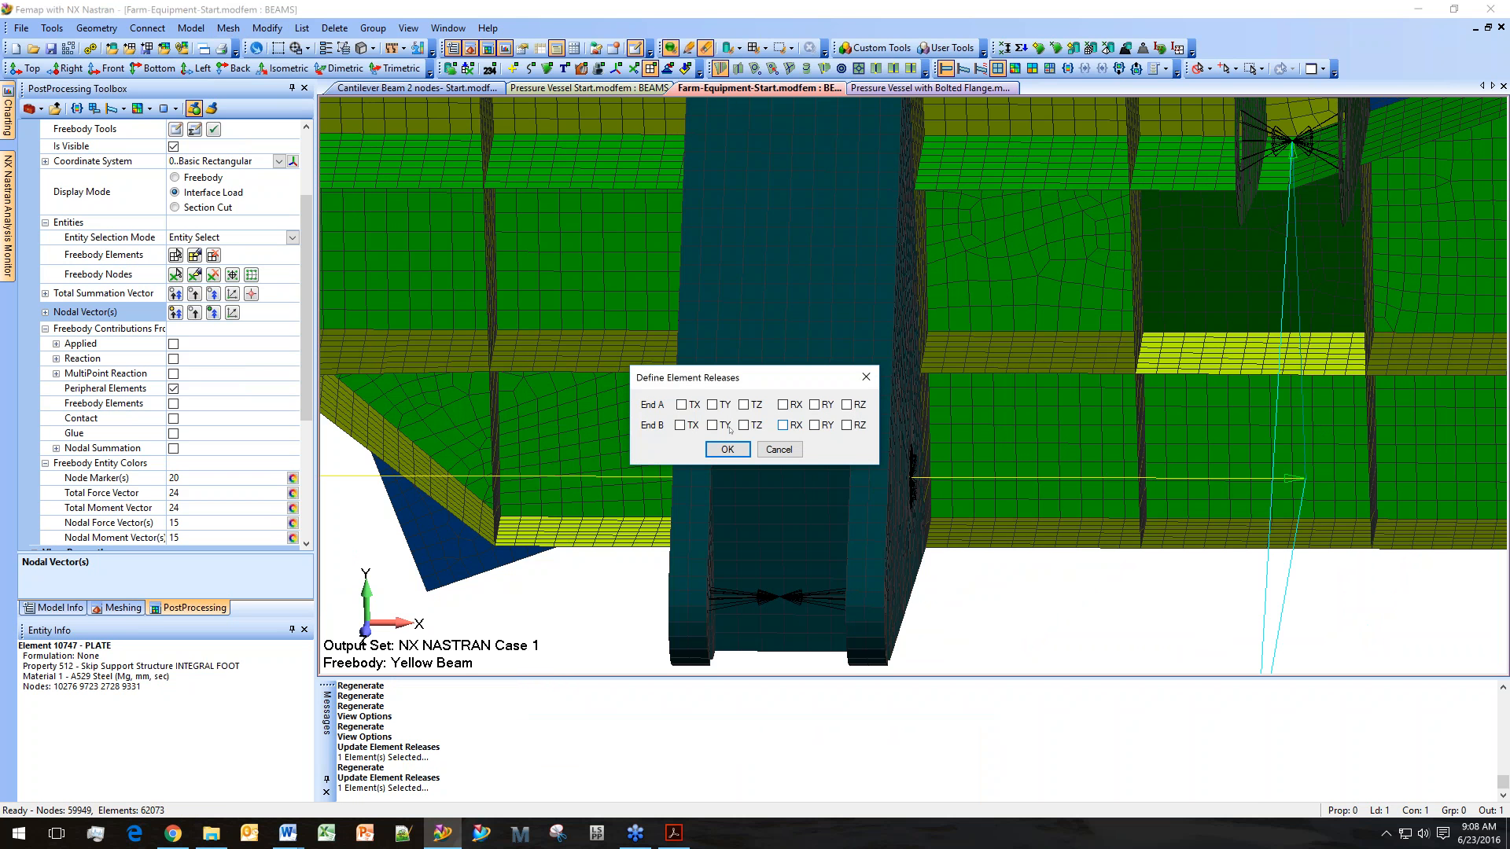
{"action": "left_click", "coordinate": [783, 425]}
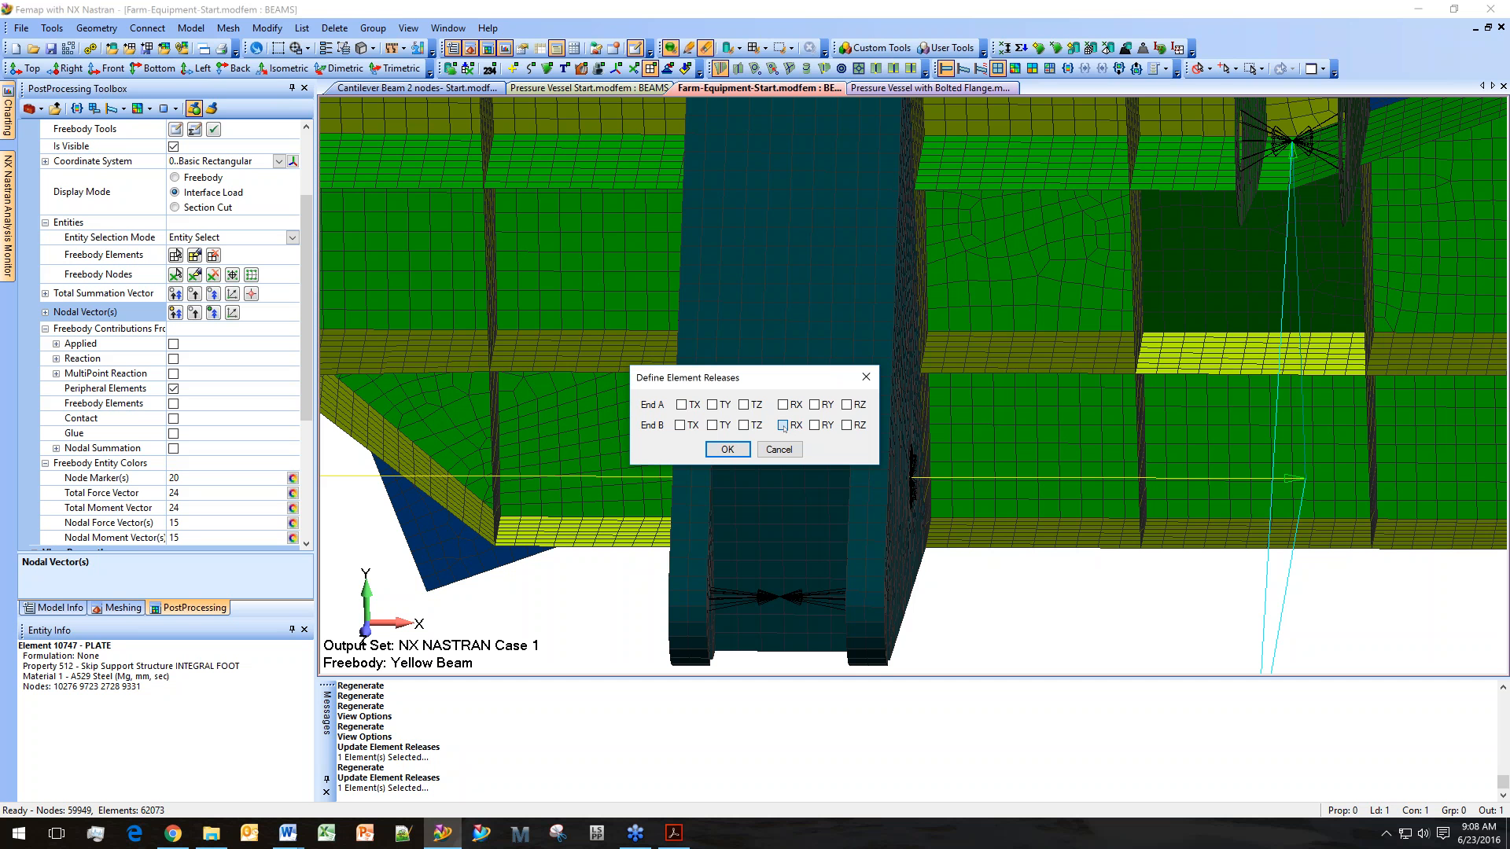
{"action": "left_click", "coordinate": [726, 450]}
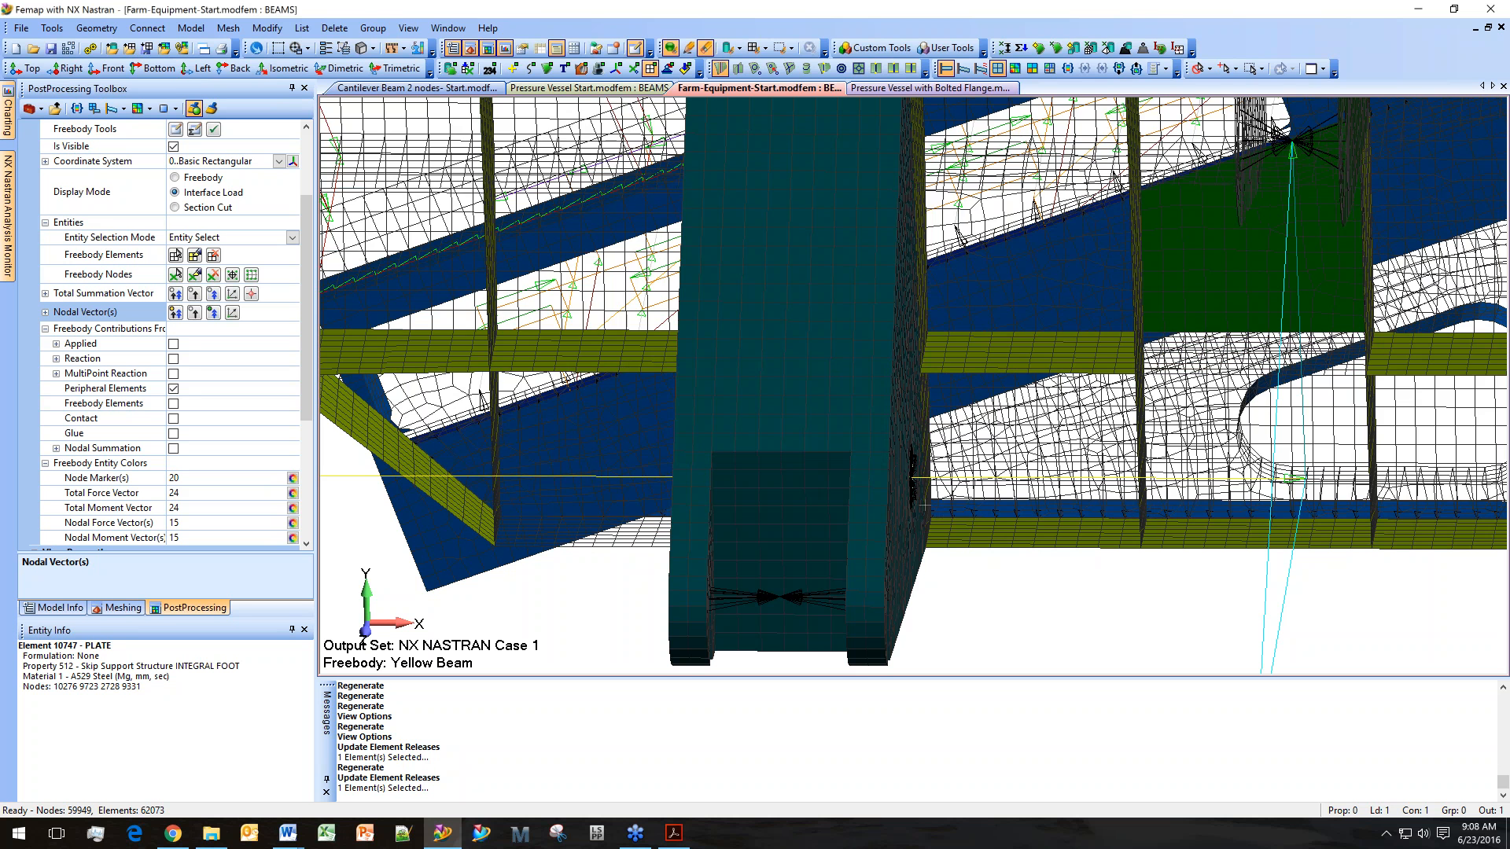
Rerun the NX Nastran Static Analysis Set with the updated beam releases.
{"action": "middle_click_drag", "start_coordinate": [1077, 391], "coordinate": [1266, 285], "text": "ctrl"}
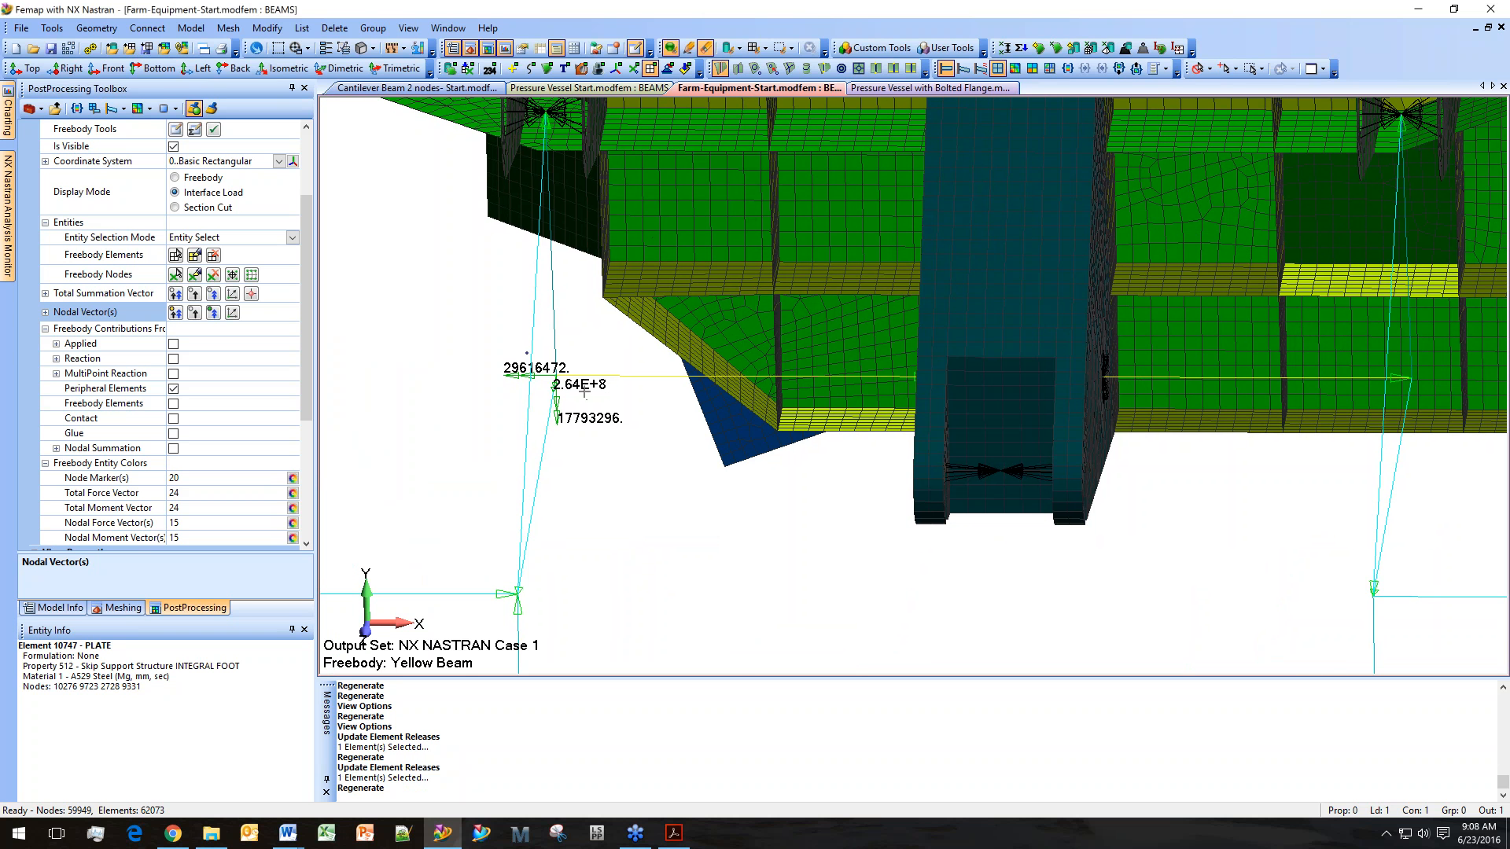
{"action": "scroll", "coordinate": [1165, 435], "scroll_direction": "down", "scroll_amount": 1}
{"action": "scroll", "coordinate": [1162, 431], "scroll_direction": "down", "scroll_amount": 3}
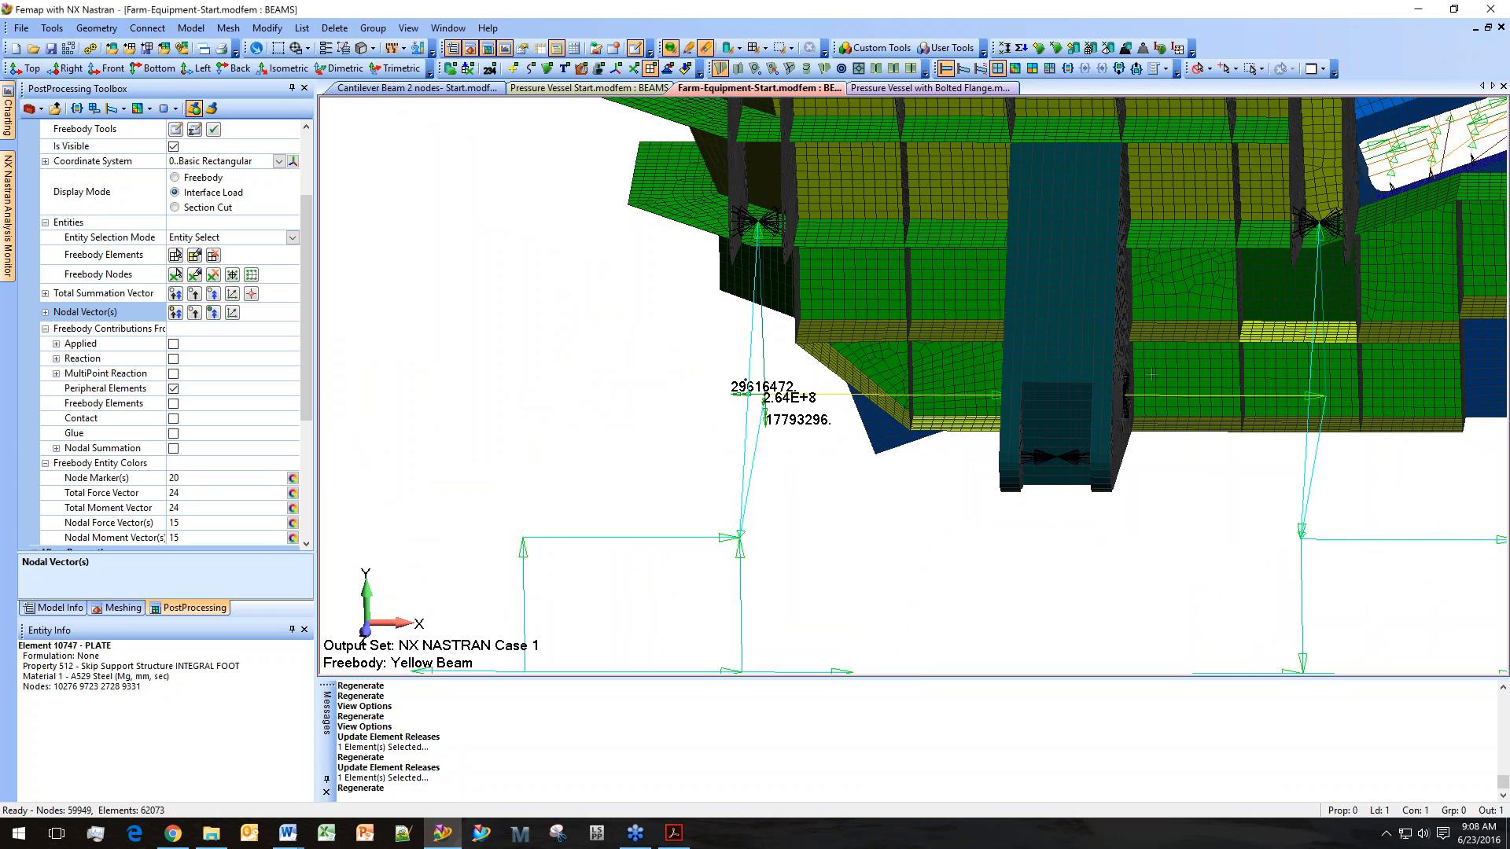
{"action": "middle_click_drag", "start_coordinate": [1151, 375], "coordinate": [1138, 377], "text": "ctrl"}
{"action": "left_click", "coordinate": [47, 607]}
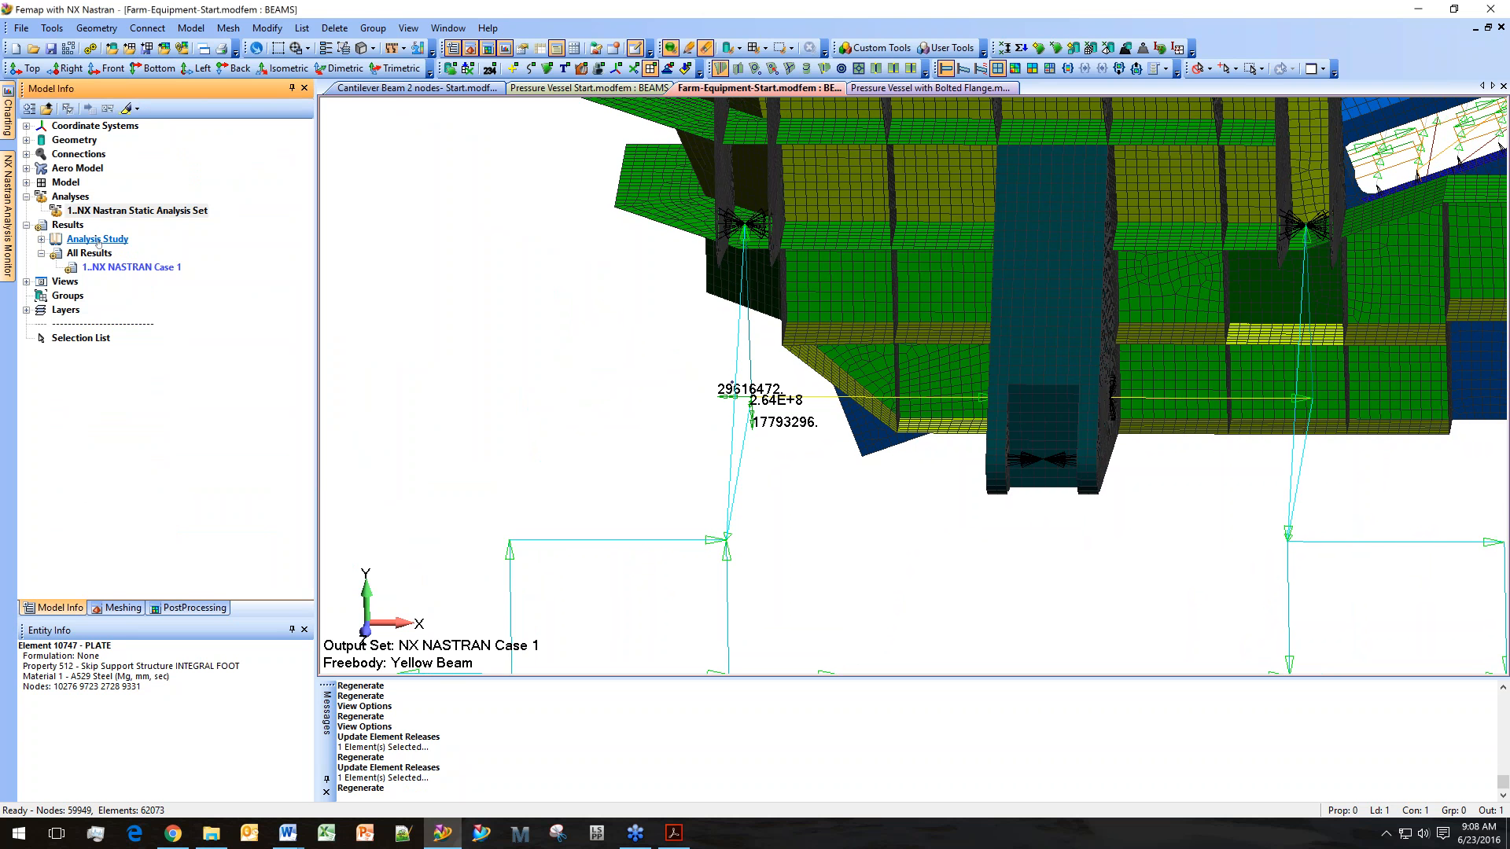
{"action": "double_click", "coordinate": [114, 211]}
{"action": "left_click", "coordinate": [90, 48]}
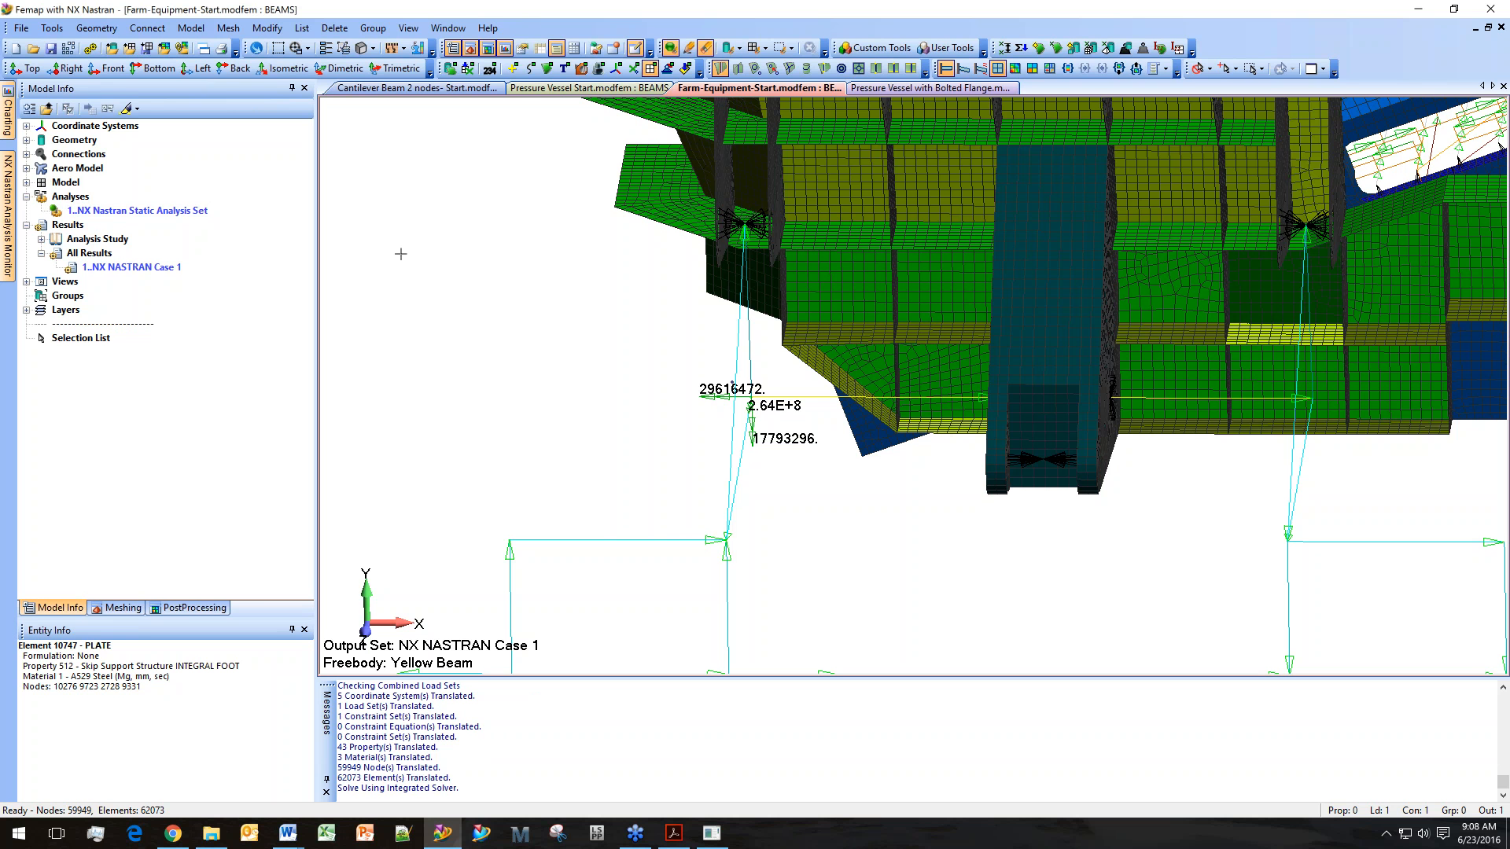
Set Element - Offsets/Releases view options to show release labels as Degree of Freedom.
{"action": "left_click", "coordinate": [408, 28]}
{"action": "left_click", "coordinate": [440, 135]}
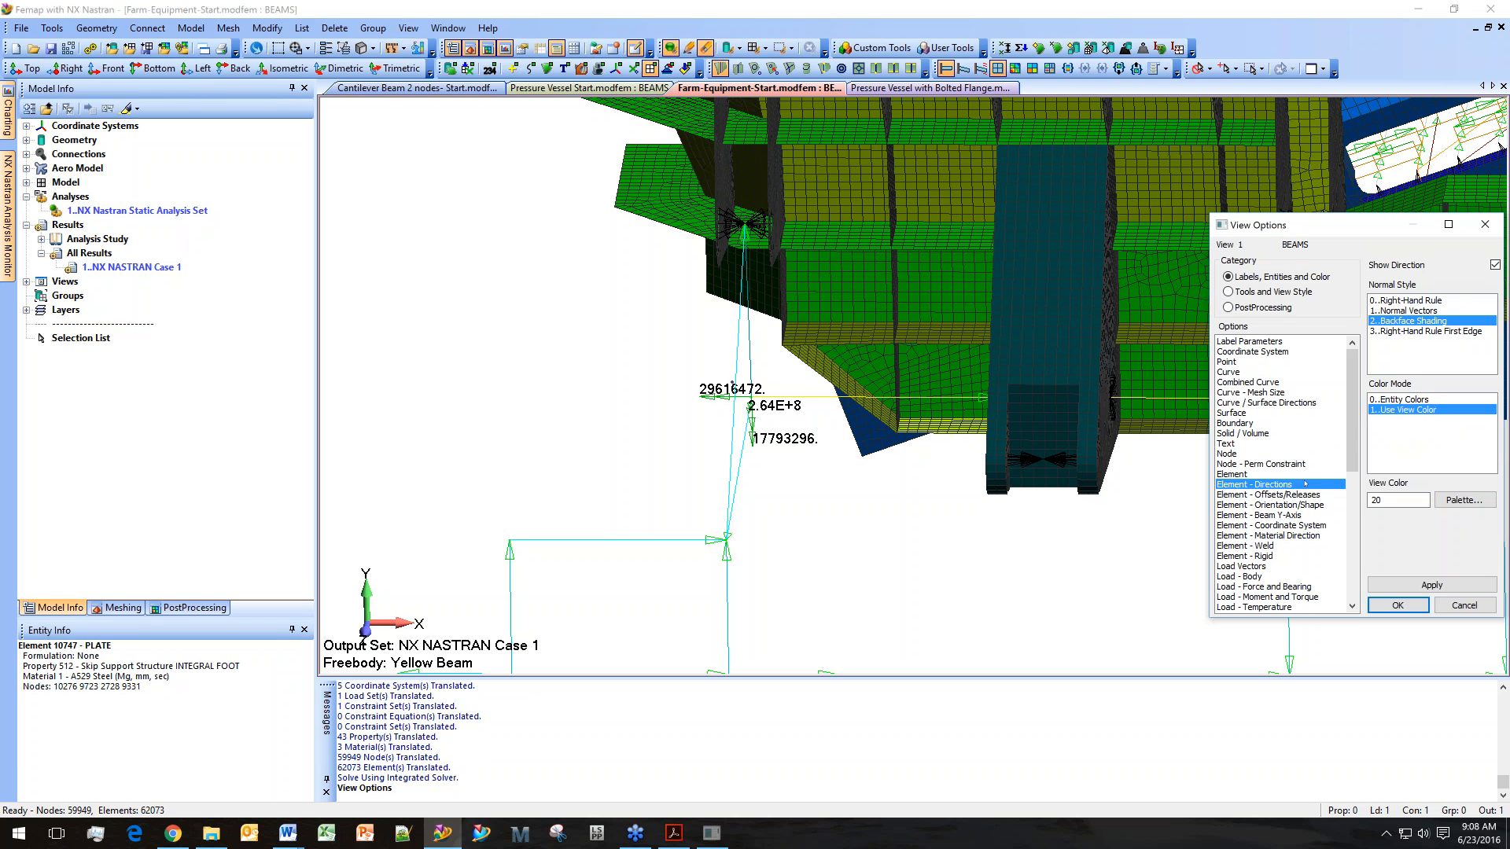
{"action": "left_click_drag", "start_coordinate": [1352, 462], "coordinate": [1352, 509]}
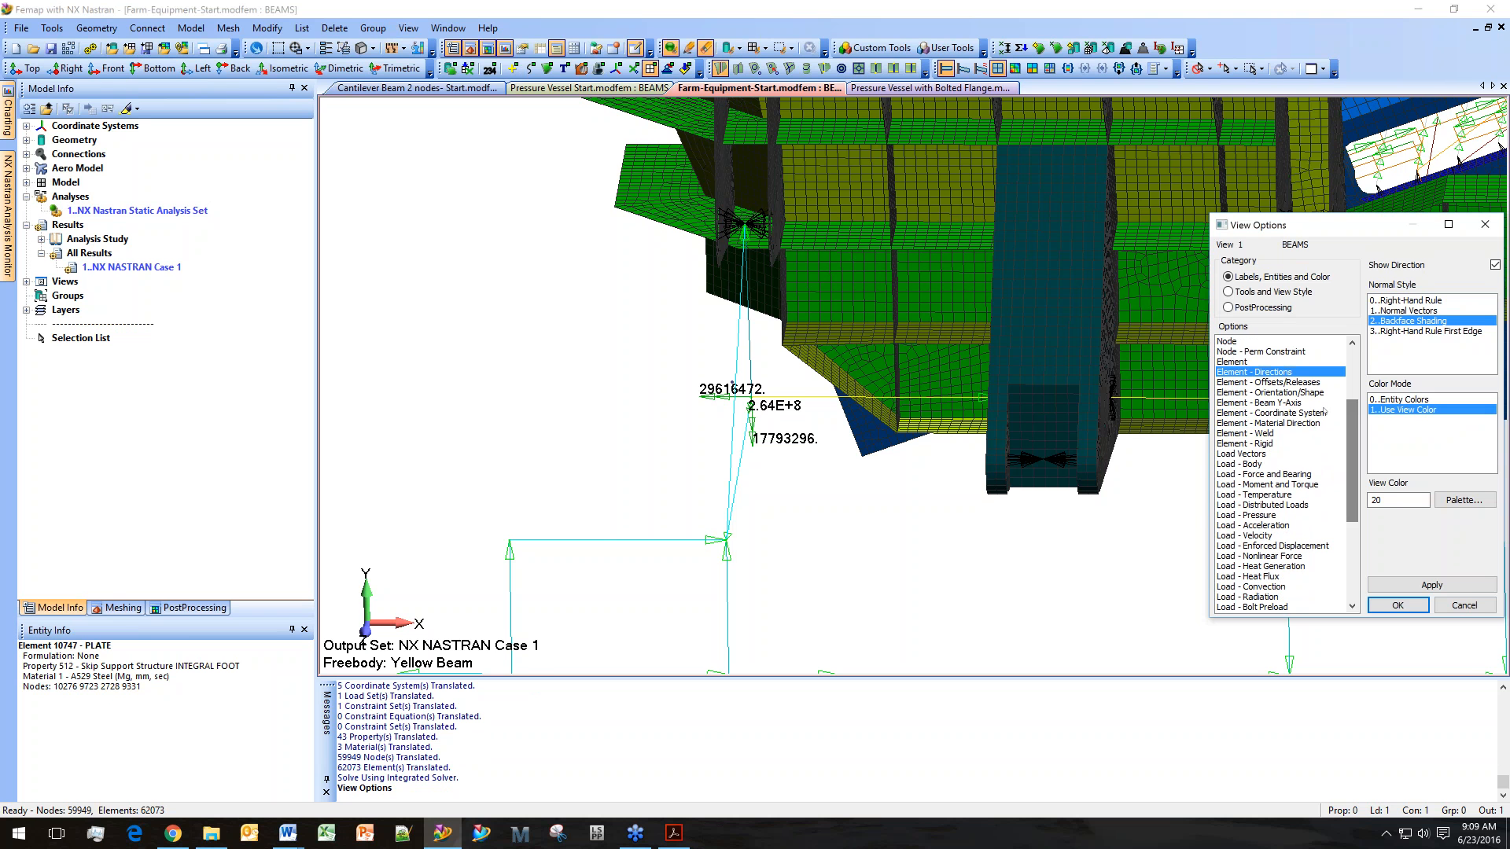
{"action": "left_click", "coordinate": [1275, 382]}
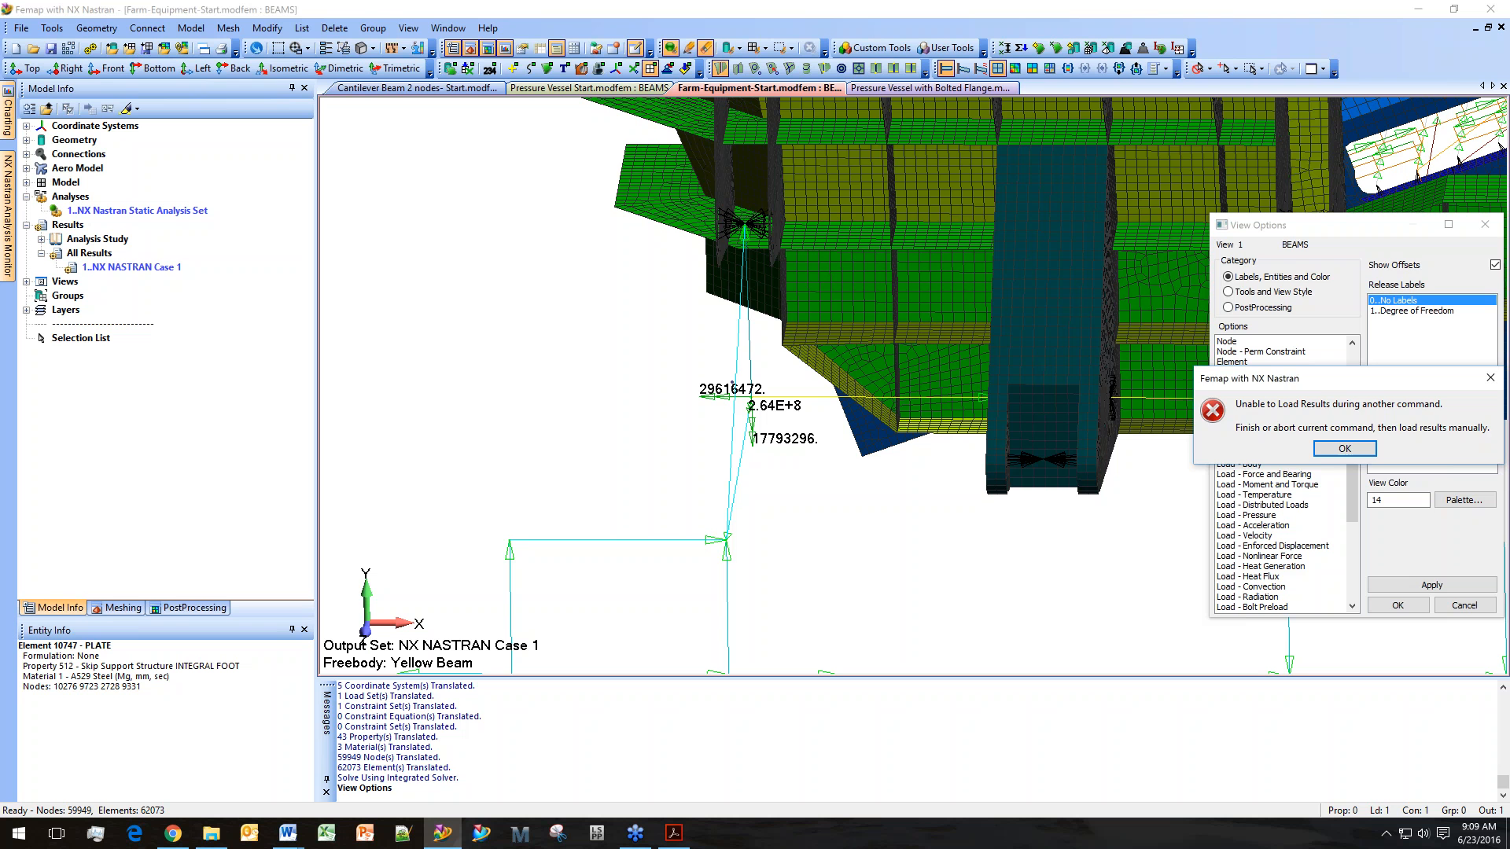
{"action": "left_click", "coordinate": [1349, 445]}
{"action": "left_click", "coordinate": [1407, 311]}
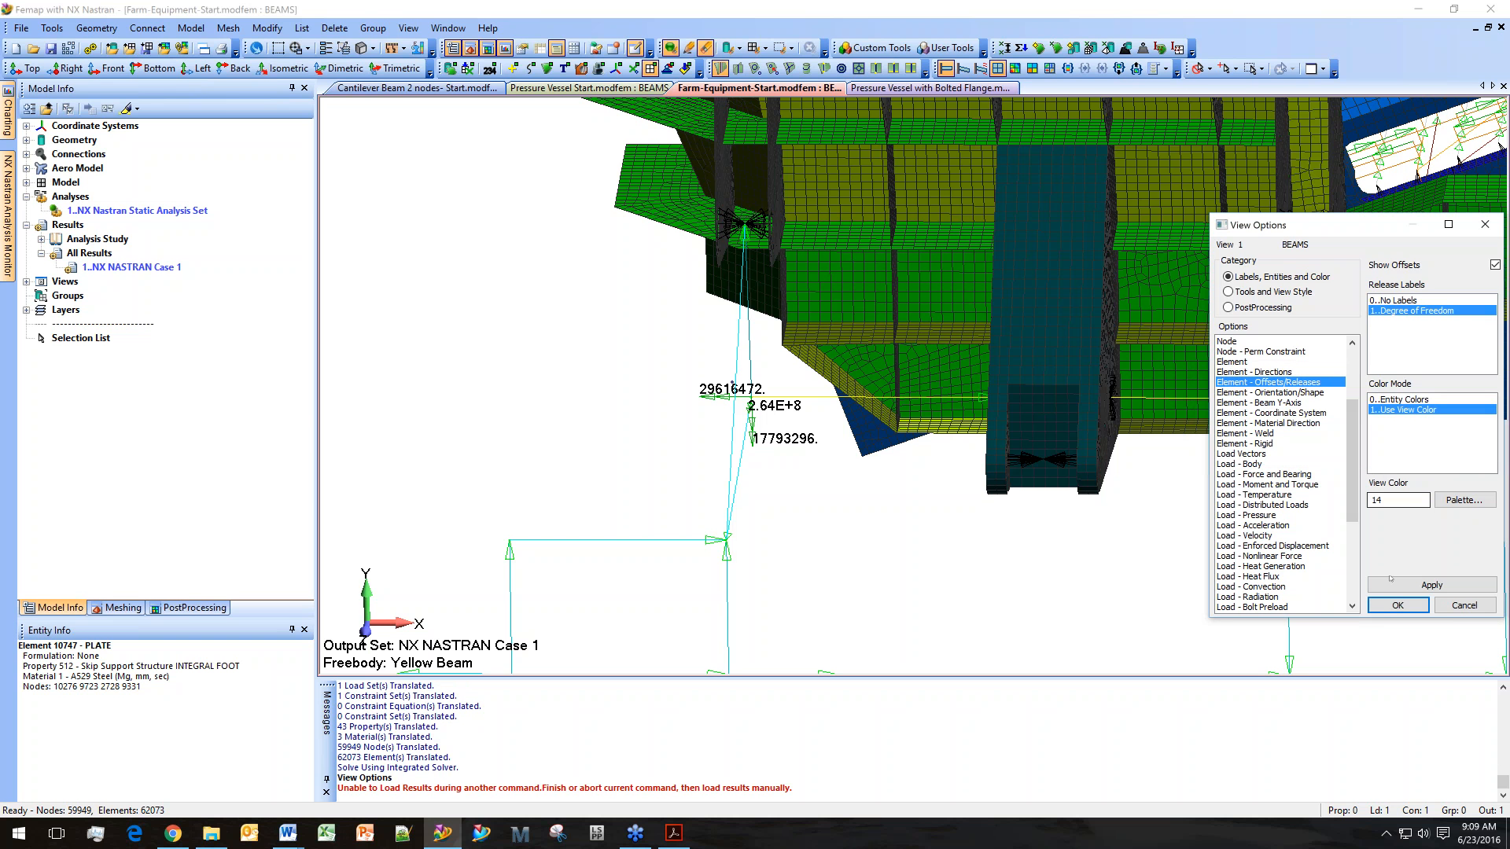
{"action": "left_click", "coordinate": [1431, 585]}
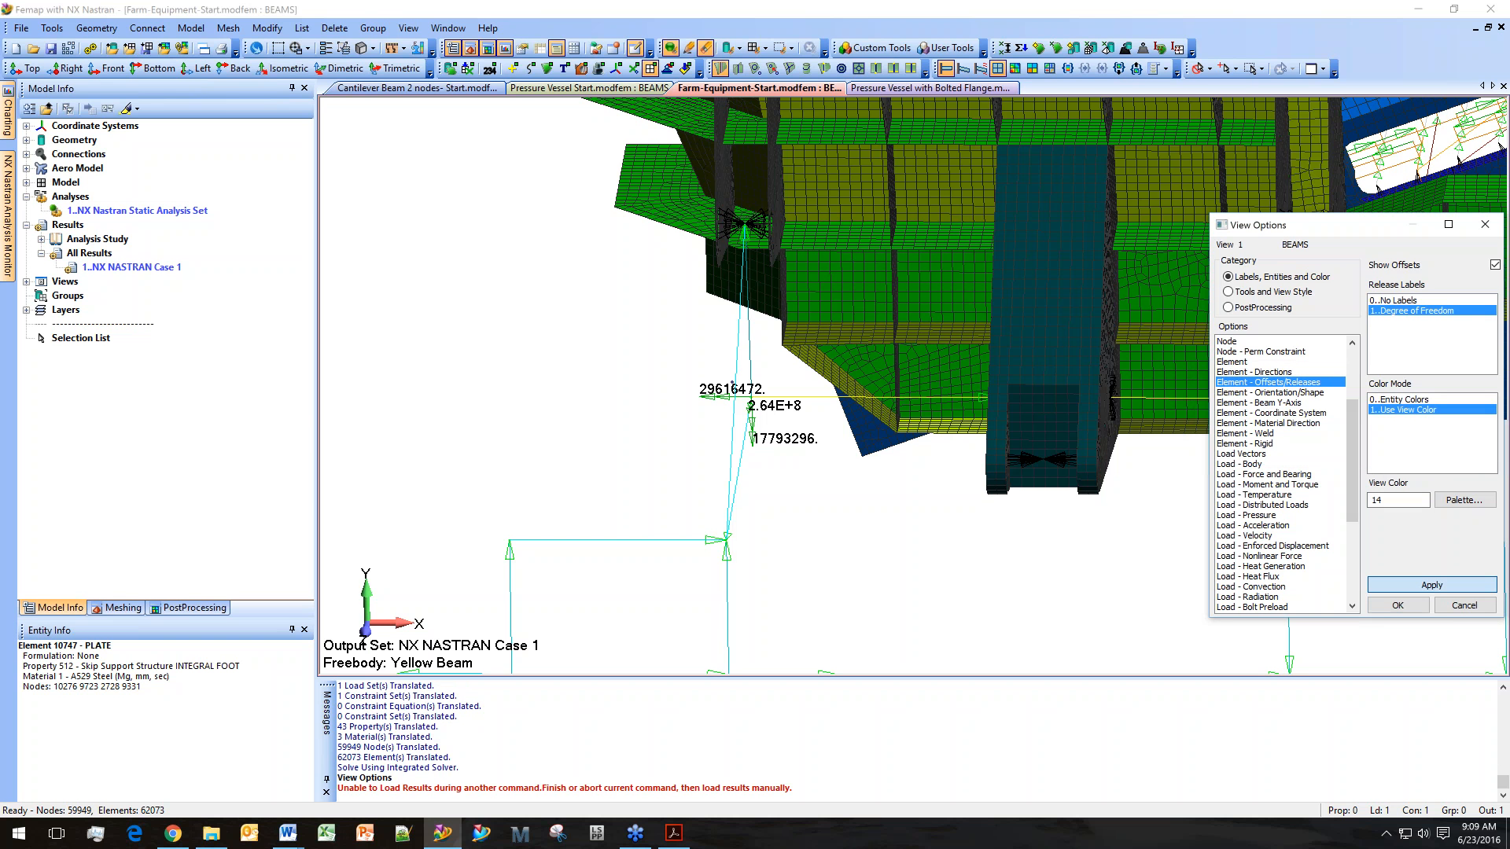
{"action": "left_click", "coordinate": [1397, 605]}
Load the new analysis results from the NX Nastran Analysis Monitor.
{"action": "middle_click_drag", "start_coordinate": [1283, 431], "coordinate": [1252, 527]}
{"action": "scroll", "coordinate": [1203, 452], "scroll_direction": "up", "scroll_amount": 5}
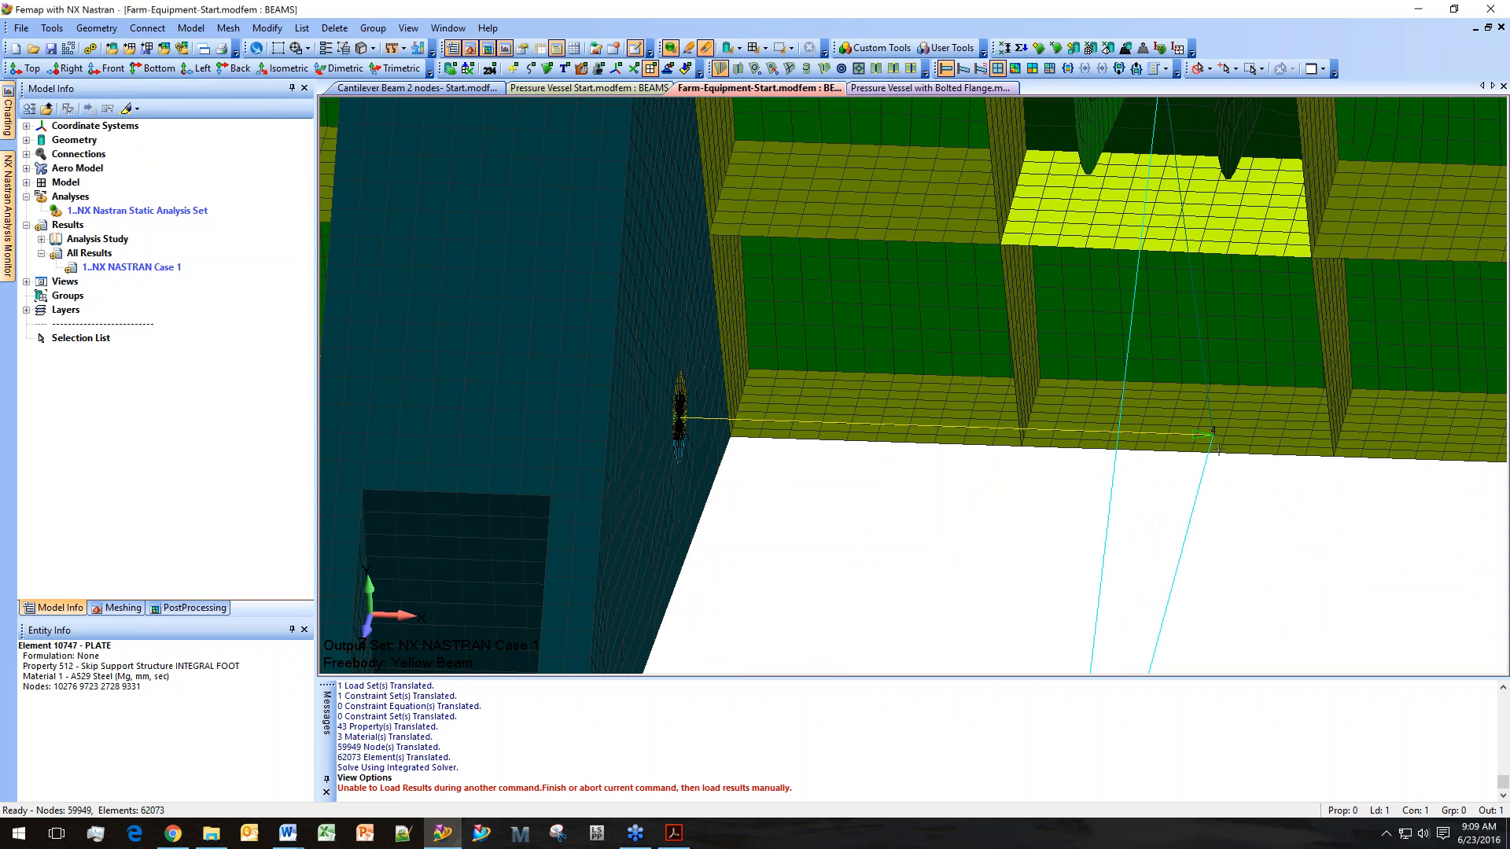
{"action": "middle_click_drag", "start_coordinate": [1071, 492], "coordinate": [623, 446]}
{"action": "scroll", "coordinate": [626, 456], "scroll_direction": "up", "scroll_amount": 2}
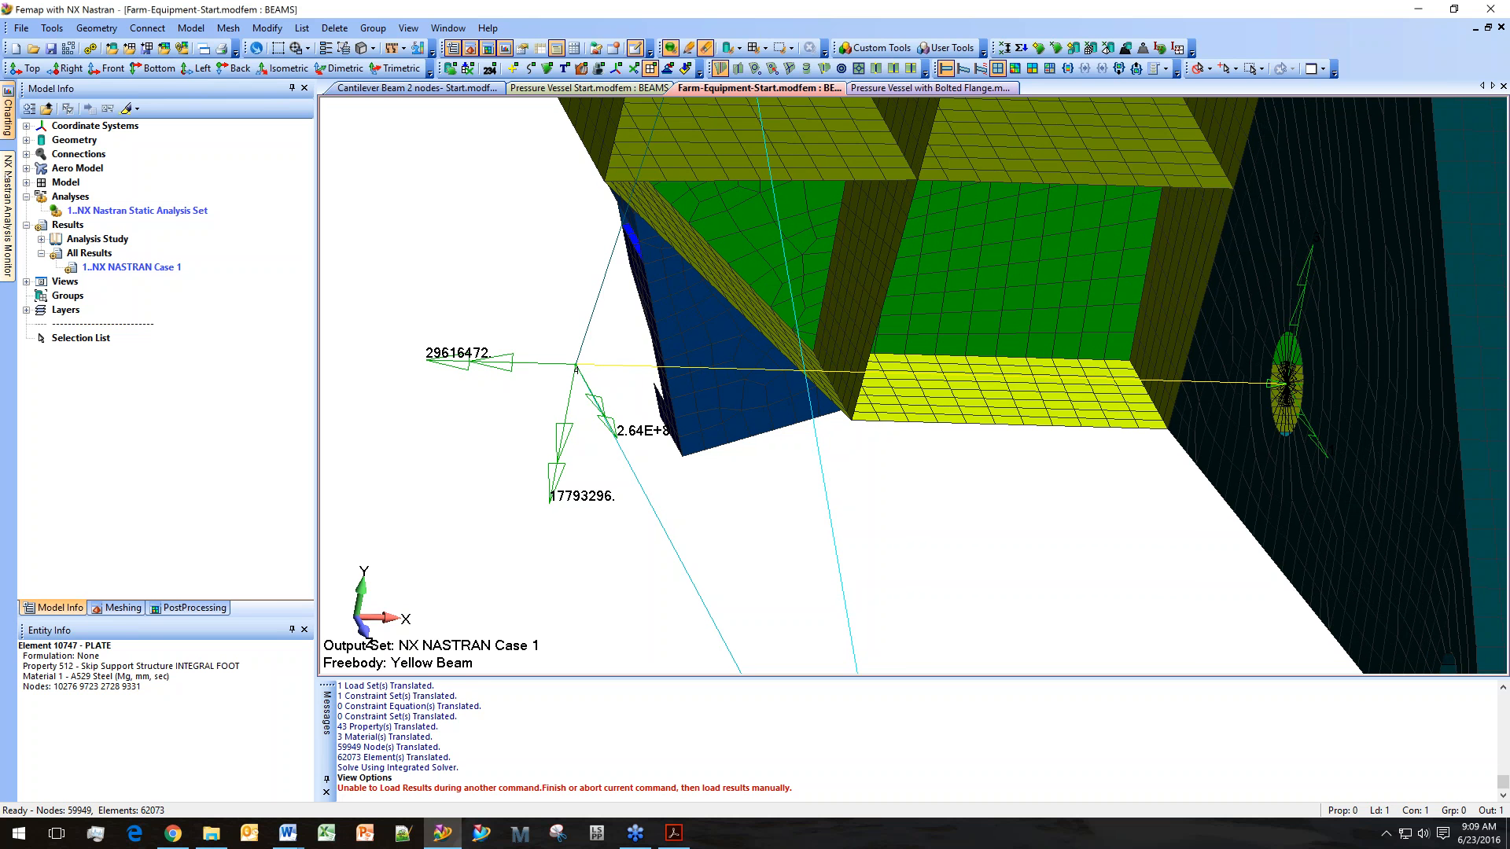
{"action": "mouse_move", "coordinate": [6, 176]}
{"action": "left_click", "coordinate": [261, 777]}
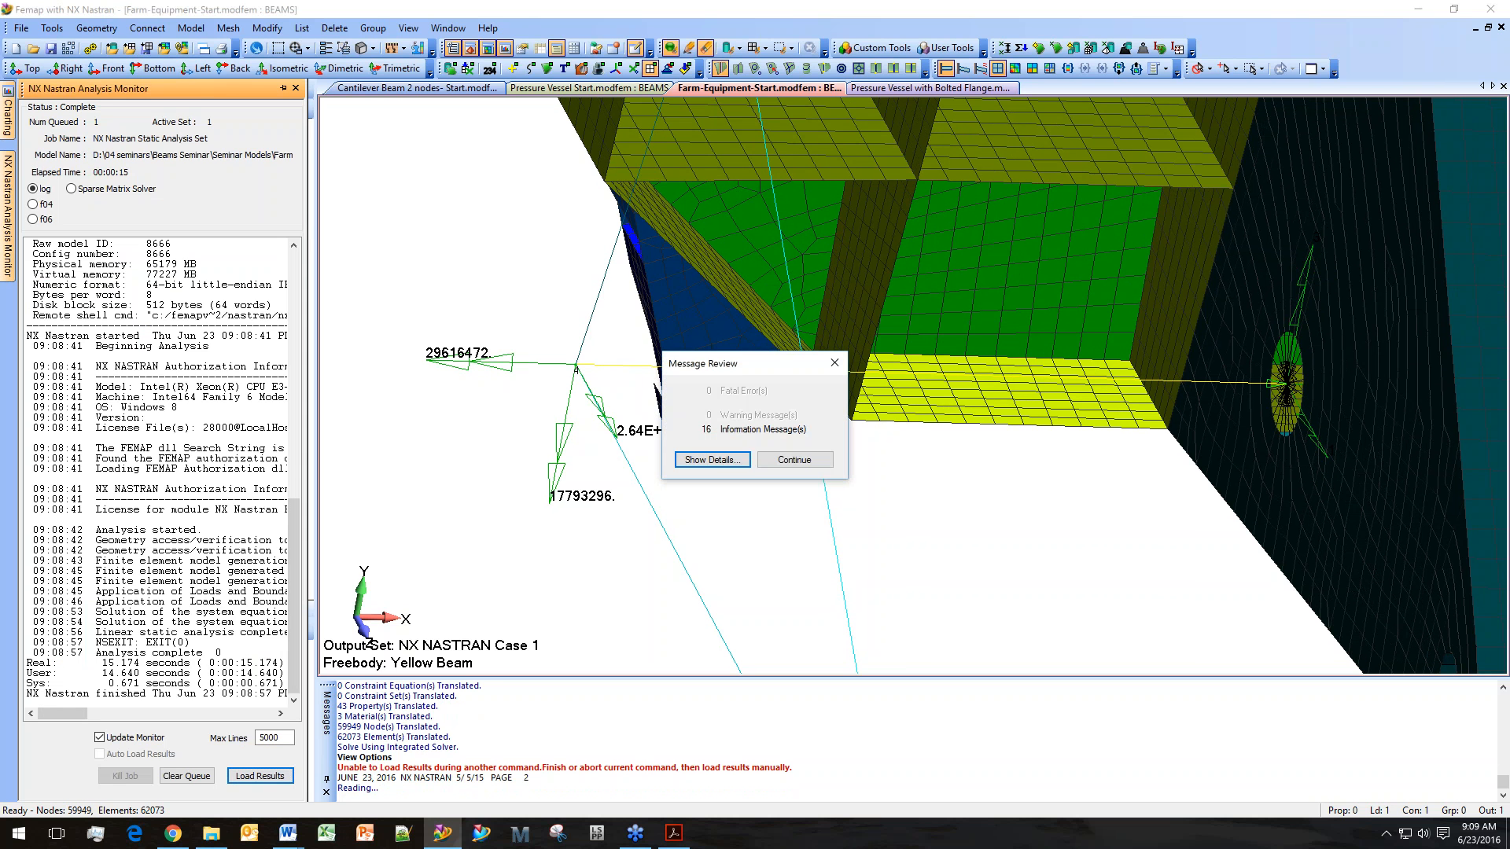
{"action": "left_click", "coordinate": [792, 460]}
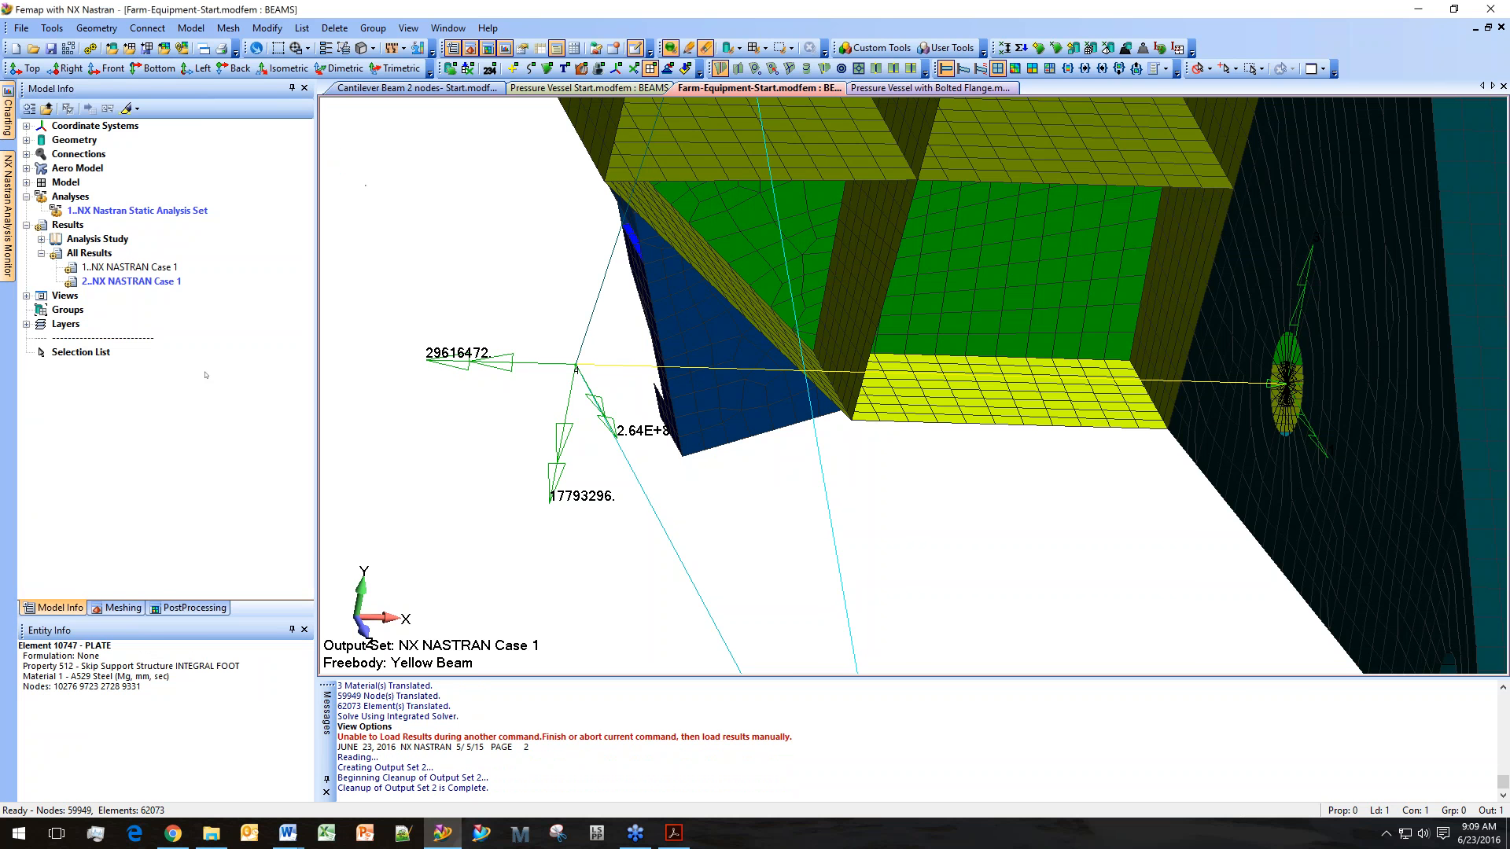
Switch the freebody output set to 2..NX NASTRAN Case 1 and turn off Show Visible Freebodies.
{"action": "left_click", "coordinate": [194, 607]}
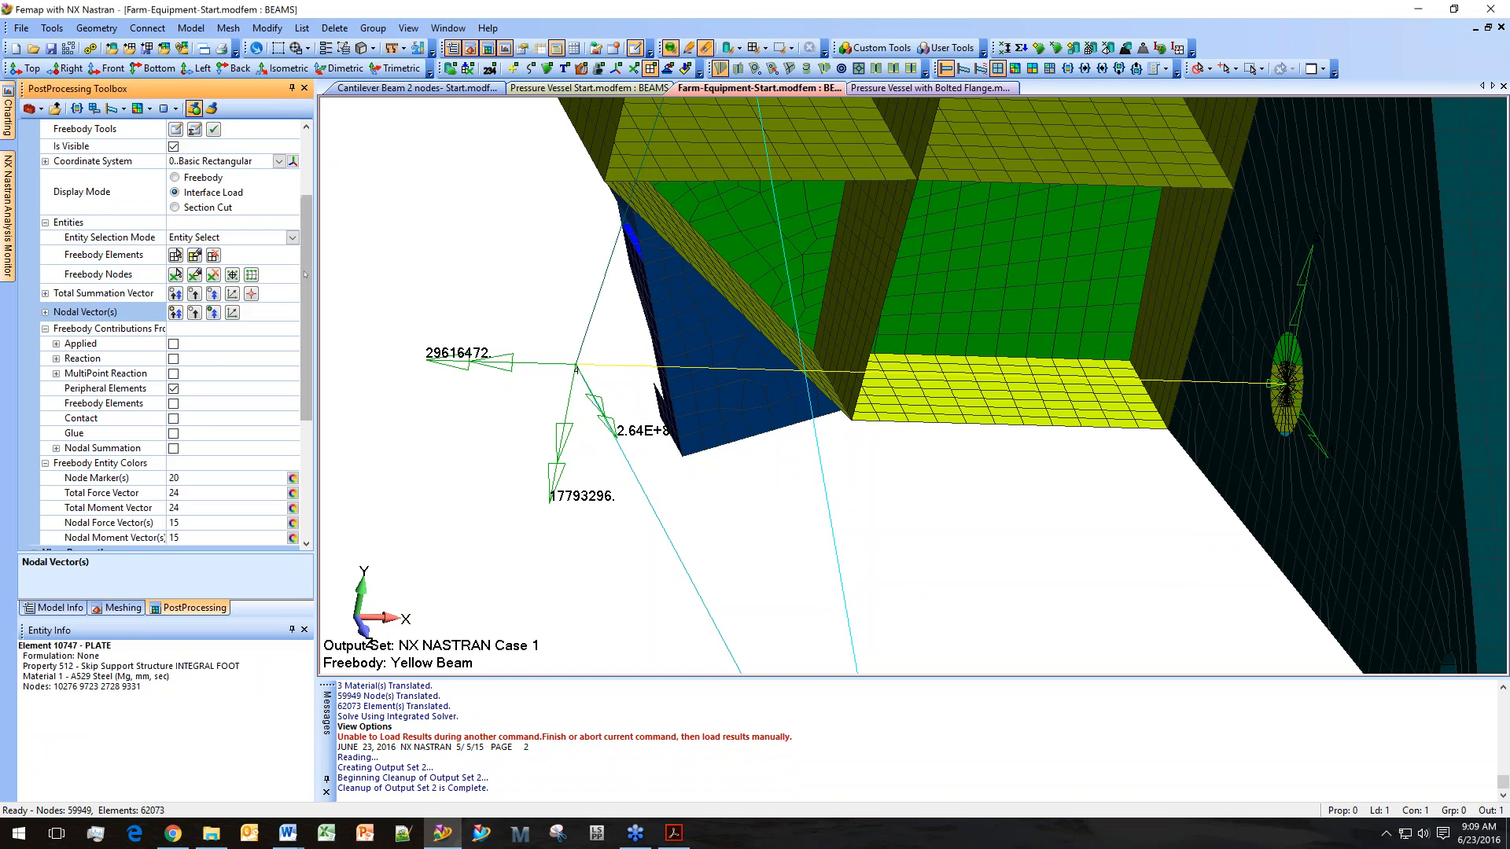
{"action": "left_click_drag", "start_coordinate": [305, 275], "coordinate": [307, 197]}
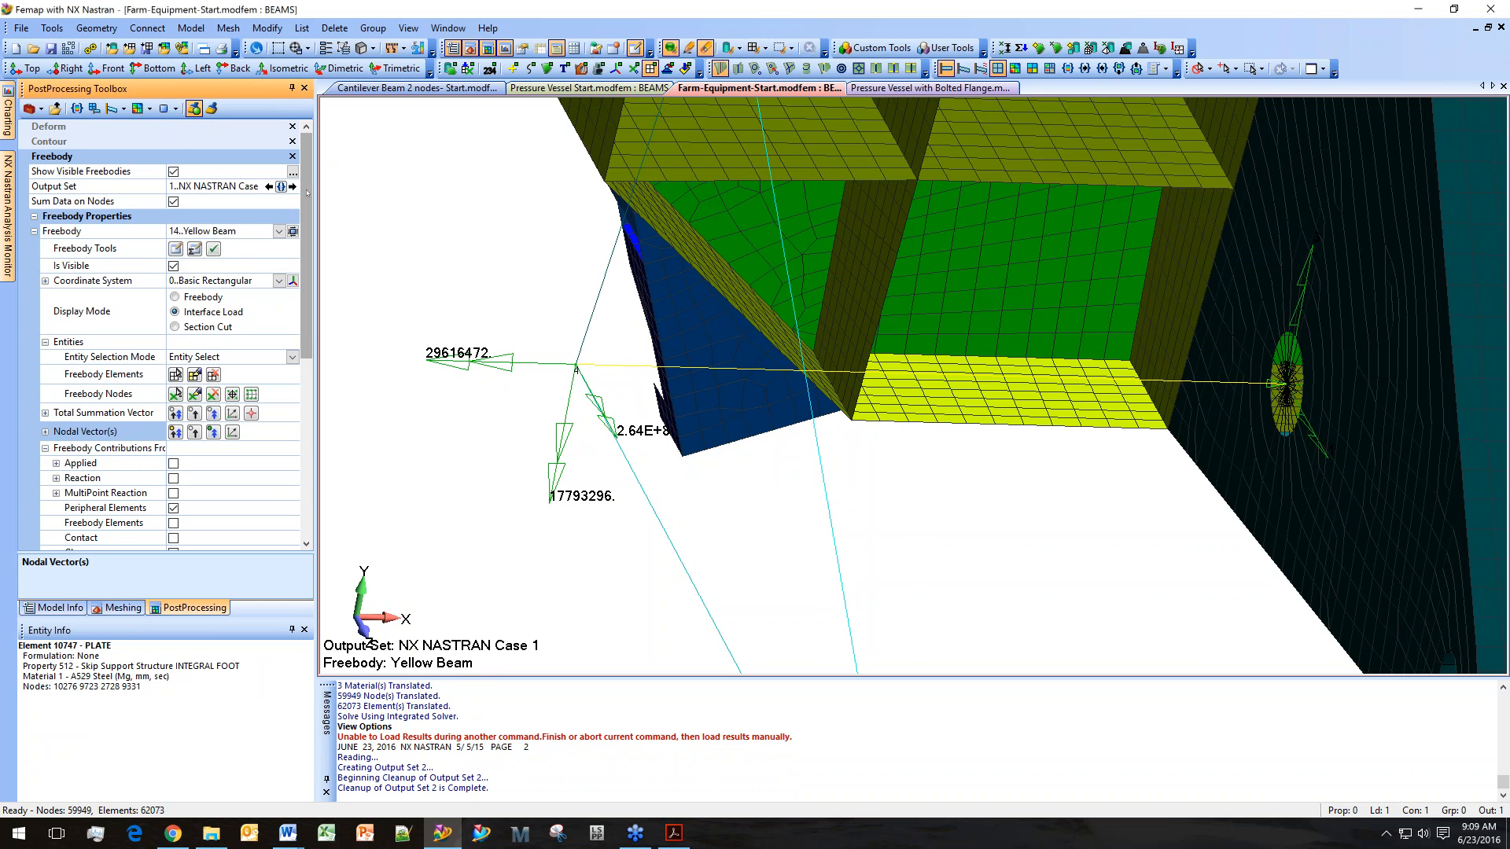
{"action": "left_click", "coordinate": [291, 186]}
{"action": "scroll", "coordinate": [607, 411], "scroll_direction": "up", "scroll_amount": 2}
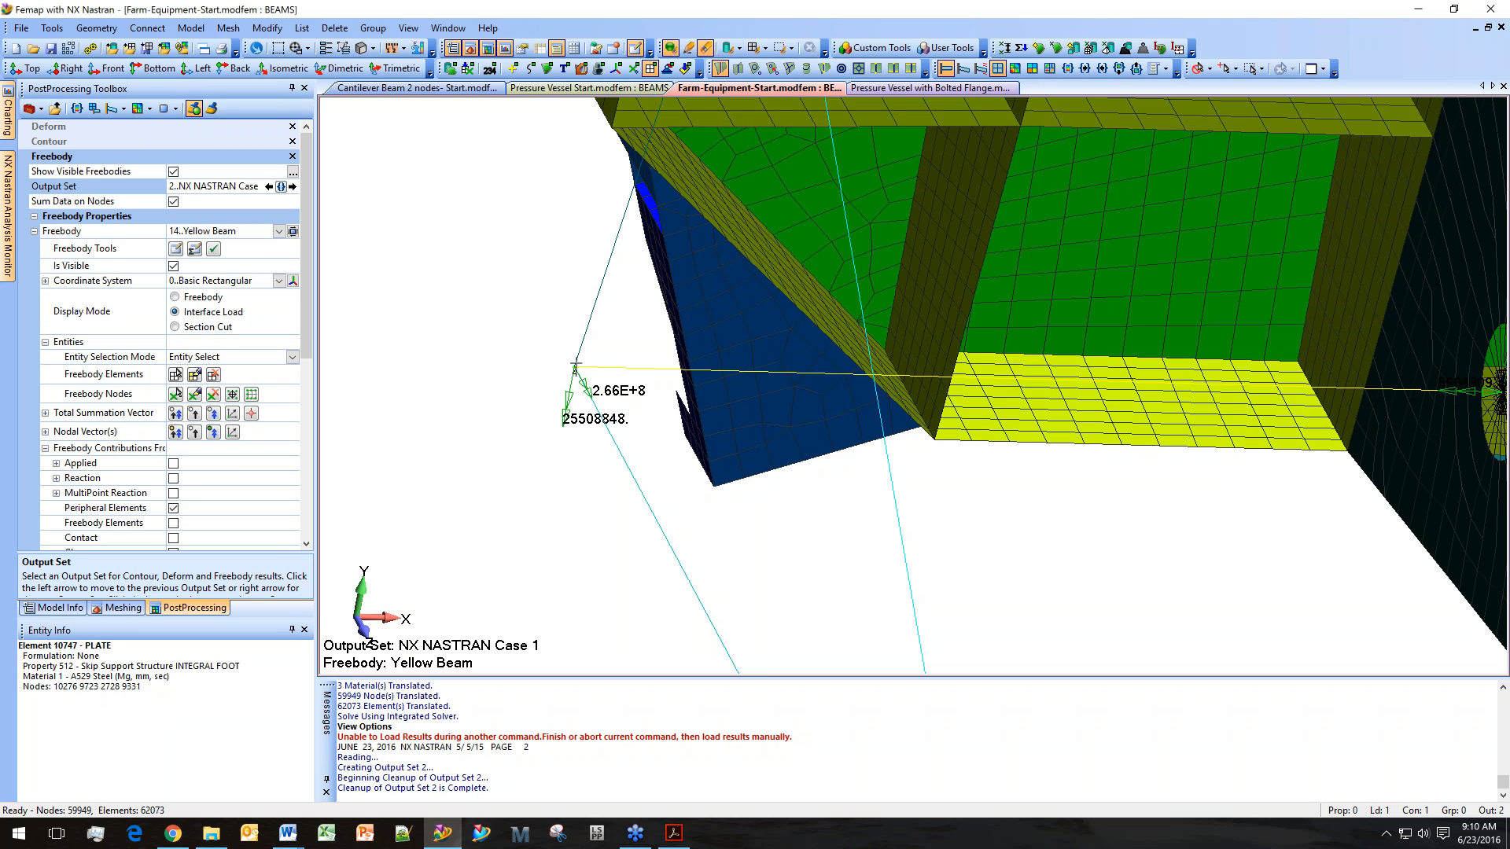
{"action": "scroll", "coordinate": [642, 287], "scroll_direction": "down", "scroll_amount": 2}
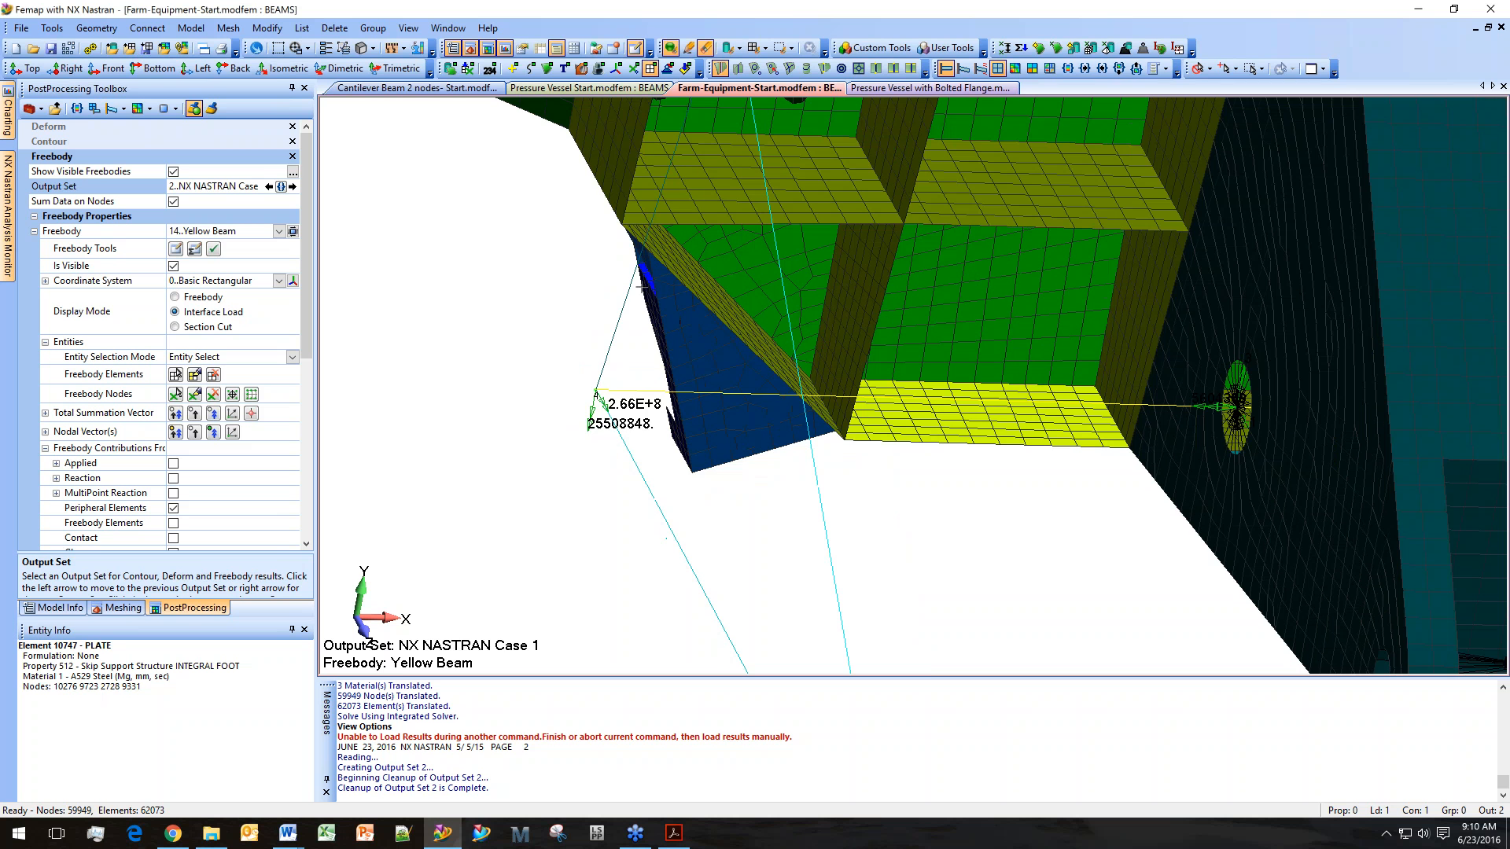
{"action": "left_click", "coordinate": [173, 171]}
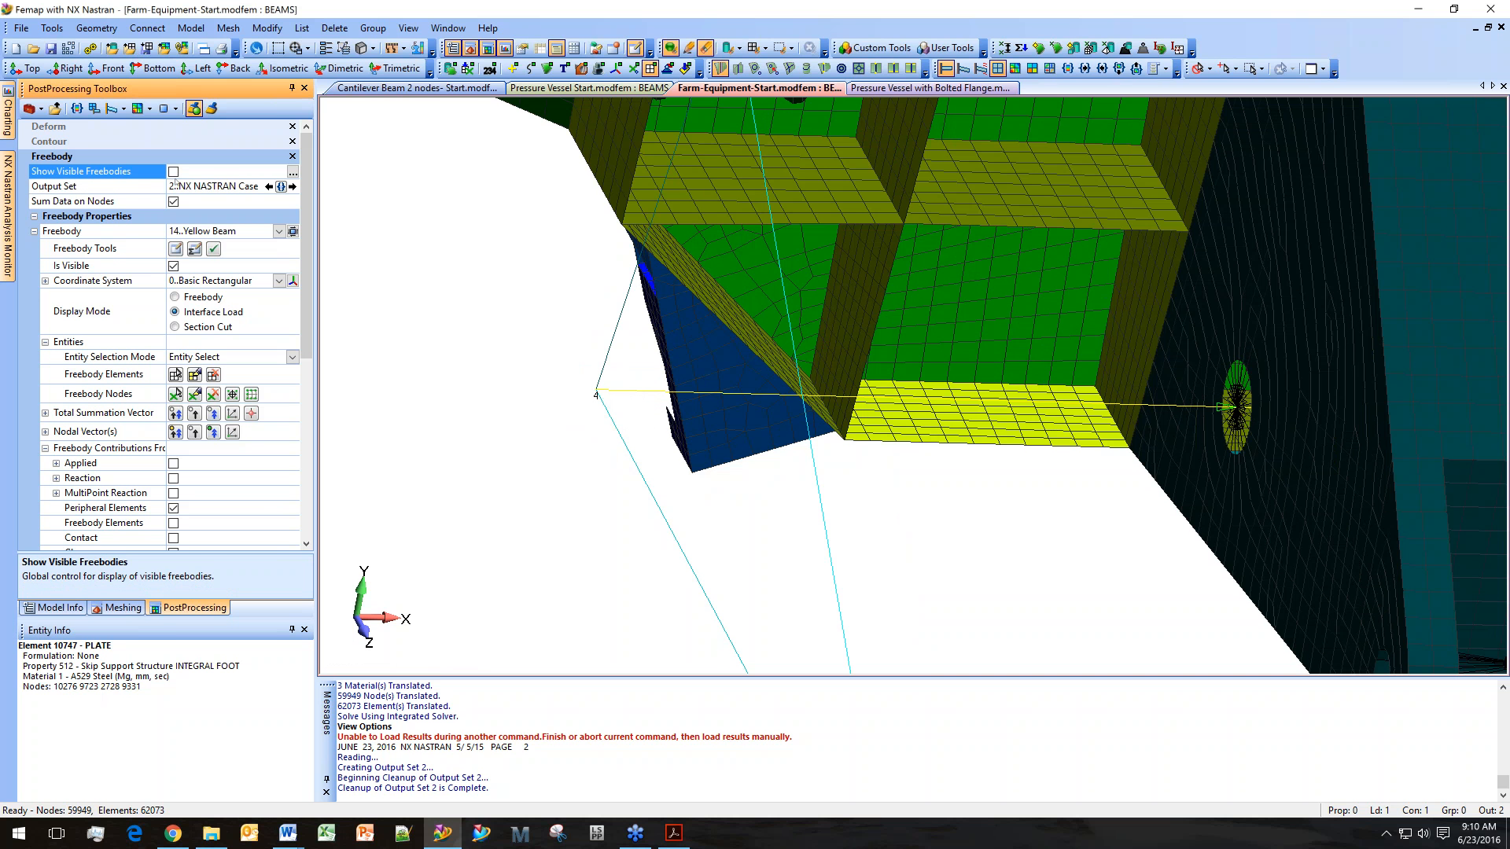
Open the Beam Cross Section stress display for output set 1..NX NASTRAN Case 1 and pick the shaft beam element.
{"action": "left_click", "coordinate": [408, 29]}
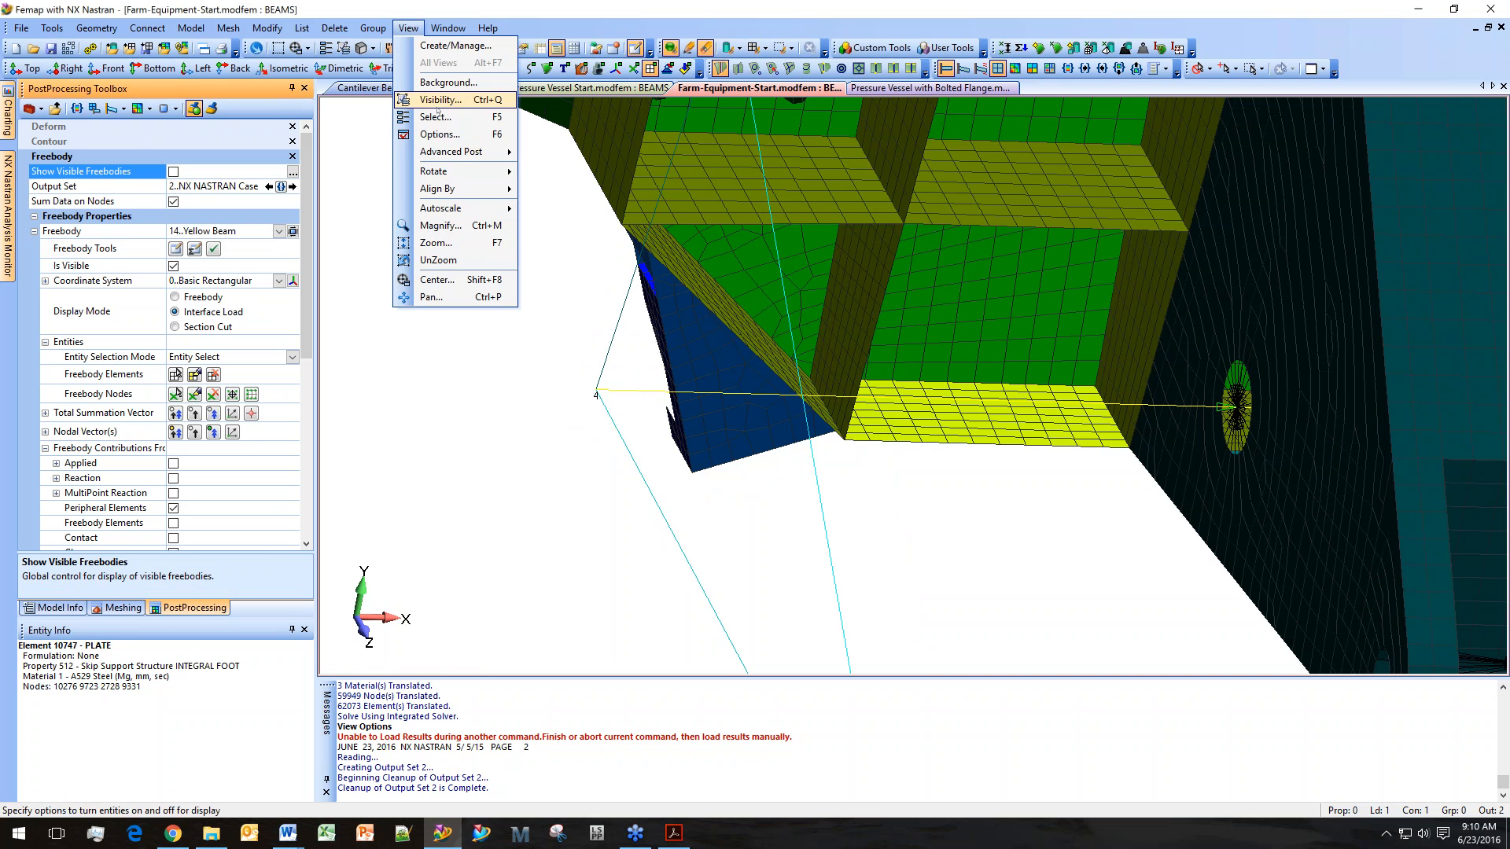
{"action": "mouse_move", "coordinate": [449, 152]}
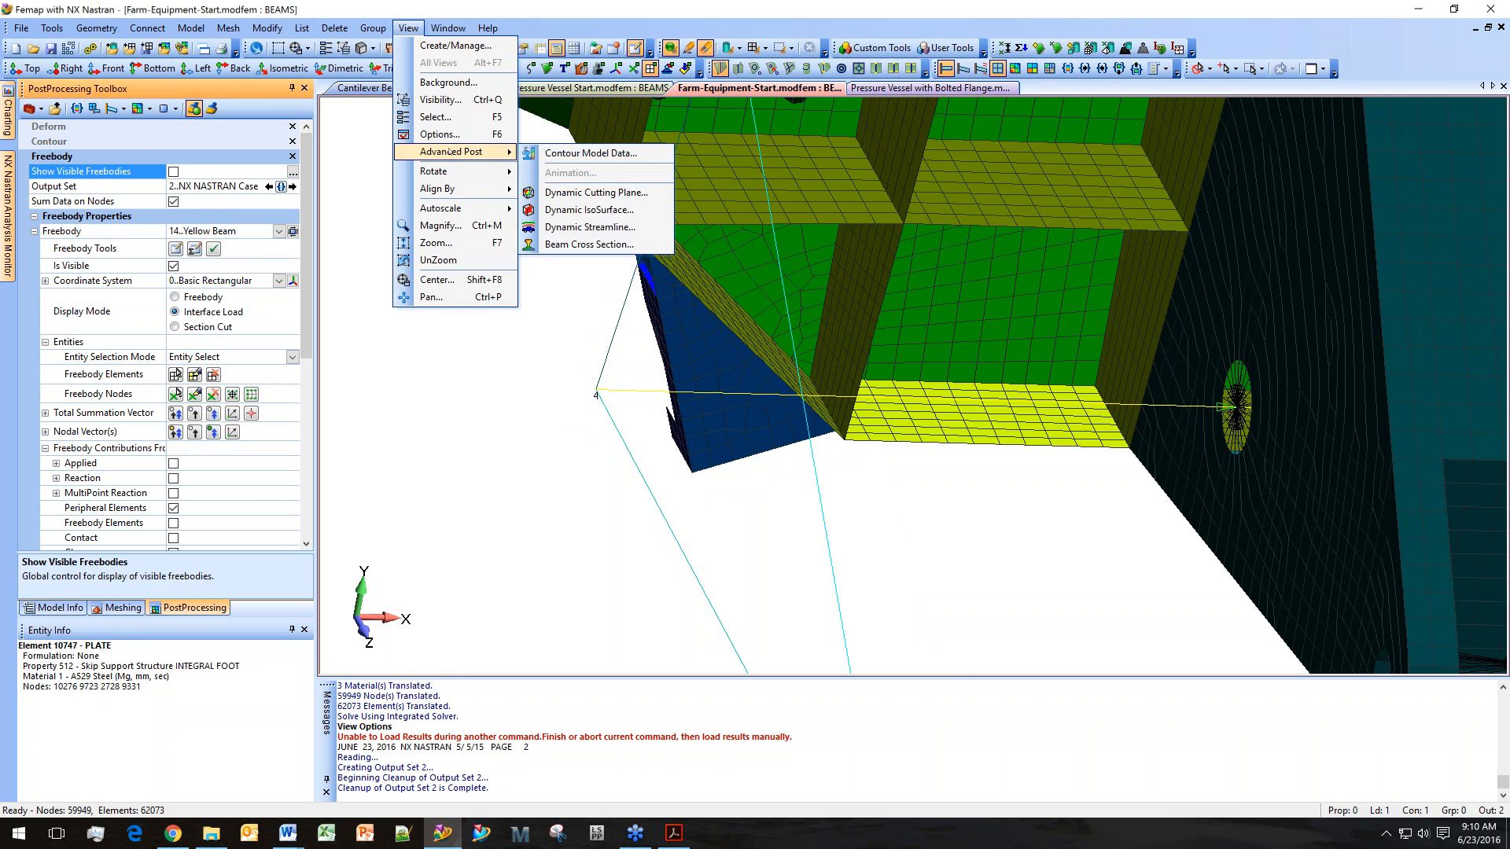
{"action": "left_click", "coordinate": [588, 244]}
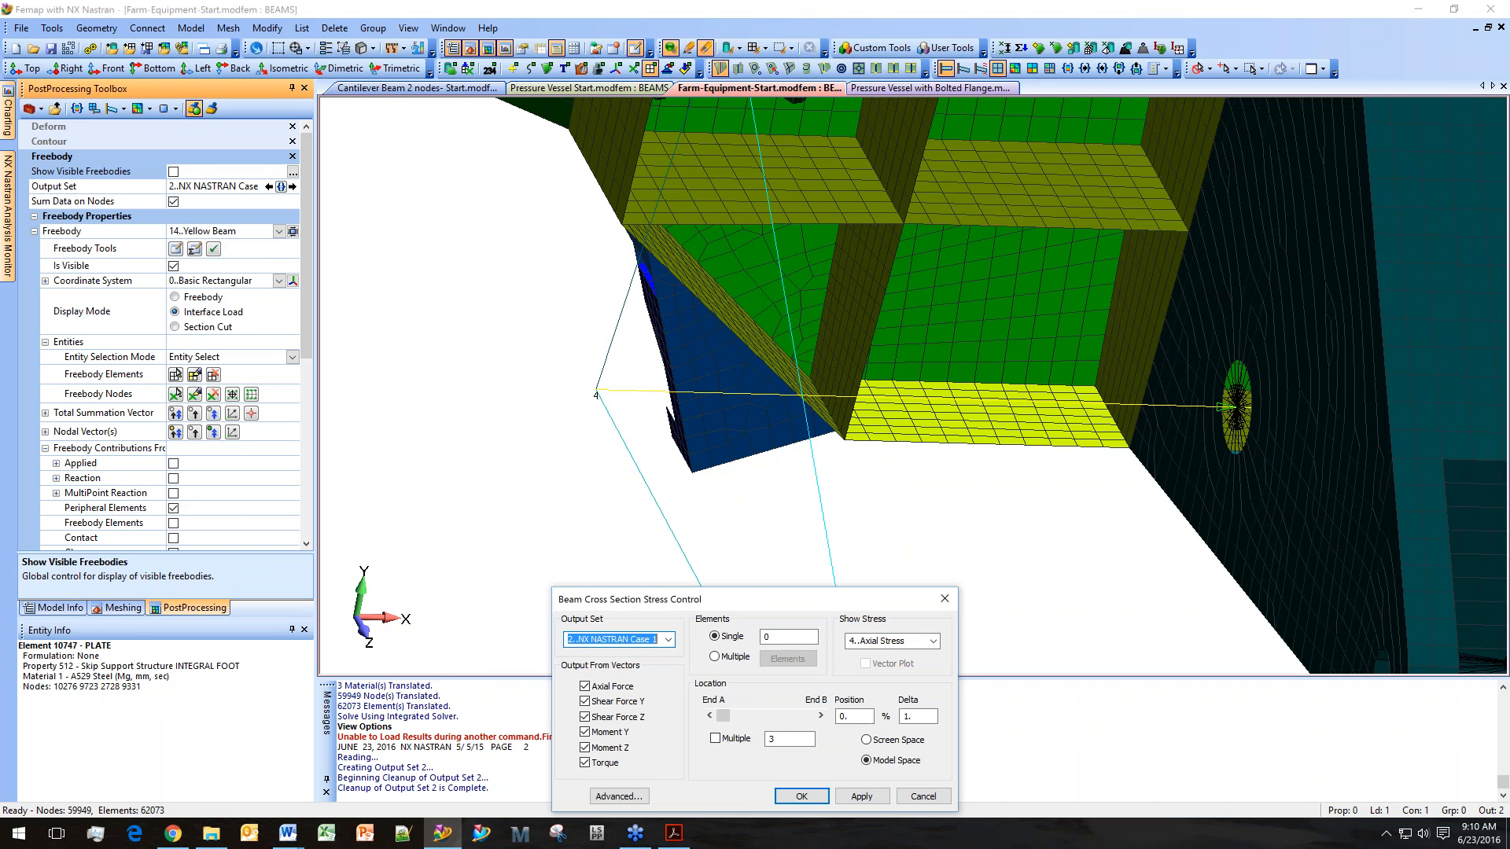
{"action": "left_click", "coordinate": [657, 640]}
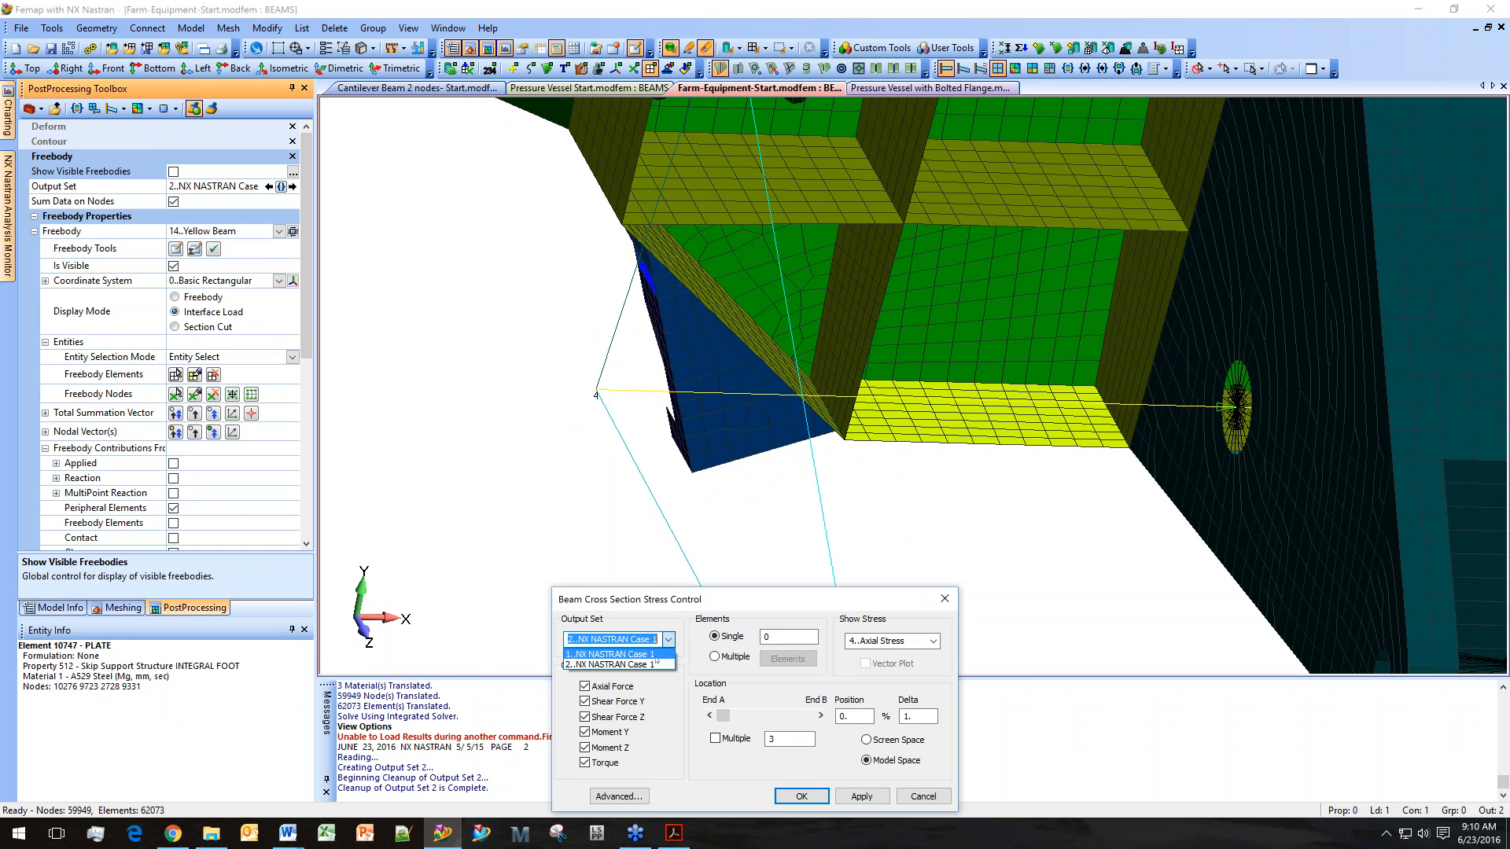
{"action": "left_click", "coordinate": [655, 656]}
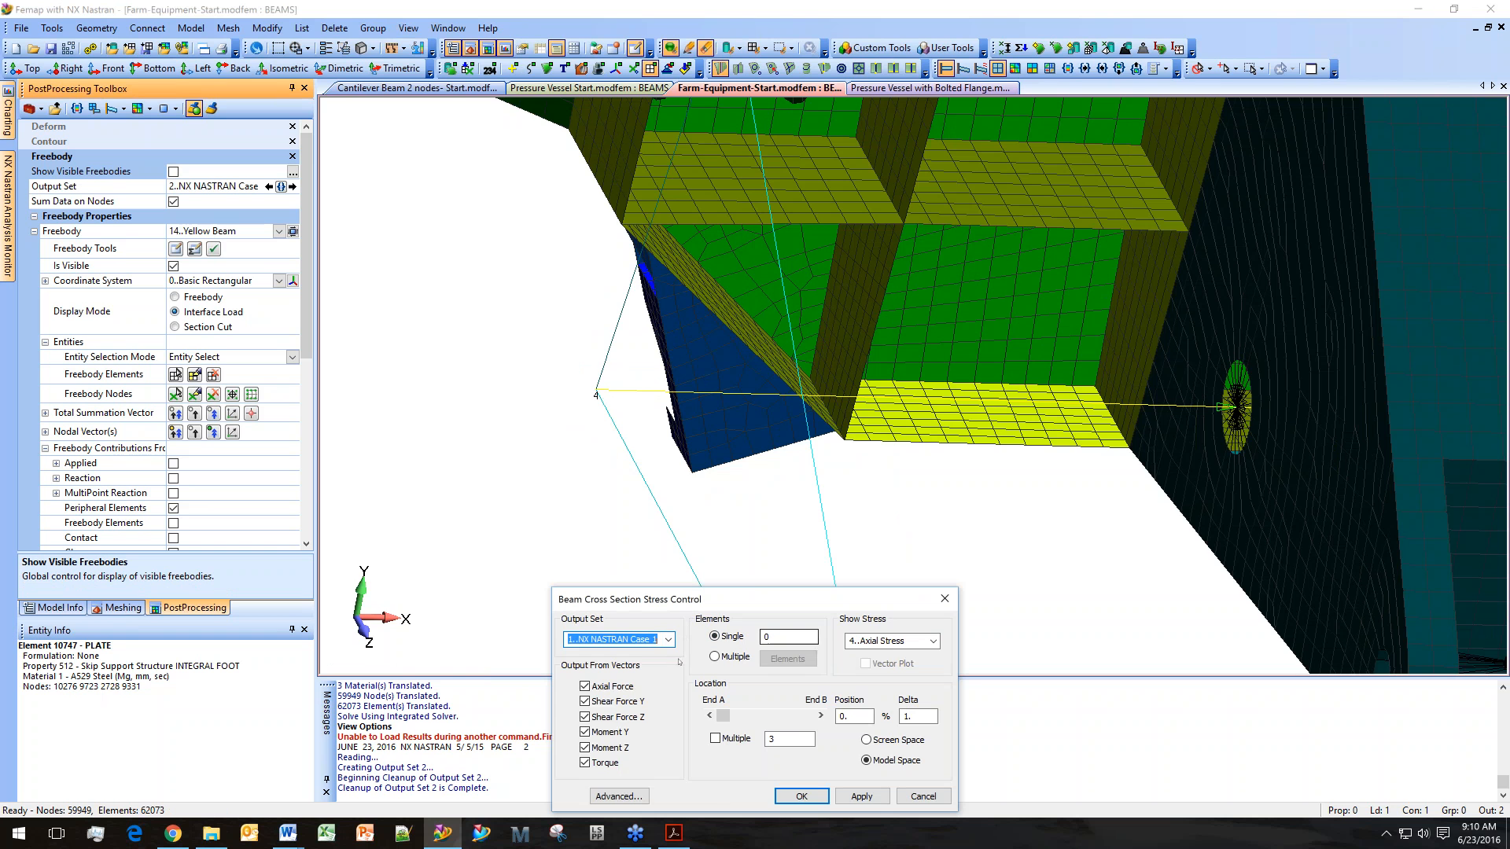
{"action": "middle_click_drag", "start_coordinate": [1059, 538], "coordinate": [794, 507]}
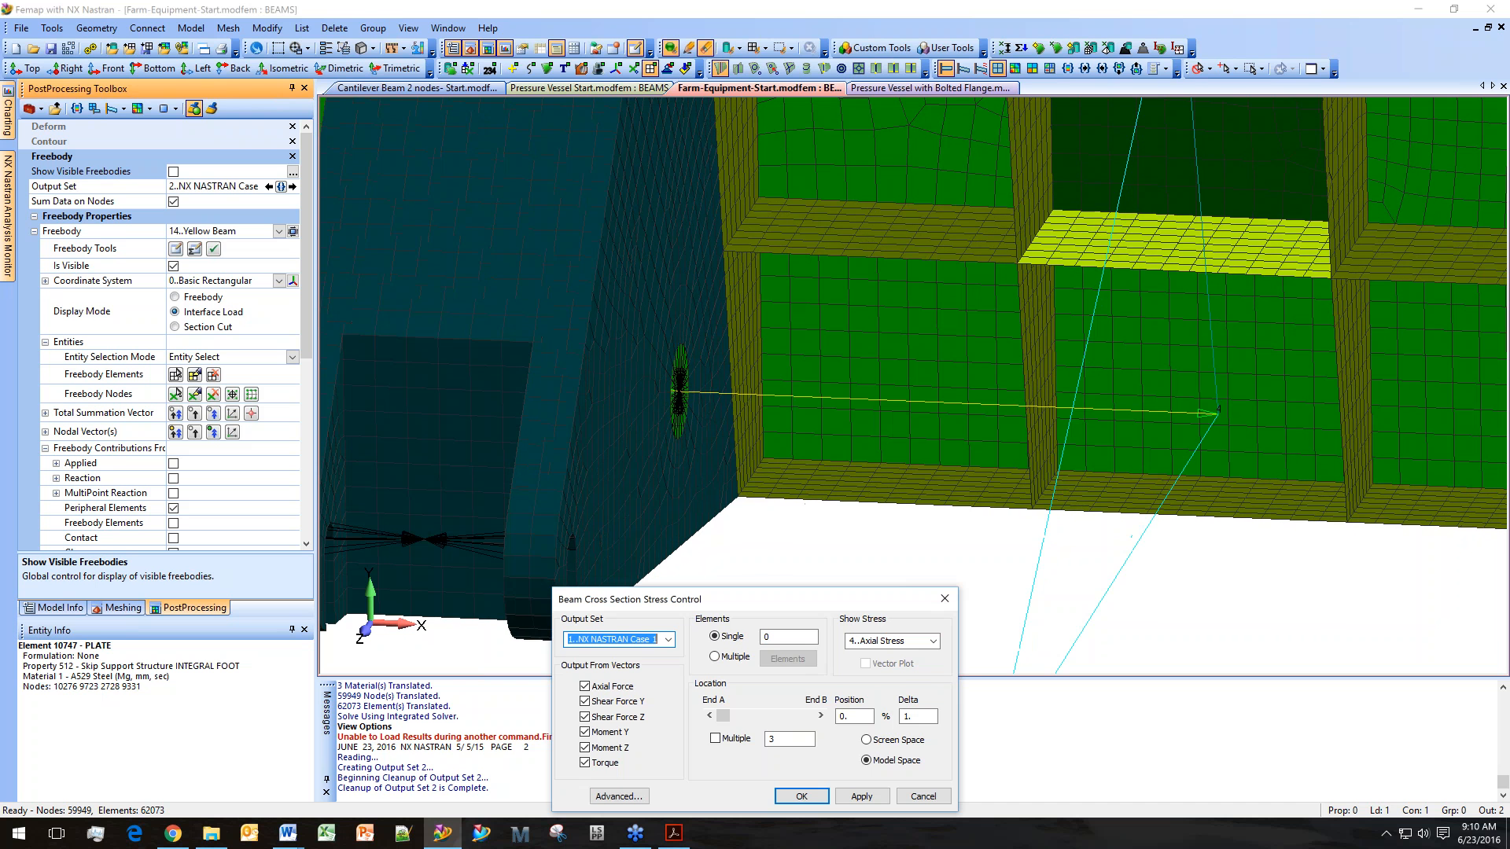
{"action": "left_click", "coordinate": [788, 638]}
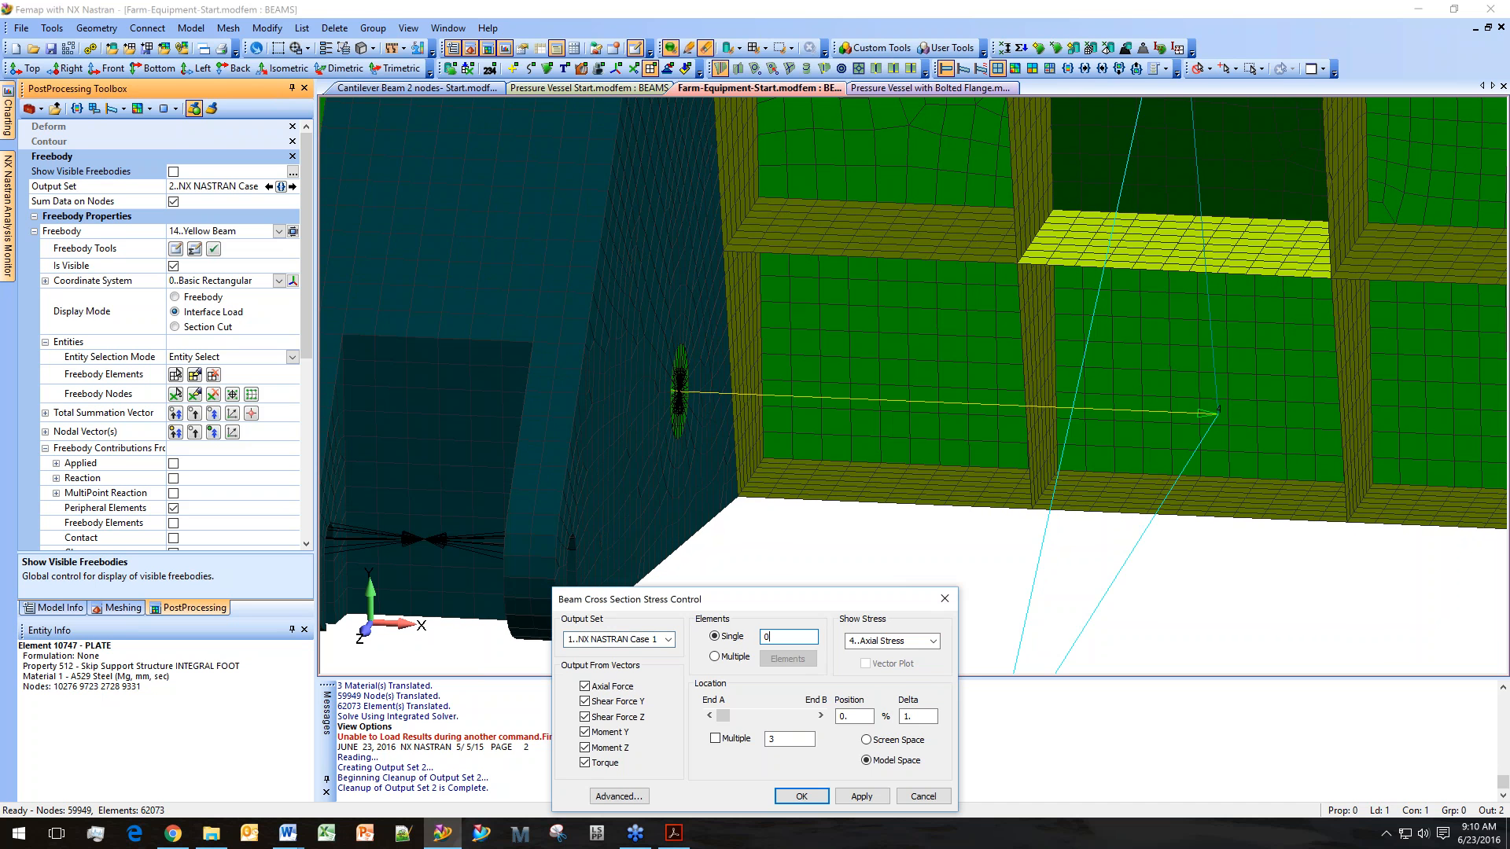
{"action": "left_click", "coordinate": [819, 401]}
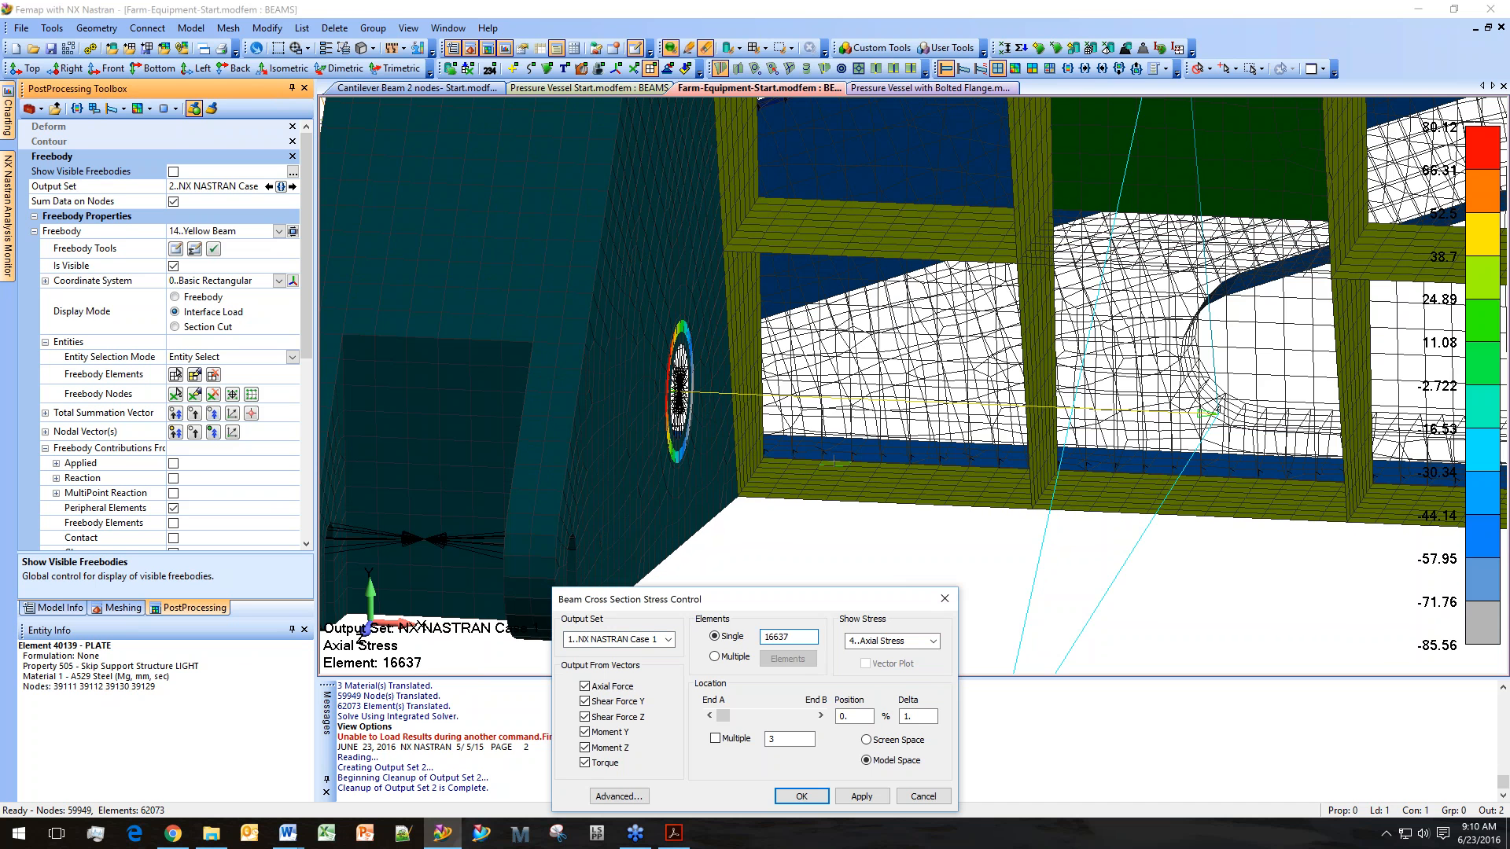
Turn off Axial Force, Shear Force Y and Z, and Moment Y and Z, leaving only Torque as the output vector.
{"action": "middle_click_drag", "start_coordinate": [819, 410], "coordinate": [852, 441]}
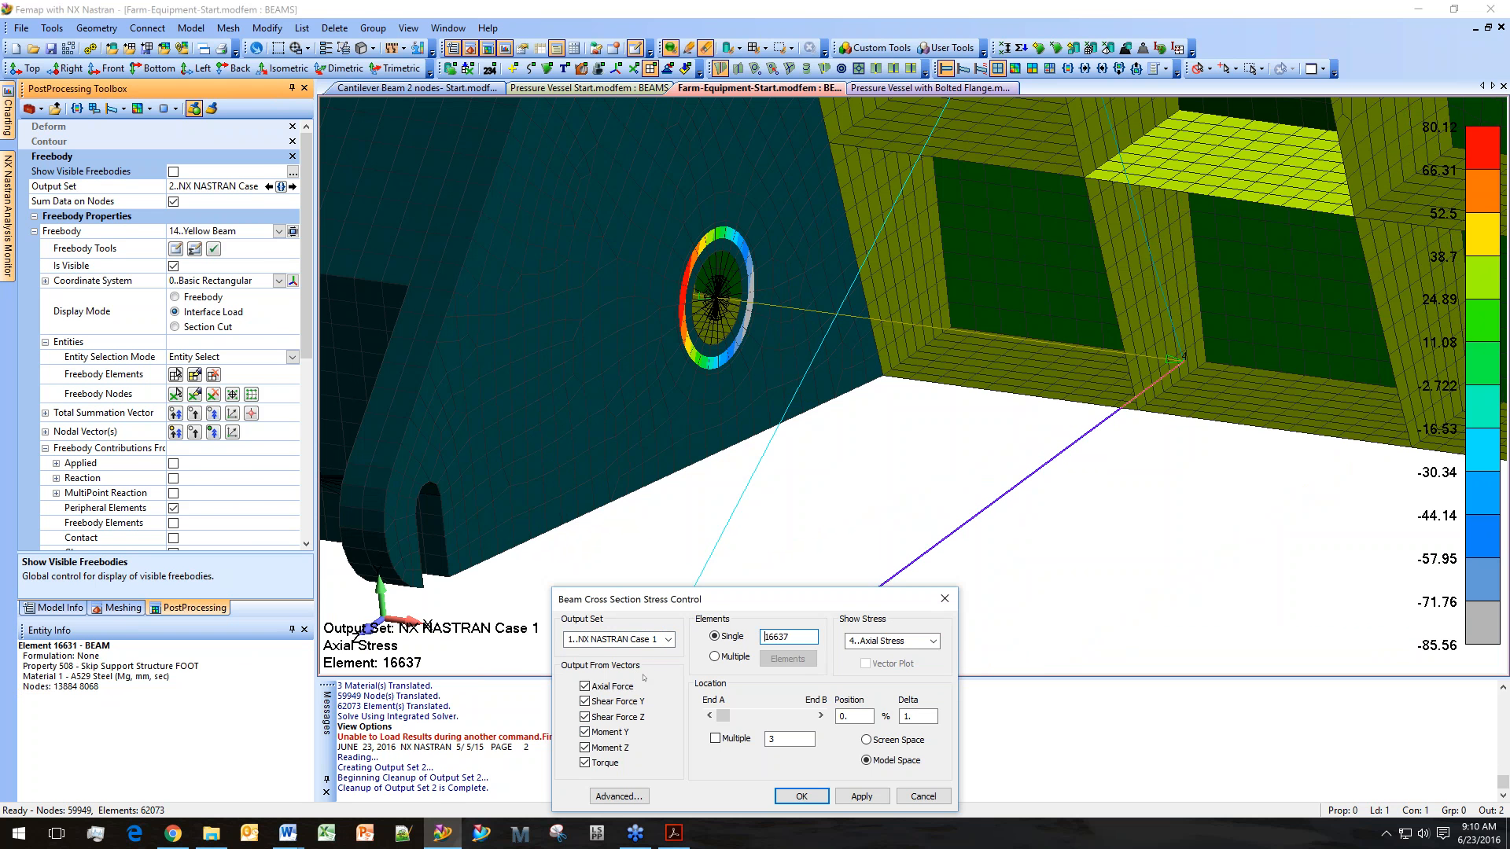
{"action": "left_click", "coordinate": [591, 747]}
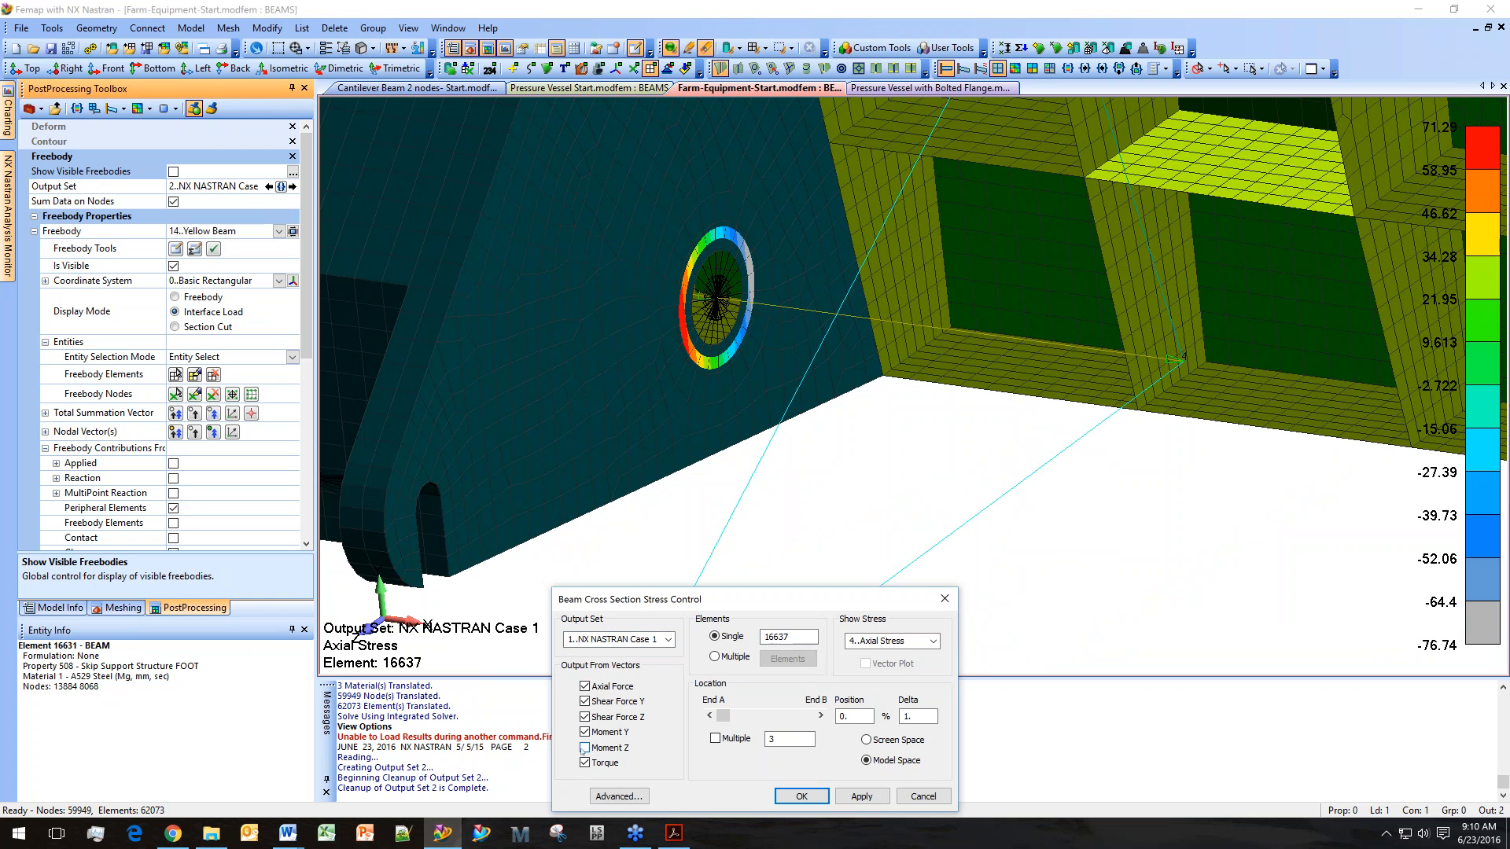
{"action": "left_click", "coordinate": [588, 732]}
{"action": "left_click", "coordinate": [588, 716]}
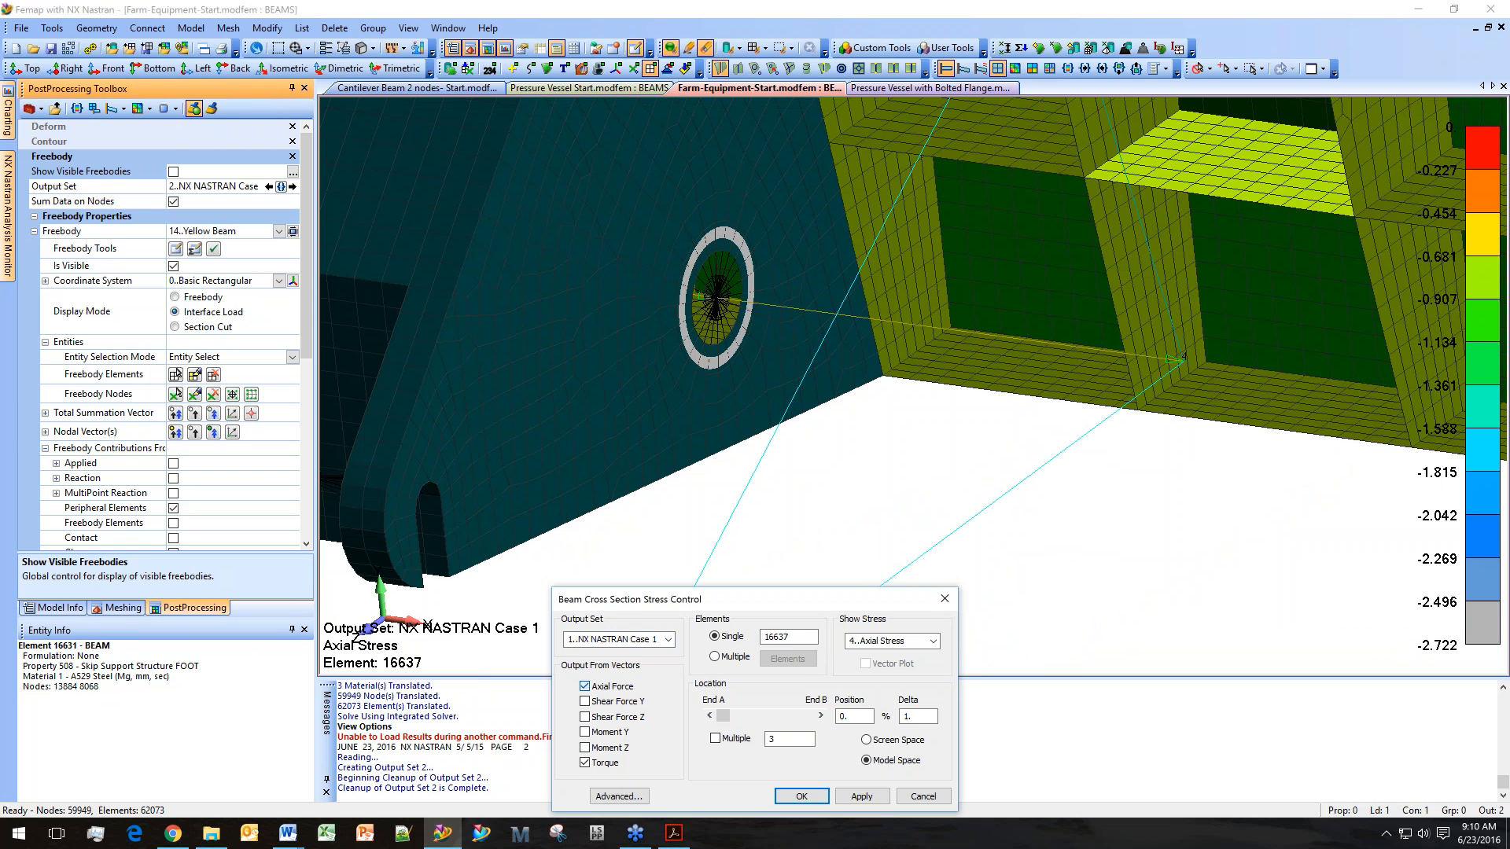
{"action": "left_click", "coordinate": [585, 702]}
{"action": "left_click", "coordinate": [585, 686]}
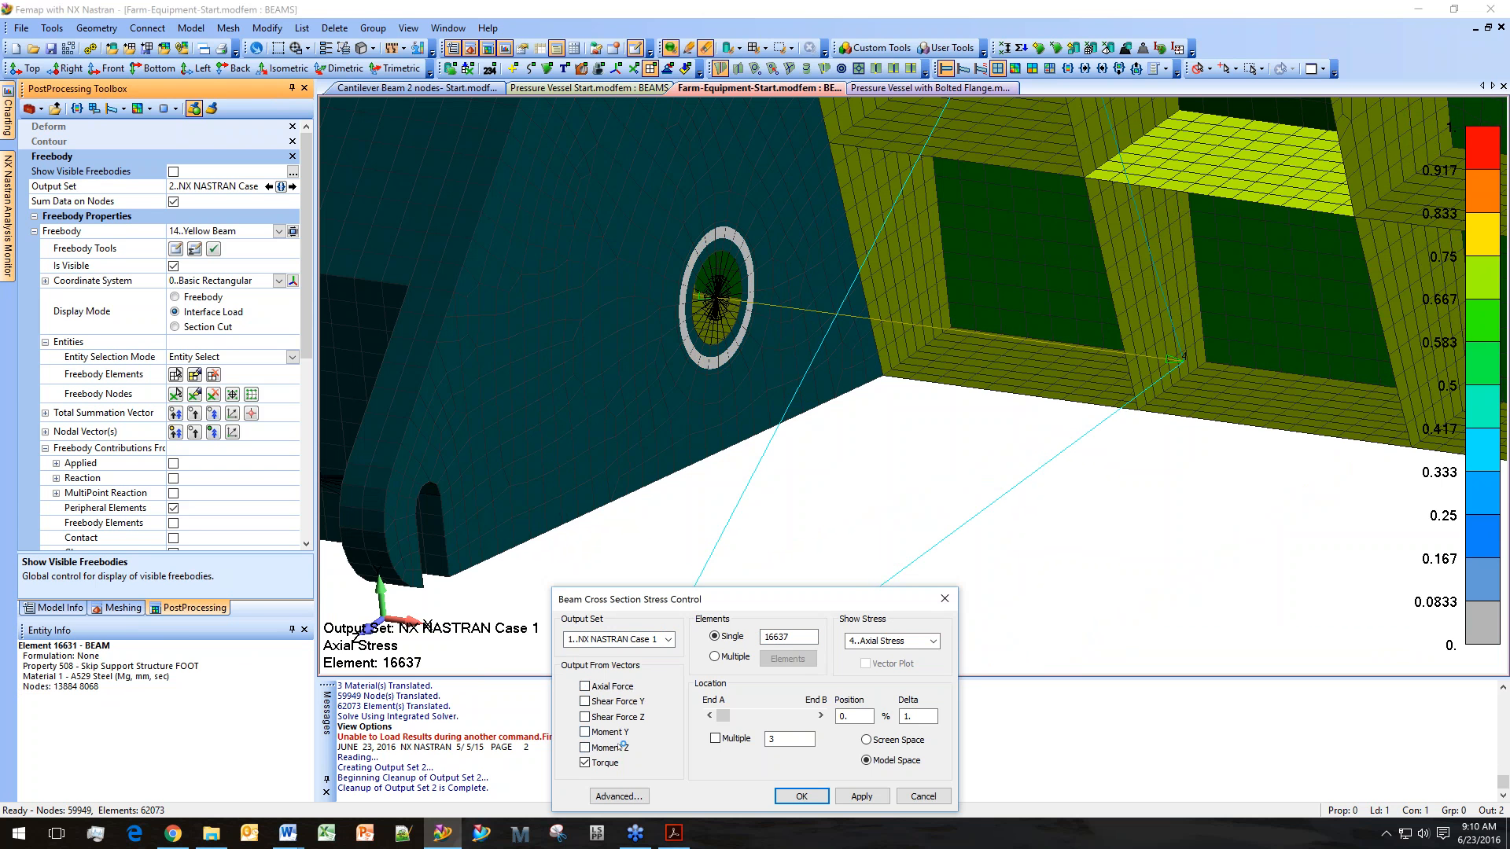
Show 10 cross sections along the beam and set the displayed stress to Y Shear Stress.
{"action": "left_click", "coordinate": [729, 740]}
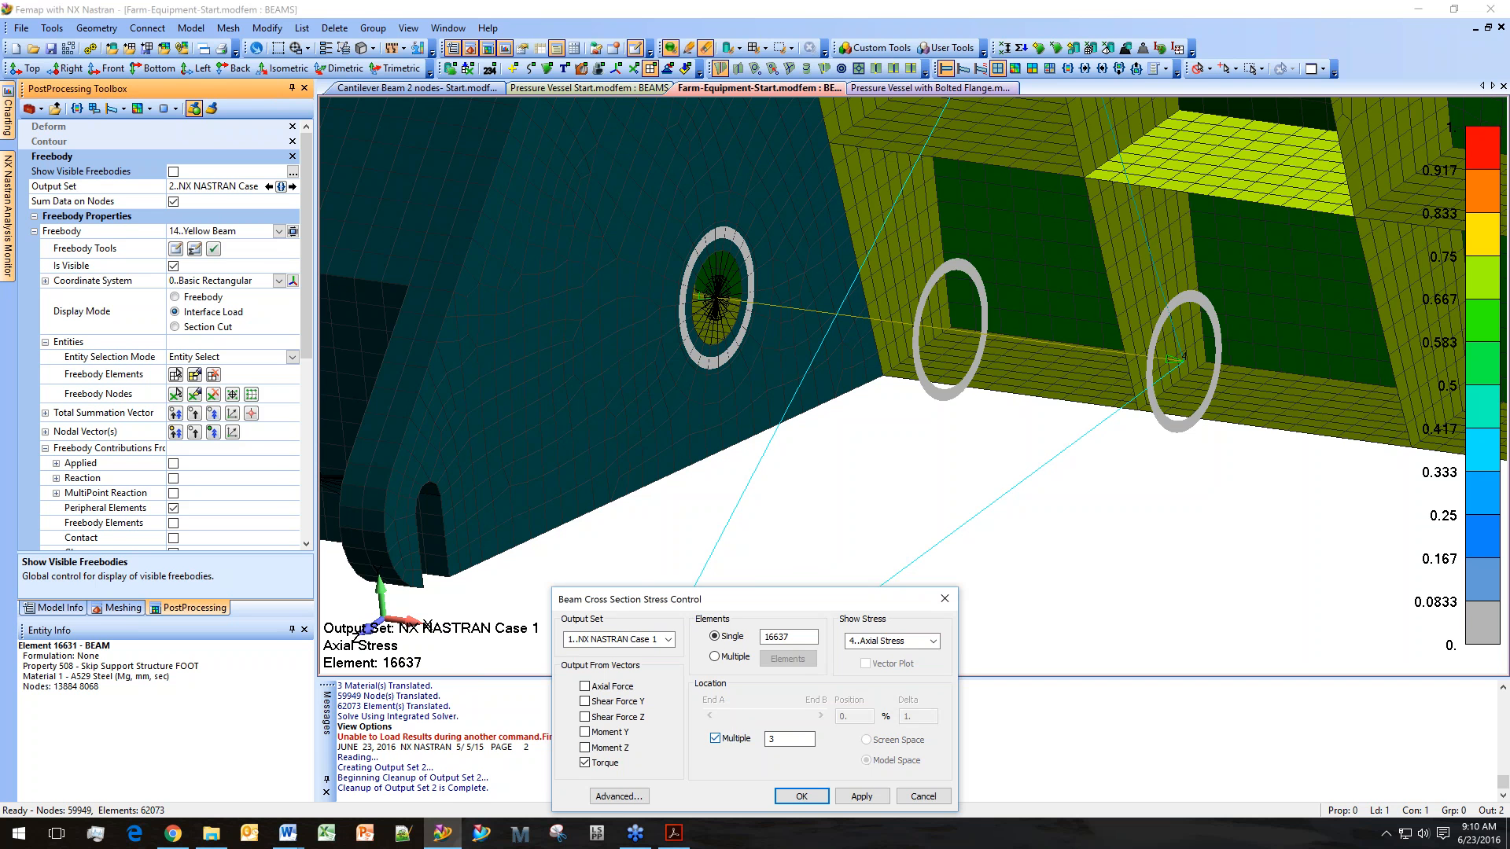
{"action": "type", "text": "10"}
{"action": "key", "text": "Tab"}
{"action": "left_click", "coordinate": [932, 641]}
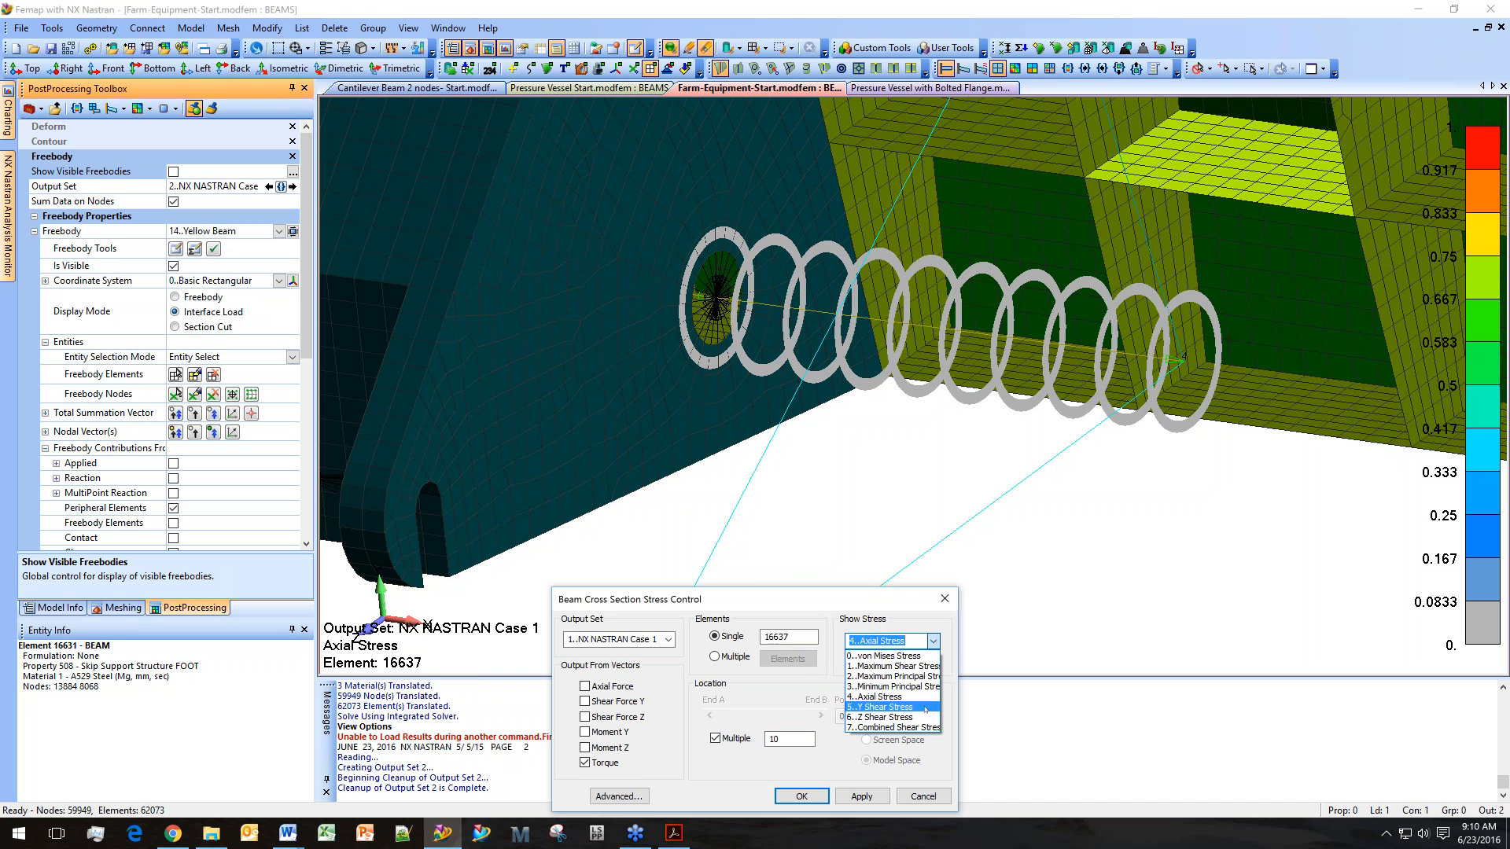
{"action": "left_click", "coordinate": [926, 707]}
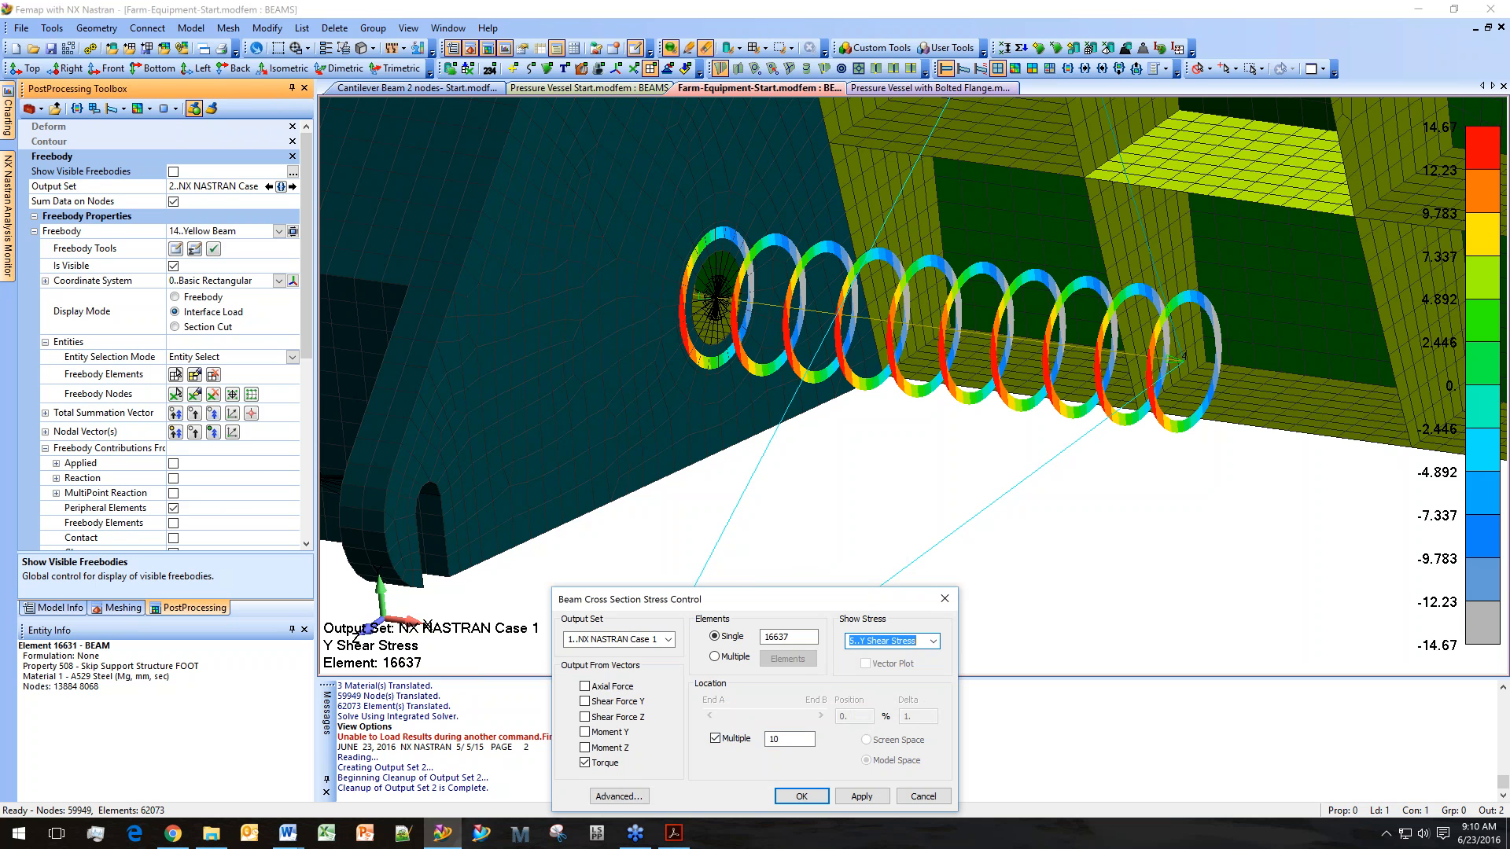
Step through the available stress types on the cross sections to compare them.
{"action": "middle_click_drag", "start_coordinate": [1111, 465], "coordinate": [1130, 442]}
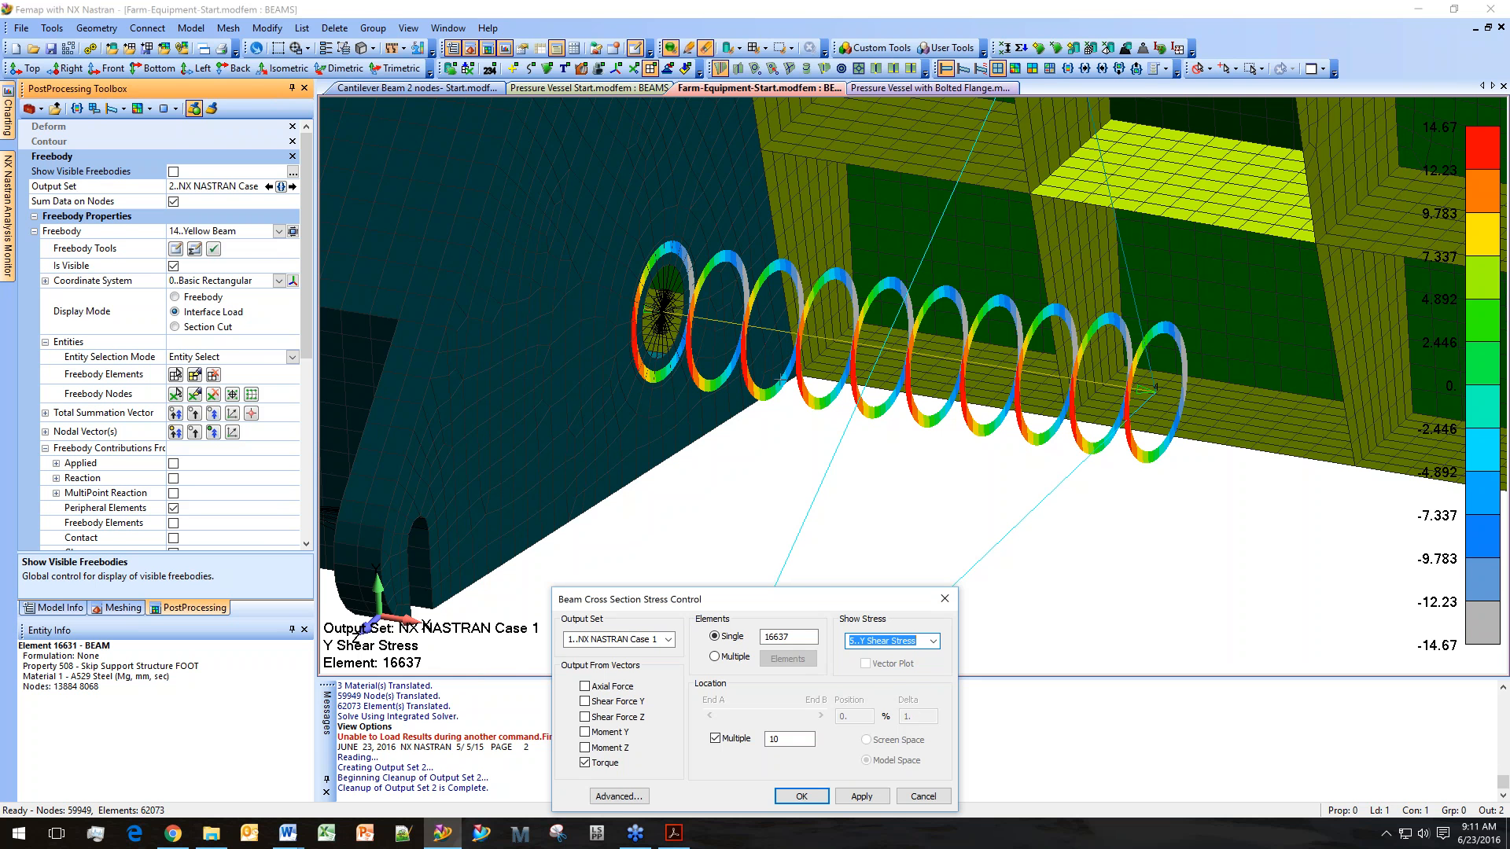
{"action": "middle_click_drag", "start_coordinate": [818, 398], "coordinate": [1052, 482]}
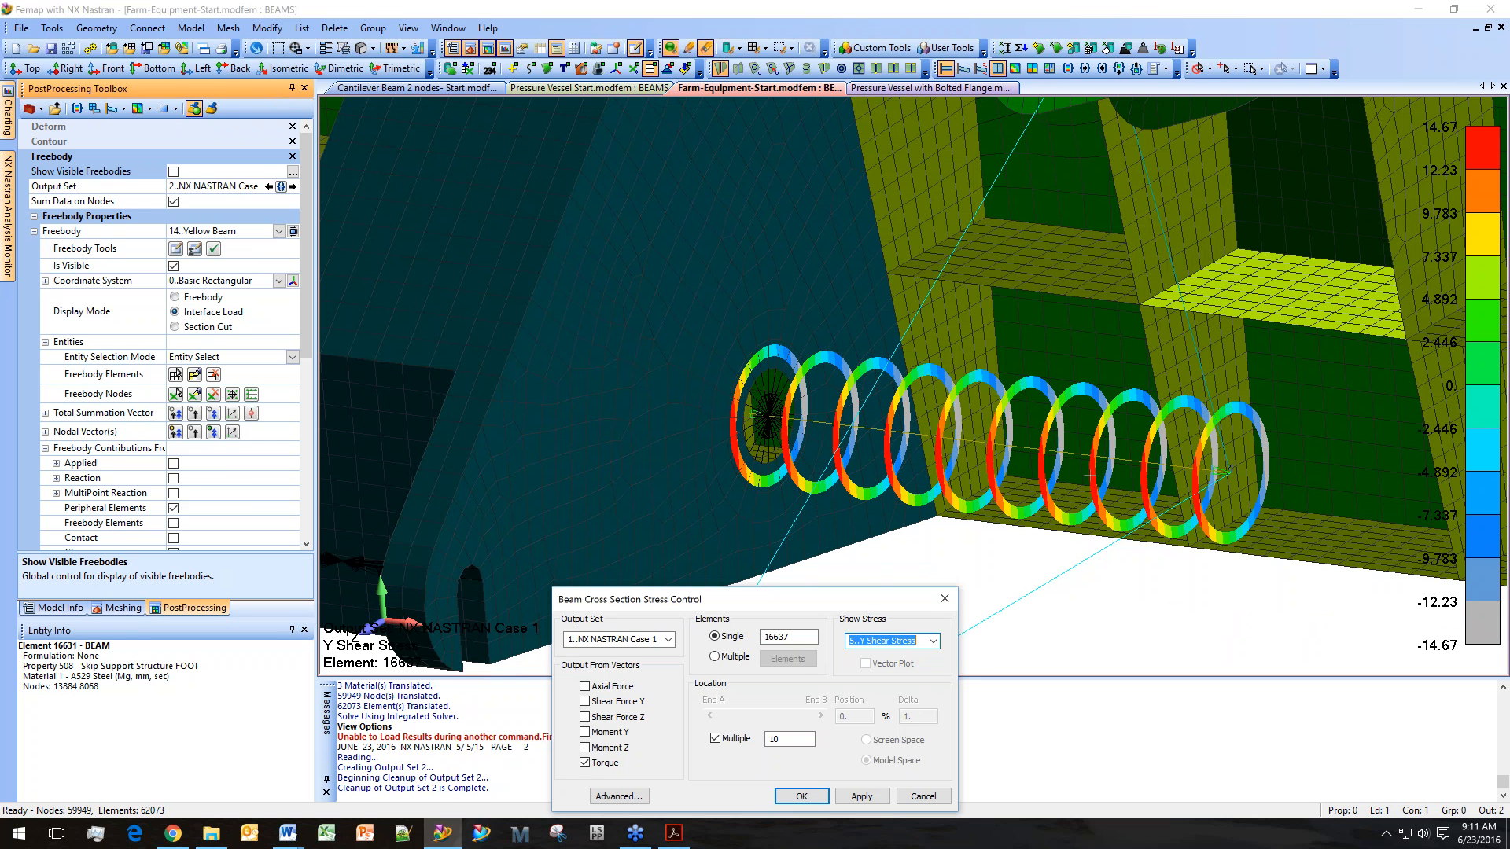
{"action": "left_click", "coordinate": [913, 640]}
{"action": "key", "text": "Down"}
{"action": "key", "text": "Up"}
{"action": "key", "text": "Up"}
{"action": "key", "text": "Up"}
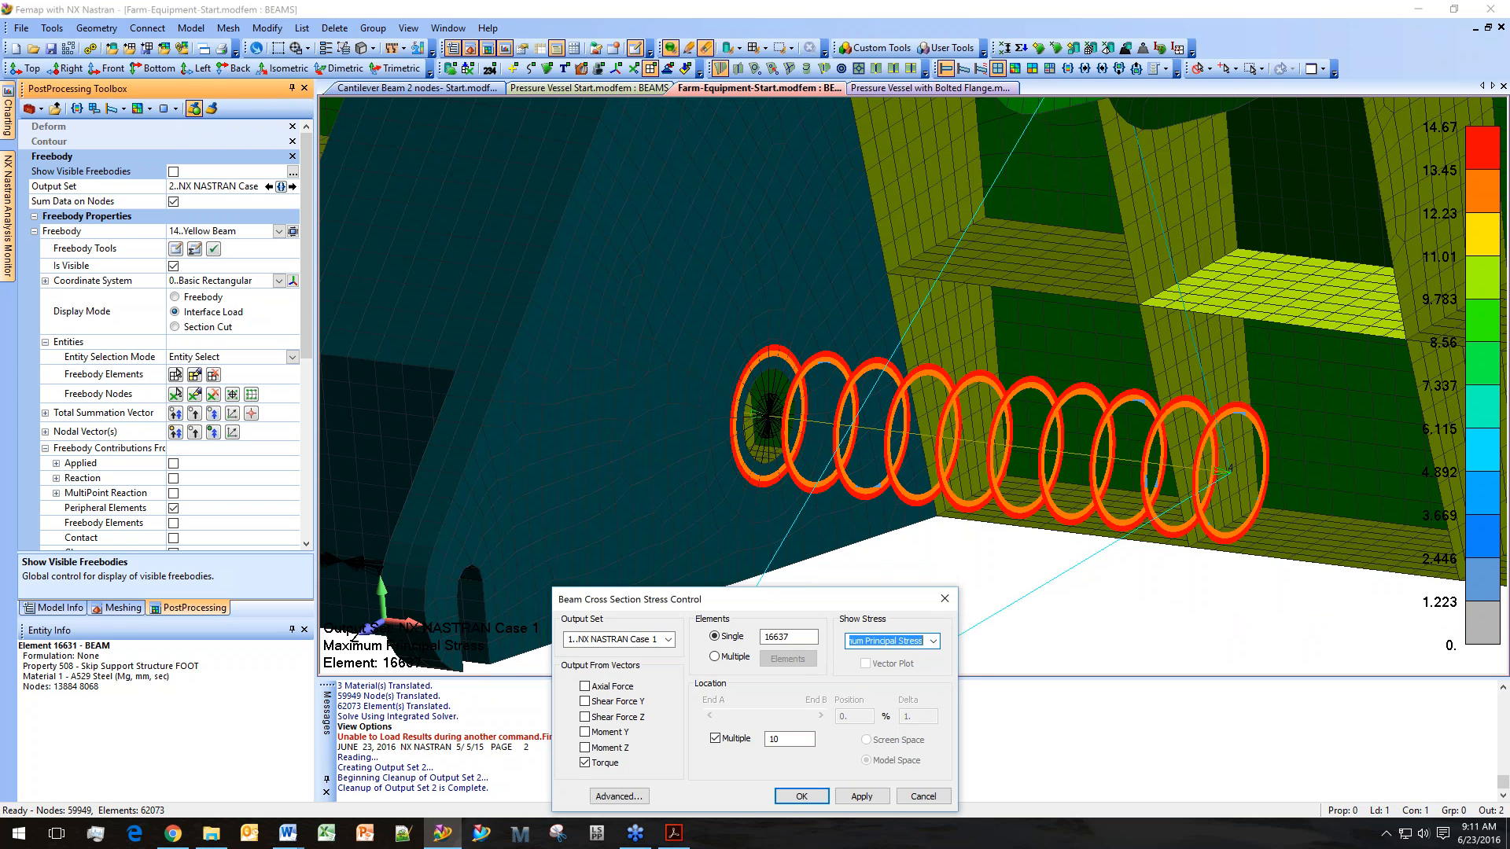
{"action": "key", "text": "Up"}
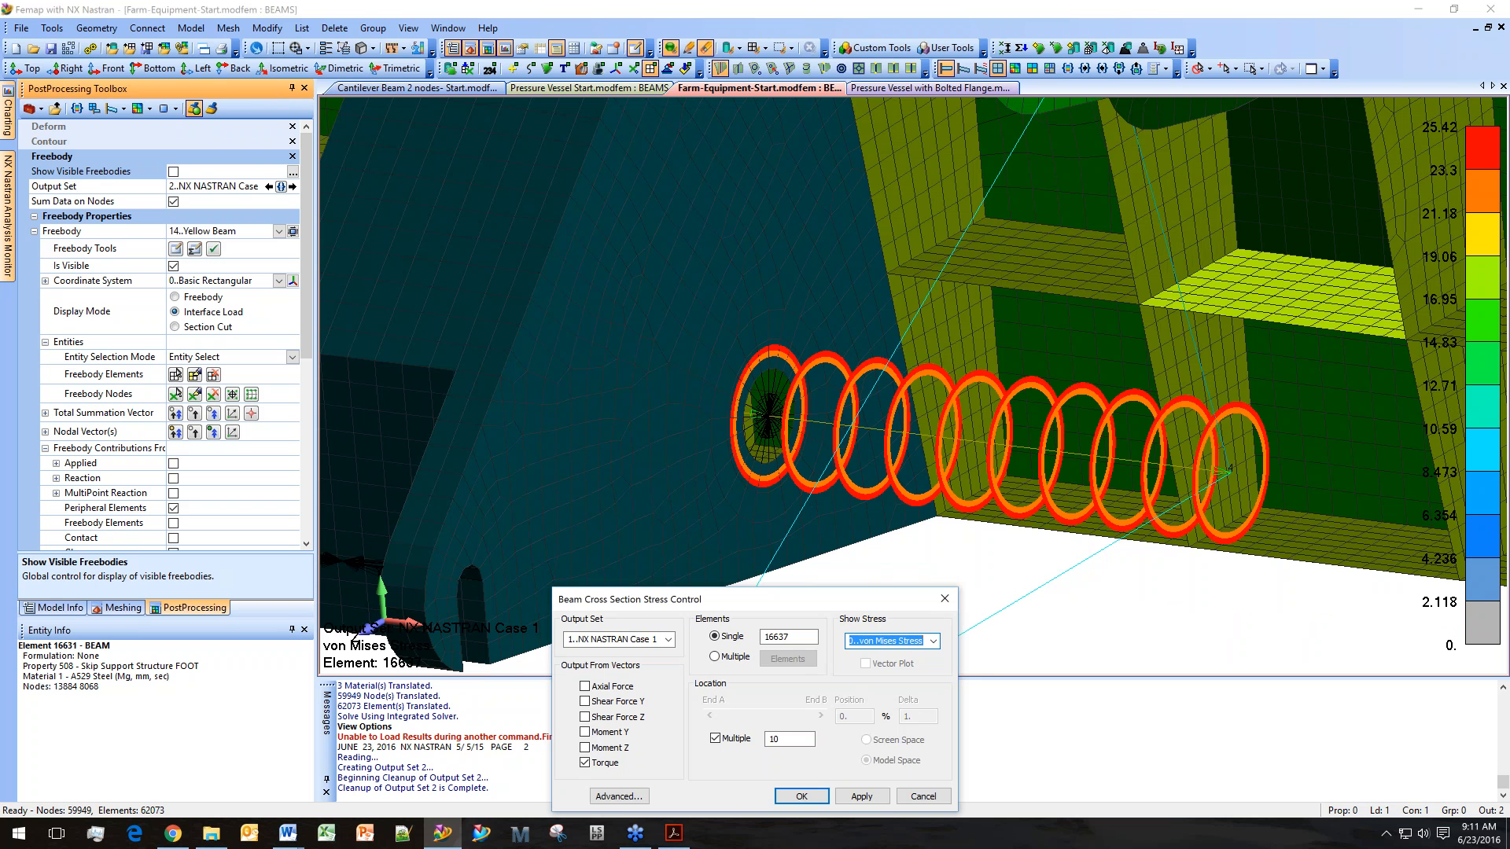
{"action": "key", "text": "Down"}
{"action": "key", "text": "Down"}
{"action": "key", "text": "Down"}
{"action": "key", "text": "Down"}
{"action": "key", "text": "Down"}
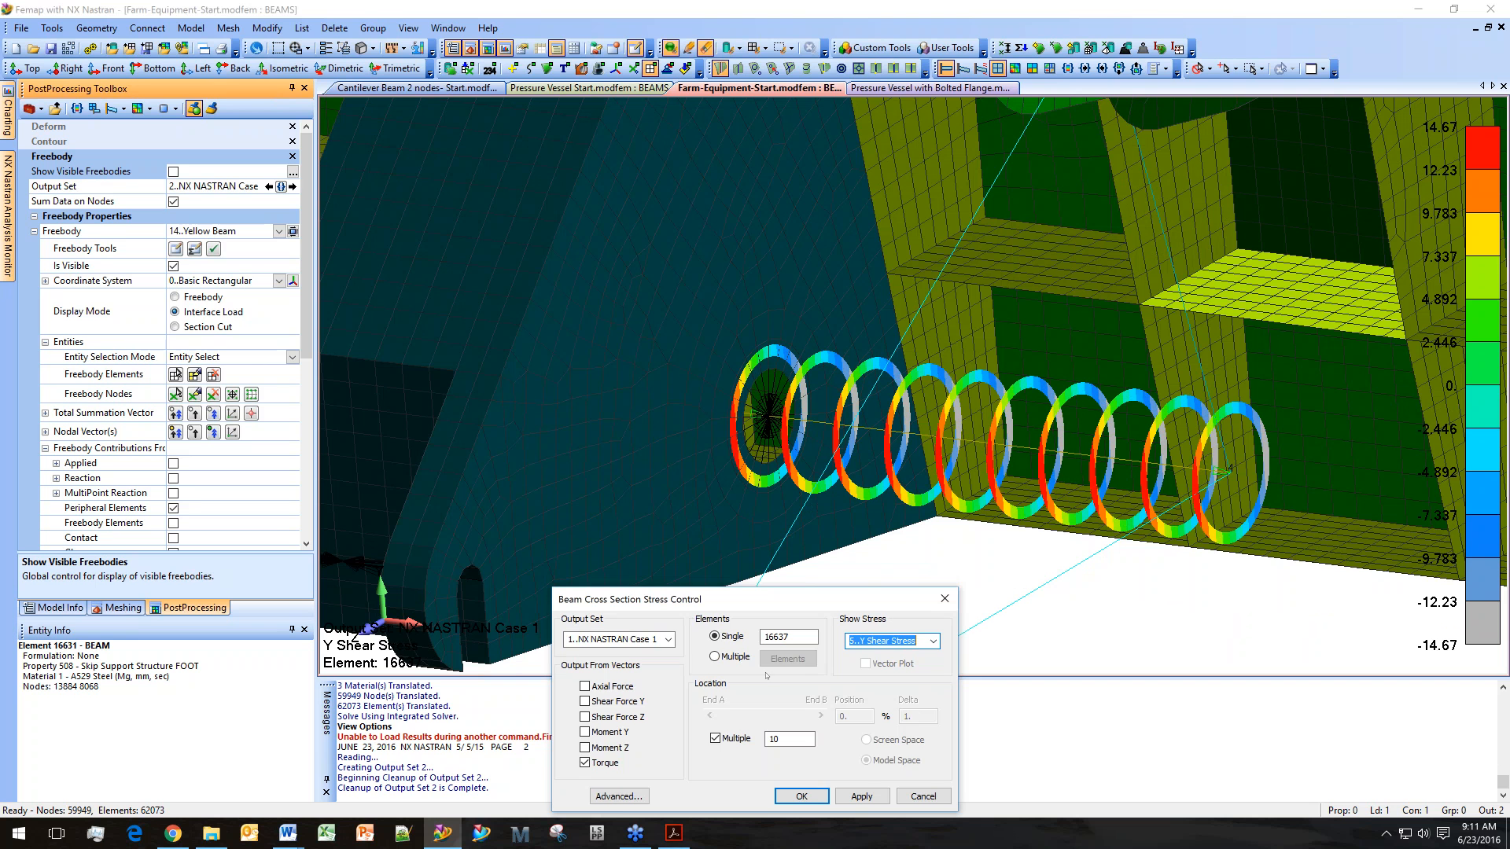
Switch the cross-section output set to 2..NX NASTRAN Case 1 and try several stress types.
{"action": "left_click", "coordinate": [666, 640]}
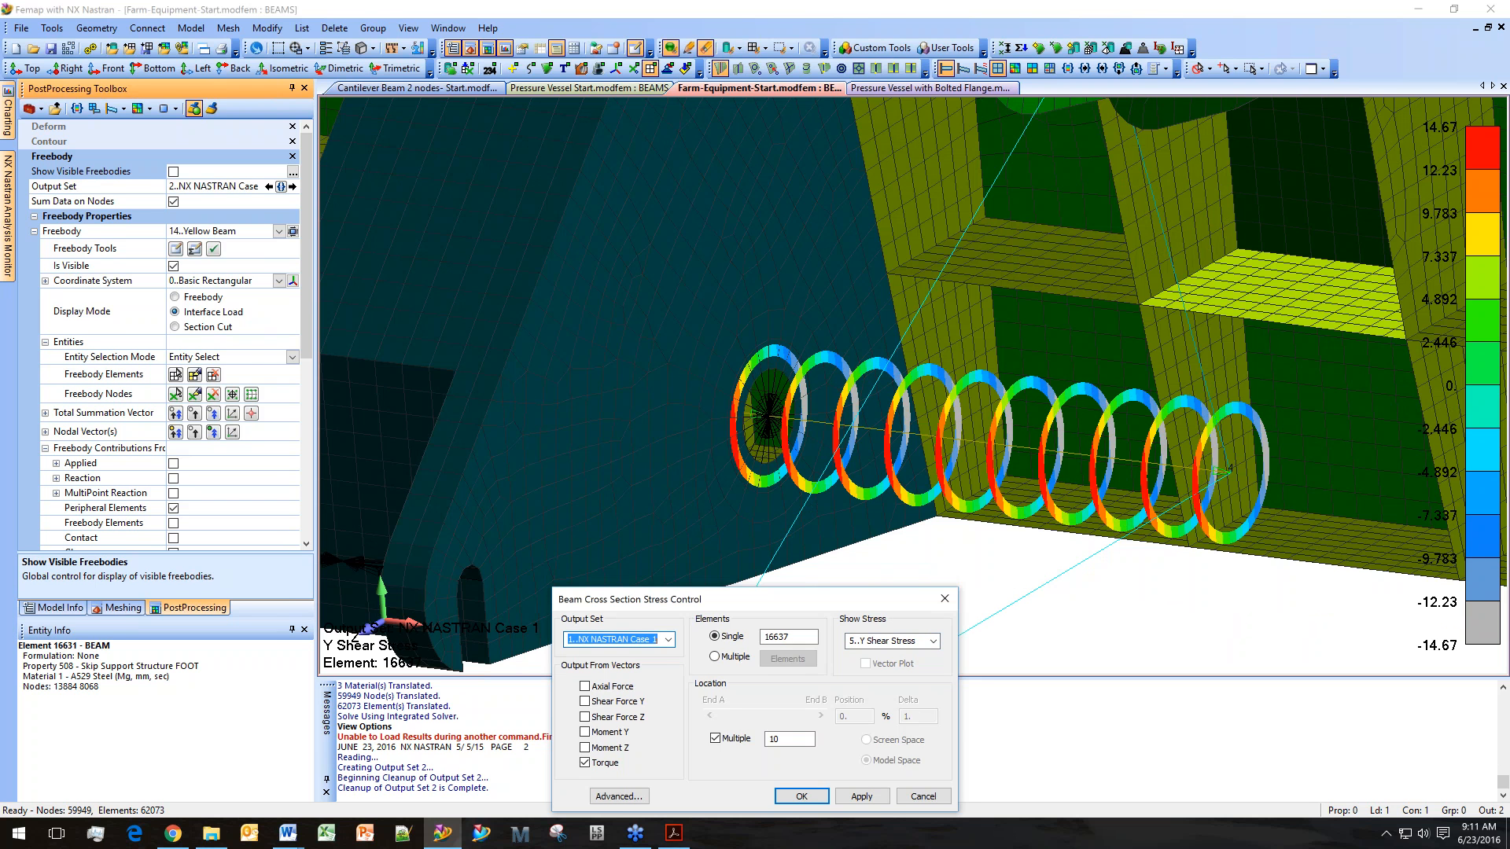
{"action": "left_click", "coordinate": [658, 639]}
{"action": "left_click", "coordinate": [657, 664]}
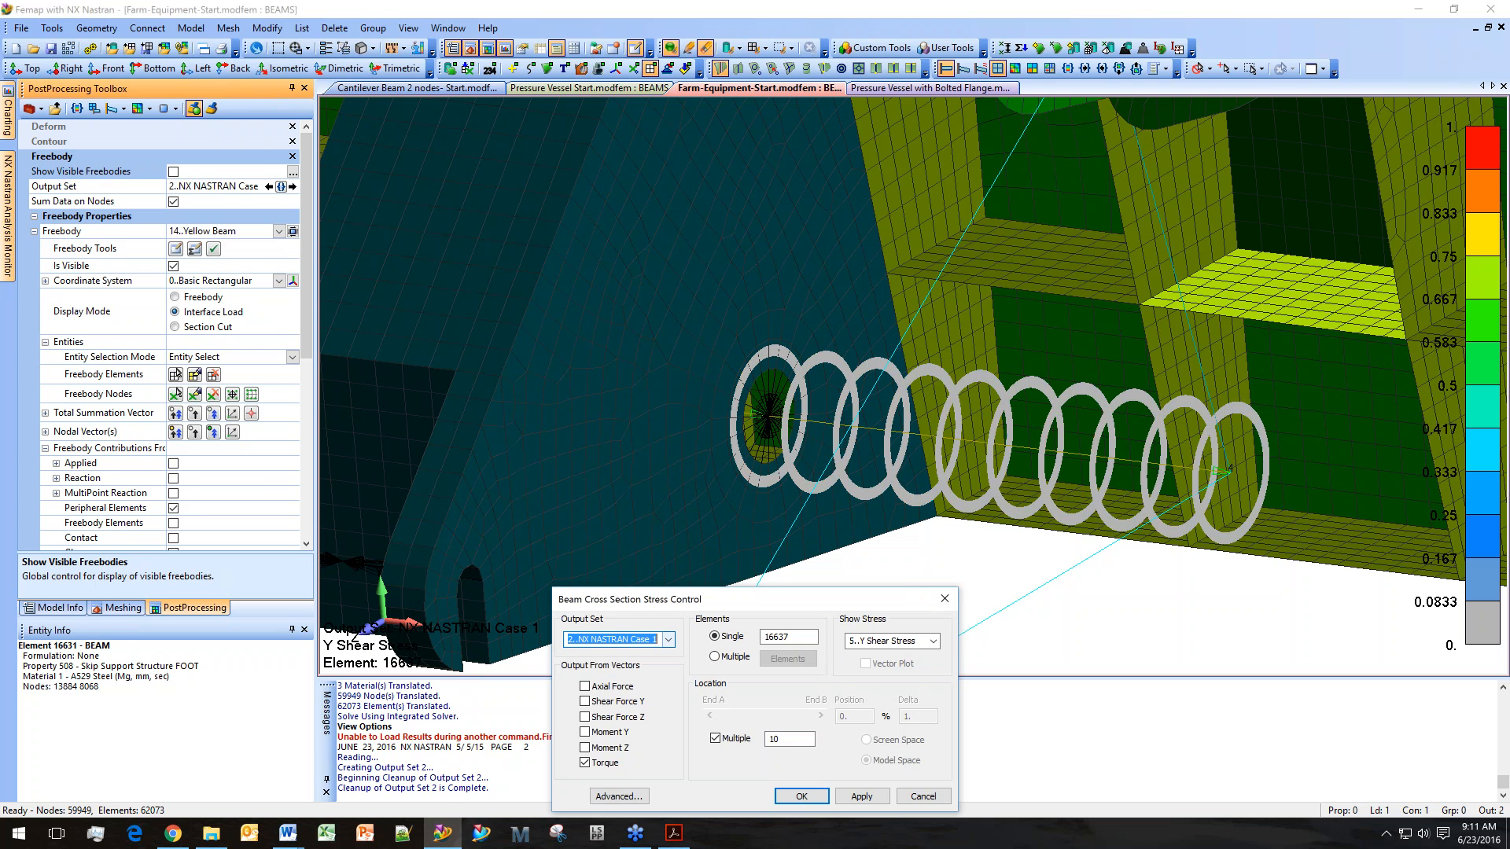
{"action": "left_click", "coordinate": [668, 641]}
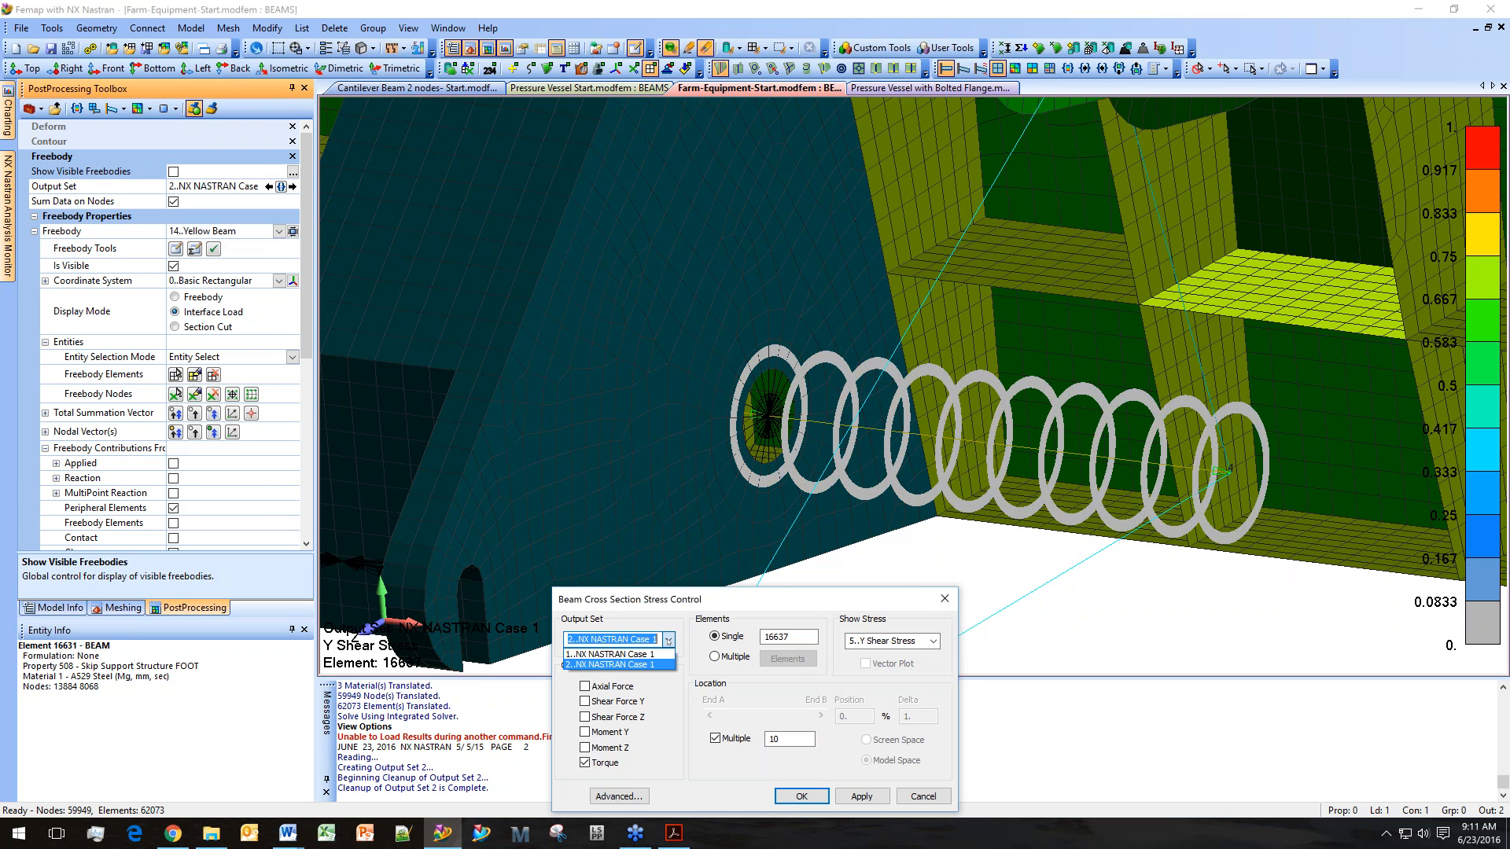
{"action": "left_click", "coordinate": [653, 665]}
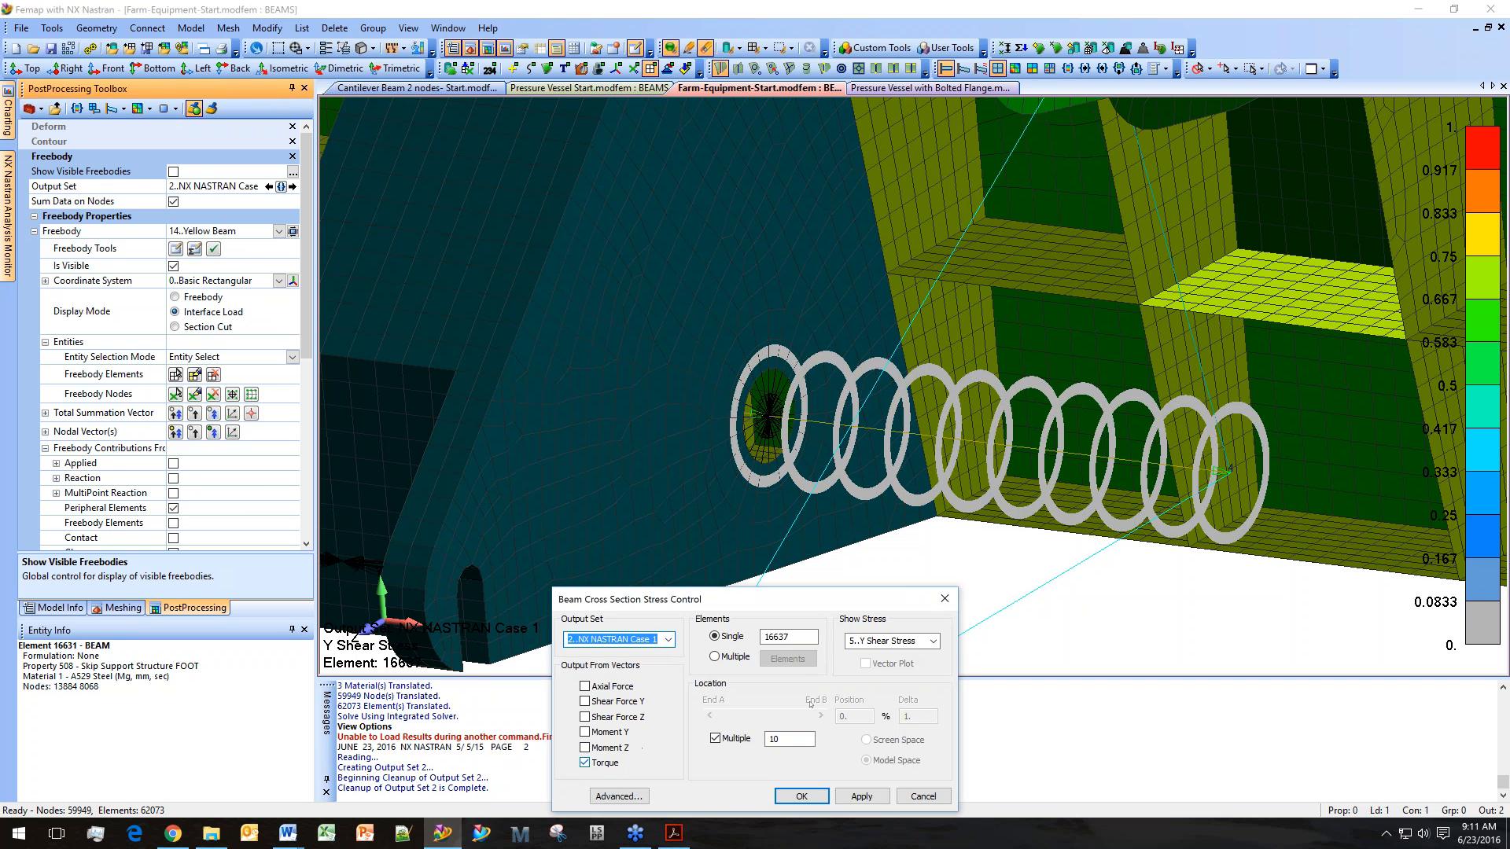
{"action": "left_click", "coordinate": [888, 641]}
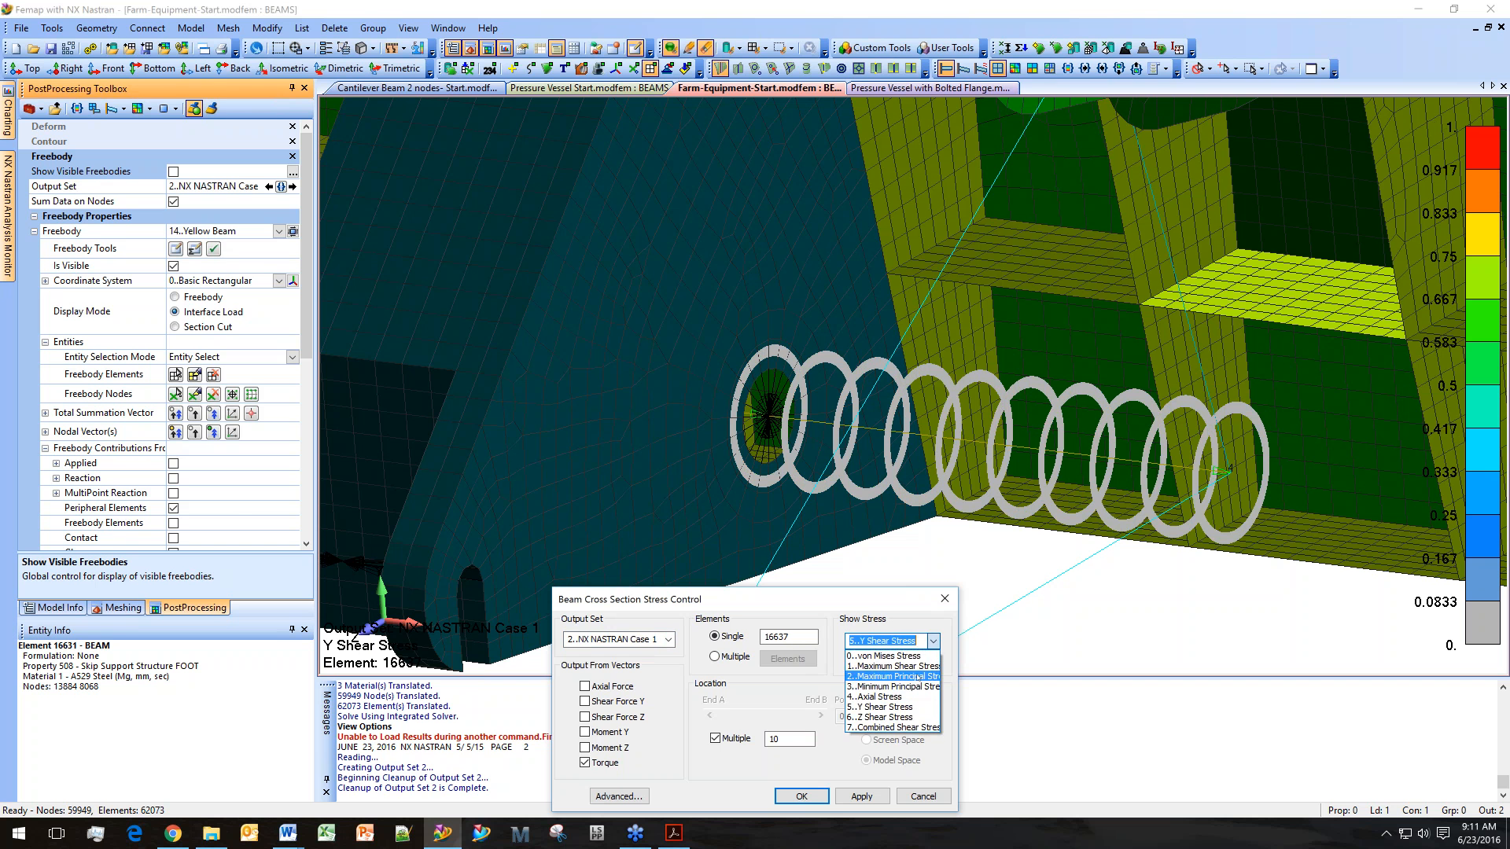
{"action": "left_click", "coordinate": [881, 717]}
{"action": "left_click", "coordinate": [888, 640]}
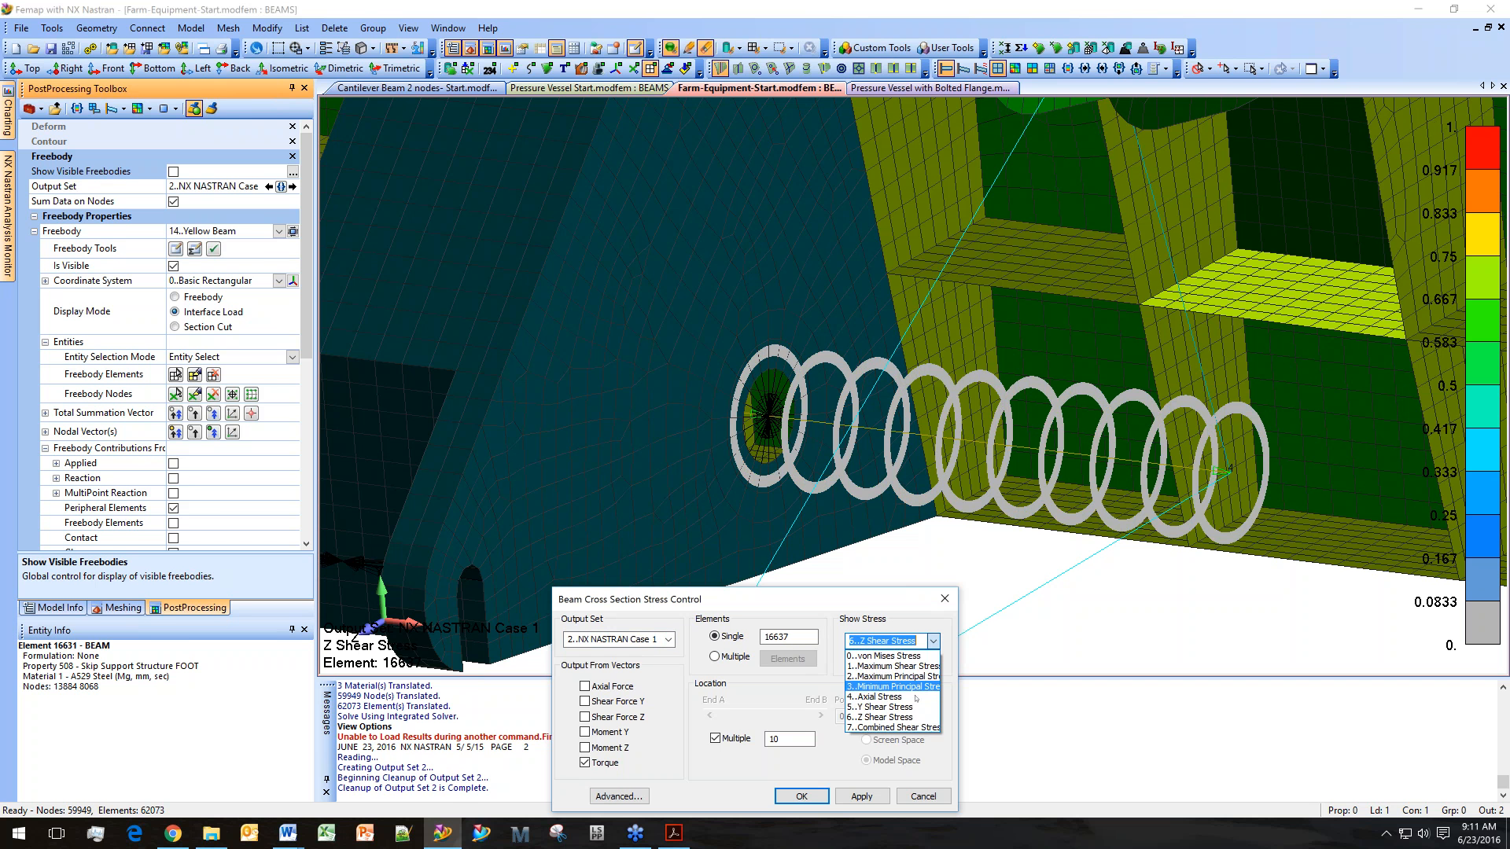
{"action": "left_click", "coordinate": [880, 707]}
{"action": "left_click", "coordinate": [933, 641]}
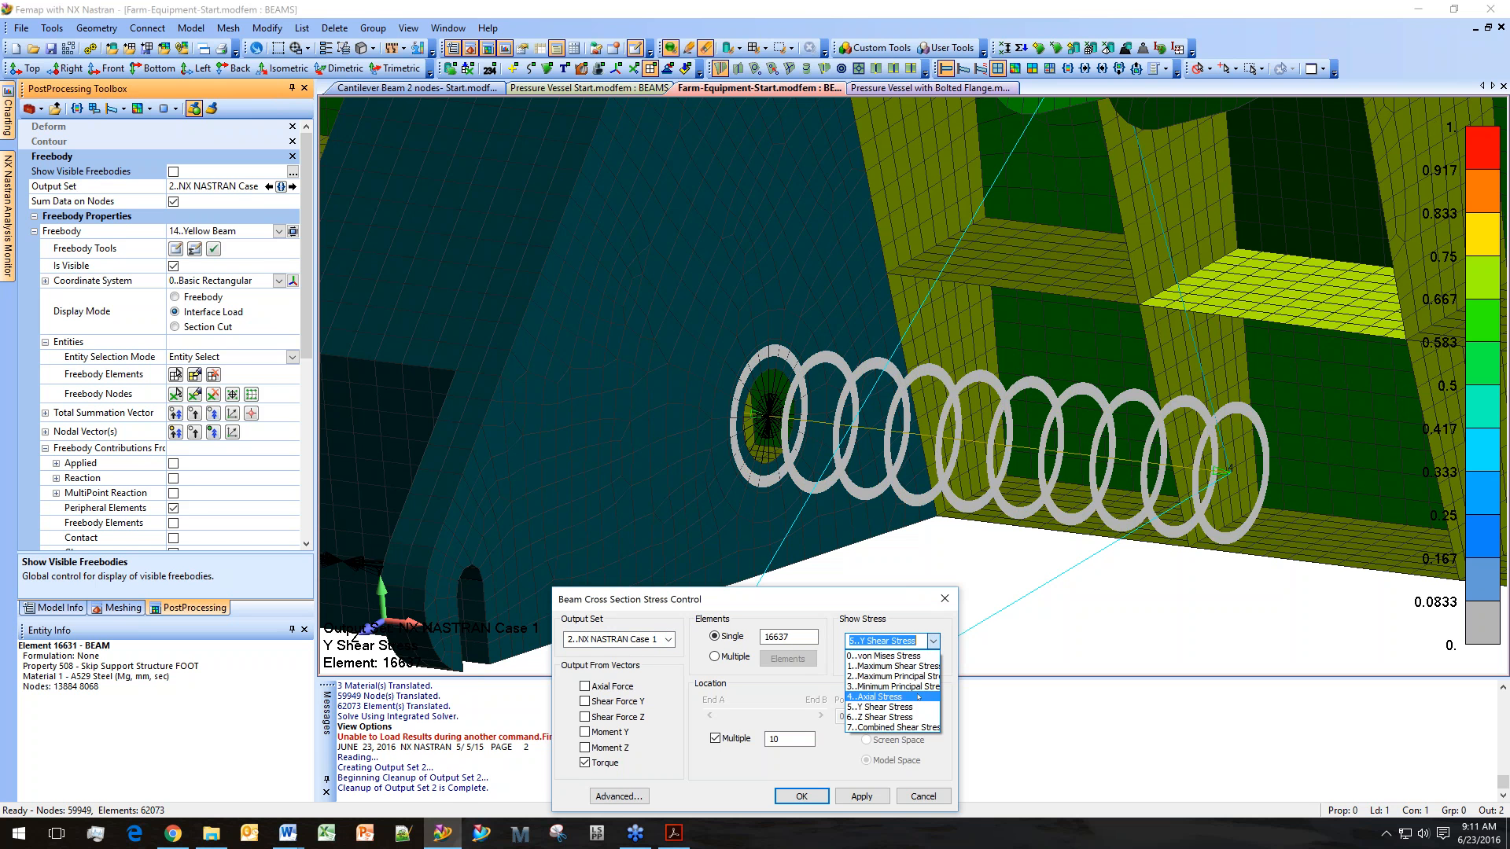
{"action": "left_click", "coordinate": [918, 697]}
{"action": "left_click", "coordinate": [933, 640]}
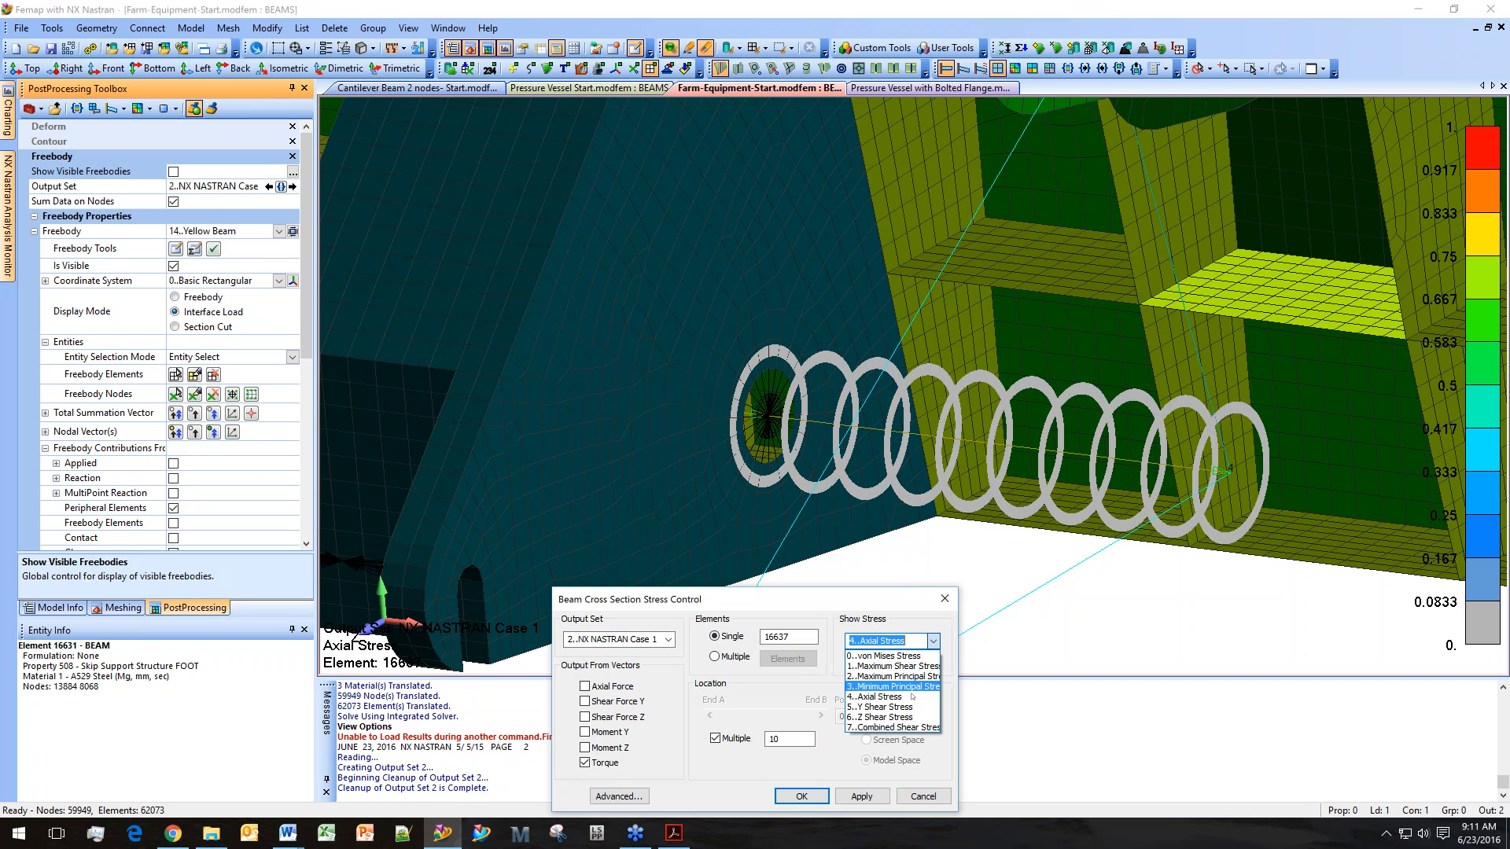
{"action": "left_click", "coordinate": [912, 697]}
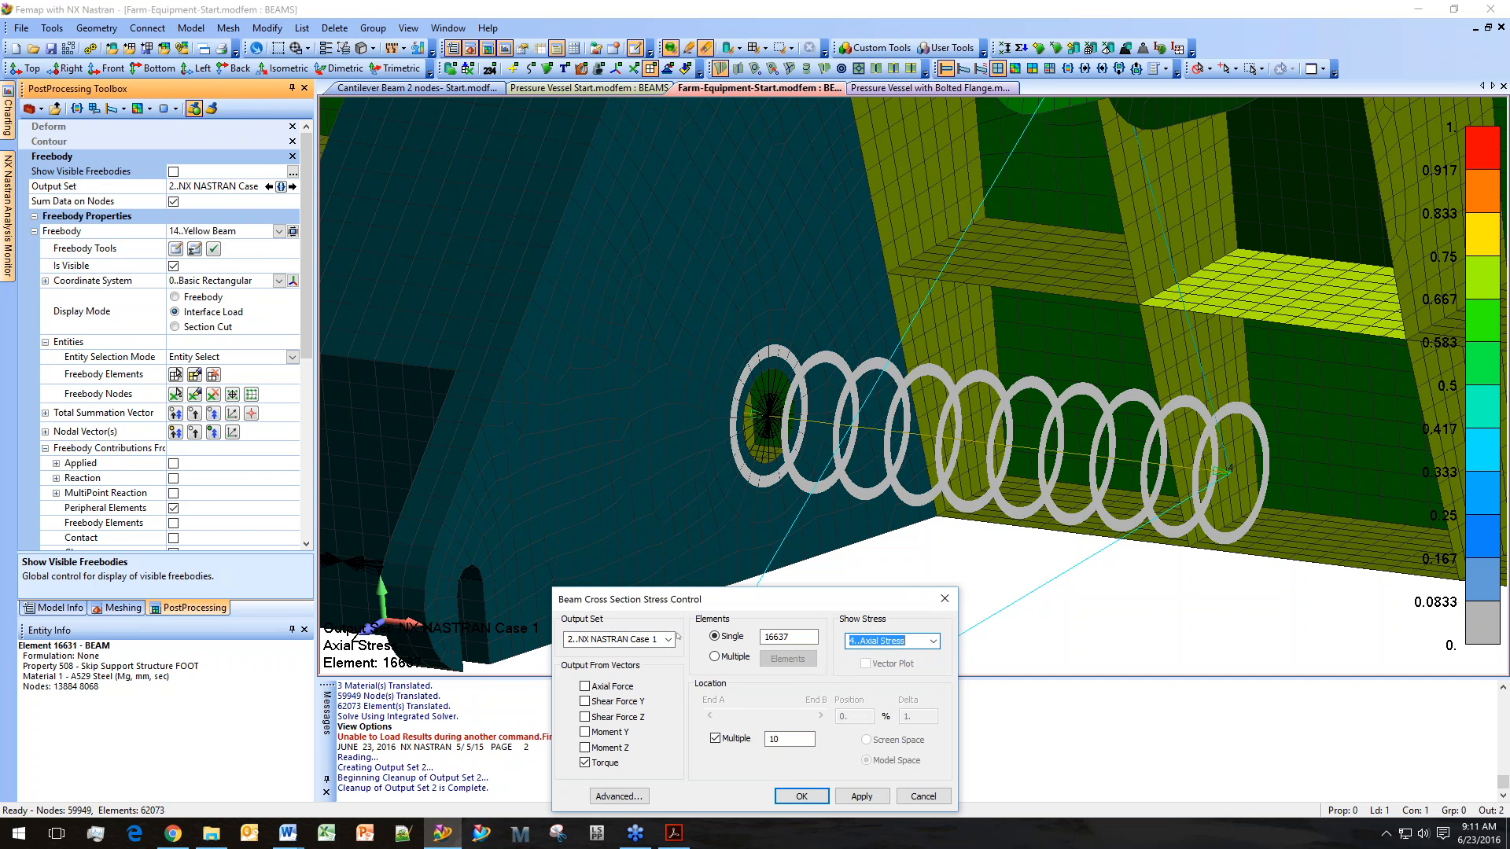
Return to output set 1..NX NASTRAN Case 1 with Y Shear Stress displayed.
{"action": "left_click", "coordinate": [669, 640]}
{"action": "left_click", "coordinate": [613, 651]}
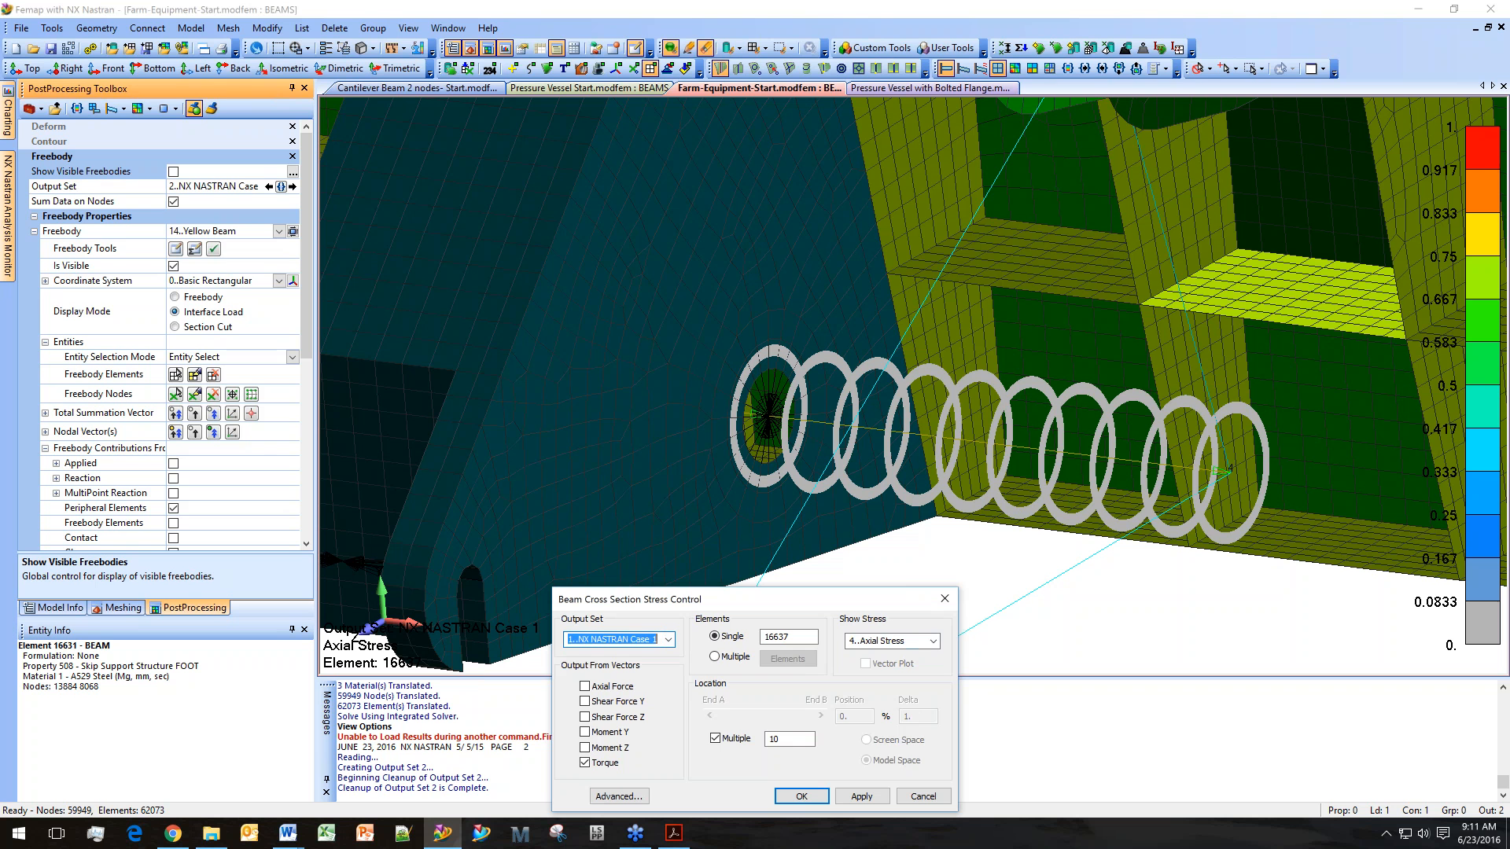
{"action": "left_click", "coordinate": [932, 641]}
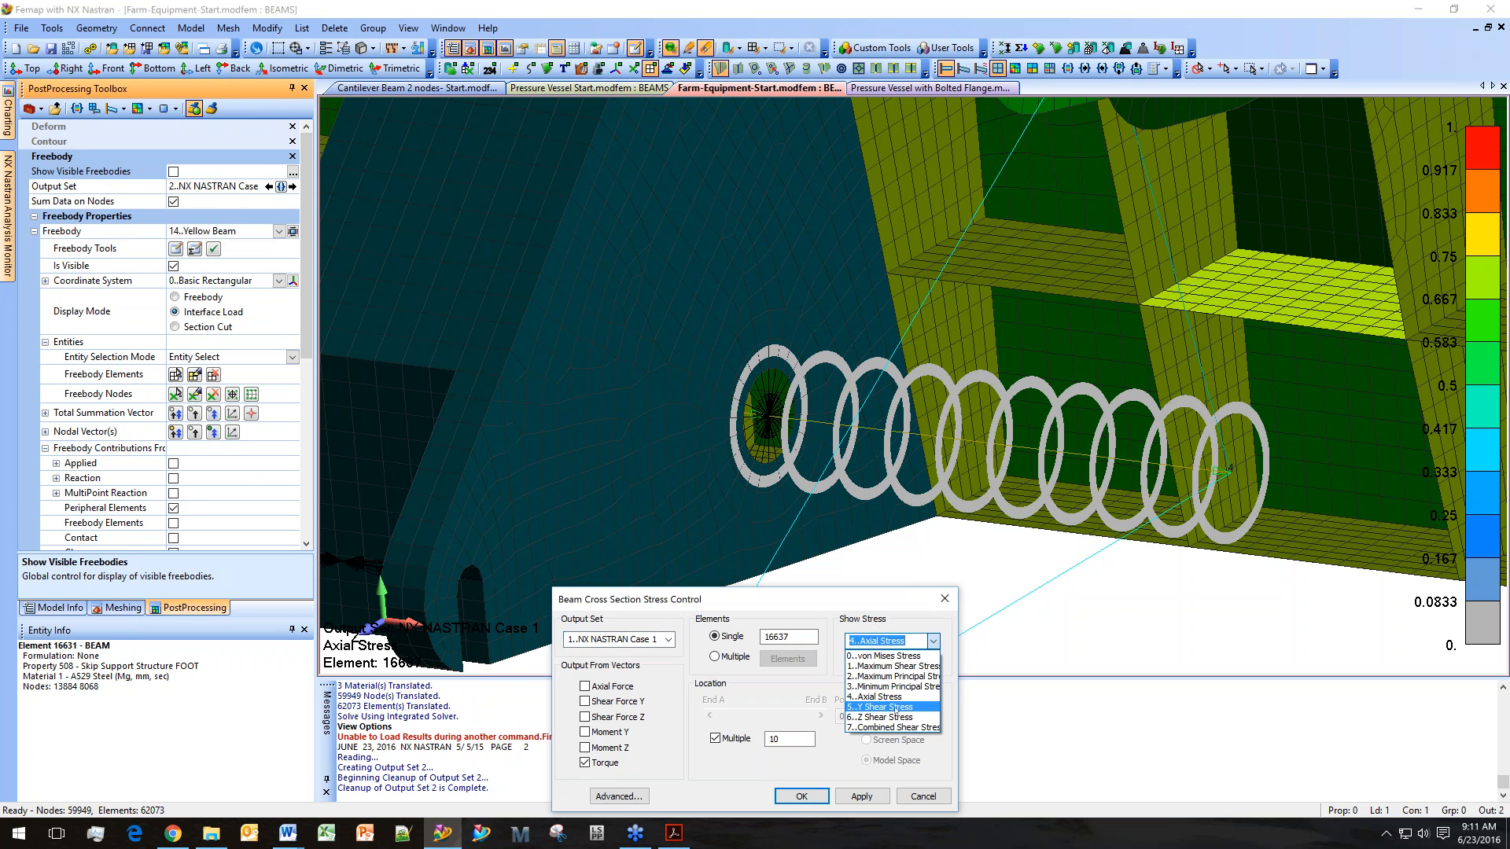
{"action": "left_click", "coordinate": [894, 707]}
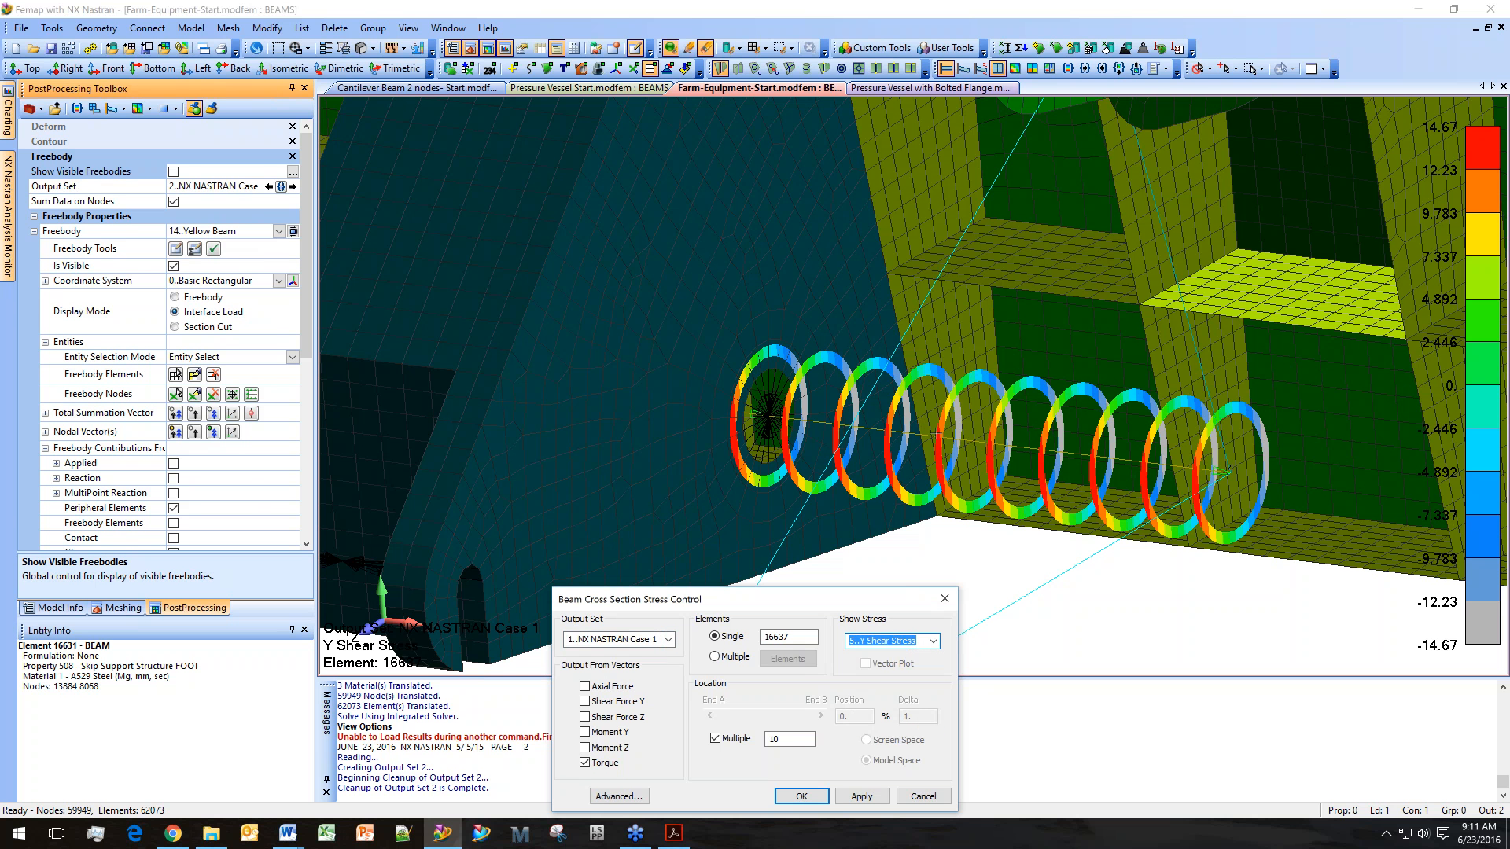
Keep Y Shear Stress displayed and switch the beam cross-section display from multiple sections to a single section.
{"action": "scroll", "coordinate": [1066, 444], "scroll_direction": "up", "scroll_amount": 2}
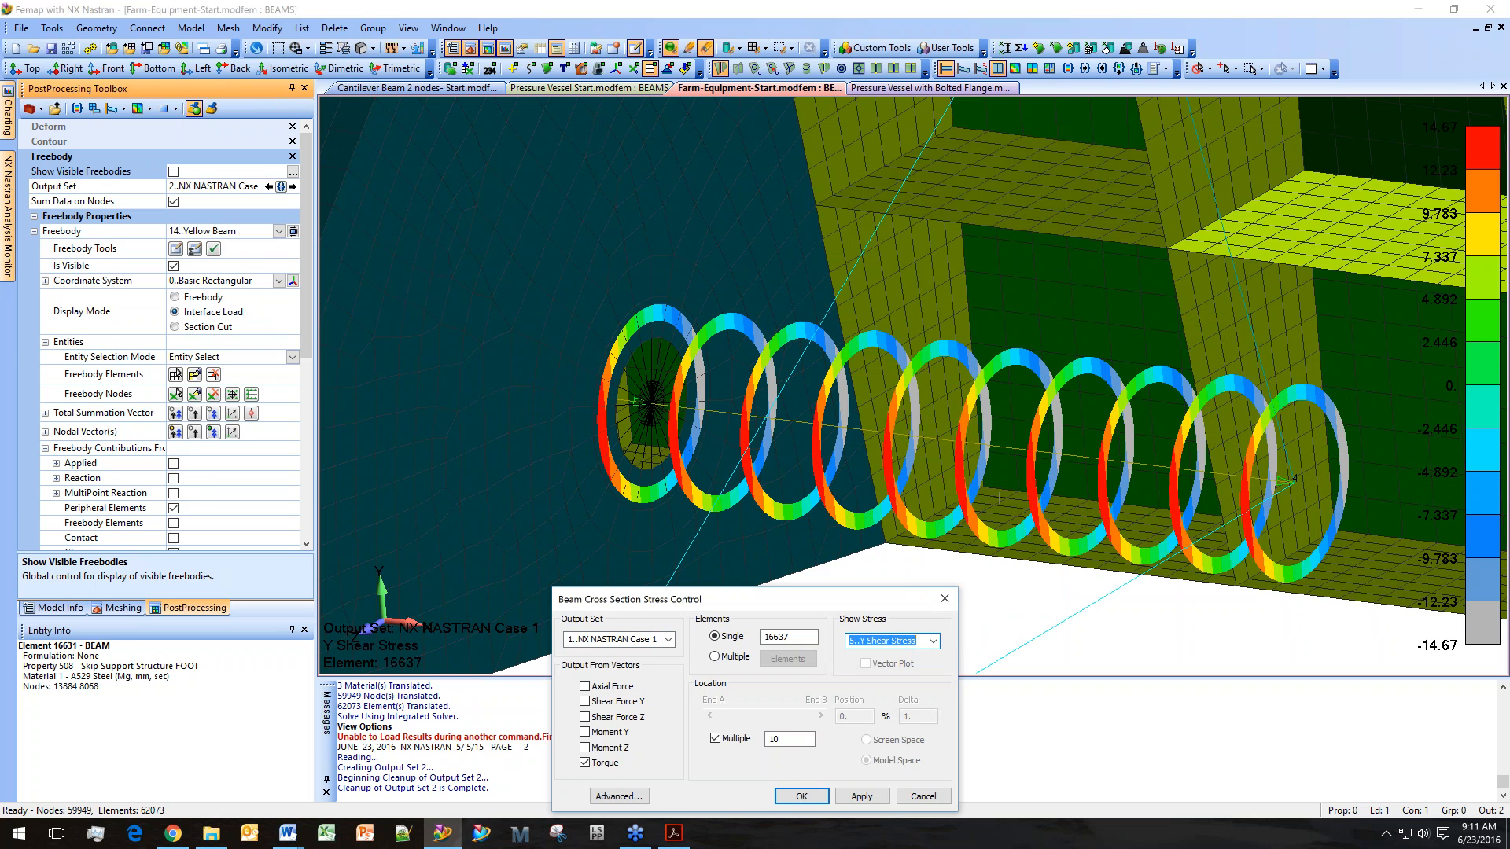
{"action": "left_click", "coordinate": [933, 641]}
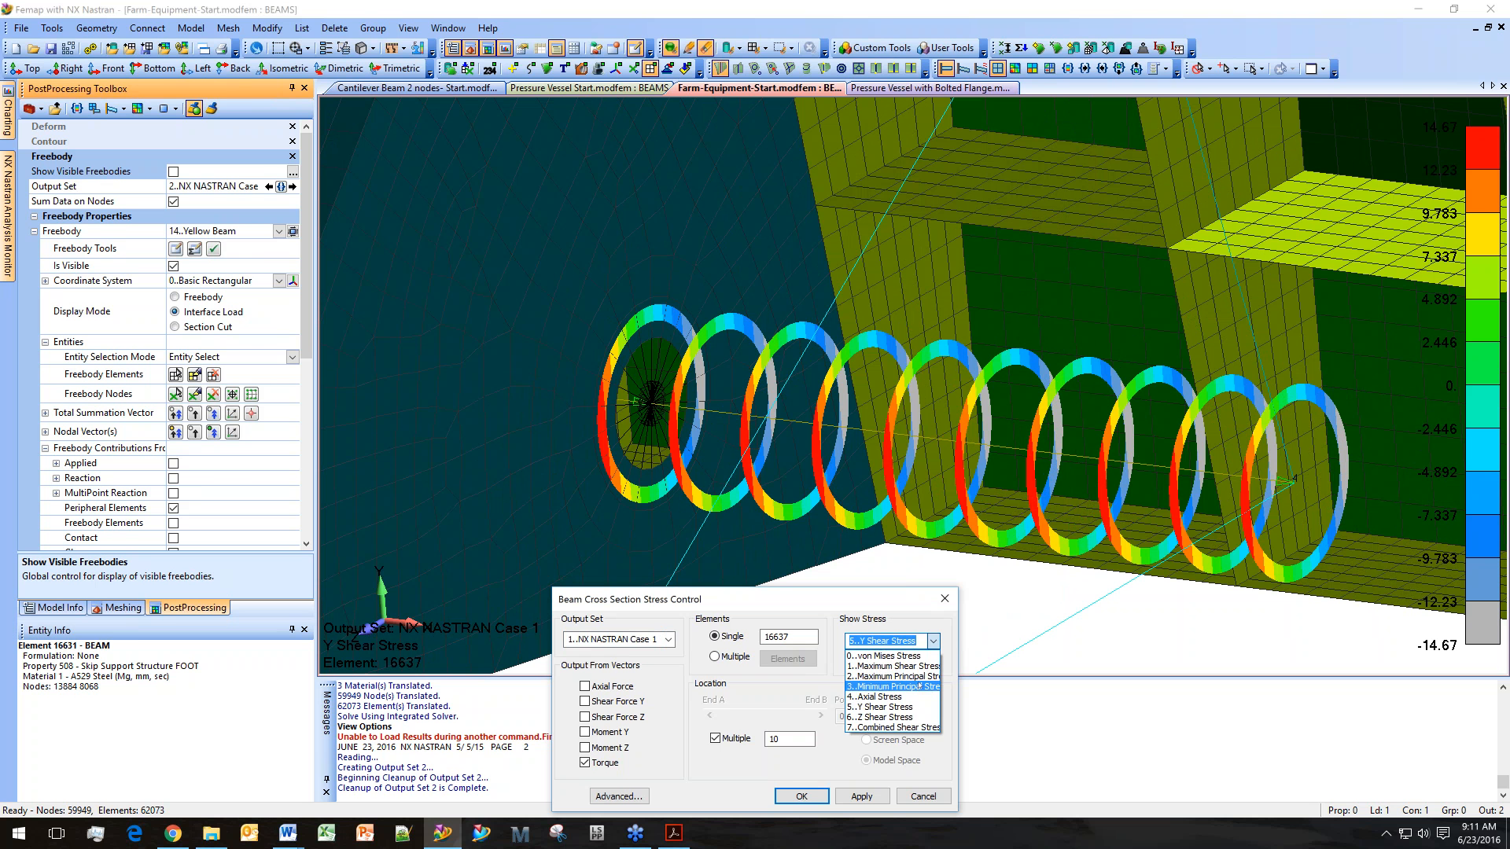
{"action": "left_click", "coordinate": [915, 656]}
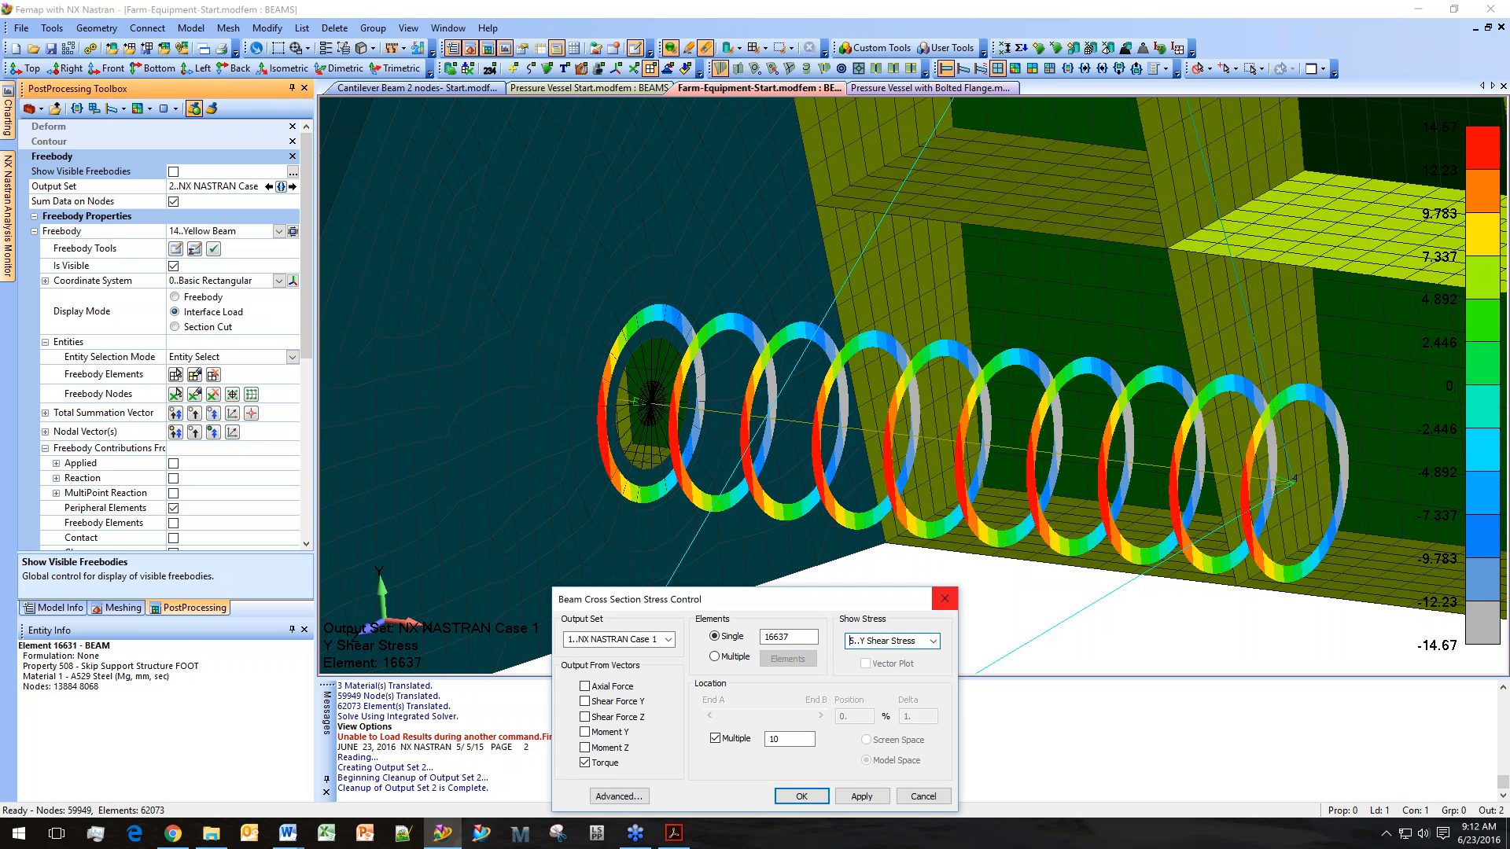
{"action": "left_click", "coordinate": [716, 739]}
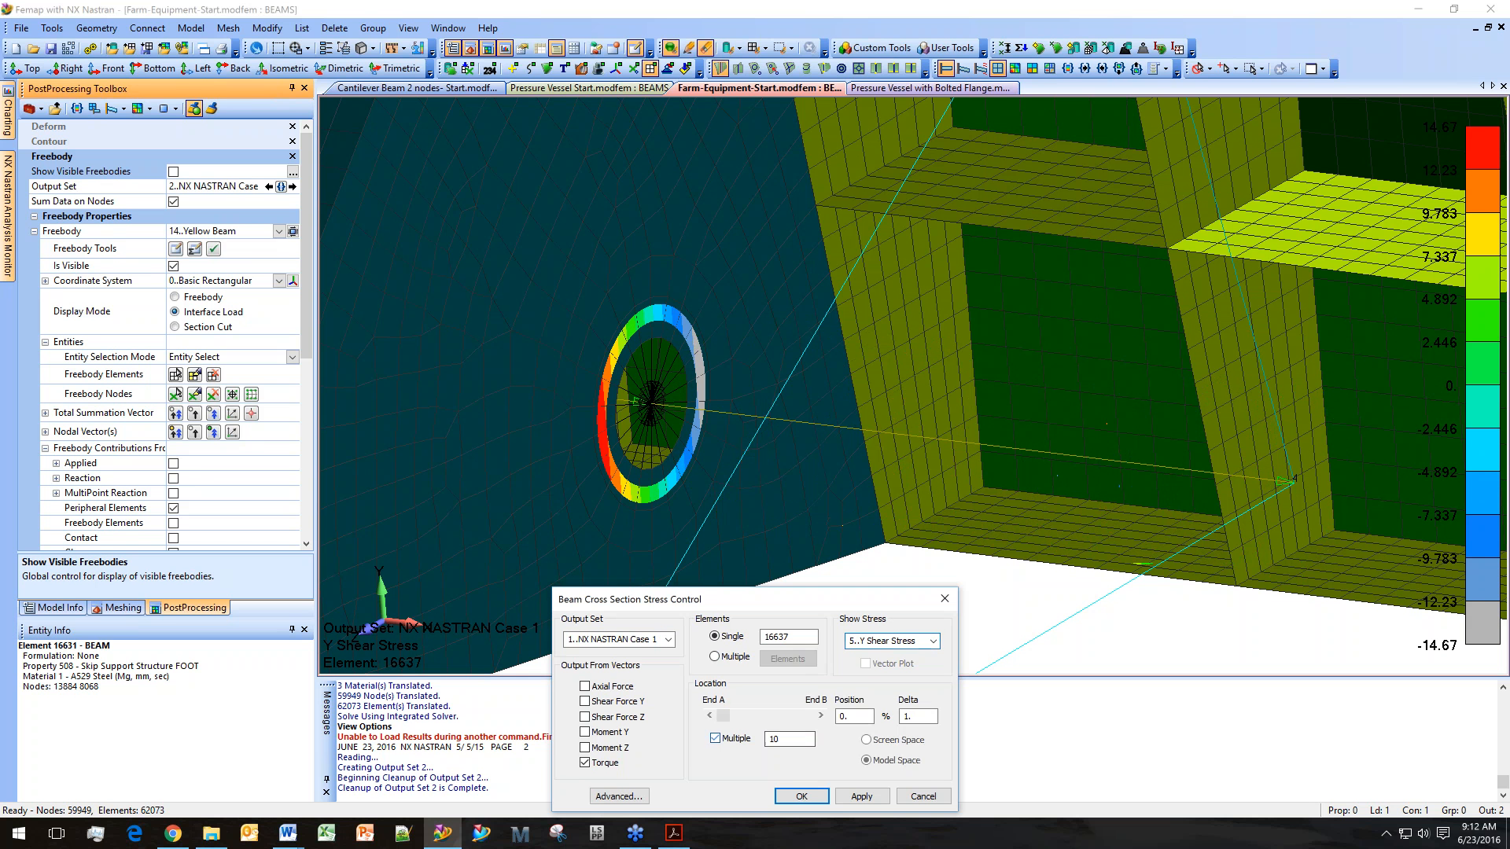
{"action": "left_click", "coordinate": [777, 739]}
{"action": "left_click", "coordinate": [716, 738]}
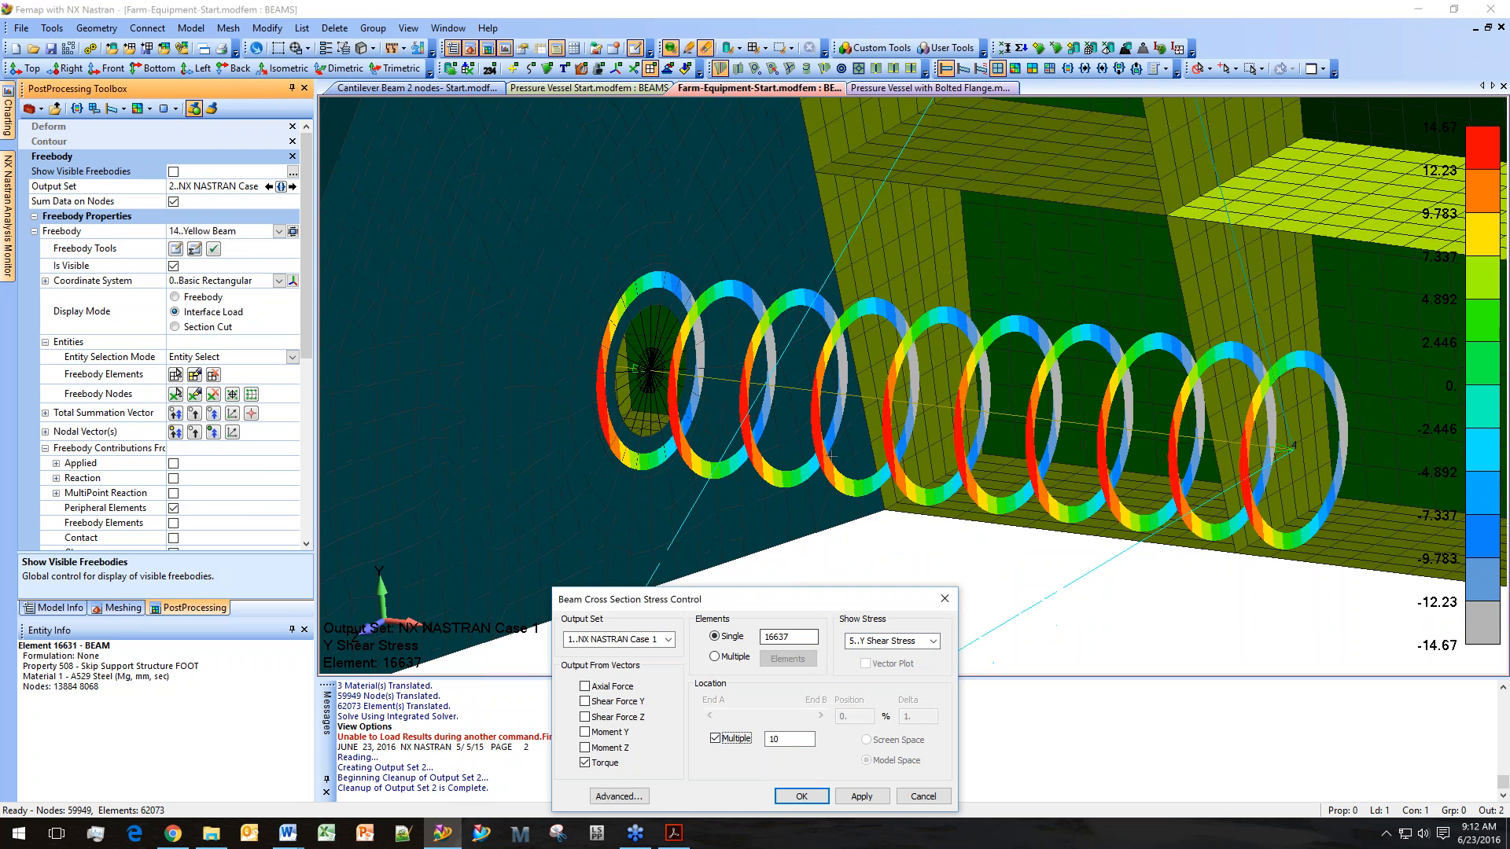
{"action": "left_click", "coordinate": [716, 738]}
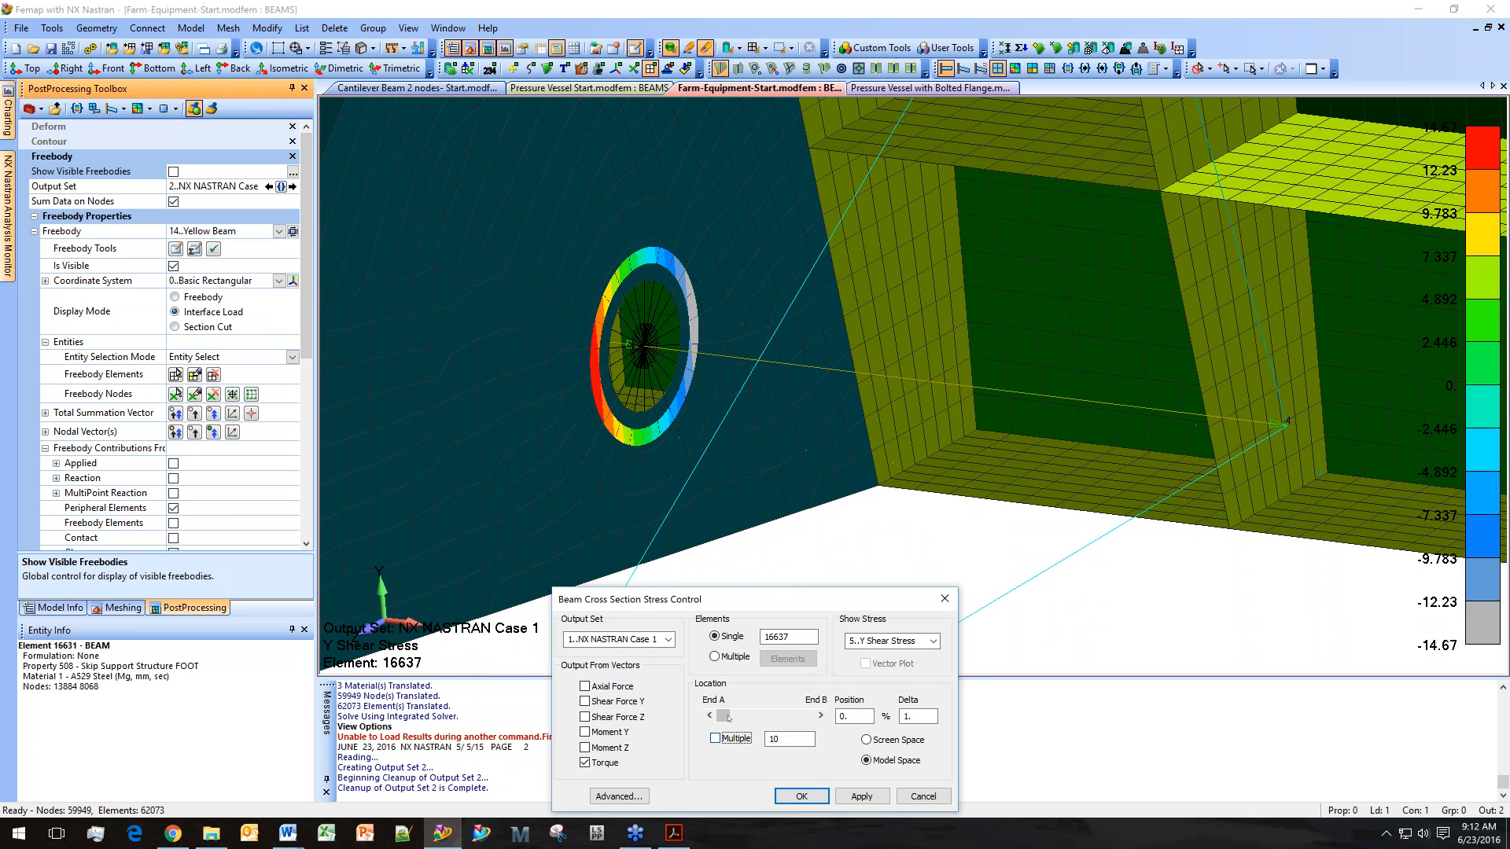
Place the single cross section at the beam's End B (100% position) in screen space and apply it.
{"action": "mouse_move", "coordinate": [718, 715]}
{"action": "left_mouse_down"}
{"action": "mouse_move", "coordinate": [807, 716]}
{"action": "mouse_move", "coordinate": [725, 717]}
{"action": "left_mouse_up"}
{"action": "left_click_drag", "start_coordinate": [723, 715], "coordinate": [822, 716]}
{"action": "left_click", "coordinate": [867, 740]}
{"action": "left_click_drag", "start_coordinate": [804, 598], "coordinate": [447, 506]}
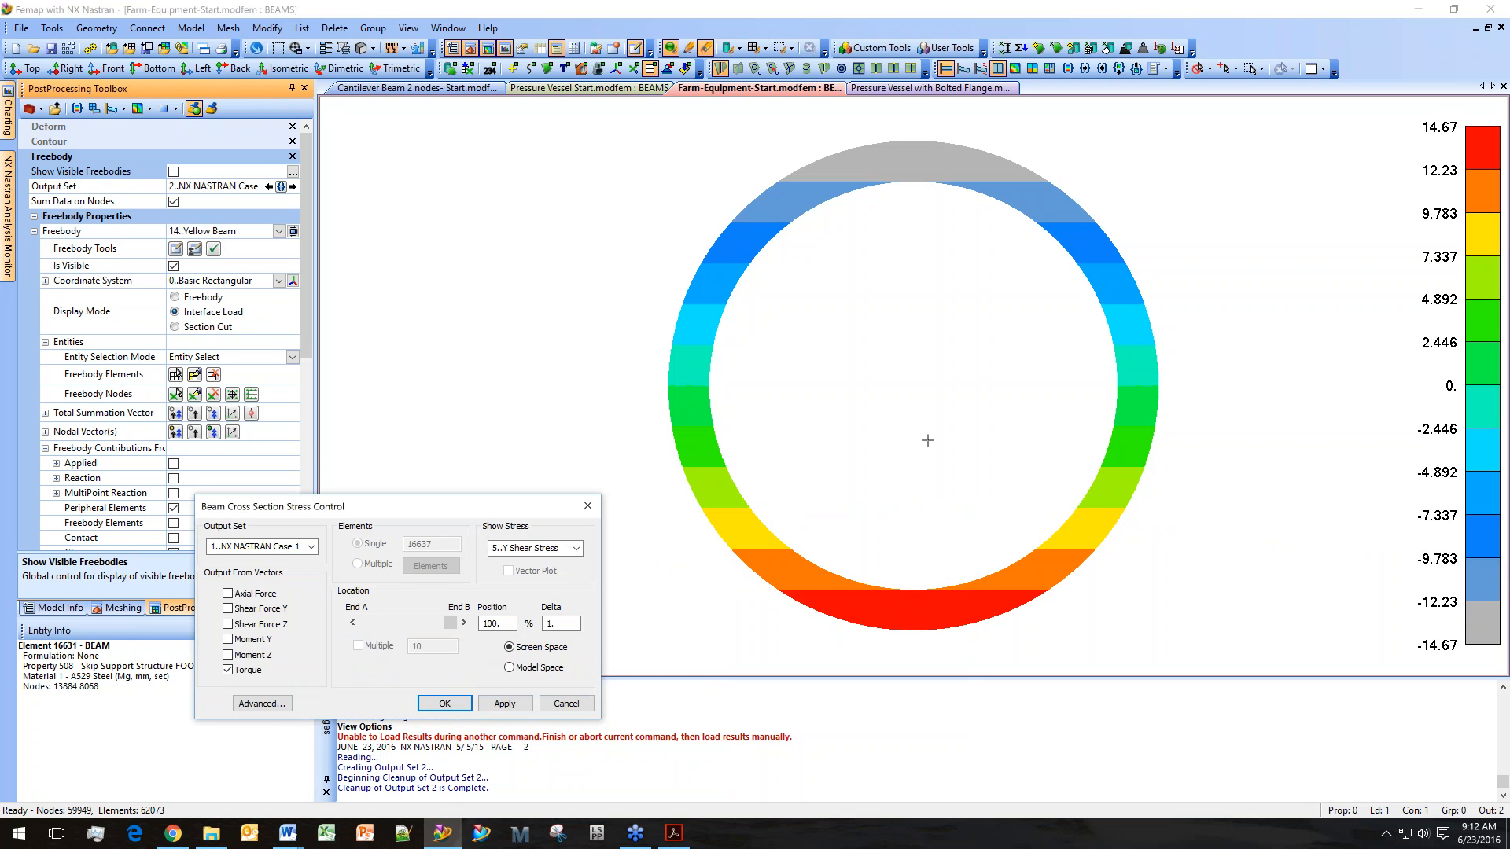
{"action": "left_click", "coordinate": [467, 707]}
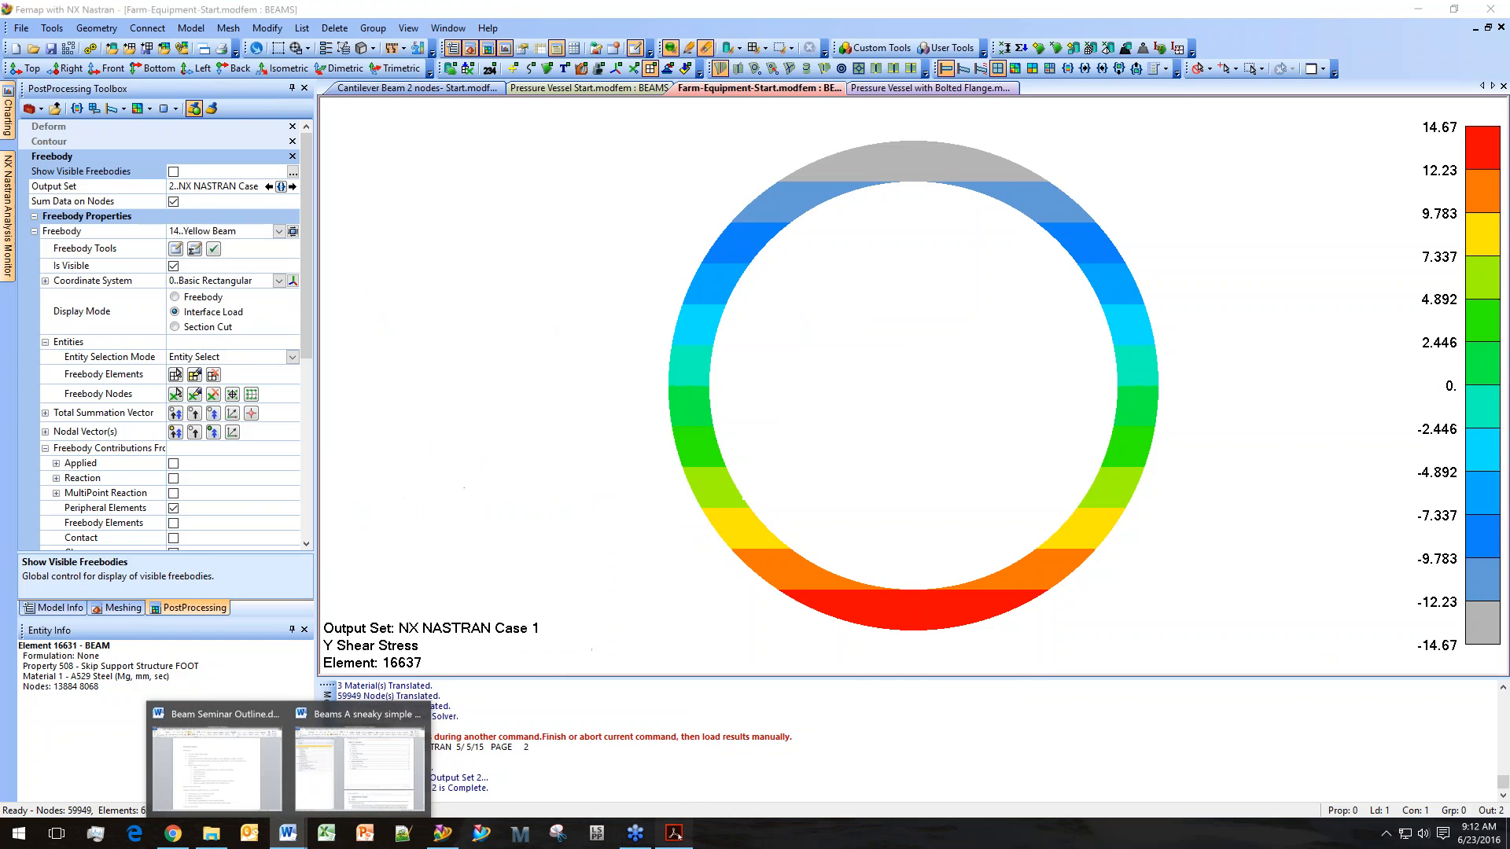
Switch to the beam seminar PDF and scroll through its pages on fasteners, end releases and torque shear stress.
{"action": "left_click", "coordinate": [674, 833]}
{"action": "scroll", "coordinate": [751, 425], "scroll_direction": "down", "scroll_amount": 8}
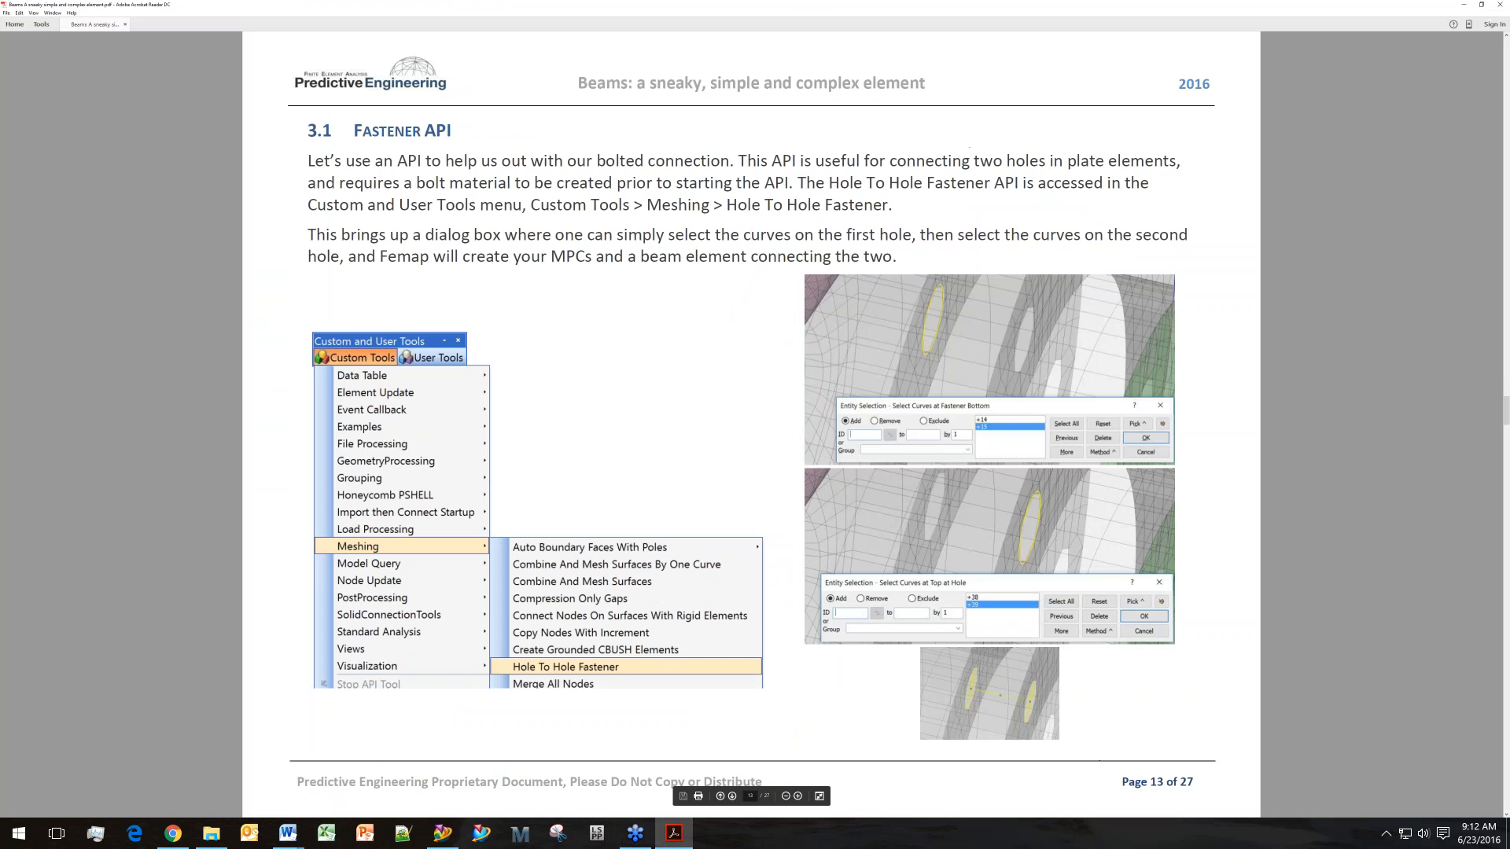
{"action": "scroll", "coordinate": [751, 424], "scroll_direction": "down", "scroll_amount": 15}
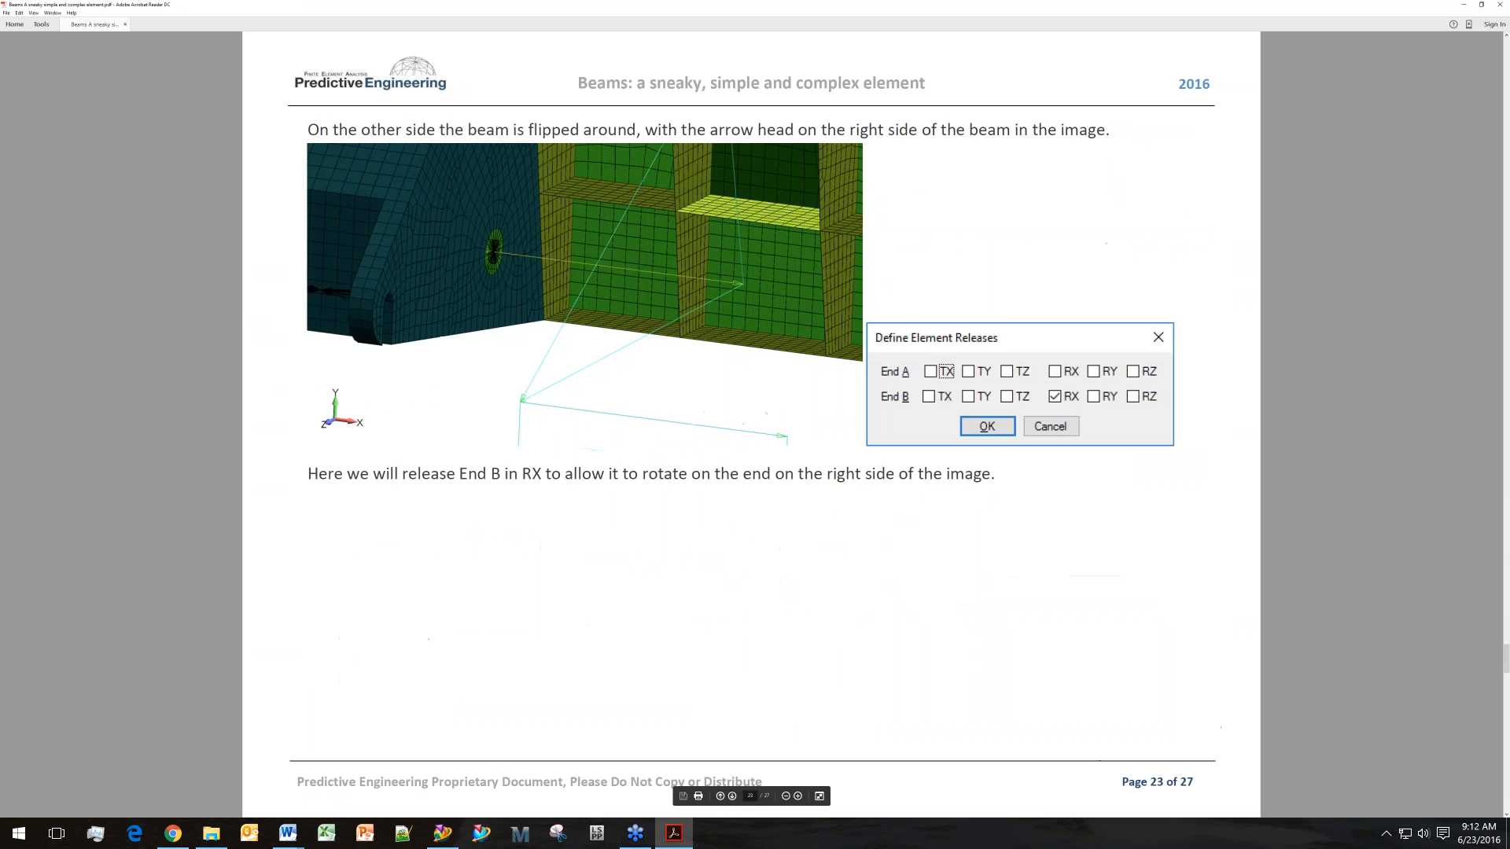
{"action": "scroll", "coordinate": [751, 424], "scroll_direction": "down", "scroll_amount": 3}
{"action": "scroll", "coordinate": [751, 424], "scroll_direction": "up", "scroll_amount": 3}
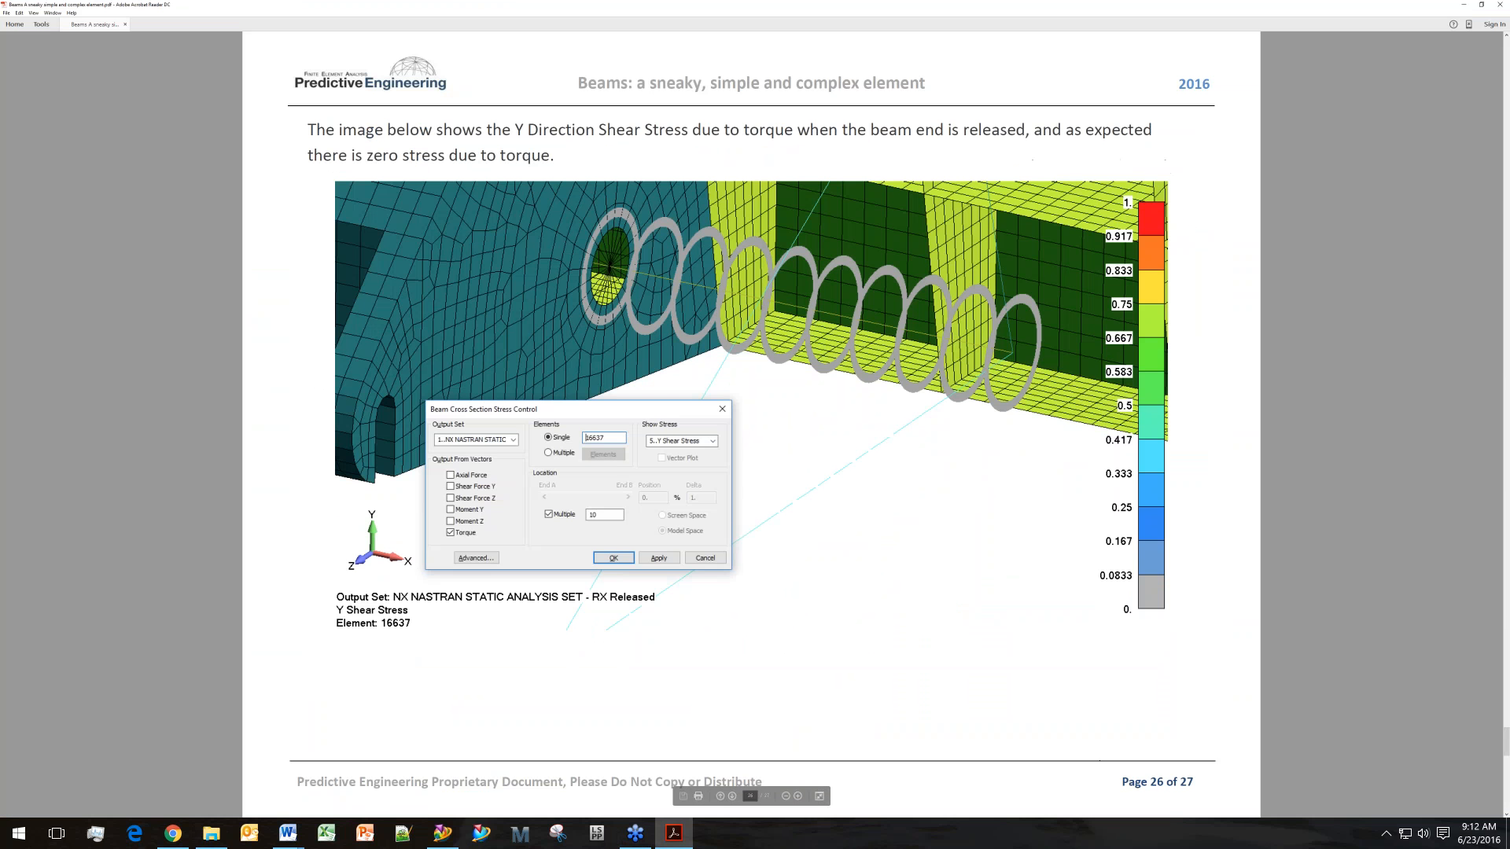
{"action": "left_click", "coordinate": [1463, 5]}
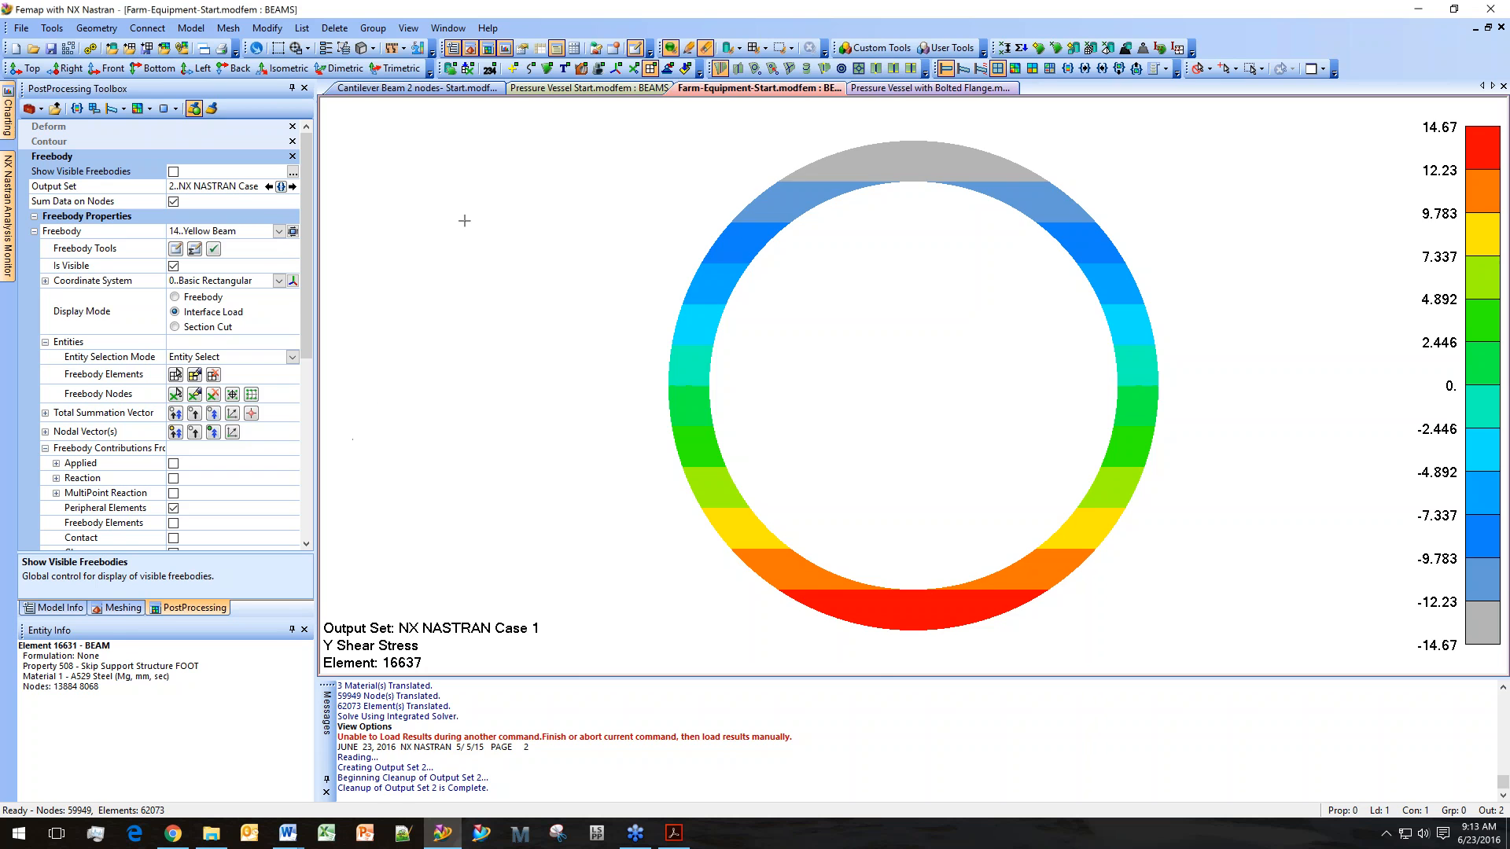
Regenerate the farm equipment view to clear the cross-section plot and review the element offsets/releases view options.
{"action": "key", "text": "ctrl+g"}
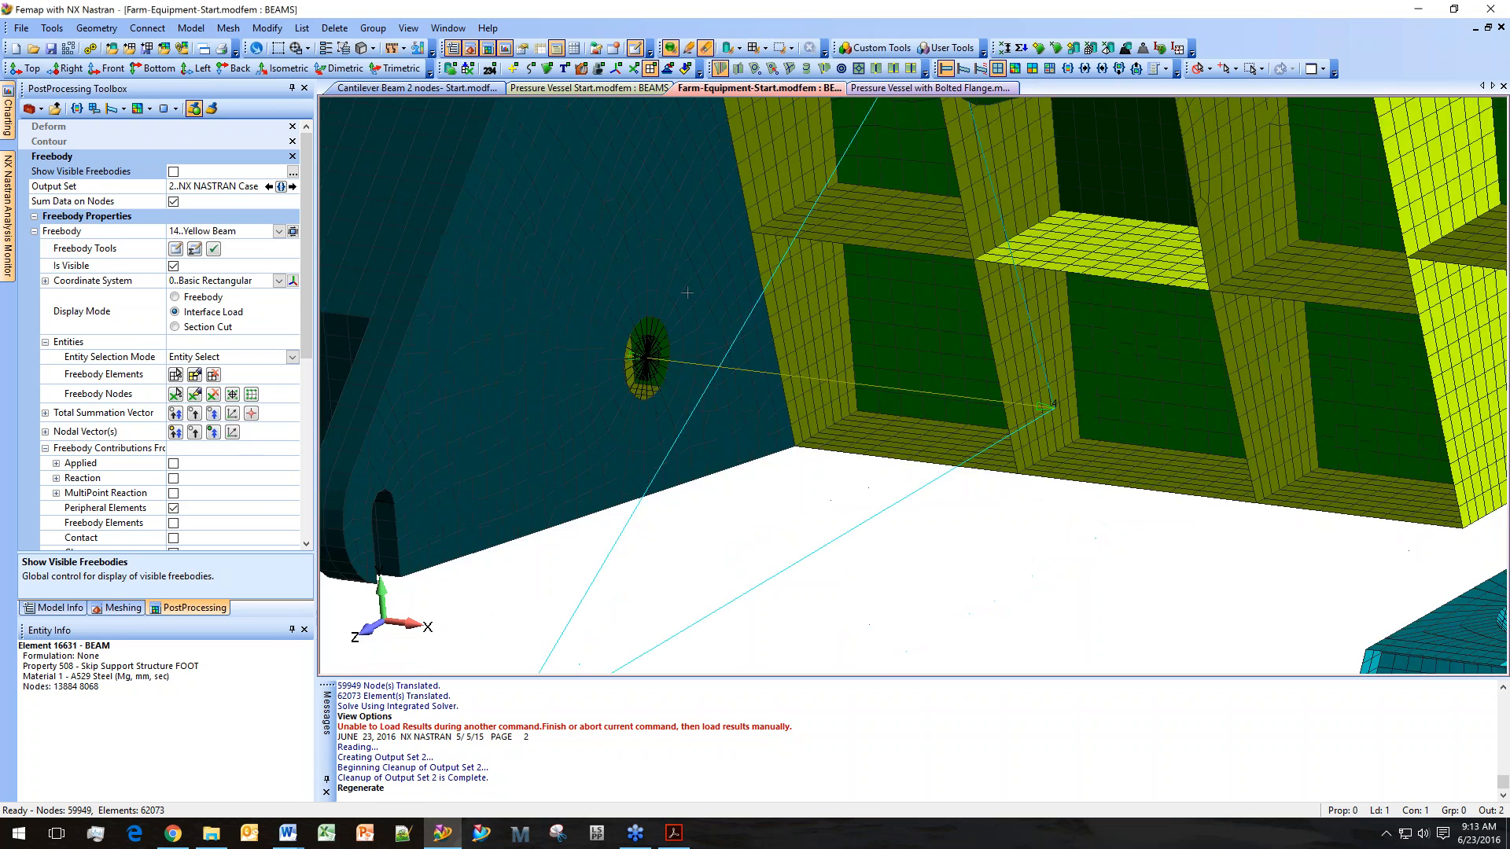
{"action": "scroll", "coordinate": [762, 286], "scroll_direction": "down", "scroll_amount": 5}
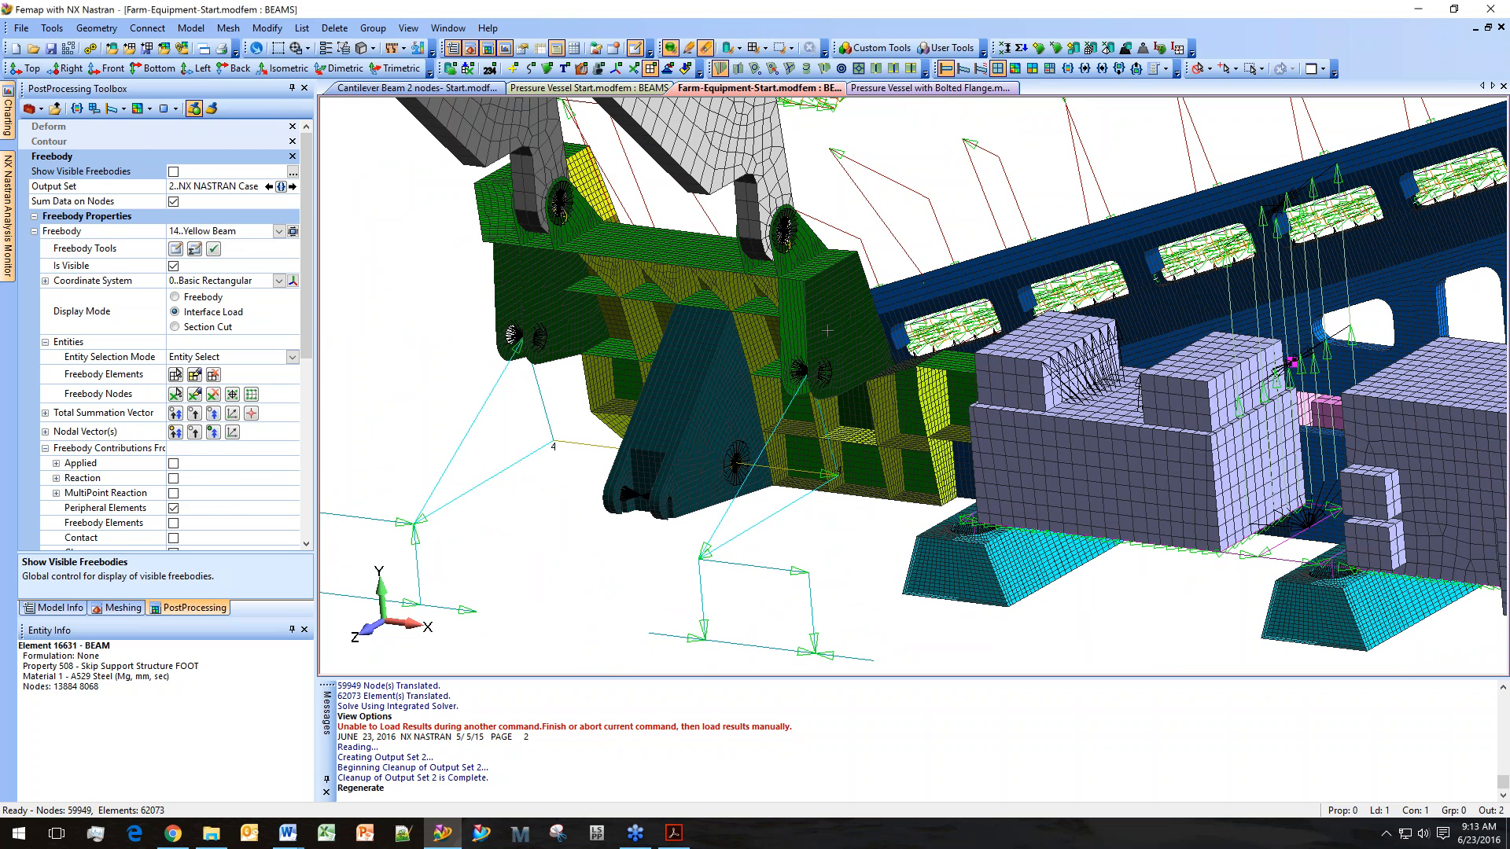
{"action": "key", "text": "F6"}
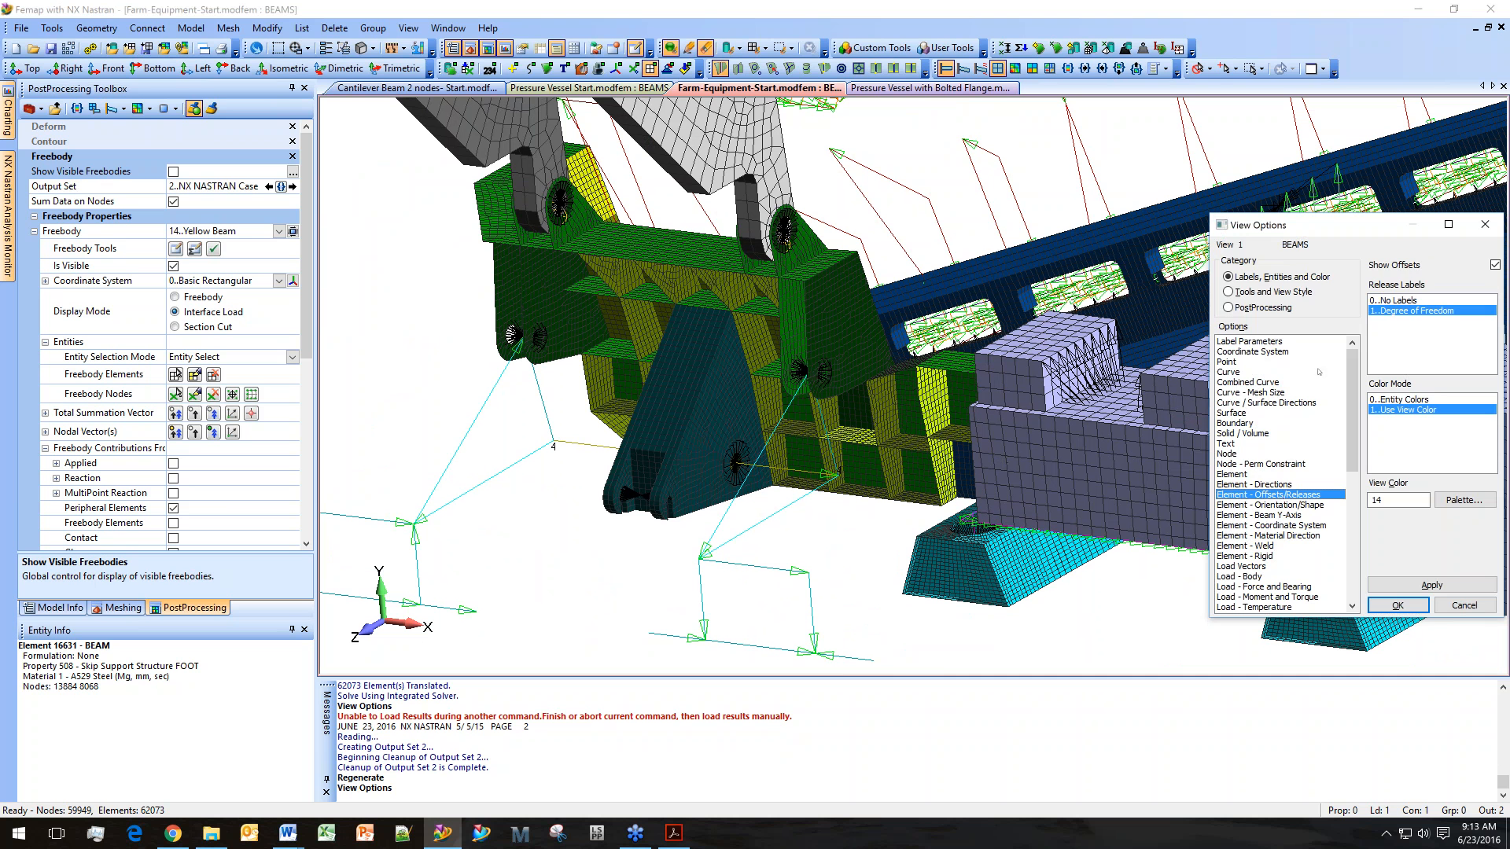
{"action": "left_click", "coordinate": [1397, 604]}
{"action": "key", "text": "ctrl+g"}
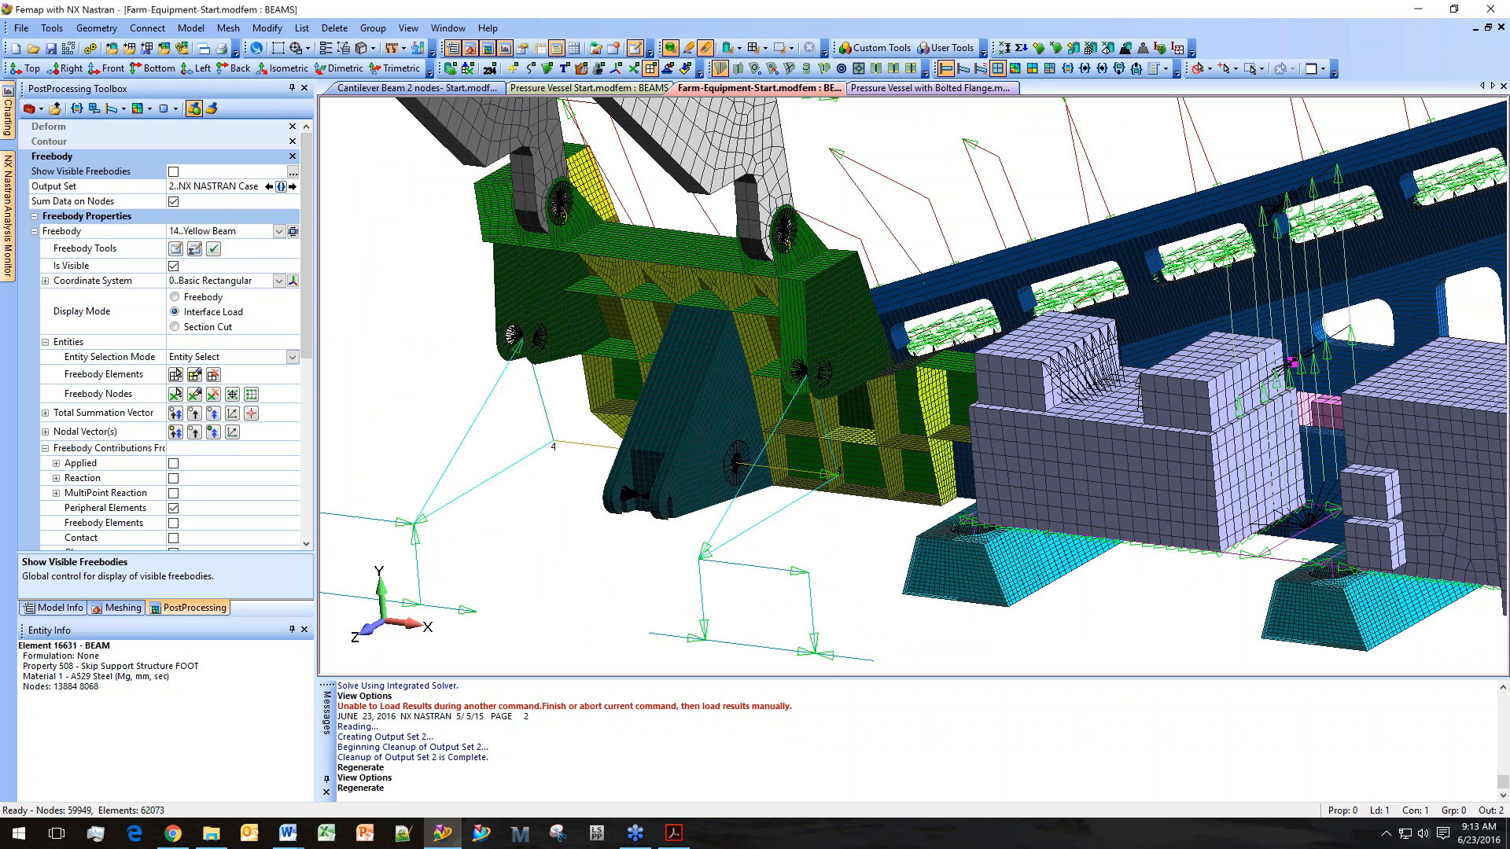
{"action": "middle_click_drag", "start_coordinate": [558, 445], "coordinate": [899, 359], "text": "ctrl"}
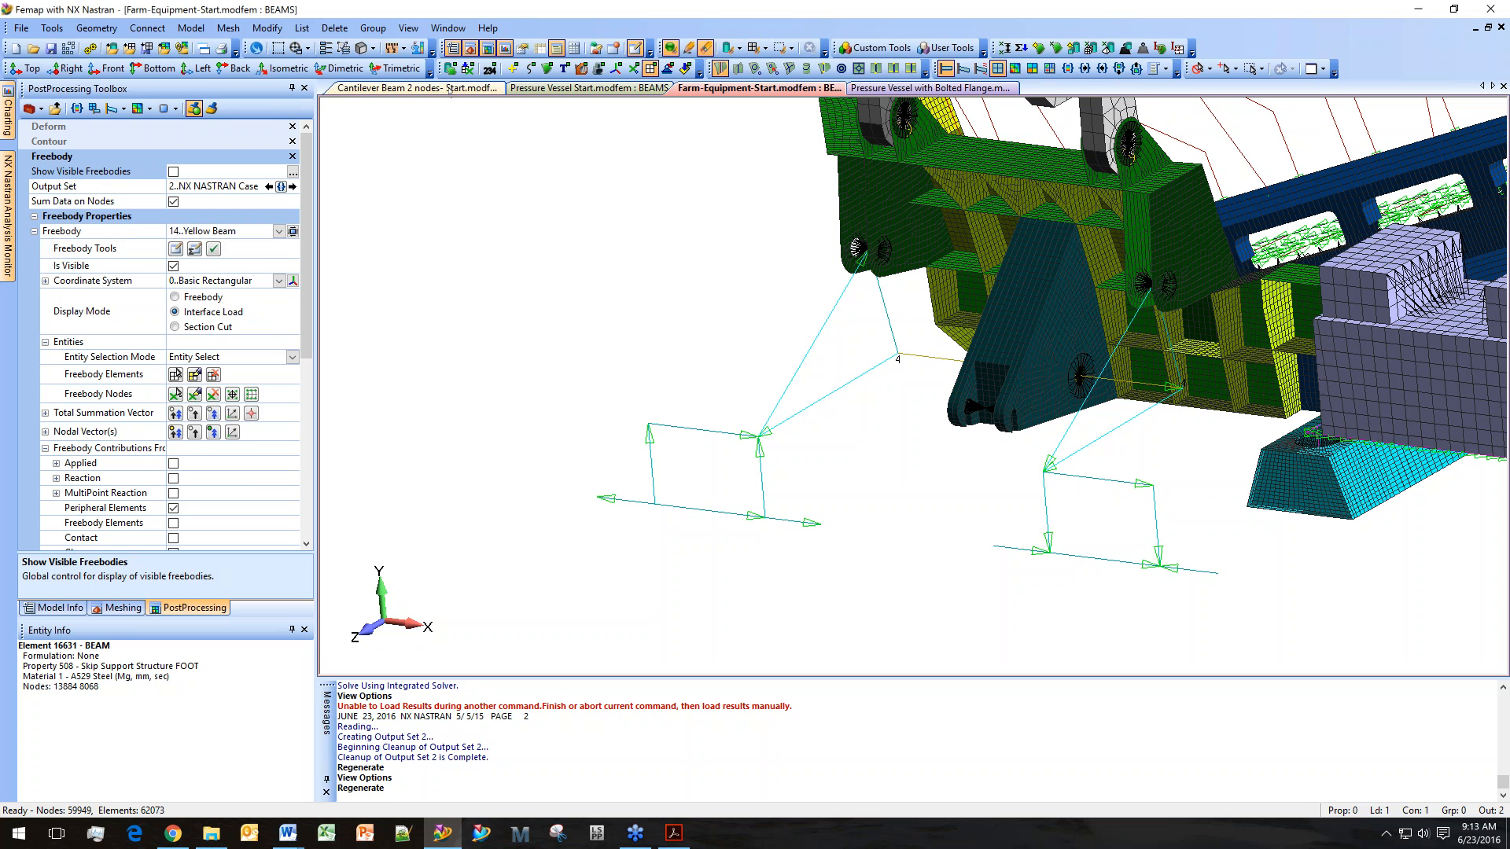
Open the Cantilever Beam 2 nodes model, rotate it, then return to the PDF's section on exporting forces to CSV.
{"action": "left_click", "coordinate": [416, 87]}
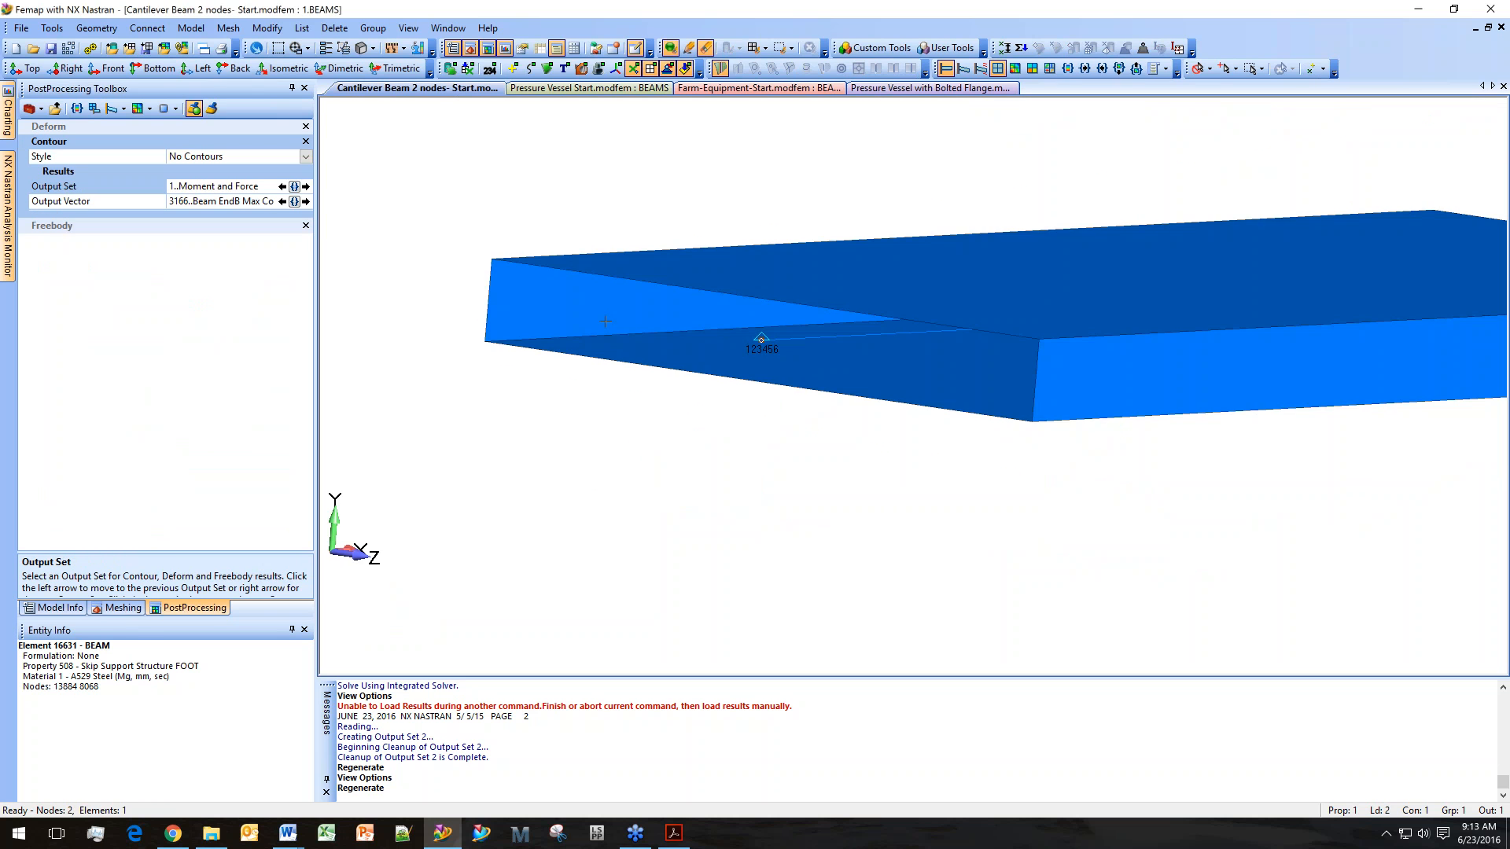
{"action": "middle_click_drag", "start_coordinate": [605, 321], "coordinate": [594, 330]}
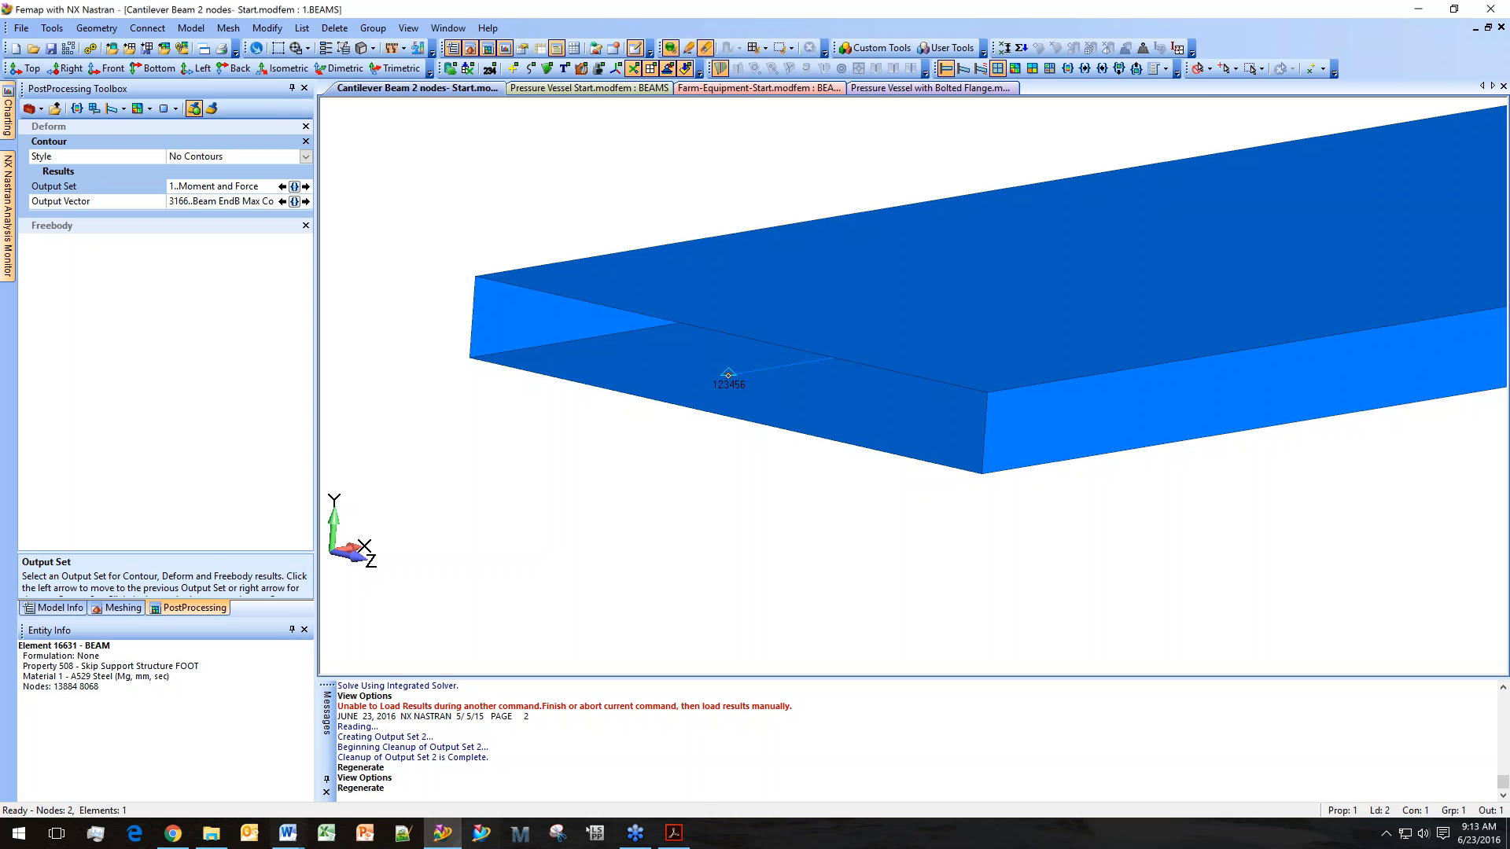
{"action": "left_click", "coordinate": [674, 833]}
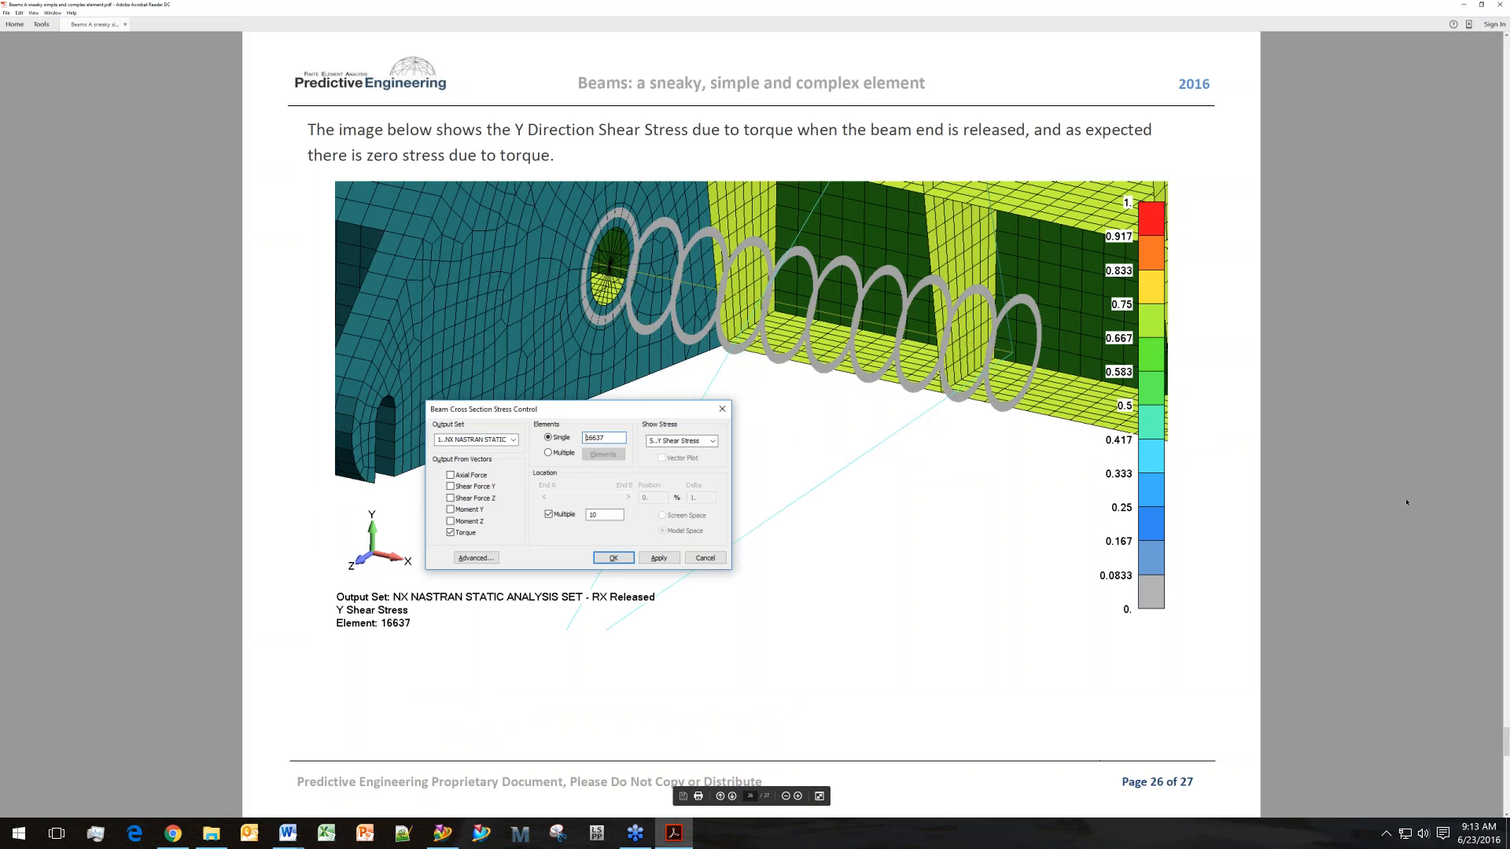
{"action": "scroll", "coordinate": [1407, 504], "scroll_direction": "up", "scroll_amount": 8}
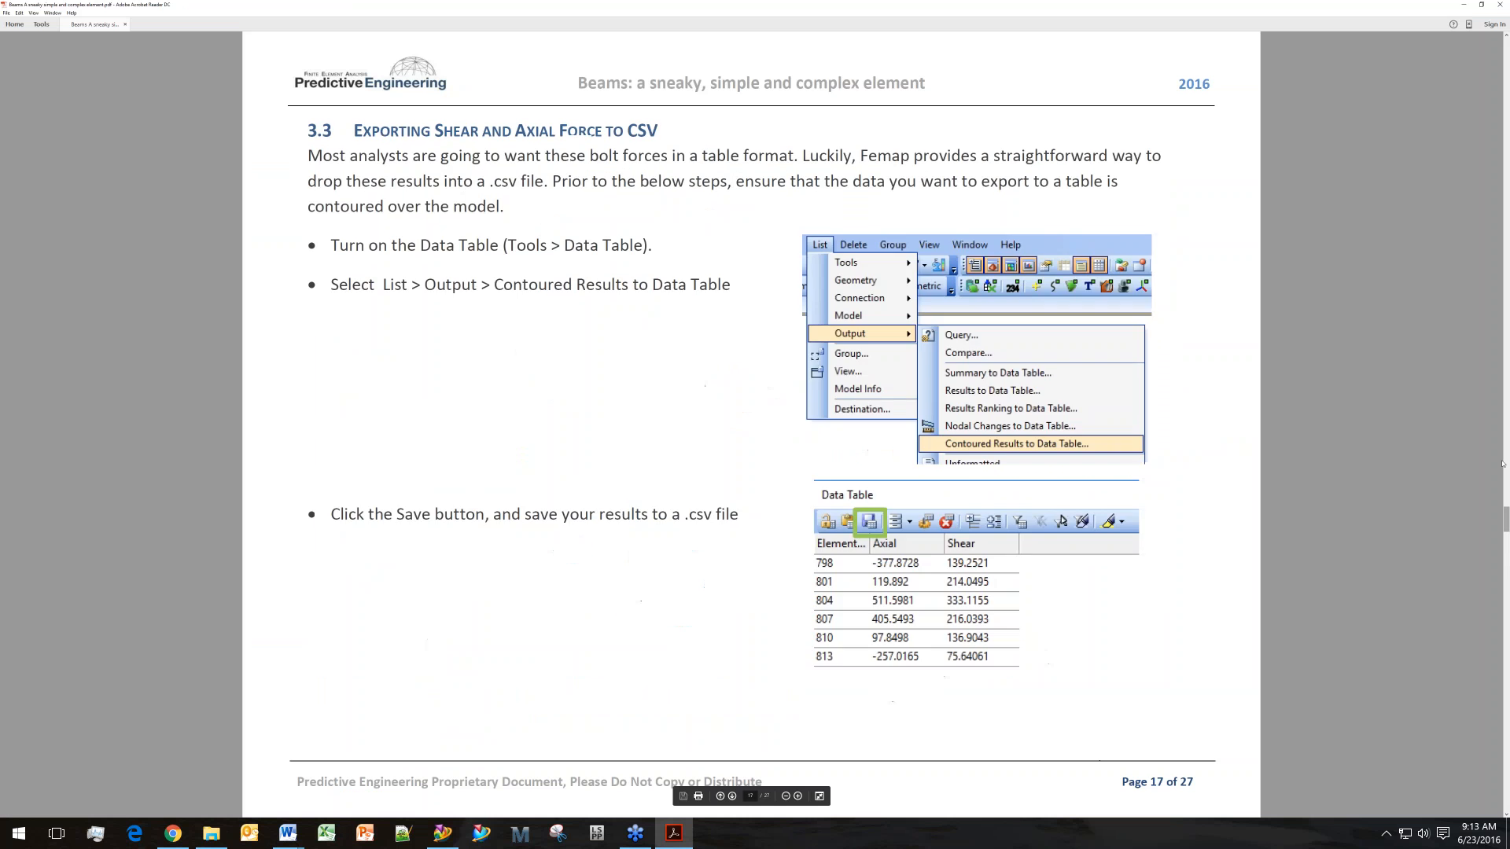